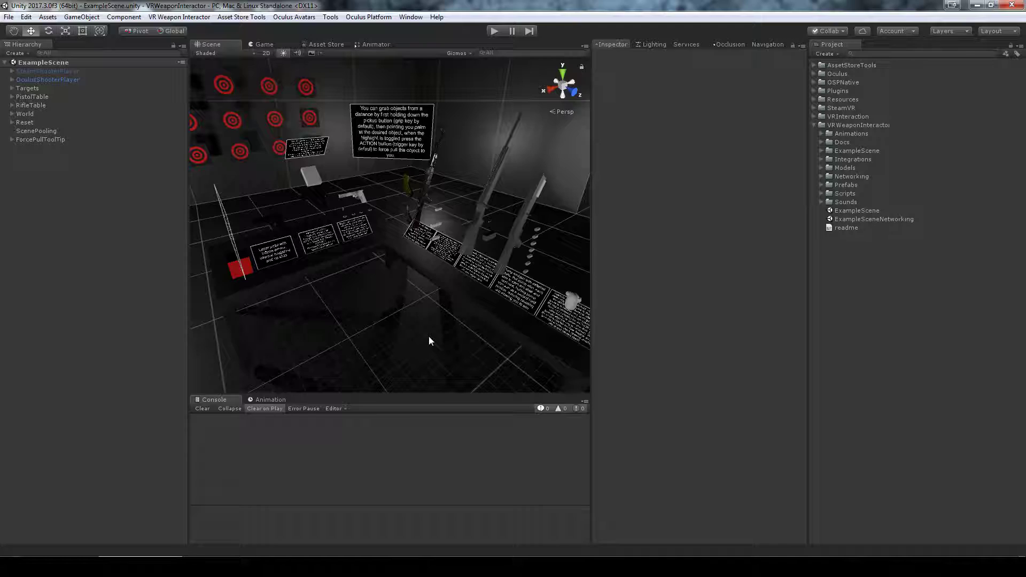
# Select the laser pistol on the table, expand WPN_M9_Laser, and inspect its GunHandler object.
pyautogui.keyDown('alt'); pyautogui.moveTo(430, 338); pyautogui.dragTo(390, 300); pyautogui.keyUp('alt')
pyautogui.keyDown('alt'); pyautogui.moveTo(460, 268); pyautogui.dragTo(432, 306); pyautogui.keyUp('alt')
pyautogui.click(369, 236)
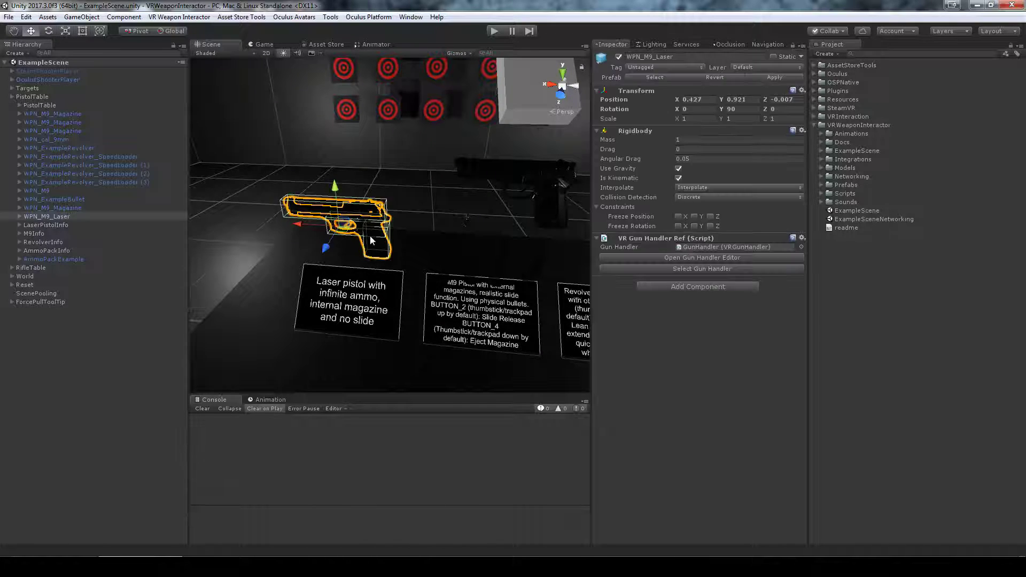
pyautogui.click(19, 216)
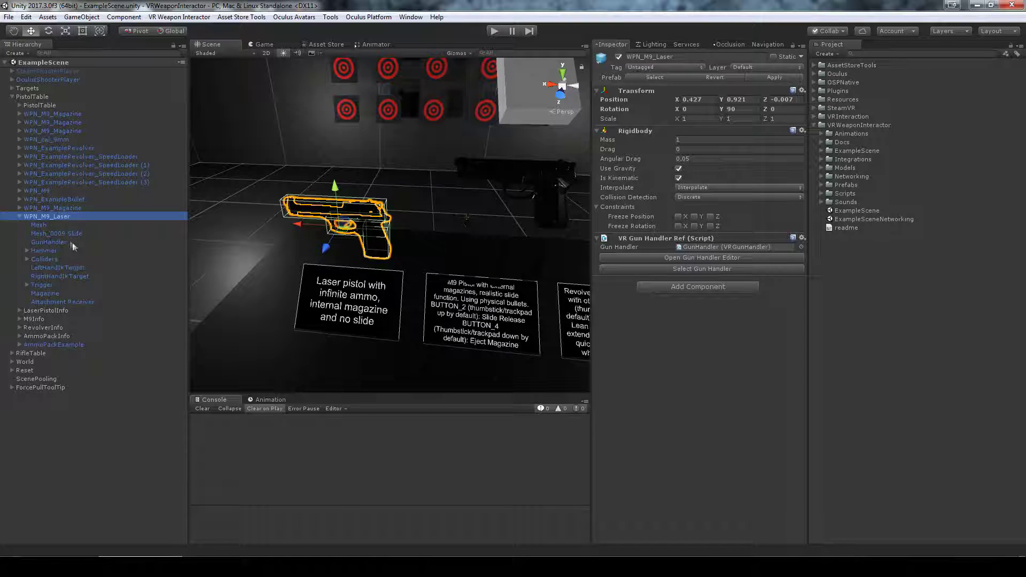
pyautogui.click(51, 244)
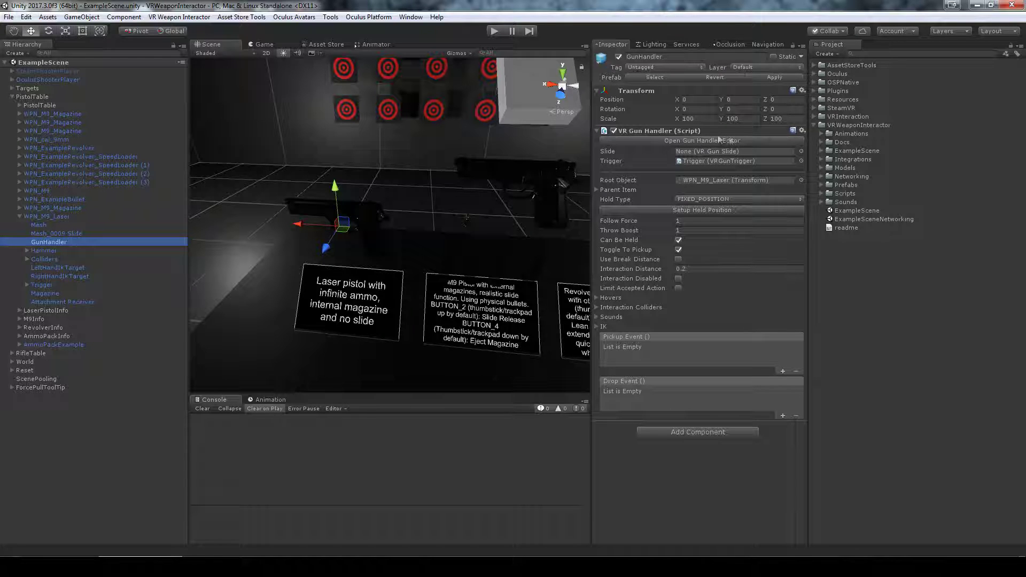
# Open the Gun Handler editor from the WPN_M9_Laser root object, review its main settings, and close it.
pyautogui.click(43, 217)
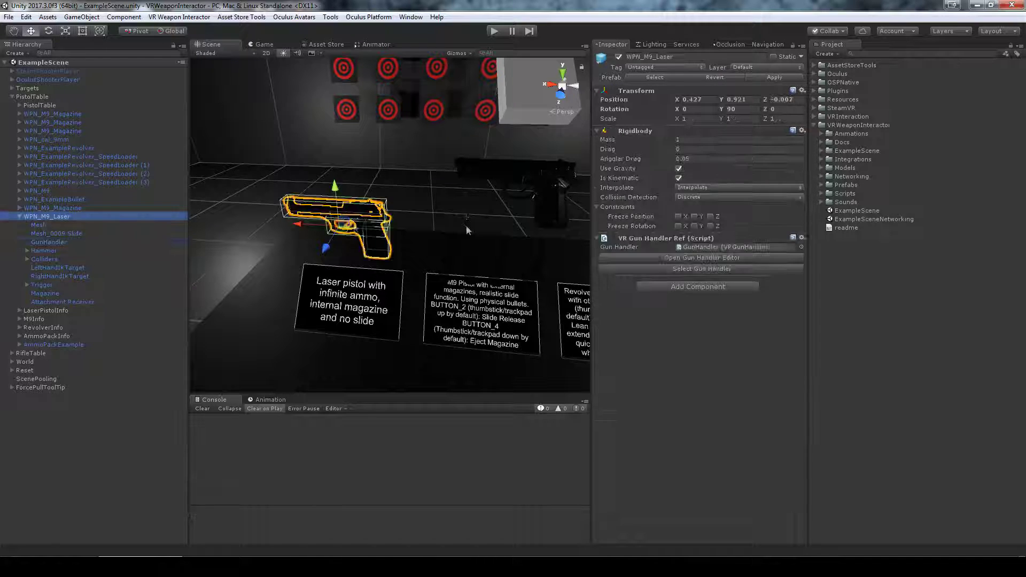
pyautogui.click(681, 257)
pyautogui.moveTo(643, 146)
pyautogui.mouseDown()
pyautogui.moveTo(641, 162)
pyautogui.moveTo(655, 141)
pyautogui.mouseUp()
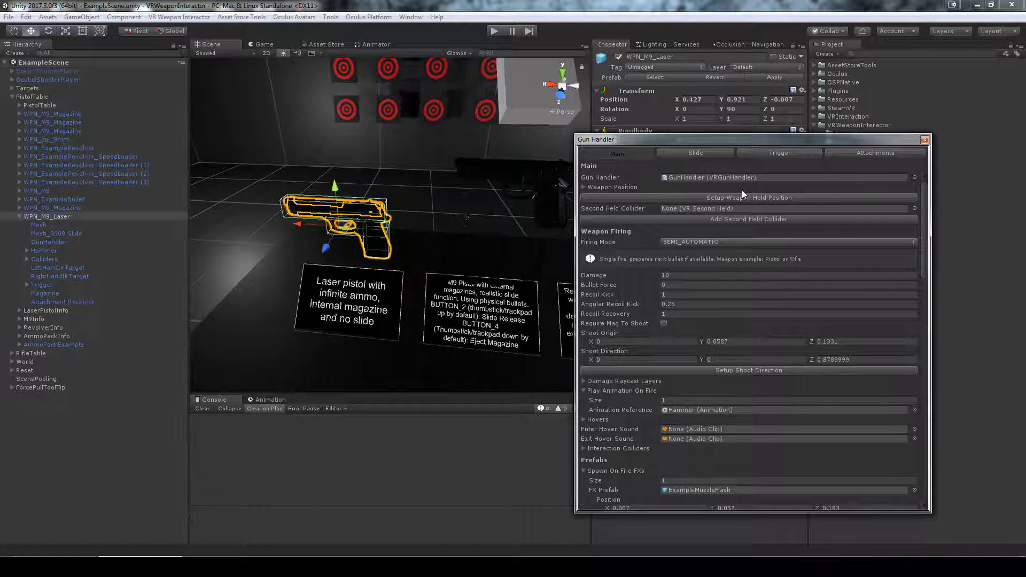
pyautogui.scroll(-8, 741, 409)
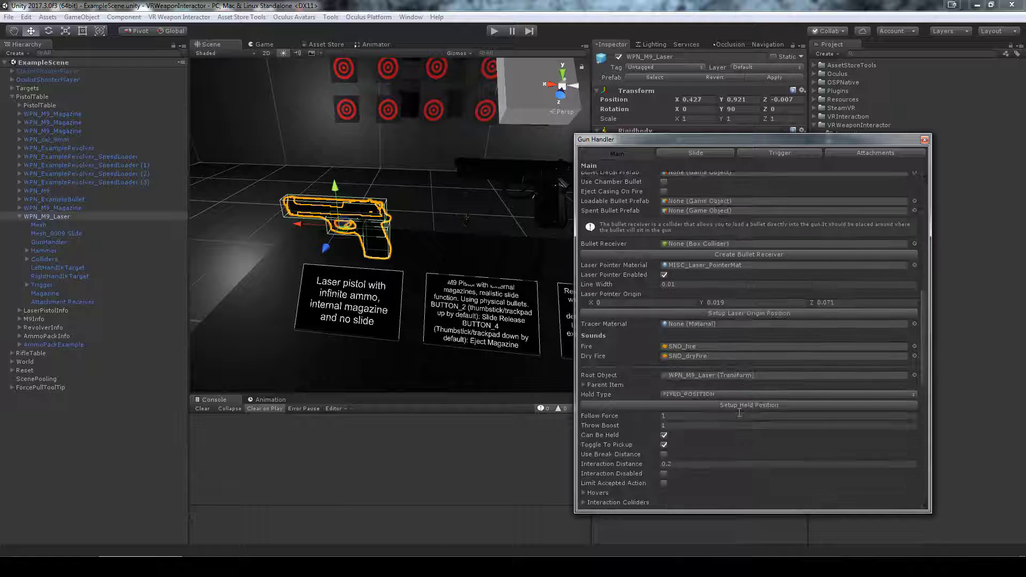
pyautogui.scroll(8, 739, 412)
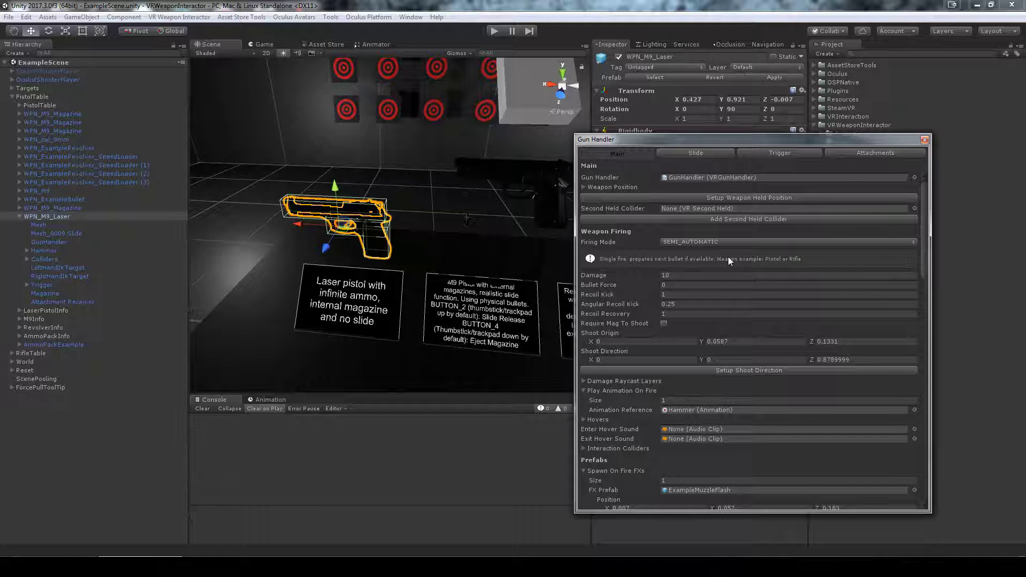
pyautogui.click(924, 139)
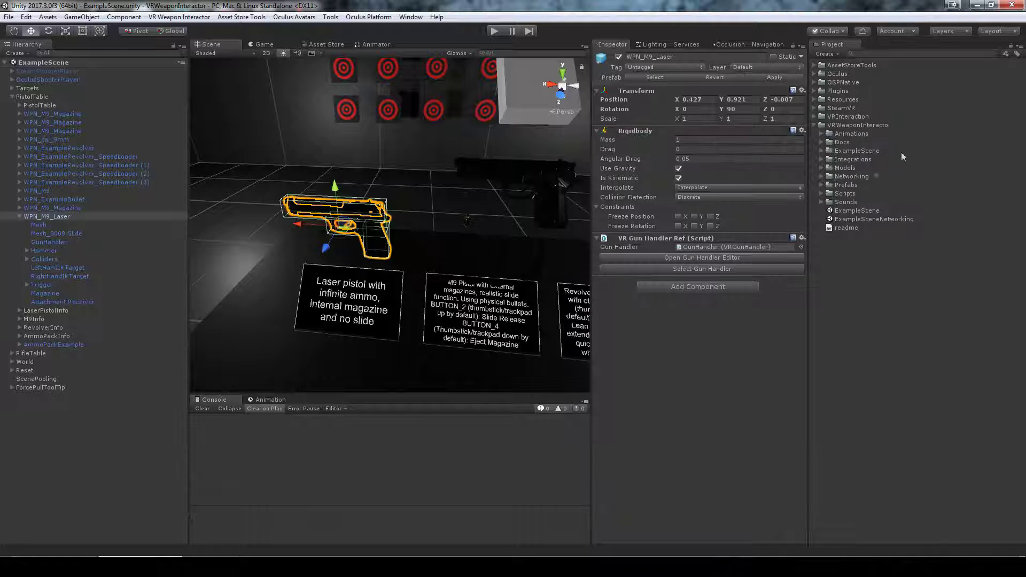
# Compare the pistol's Mesh and Mesh_0009 Slide objects by inspecting each in turn.
pyautogui.click(47, 224)
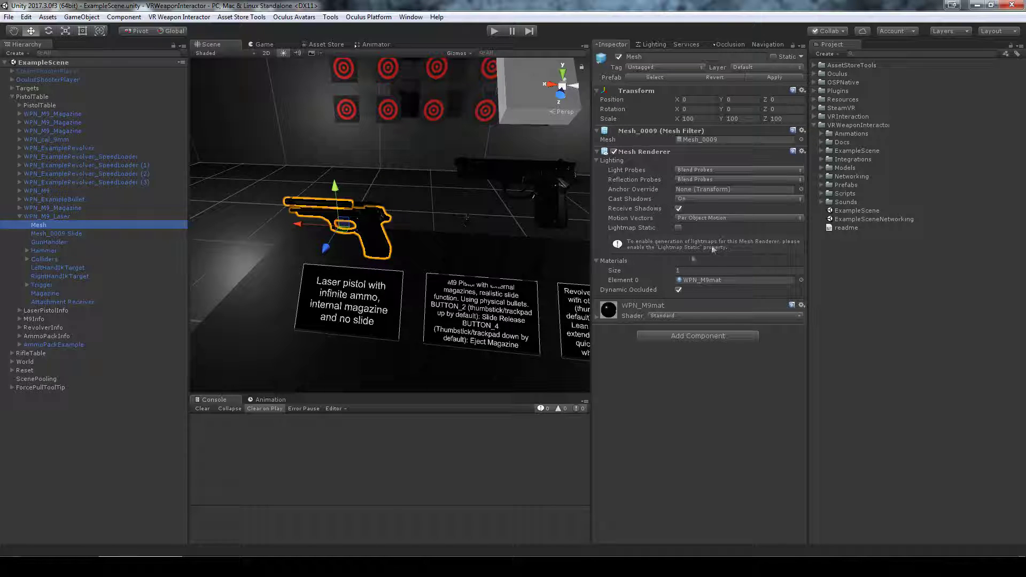
pyautogui.click(65, 233)
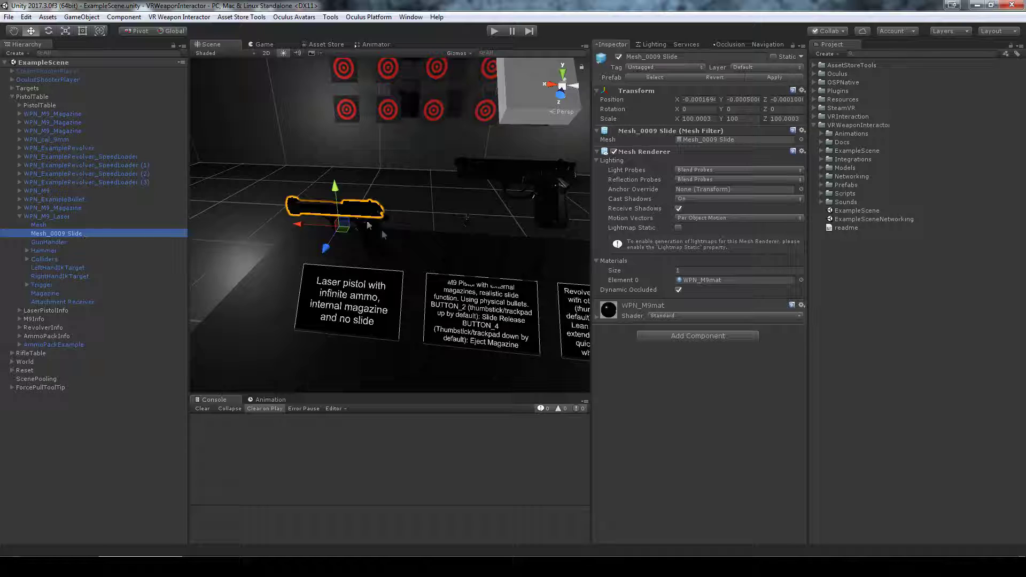
pyautogui.click(50, 227)
pyautogui.click(60, 233)
pyautogui.click(60, 225)
pyautogui.click(63, 232)
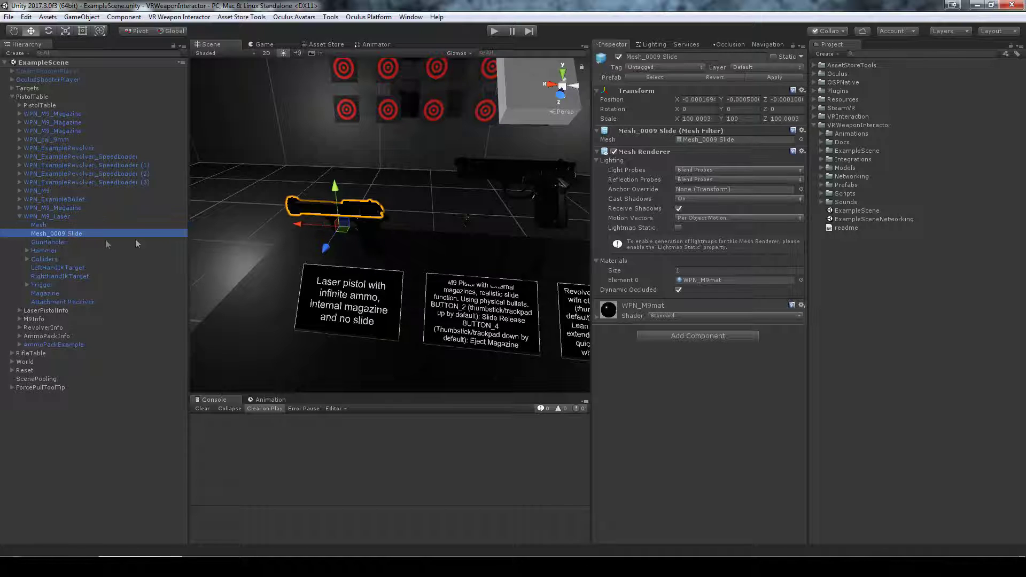
# Inspect the GunHandler and Hammer objects, and preview the M9Hammer animation with the hammer in close view.
pyautogui.click(48, 242)
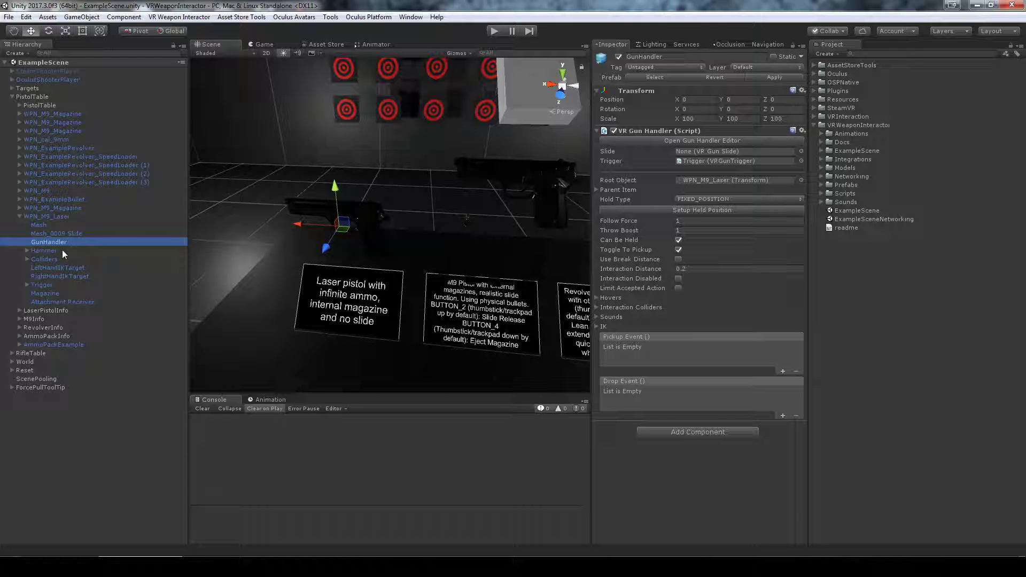
pyautogui.click(41, 252)
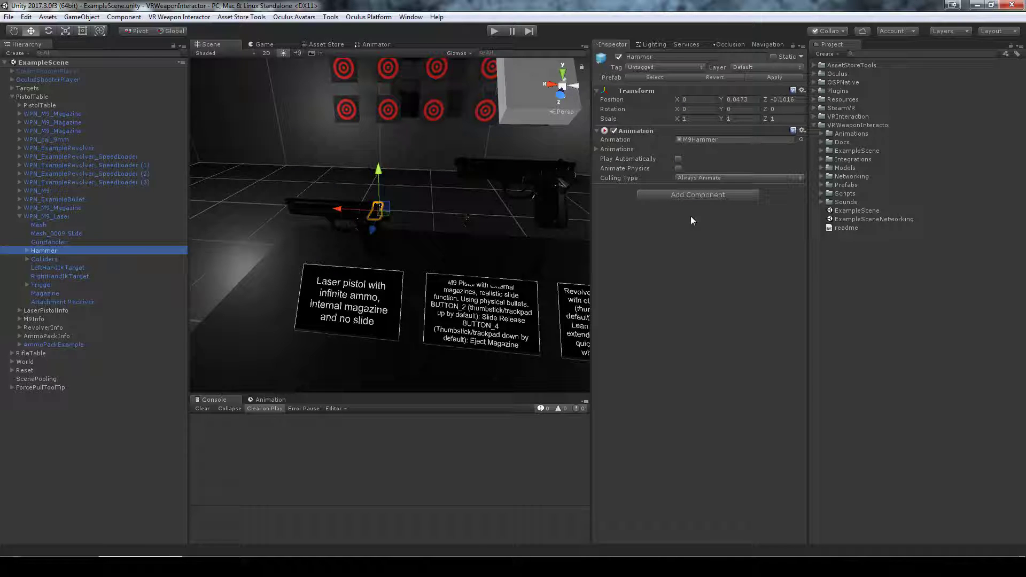
pyautogui.click(268, 399)
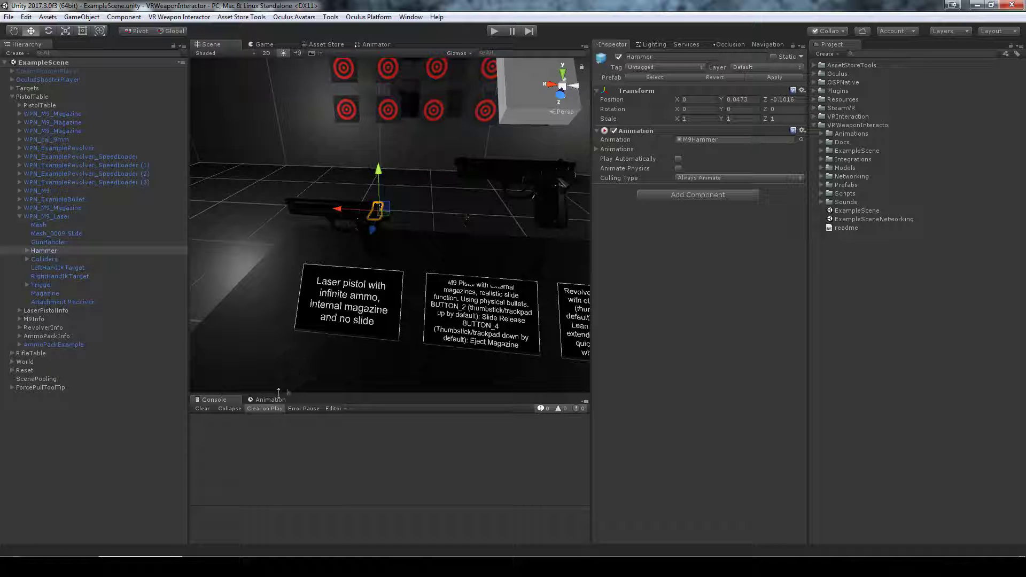
pyautogui.click(264, 401)
pyautogui.scroll(5, 384, 195)
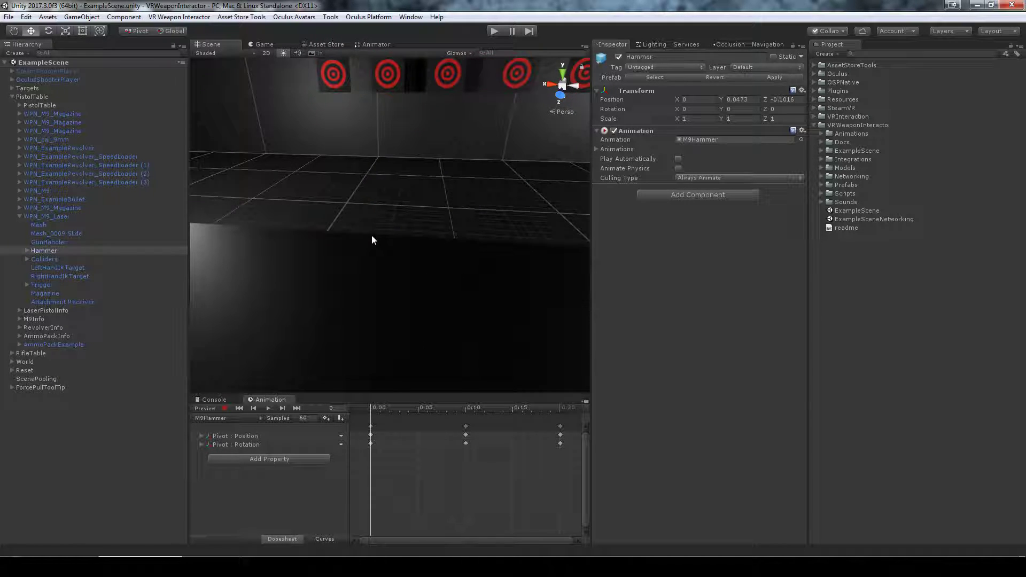
pyautogui.scroll(-5, 388, 261)
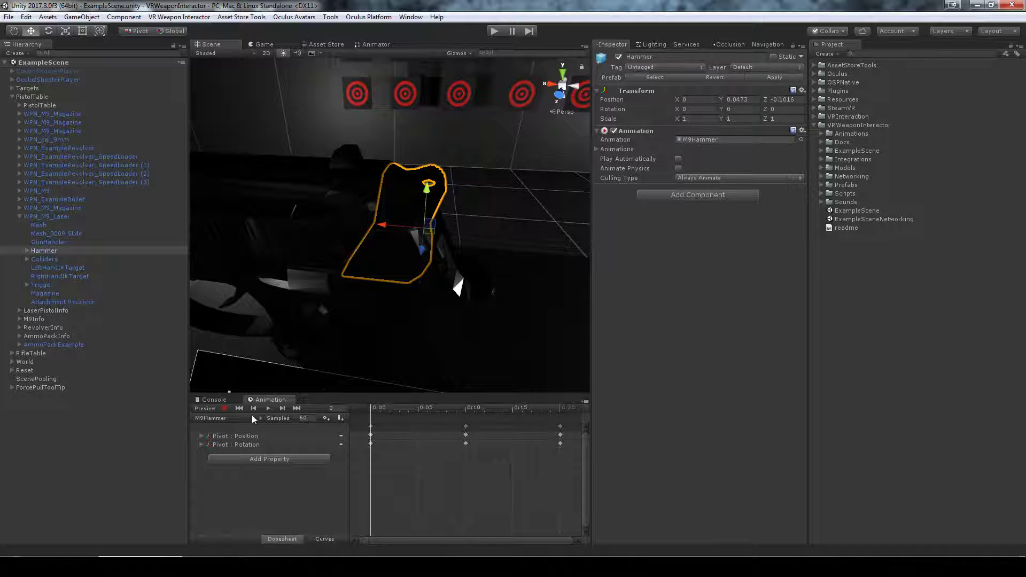
pyautogui.click(267, 408)
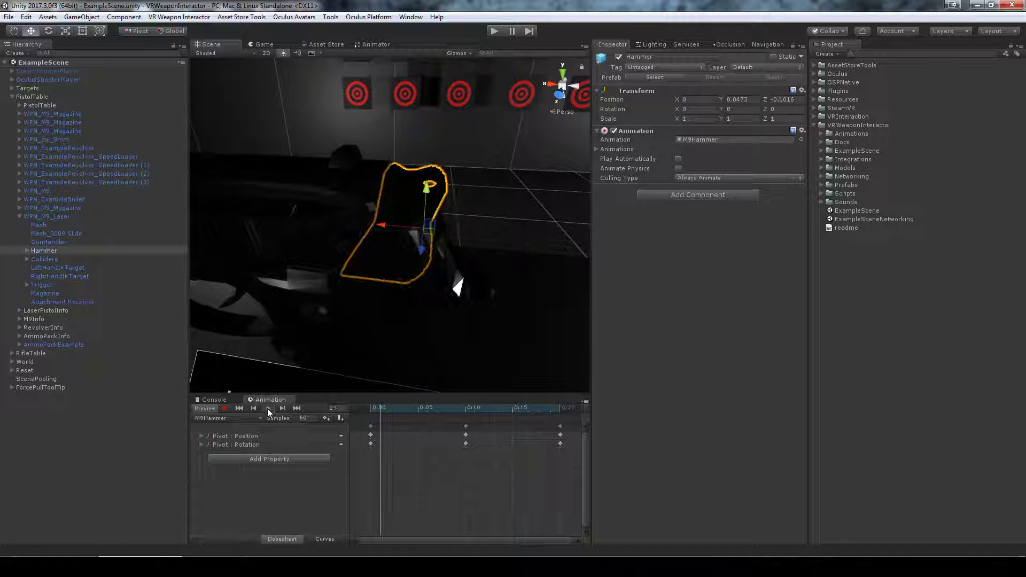
# Frame the pistol's Colliders group in the scene and compare its outlines with the Mesh object.
pyautogui.click(45, 260)
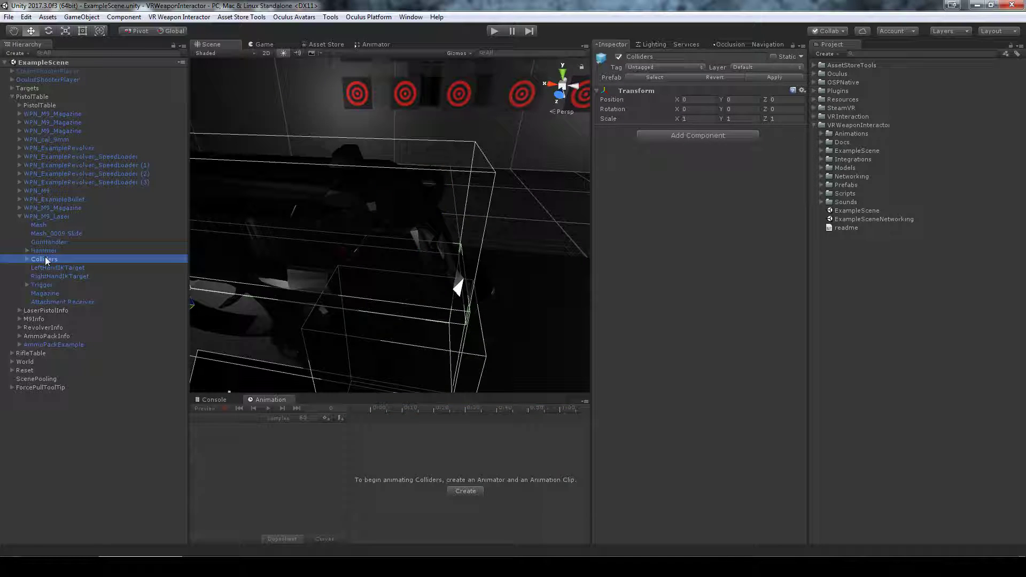
pyautogui.press('f')
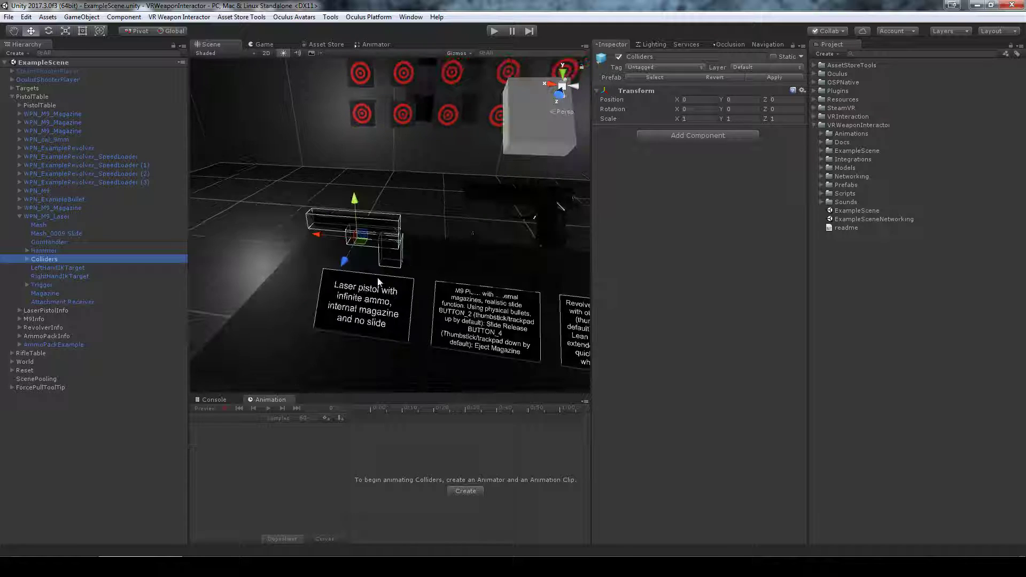
pyautogui.scroll(2, 378, 282)
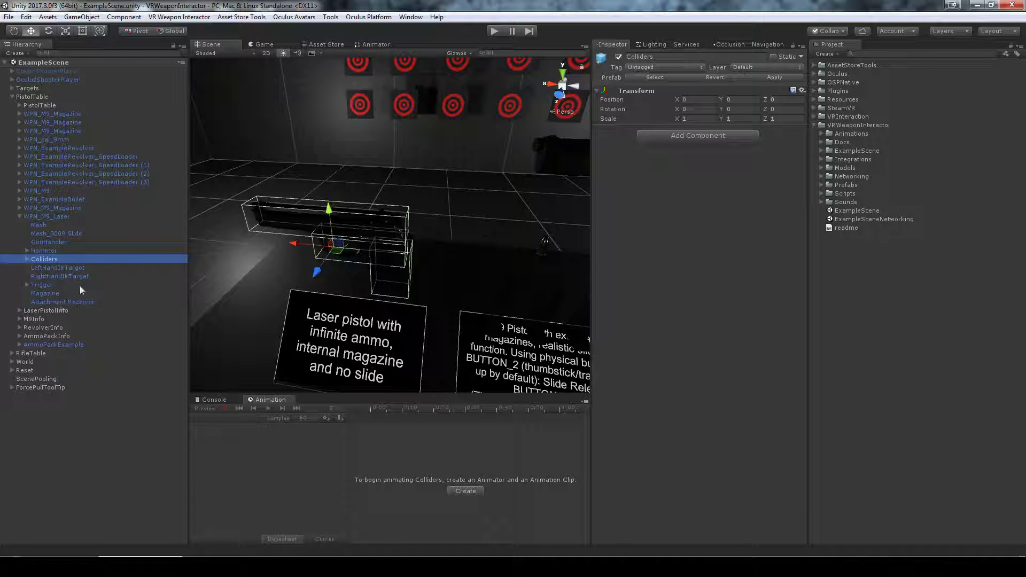
pyautogui.click(35, 217)
pyautogui.click(35, 225)
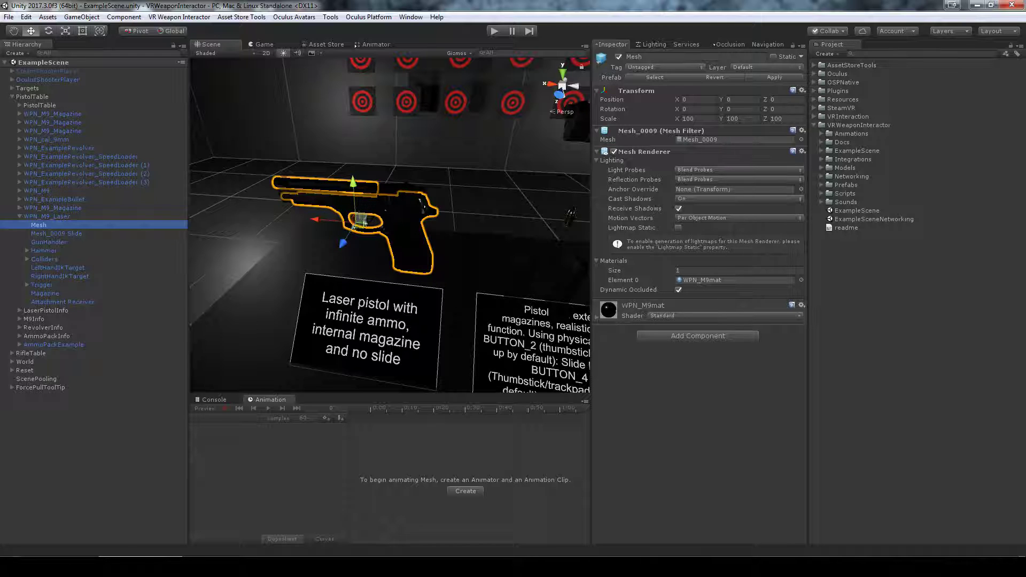
# Expand the Colliders group and examine the box collider and VR Item Collider component on each child Collider.
pyautogui.click(41, 260)
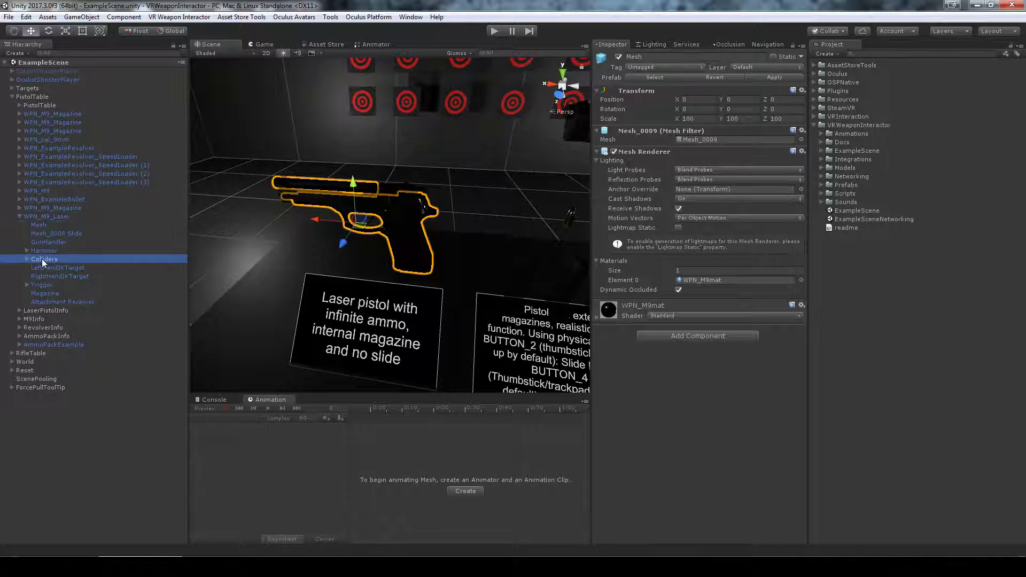
pyautogui.click(27, 260)
pyautogui.click(56, 268)
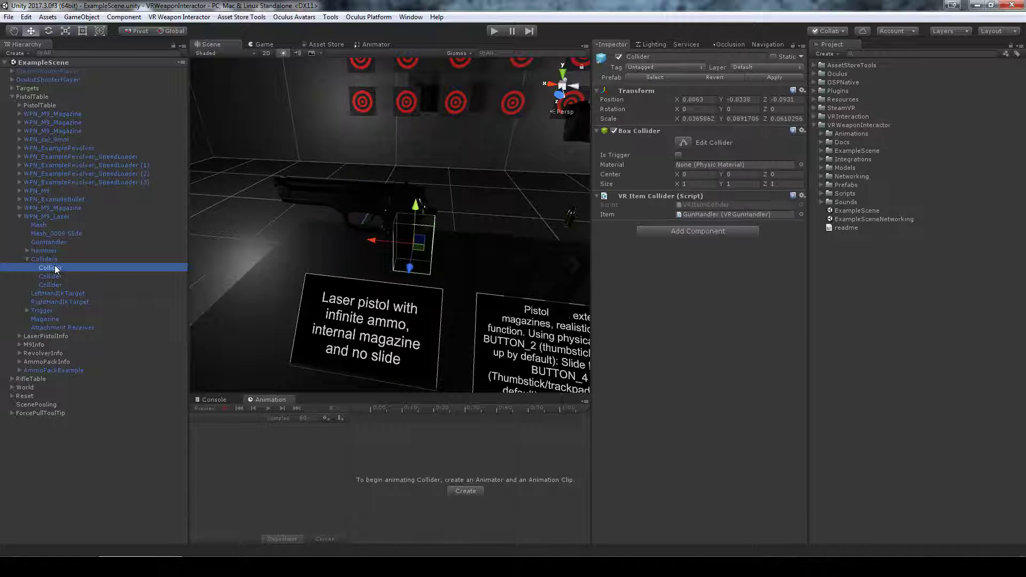
pyautogui.press('Down')
pyautogui.press('Down')
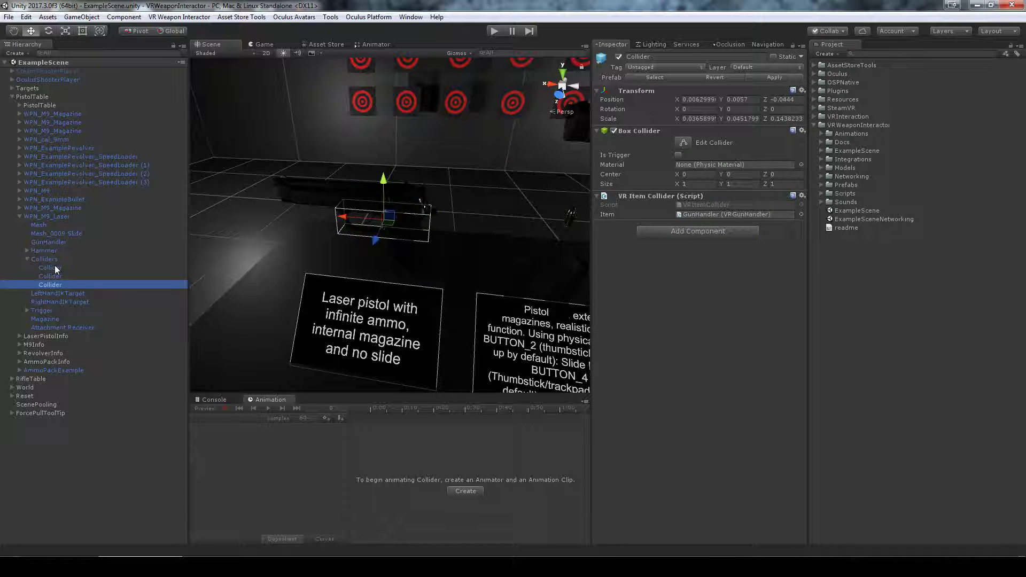
pyautogui.press('Up')
pyautogui.press('Up')
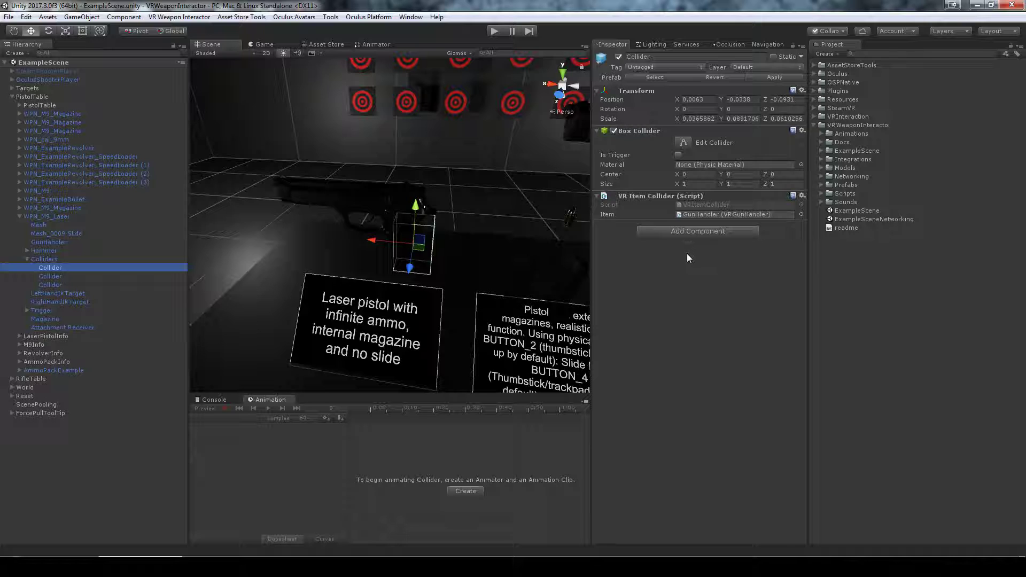
# Trace the first Collider's Item reference to GunHandler, and review how the Colliders group relates to the WPN_M9_Laser root.
pyautogui.click(704, 214)
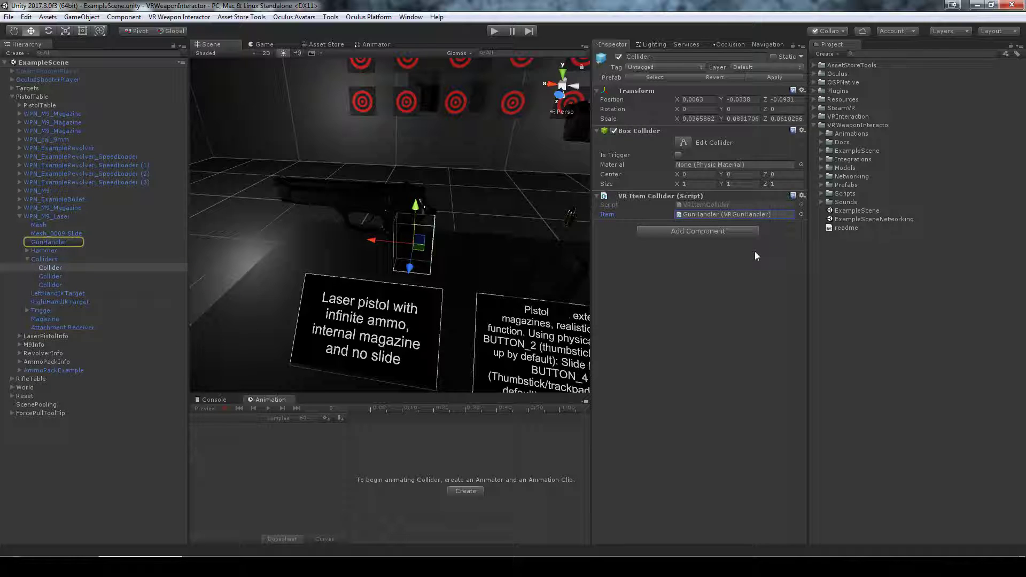
pyautogui.click(62, 241)
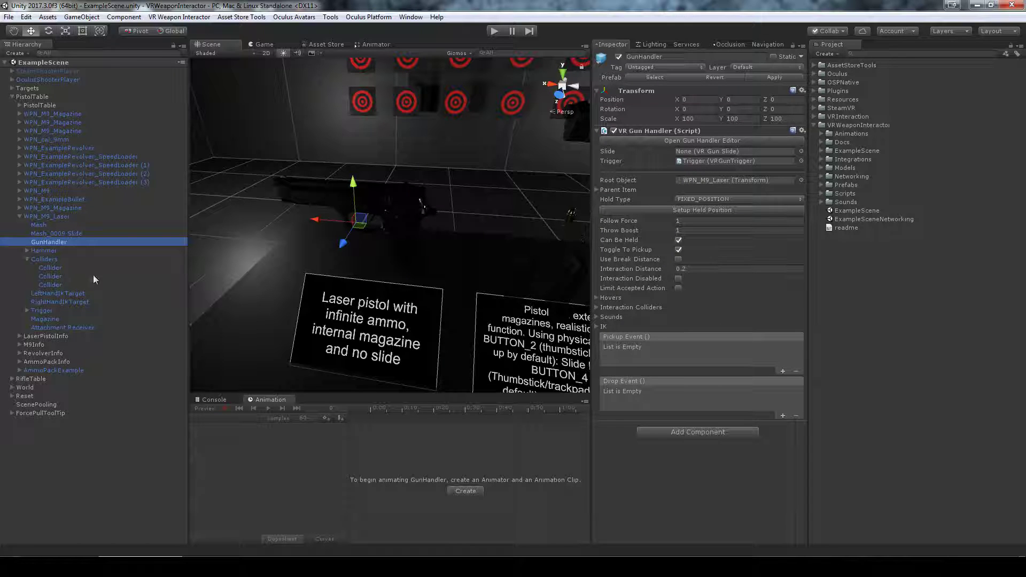
pyautogui.click(53, 268)
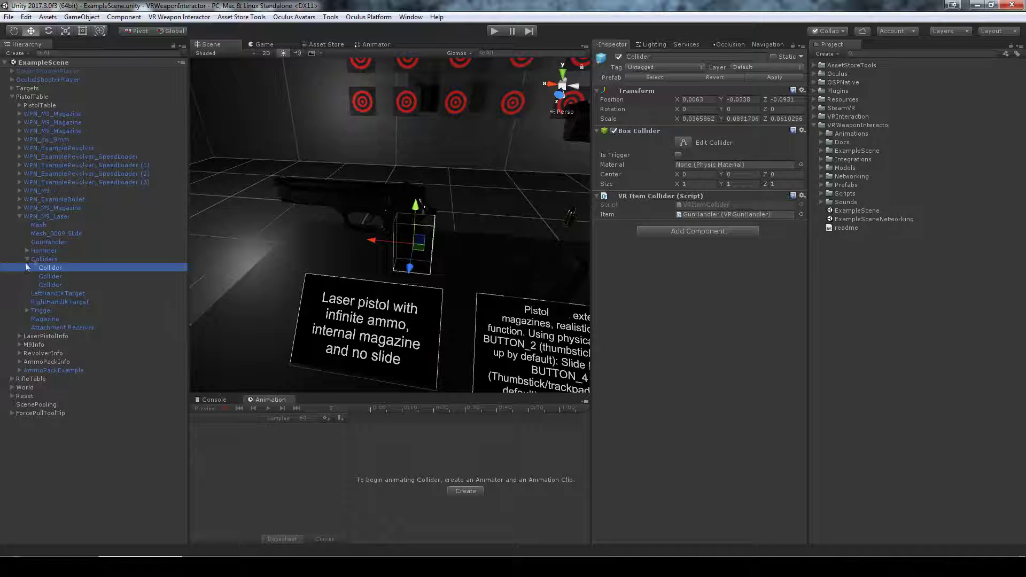
pyautogui.click(44, 259)
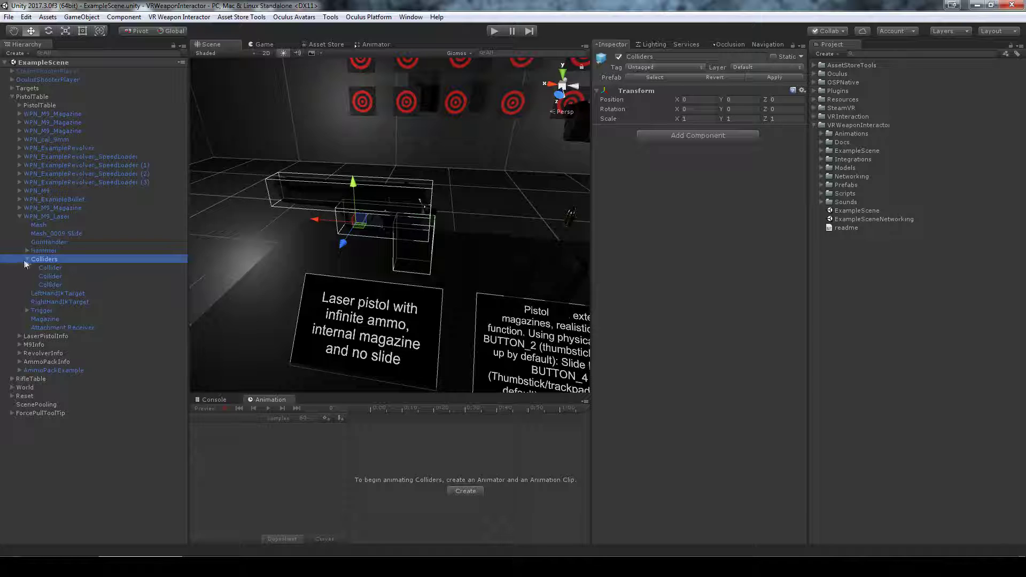
pyautogui.click(50, 268)
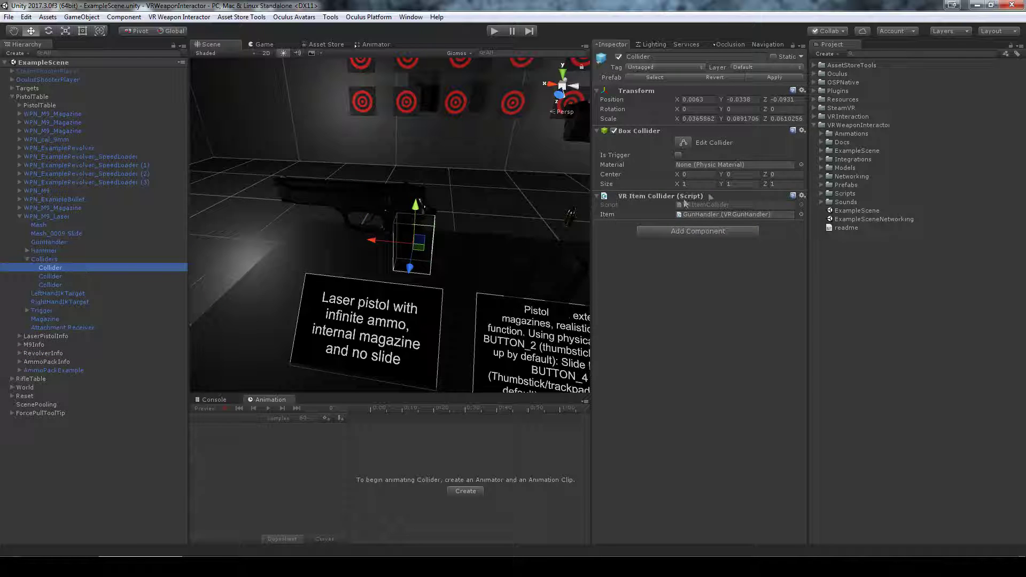
pyautogui.click(39, 216)
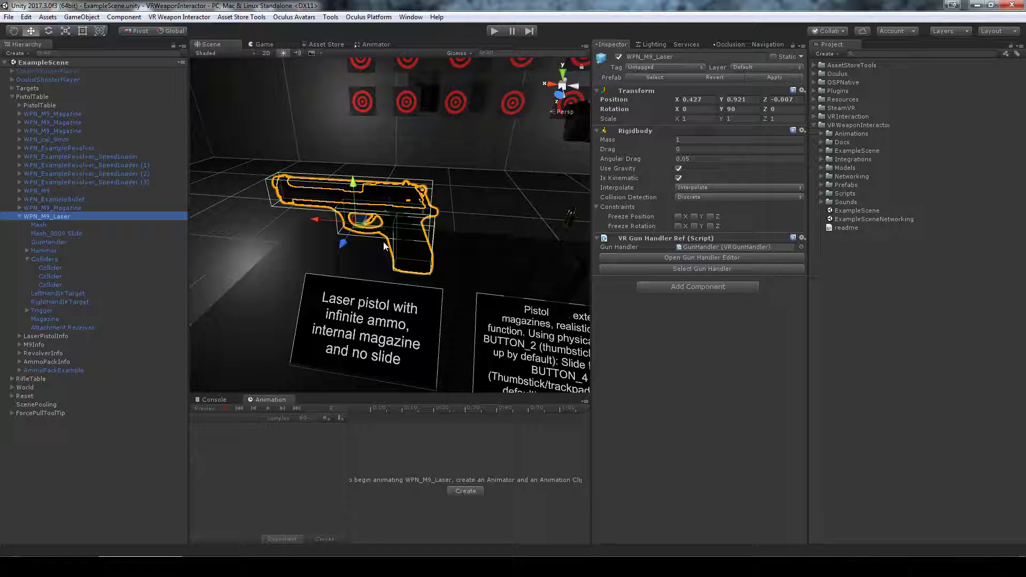
# Collapse the Colliders group and inspect the LeftHandIKTarget, RightHandIKTarget and Trigger objects.
pyautogui.click(27, 260)
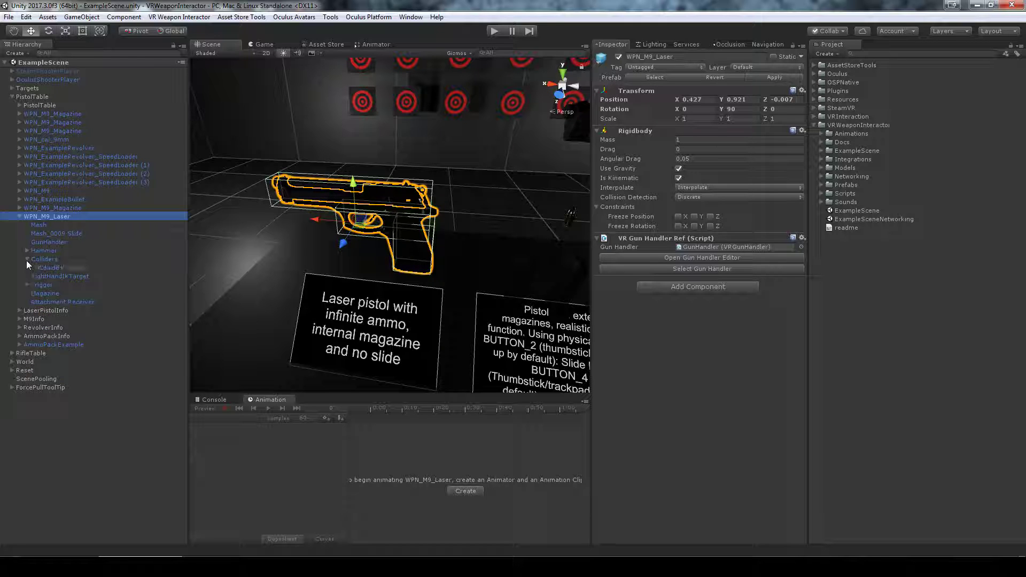
pyautogui.click(51, 266)
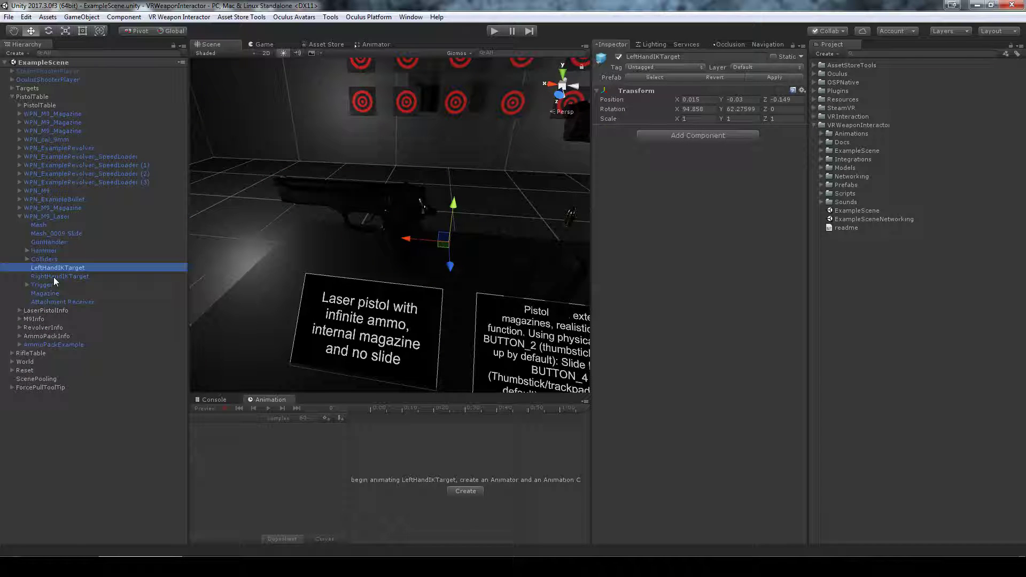
pyautogui.click(54, 277)
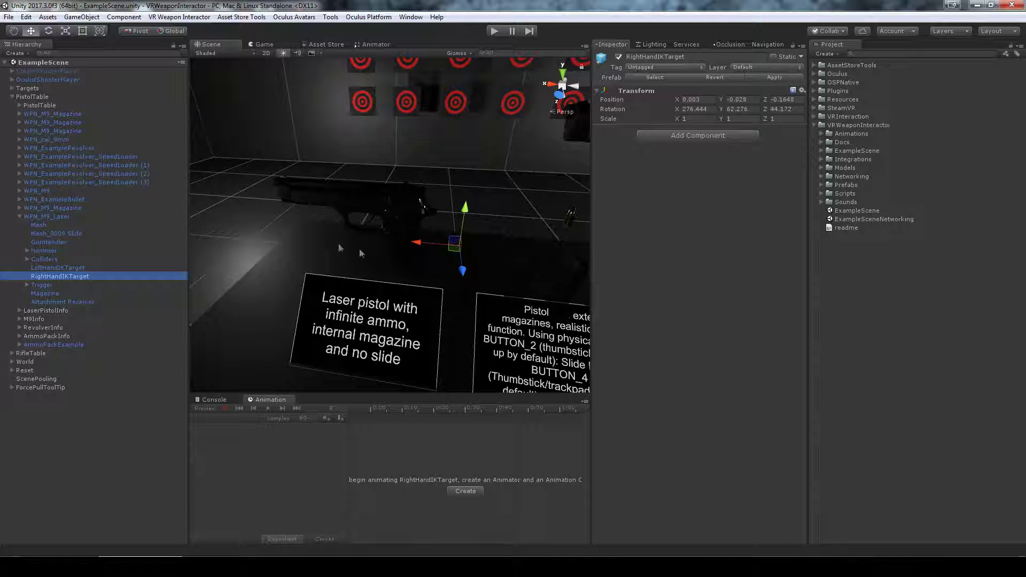
pyautogui.click(46, 287)
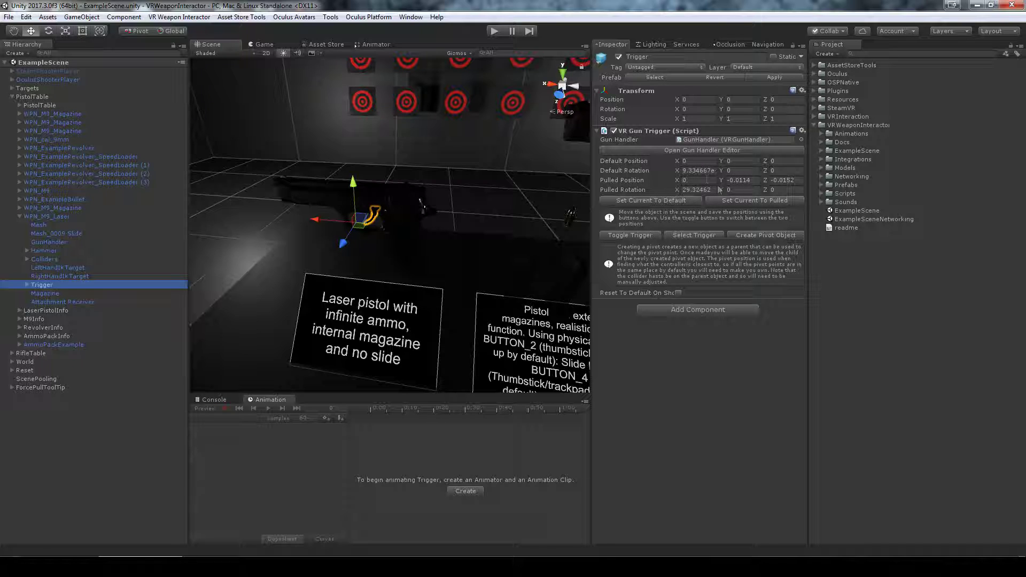
# Frame the laser pistol's Trigger in the scene and toggle it between its default and pulled positions.
pyautogui.press('f')
pyautogui.click(631, 170)
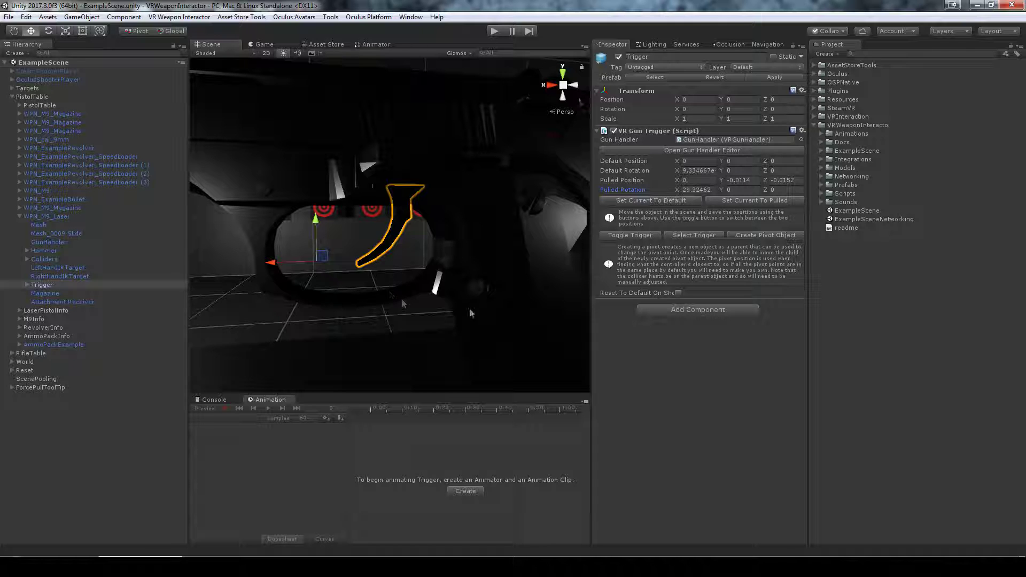
pyautogui.click(629, 236)
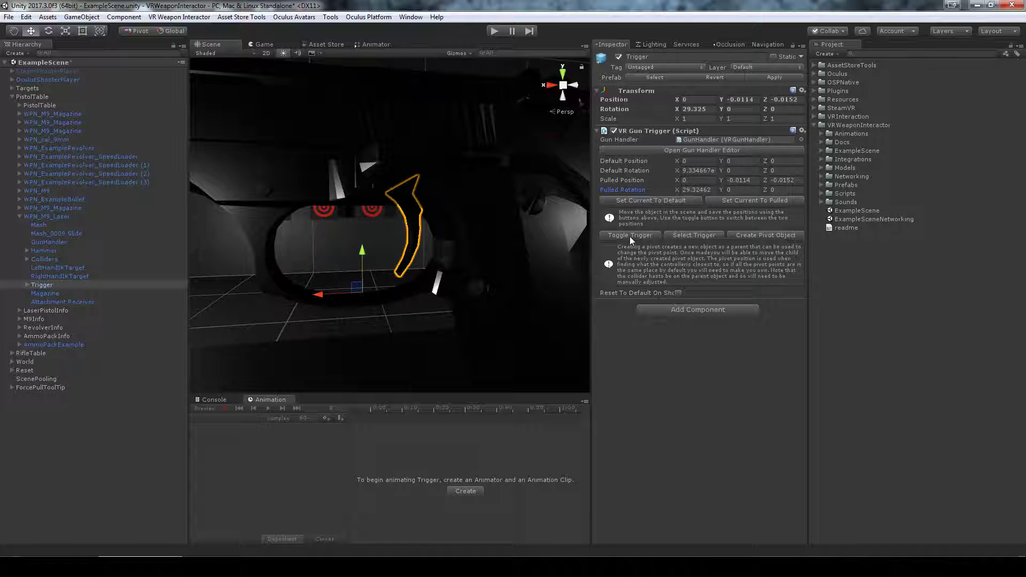
pyautogui.click(630, 236)
pyautogui.click(630, 236)
# Move the pulled trigger far back to Z -0.0525, save that as its pulled position, and toggle the trigger to preview the travel.
pyautogui.moveTo(316, 297); pyautogui.dragTo(322, 296)
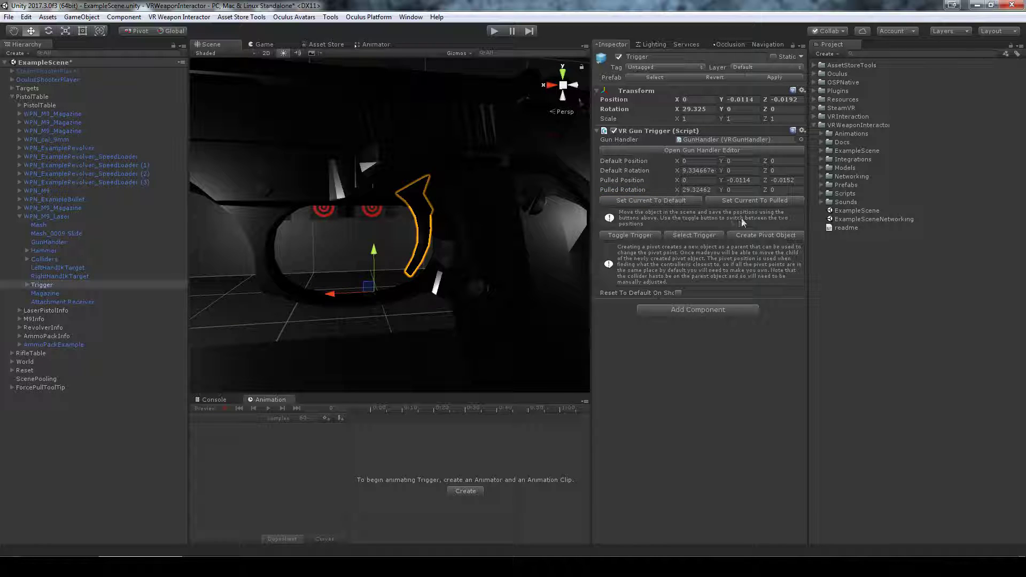
pyautogui.click(755, 200)
pyautogui.moveTo(329, 286); pyautogui.dragTo(420, 289)
pyautogui.click(751, 198)
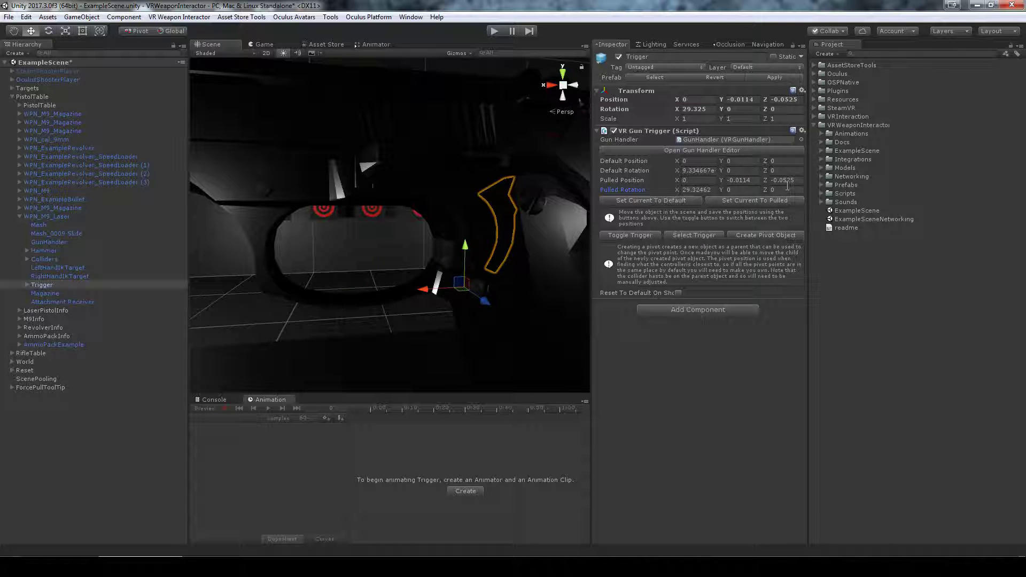
pyautogui.click(614, 236)
pyautogui.click(614, 235)
pyautogui.click(614, 235)
pyautogui.click(614, 235)
# Move the trigger forward to Z -0.011, save it as the pulled position, and toggle the trigger back to its default position.
pyautogui.moveTo(441, 289); pyautogui.dragTo(391, 289)
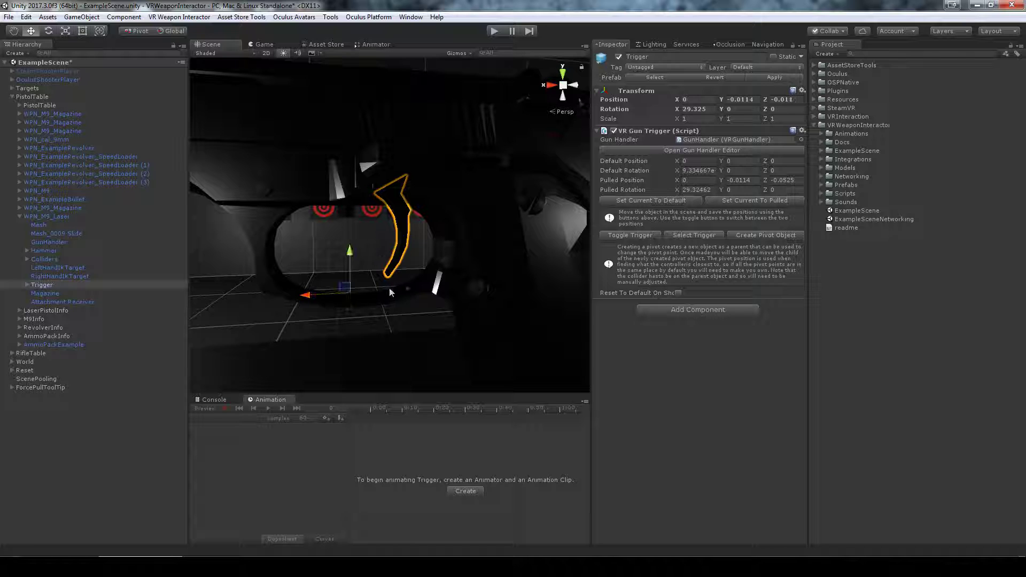
pyautogui.click(731, 202)
pyautogui.click(613, 234)
pyautogui.click(613, 234)
pyautogui.click(614, 234)
pyautogui.click(614, 234)
pyautogui.click(613, 234)
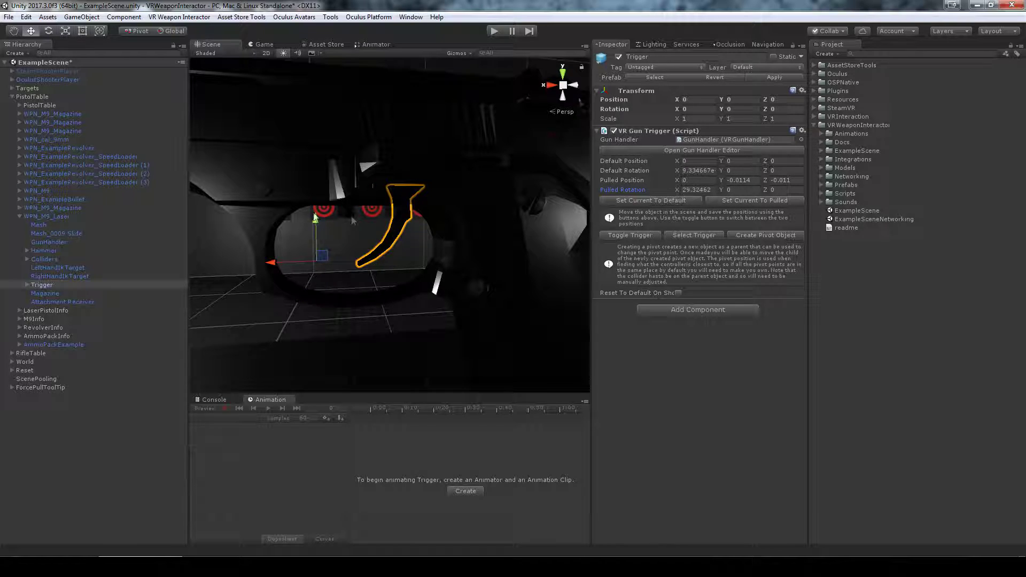
# Find the example revolver in the scene and inspect the VR Gun Trigger component on its Hammer object.
pyautogui.scroll(-6, 423, 247)
pyautogui.press('f')
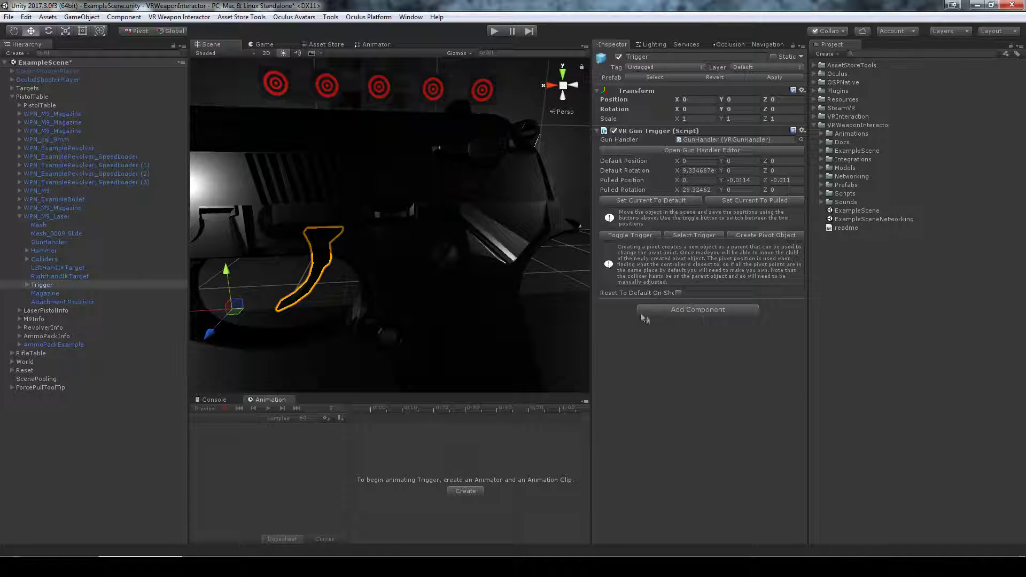
pyautogui.scroll(-10, 470, 222)
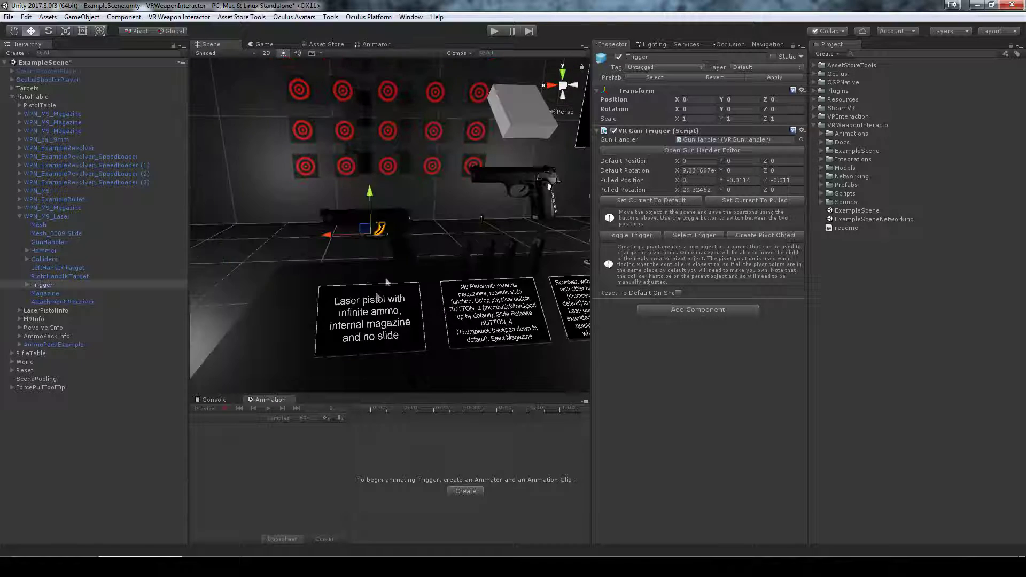
pyautogui.scroll(5, 470, 222)
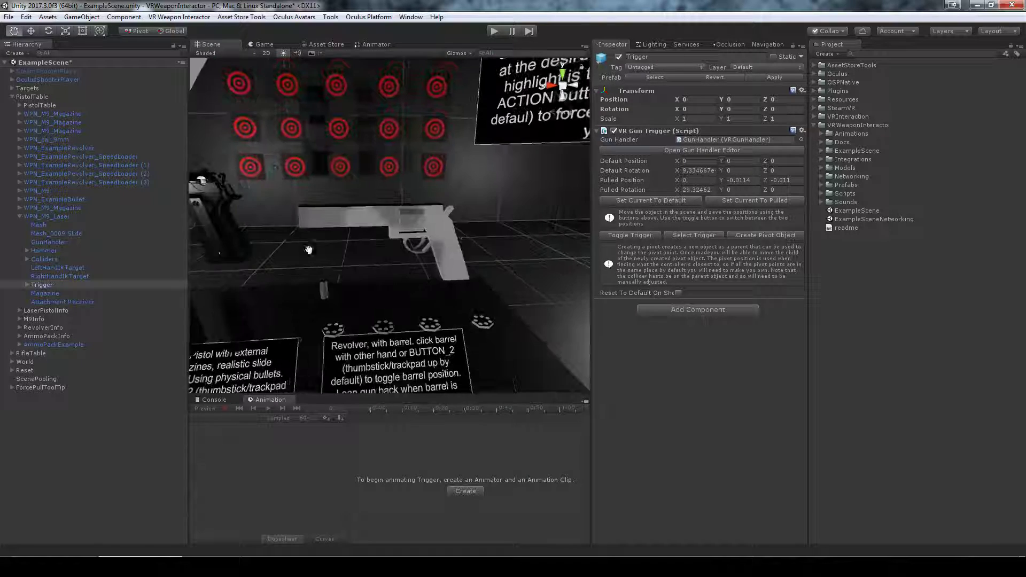
pyautogui.scroll(2, 415, 223)
pyautogui.click(434, 221)
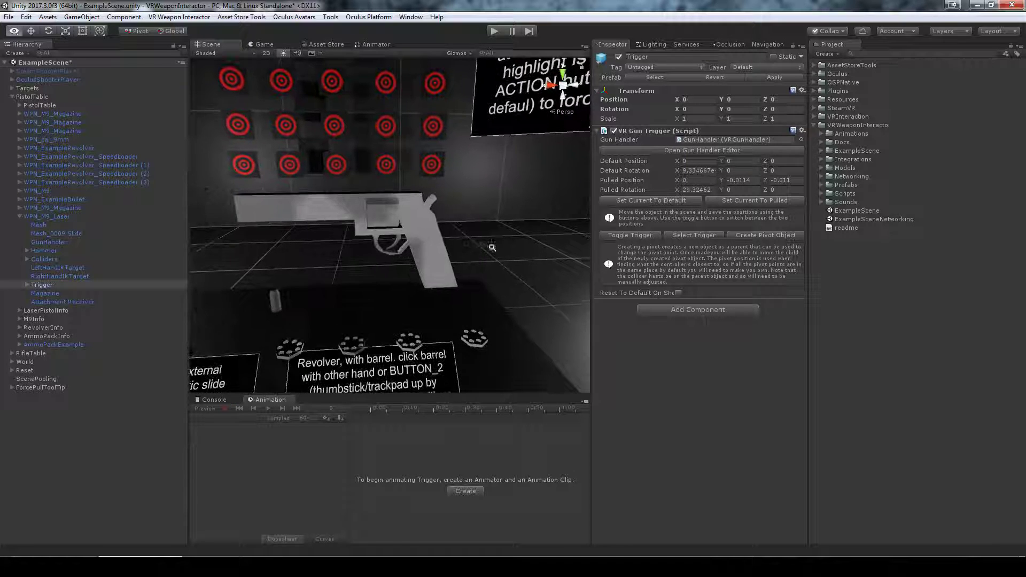
pyautogui.click(433, 207)
pyautogui.click(45, 184)
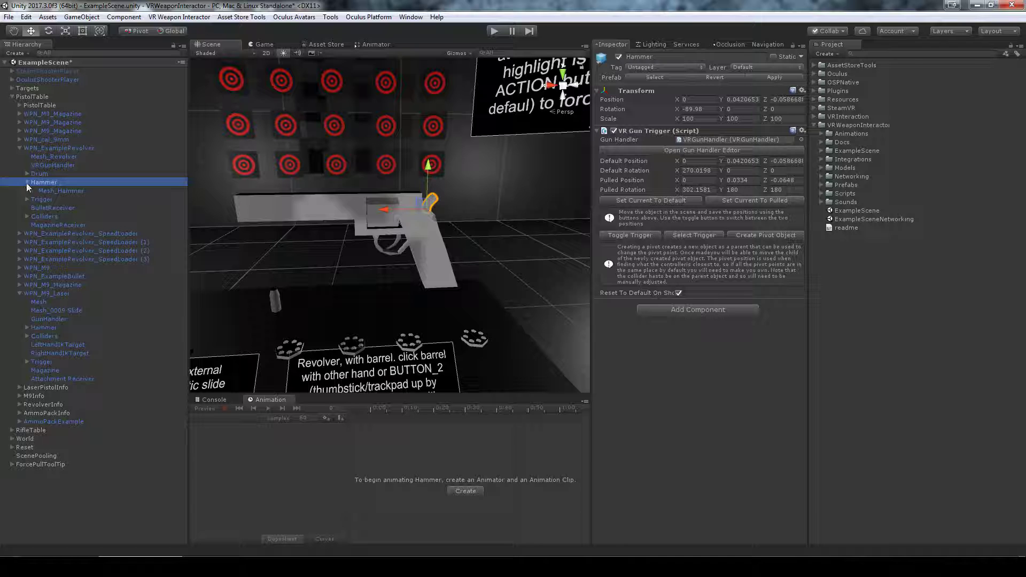
# Inspect the revolver's Mesh_Hammer child, and review the Reset To Default On Shoot option on its parent Hammer.
pyautogui.click(64, 191)
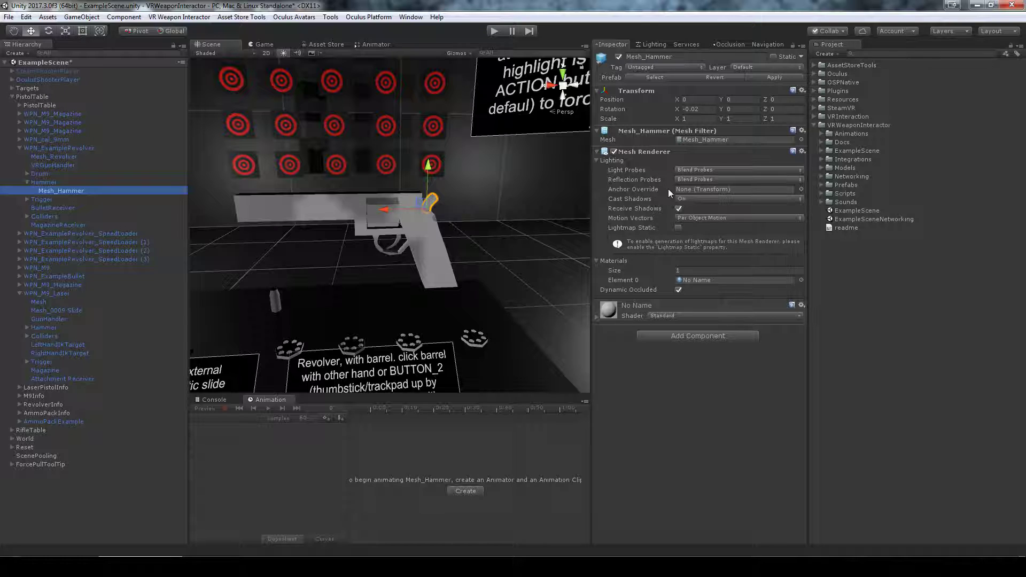
pyautogui.click(697, 111)
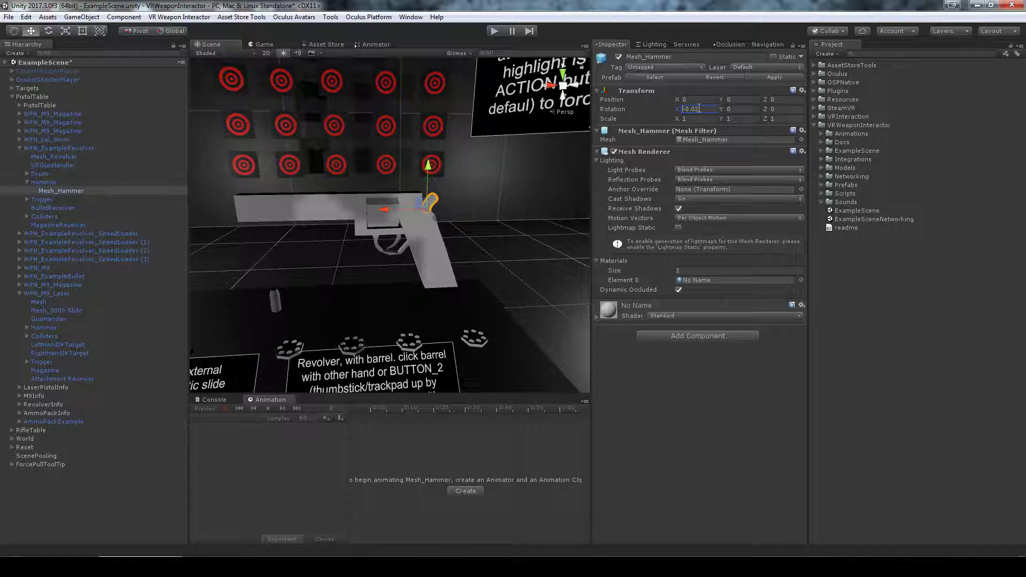
pyautogui.click(683, 337)
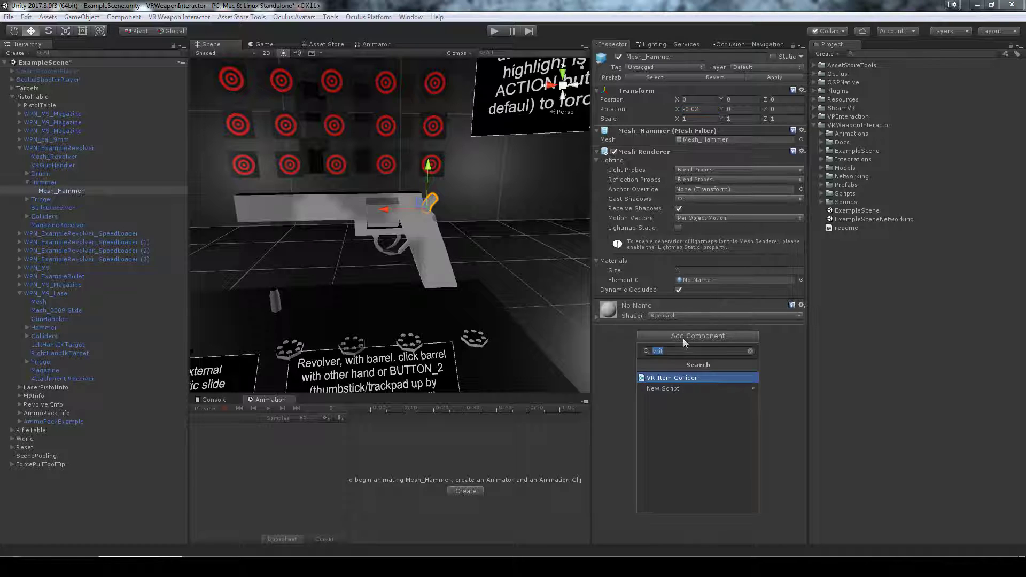
pyautogui.click(774, 345)
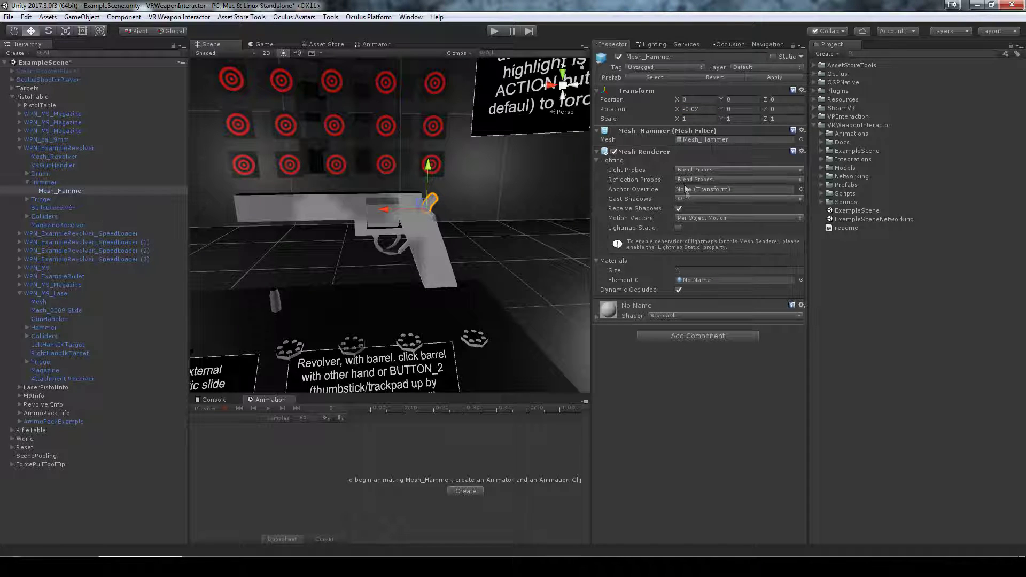
pyautogui.click(58, 182)
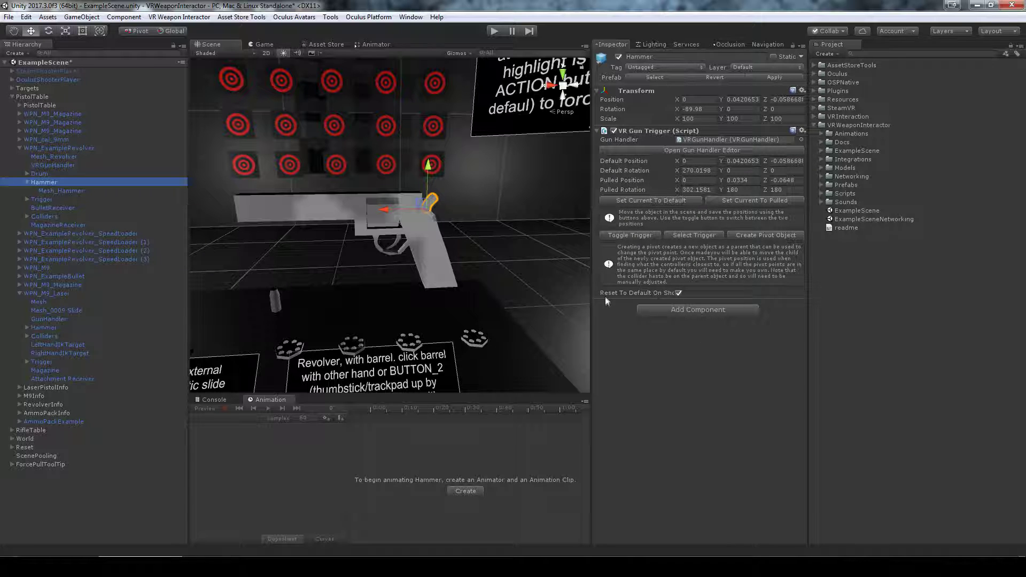
pyautogui.moveTo(628, 292)
# Examine the VR Magazine settings and box collider on the laser pistol's Magazine, and inspect its Attachment Receiver.
pyautogui.scroll(-3, 395, 255)
pyautogui.doubleClick(53, 370)
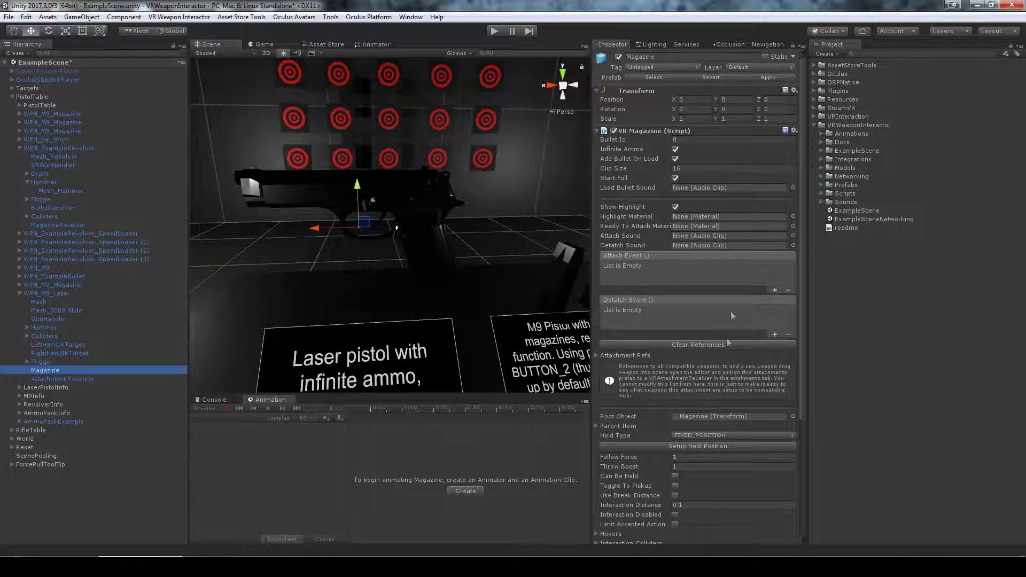
pyautogui.scroll(-5, 688, 293)
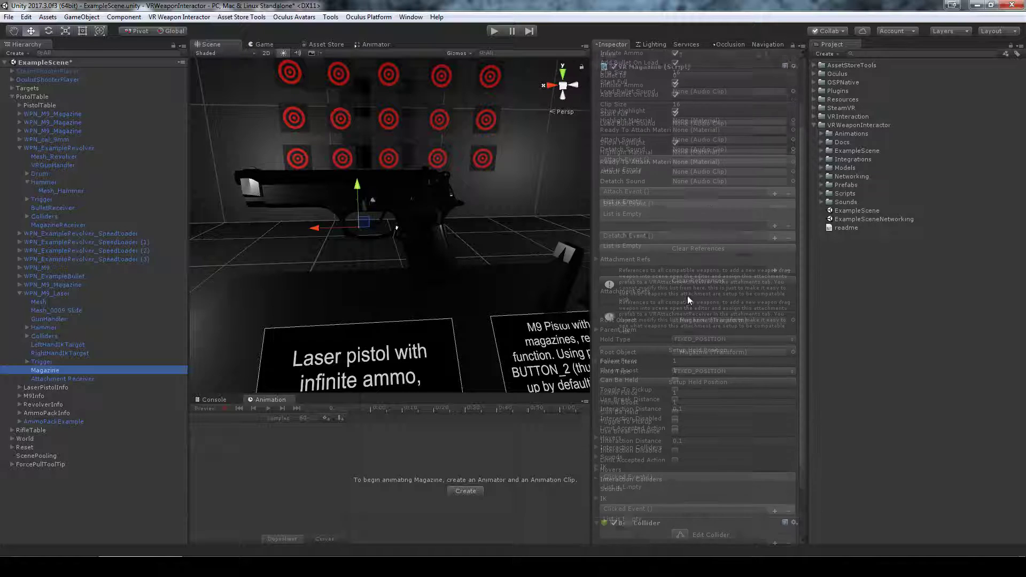
pyautogui.click(612, 317)
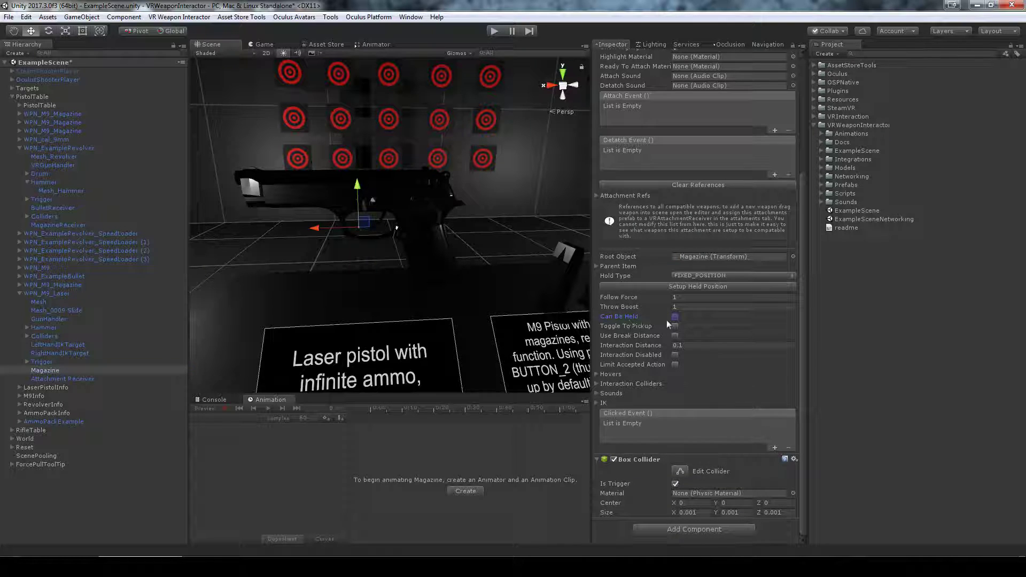
pyautogui.scroll(5, 661, 327)
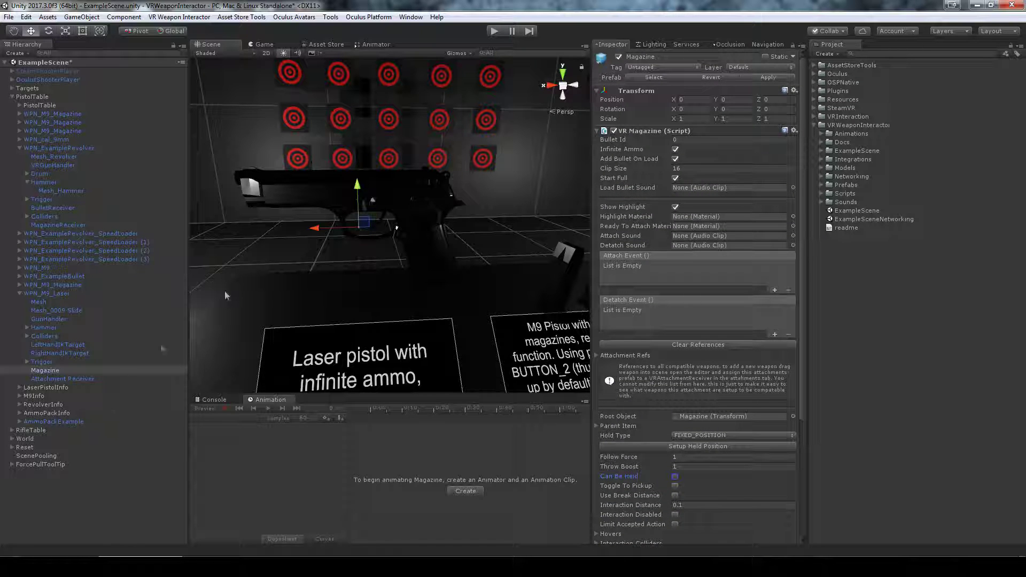
pyautogui.scroll(-5, 662, 262)
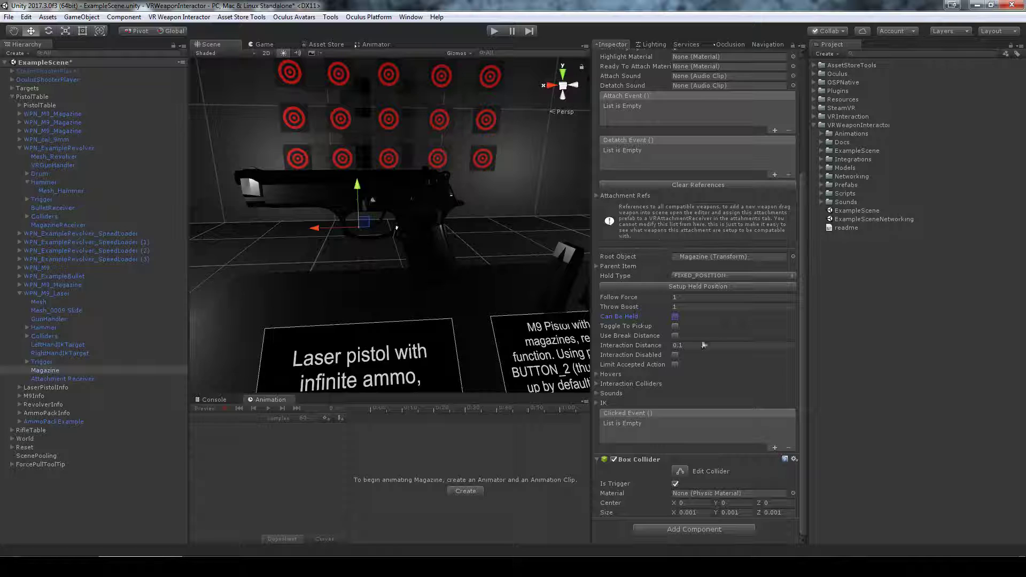
pyautogui.scroll(3, 712, 261)
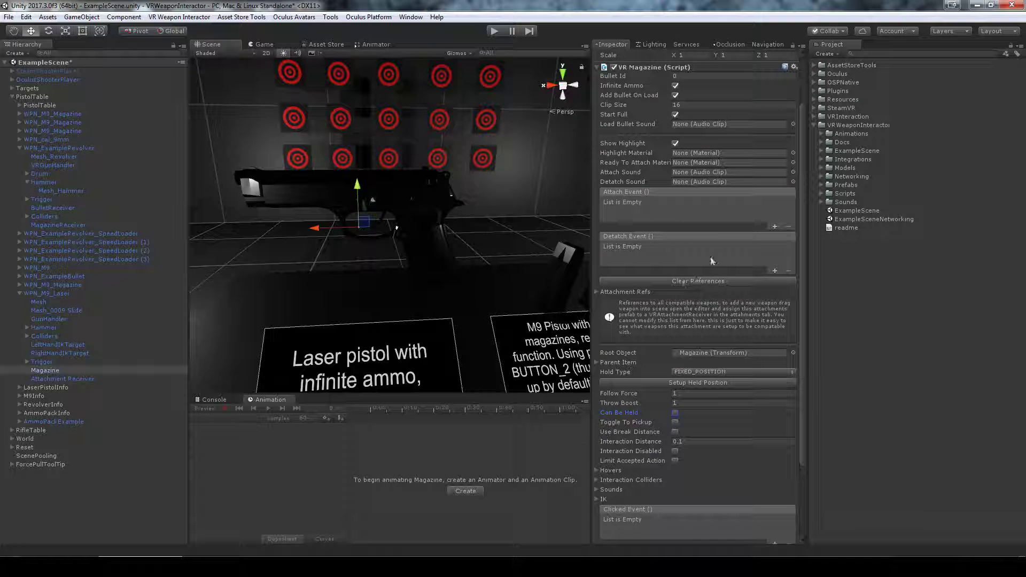
pyautogui.scroll(-3, 684, 214)
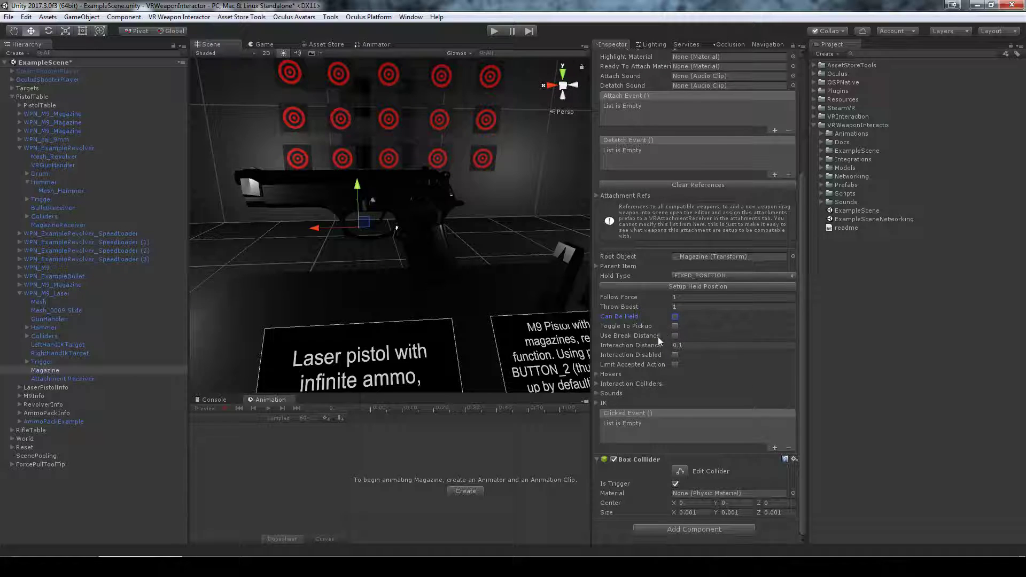
pyautogui.scroll(4, 659, 337)
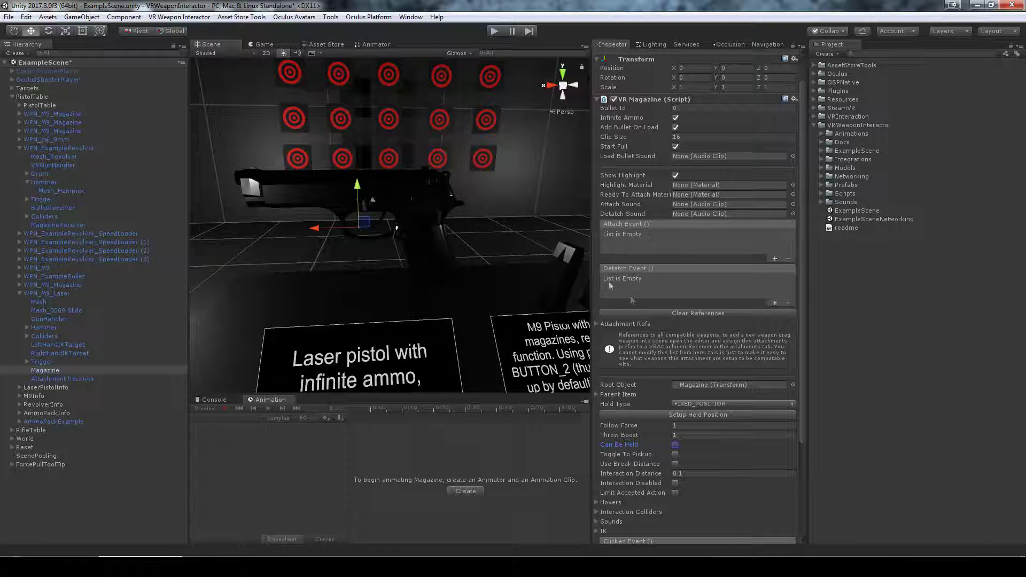
pyautogui.scroll(2, 659, 291)
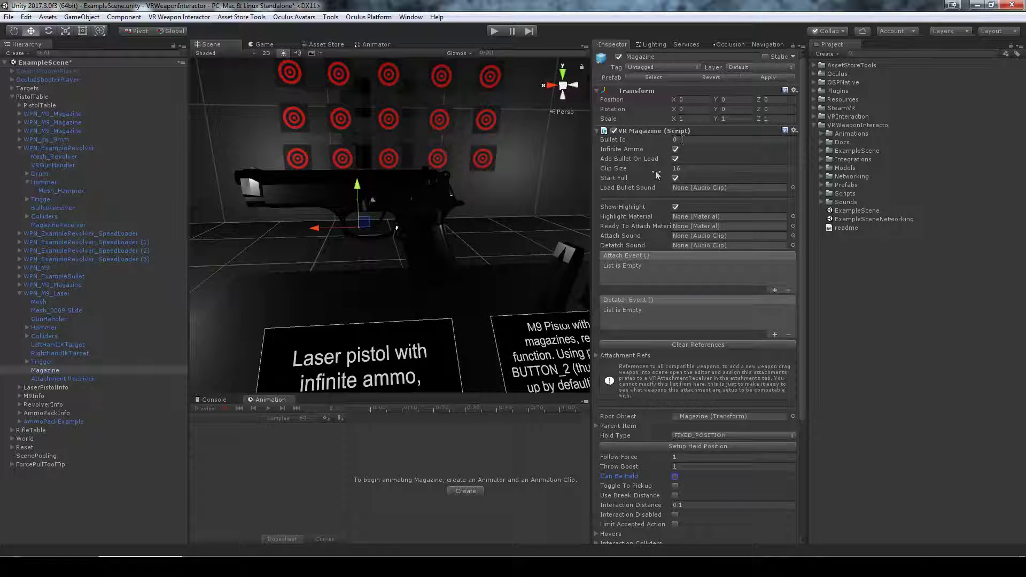
pyautogui.scroll(-4, 667, 169)
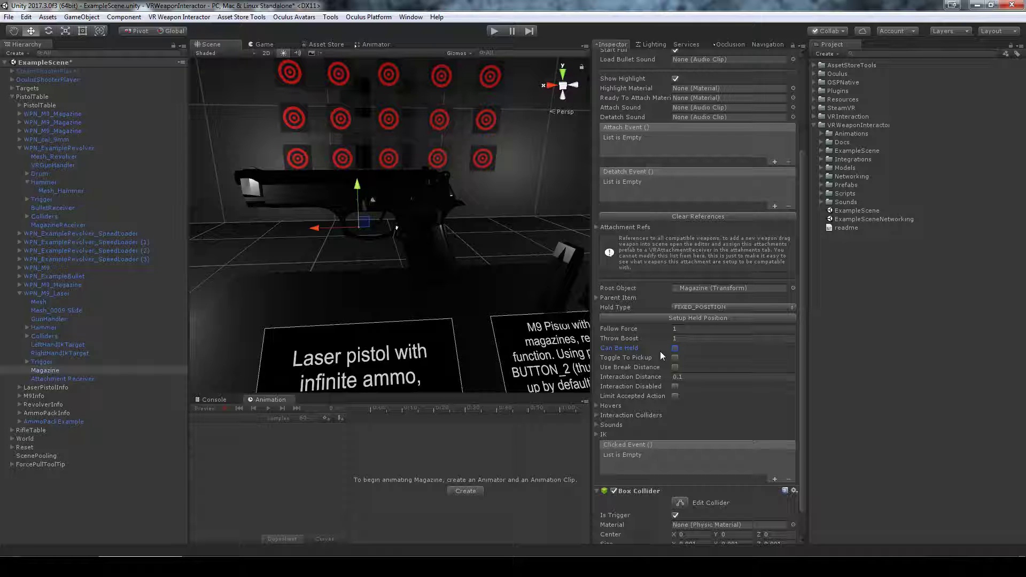
pyautogui.click(81, 378)
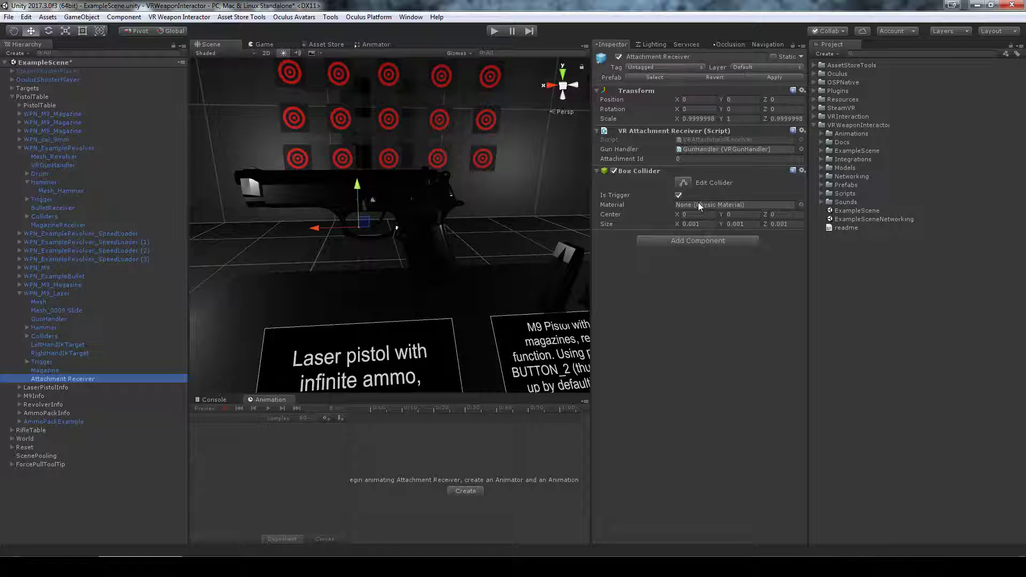
# Open the Gun Handler editor from the WPN_M9_Laser root object and review its Main settings.
pyautogui.click(53, 294)
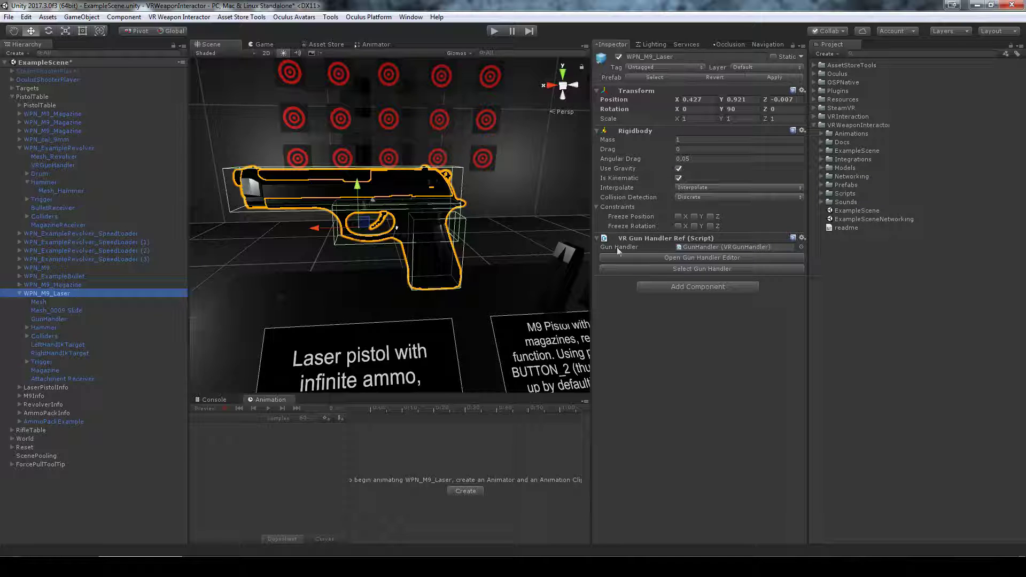
pyautogui.click(703, 258)
pyautogui.moveTo(718, 126)
pyautogui.mouseDown()
pyautogui.moveTo(733, 94)
pyautogui.moveTo(713, 121)
pyautogui.mouseUp()
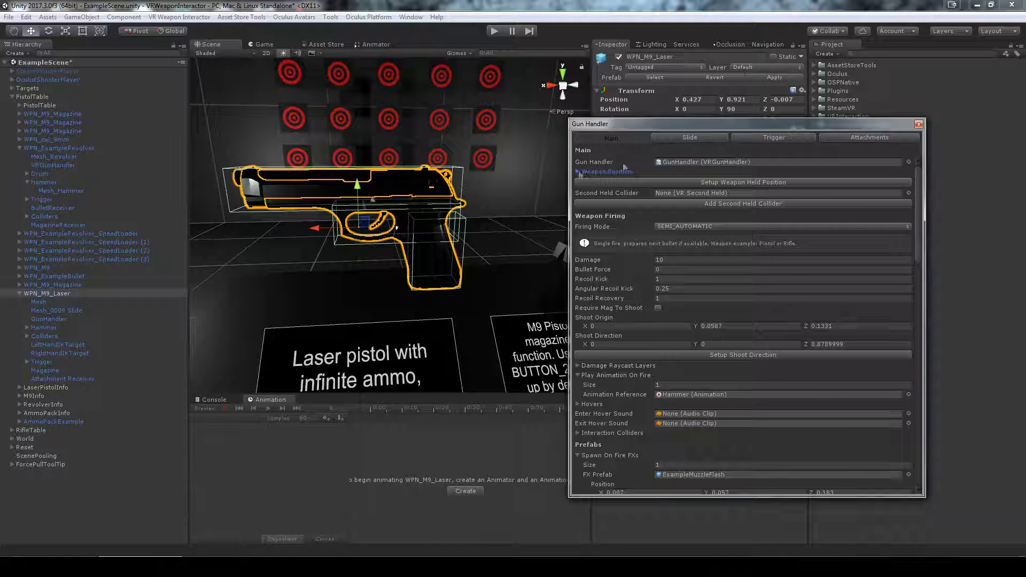
pyautogui.moveTo(677, 123); pyautogui.dragTo(741, 178)
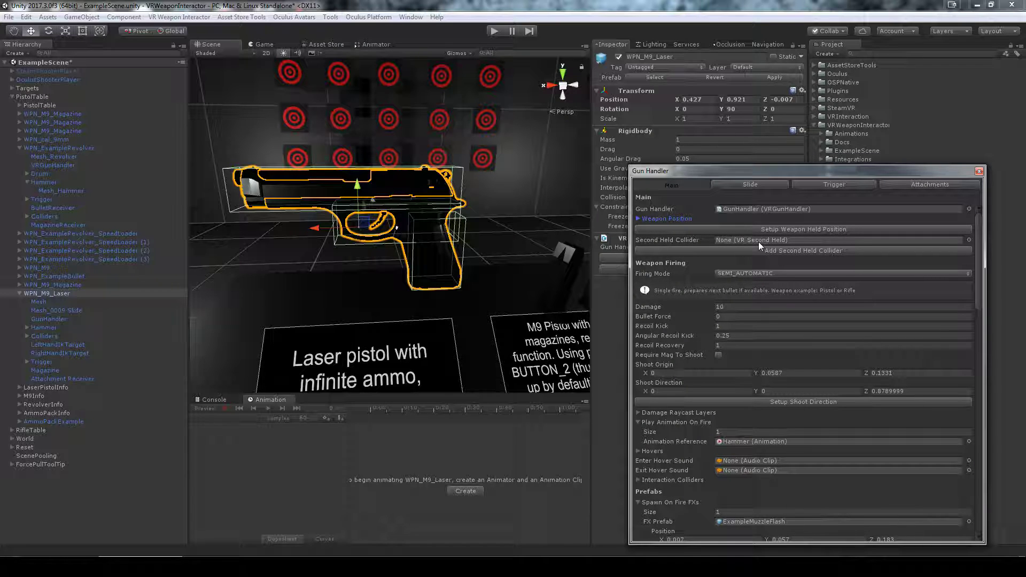
pyautogui.moveTo(790, 182); pyautogui.dragTo(772, 174)
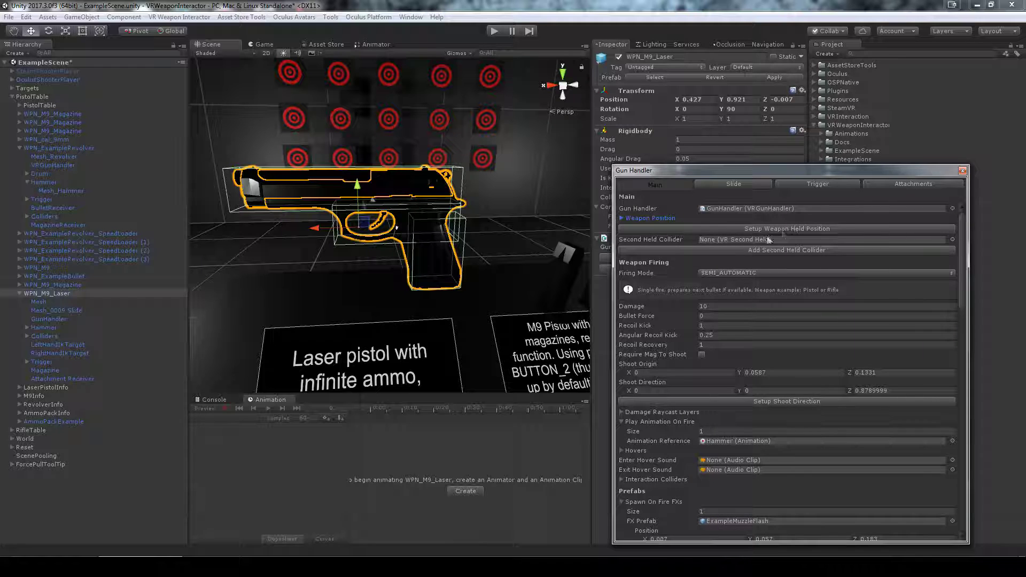
# Open the weapon held position setup, try to create a SteamVR reference controller, and close the setup window.
pyautogui.click(803, 230)
pyautogui.moveTo(771, 110); pyautogui.dragTo(734, 138)
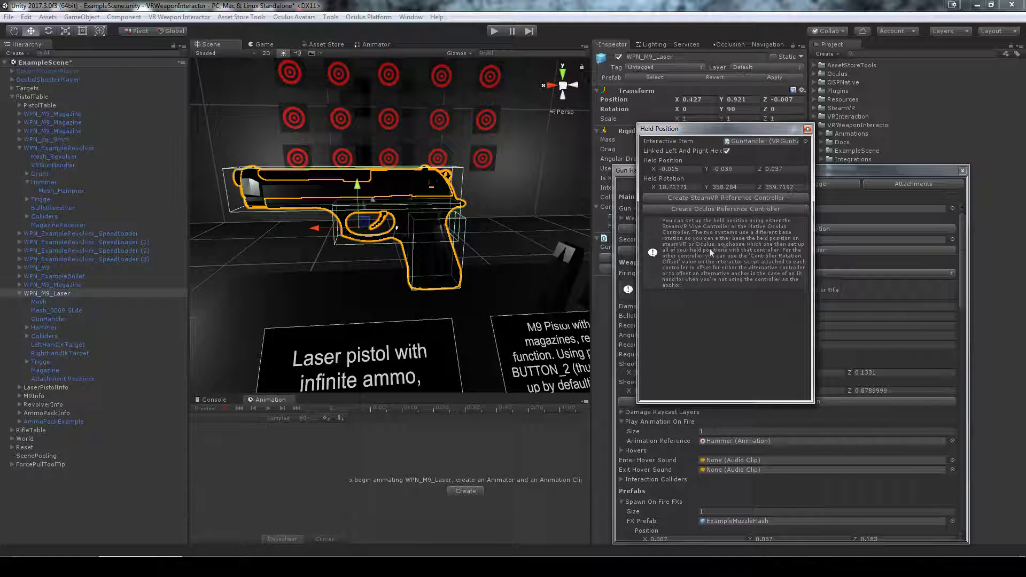
pyautogui.click(714, 199)
pyautogui.moveTo(723, 140); pyautogui.dragTo(702, 179)
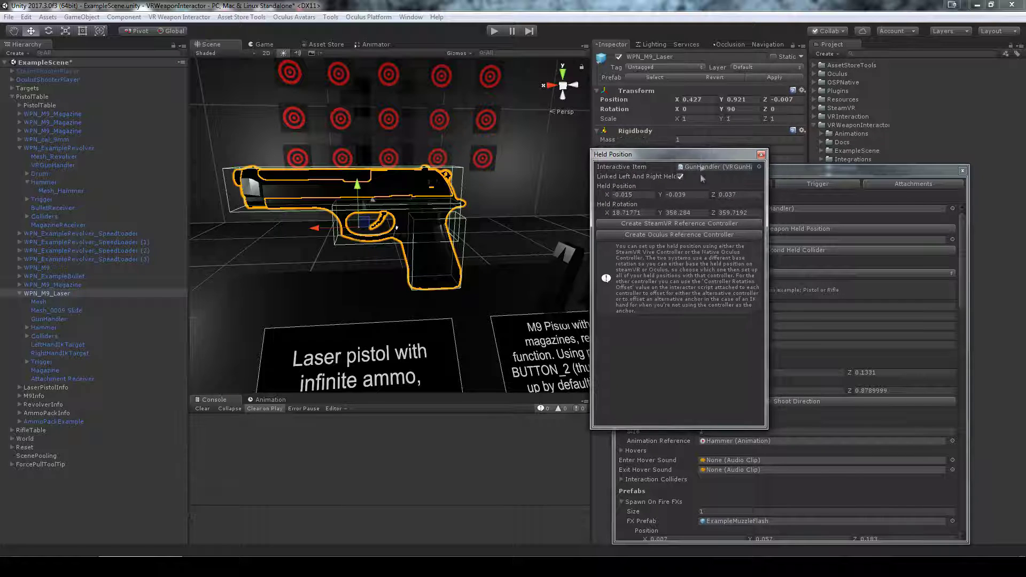
pyautogui.click(762, 163)
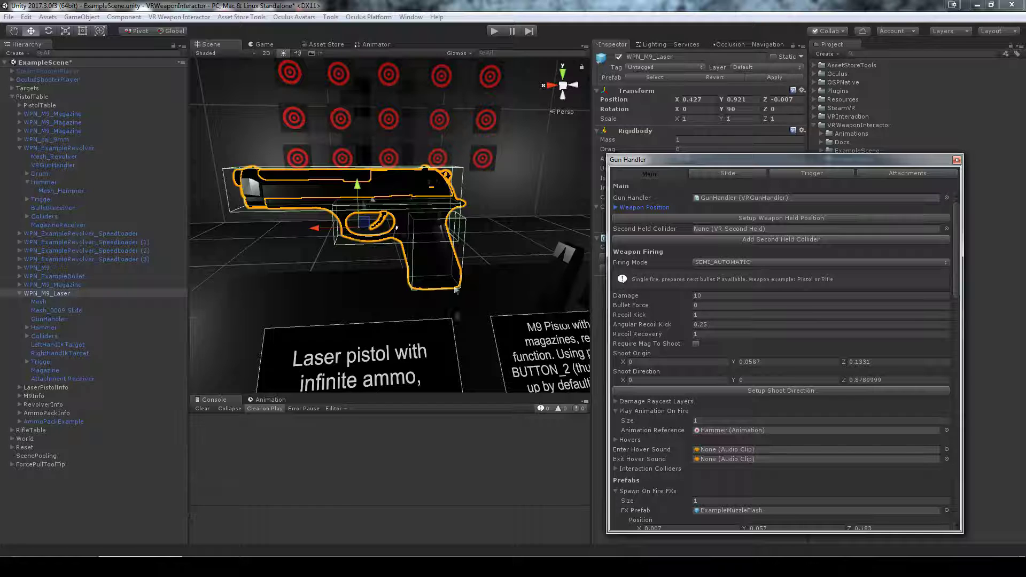
pyautogui.moveTo(744, 158); pyautogui.dragTo(750, 144)
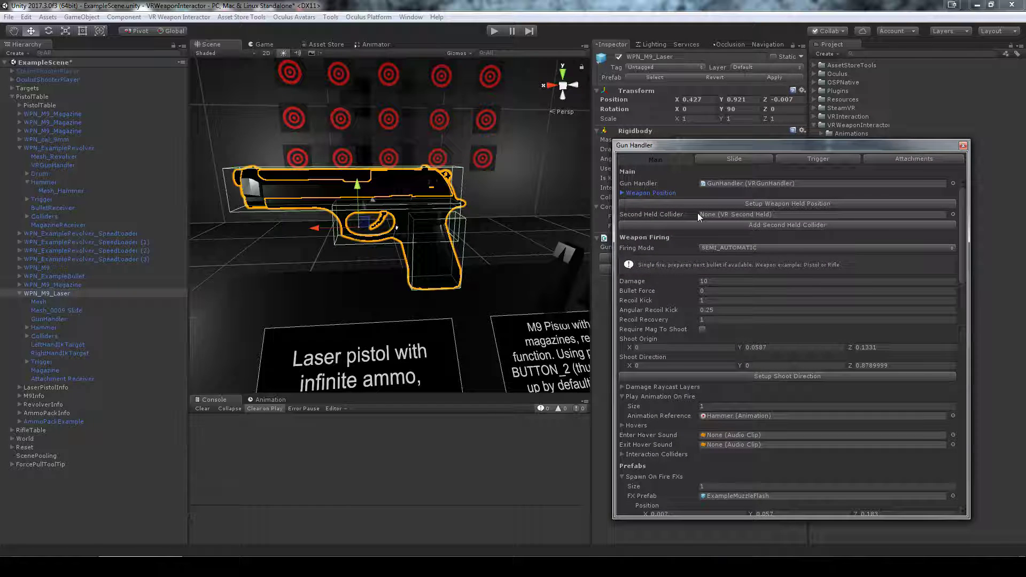
# Close the laser pistol's Gun Handler editor after checking its Second Held Collider field, and frame the WPN_AKM rifle in the scene.
pyautogui.click(699, 214)
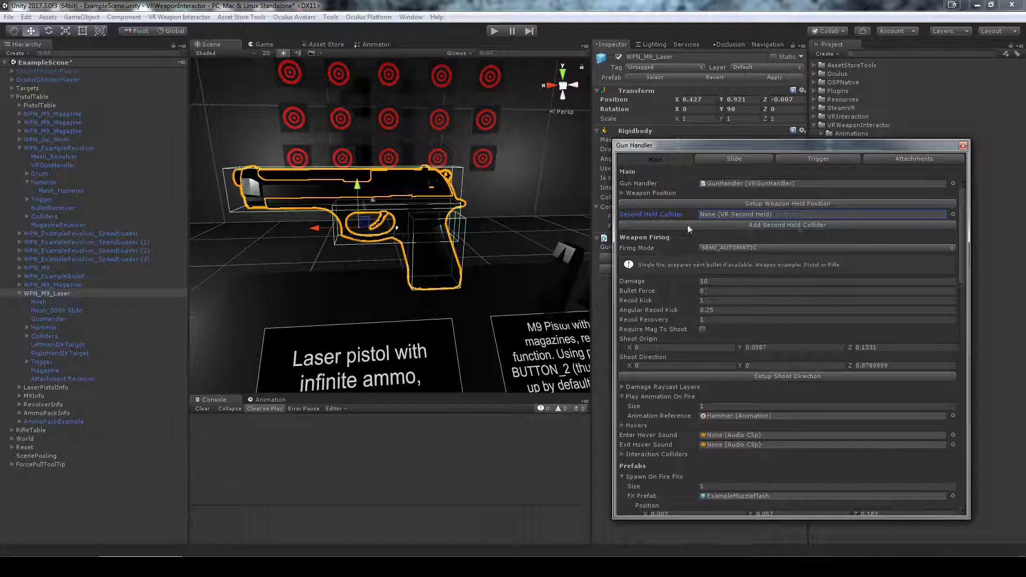
pyautogui.click(963, 146)
pyautogui.scroll(-8, 407, 262)
pyautogui.moveTo(426, 270); pyautogui.dragTo(389, 253, button='middle')
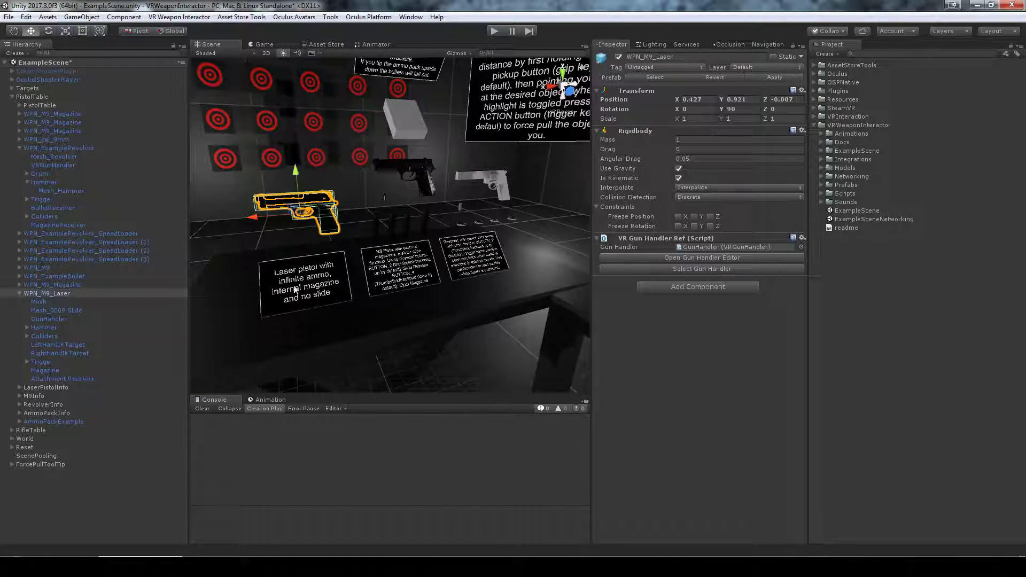
pyautogui.keyDown('alt'); pyautogui.moveTo(546, 220); pyautogui.dragTo(428, 245); pyautogui.keyUp('alt')
pyautogui.click(469, 324)
pyautogui.click(429, 243)
pyautogui.press('f')
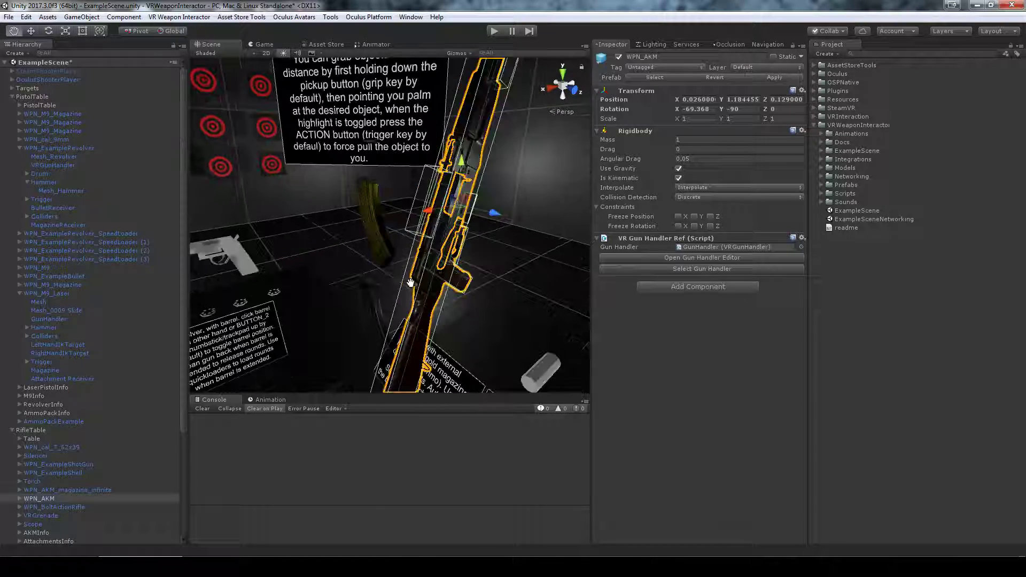
# Expand WPN_AKM in the hierarchy and inspect its Attachment Receiver and GunHandler components.
pyautogui.scroll(-3, 19, 406)
pyautogui.click(19, 402)
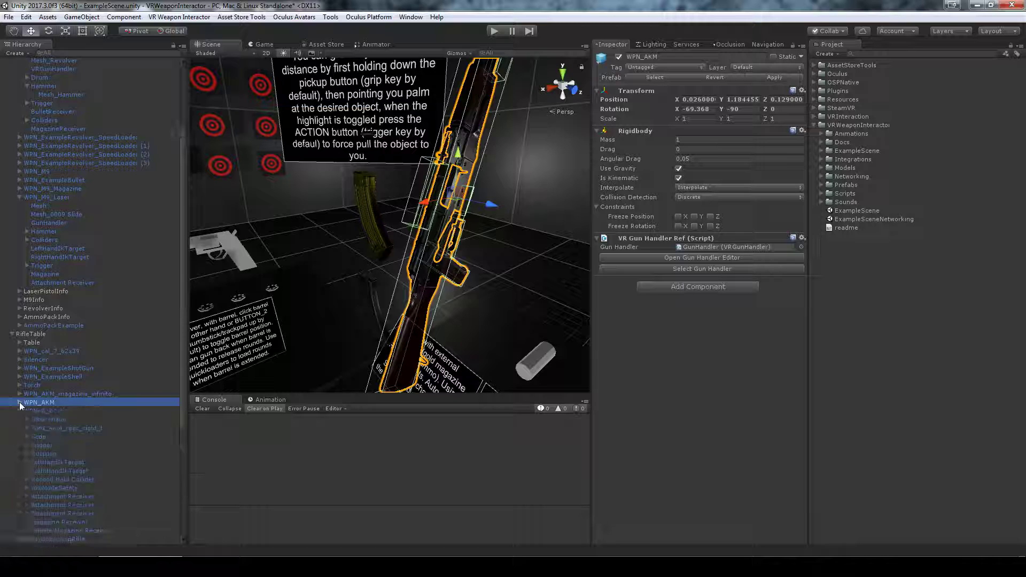
pyautogui.scroll(-4, 20, 402)
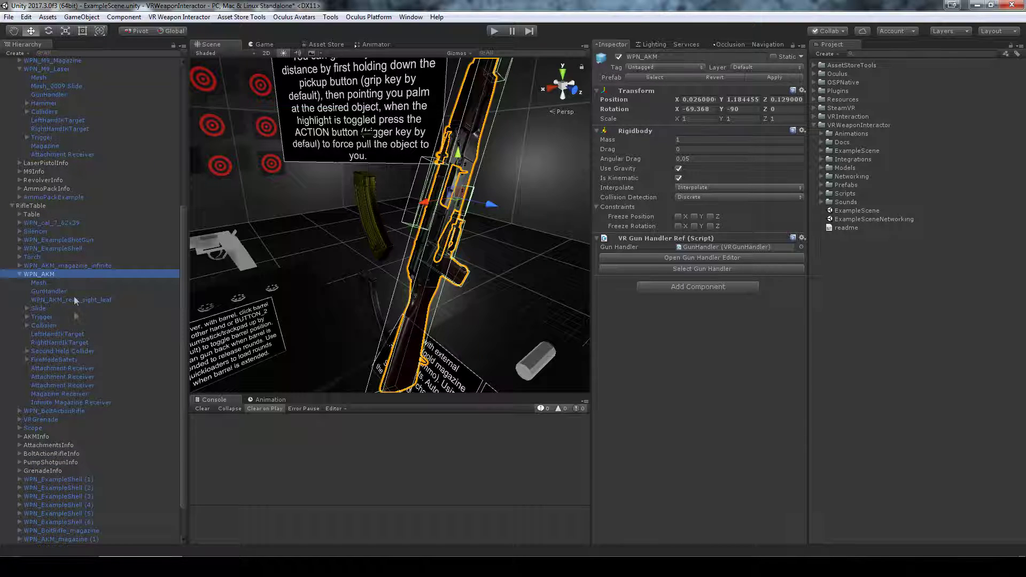
pyautogui.click(67, 376)
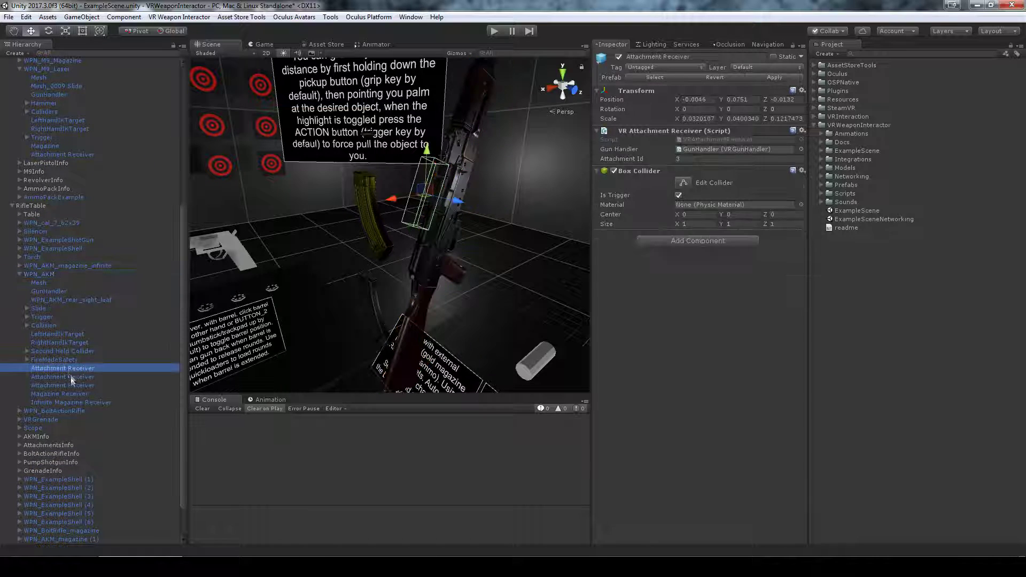
pyautogui.click(55, 291)
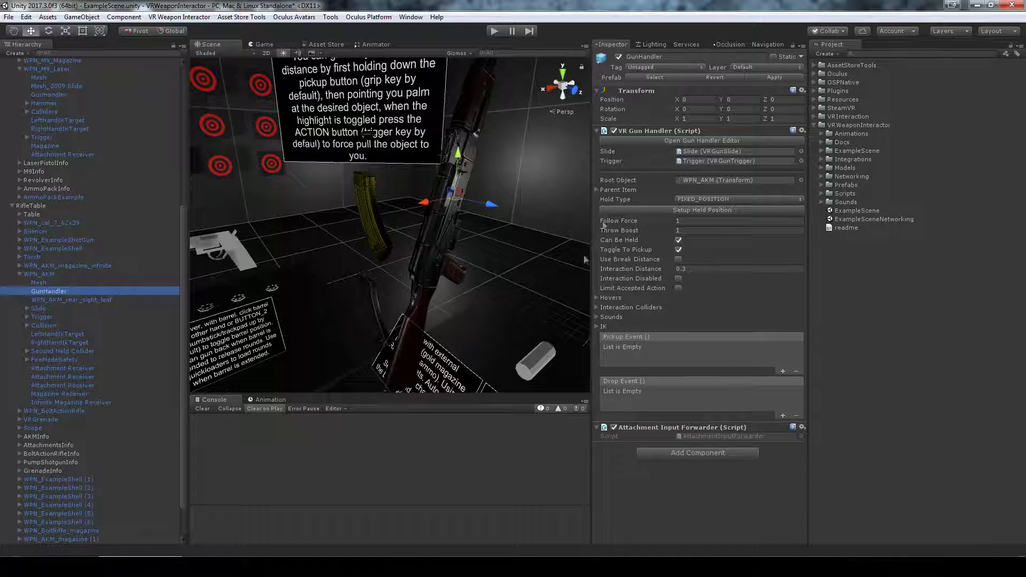
# Open the Gun Handler editor for the AKM and locate the object assigned as its Second Held Collider.
pyautogui.press('f')
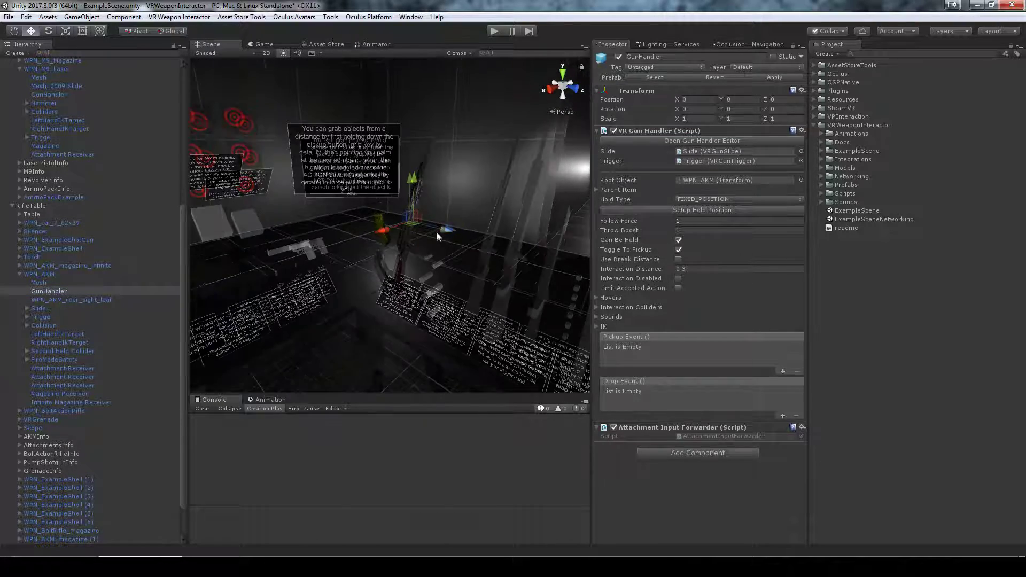
pyautogui.scroll(5, 436, 232)
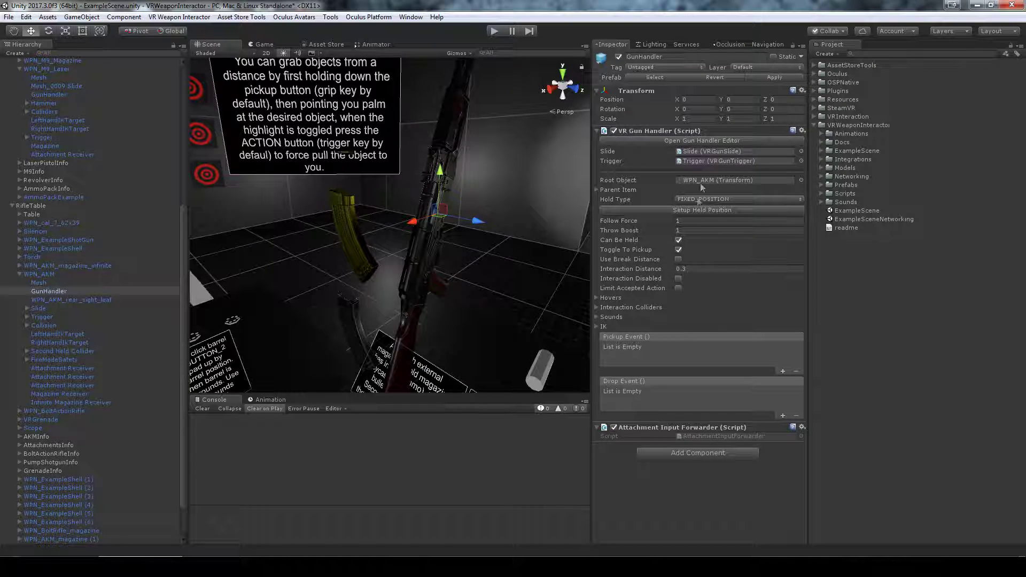
pyautogui.click(702, 140)
pyautogui.moveTo(756, 149); pyautogui.dragTo(769, 140)
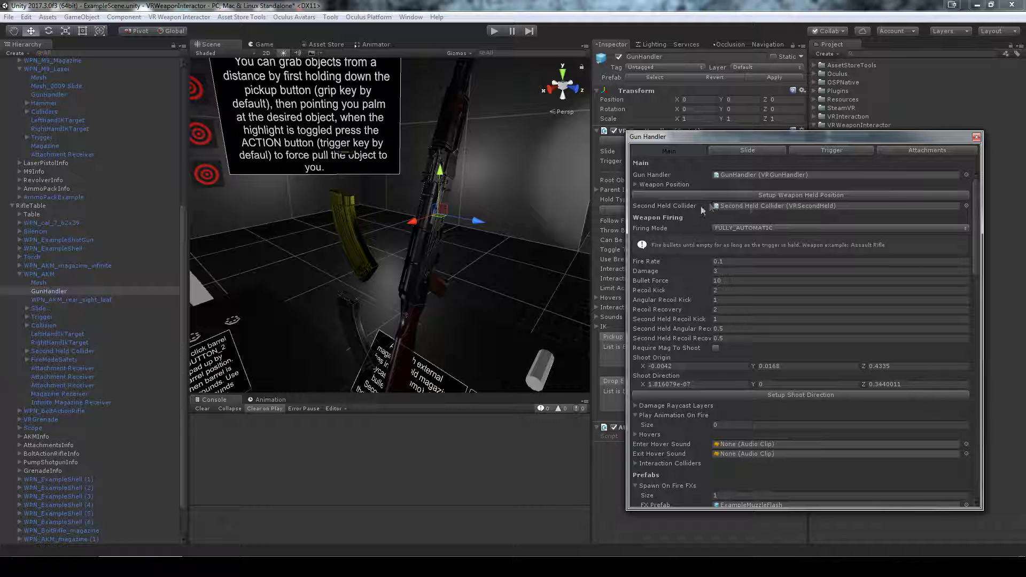
pyautogui.click(755, 207)
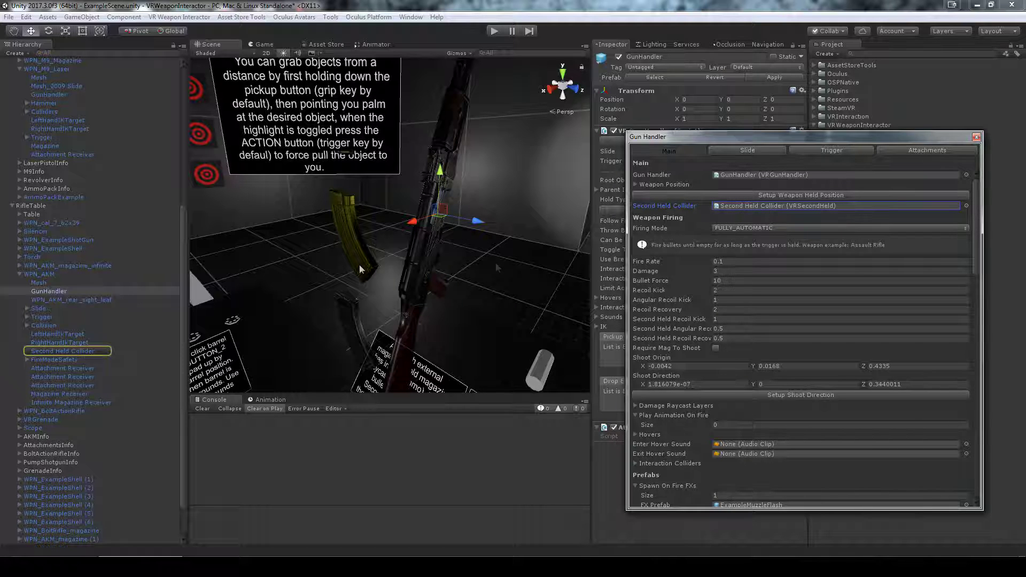
# Inspect the VR Second Held settings on the AKM's Second Held Collider and look at its child hand IK targets.
pyautogui.doubleClick(66, 349)
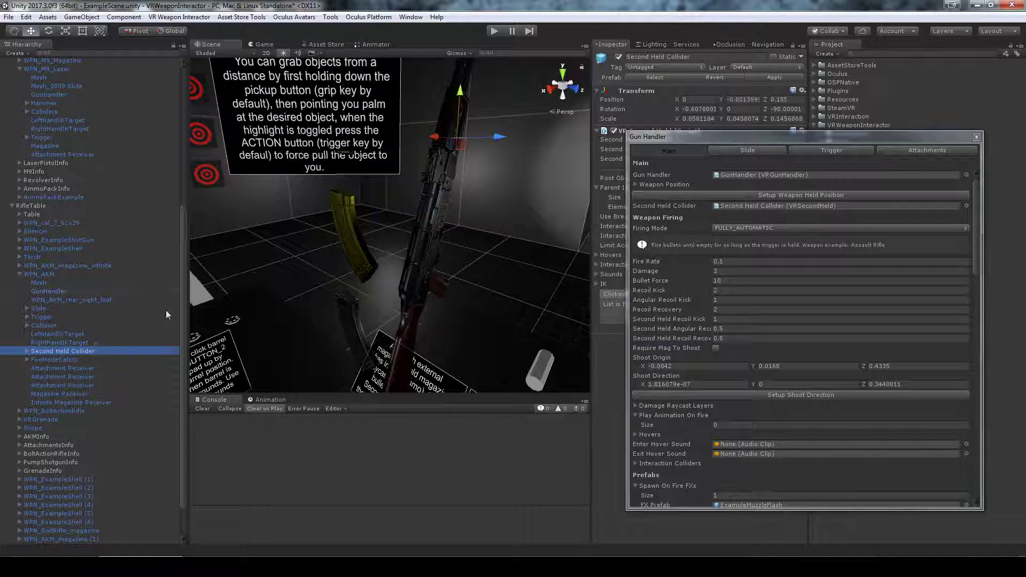
pyautogui.moveTo(726, 131); pyautogui.dragTo(686, 383)
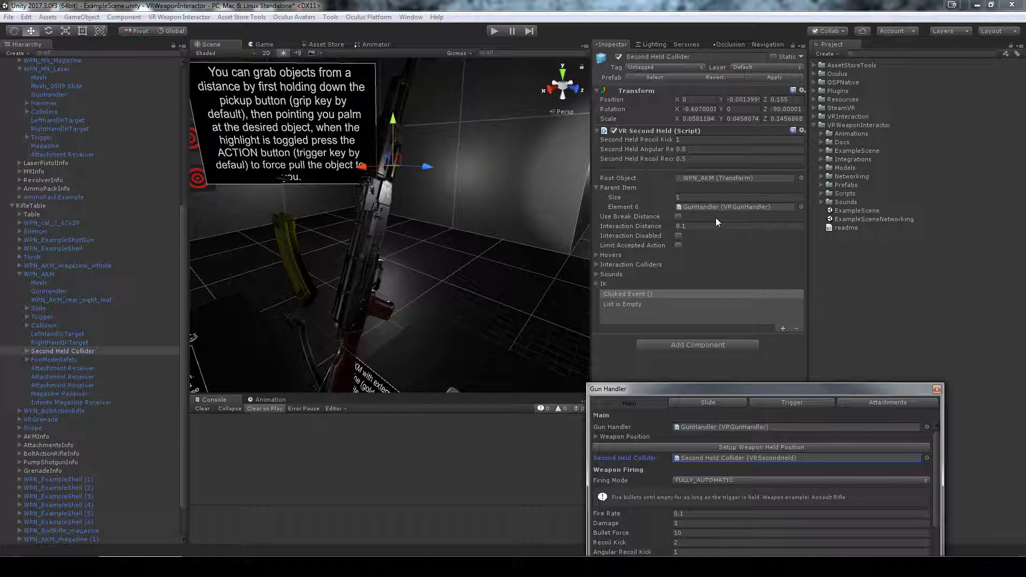
pyautogui.click(25, 350)
pyautogui.click(49, 360)
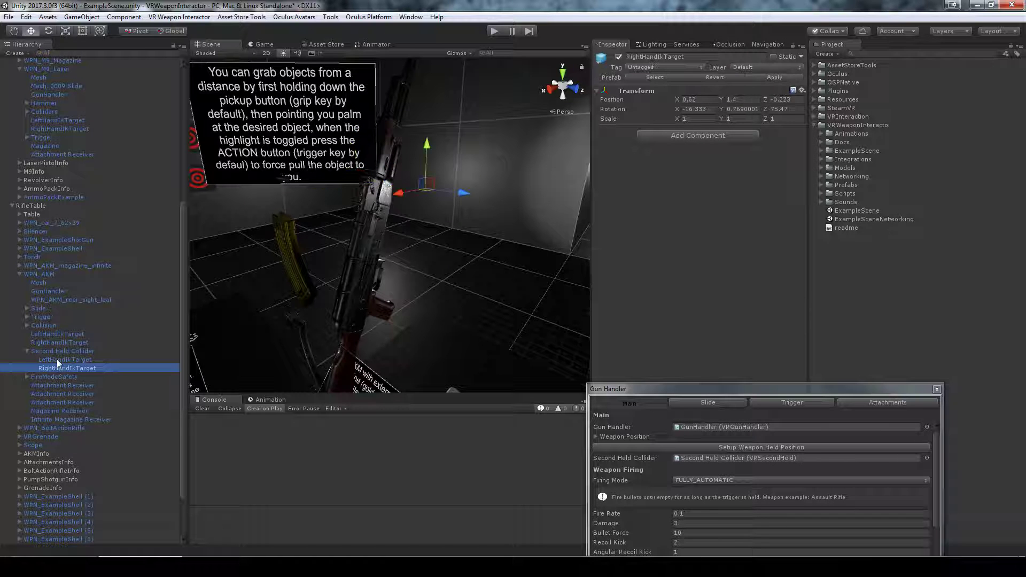
pyautogui.click(60, 348)
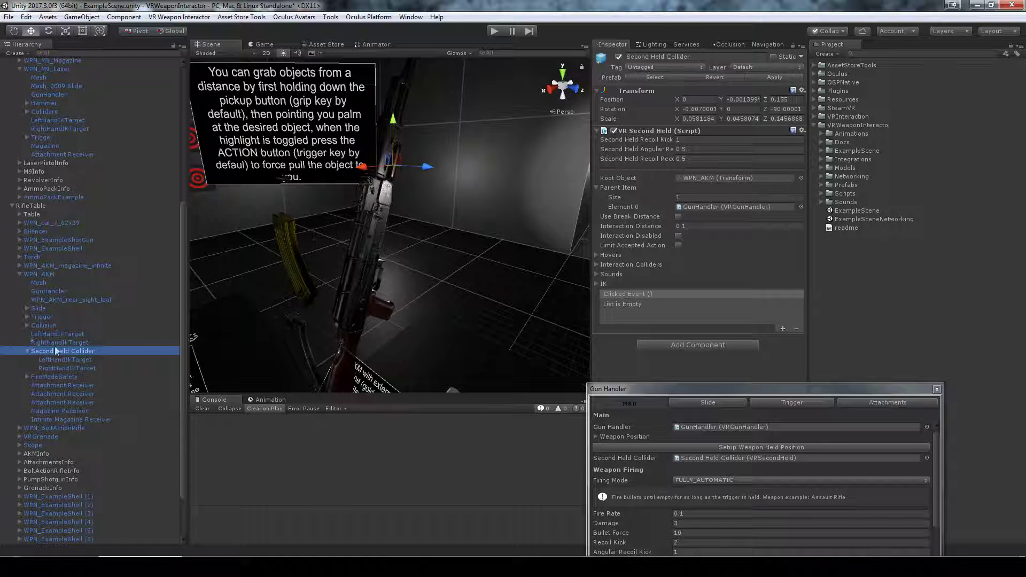
pyautogui.click(25, 350)
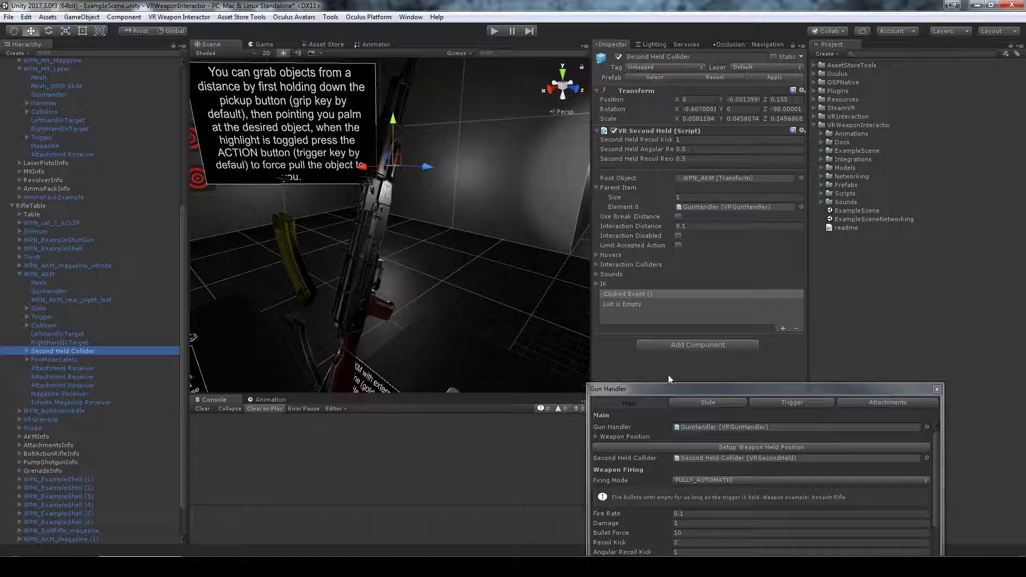
# Compare the AKM's second held recoil kick, angular and recovery settings with its VR Second Held component, and close the Gun Handler editor.
pyautogui.moveTo(673, 393); pyautogui.dragTo(665, 119)
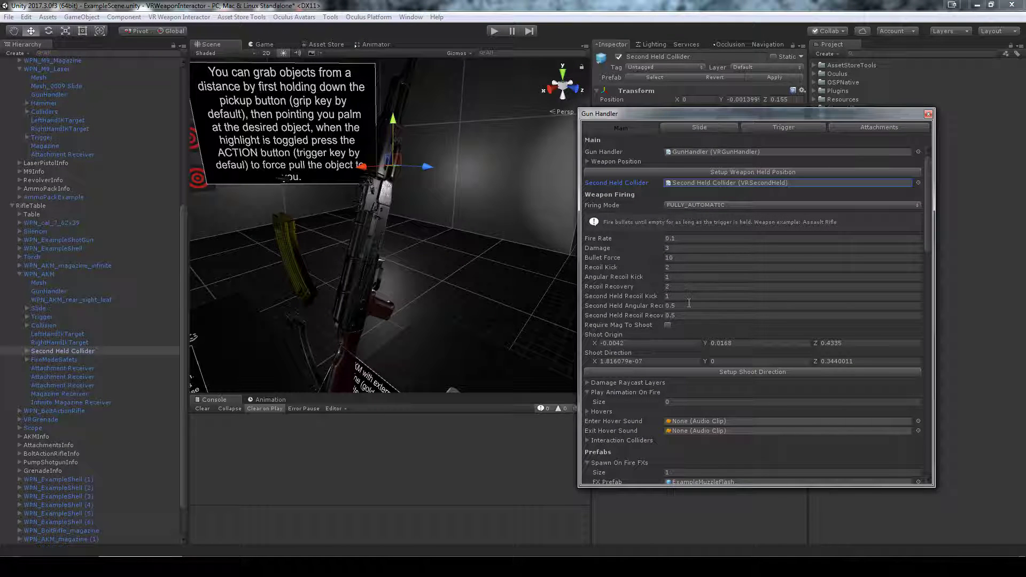
pyautogui.click(650, 316)
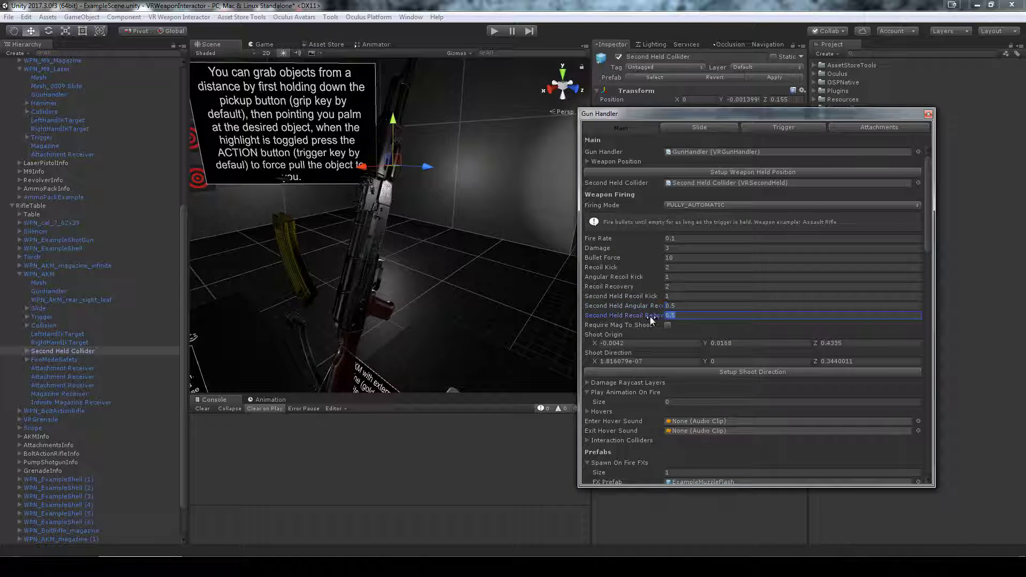
pyautogui.moveTo(691, 113); pyautogui.dragTo(361, 76)
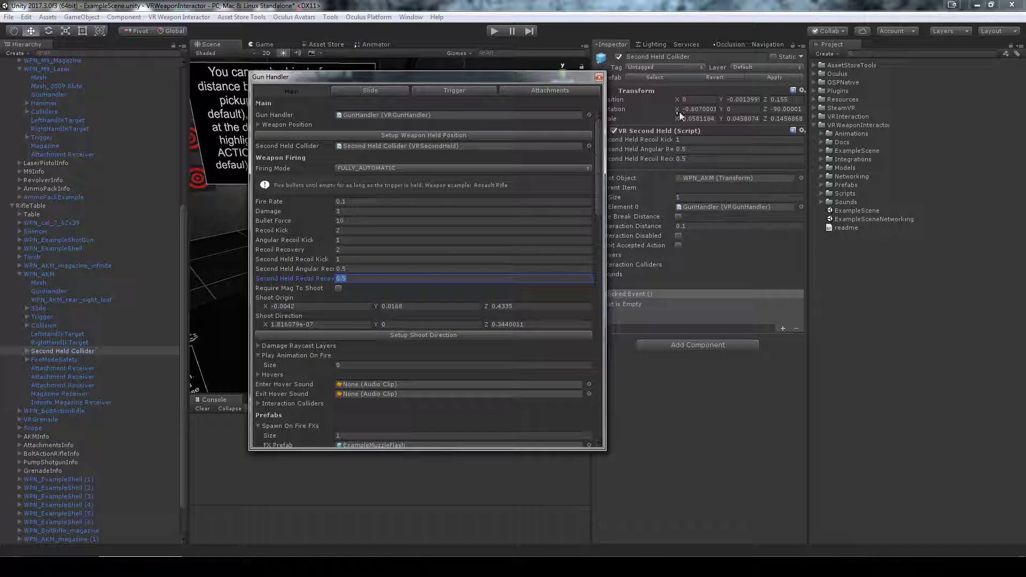
pyautogui.moveTo(325, 269); pyautogui.dragTo(384, 261)
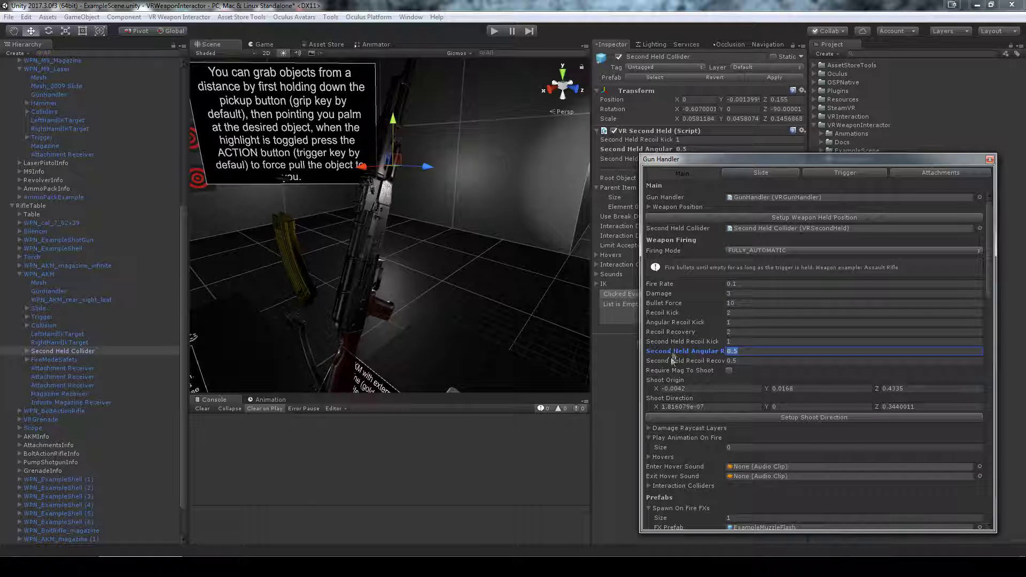
pyautogui.click(672, 334)
pyautogui.click(678, 343)
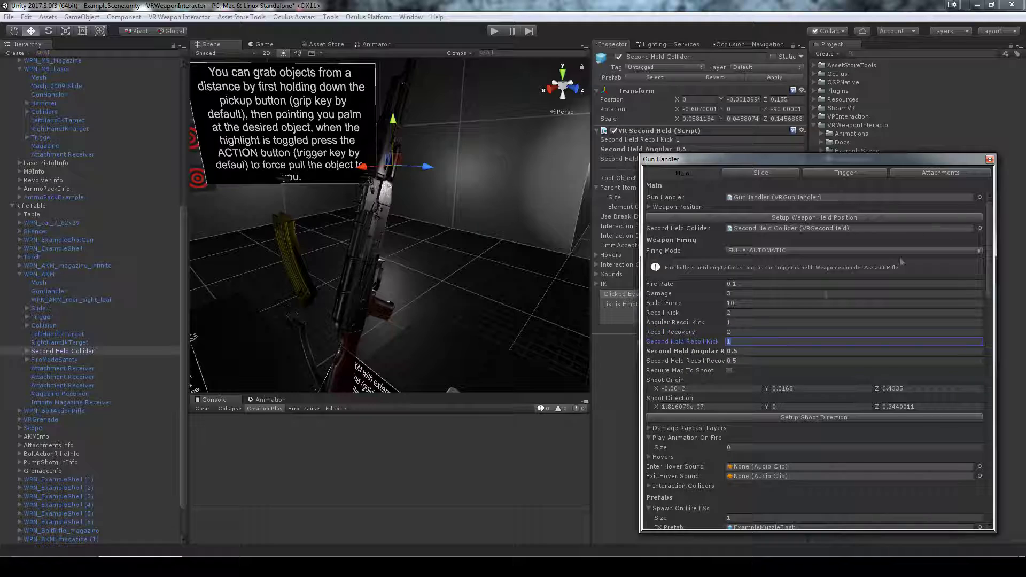
pyautogui.click(990, 161)
# Select WPN_M9_Laser in the scene, open its Gun Handler editor, and review its recoil settings.
pyautogui.scroll(-3, 474, 299)
pyautogui.moveTo(474, 300); pyautogui.dragTo(414, 229, button='right')
pyautogui.moveTo(414, 229); pyautogui.dragTo(485, 236, button='middle')
pyautogui.click(276, 240)
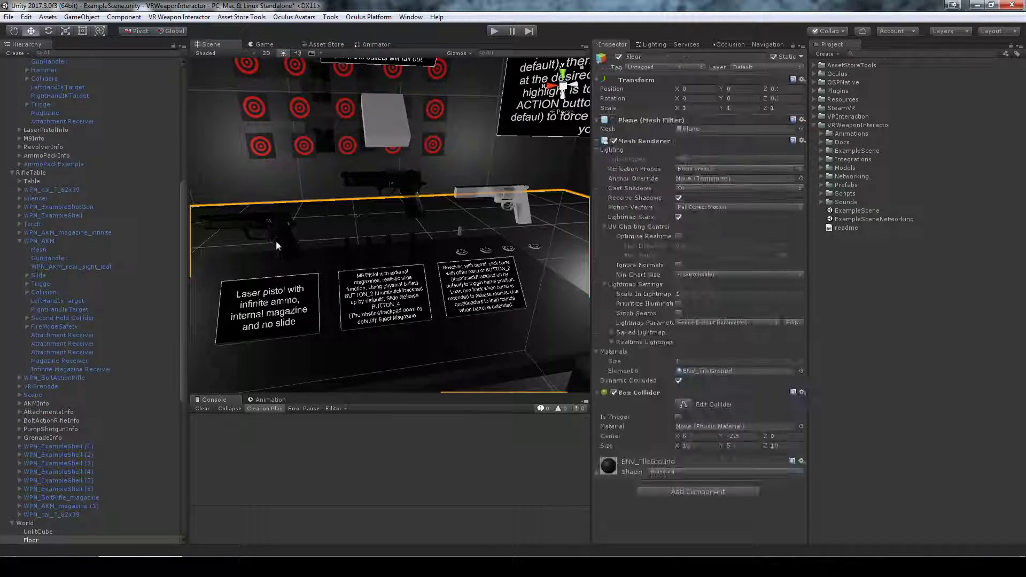
pyautogui.click(279, 241)
pyautogui.click(697, 257)
pyautogui.scroll(-2, 695, 267)
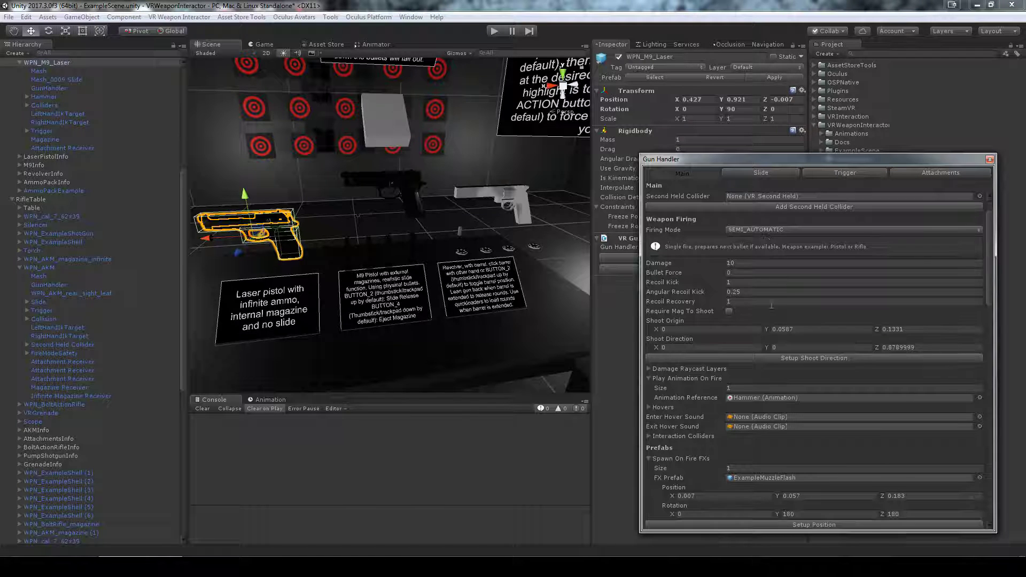
pyautogui.click(676, 283)
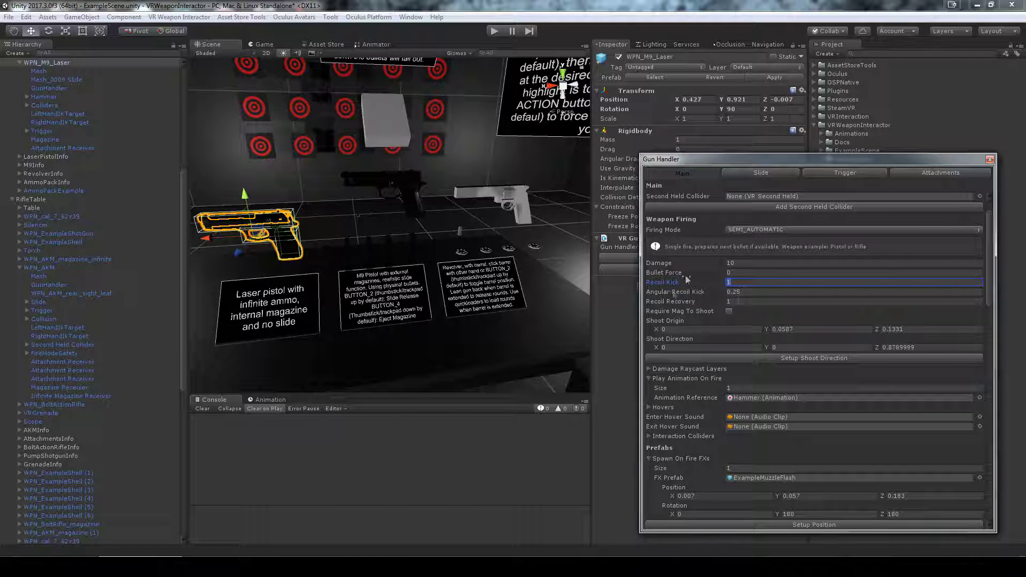
pyautogui.scroll(2, 732, 242)
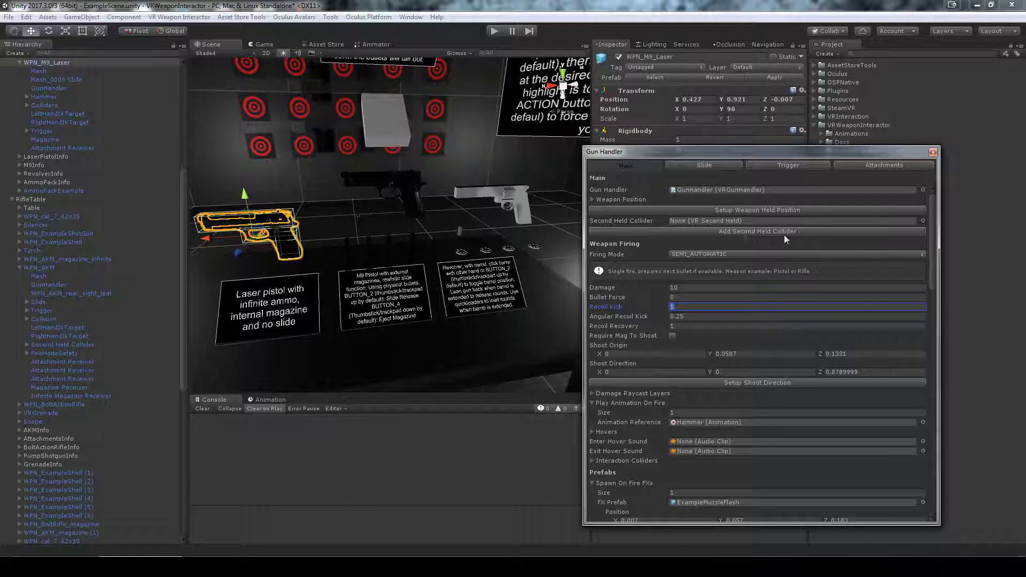
# Add a second held collider to the laser pistol and examine its bounds in the scene.
pyautogui.click(762, 232)
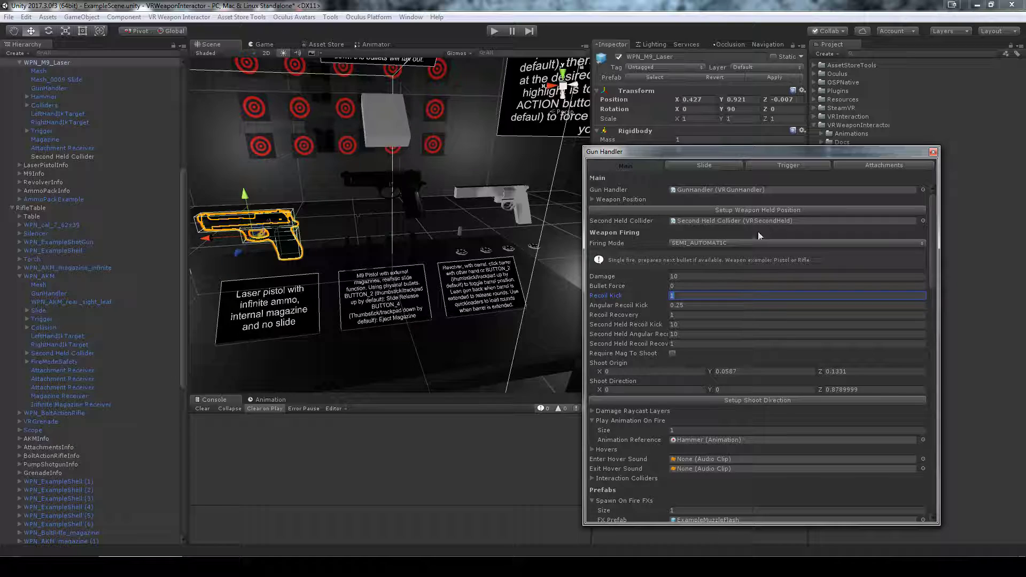
pyautogui.moveTo(407, 256); pyautogui.dragTo(358, 261, button='right')
pyautogui.scroll(-5, 358, 261)
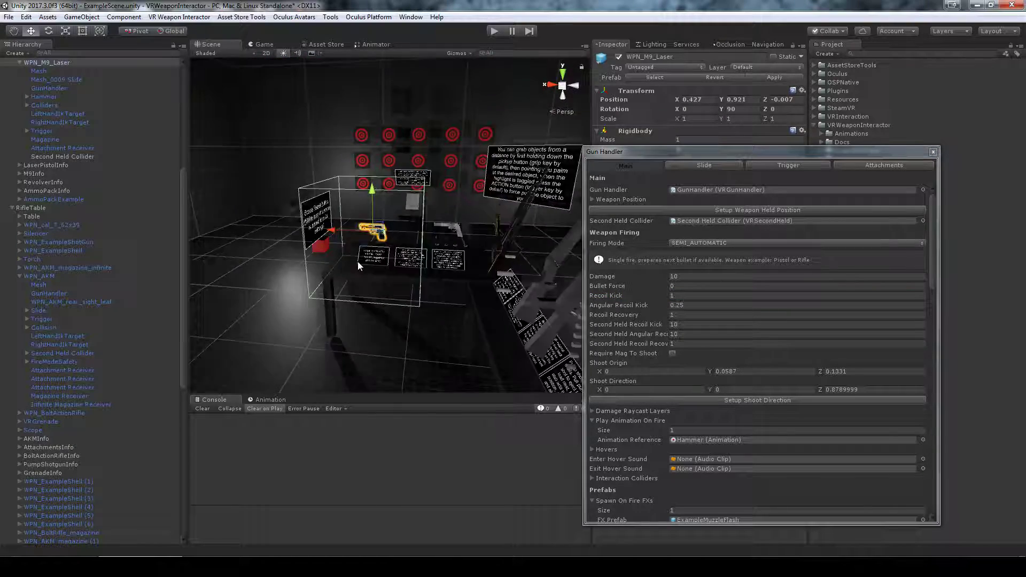
pyautogui.scroll(3, 357, 261)
pyautogui.scroll(-4, 359, 261)
pyautogui.scroll(4, 359, 261)
pyautogui.scroll(-2, 359, 262)
pyautogui.press('r')
pyautogui.moveTo(372, 235); pyautogui.dragTo(369, 262)
pyautogui.hotkey('ctrl', 'z')
# Remove the Box Collider component from the laser pistol's Second Held Collider and move the object along the barrel to Z 0.099.
pyautogui.click(695, 223)
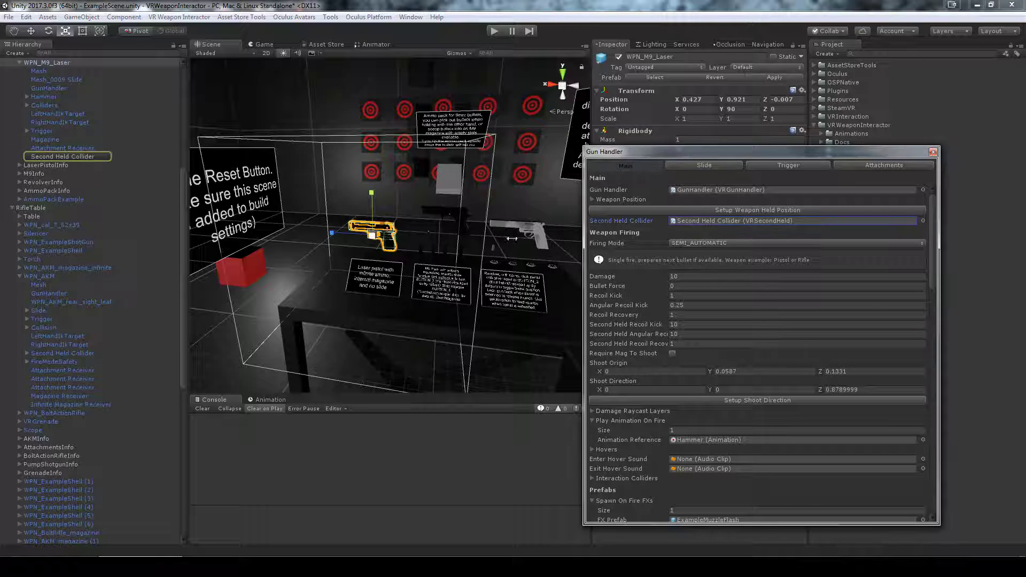
pyautogui.doubleClick(694, 222)
pyautogui.moveTo(716, 155); pyautogui.dragTo(787, 423)
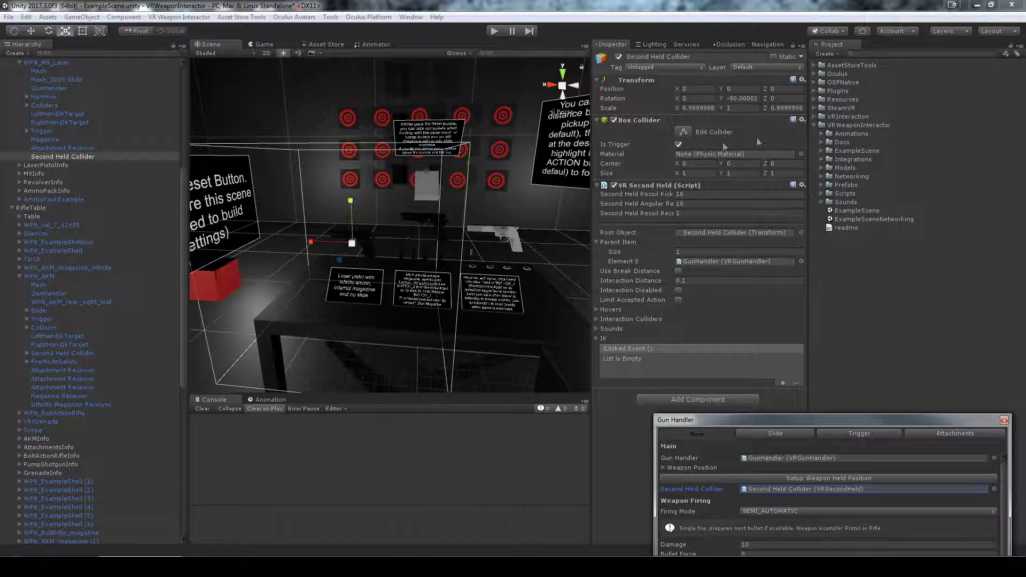
pyautogui.click(802, 120)
pyautogui.click(810, 148)
pyautogui.moveTo(411, 272); pyautogui.dragTo(374, 278, button='right')
pyautogui.press('w')
pyautogui.press('w')
pyautogui.moveTo(362, 268); pyautogui.dragTo(332, 260)
pyautogui.moveTo(379, 320); pyautogui.dragTo(406, 311, button='right')
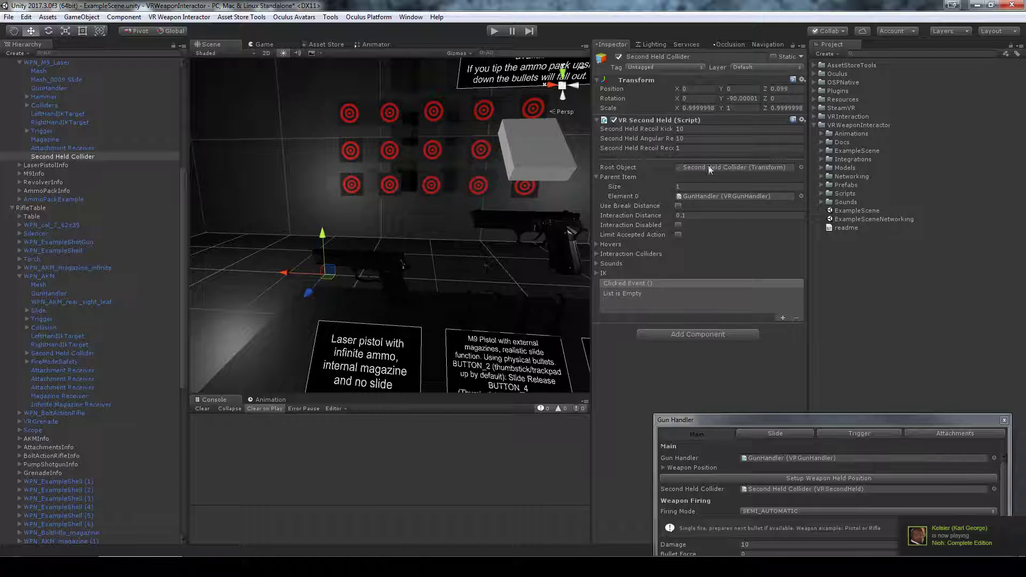
# Clear the laser pistol's Second Held Collider reference in the Gun Handler editor and delete the Second Held Collider object.
pyautogui.moveTo(767, 422); pyautogui.dragTo(601, 149)
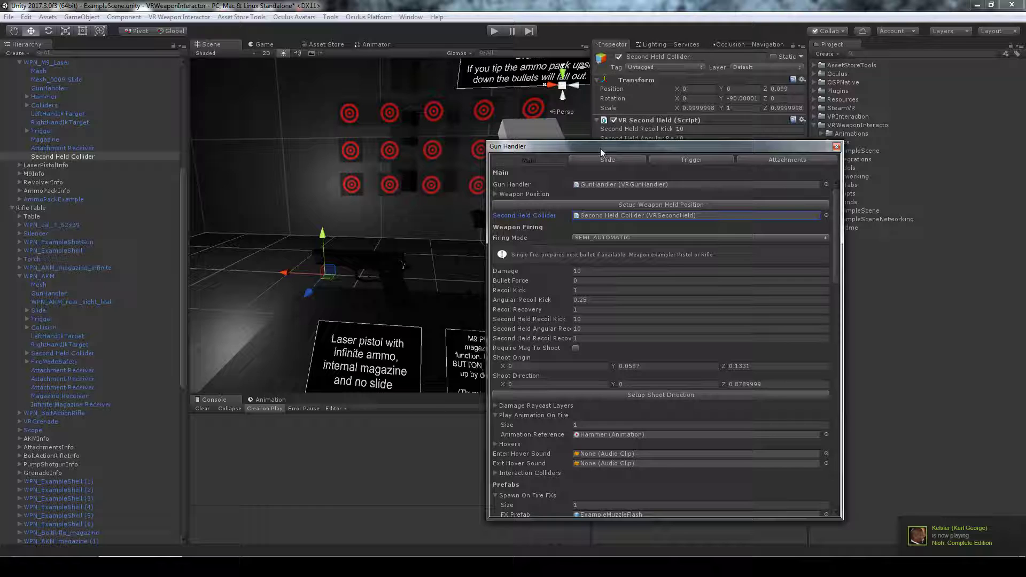
pyautogui.click(600, 214)
pyautogui.press('Delete')
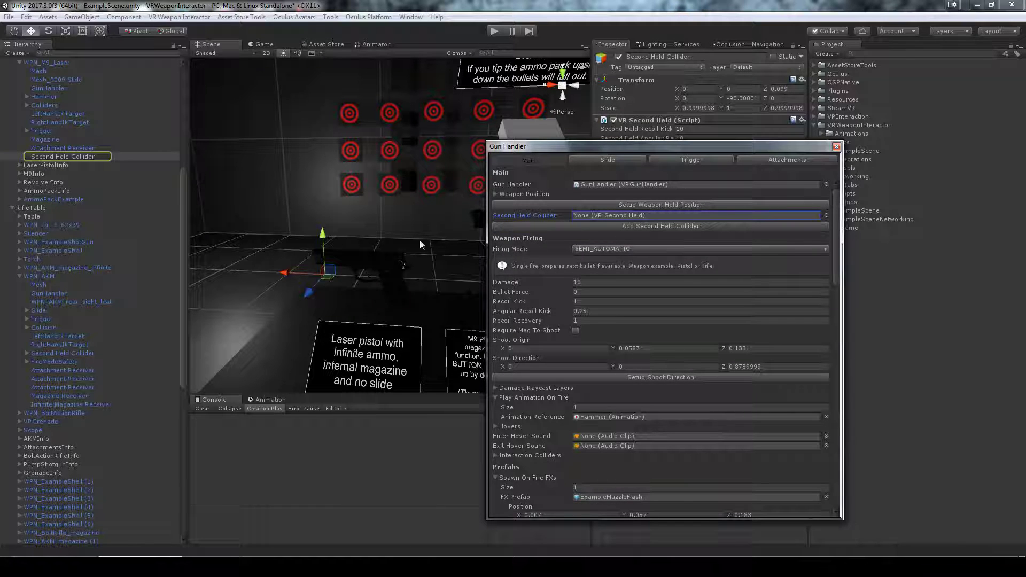
pyautogui.click(81, 157)
pyautogui.press('Delete')
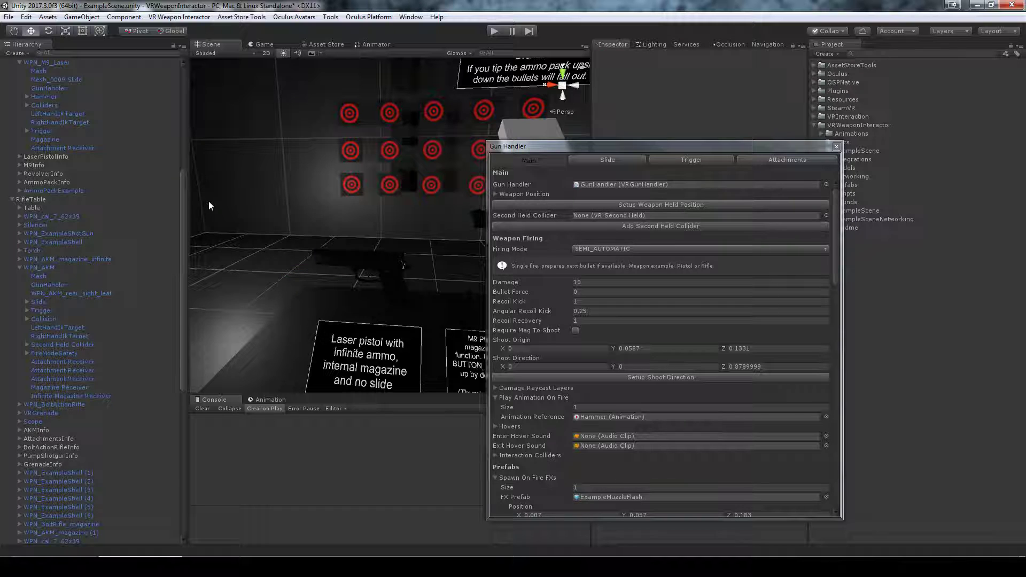
# Set the laser pistol's firing mode to FULLY_AUTOMATIC in the Gun Handler editor.
pyautogui.moveTo(671, 147); pyautogui.dragTo(805, 94)
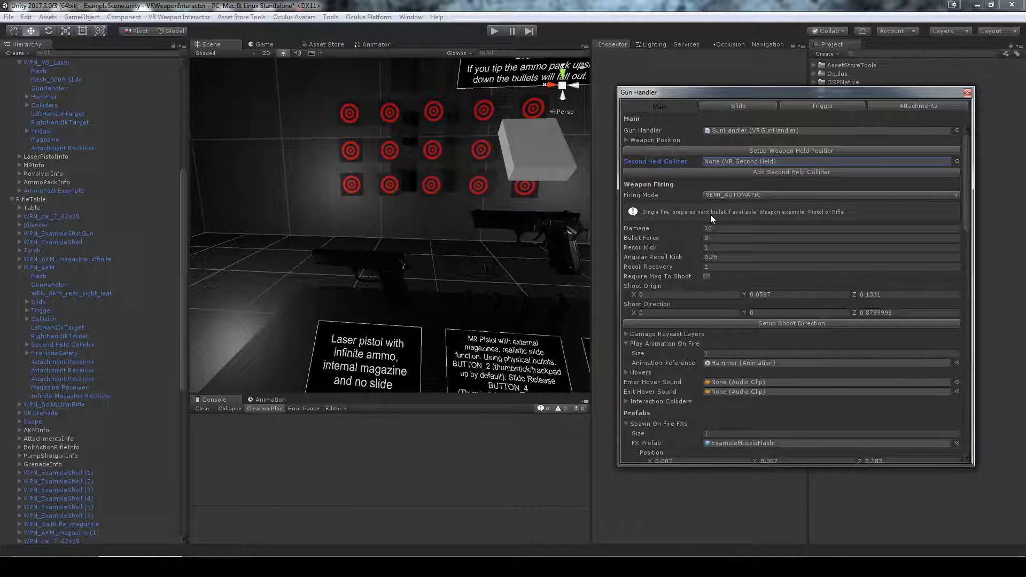
pyautogui.click(732, 195)
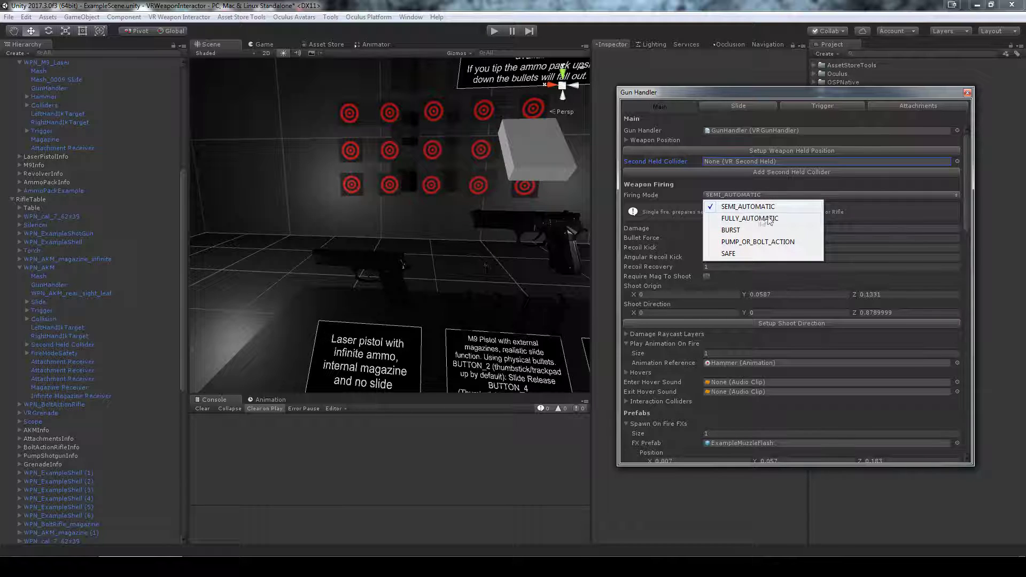
pyautogui.click(681, 215)
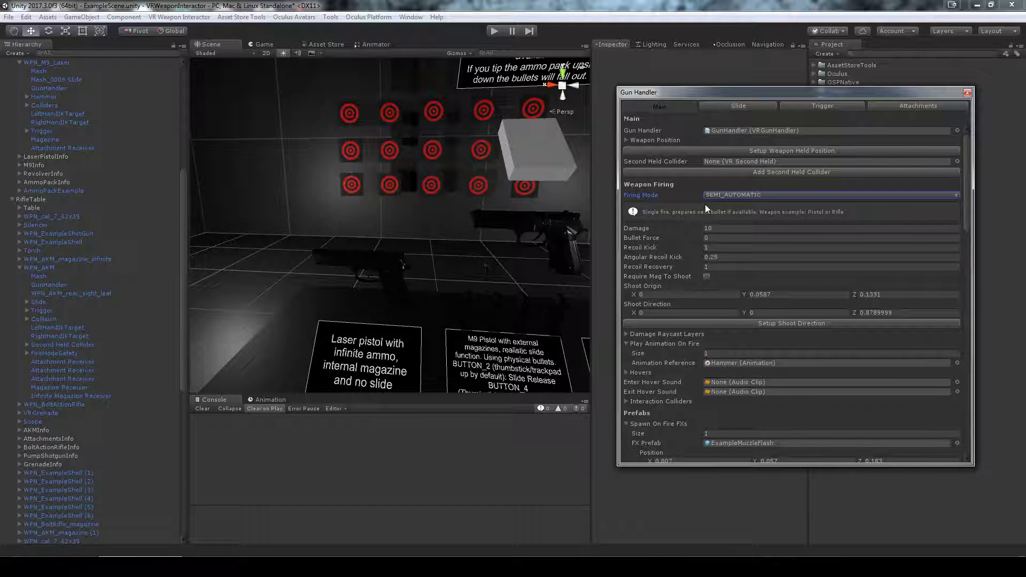
pyautogui.click(719, 196)
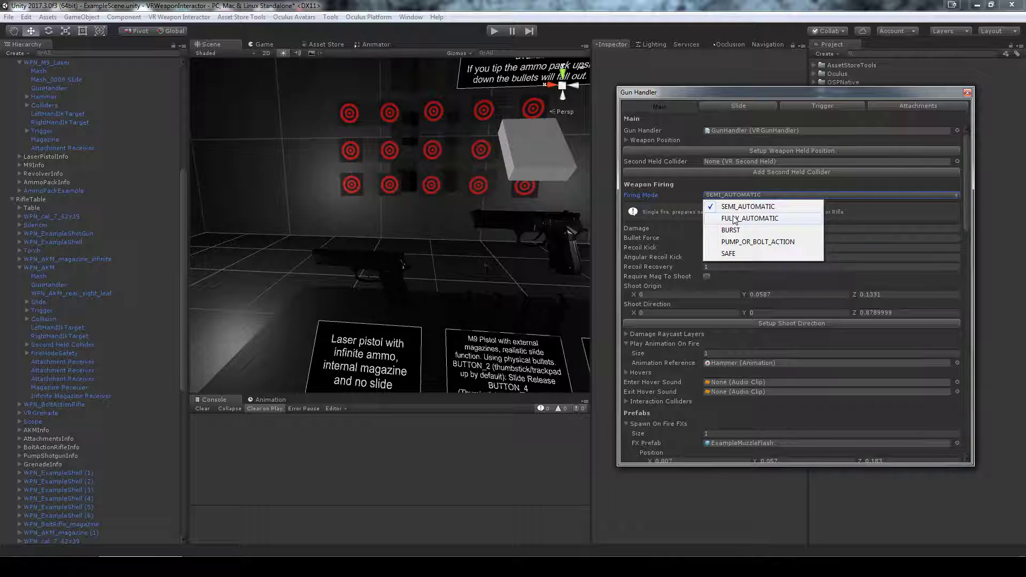
pyautogui.click(735, 219)
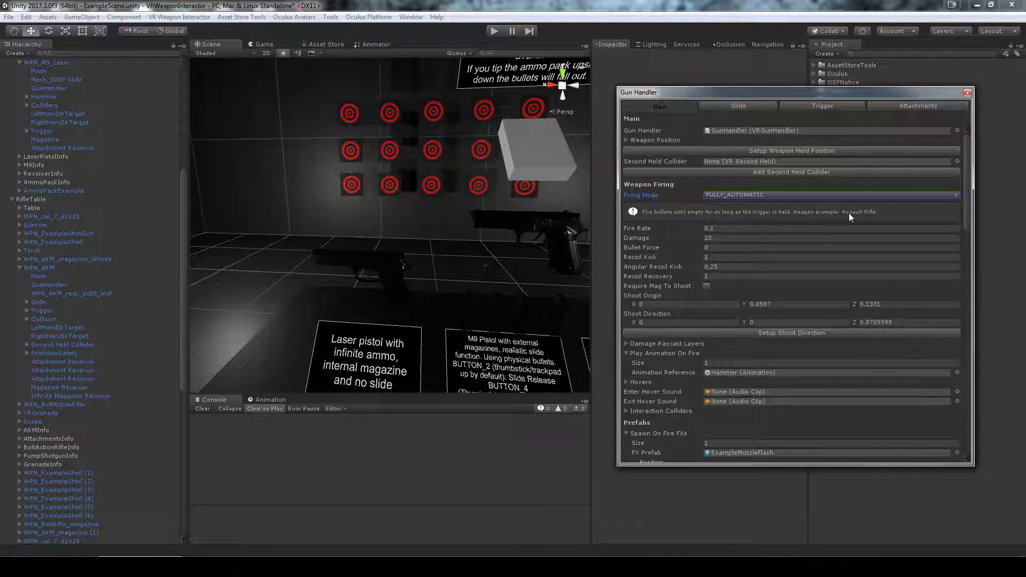
# Switch the laser pistol's firing mode to BURST and PUMP_OR_BOLT_ACTION, and return it to SEMI_AUTOMATIC.
pyautogui.click(729, 193)
pyautogui.click(737, 226)
pyautogui.click(749, 198)
pyautogui.click(743, 242)
pyautogui.click(734, 196)
pyautogui.click(737, 205)
# Look over the example rifles on the rifle table and check the available firing mode options.
pyautogui.moveTo(399, 246); pyautogui.dragTo(486, 217, button='right')
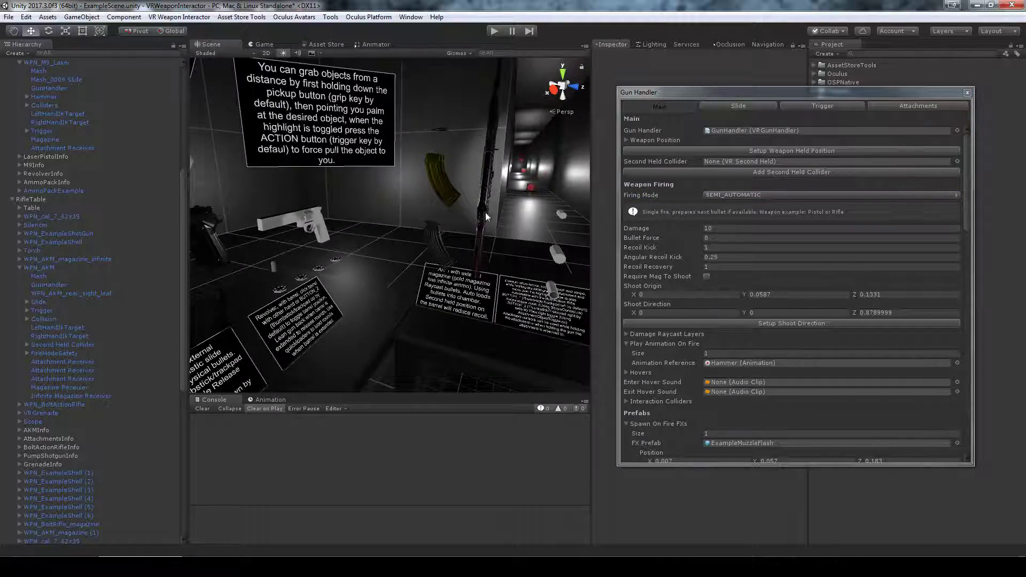
pyautogui.scroll(2, 495, 209)
pyautogui.moveTo(495, 210); pyautogui.dragTo(433, 202, button='middle')
pyautogui.scroll(-2, 401, 219)
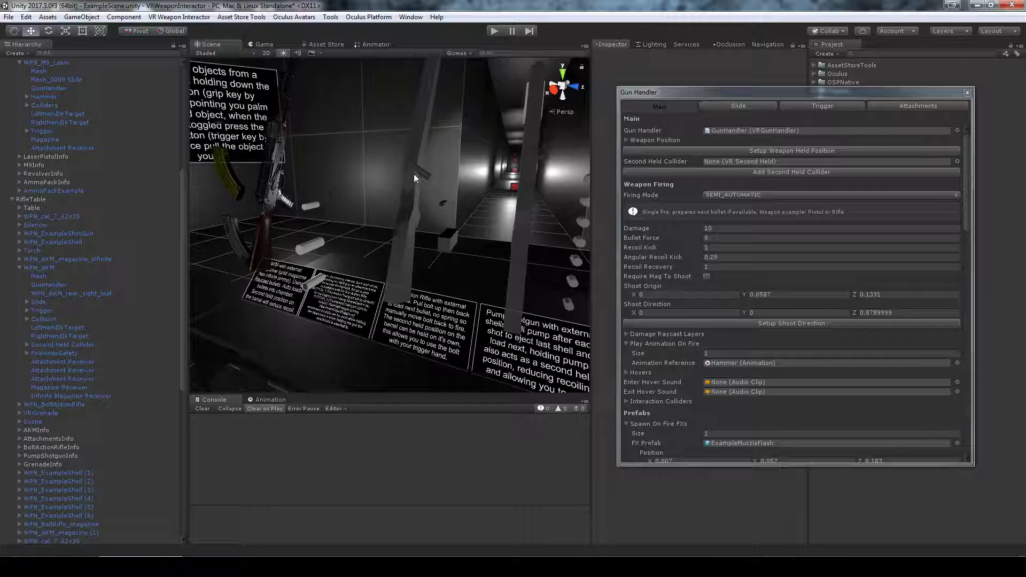
pyautogui.click(728, 195)
pyautogui.click(746, 245)
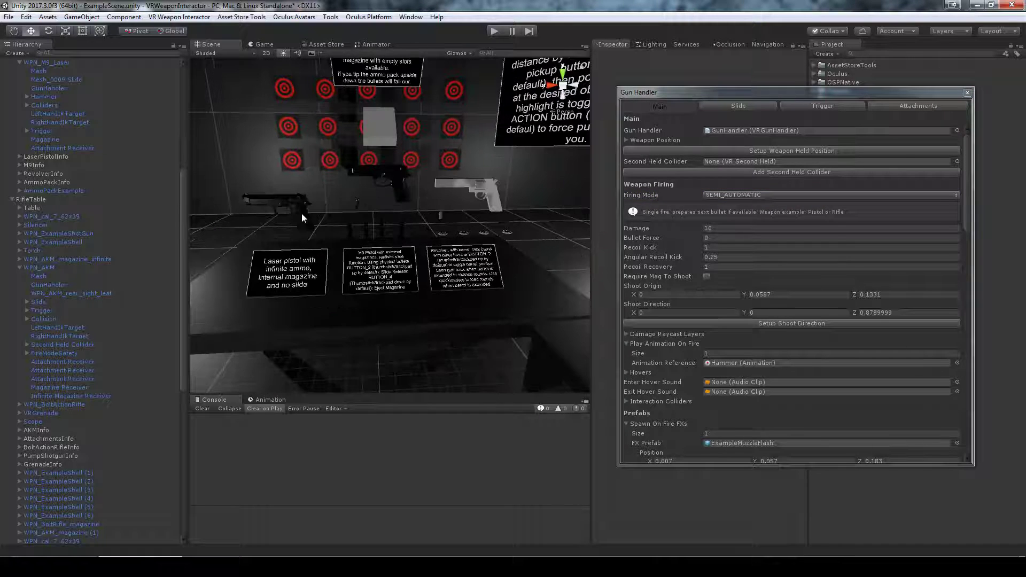
# Select WPN_M9_Laser, try the FULLY_AUTOMATIC firing mode, and return it to SEMI_AUTOMATIC.
pyautogui.click(301, 213)
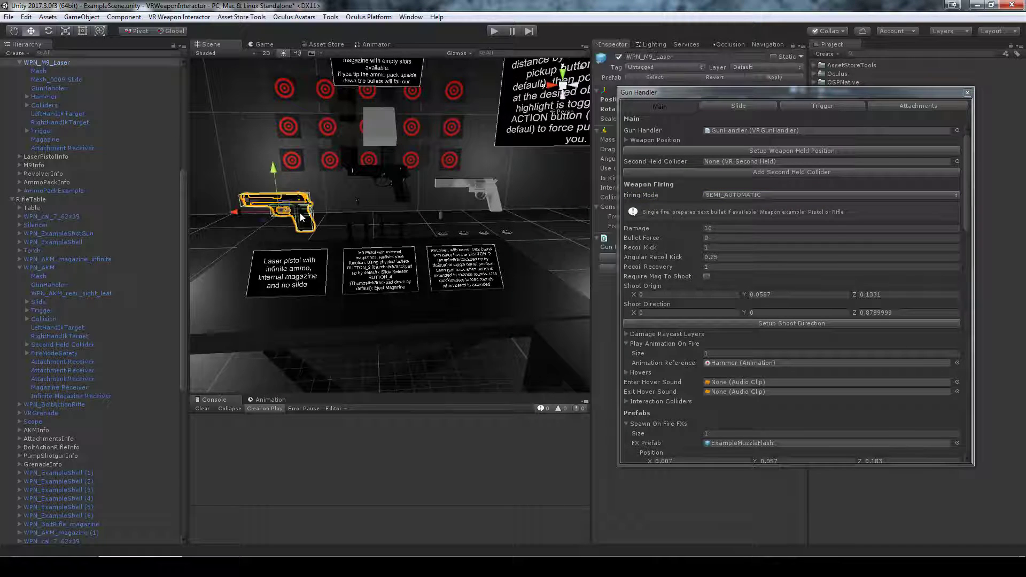
pyautogui.click(713, 195)
pyautogui.click(730, 215)
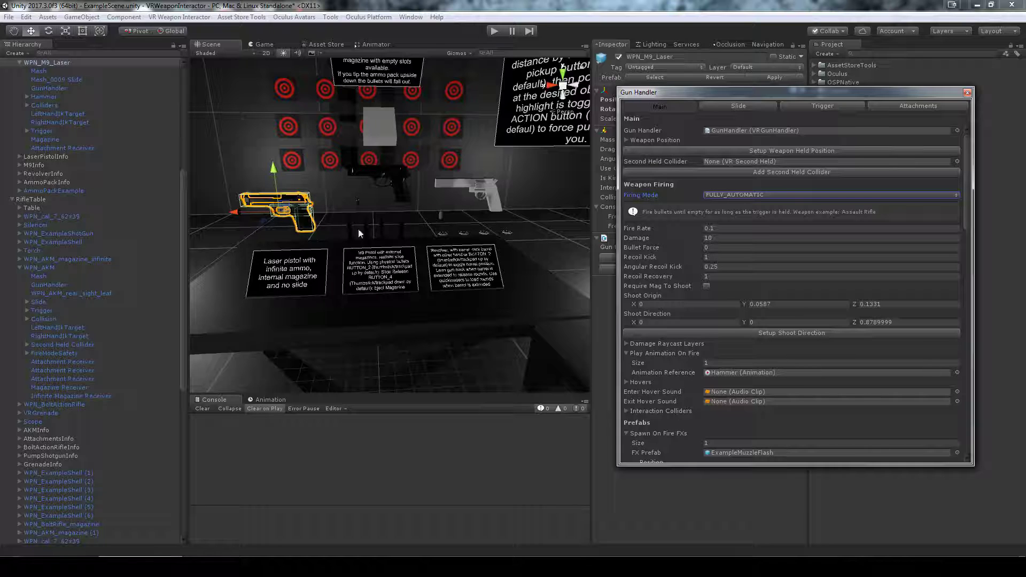
pyautogui.click(767, 194)
pyautogui.click(767, 205)
# Review the laser pistol's Damage, Bullet Force, recoil and Require Mag To Shoot settings.
pyautogui.scroll(-1, 652, 200)
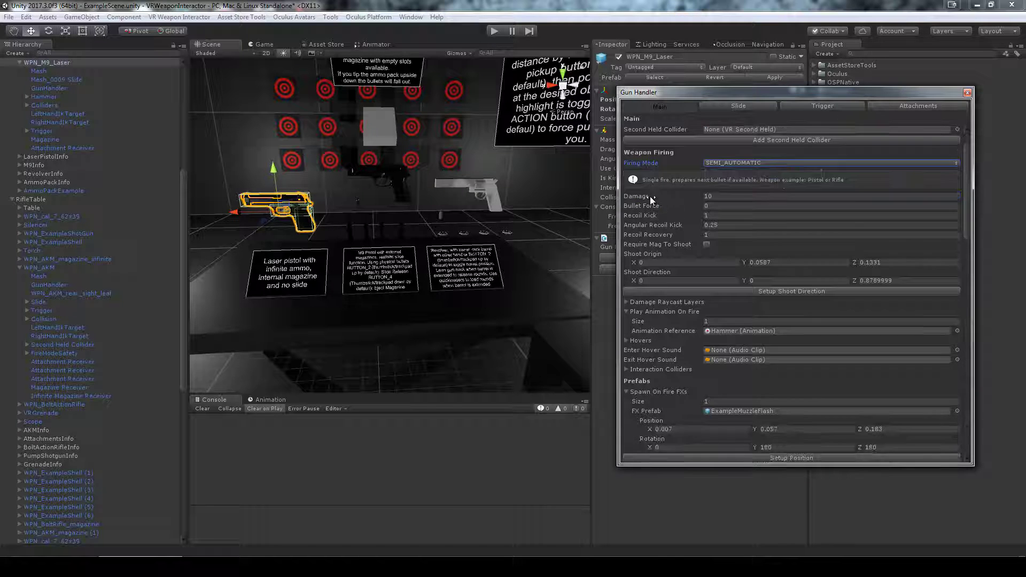
pyautogui.click(657, 245)
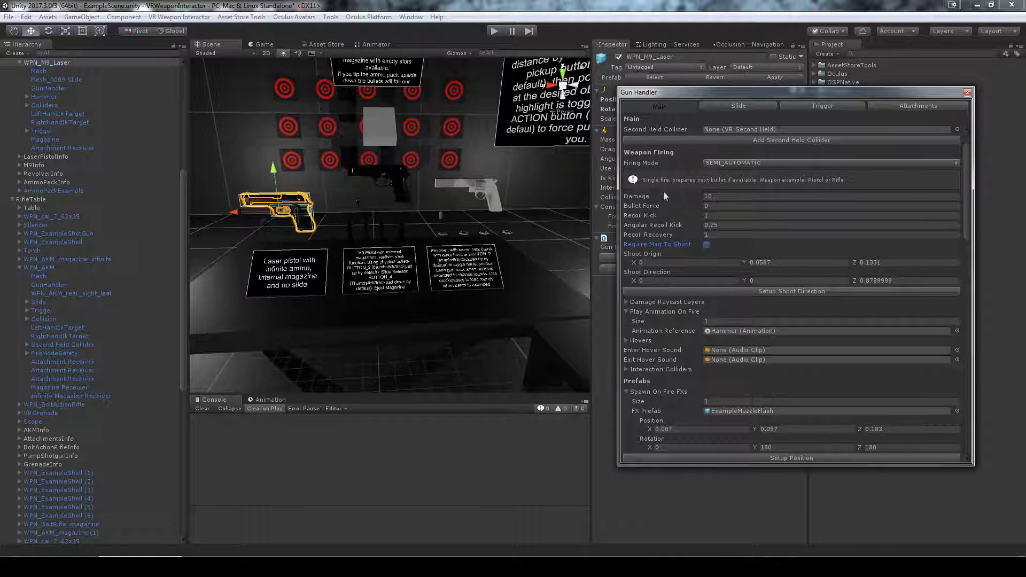
pyautogui.click(706, 207)
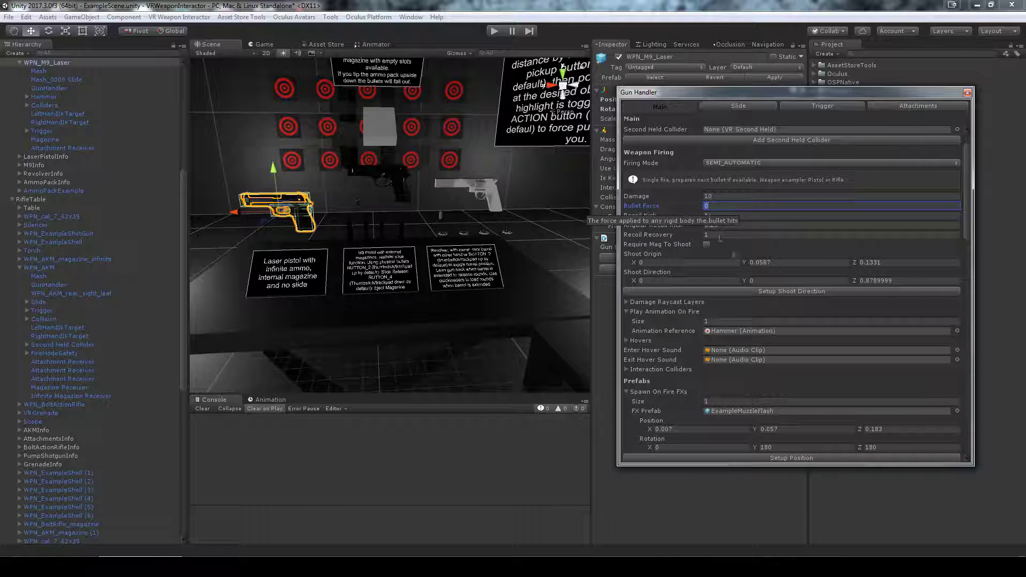
pyautogui.click(690, 216)
pyautogui.click(682, 226)
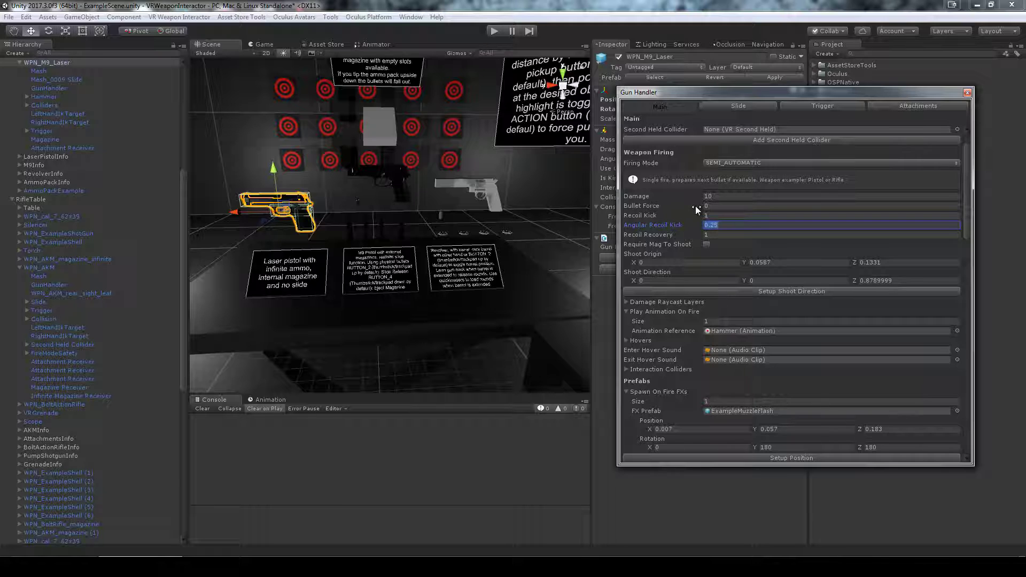
pyautogui.scroll(-3, 697, 210)
pyautogui.press('Tab')
pyautogui.press('Tab')
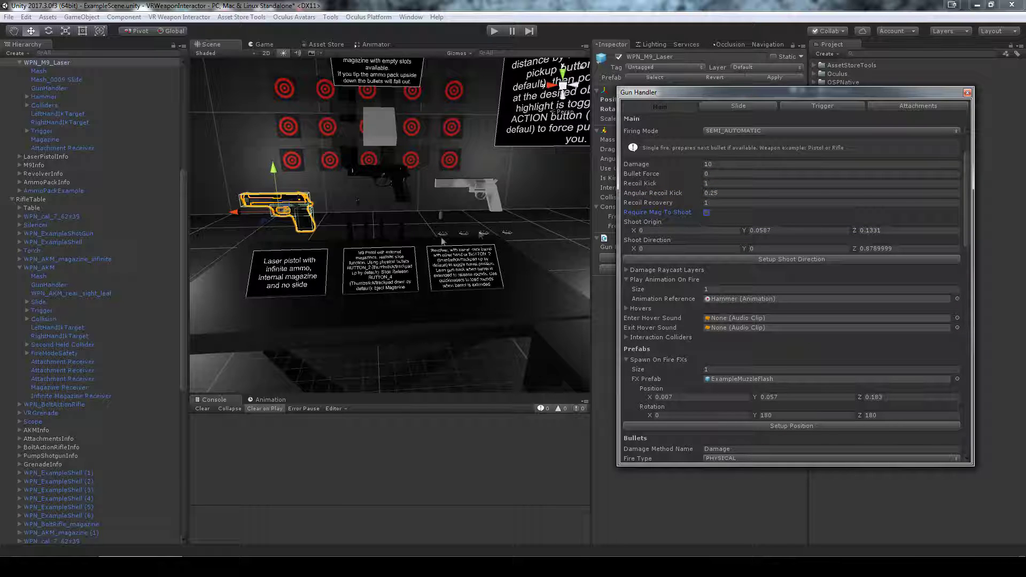
# Select the WPN_M9 pistol in the scene and open its own Gun Handler editor.
pyautogui.moveTo(480, 235); pyautogui.dragTo(411, 244, button='right')
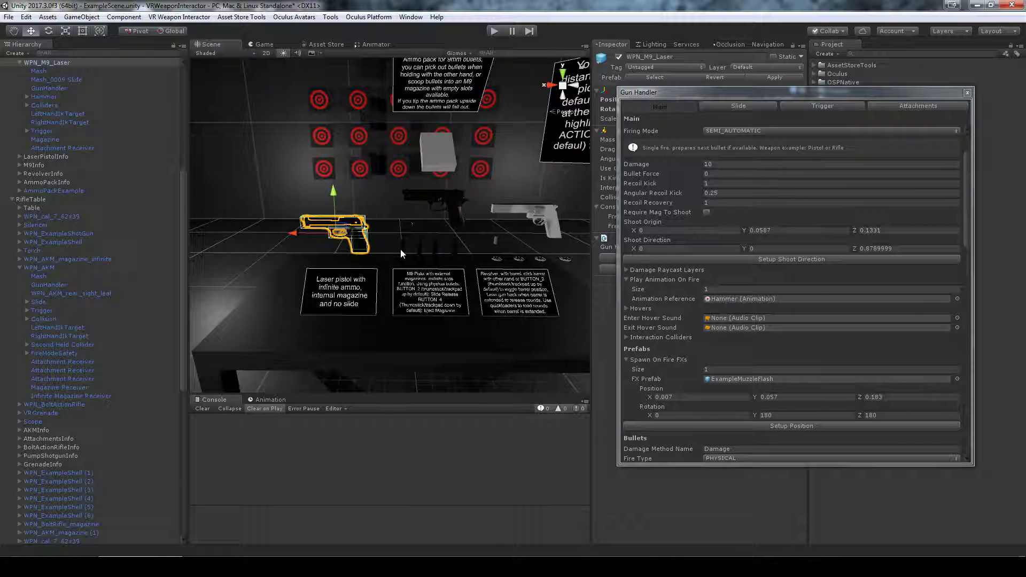
pyautogui.moveTo(398, 252); pyautogui.dragTo(412, 215, button='right')
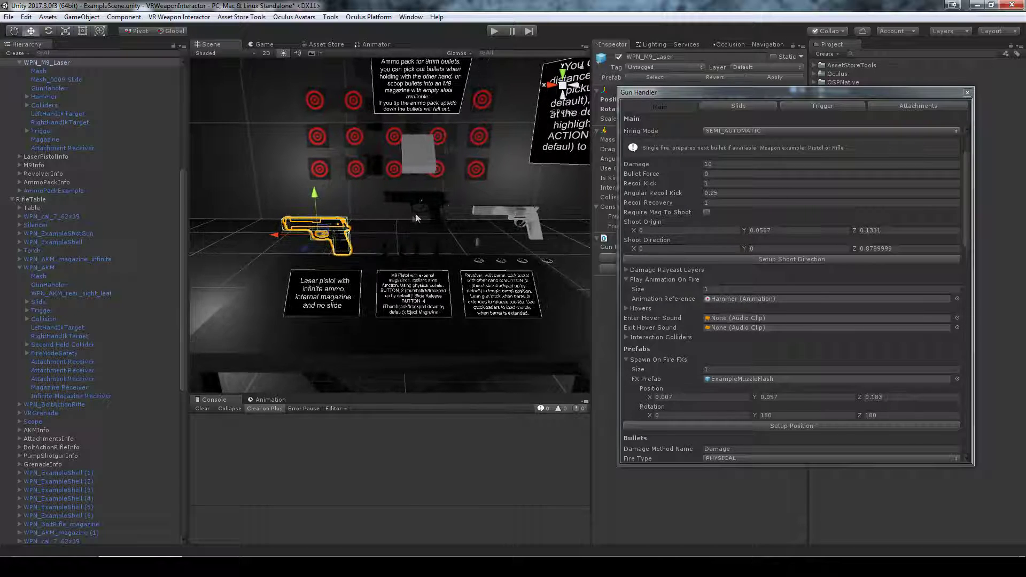
pyautogui.click(434, 204)
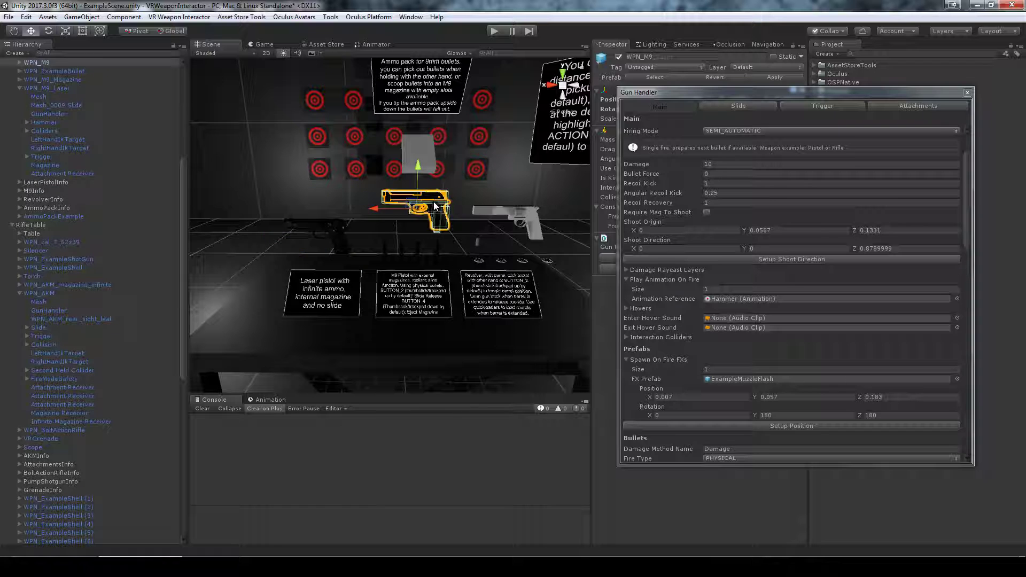
pyautogui.click(968, 92)
pyautogui.moveTo(389, 230); pyautogui.dragTo(411, 234, button='right')
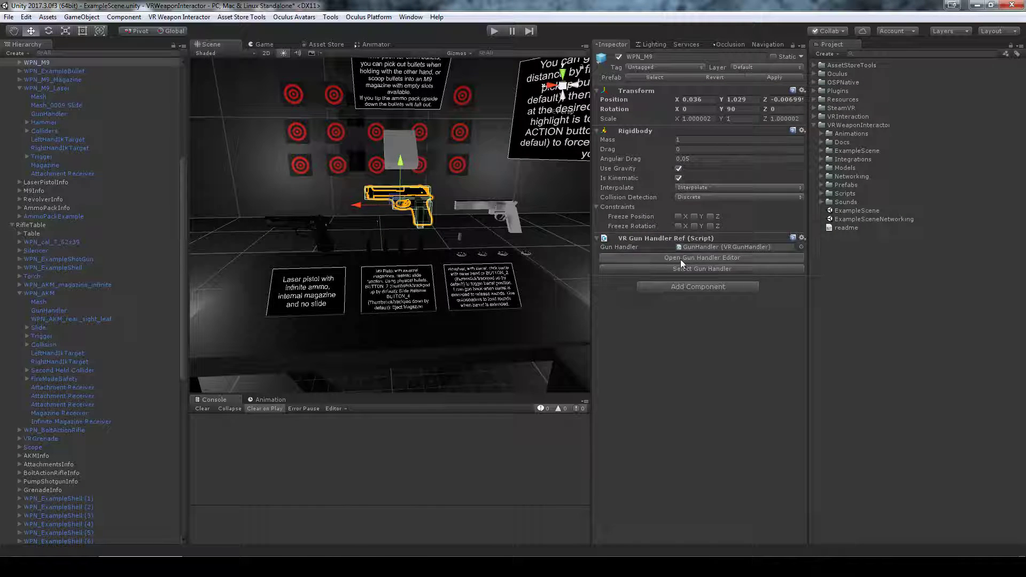
pyautogui.click(681, 258)
pyautogui.scroll(-2, 669, 244)
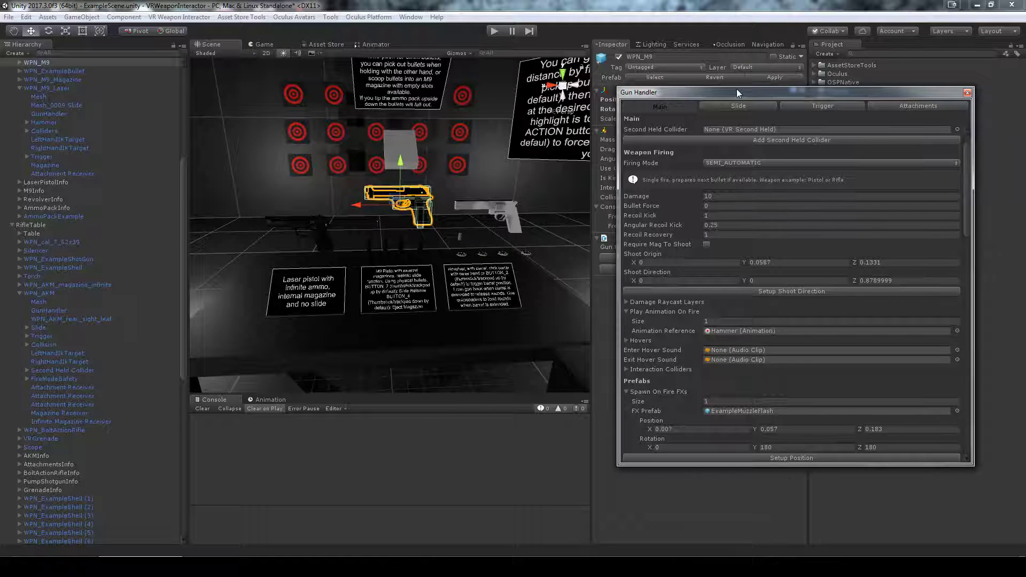
pyautogui.moveTo(737, 89); pyautogui.dragTo(762, 88)
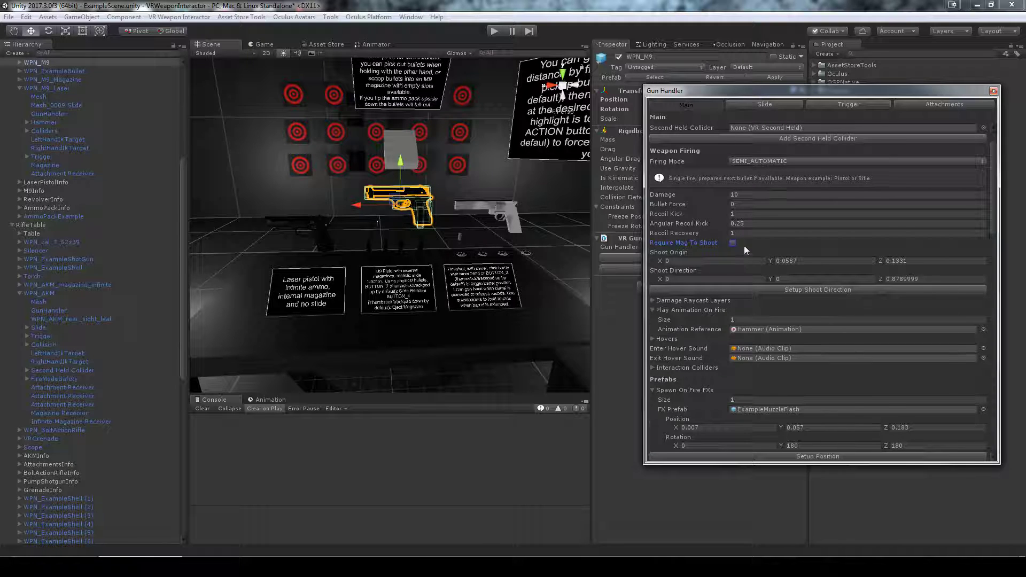
# Start the shoot direction setup for WPN_M9 and select its Shoot Origin and Shoot Direction objects in turn.
pyautogui.scroll(-1, 744, 245)
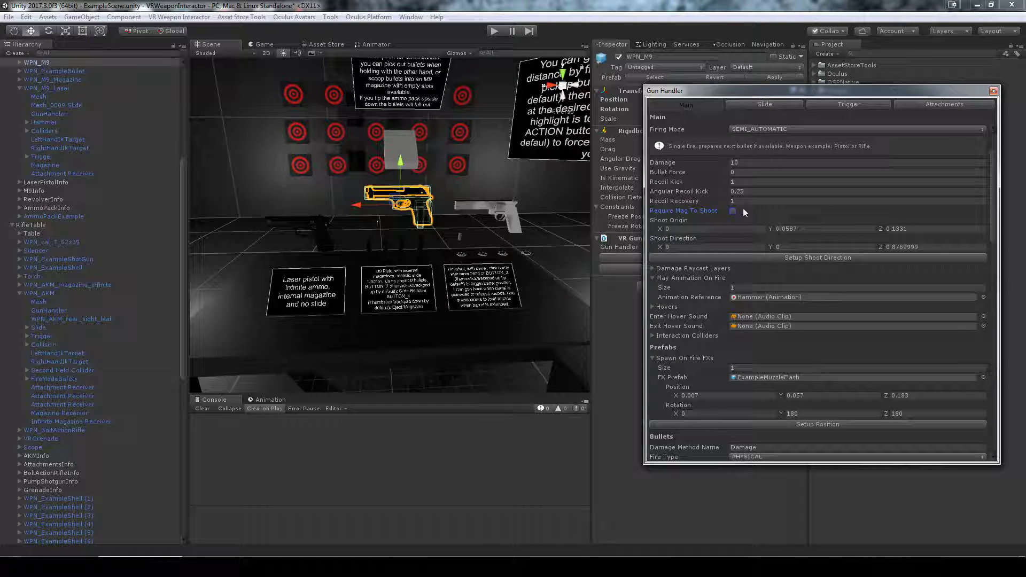
pyautogui.moveTo(512, 252); pyautogui.dragTo(511, 268, button='middle')
pyautogui.click(807, 258)
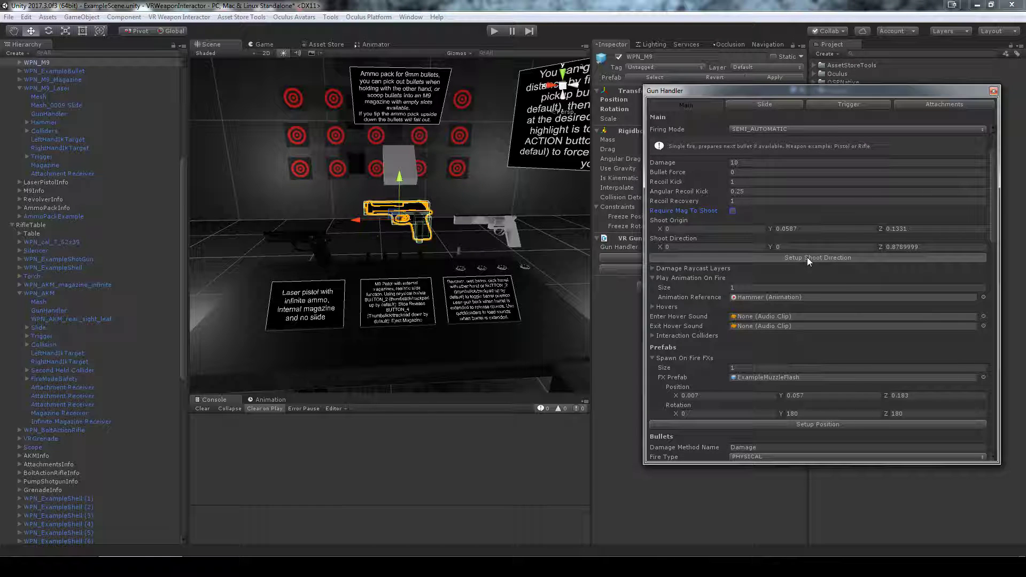
pyautogui.click(60, 148)
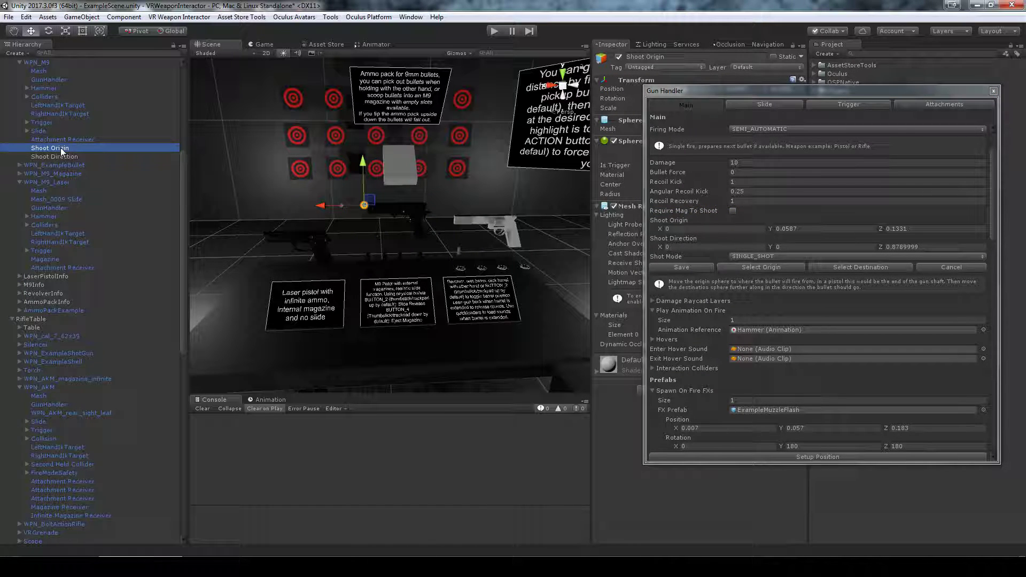
pyautogui.click(65, 156)
pyautogui.click(64, 148)
# Examine up close where the Shoot Origin and Shoot Direction spheres sit relative to the M9's muzzle.
pyautogui.scroll(3, 30, 82)
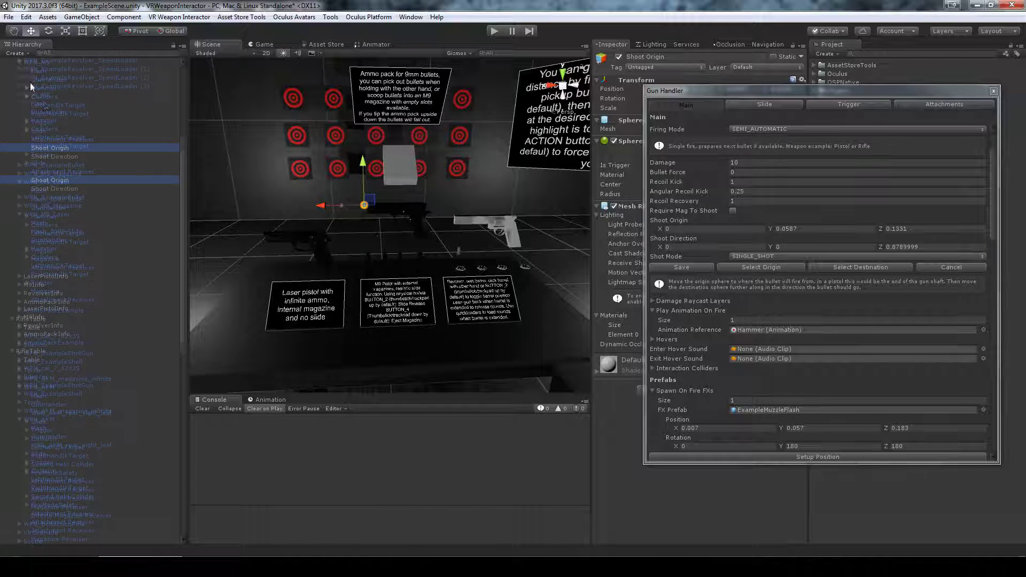
pyautogui.click(40, 95)
pyautogui.click(55, 181)
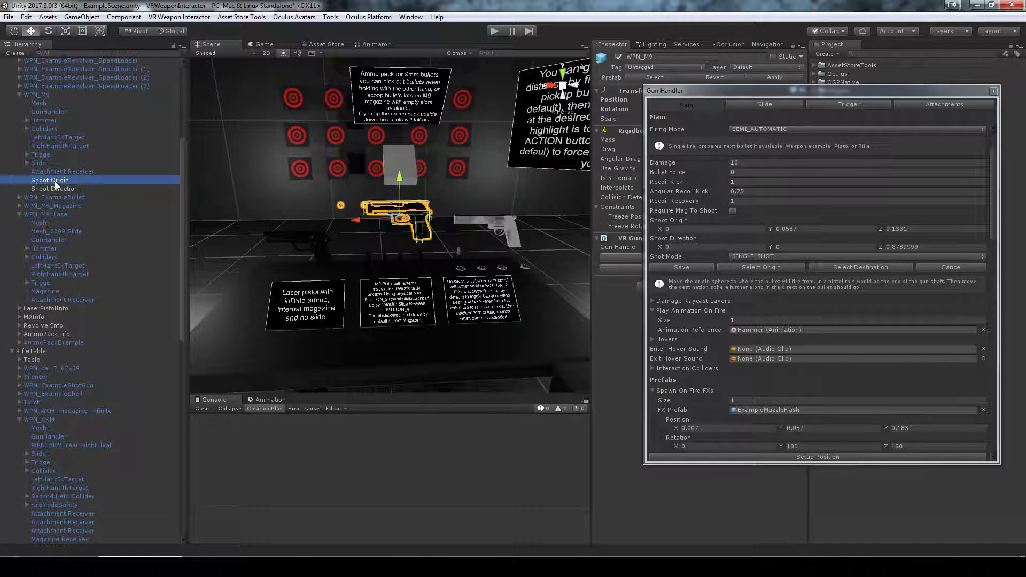
pyautogui.press('f')
pyautogui.keyDown('alt'); pyautogui.moveTo(428, 315); pyautogui.dragTo(276, 246); pyautogui.keyUp('alt')
pyautogui.click(283, 241)
pyautogui.keyDown('alt'); pyautogui.moveTo(352, 290); pyautogui.dragTo(373, 301); pyautogui.keyUp('alt')
pyautogui.click(50, 181)
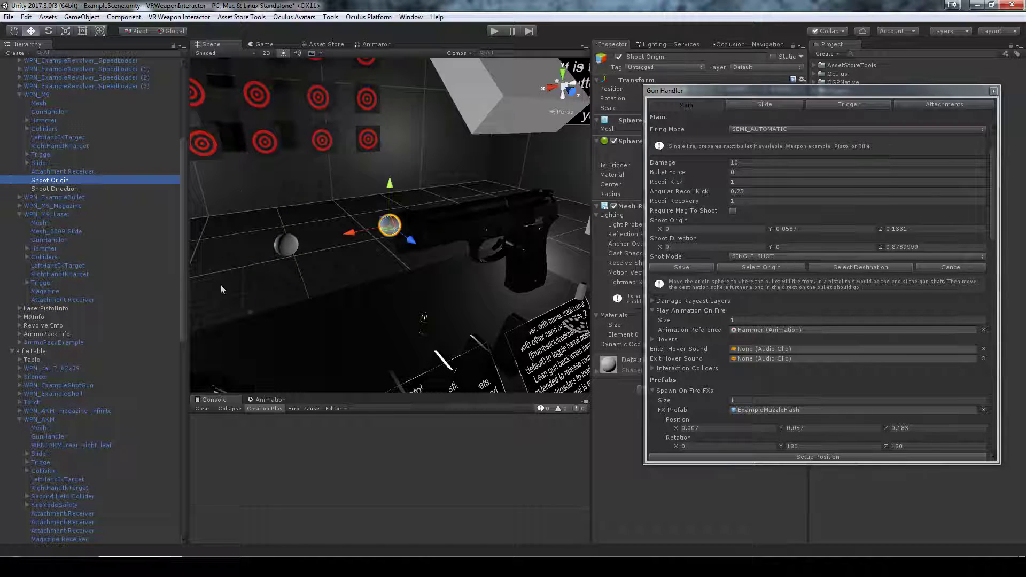
pyautogui.moveTo(408, 235); pyautogui.dragTo(363, 204, button='middle')
pyautogui.click(76, 188)
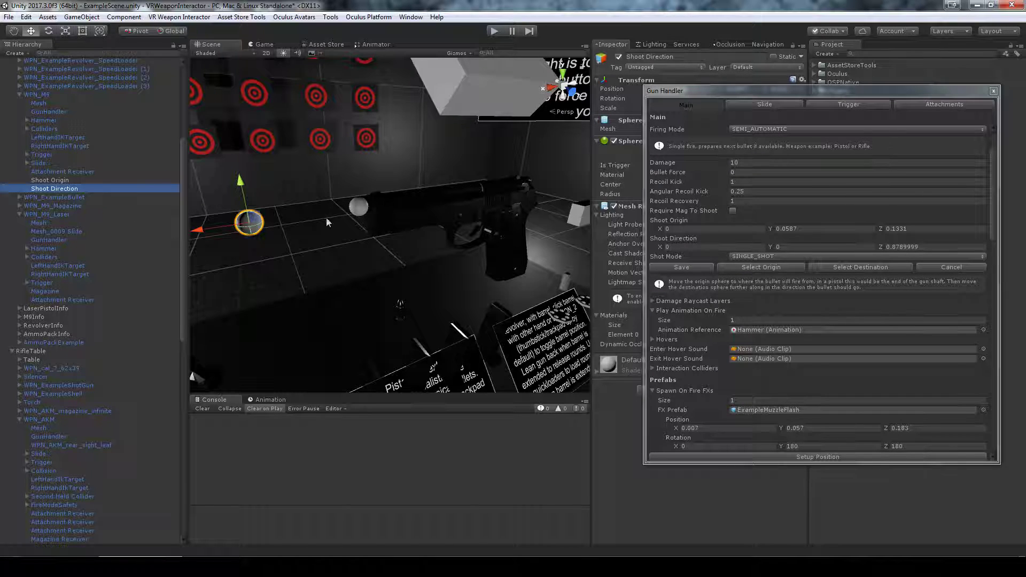
pyautogui.moveTo(386, 248); pyautogui.dragTo(507, 252, button='right')
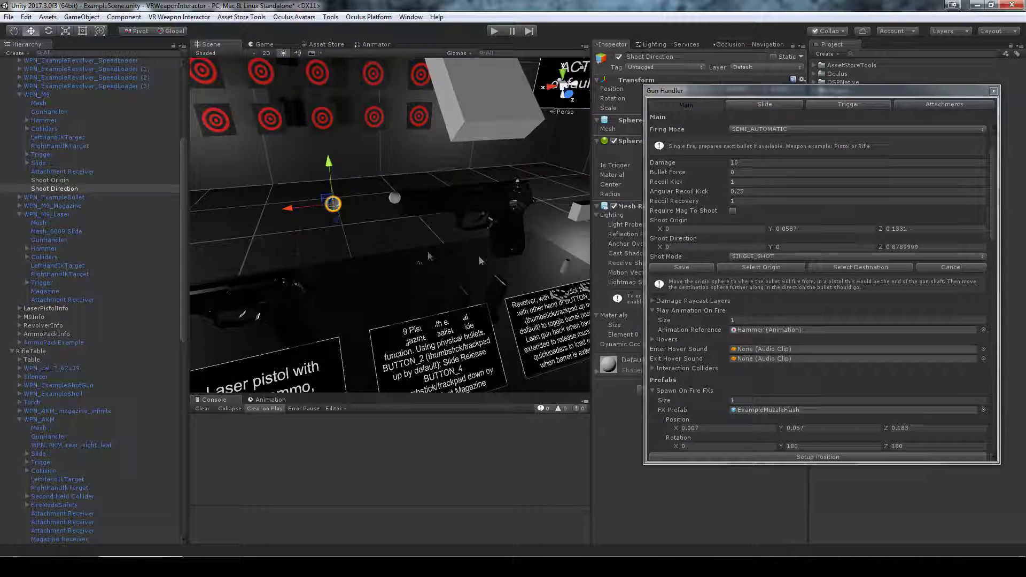
# Set the M9's Shot Mode to MACHINE_GUN_SPREAD and look over at the example rifles.
pyautogui.click(786, 256)
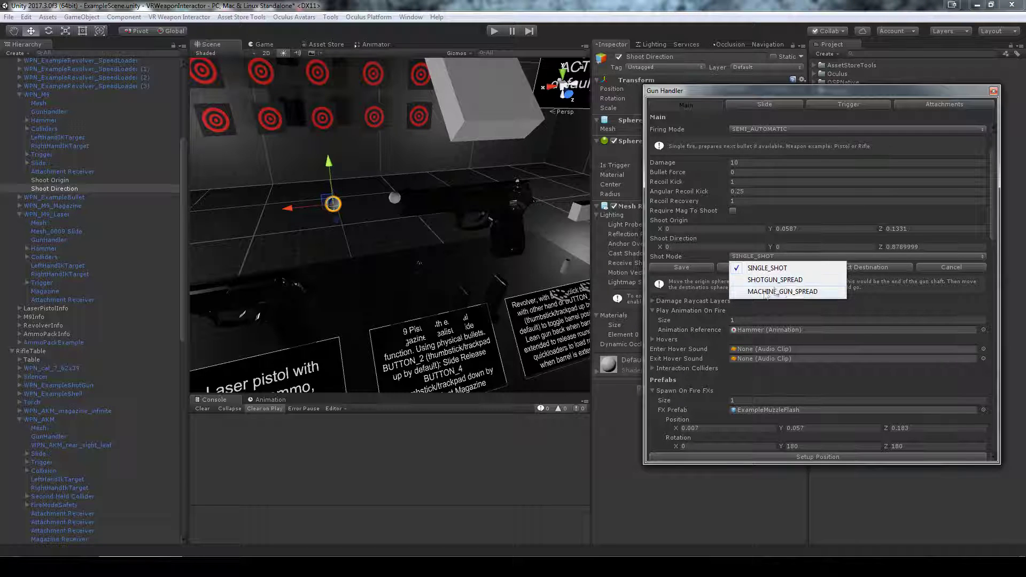
pyautogui.click(784, 294)
pyautogui.moveTo(288, 182); pyautogui.dragTo(475, 142, button='right')
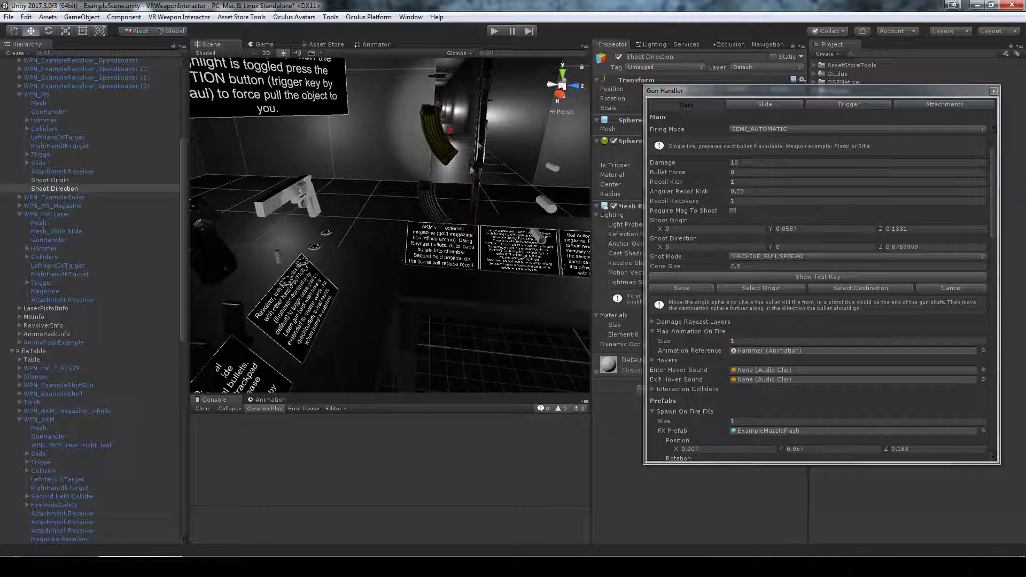
pyautogui.moveTo(484, 162); pyautogui.dragTo(277, 214, button='middle')
pyautogui.moveTo(426, 271); pyautogui.dragTo(442, 189, button='right')
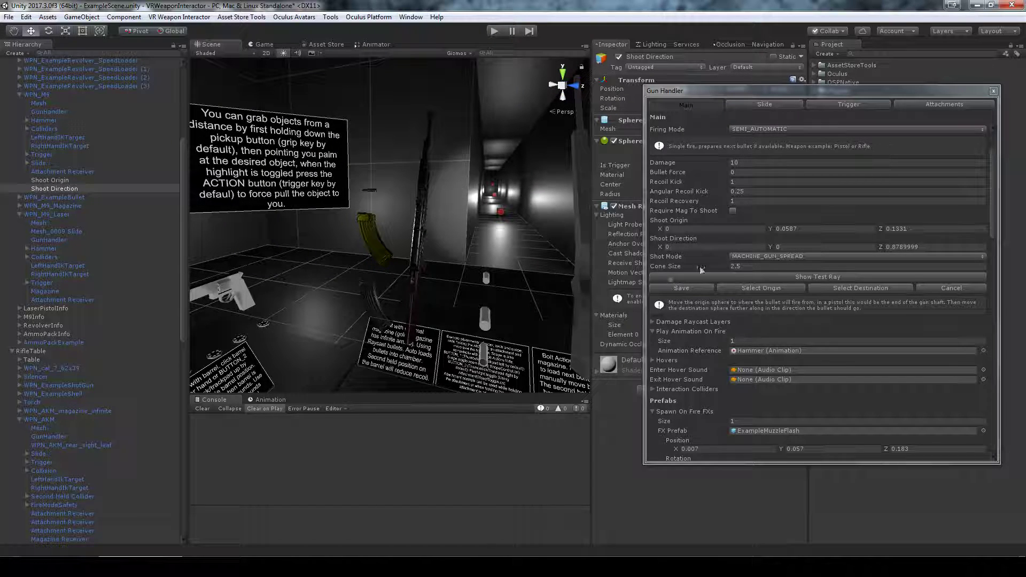
# Set the M9's Shot Mode to SHOTGUN_SPREAD and check its Bullets Per Shot and Cone Size settings.
pyautogui.moveTo(445, 211); pyautogui.dragTo(477, 247, button='right')
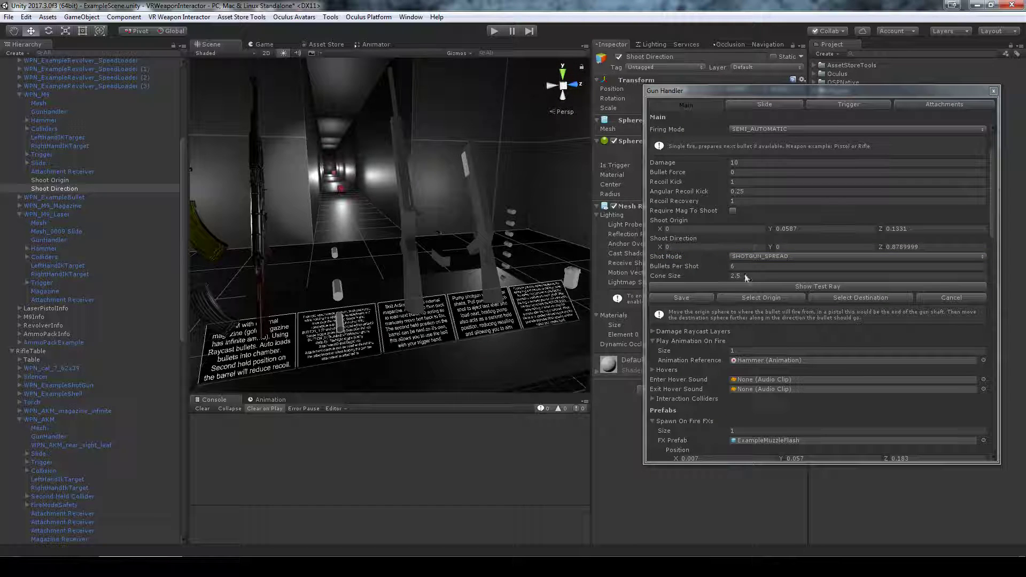
pyautogui.click(739, 266)
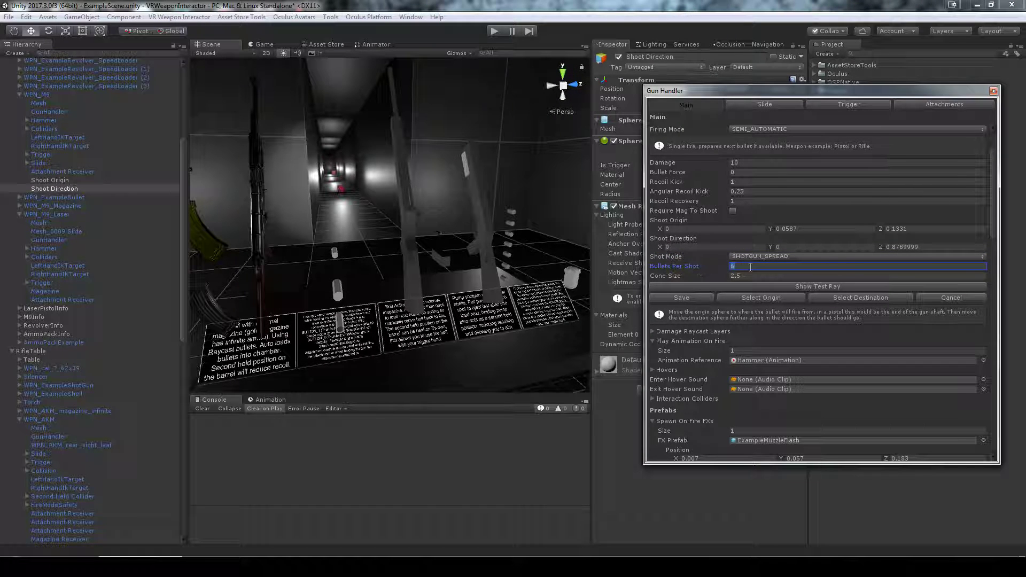
pyautogui.press('Tab')
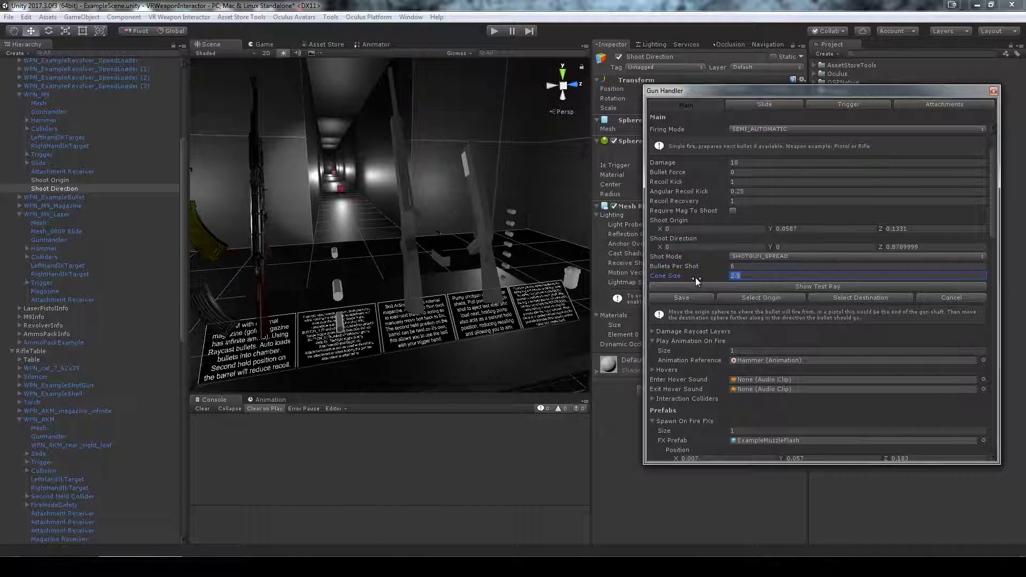
# Leave the M9's shoot direction setup and expand the Damage Raycast Layers settings.
pyautogui.moveTo(477, 231); pyautogui.dragTo(438, 225, button='right')
pyautogui.click(745, 259)
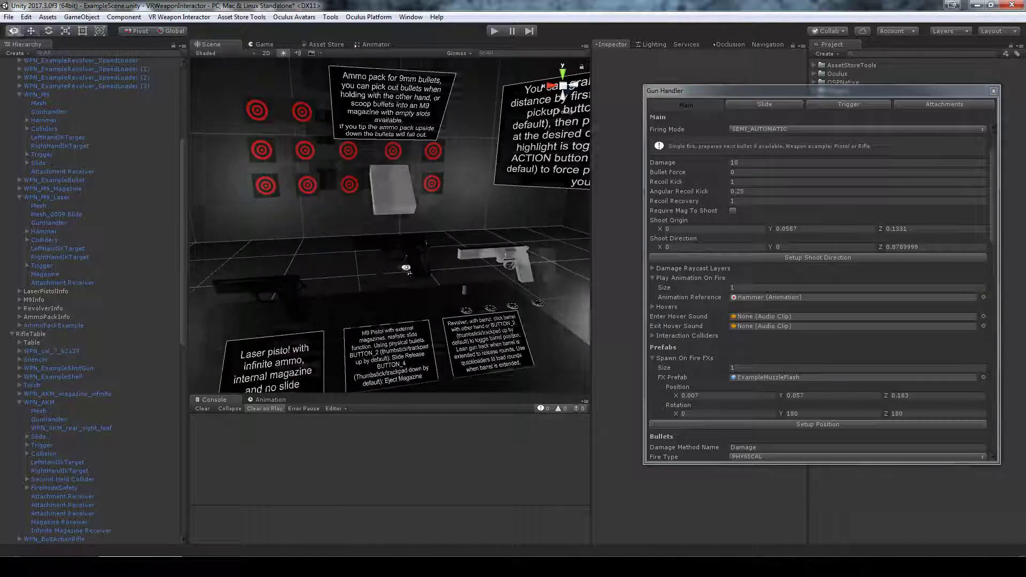
pyautogui.moveTo(561, 269)
pyautogui.mouseDown(button='right')
pyautogui.moveTo(526, 268)
pyautogui.moveTo(562, 270)
pyautogui.mouseUp(button='right')
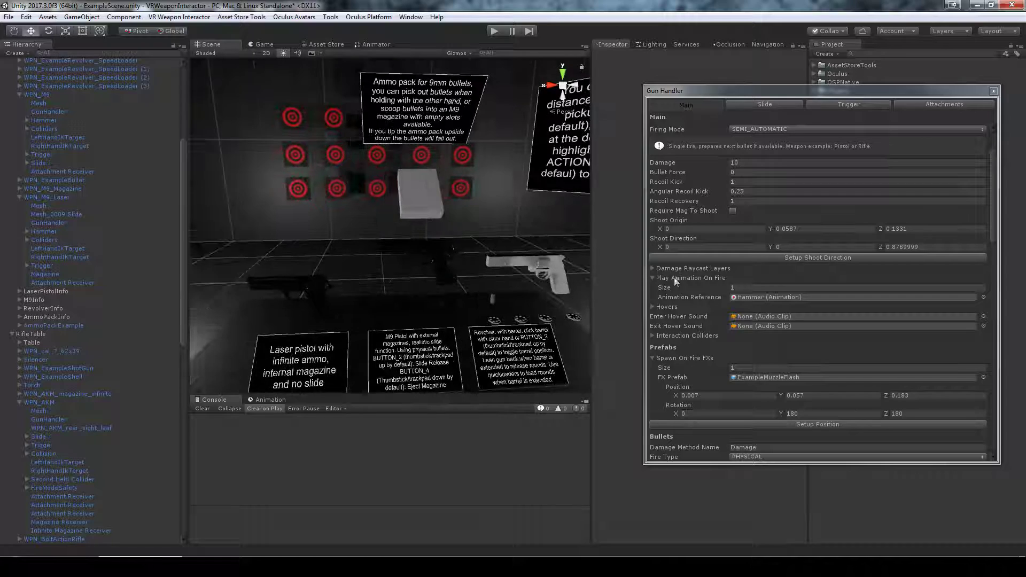
pyautogui.click(652, 269)
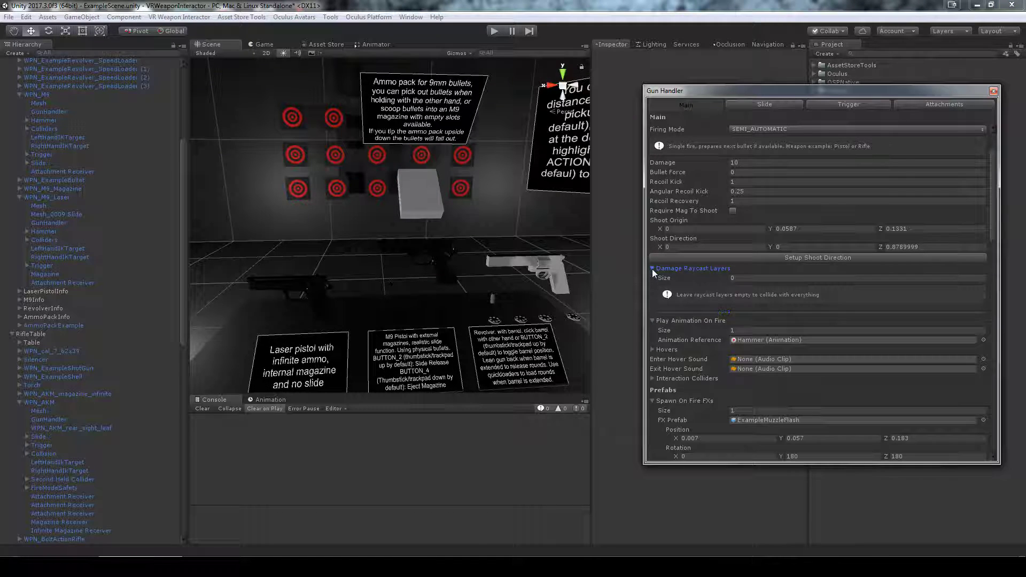
# Set the Damage Raycast Layers size to 1 and start editing its Element 0 entry.
pyautogui.moveTo(535, 299); pyautogui.dragTo(588, 291, button='right')
pyautogui.click(744, 278)
pyautogui.write('1')
pyautogui.press('Return')
pyautogui.click(748, 289)
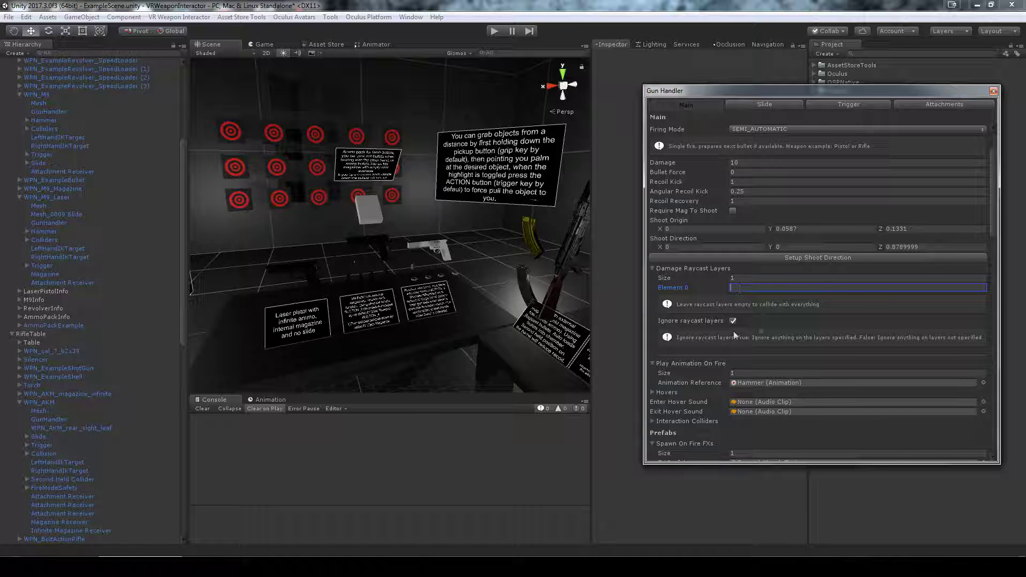
# Look over the example rifles and pistols in the scene and select the laser pistol WPN_M9_Laser.
pyautogui.moveTo(373, 116); pyautogui.dragTo(491, 148, button='right')
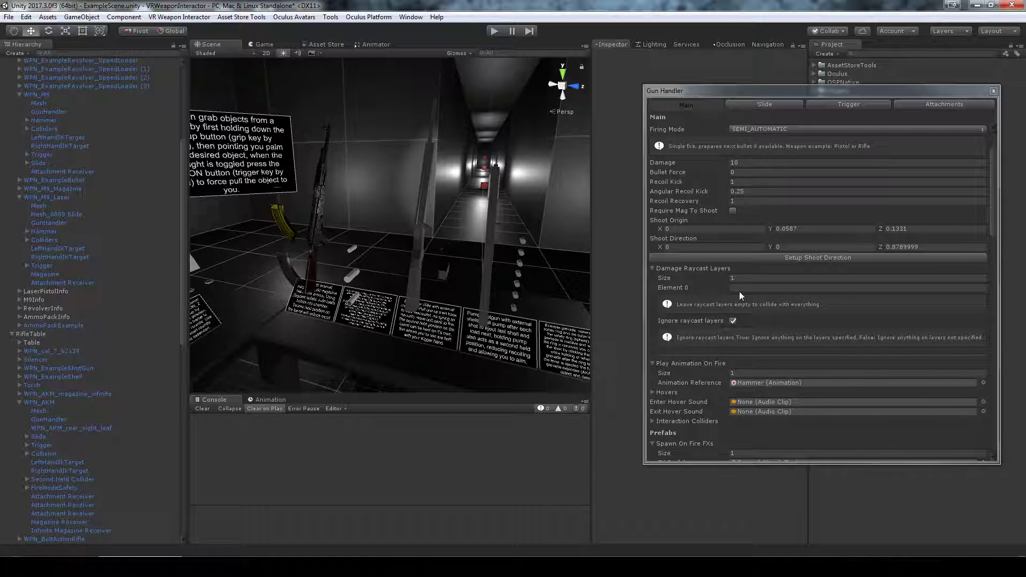
pyautogui.moveTo(385, 161); pyautogui.dragTo(337, 162, button='right')
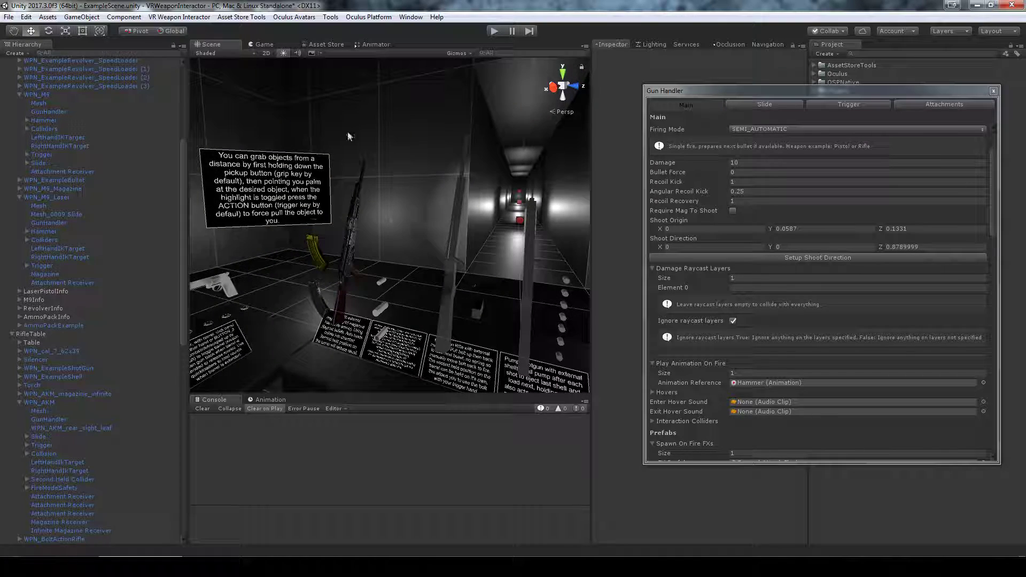
pyautogui.moveTo(402, 163); pyautogui.dragTo(420, 243, button='right')
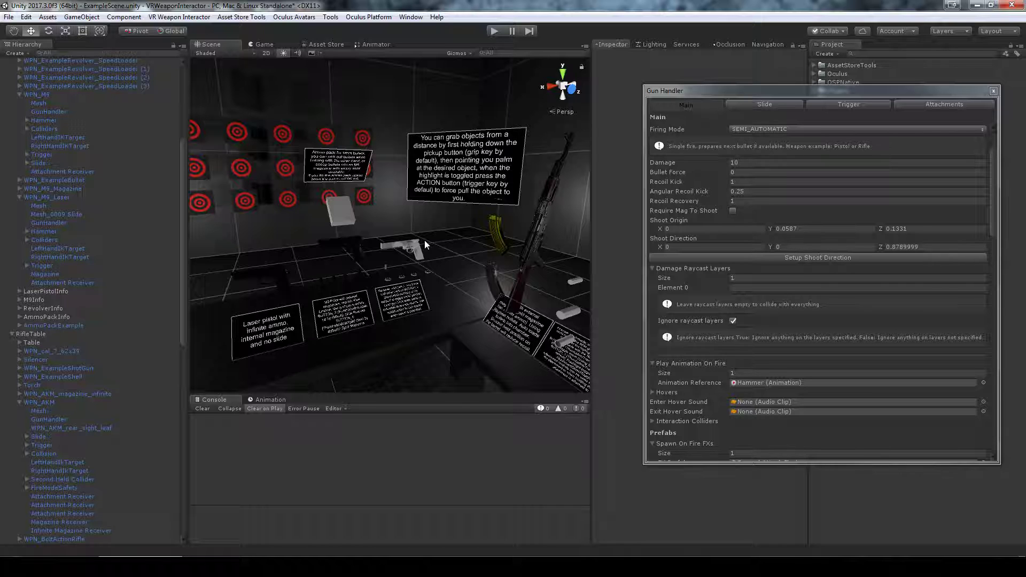
pyautogui.moveTo(426, 244); pyautogui.dragTo(312, 276, button='right')
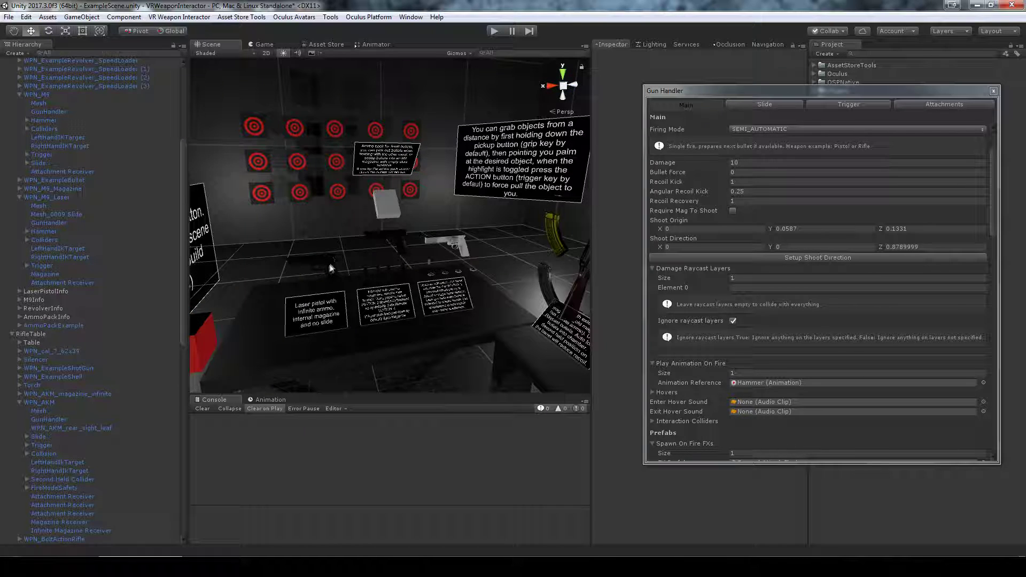
pyautogui.click(331, 267)
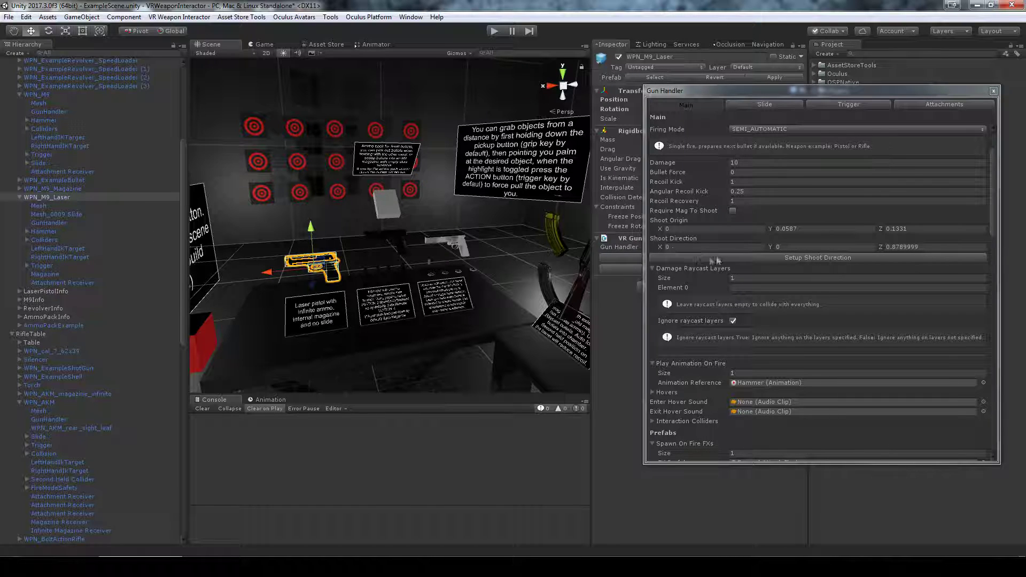
# Collapse Damage Raycast Layers, then locate the M9's Hammer object referenced under Play Animation On Fire and frame it in the scene.
pyautogui.click(751, 278)
pyautogui.click(687, 269)
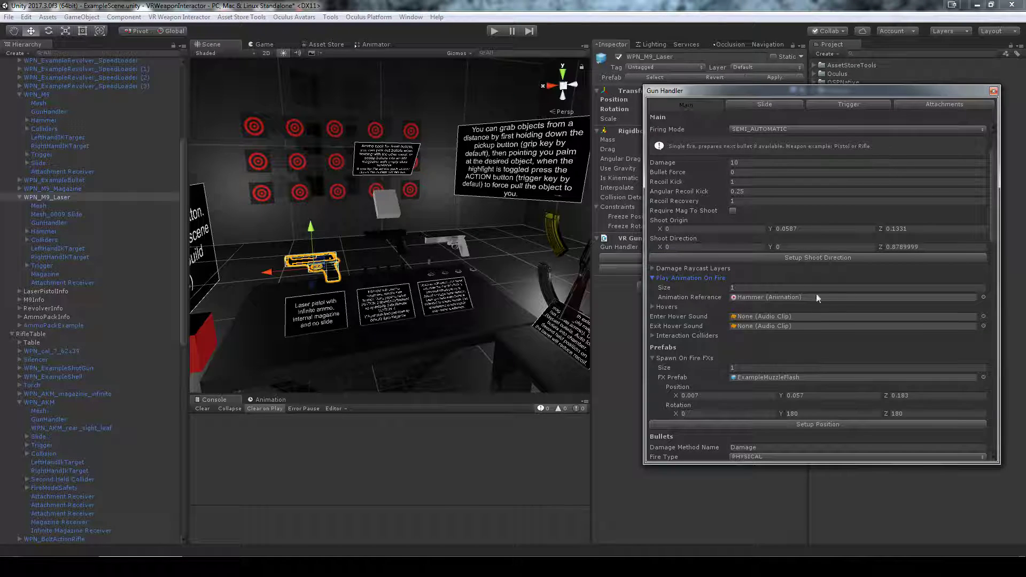
pyautogui.moveTo(466, 281); pyautogui.dragTo(367, 294, button='right')
pyautogui.press('f')
pyautogui.click(750, 297)
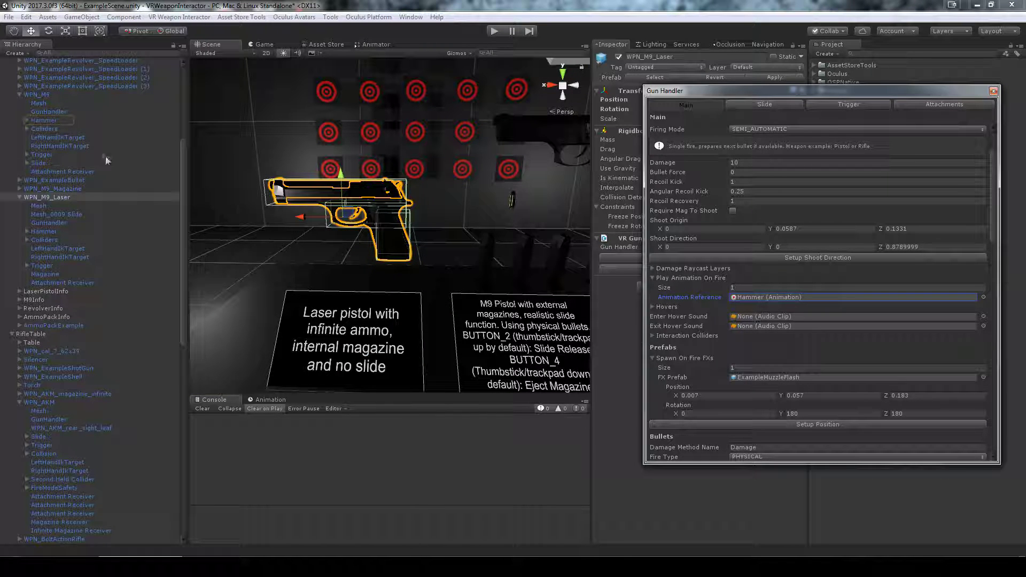
pyautogui.click(46, 121)
pyautogui.press('f')
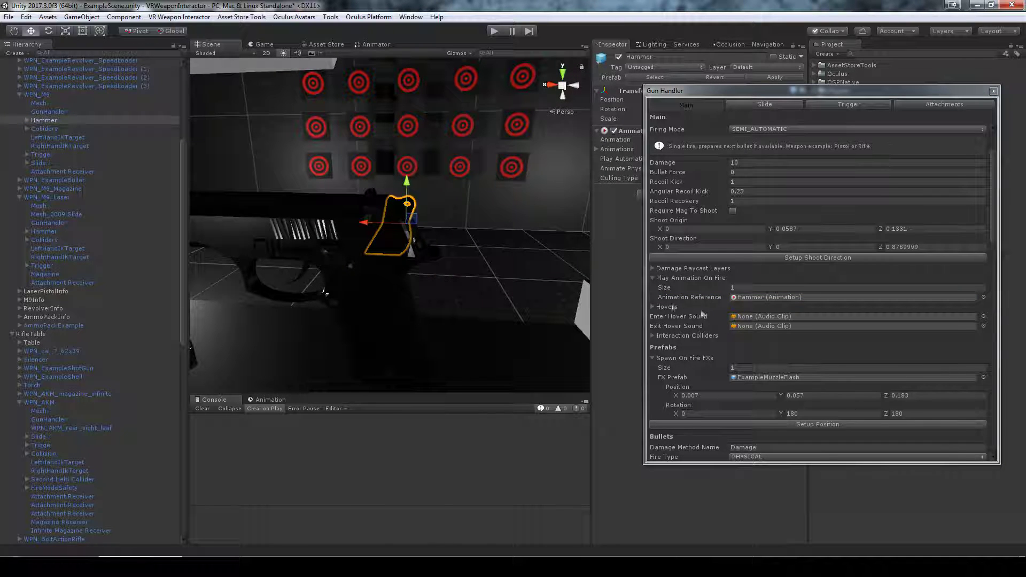
# Preview the M9Hammer animation clip on the pistol's hammer twice.
pyautogui.click(270, 400)
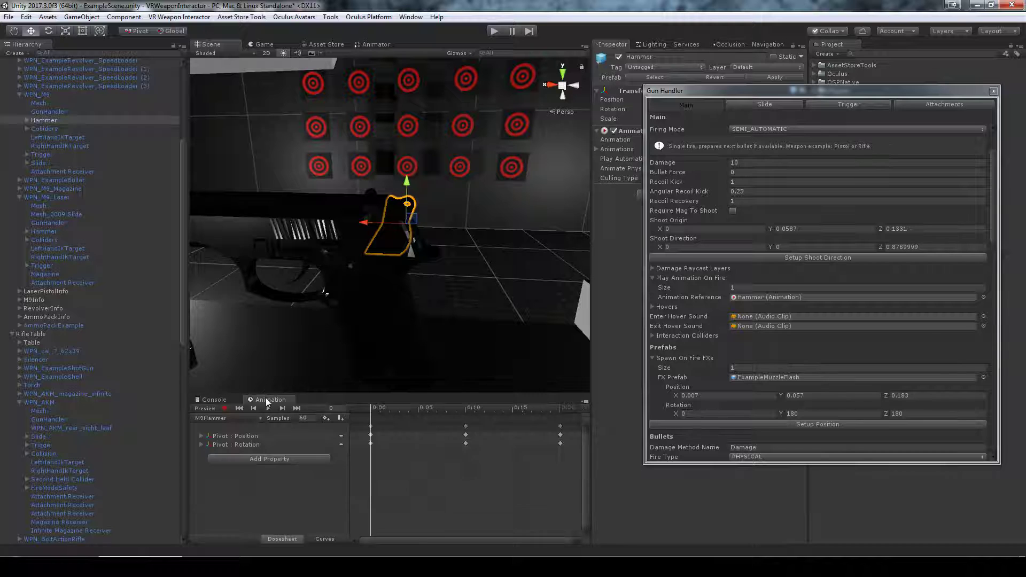
pyautogui.click(271, 408)
pyautogui.click(269, 408)
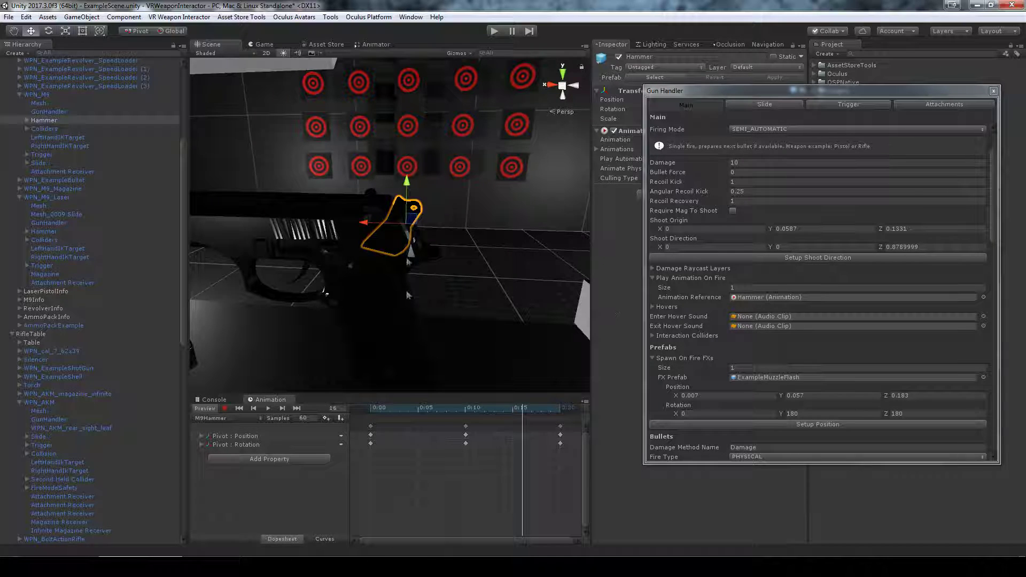
pyautogui.click(268, 409)
pyautogui.click(269, 409)
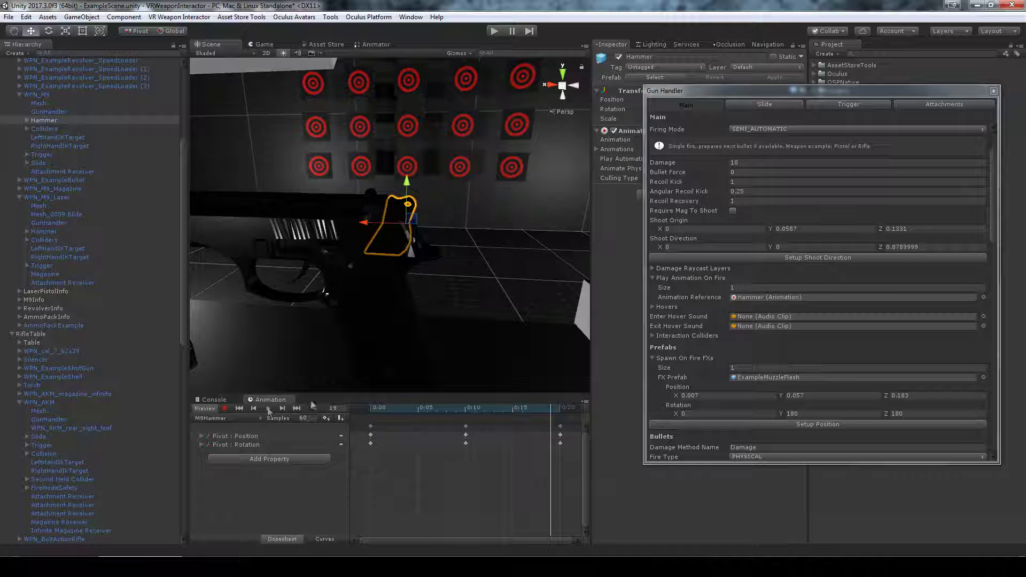
# Select the revolver's Hammer object and examine the default and pulled positions and rotations in its VR Gun Trigger script.
pyautogui.moveTo(397, 284); pyautogui.dragTo(432, 224, button='right')
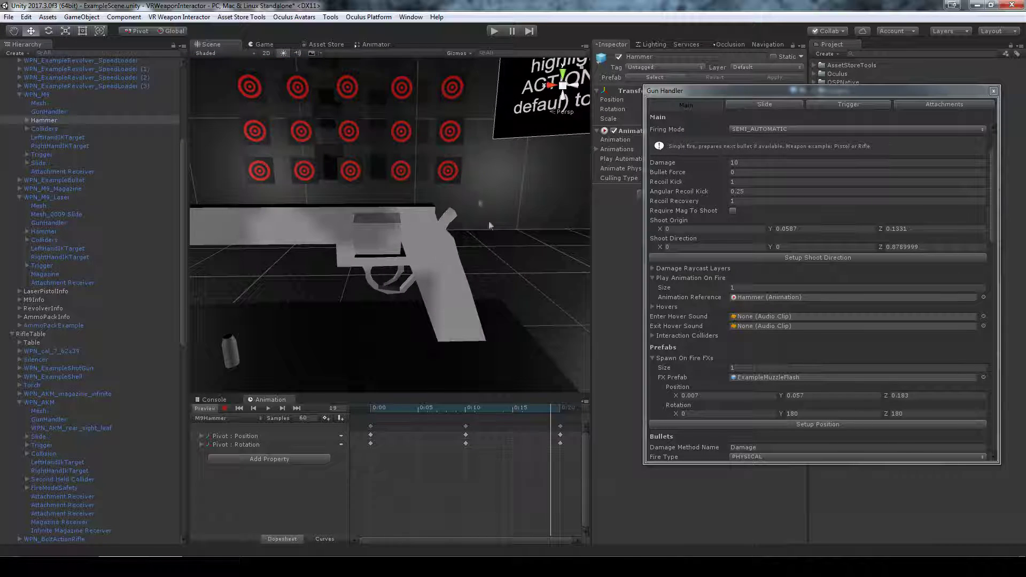
pyautogui.click(450, 219)
pyautogui.click(450, 219)
pyautogui.moveTo(665, 91); pyautogui.dragTo(473, 304)
pyautogui.click(47, 97)
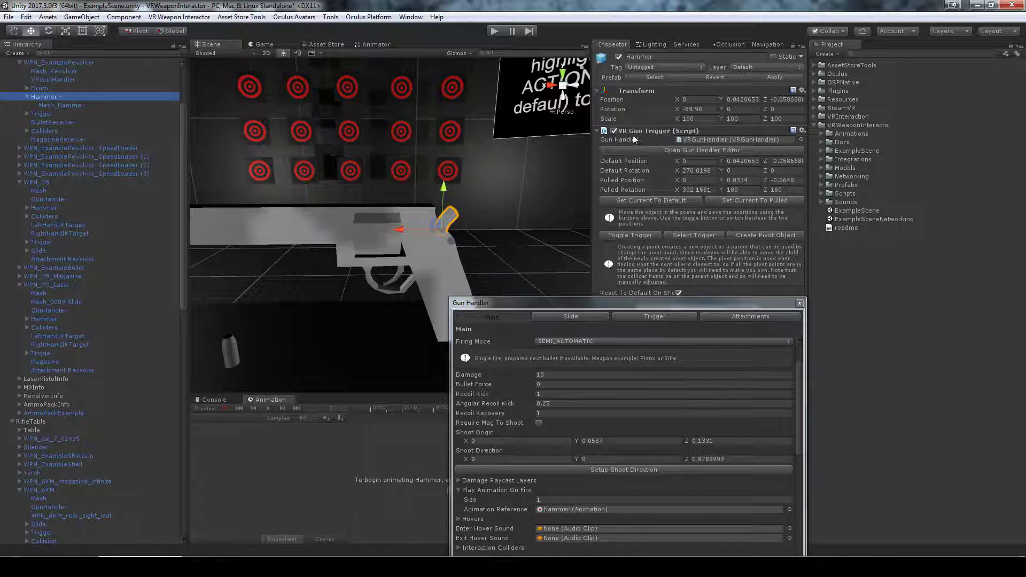
pyautogui.moveTo(641, 304); pyautogui.dragTo(638, 377)
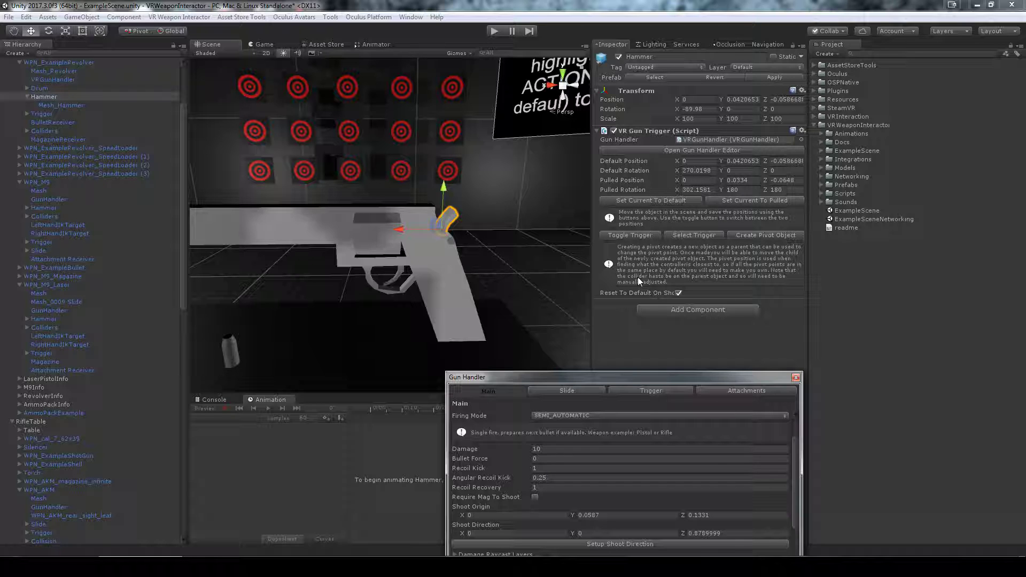
pyautogui.click(636, 159)
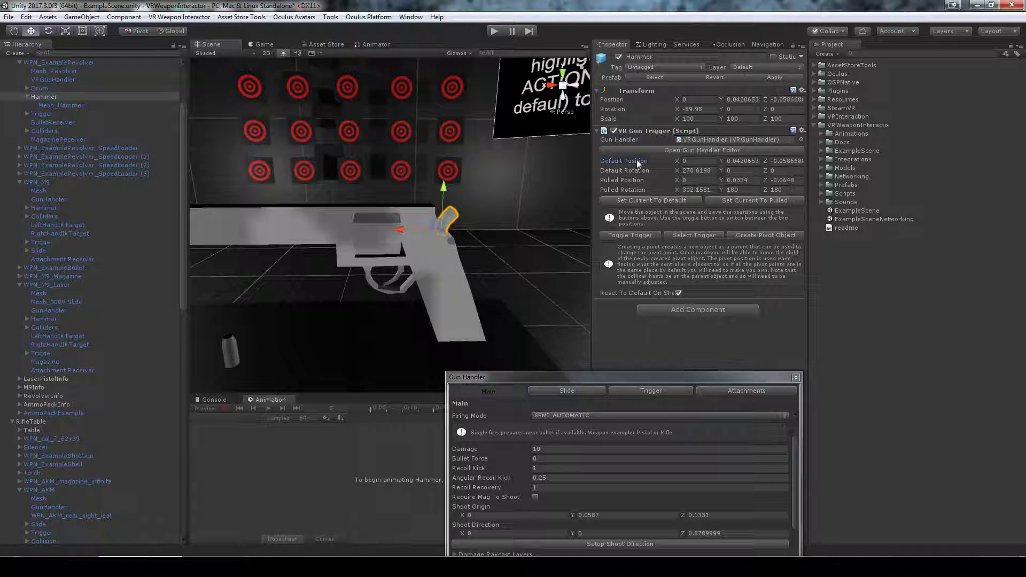
pyautogui.click(636, 190)
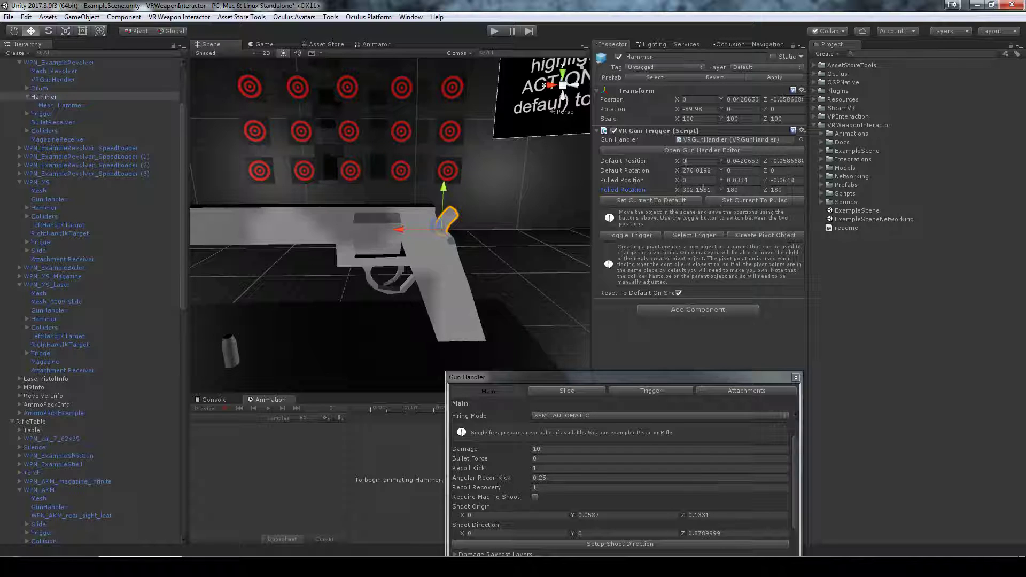
# Select the WPN_M9 pistol again and frame it in the scene.
pyautogui.moveTo(542, 377); pyautogui.dragTo(691, 77)
pyautogui.moveTo(224, 256); pyautogui.dragTo(317, 265, button='middle')
pyautogui.scroll(-3, 317, 265)
pyautogui.click(306, 257)
pyautogui.press('f')
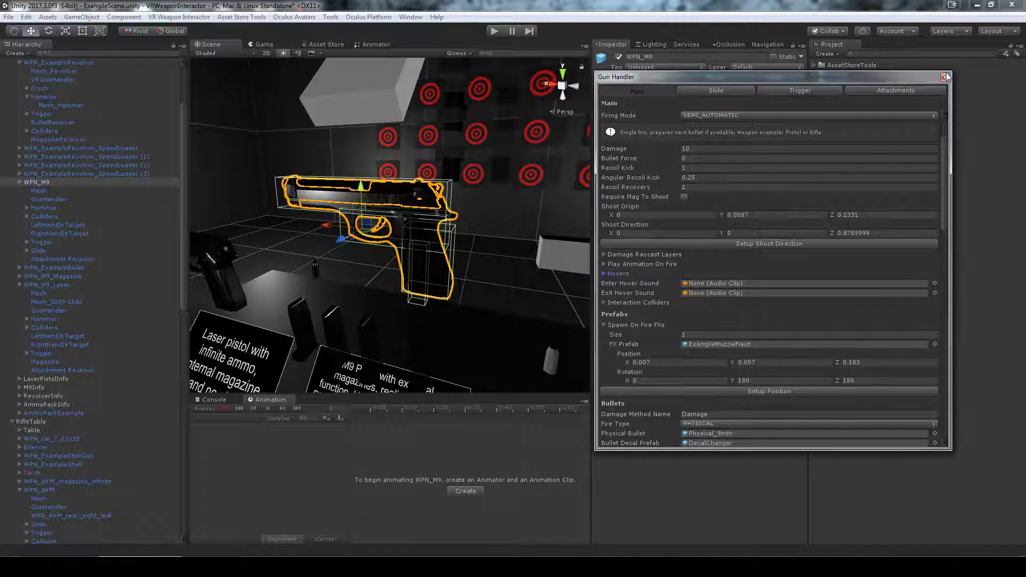
# Expand the M9's Hovers settings and locate the Mesh object that the first hover entry references.
pyautogui.moveTo(933, 77); pyautogui.dragTo(967, 94)
pyautogui.click(646, 289)
pyautogui.scroll(-3, 743, 332)
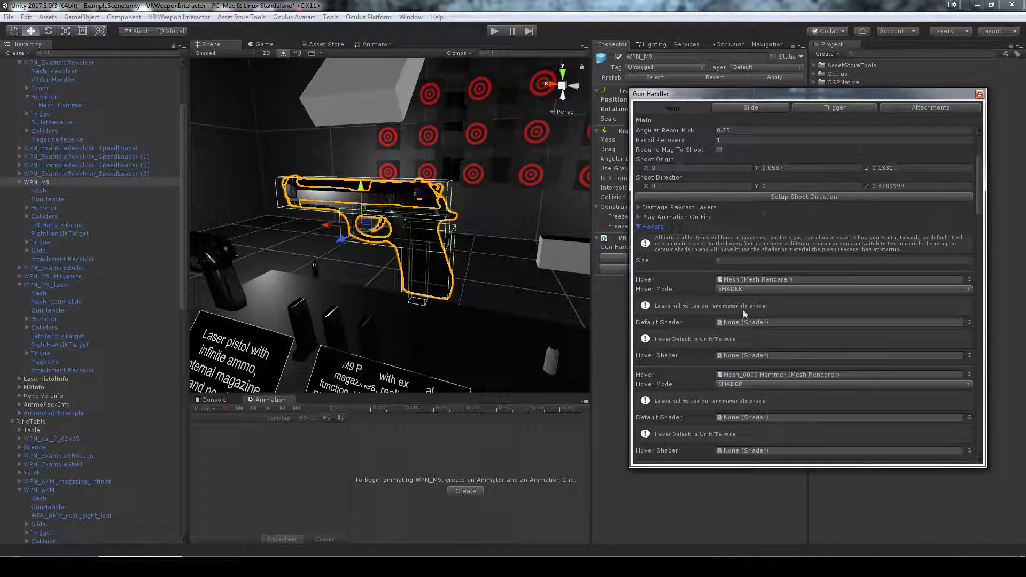
pyautogui.scroll(-4, 743, 310)
pyautogui.click(729, 214)
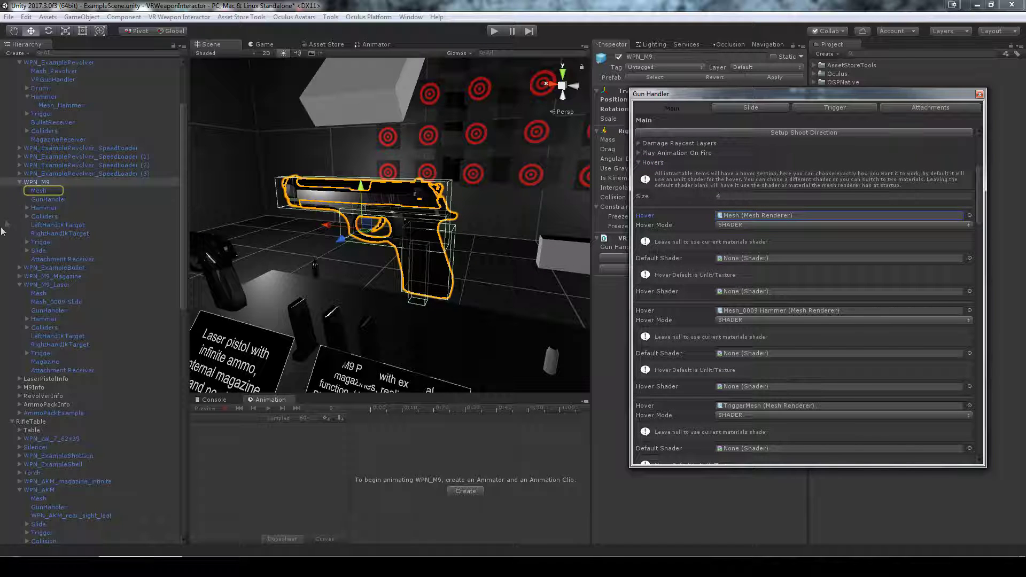
pyautogui.click(31, 191)
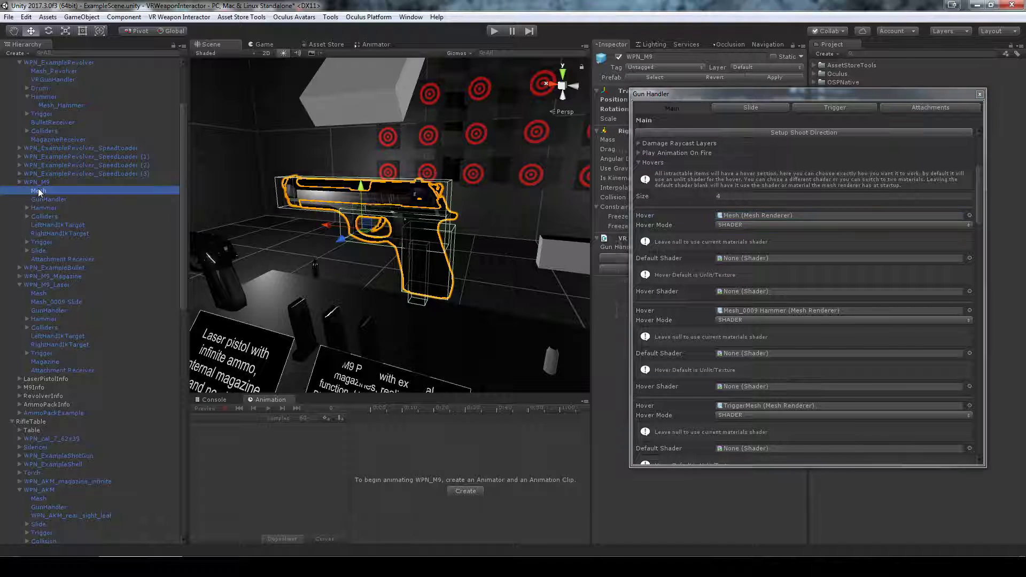
# Locate the Mesh_0009 Hammer object of the second hover entry and compare it with its parent Hammer object.
pyautogui.click(739, 313)
pyautogui.click(97, 225)
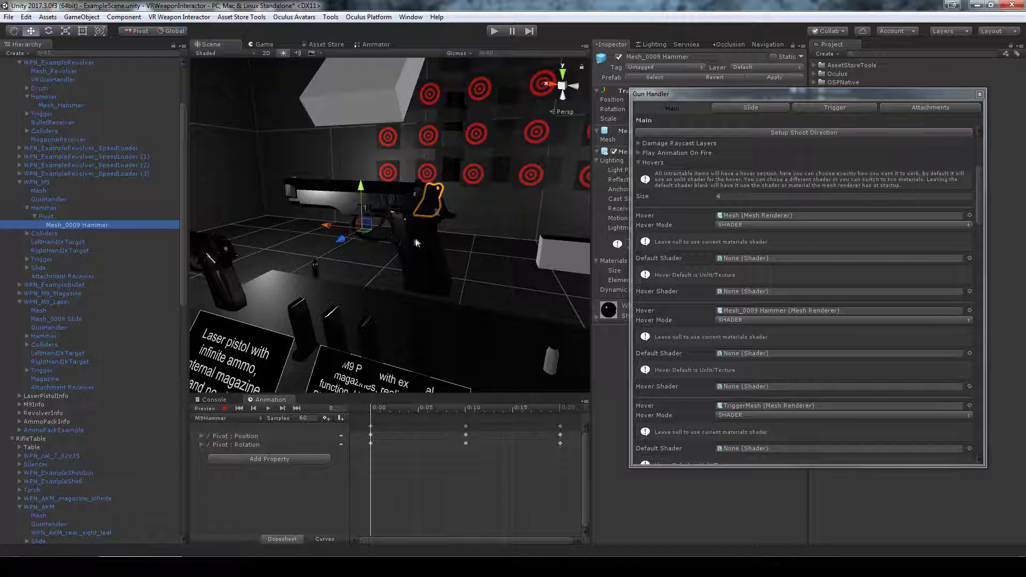
pyautogui.click(41, 209)
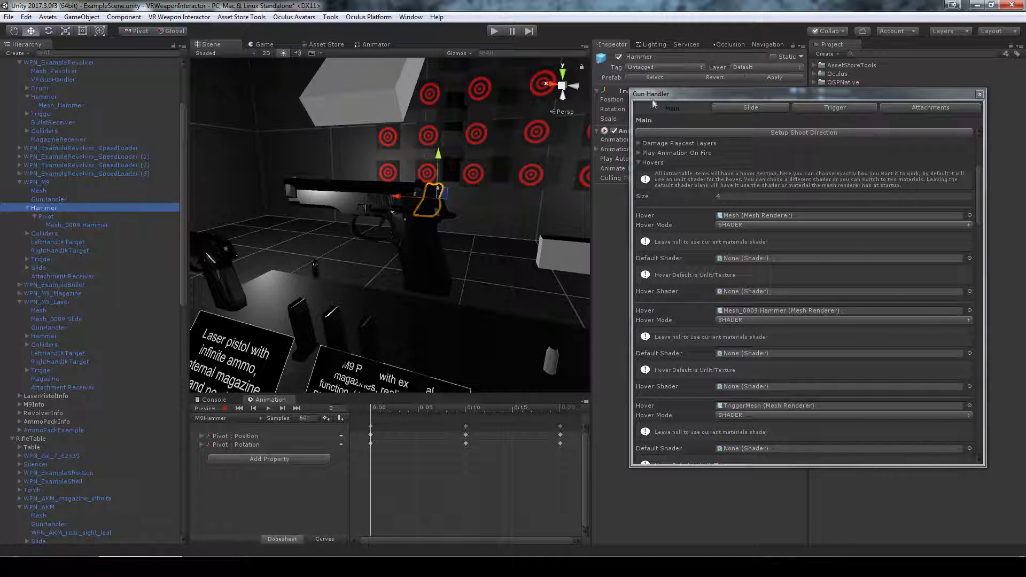
pyautogui.doubleClick(791, 313)
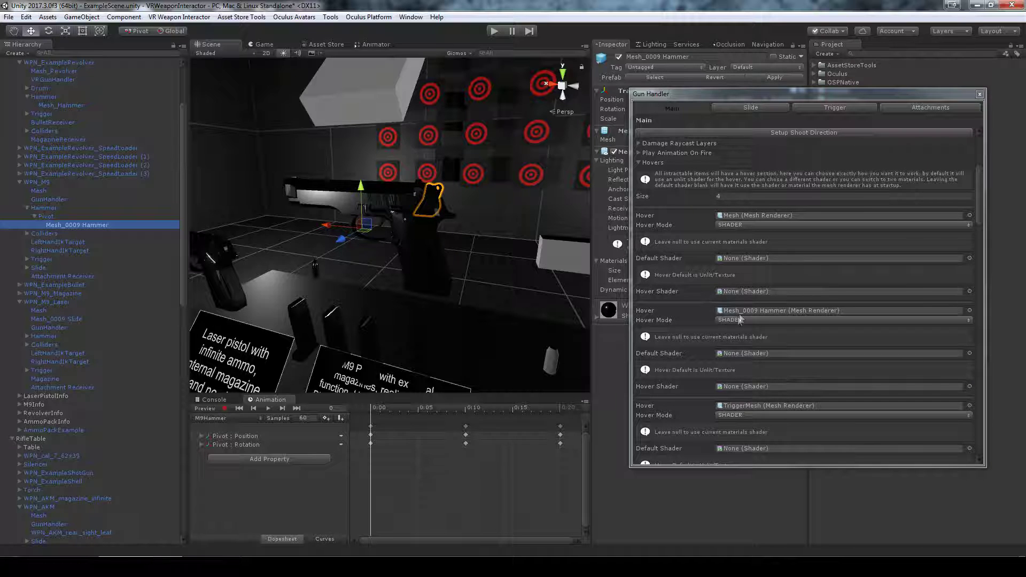
# Review the TriggerMesh and Mesh_0009 Slide hover entries, then collapse the Hovers settings.
pyautogui.scroll(-3, 735, 321)
pyautogui.scroll(-2, 712, 303)
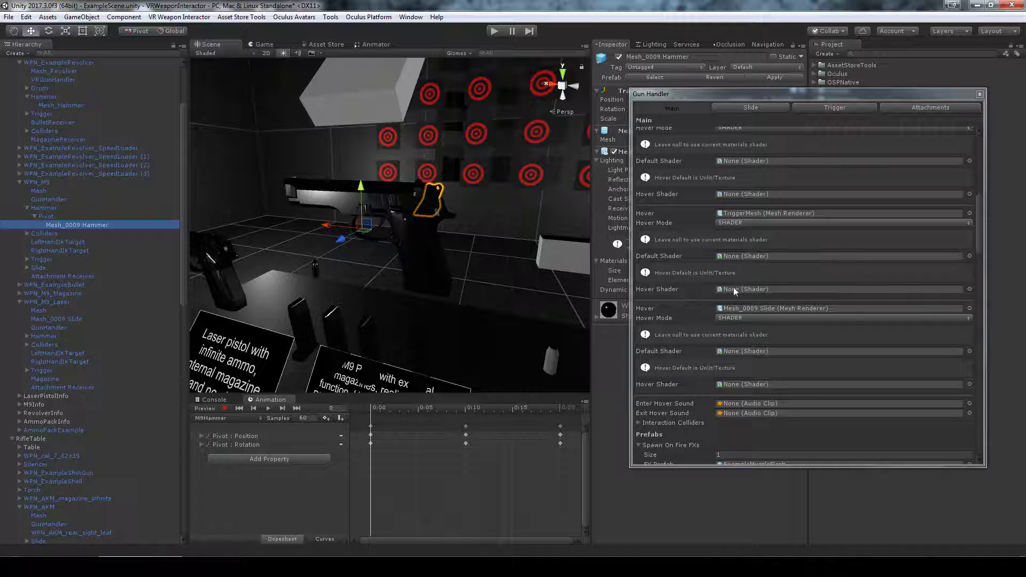
pyautogui.scroll(6, 734, 289)
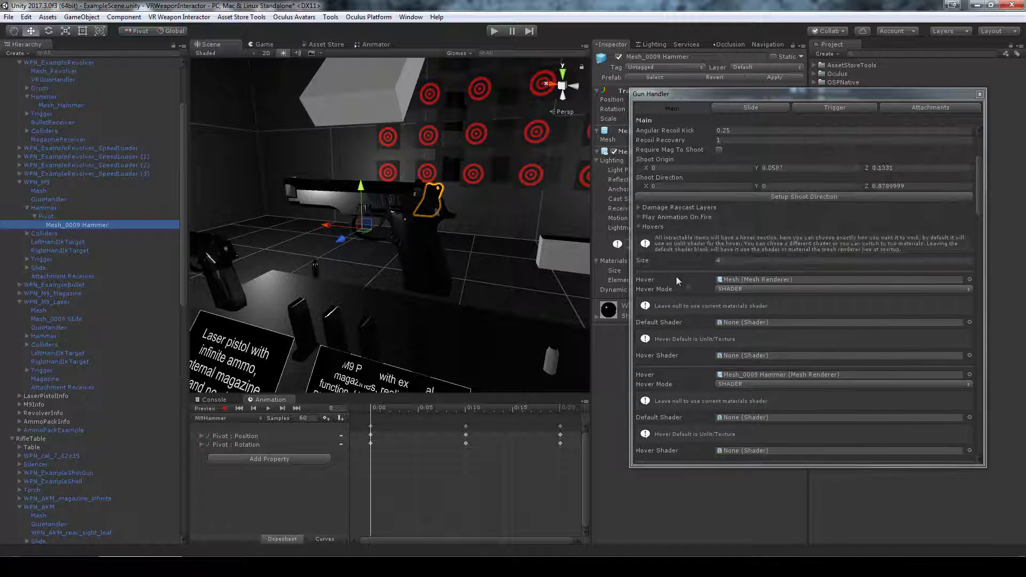
pyautogui.click(638, 226)
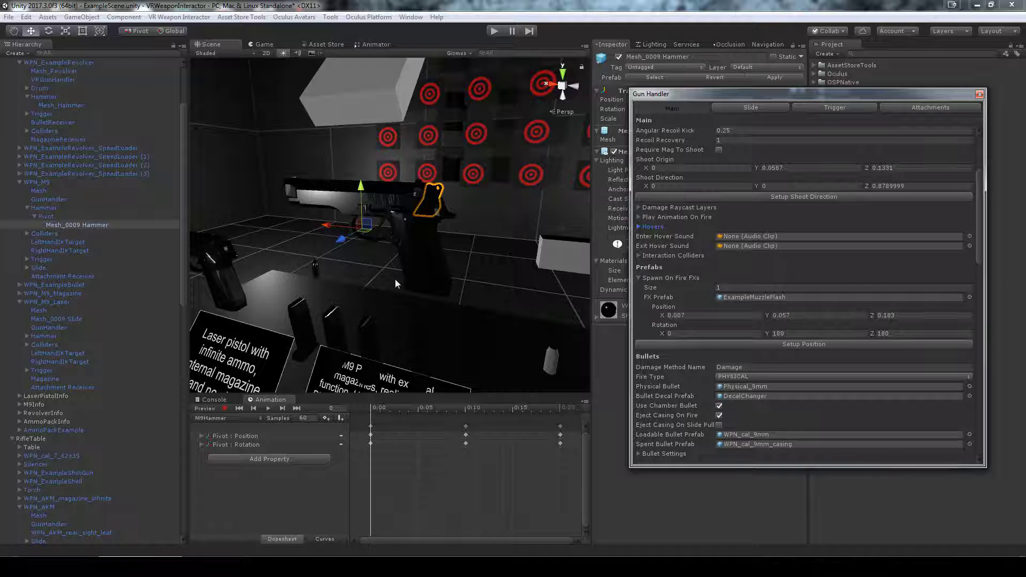
# Select the M9 magazine on the table and show the VR Magazine settings of its Mag Script object.
pyautogui.click(367, 332)
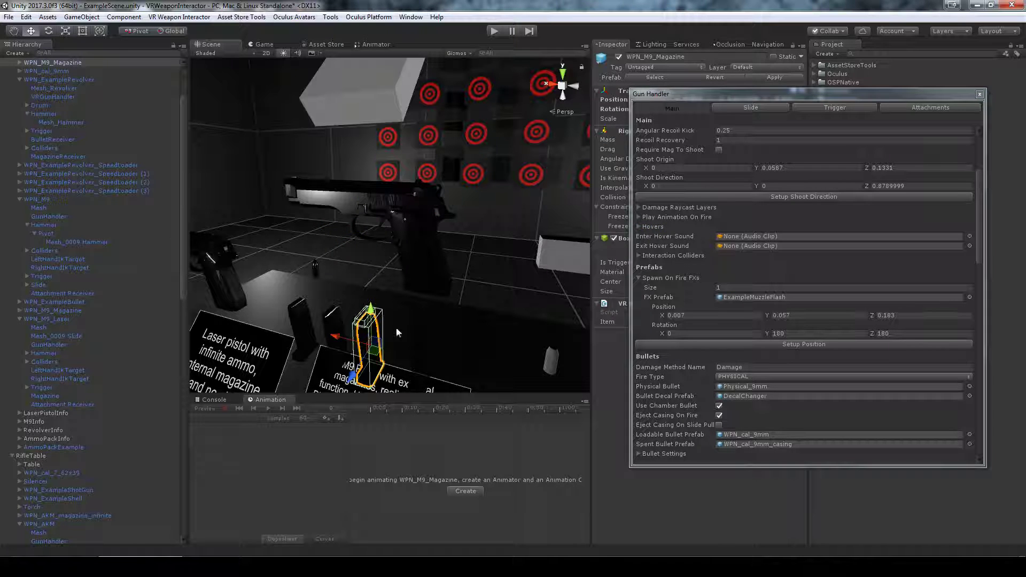
pyautogui.moveTo(692, 94); pyautogui.dragTo(724, 385)
pyautogui.scroll(3, 53, 144)
pyautogui.click(21, 134)
pyautogui.click(20, 131)
pyautogui.click(54, 139)
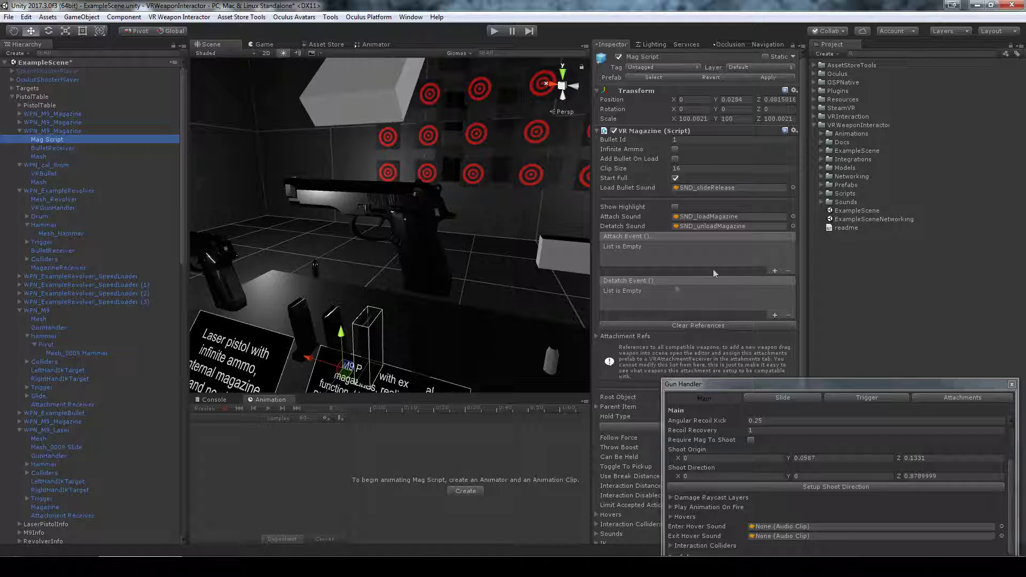
# Expand the Mag Script's Hovers settings and select the magazine's Mesh object used as the hover renderer.
pyautogui.moveTo(698, 387); pyautogui.dragTo(197, 163)
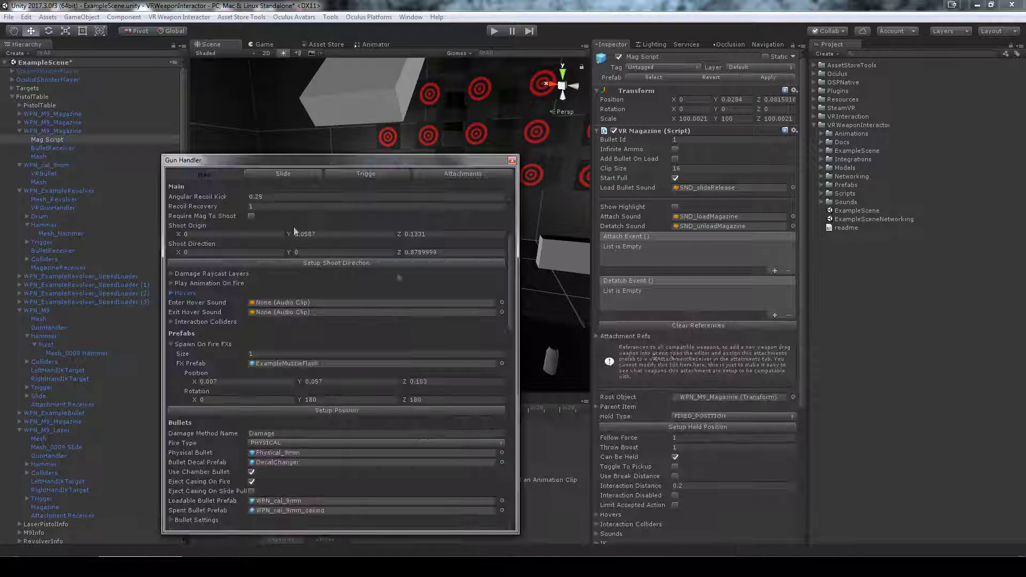
pyautogui.scroll(-5, 598, 290)
pyautogui.click(604, 386)
pyautogui.scroll(-1, 691, 468)
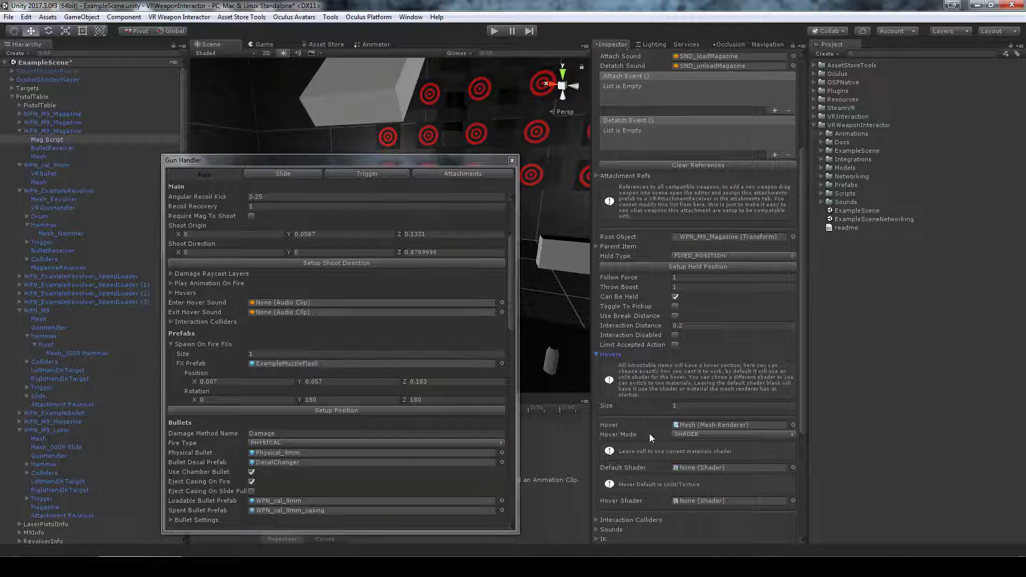
pyautogui.click(41, 156)
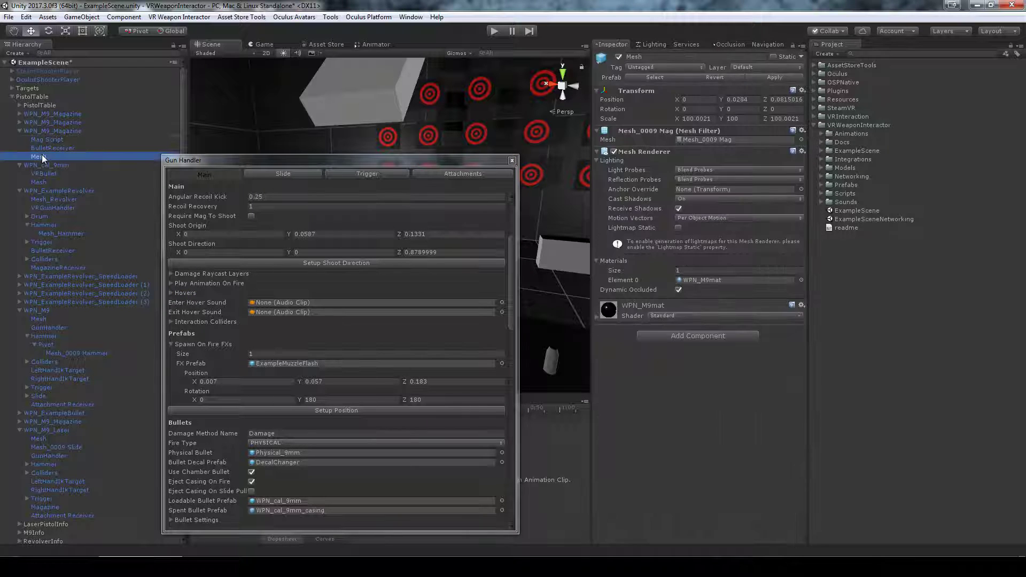
# Close the Gun Handler editor and show the collider settings of the M9 magazine's WPN_M9_Magazine root object.
pyautogui.click(512, 161)
pyautogui.moveTo(369, 349); pyautogui.dragTo(346, 268, button='middle')
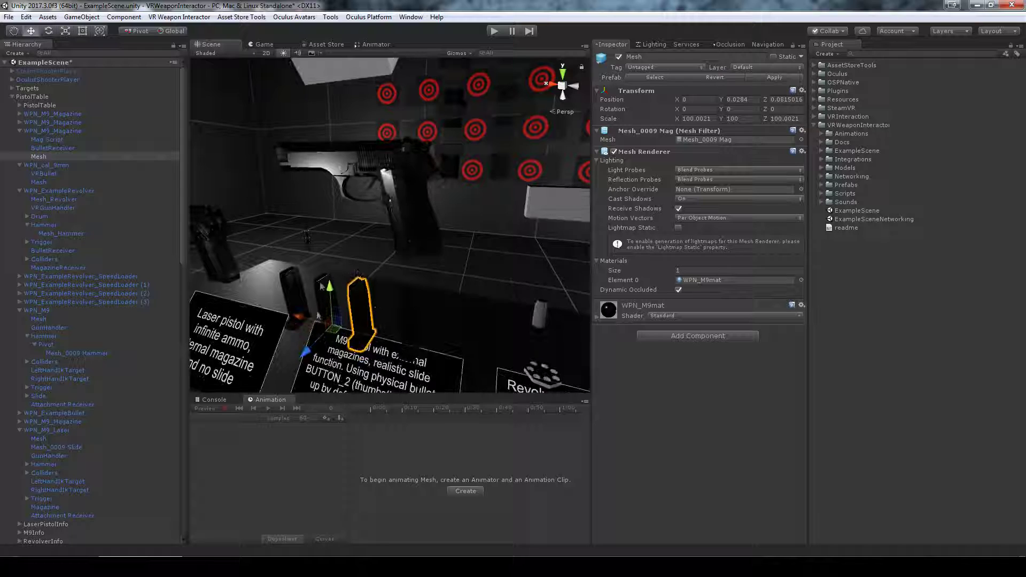
pyautogui.click(60, 130)
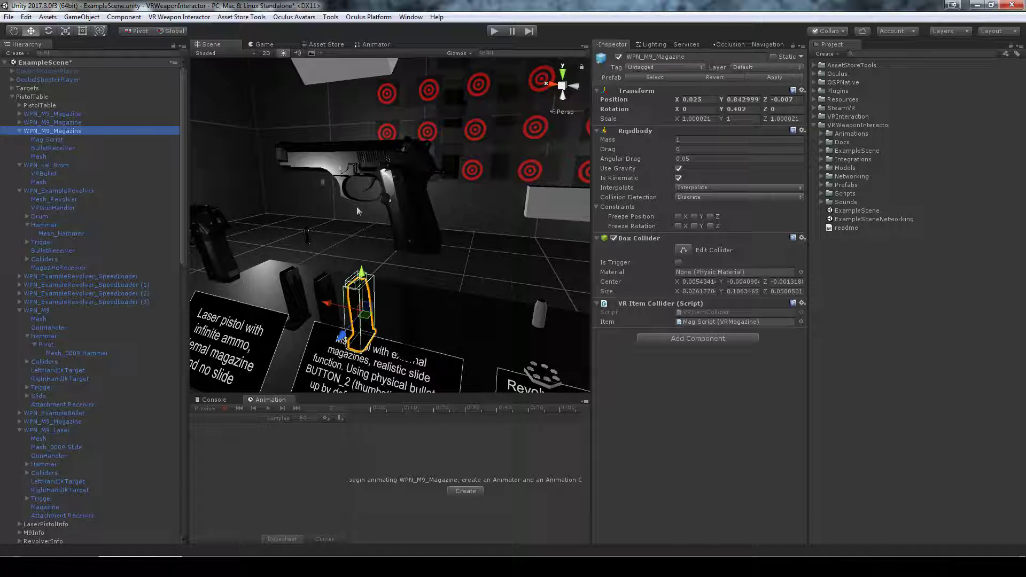
# Select the WPN_M9 pistol, open its Gun Handler editor and expand the Hovers settings.
pyautogui.click(395, 167)
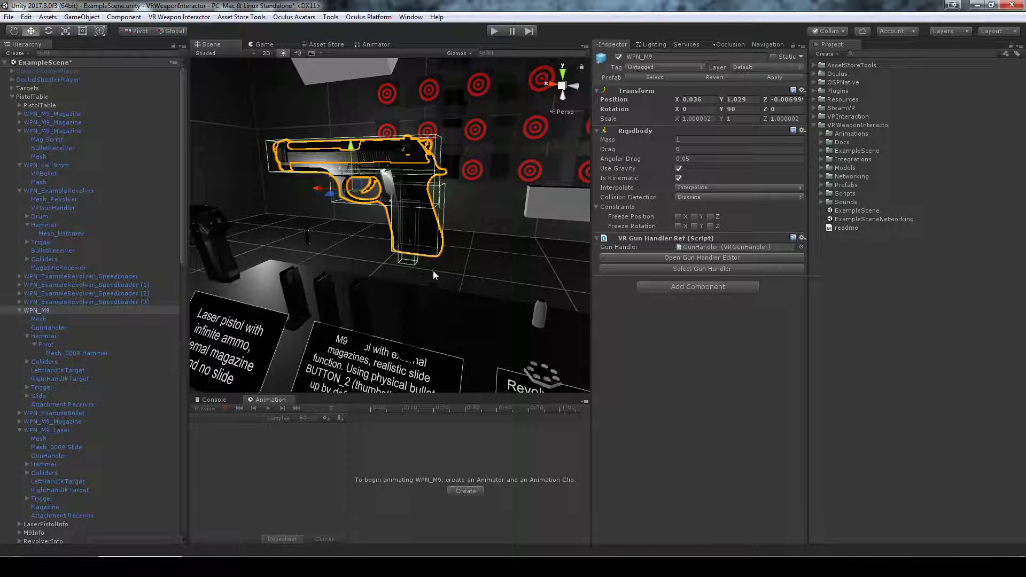
pyautogui.click(717, 257)
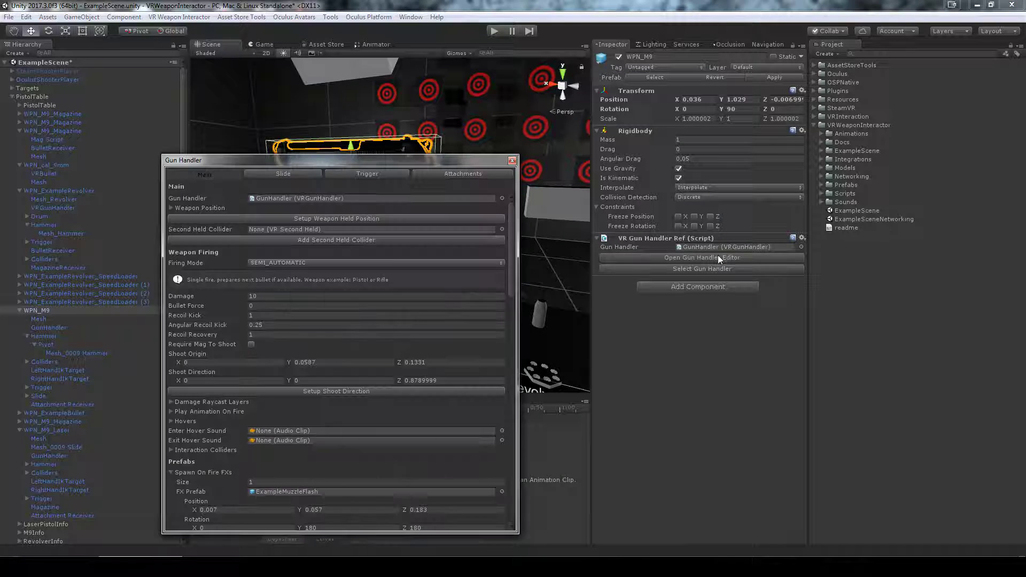
pyautogui.click(583, 195)
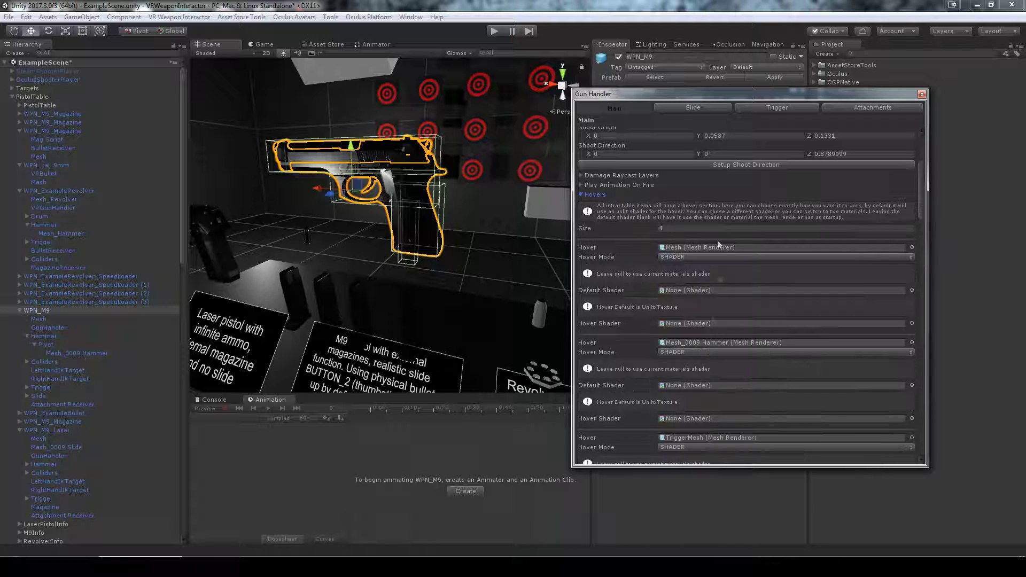
pyautogui.scroll(-2, 678, 290)
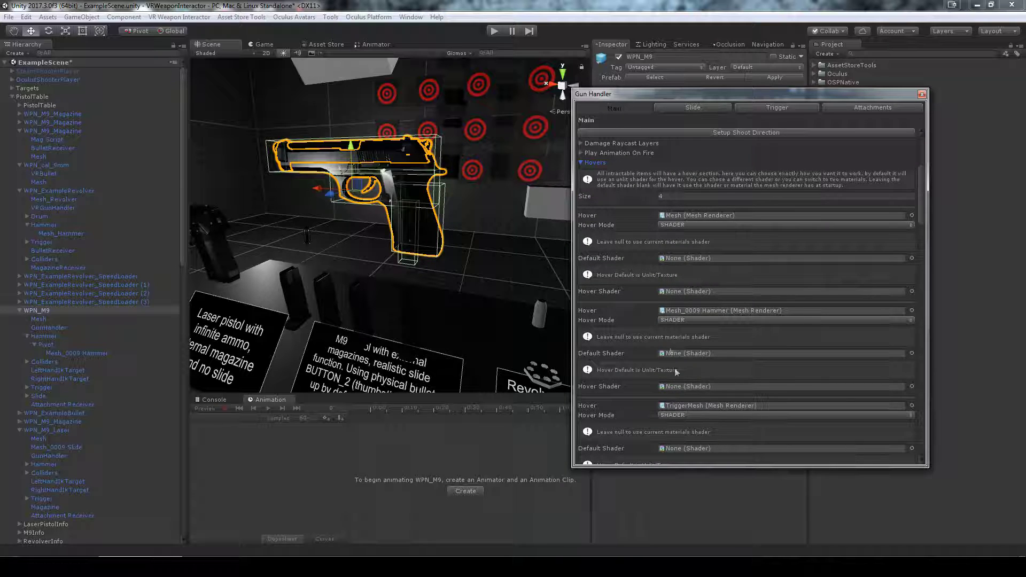
# Try MATERIAL as the Mesh entry's Hover Mode, review its Default and Hover Material settings, and return the mode to SHADER.
pyautogui.click(678, 258)
pyautogui.click(676, 291)
pyautogui.click(672, 225)
pyautogui.click(713, 250)
pyautogui.click(678, 292)
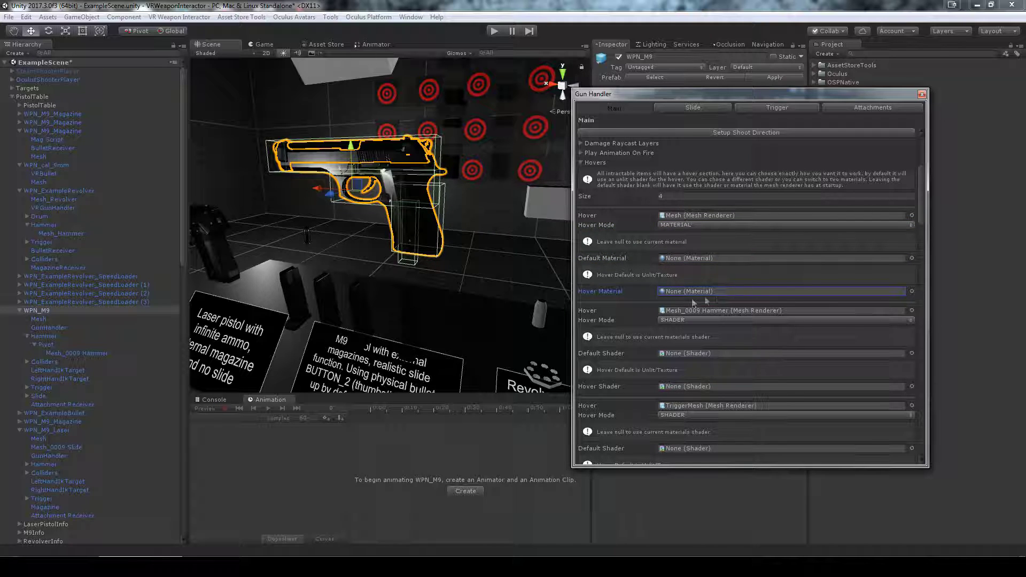
pyautogui.click(682, 260)
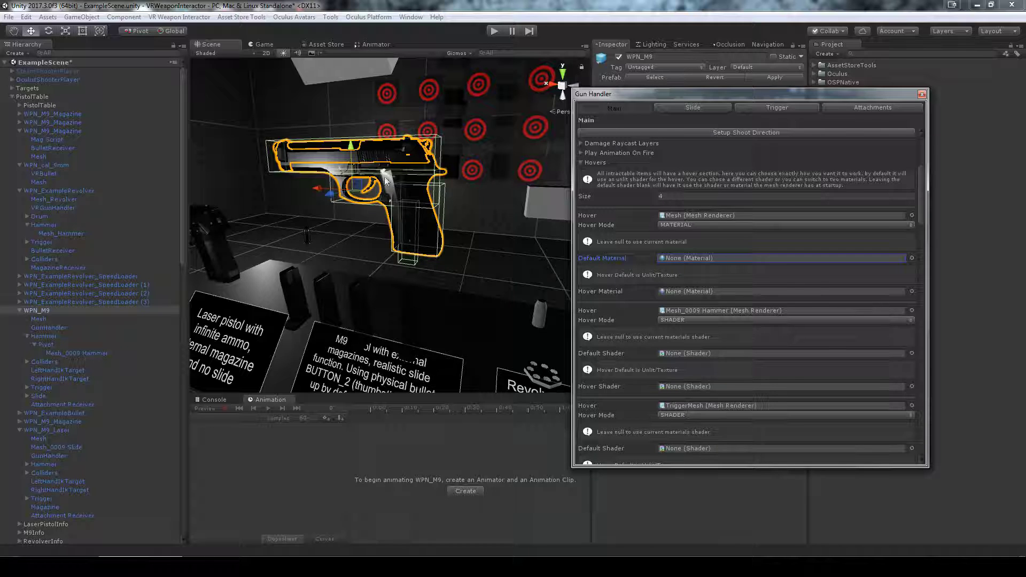
pyautogui.click(730, 225)
pyautogui.click(715, 239)
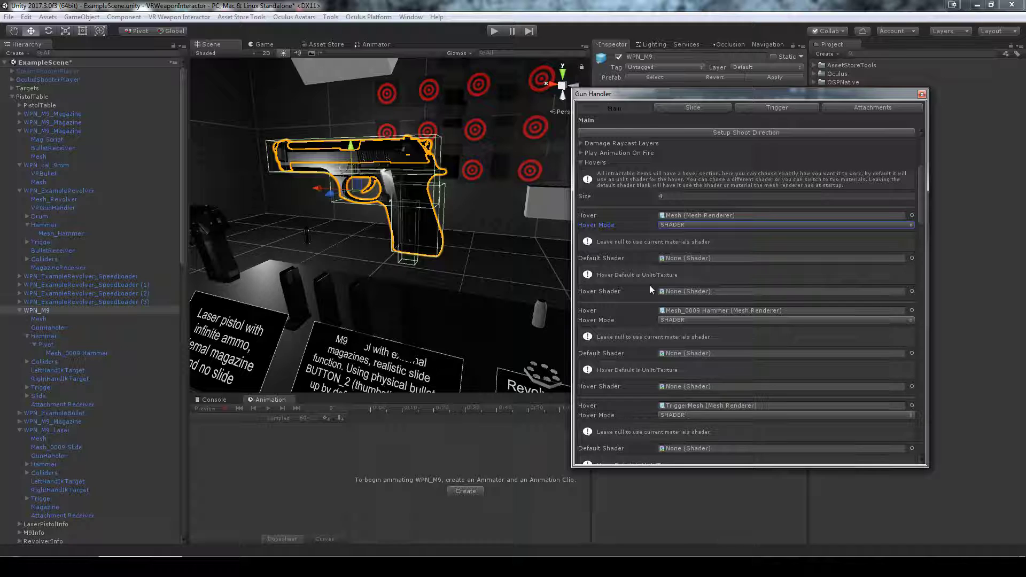
# Compare the Mesh entry's Hover Shader with its Hover Material by switching the Hover Mode to MATERIAL and back to SHADER.
pyautogui.click(674, 293)
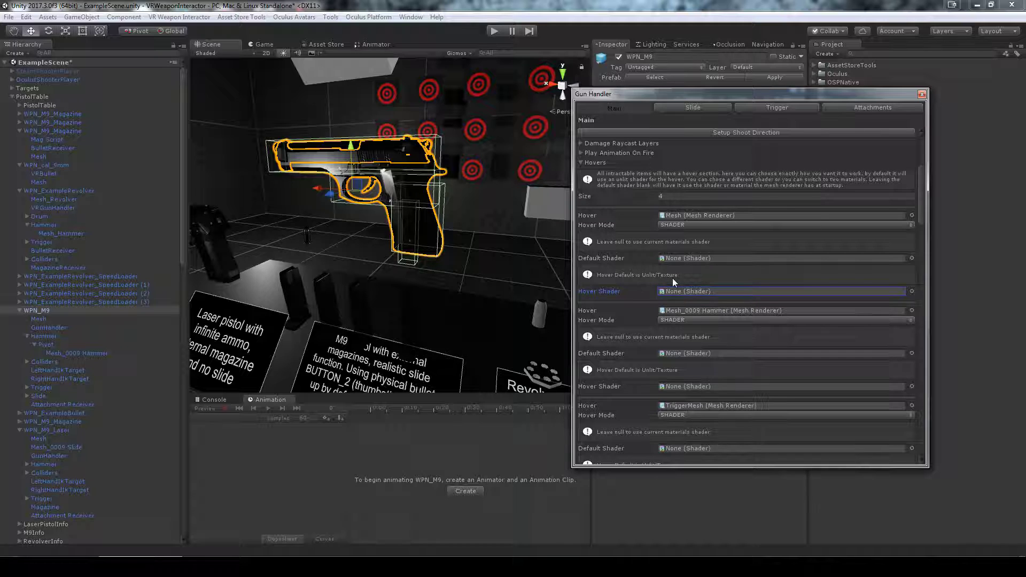
pyautogui.click(672, 226)
pyautogui.click(685, 248)
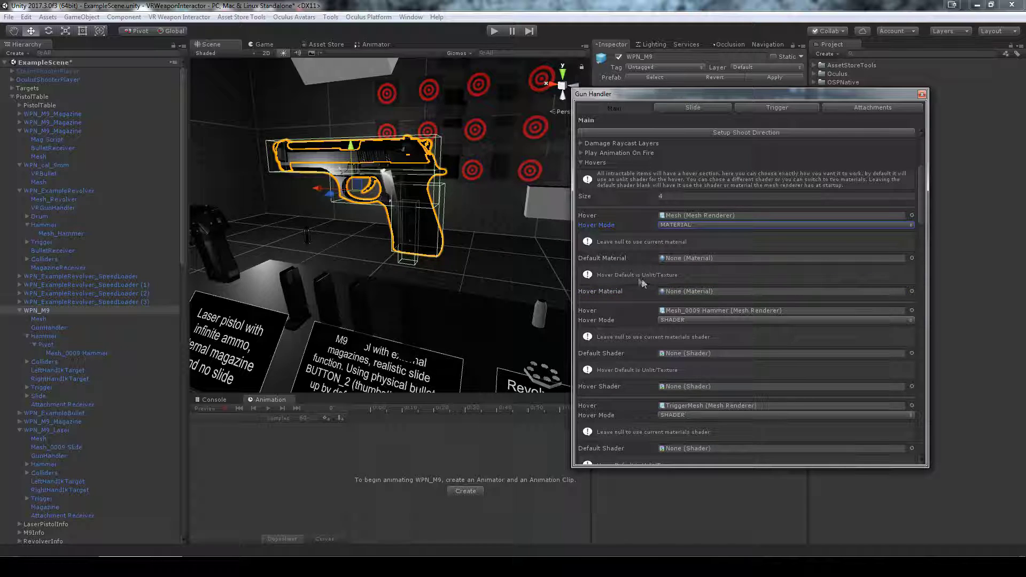
pyautogui.click(676, 291)
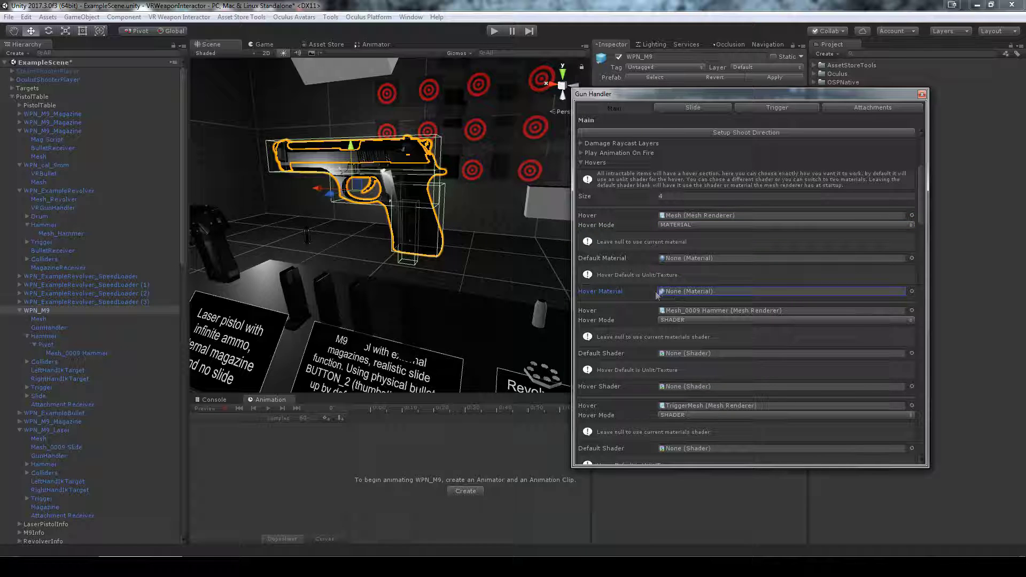
pyautogui.click(677, 226)
pyautogui.click(679, 236)
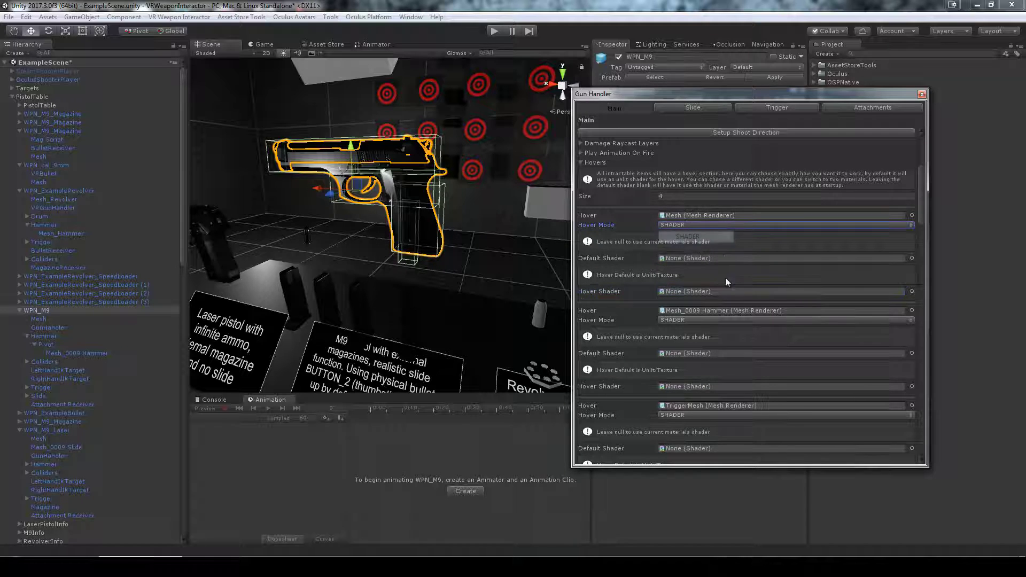
# Collapse the Hovers settings and locate the ExampleMuzzleFlash prefab used in Spawn On Fire FXs.
pyautogui.scroll(1, 718, 281)
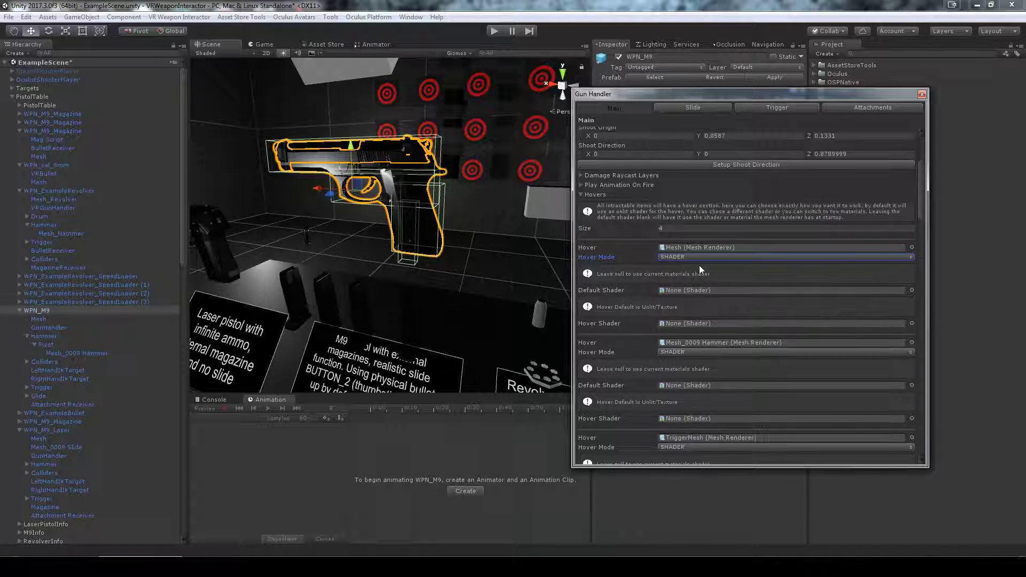
pyautogui.click(580, 194)
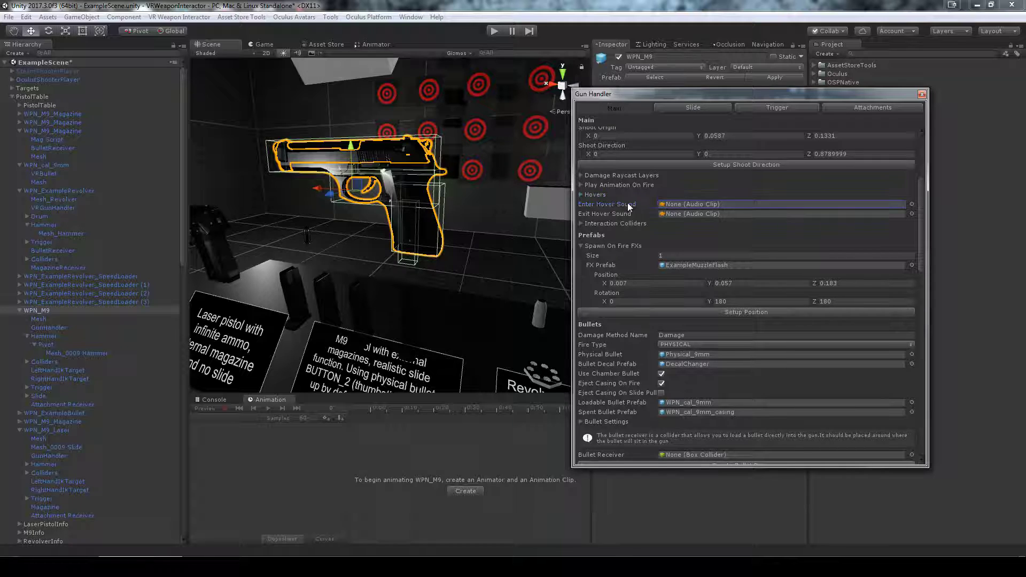
pyautogui.scroll(-3, 628, 203)
pyautogui.click(684, 233)
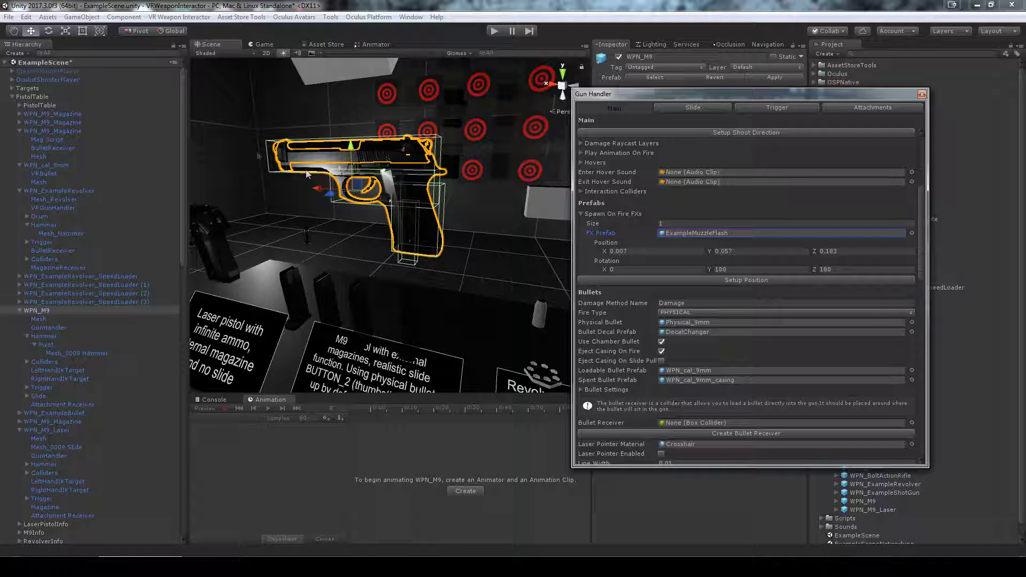
# Start the position setup for the ExampleMuzzleFlash effect and move the Gun Handler editor aside to expose the effect's components.
pyautogui.click(747, 281)
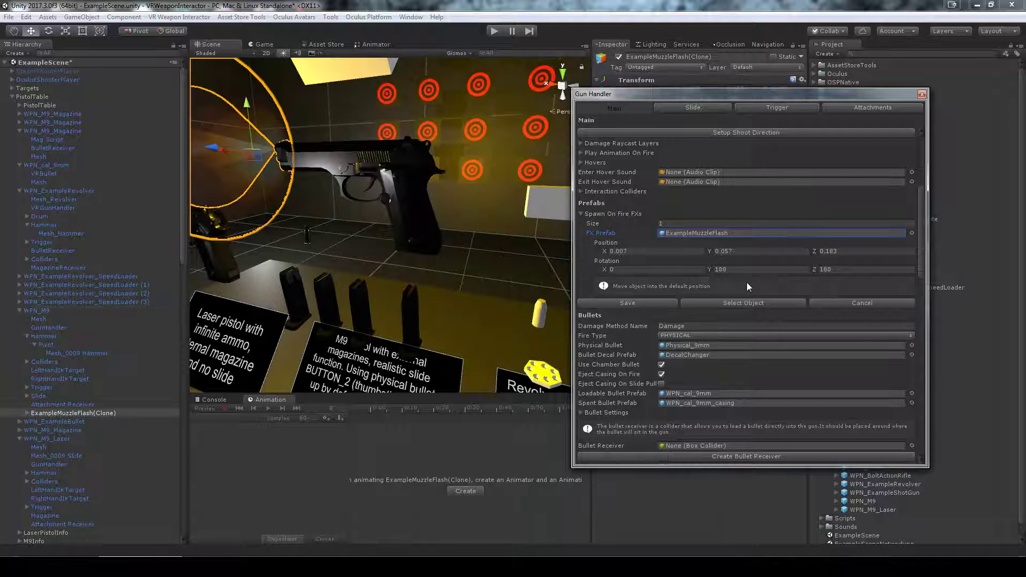
pyautogui.click(670, 233)
pyautogui.moveTo(734, 95); pyautogui.dragTo(465, 79)
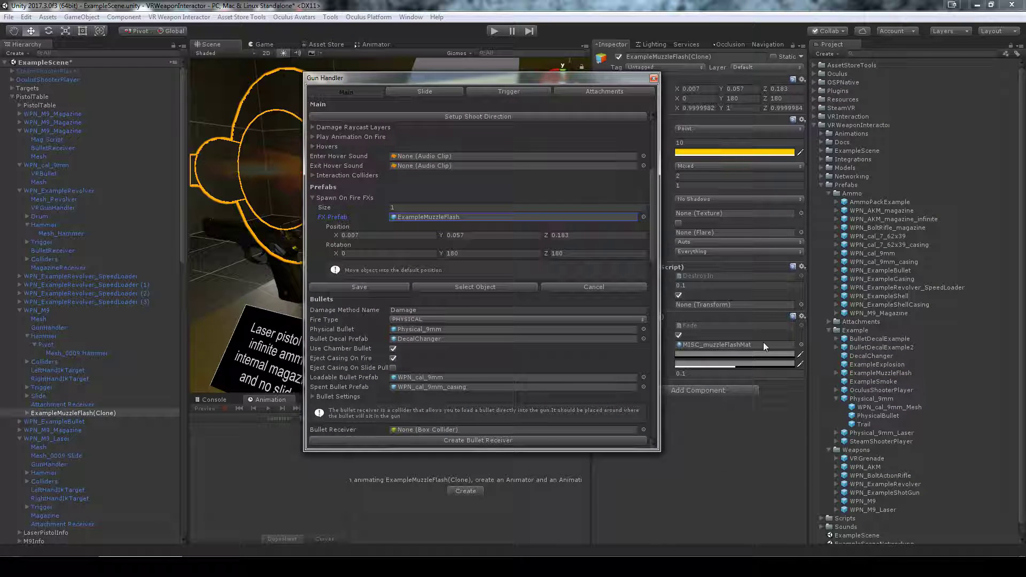
pyautogui.click(330, 196)
pyautogui.moveTo(441, 77); pyautogui.dragTo(766, 72)
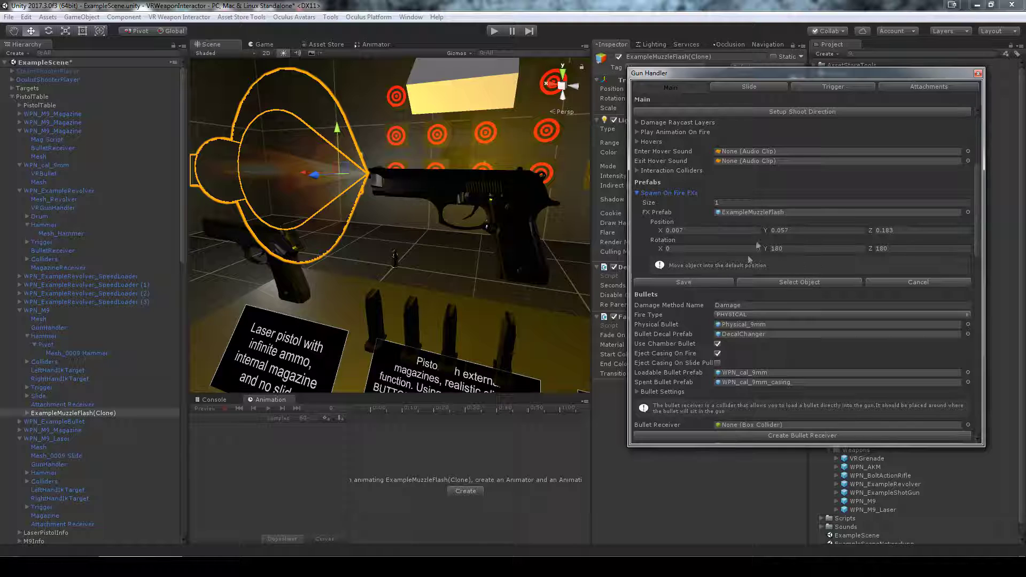
pyautogui.moveTo(756, 76); pyautogui.dragTo(762, 470)
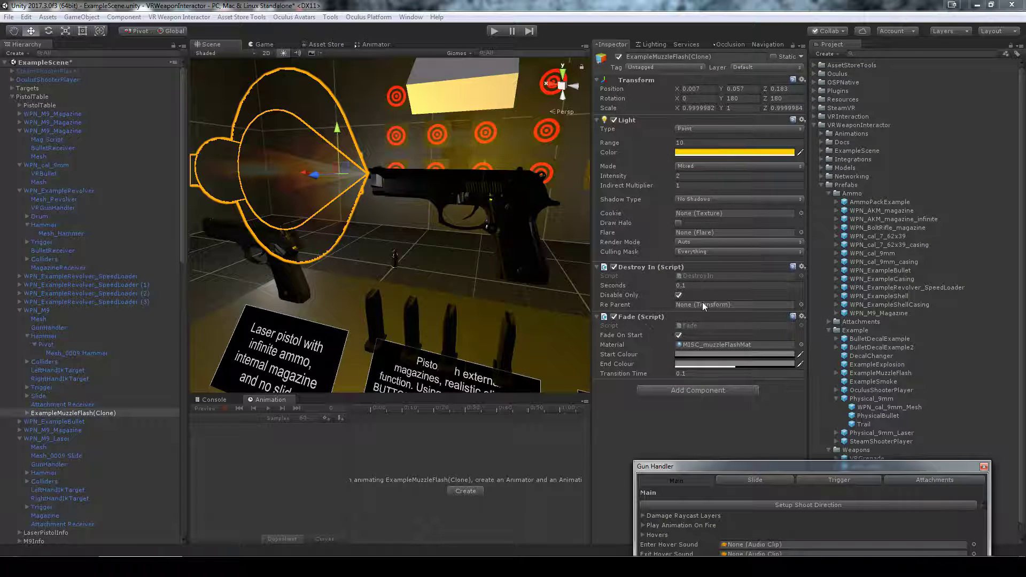
# Select the ExampleMuzzleFlash(Clone) object and review the Seconds setting of its Destroy In script.
pyautogui.click(95, 413)
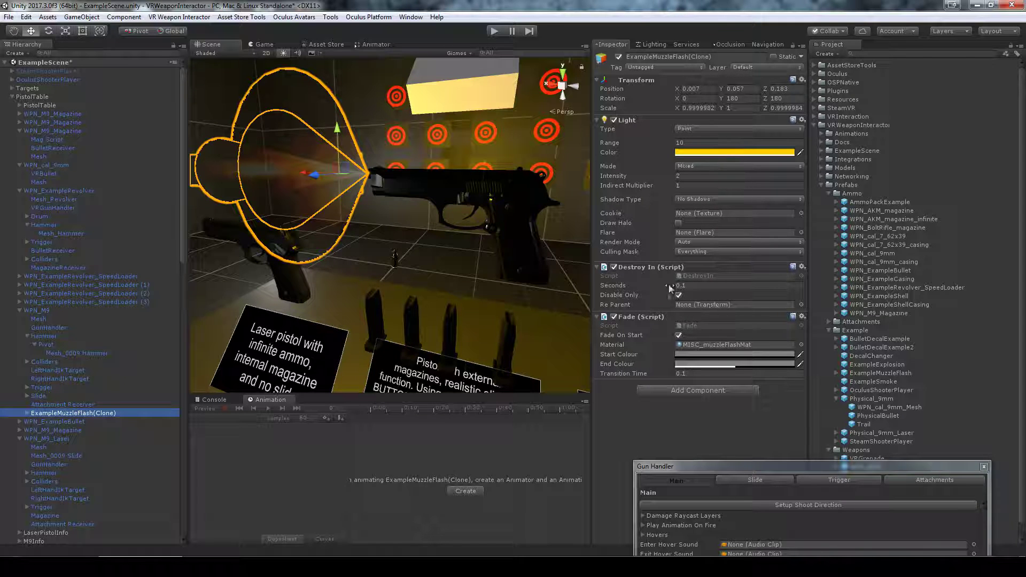
pyautogui.click(639, 288)
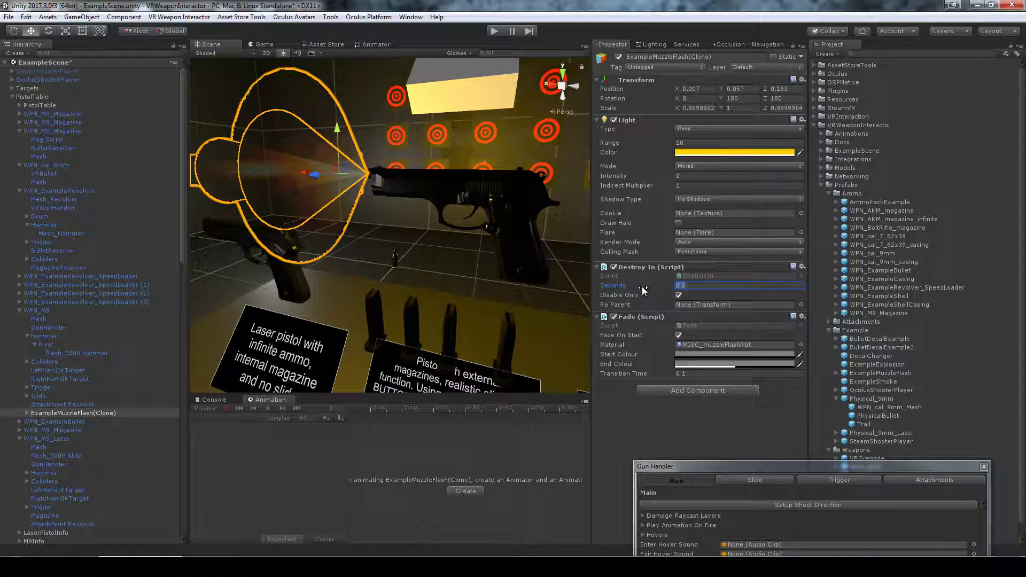
pyautogui.moveTo(706, 466); pyautogui.dragTo(688, 138)
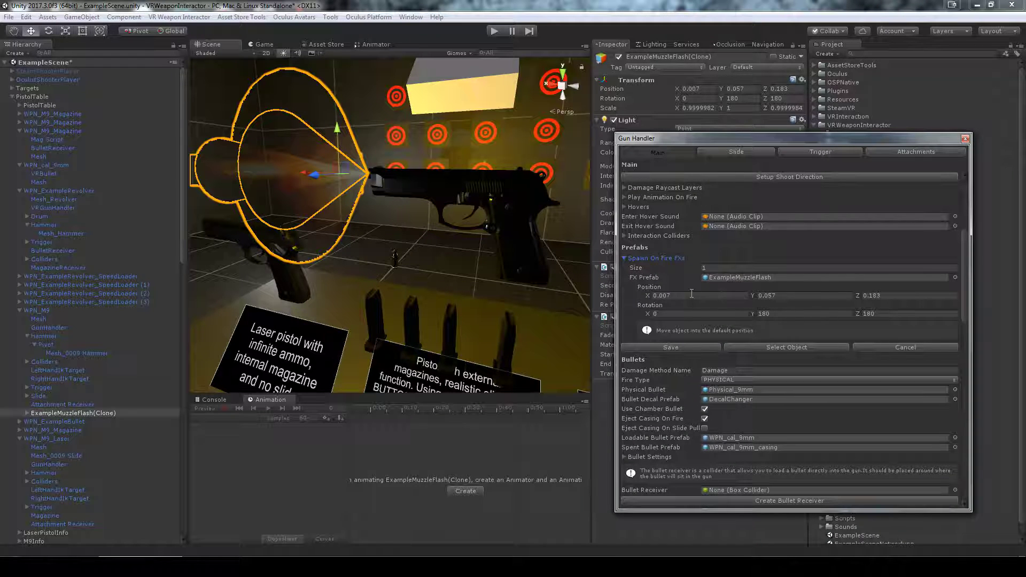
pyautogui.moveTo(707, 143); pyautogui.dragTo(704, 447)
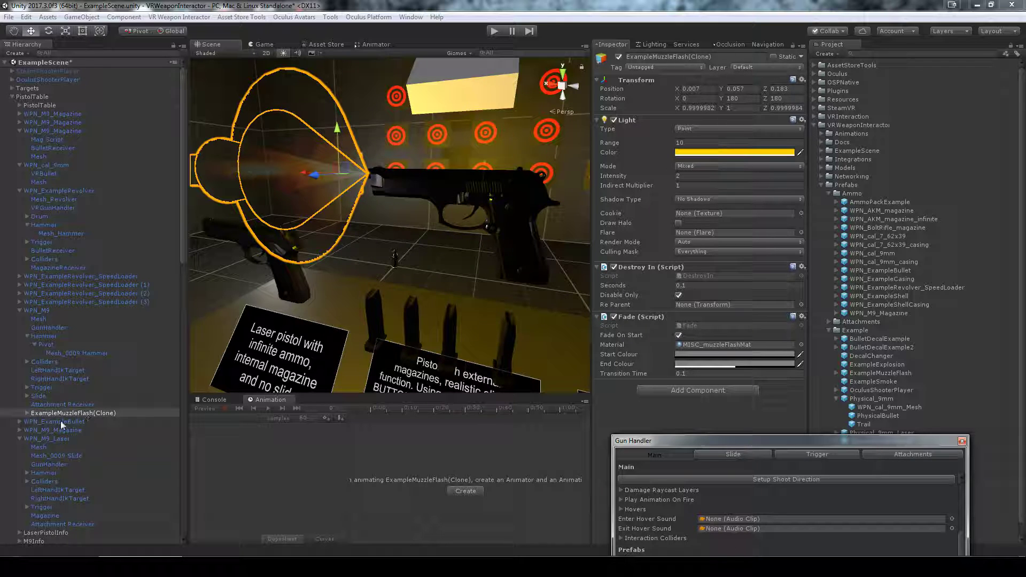
# Expand ExampleMuzzleFlash(Clone) and inspect its Blast2, FlashBack and FlashFront child meshes.
pyautogui.click(27, 413)
pyautogui.click(56, 430)
pyautogui.click(56, 439)
pyautogui.click(62, 448)
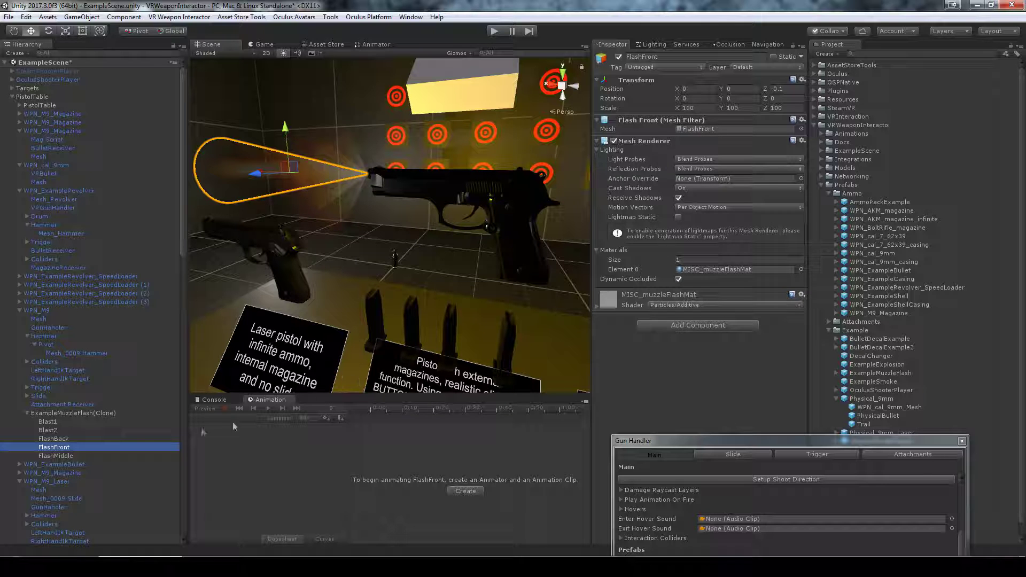
# Save the muzzle flash position in the Gun Handler and collapse the Spawn On Fire FXs settings.
pyautogui.click(80, 413)
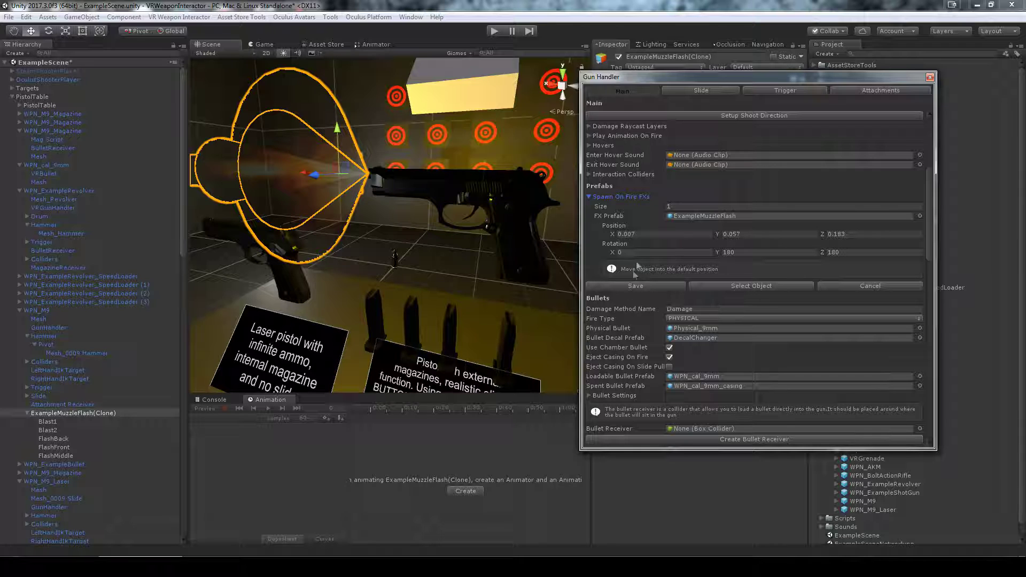
pyautogui.click(656, 286)
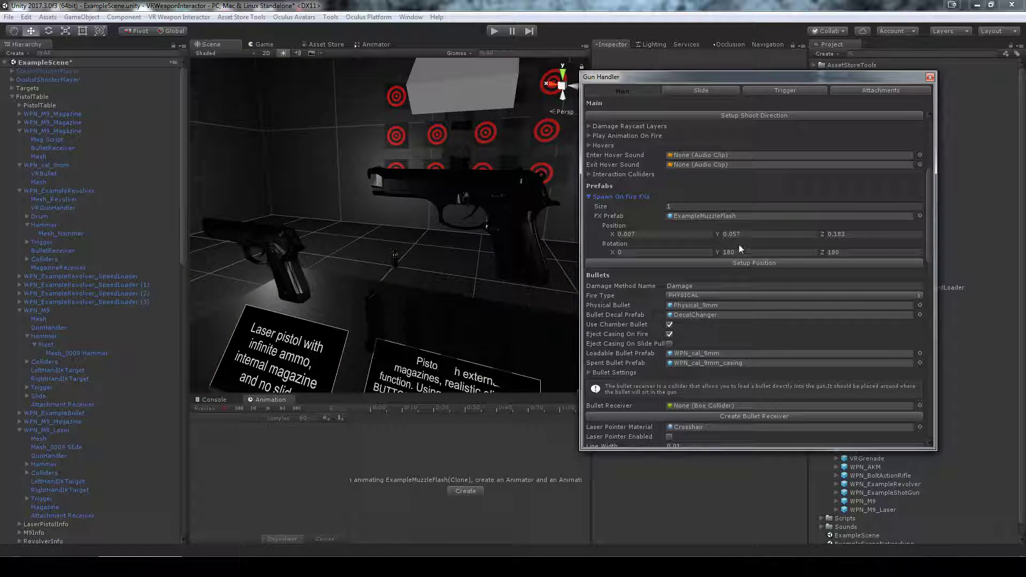
pyautogui.click(589, 197)
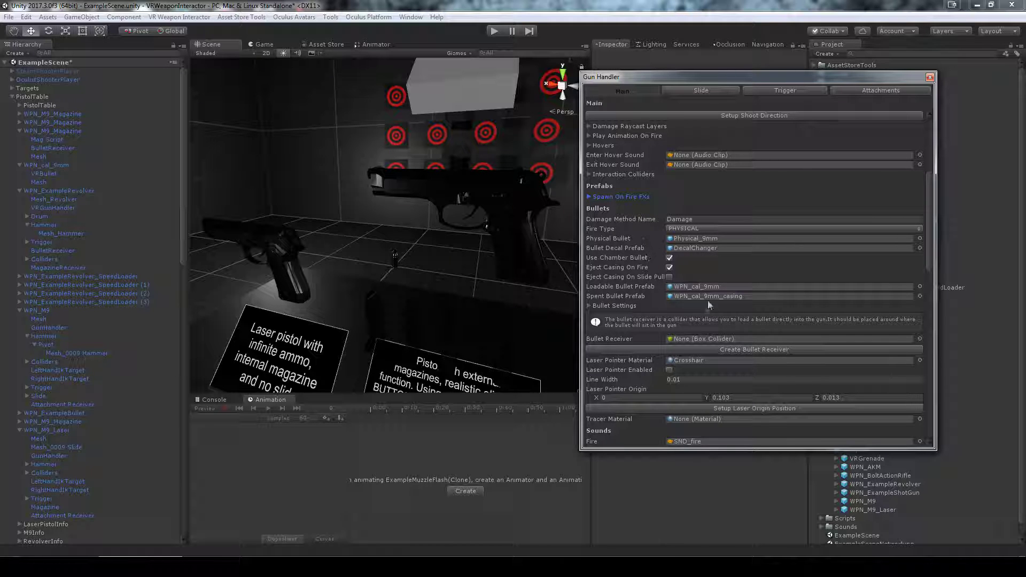
# Check the gun's Damage Method Name and open the ExampleTarget script from the Target parent of a wall target.
pyautogui.moveTo(682, 79); pyautogui.dragTo(704, 114)
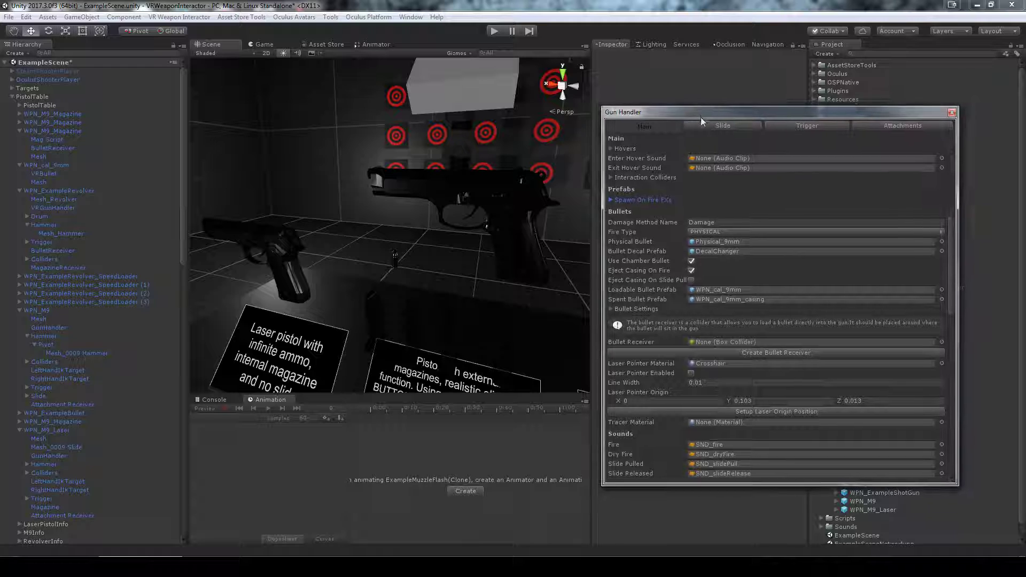
pyautogui.click(653, 222)
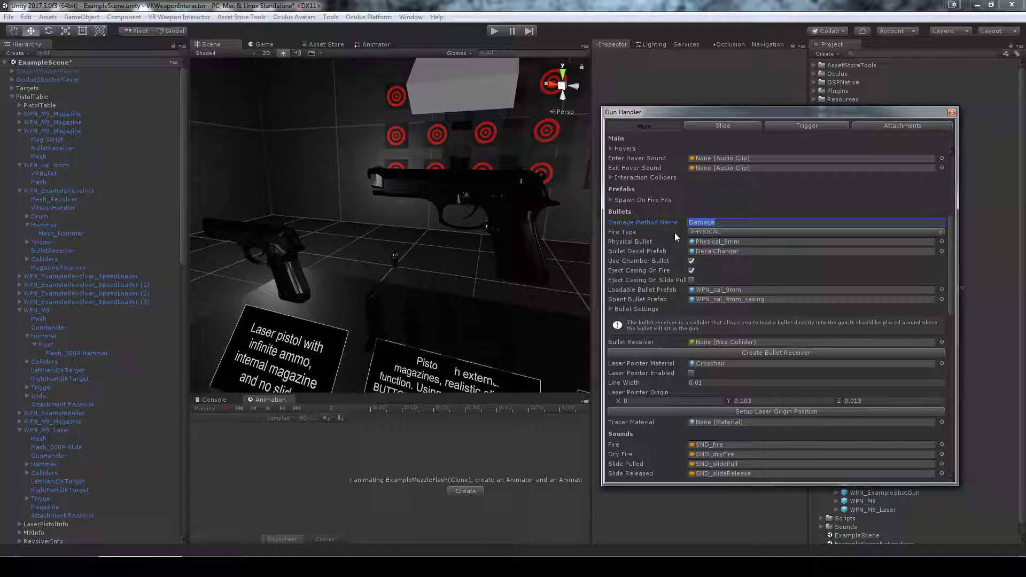
pyautogui.moveTo(383, 238); pyautogui.dragTo(230, 196, button='right')
pyautogui.click(312, 151)
pyautogui.moveTo(670, 115); pyautogui.dragTo(705, 446)
pyautogui.click(41, 149)
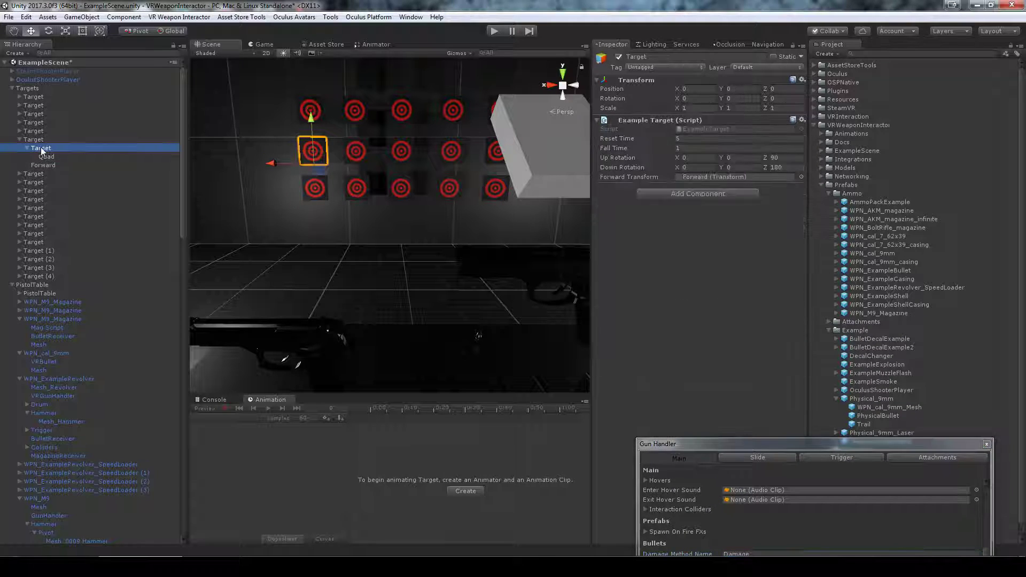
pyautogui.scroll(-5, 855, 321)
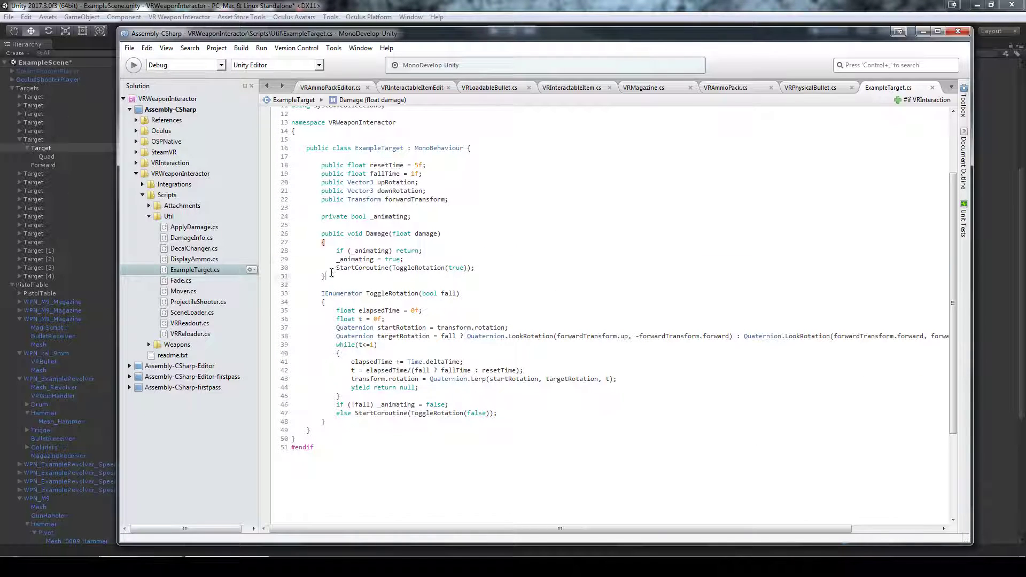
# Examine the Damage(float damage) method and its body in ExampleTarget.cs.
pyautogui.moveTo(332, 273); pyautogui.dragTo(321, 234)
pyautogui.click(375, 236)
pyautogui.click(426, 233)
pyautogui.moveTo(322, 234); pyautogui.dragTo(444, 232)
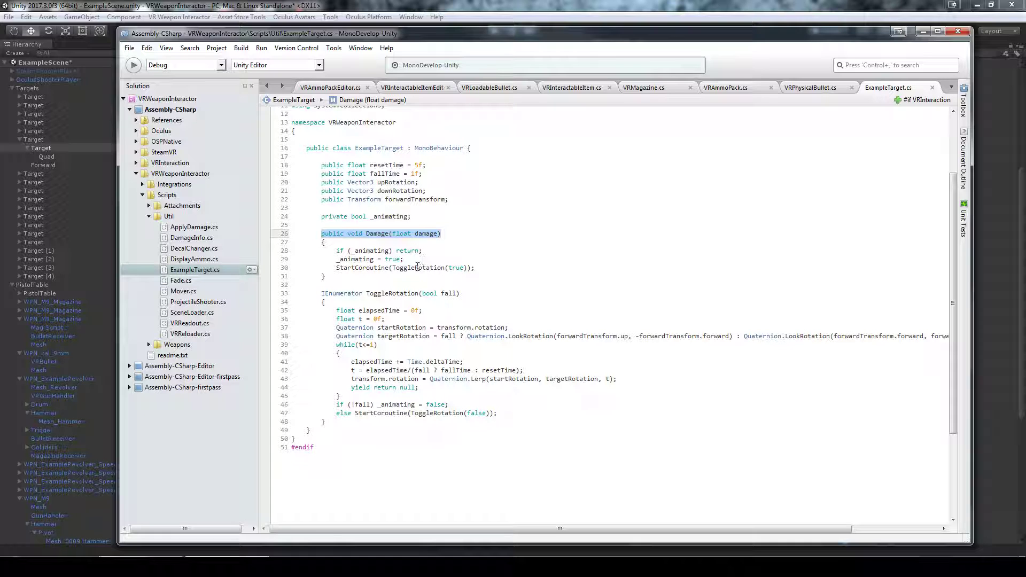
pyautogui.click(422, 260)
pyautogui.click(464, 253)
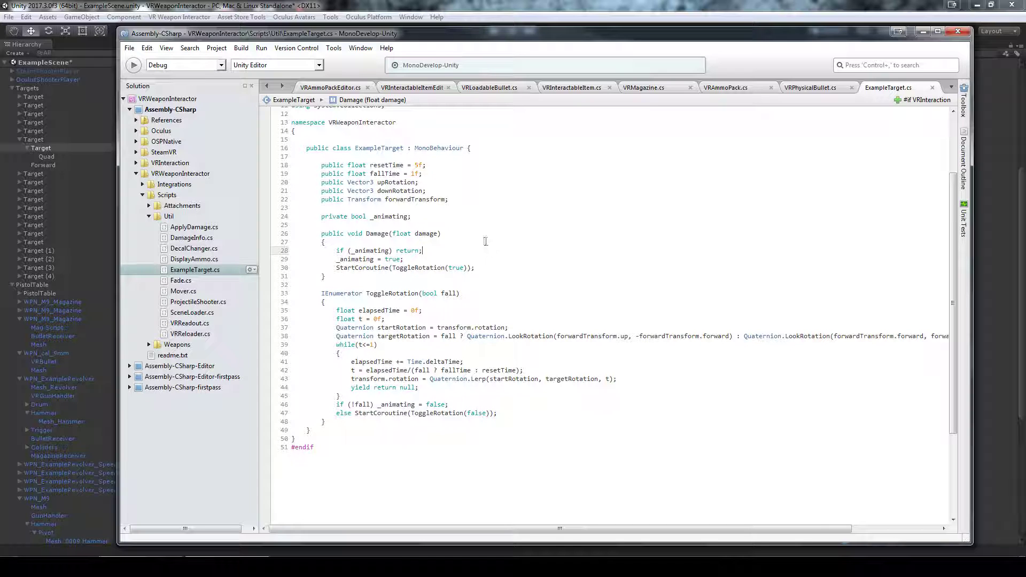
# Rename the Damage method in ExampleTarget.cs to ApplyDamage.
pyautogui.click(347, 233)
pyautogui.write('Apply')
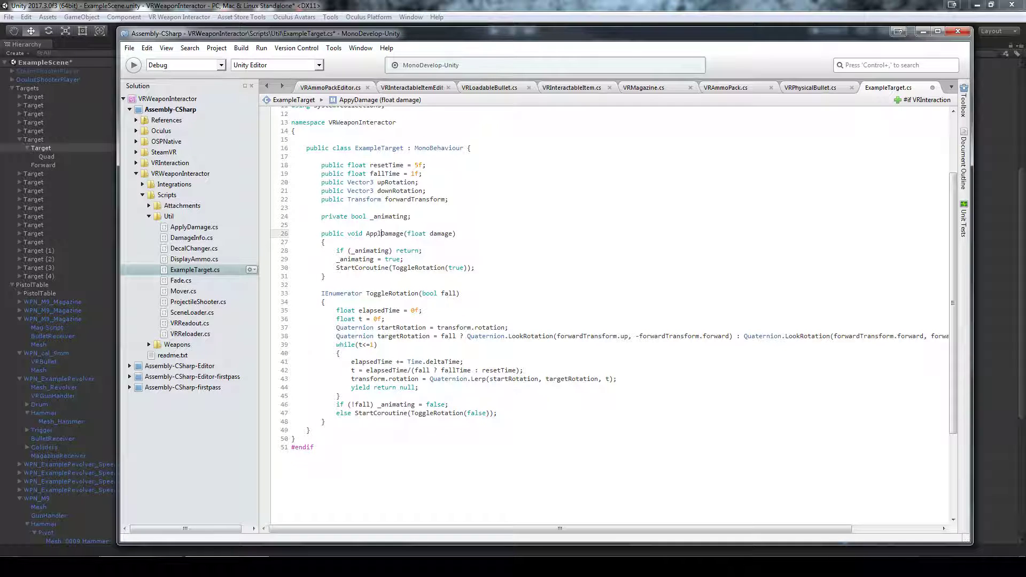
# Try ApplyDamage as the gun's Damage Method Name in the Gun Handler and undo the change.
pyautogui.press('Down')
pyautogui.press('Down')
pyautogui.press('Down')
pyautogui.press('Down')
pyautogui.press('End')
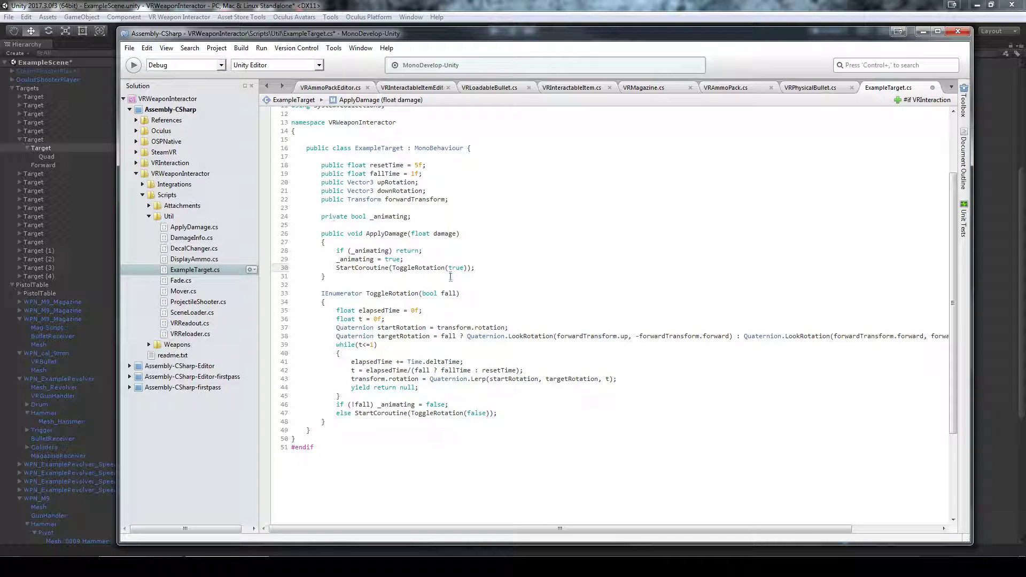
pyautogui.doubleClick(386, 233)
pyautogui.click(497, 5)
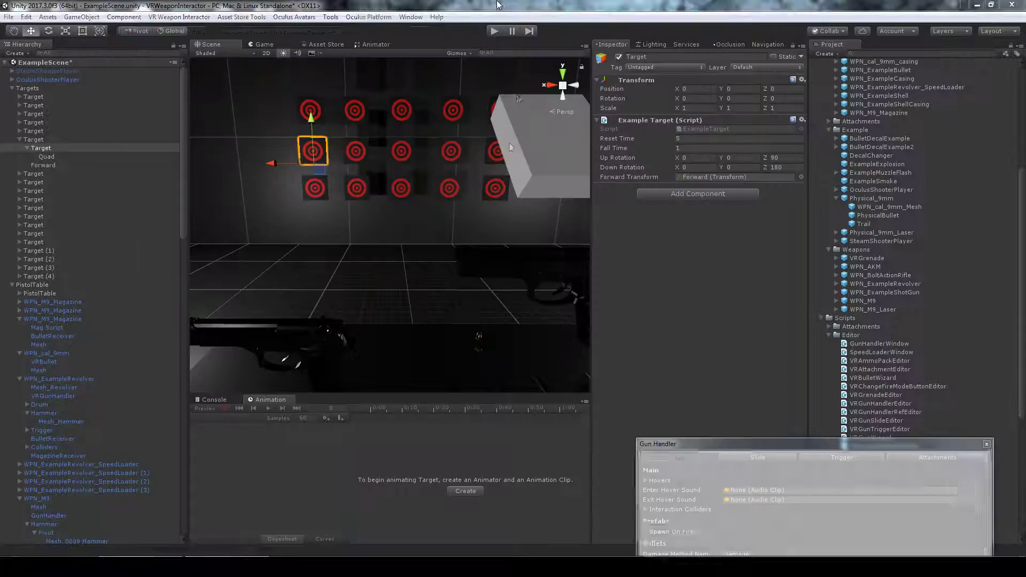
pyautogui.moveTo(701, 445); pyautogui.dragTo(539, 101)
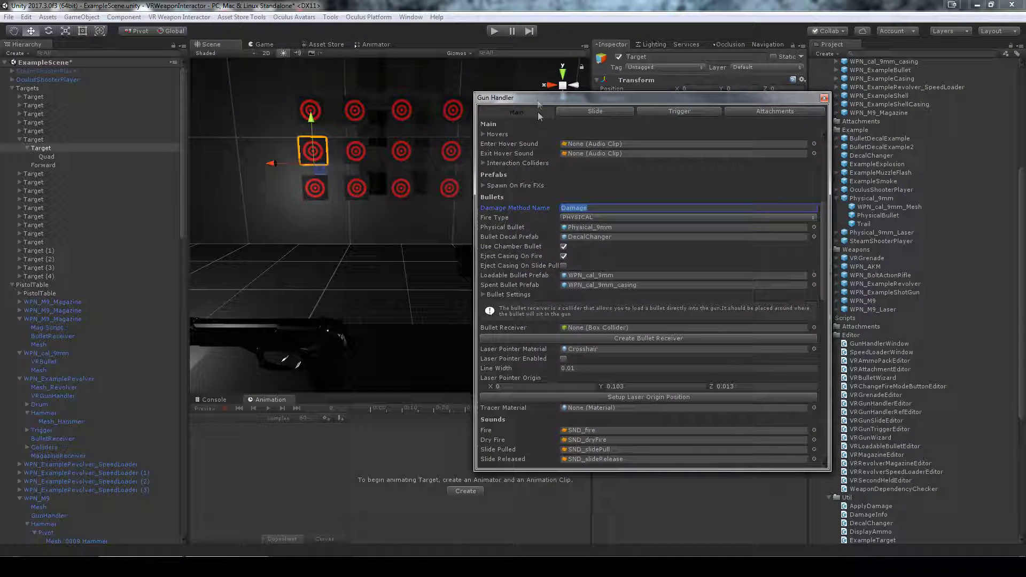
pyautogui.click(588, 207)
pyautogui.moveTo(588, 208); pyautogui.dragTo(509, 199)
pyautogui.write('ApplyDamage')
pyautogui.press('Return')
pyautogui.hotkey('ctrl', 'z')
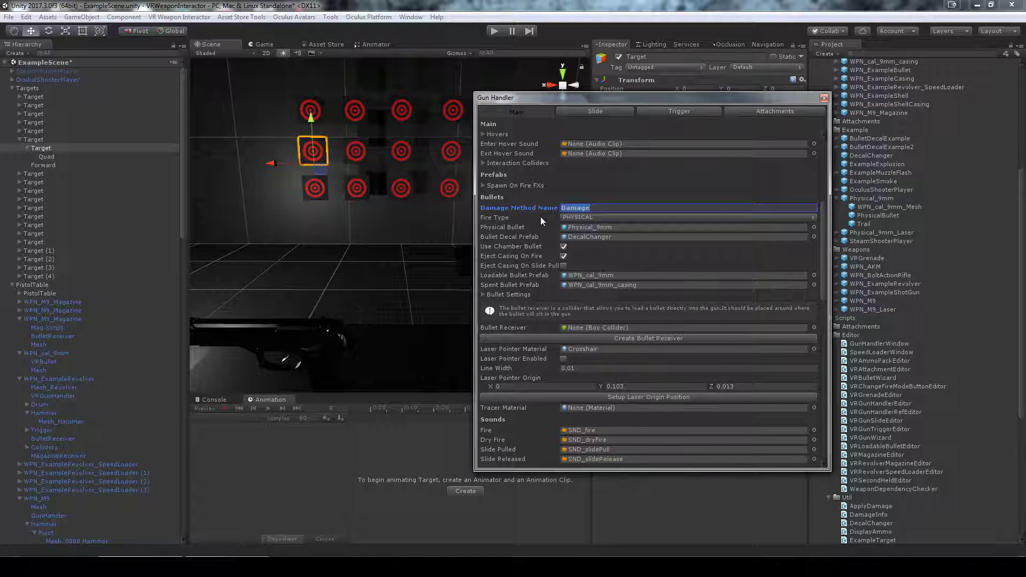
# Set the gun's Damage Method Name to DamageLaser in the Gun Handler.
pyautogui.moveTo(567, 97); pyautogui.dragTo(610, 125)
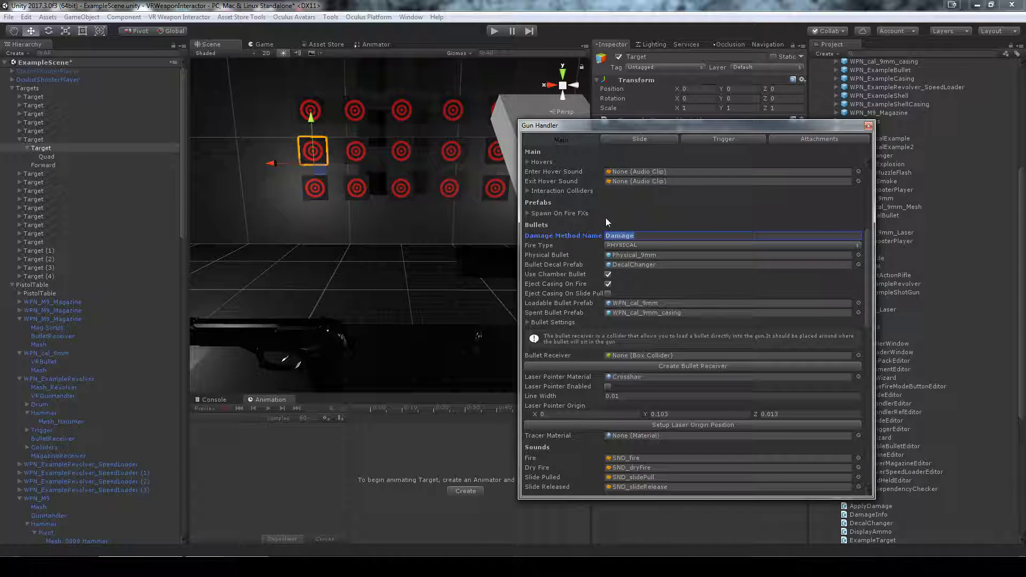
pyautogui.click(645, 236)
pyautogui.write('Las')
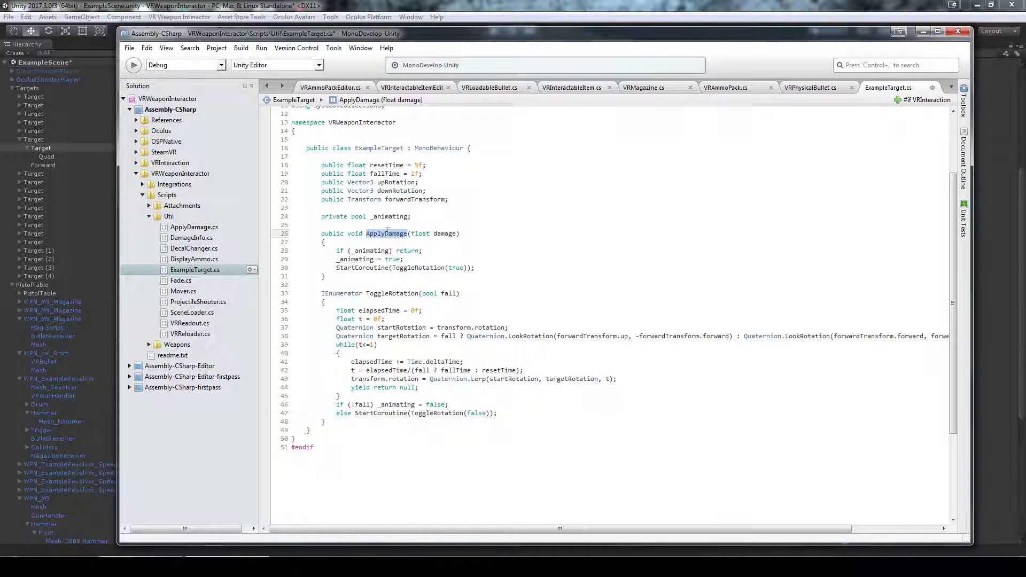
# Rename the ApplyDamage method in ExampleTarget.cs back to Damage.
pyautogui.write('Damage(flo')
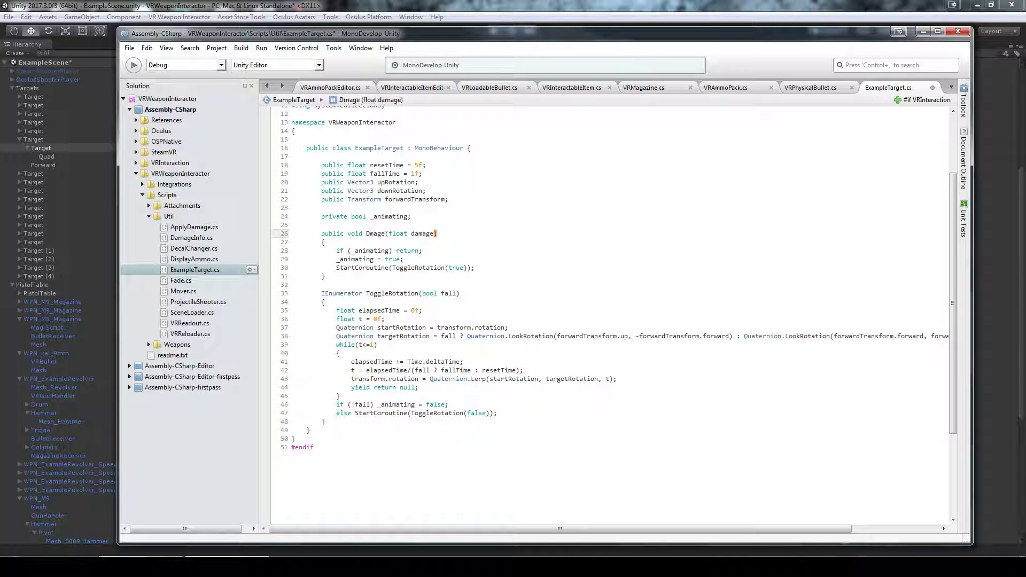
pyautogui.write('a')
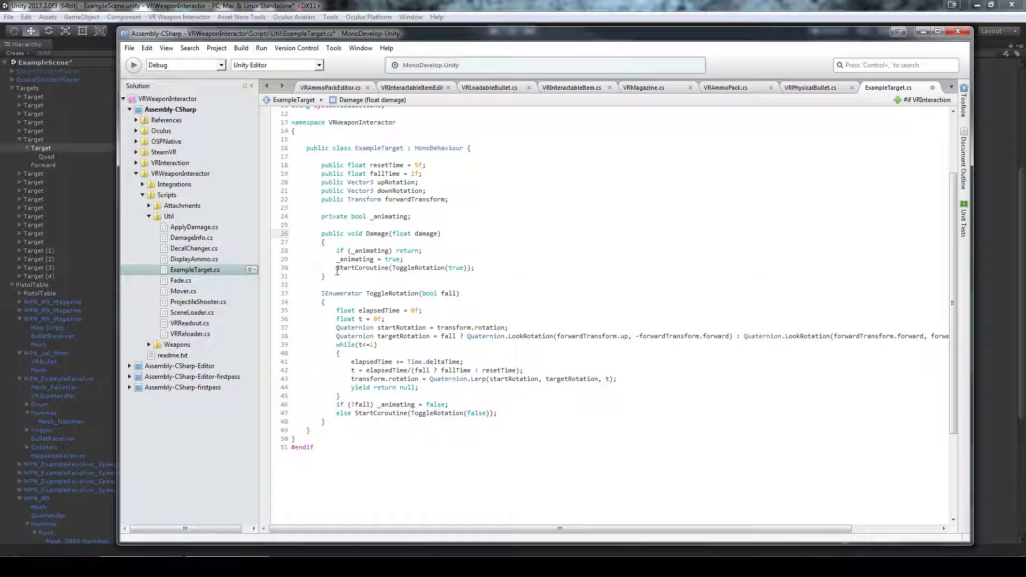
# Duplicate the Damage method directly below itself in ExampleTarget.cs, name the copy DamageLaser, and compare it with the Gun Handler's Damage Method Name.
pyautogui.moveTo(326, 276); pyautogui.dragTo(320, 233)
pyautogui.hotkey('ctrl', 'c')
pyautogui.click(348, 276)
pyautogui.press('Return')
pyautogui.press('Return')
pyautogui.hotkey('ctrl', 'v')
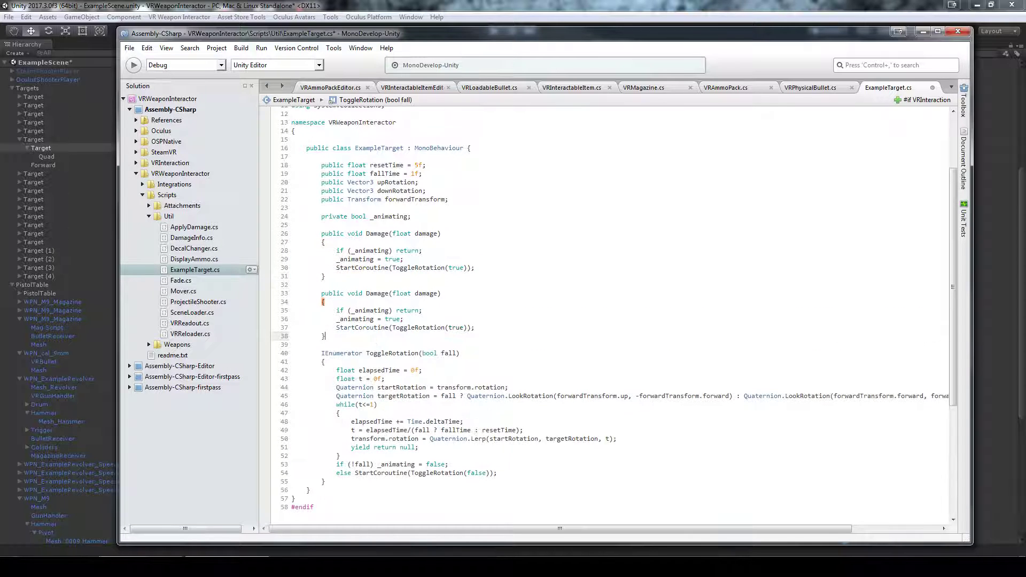
pyautogui.click(389, 294)
pyautogui.write('Laser')
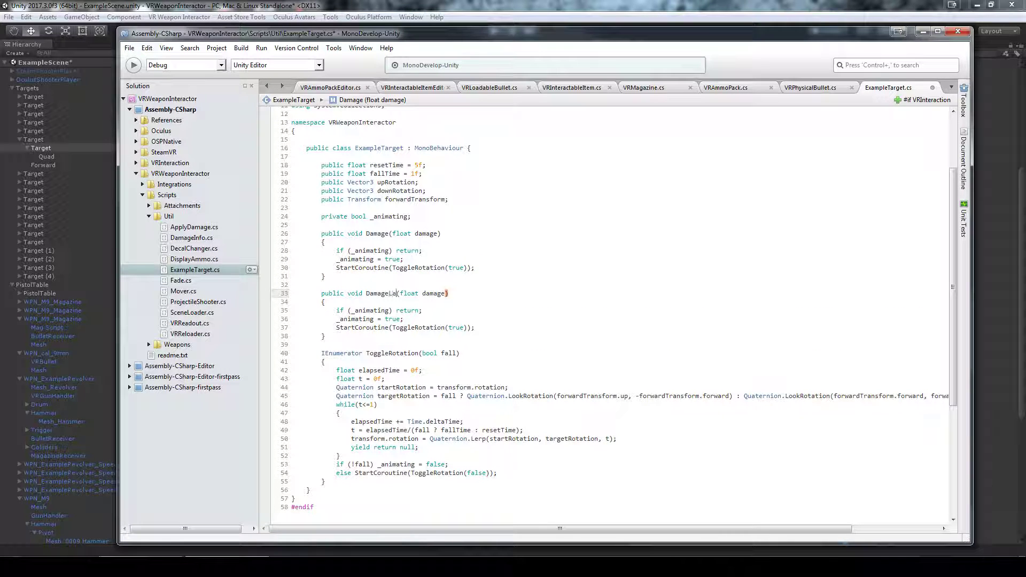
pyautogui.press('Down')
pyautogui.hotkey('ctrl', 's')
pyautogui.hotkey('alt', 'Tab')
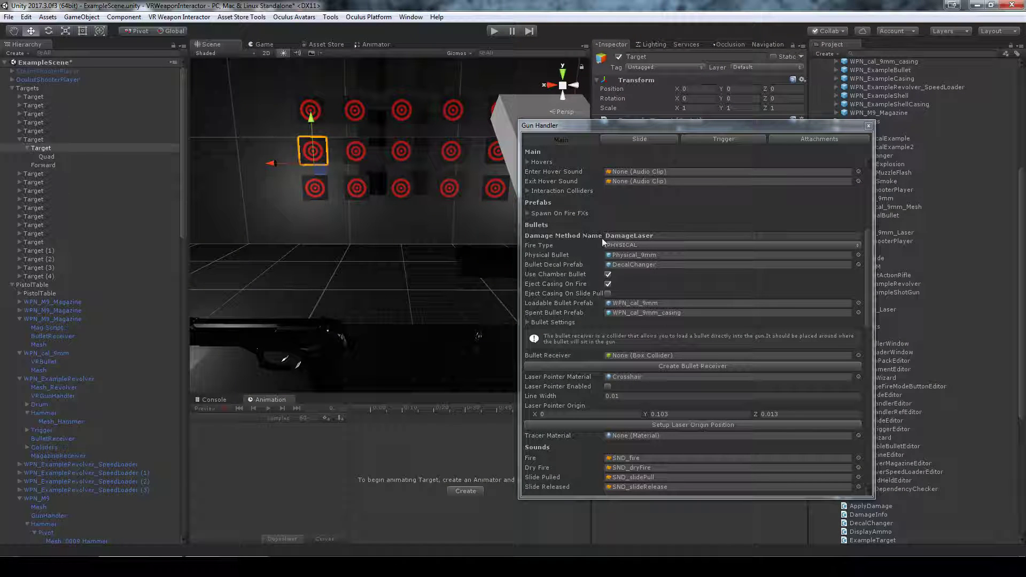
pyautogui.hotkey('alt', 'Tab')
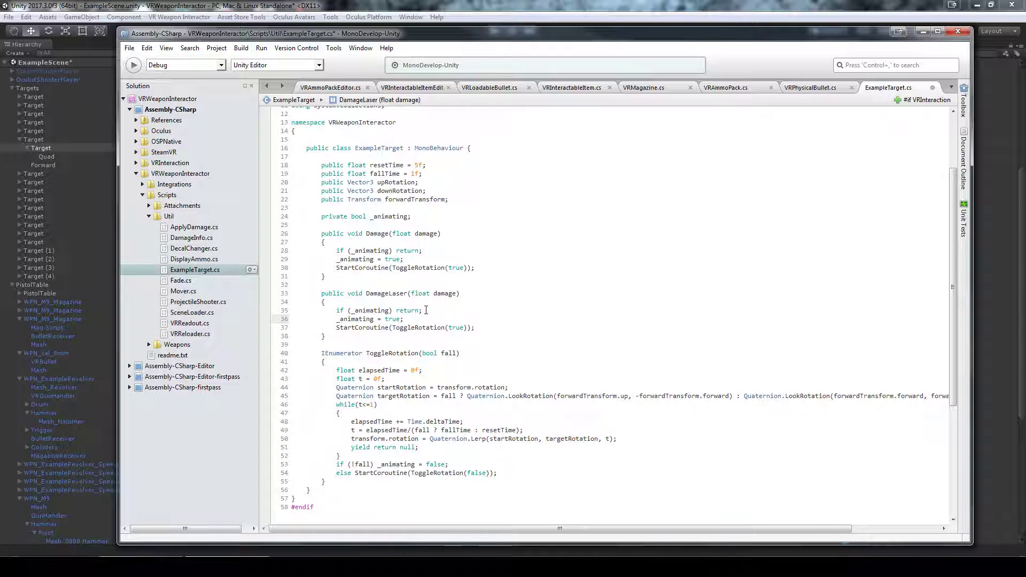
# Delete the DamageLaser method from ExampleTarget.cs and save the script.
pyautogui.moveTo(331, 340); pyautogui.dragTo(276, 288)
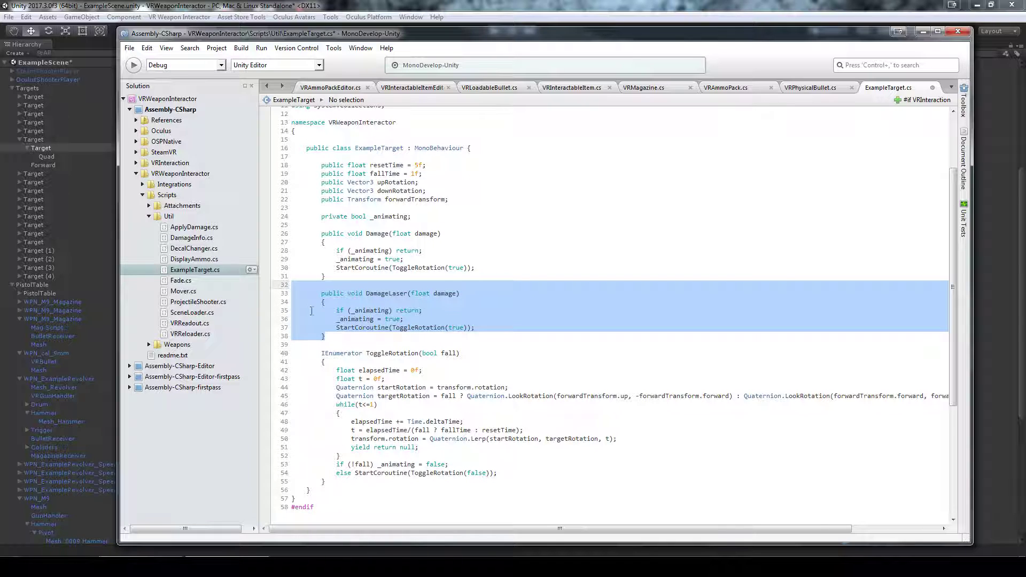
pyautogui.press('Delete')
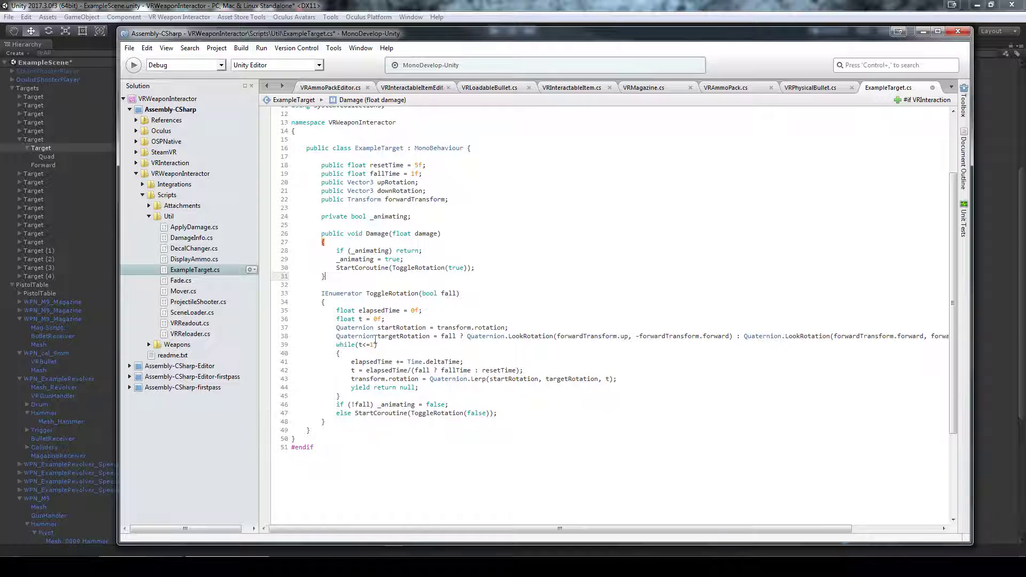
pyautogui.hotkey('ctrl', 's')
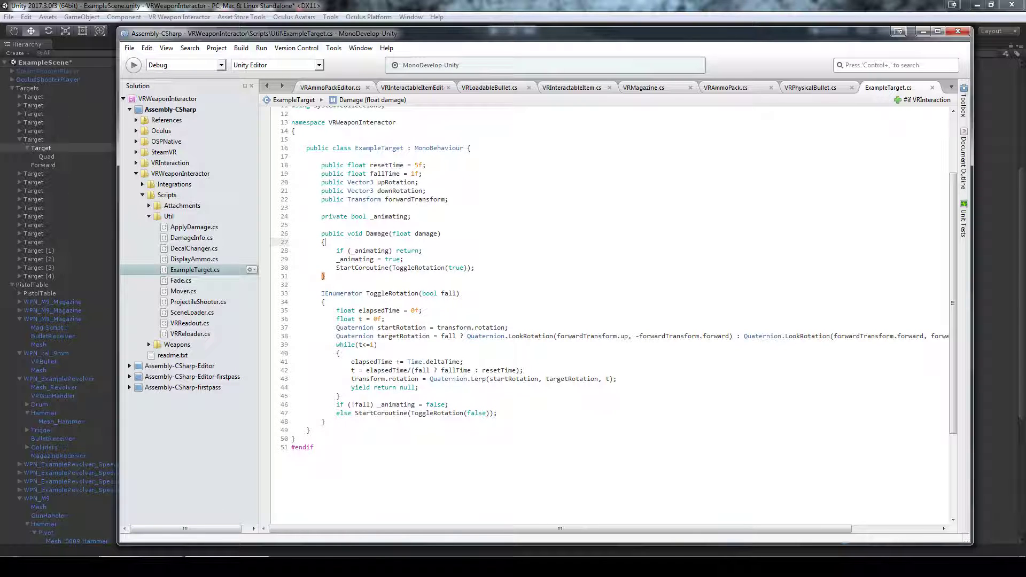
# Switch to Unity and set the gun's Damage Method Name back to Damage.
pyautogui.hotkey('alt', 'Tab')
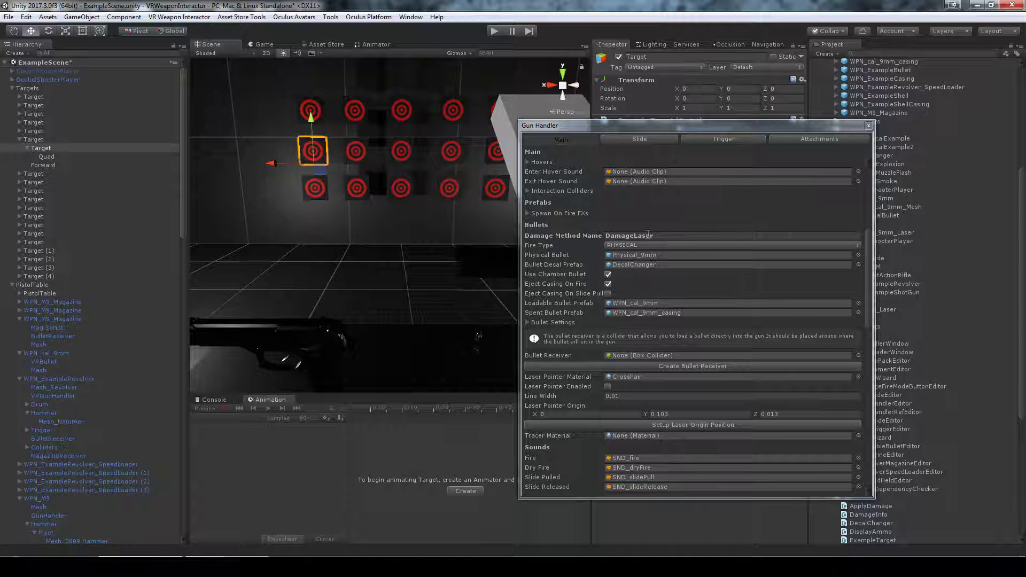
pyautogui.click(659, 235)
pyautogui.doubleClick(668, 236)
pyautogui.click(668, 236)
pyautogui.press('BackSpace')
pyautogui.press('BackSpace')
pyautogui.press('BackSpace')
pyautogui.press('BackSpace')
pyautogui.press('BackSpace')
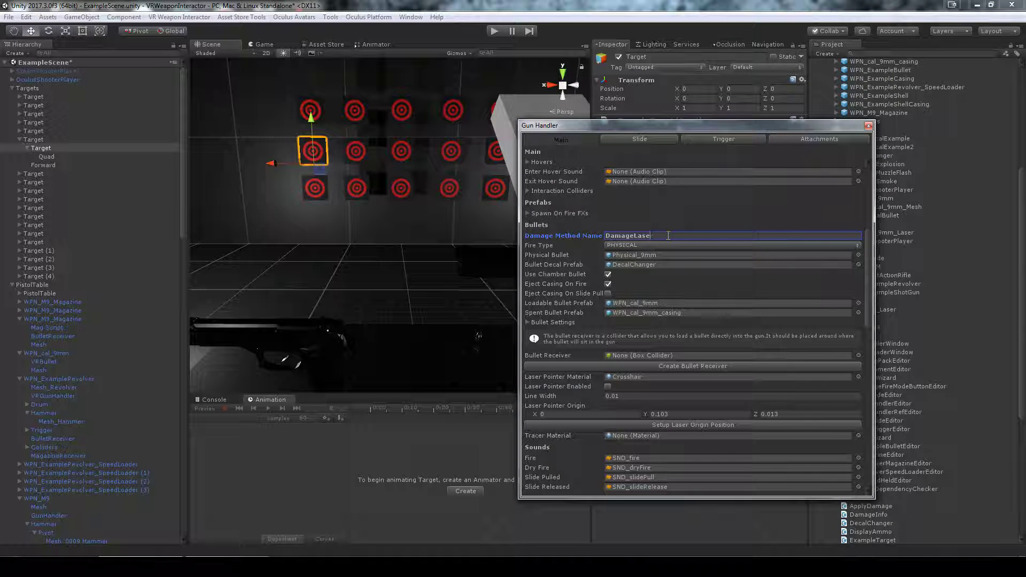
pyautogui.press('Return')
# Set the gun's Fire Type to RAYCAST in the Bullets settings.
pyautogui.click(572, 245)
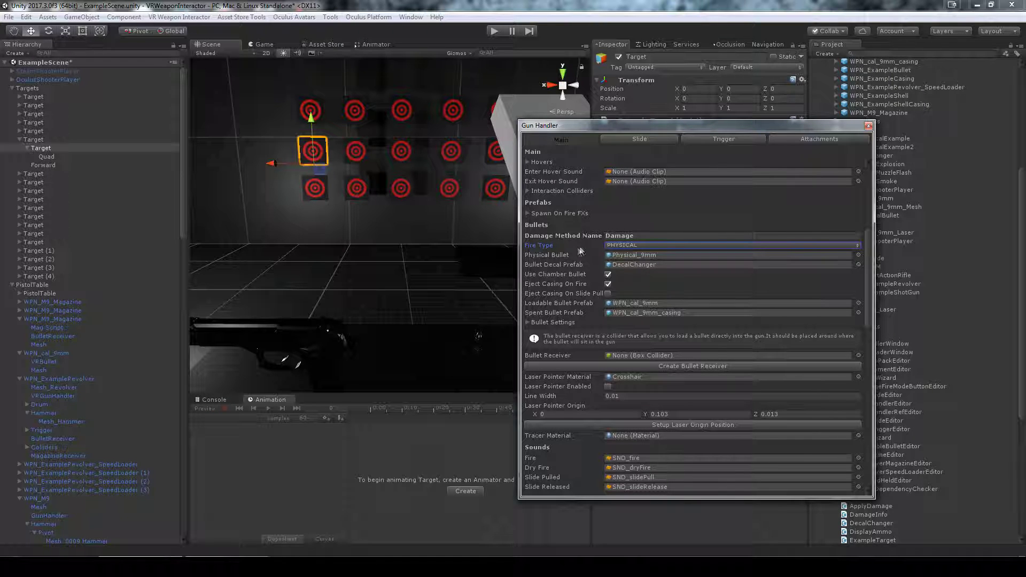
pyautogui.moveTo(450, 287)
pyautogui.mouseDown(button='right')
pyautogui.moveTo(453, 298)
pyautogui.moveTo(430, 292)
pyautogui.mouseUp(button='right')
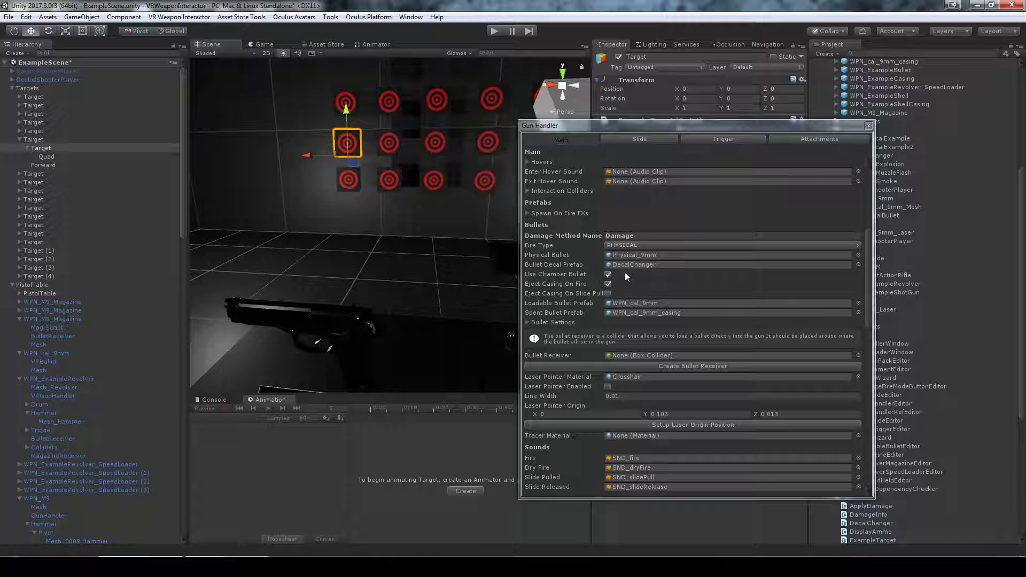
pyautogui.click(617, 245)
pyautogui.click(628, 267)
# Review the Weapon Firing settings and check the Damage Raycast Layers entry in the Gun Handler.
pyautogui.moveTo(349, 299); pyautogui.dragTo(294, 294, button='right')
pyautogui.moveTo(366, 298); pyautogui.dragTo(237, 207, button='right')
pyautogui.scroll(8, 624, 252)
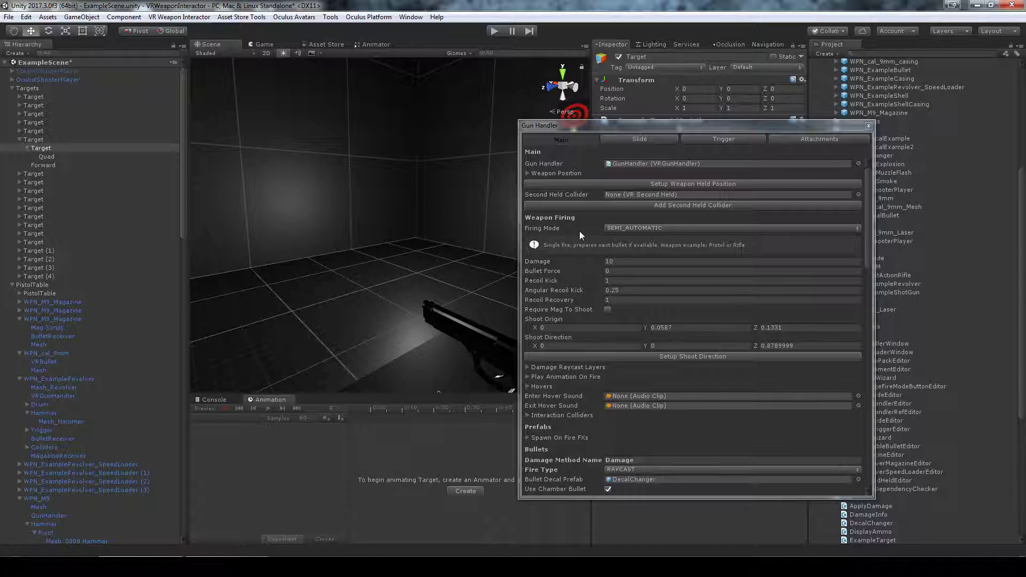
pyautogui.scroll(-8, 547, 293)
pyautogui.scroll(-1, 635, 362)
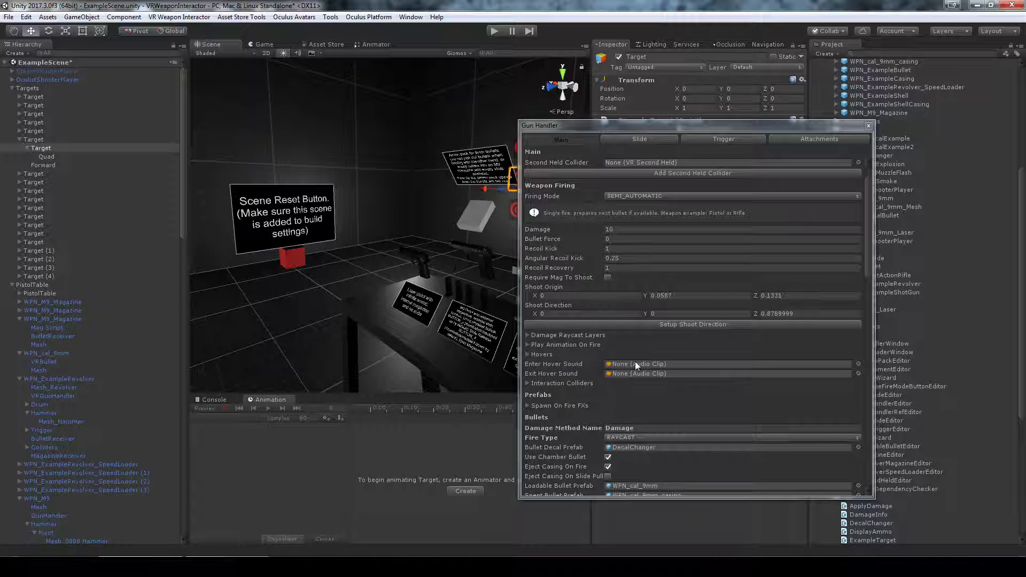
pyautogui.click(556, 335)
pyautogui.click(527, 337)
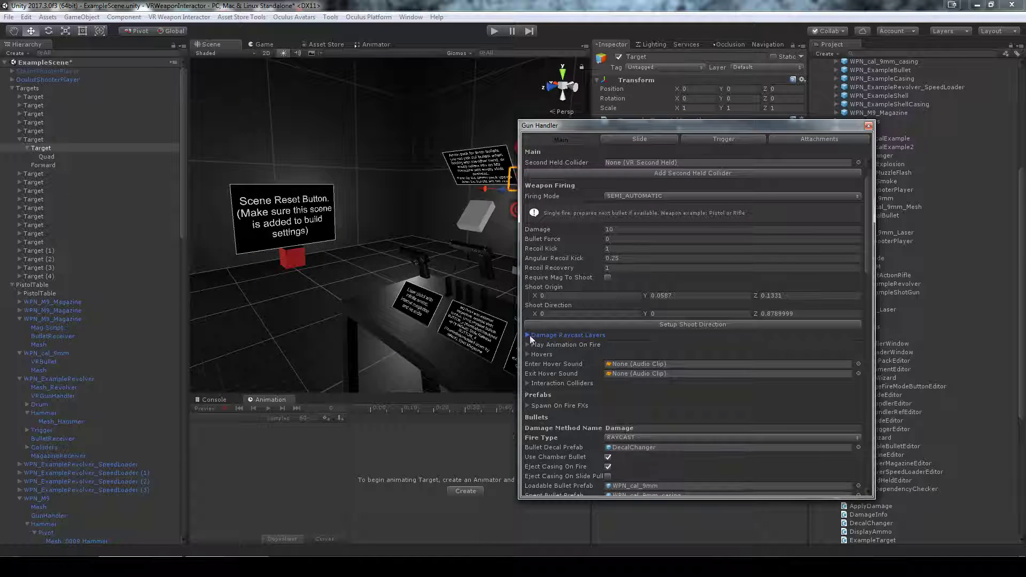
pyautogui.moveTo(331, 246); pyautogui.dragTo(432, 278, button='right')
pyautogui.scroll(-6, 588, 301)
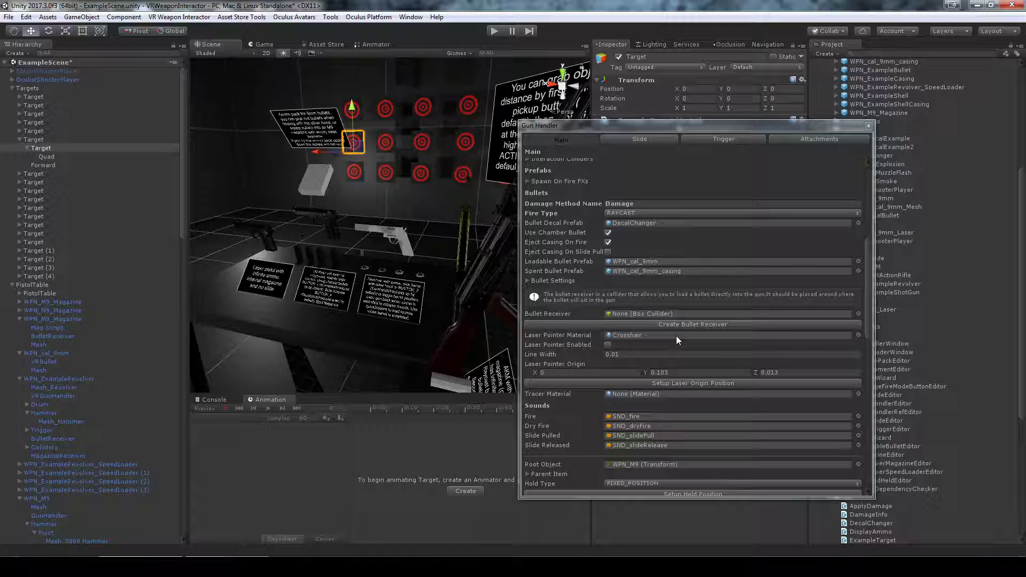
# Locate the prefab assigned as the gun's Bullet Decal Prefab and show the DecalChanger prefab's components.
pyautogui.click(624, 256)
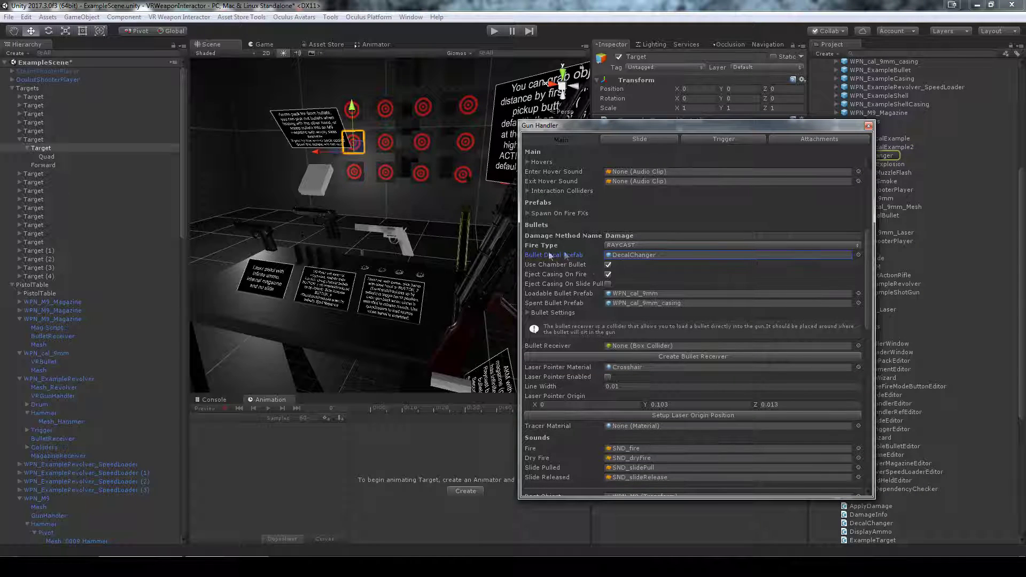
pyautogui.moveTo(642, 125); pyautogui.dragTo(544, 168)
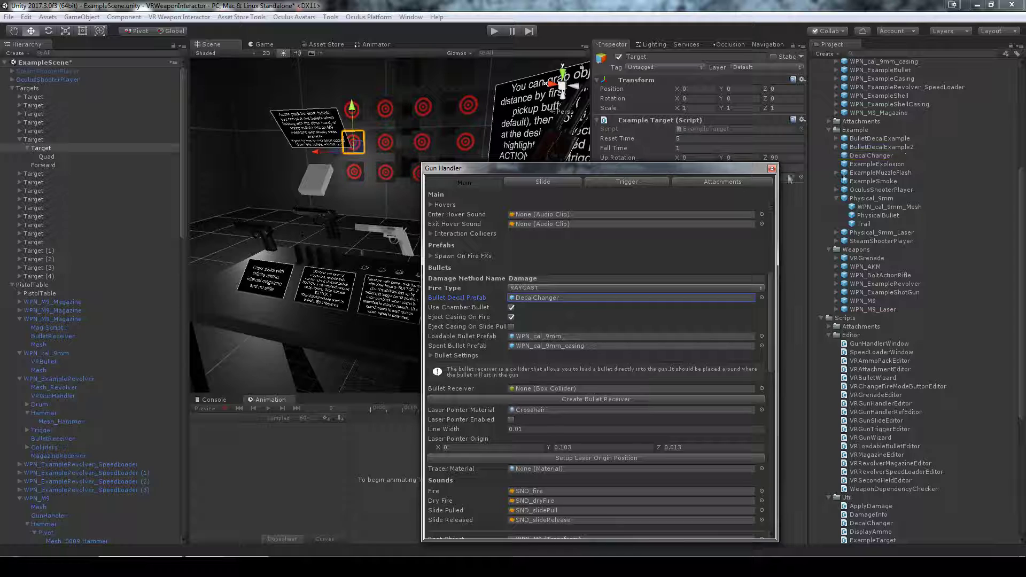
pyautogui.click(874, 155)
pyautogui.moveTo(699, 172); pyautogui.dragTo(466, 134)
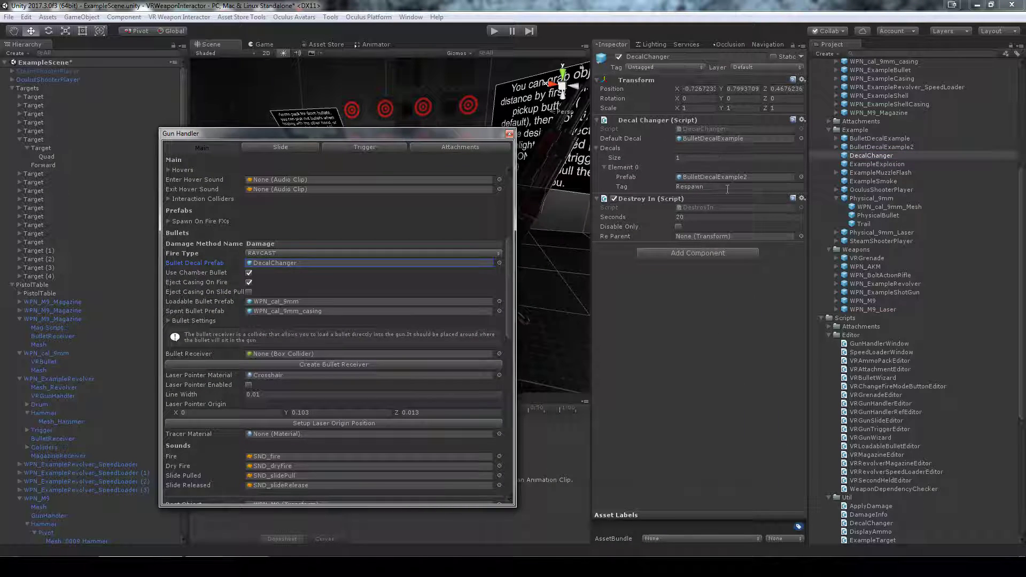
# Examine the Decal Changer's default decal and the prefab and tag assigned to its Element 0 decal.
pyautogui.click(698, 188)
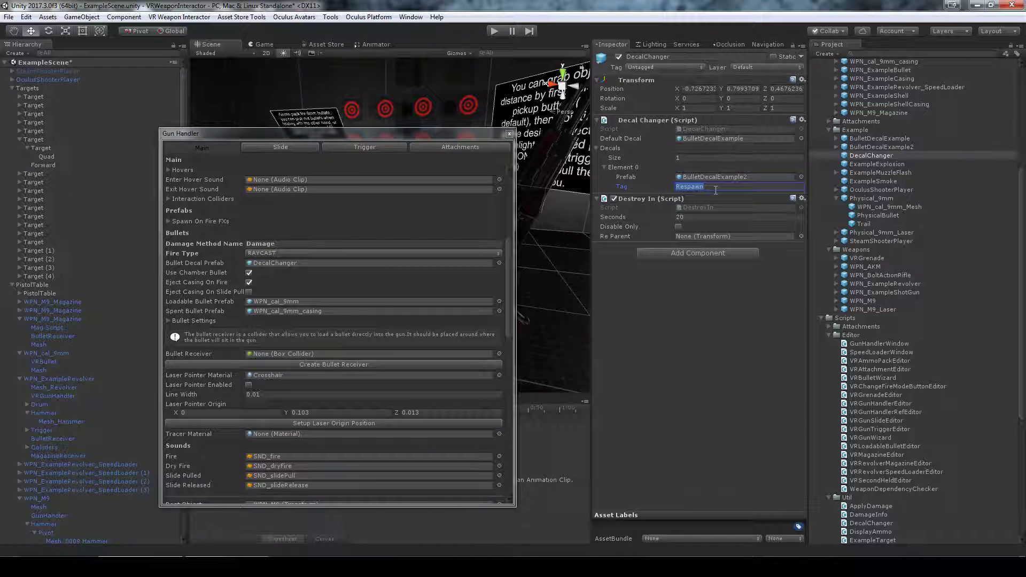
pyautogui.click(701, 176)
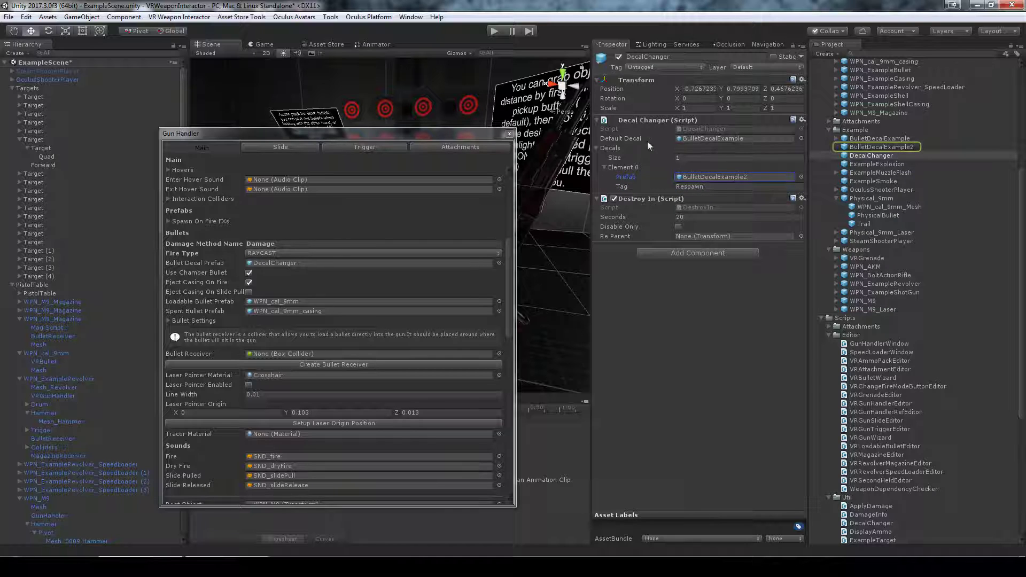
pyautogui.click(716, 140)
pyautogui.moveTo(465, 133); pyautogui.dragTo(543, 379)
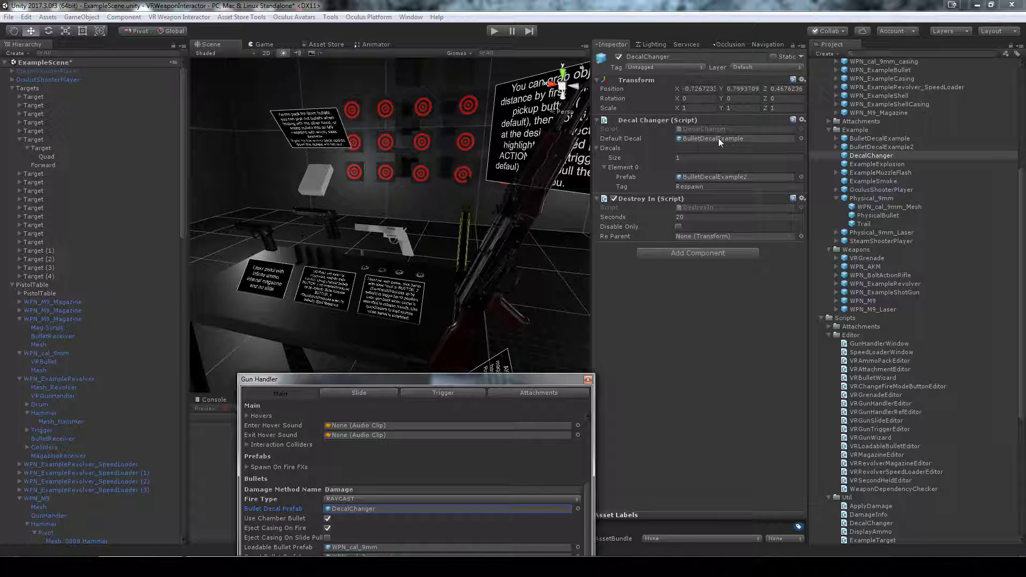
pyautogui.click(695, 186)
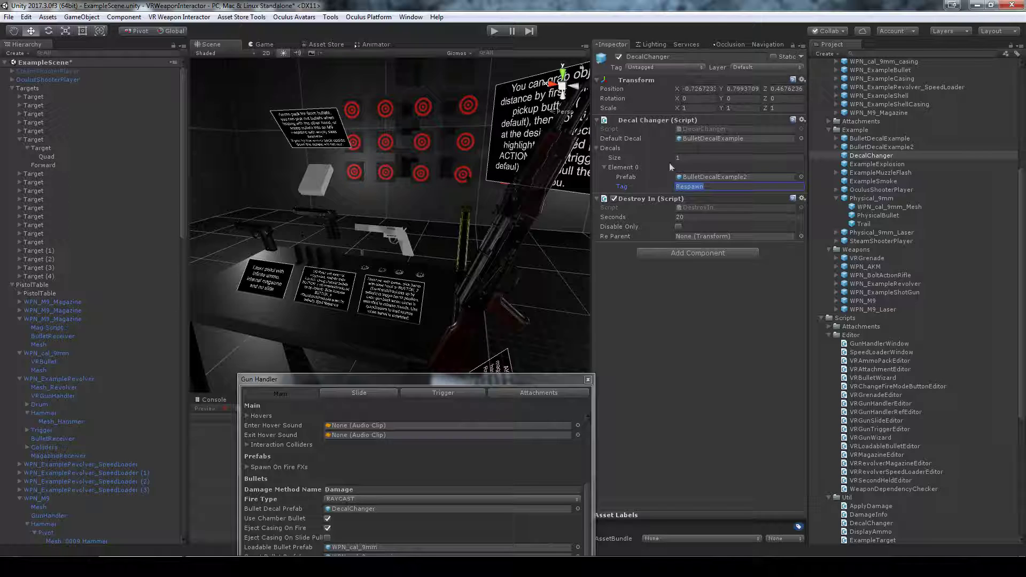
pyautogui.click(701, 178)
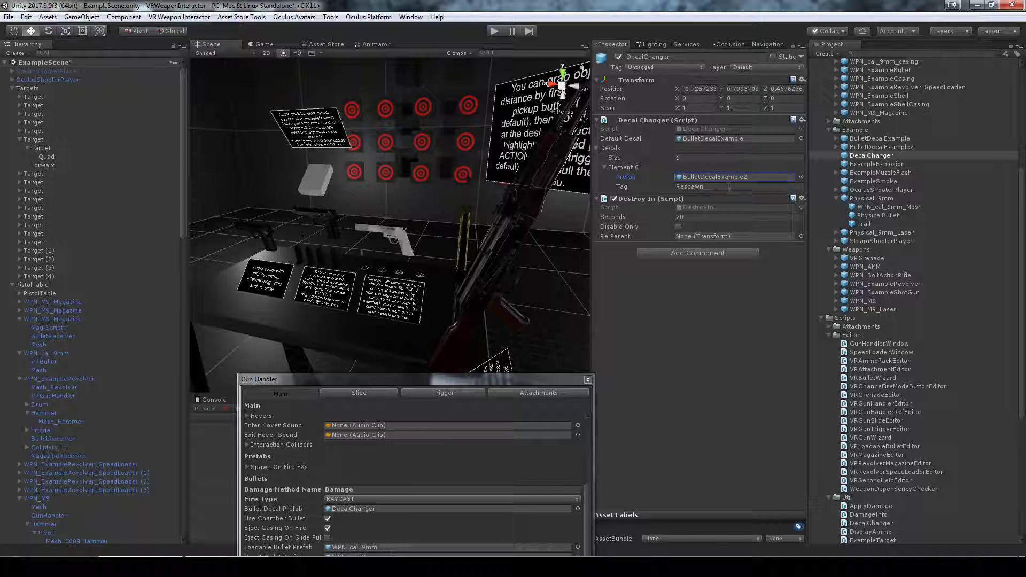
# Select the Quads of two wall targets and check the tag assigned to them against the available tags.
pyautogui.moveTo(535, 123); pyautogui.dragTo(323, 101, button='right')
pyautogui.moveTo(395, 171); pyautogui.dragTo(431, 187, button='right')
pyautogui.click(442, 123)
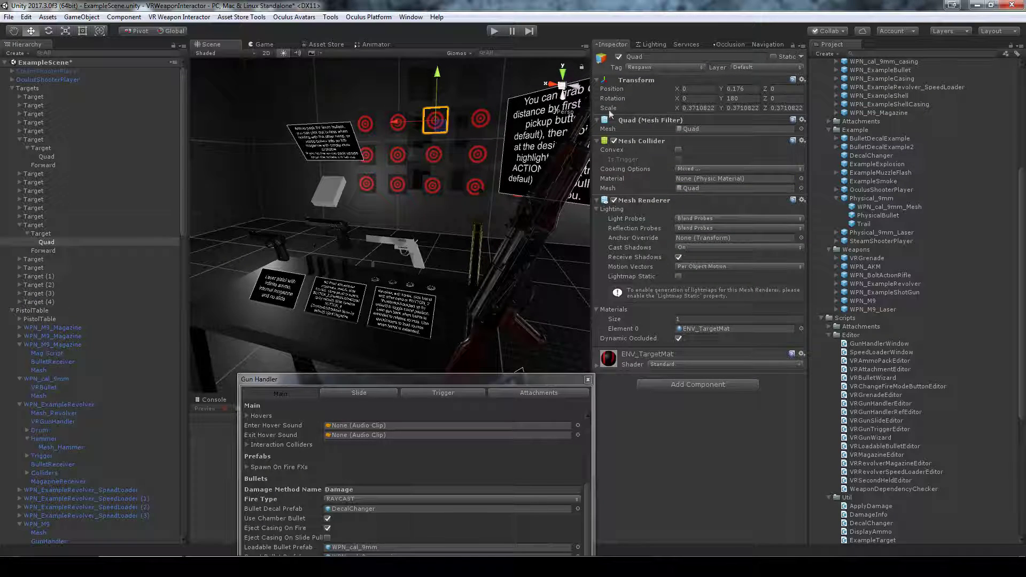
pyautogui.moveTo(441, 122); pyautogui.dragTo(528, 82, button='right')
pyautogui.click(645, 68)
pyautogui.click(652, 87)
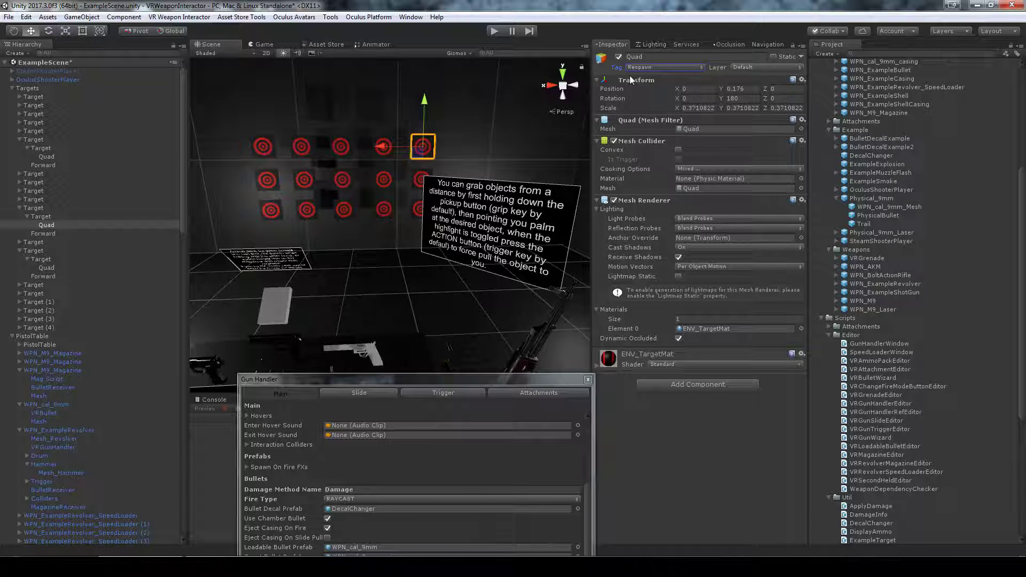
pyautogui.click(635, 69)
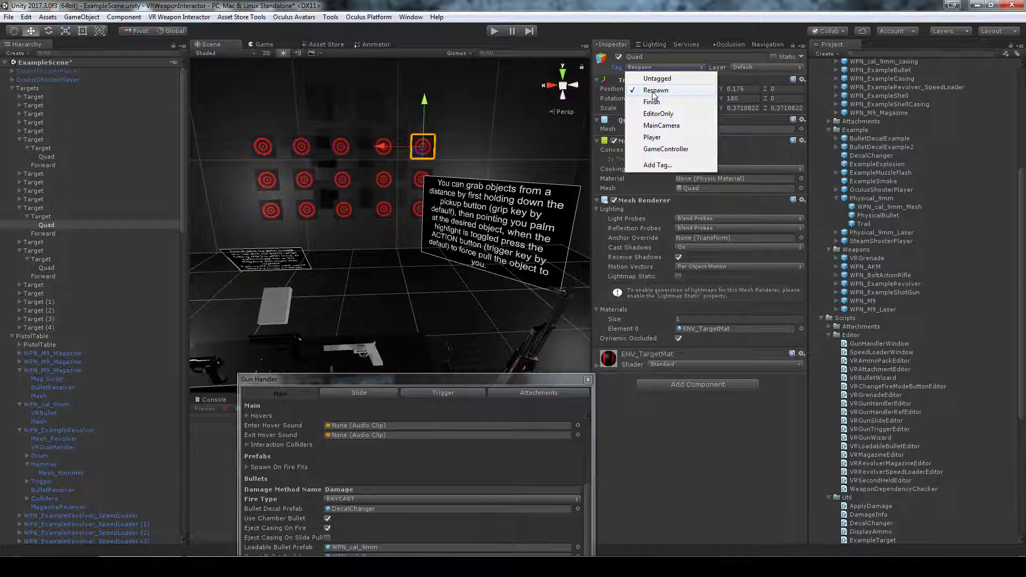
pyautogui.click(626, 71)
pyautogui.keyDown('alt'); pyautogui.moveTo(417, 231); pyautogui.dragTo(427, 225); pyautogui.keyUp('alt')
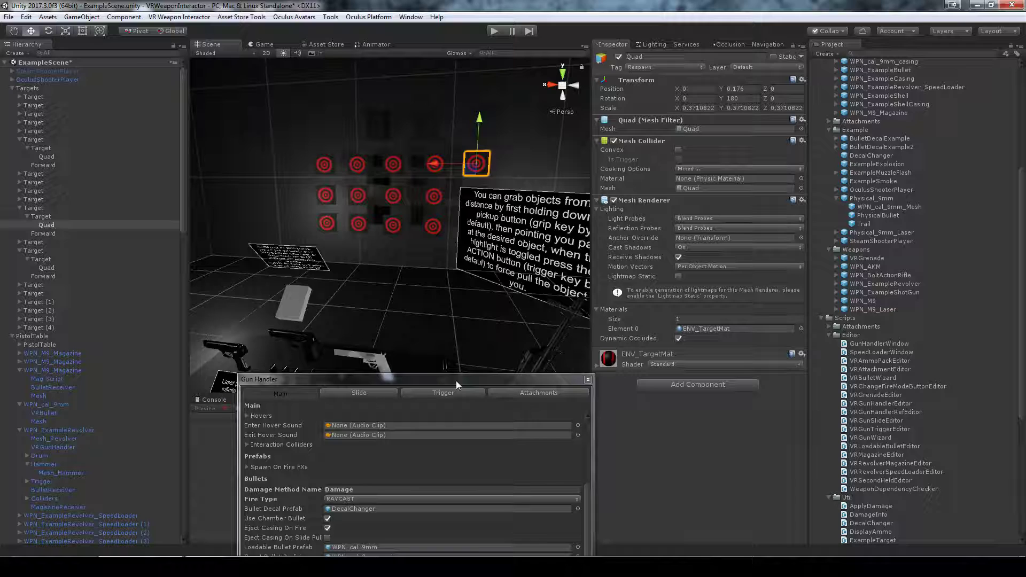
# Check the DecalChanger's Element 0 tag and prefab, and show the components of the BulletDecalExample and BulletDecalExample2 prefabs.
pyautogui.moveTo(457, 381); pyautogui.dragTo(548, 175)
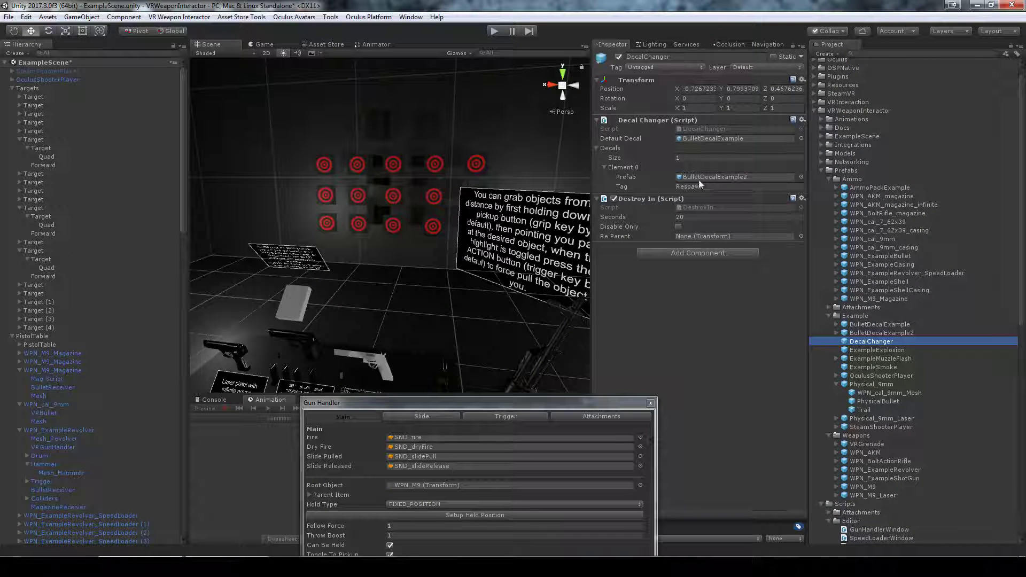
pyautogui.click(710, 196)
pyautogui.click(695, 186)
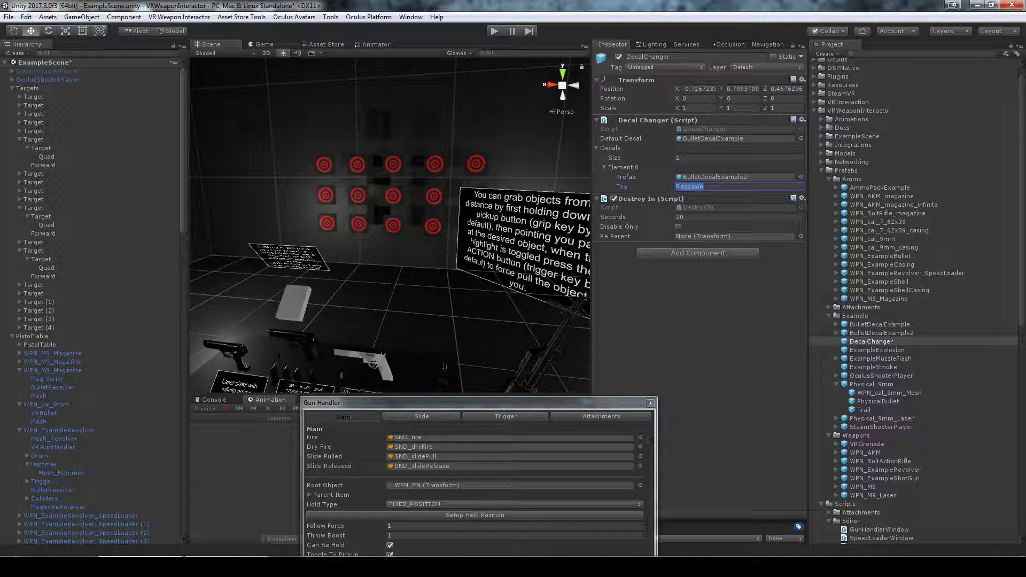
pyautogui.click(731, 178)
pyautogui.click(898, 325)
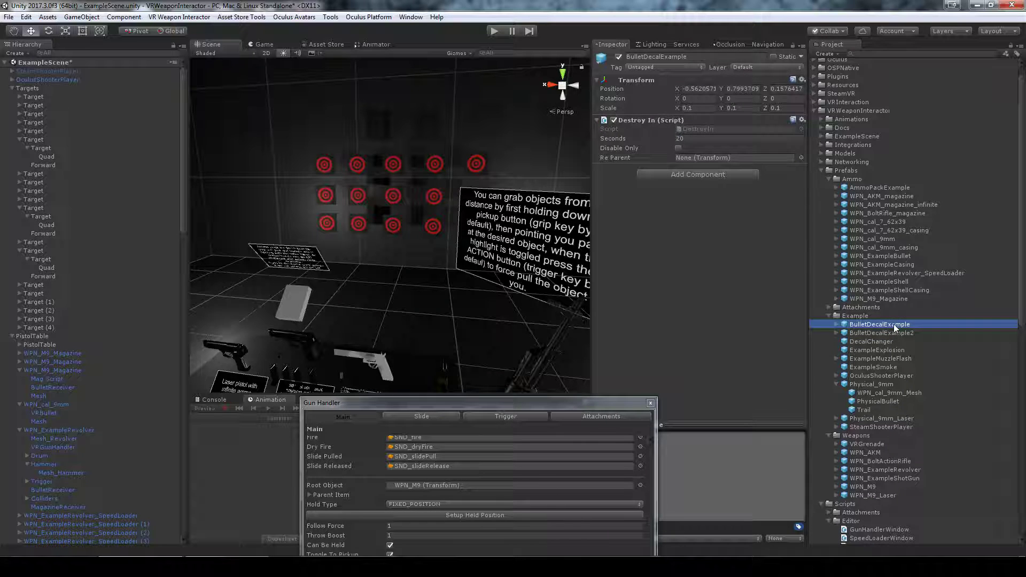
pyautogui.click(877, 332)
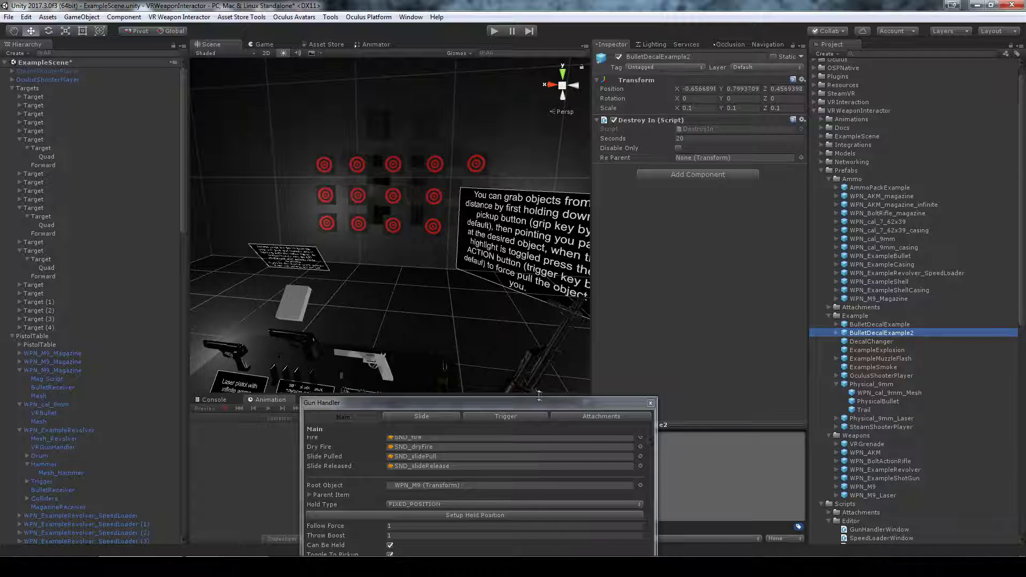
# Set the gun's Fire Type to PHYSICAL in the Gun Handler.
pyautogui.scroll(-10, 806, 320)
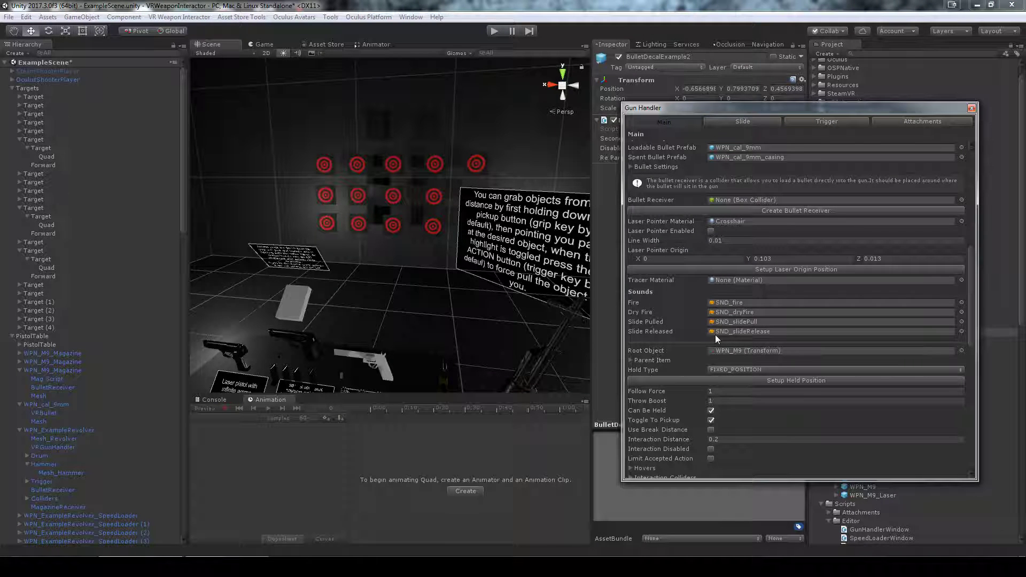
pyautogui.scroll(3, 727, 257)
pyautogui.click(738, 195)
pyautogui.click(738, 219)
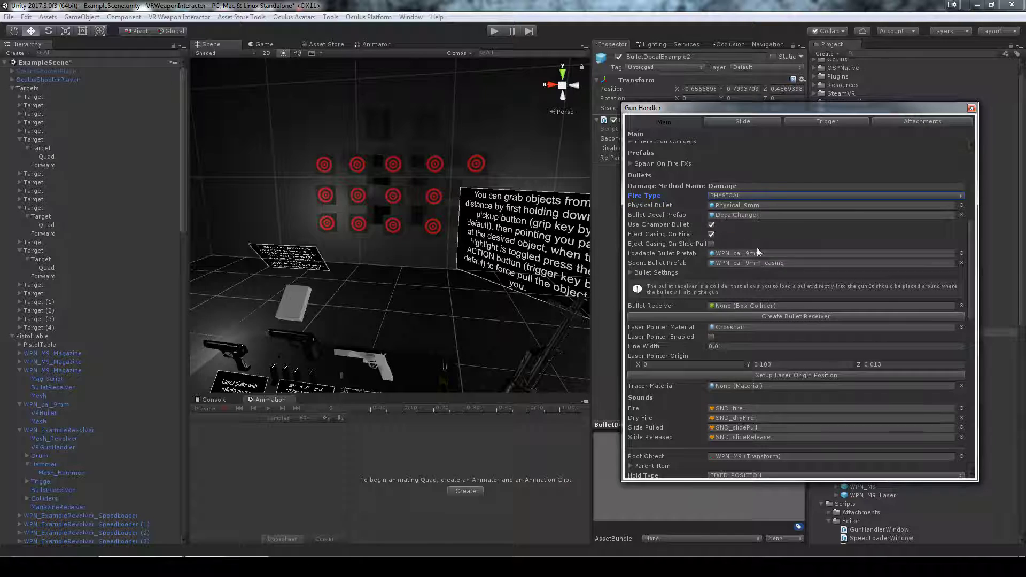
# Locate the prefab assigned as the gun's Physical Bullet and show the Physical_9mm prefab's root components.
pyautogui.click(670, 207)
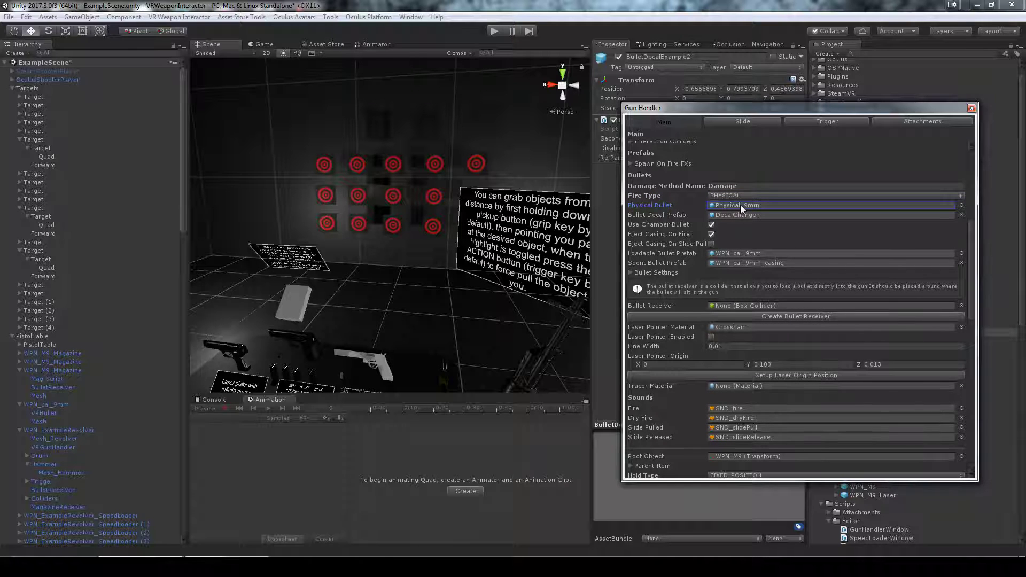
pyautogui.moveTo(777, 107); pyautogui.dragTo(776, 111)
pyautogui.moveTo(334, 190); pyautogui.dragTo(382, 460)
pyautogui.click(869, 385)
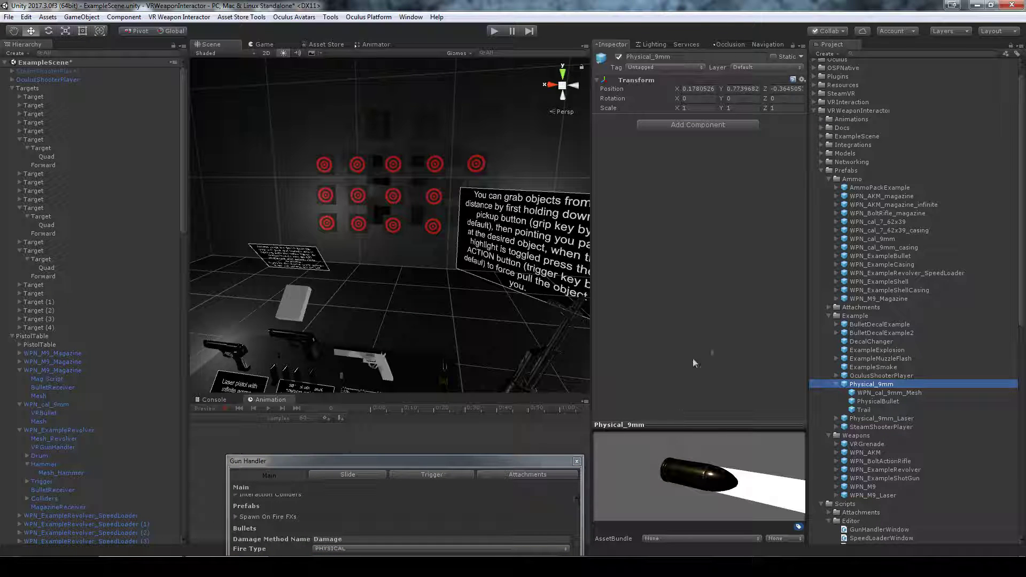
# Place an instance of the Physical_9mm prefab in the scene and frame it with its trail.
pyautogui.moveTo(873, 382); pyautogui.dragTo(522, 333)
pyautogui.scroll(-8, 443, 316)
pyautogui.keyDown('alt'); pyautogui.moveTo(369, 275); pyautogui.dragTo(521, 304); pyautogui.keyUp('alt')
pyautogui.moveTo(316, 229); pyautogui.dragTo(453, 235)
pyautogui.press('f')
pyautogui.keyDown('alt'); pyautogui.moveTo(397, 325); pyautogui.dragTo(640, 284); pyautogui.keyUp('alt')
pyautogui.scroll(5, 428, 282)
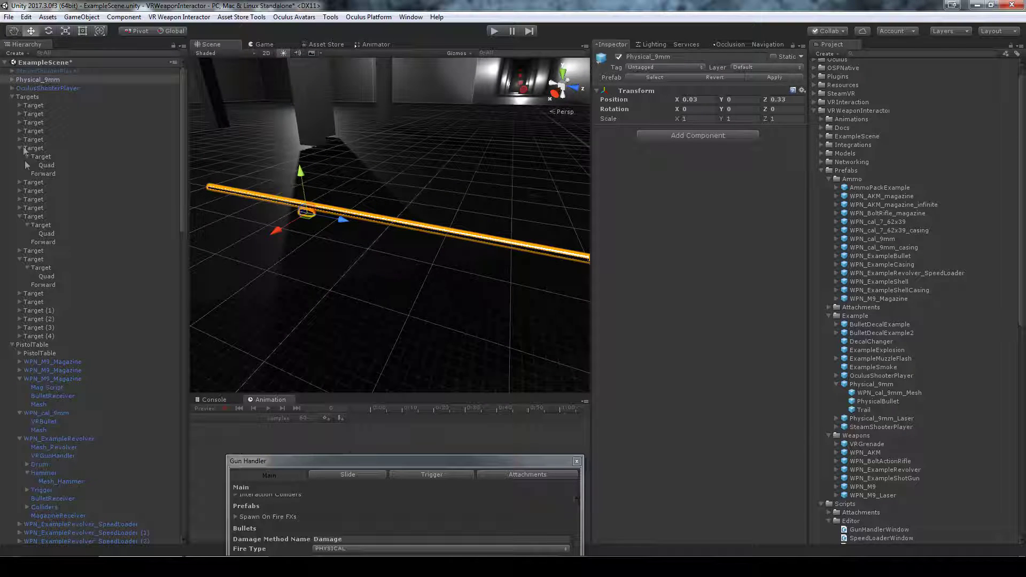
# Examine the components of the scene Physical_9mm's WPN_cal_9mm_Mesh, PhysicalBullet and Trail children.
pyautogui.click(13, 79)
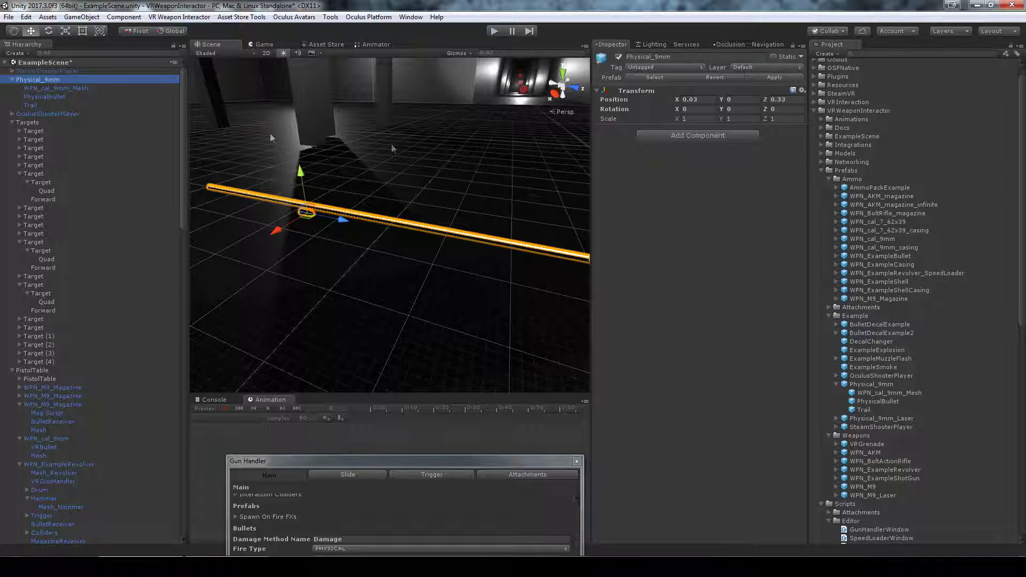
pyautogui.click(62, 88)
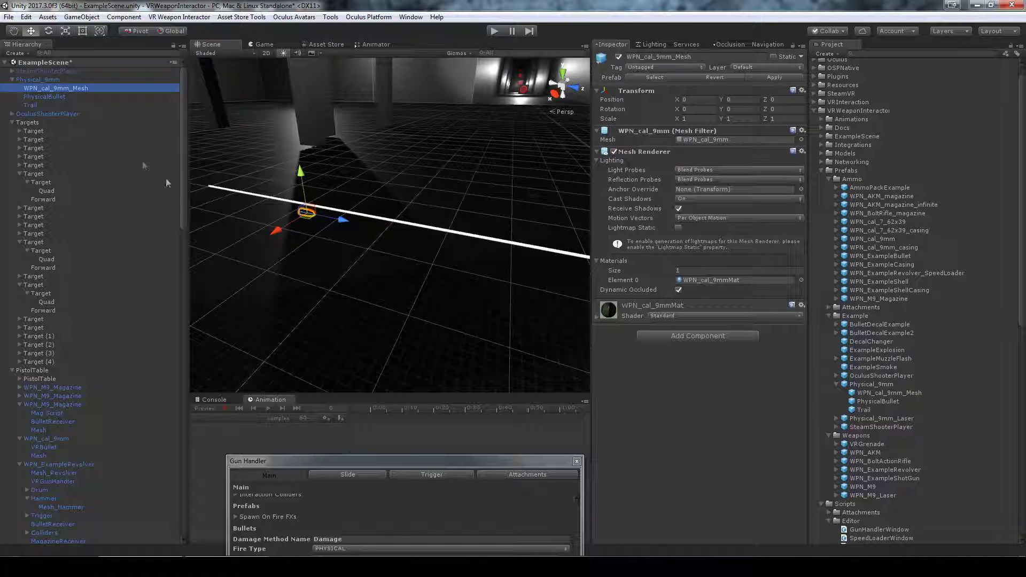
pyautogui.press('f')
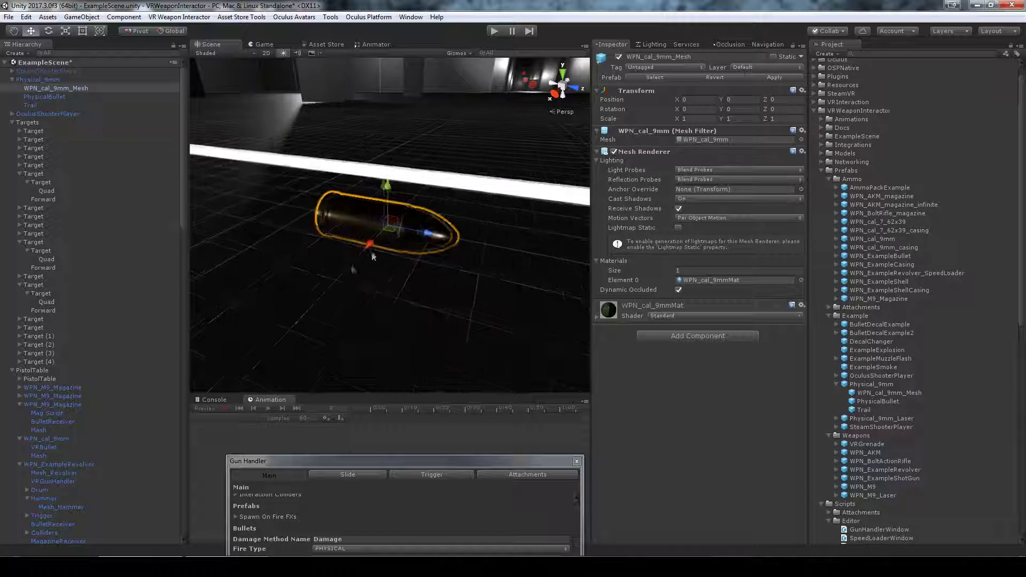
pyautogui.click(32, 97)
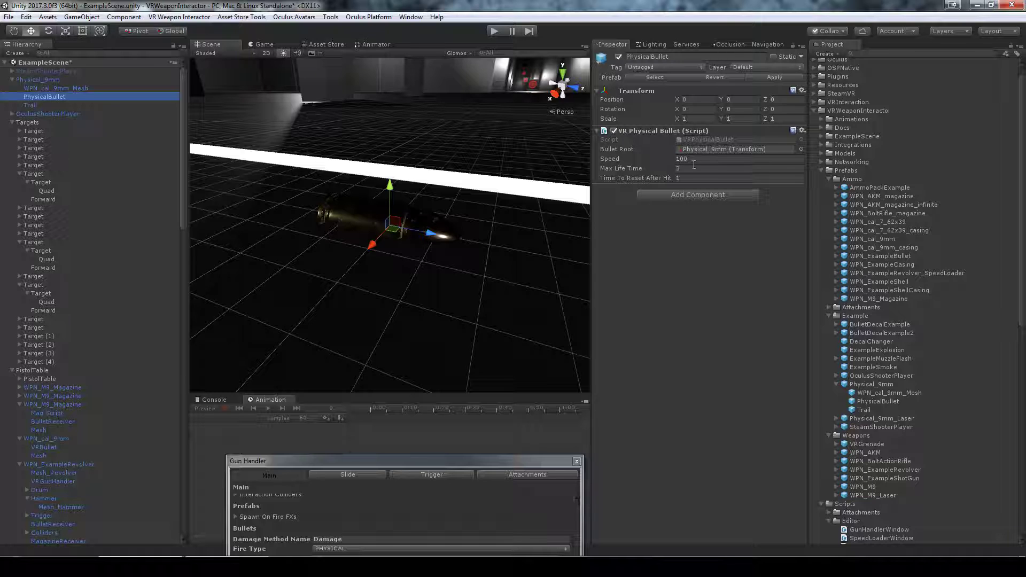
pyautogui.click(43, 105)
pyautogui.press('f')
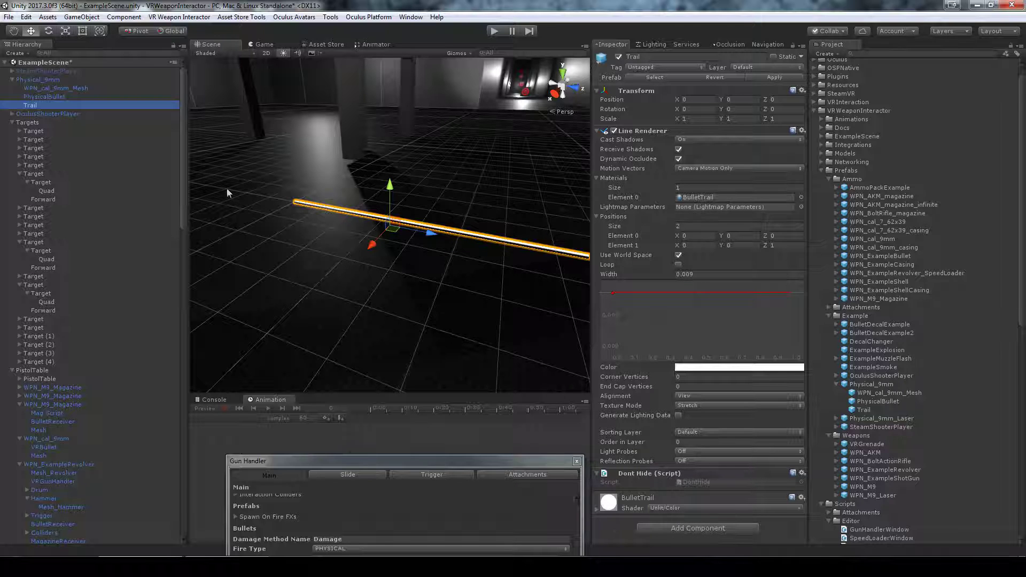
# Return to the PhysicalBullet child and frame it in the scene to compare its position with the trail.
pyautogui.click(56, 96)
pyautogui.press('w')
pyautogui.moveTo(408, 269); pyautogui.dragTo(408, 317, button='right')
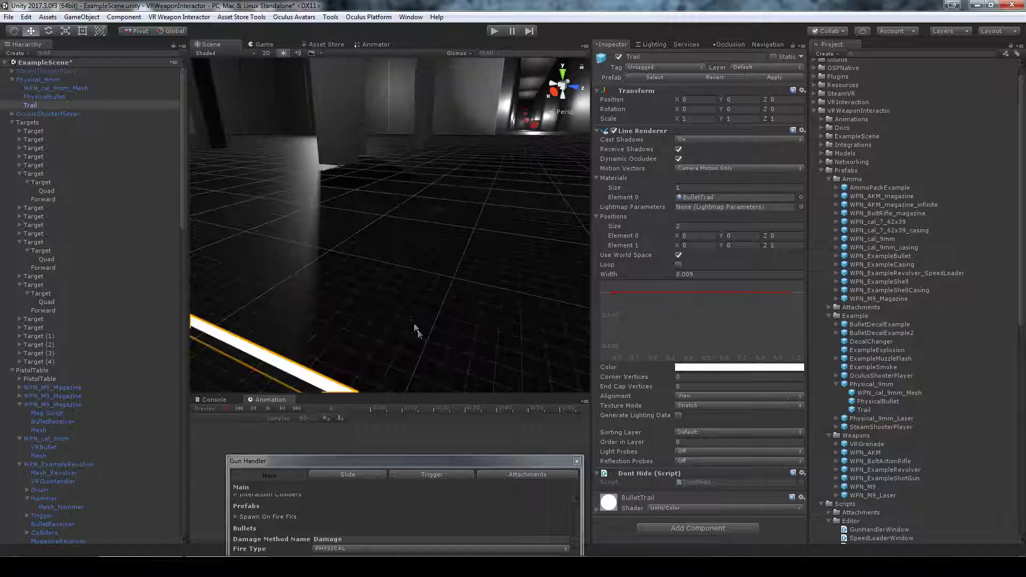
pyautogui.click(30, 98)
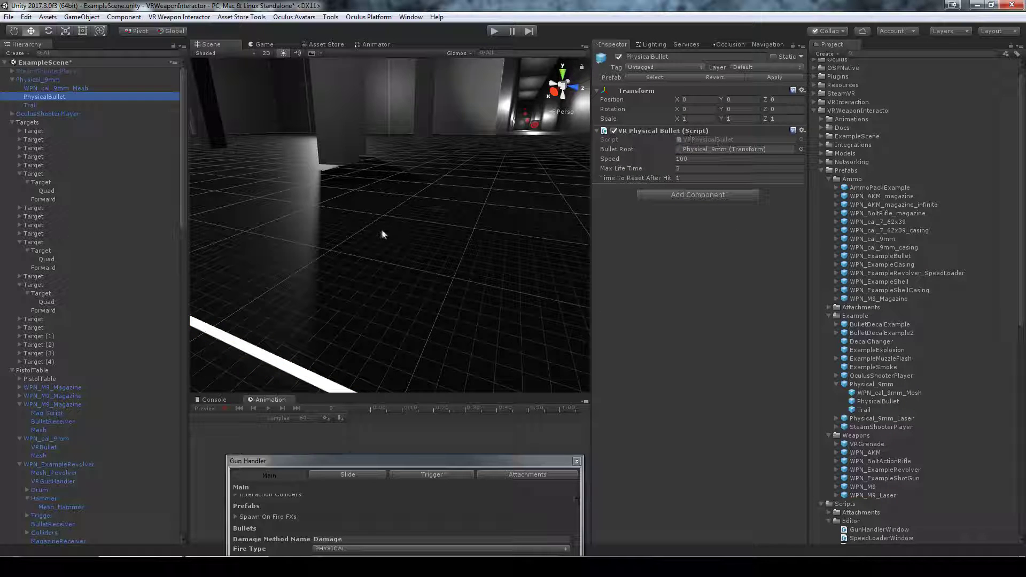
pyautogui.press('f')
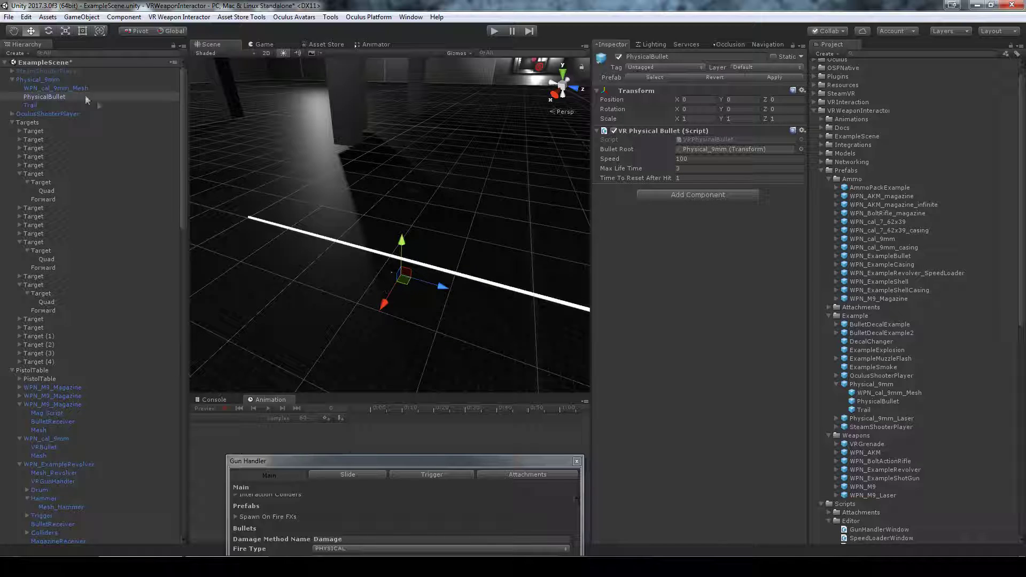
# Locate the Dont Hide script used on the Trail and read its source code.
pyautogui.click(31, 105)
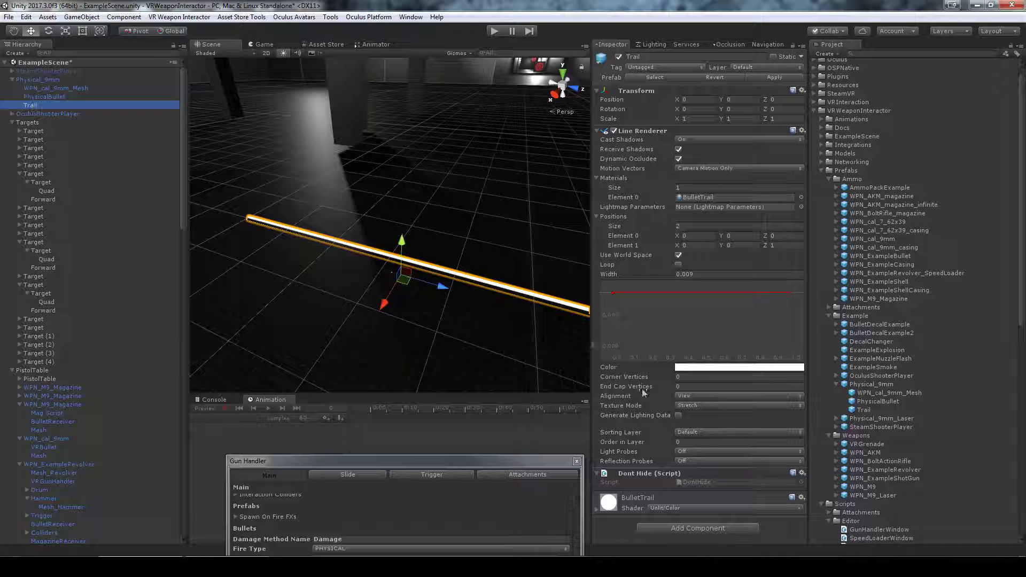
pyautogui.click(704, 482)
pyautogui.click(888, 366)
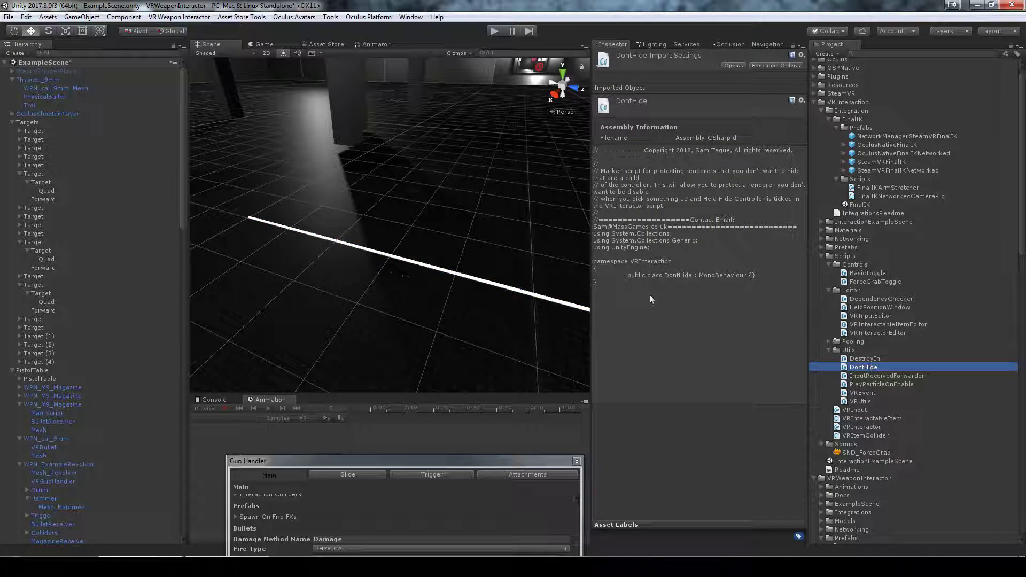
pyautogui.click(472, 363)
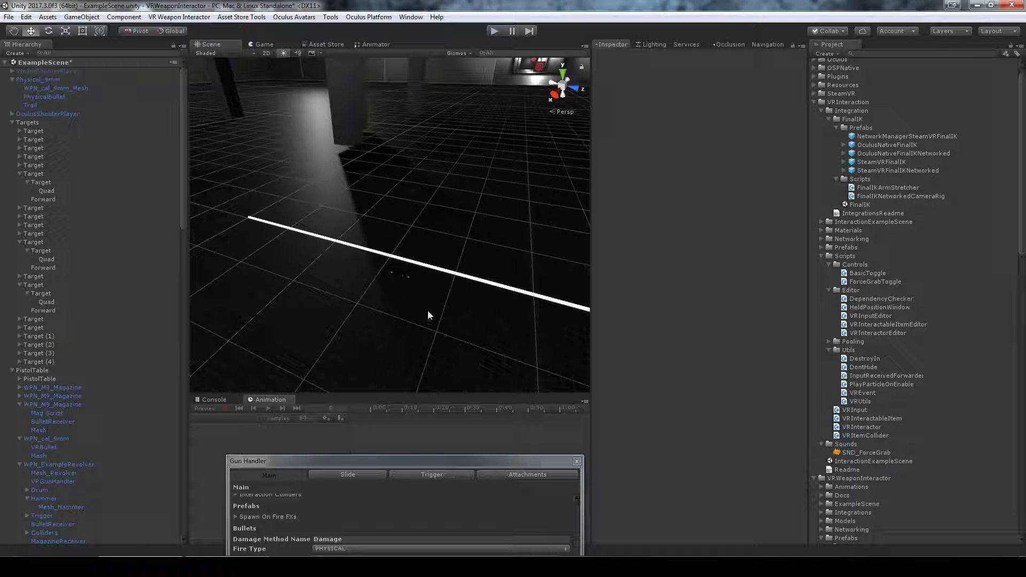
# Recheck the Trail's settings and examine the Bullet Root and Speed entries of PhysicalBullet's VR Physical Bullet script.
pyautogui.click(44, 105)
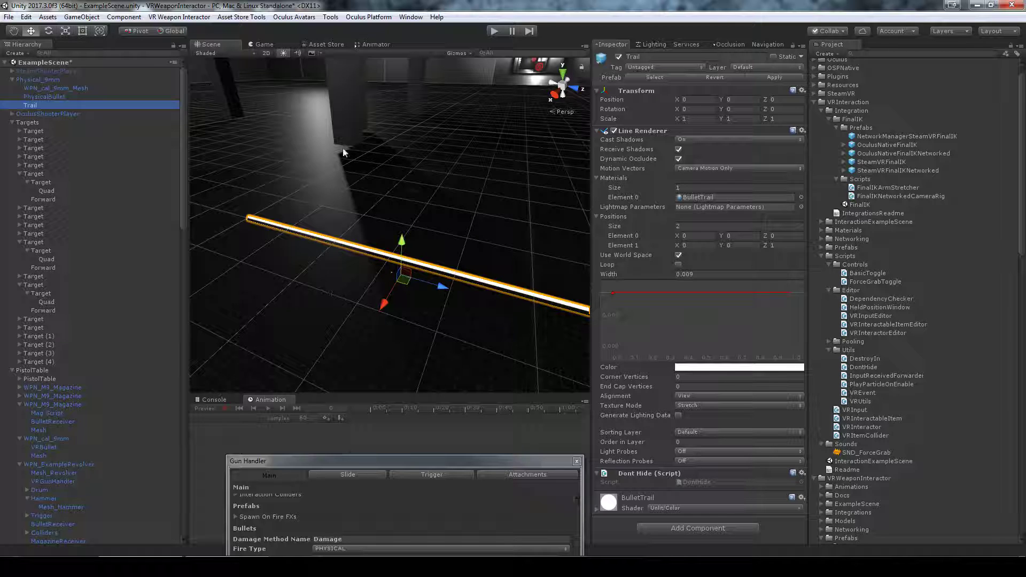
pyautogui.click(49, 96)
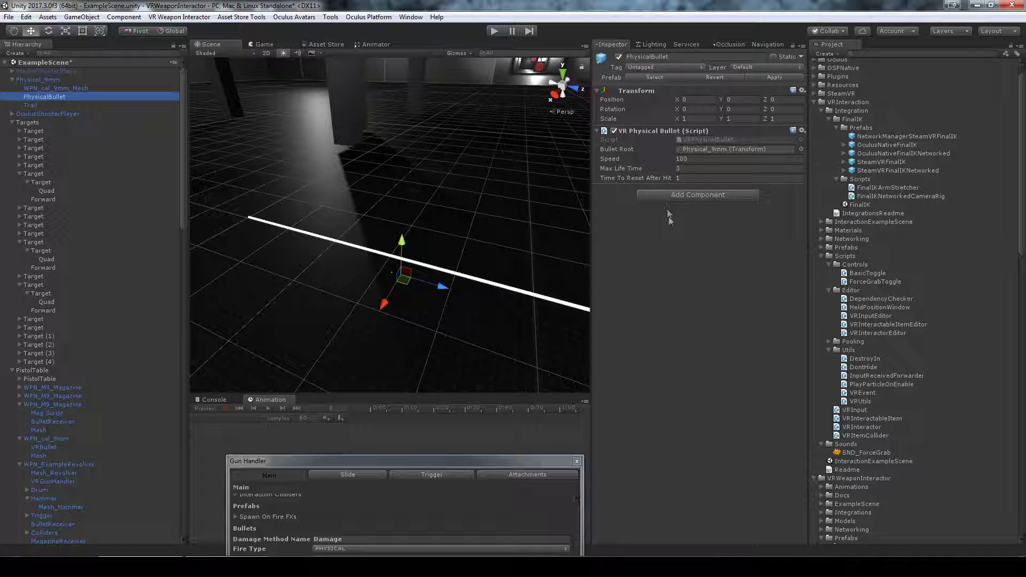
pyautogui.click(694, 149)
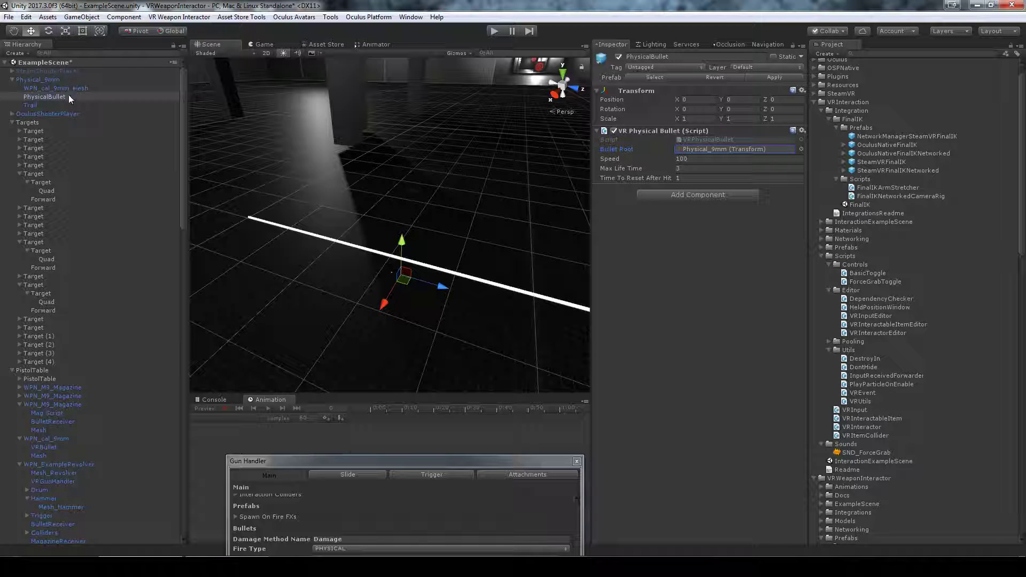
pyautogui.press('Tab')
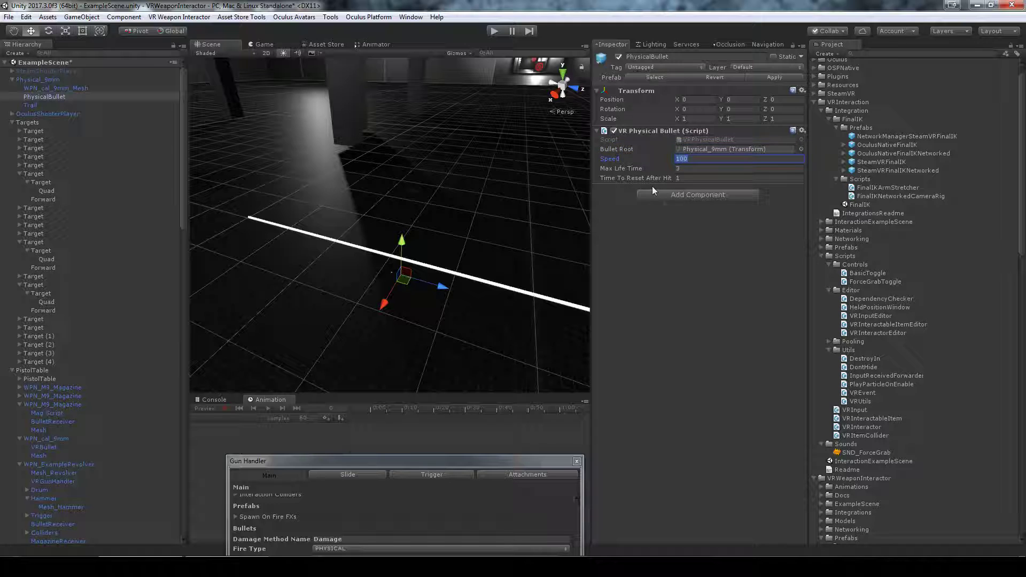
pyautogui.moveTo(443, 288); pyautogui.dragTo(458, 272, button='right')
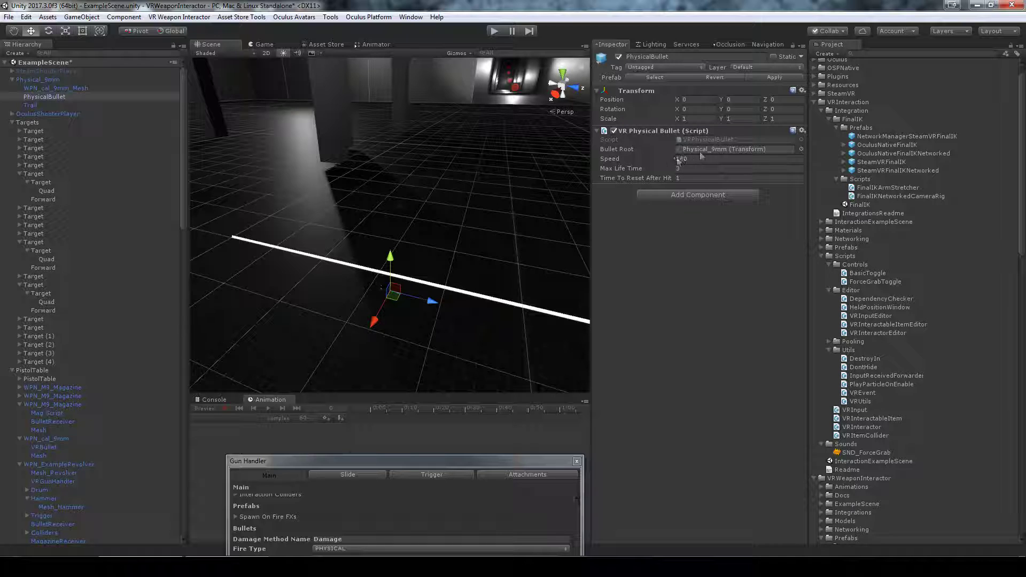
# Review the Max Life Time, Speed and Time To Reset After Hit settings of the VR Physical Bullet script.
pyautogui.click(637, 169)
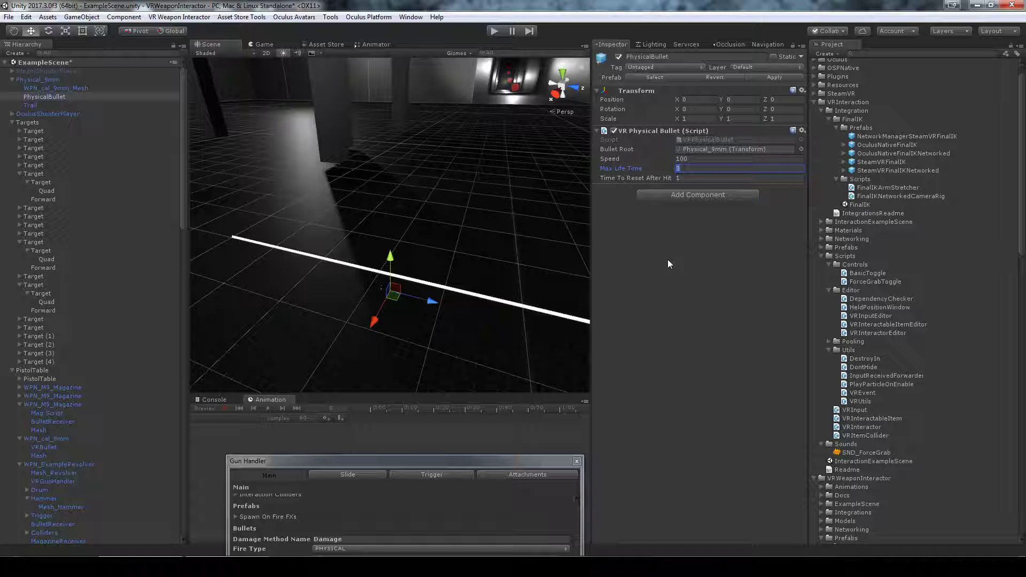
pyautogui.click(659, 157)
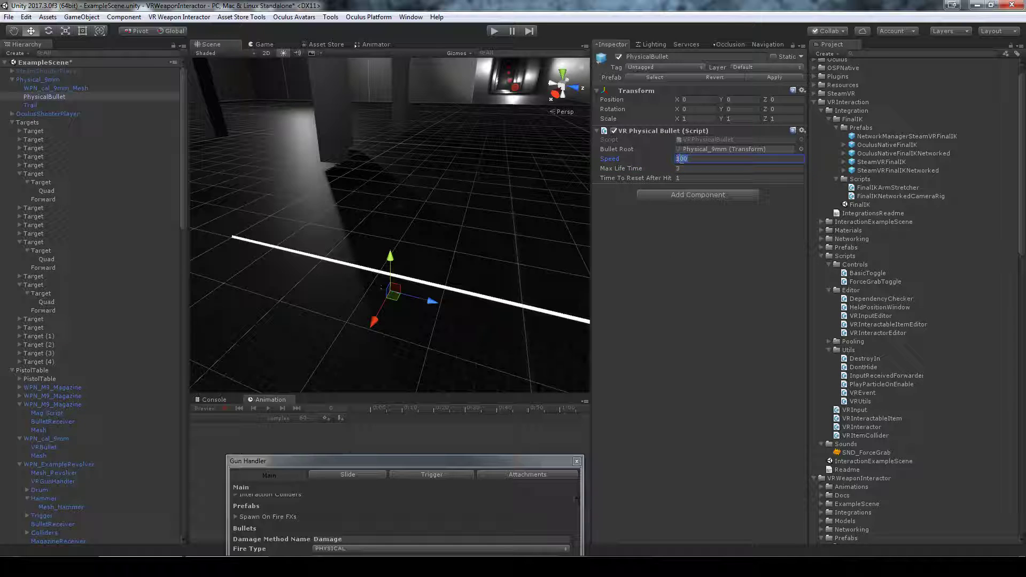
pyautogui.click(663, 169)
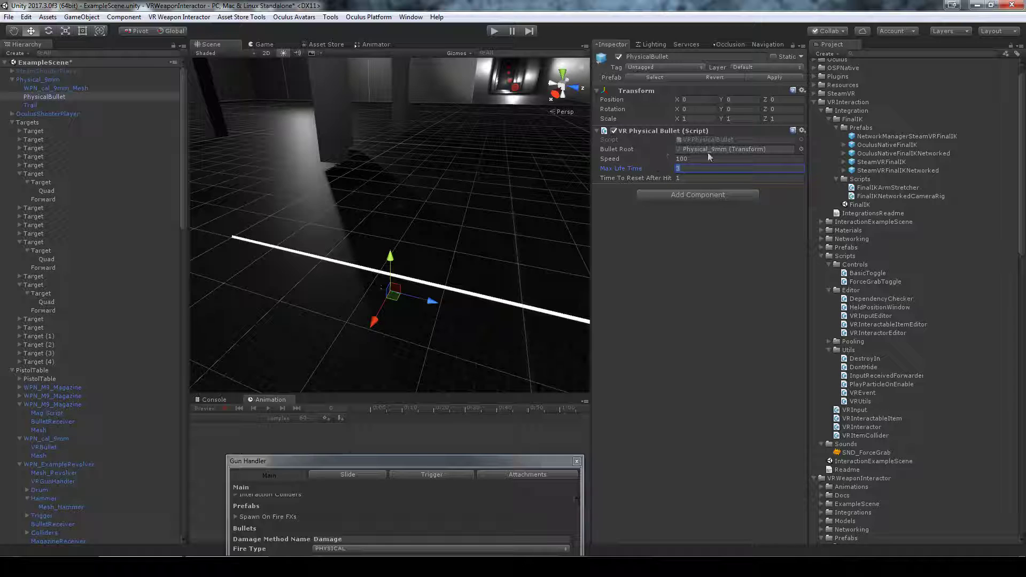
pyautogui.click(657, 178)
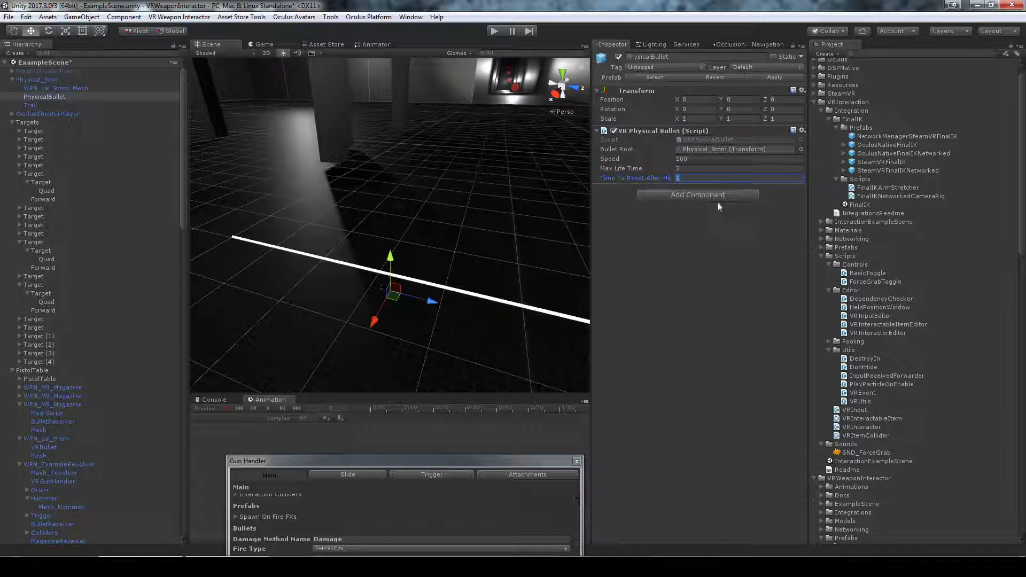
pyautogui.click(697, 230)
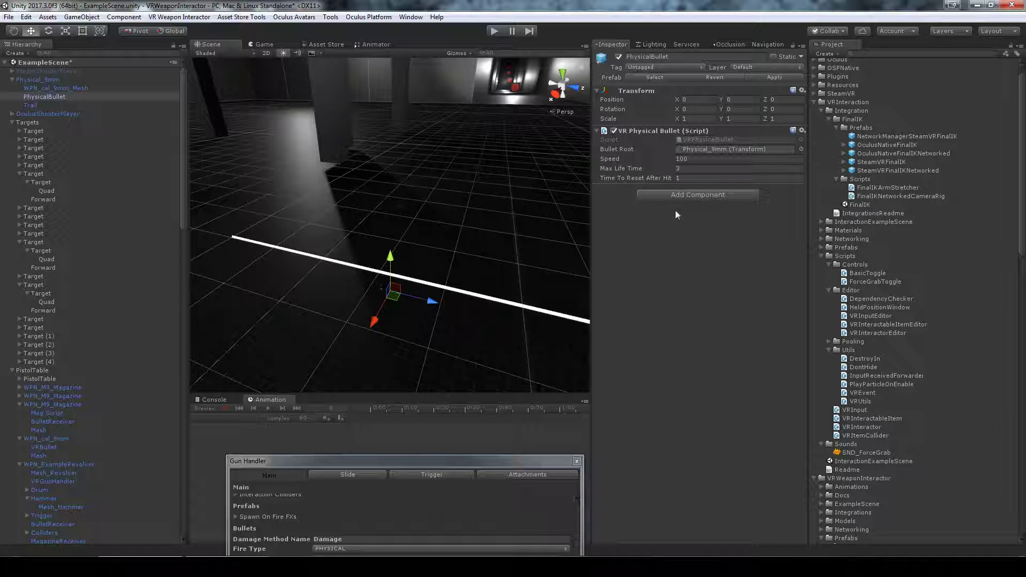
pyautogui.click(686, 178)
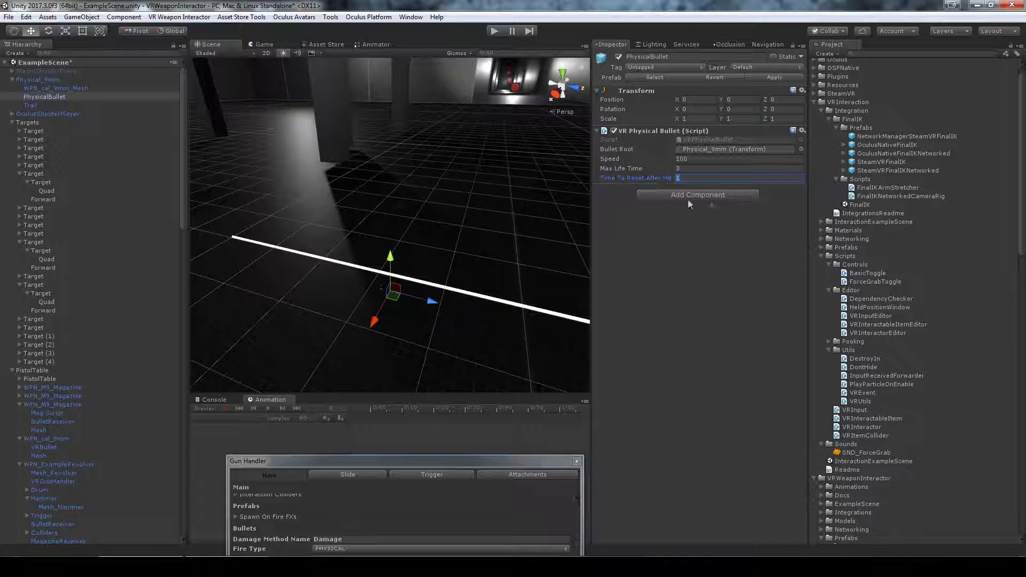
# Delete the Physical_9mm instance from the scene.
pyautogui.click(102, 79)
pyautogui.click(57, 104)
pyautogui.click(59, 80)
pyautogui.press('Delete')
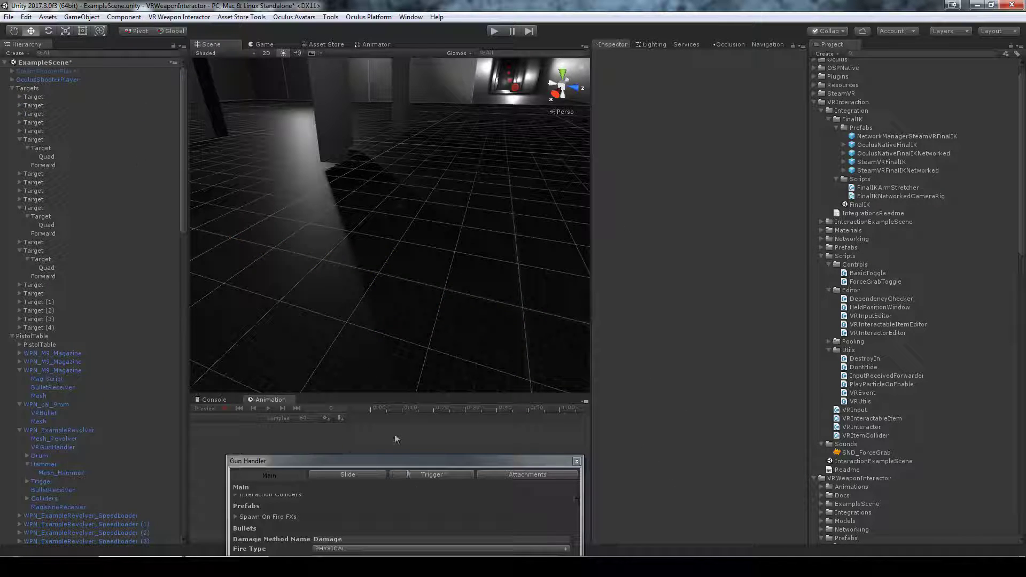
# Bring the Gun Handler back into view and locate the assigned Physical Bullet and Bullet Decal Prefab assets.
pyautogui.moveTo(416, 465); pyautogui.dragTo(435, 96)
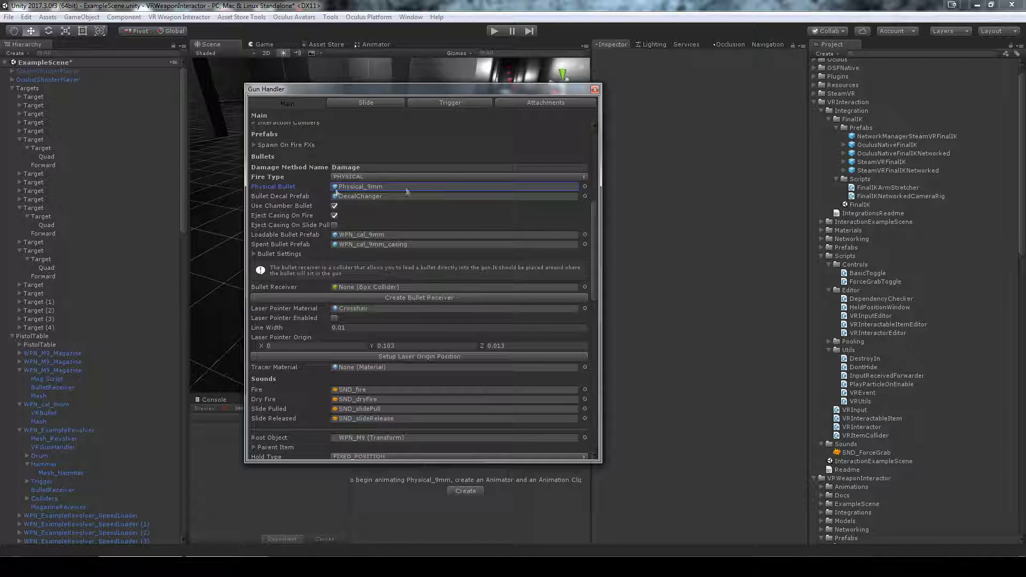
pyautogui.click(349, 186)
pyautogui.click(398, 196)
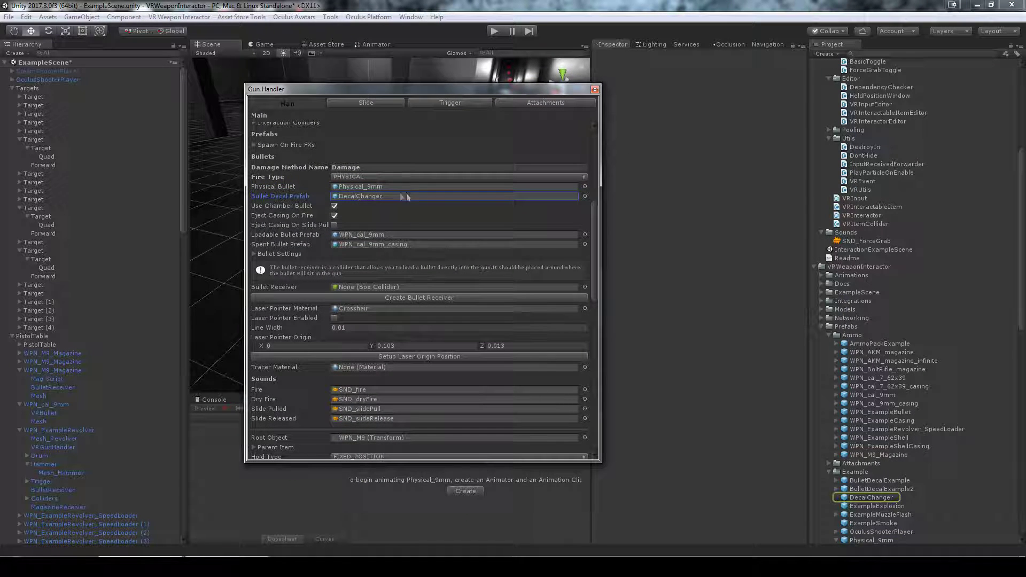
pyautogui.click(358, 187)
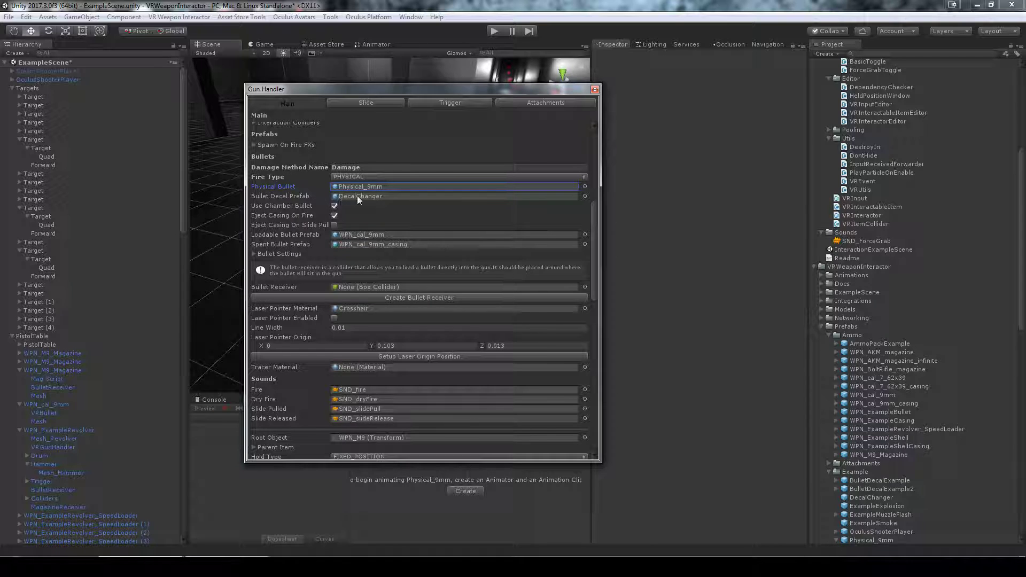
# Locate the DecalChanger asset assigned as the M9's Bullet Decal Prefab.
pyautogui.moveTo(382, 89); pyautogui.dragTo(409, 139)
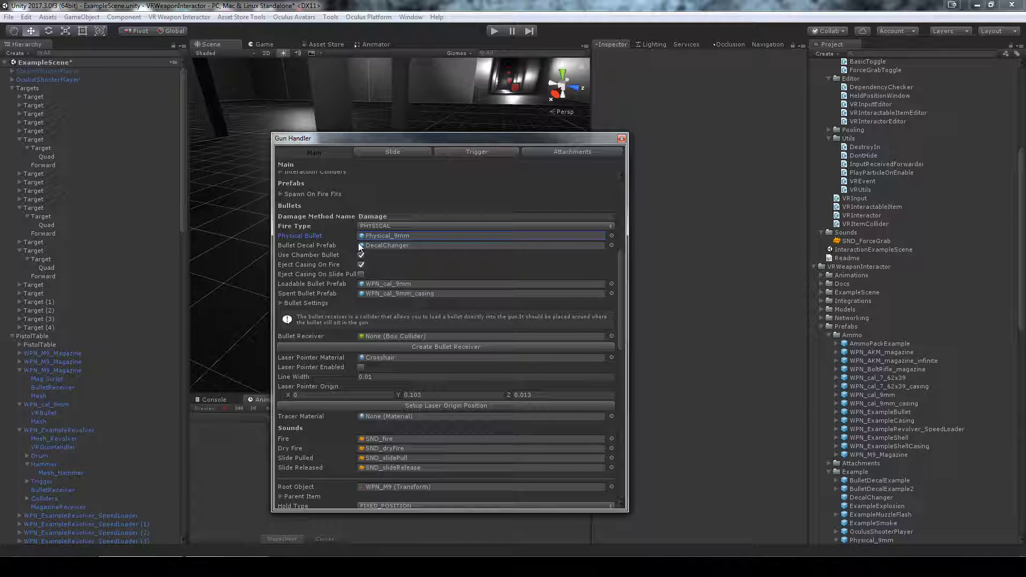
pyautogui.click(383, 246)
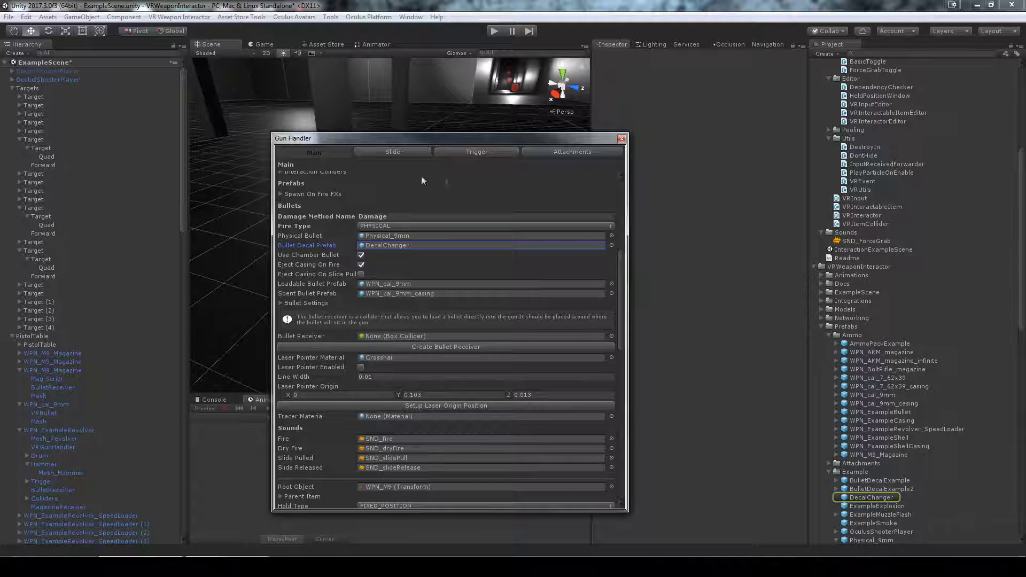
pyautogui.moveTo(499, 140); pyautogui.dragTo(842, 147)
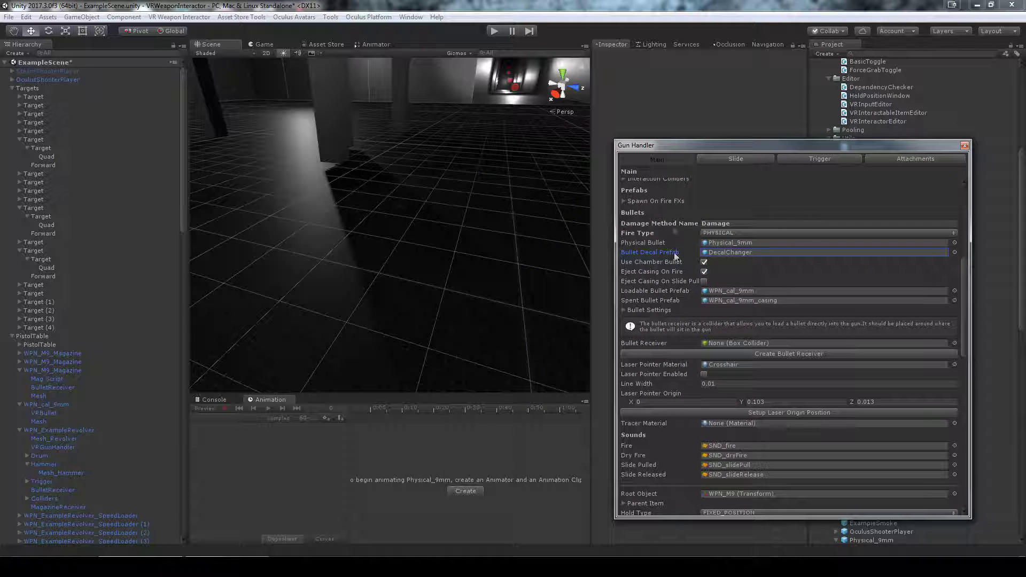
# Switch the M9's Fire Type to RAYCAST and back to PHYSICAL to compare the bullet options offered.
pyautogui.click(720, 233)
pyautogui.click(731, 245)
pyautogui.click(757, 233)
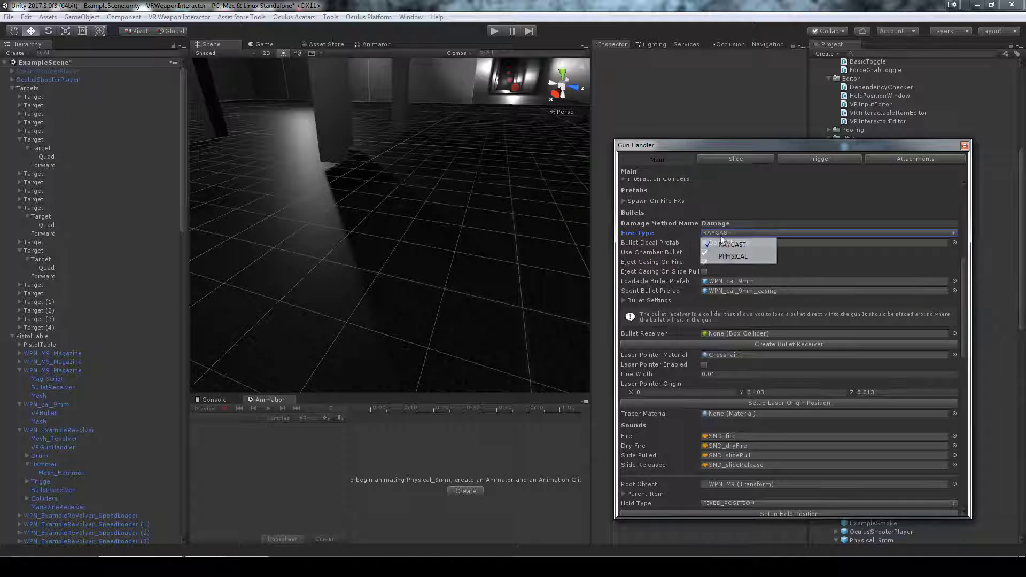
pyautogui.click(754, 256)
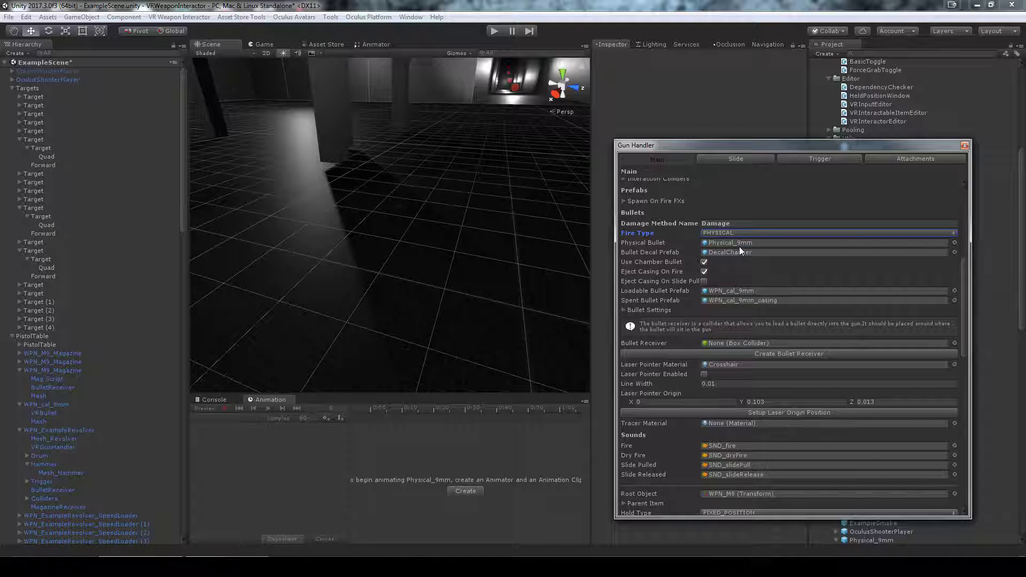
# Locate the Physical_9mm asset assigned as the M9's Physical Bullet.
pyautogui.click(739, 245)
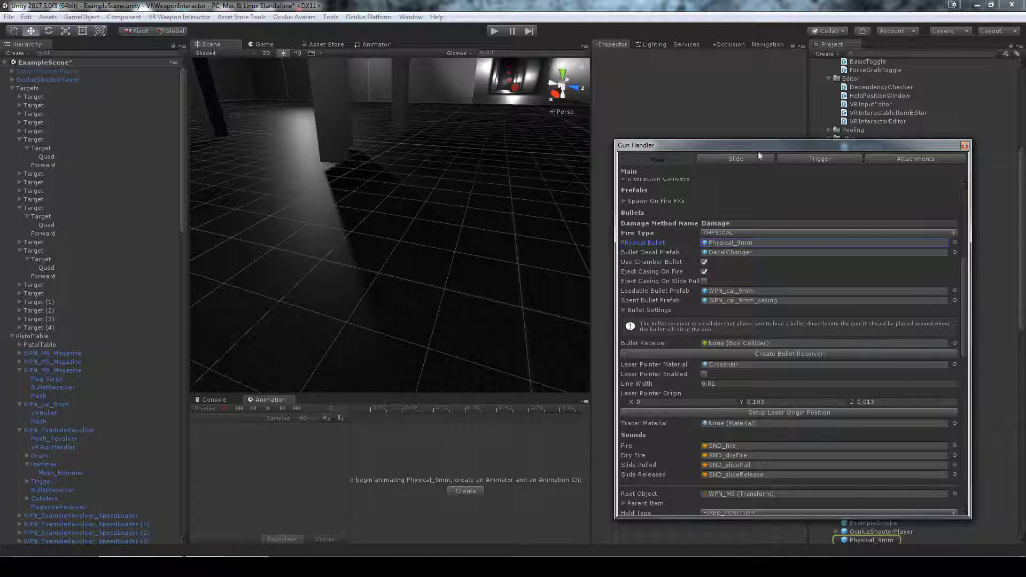
pyautogui.moveTo(758, 146); pyautogui.dragTo(425, 158)
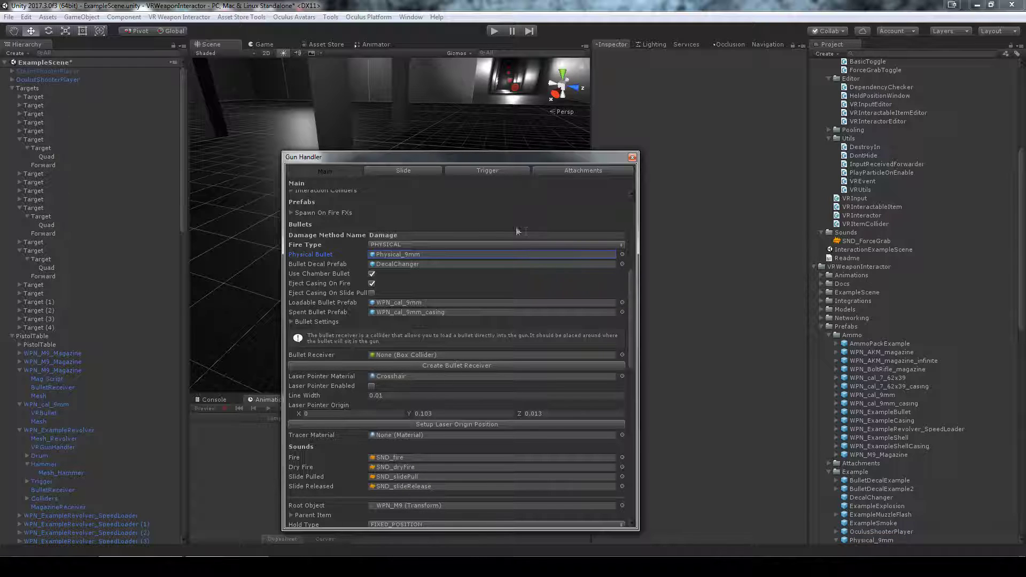
pyautogui.moveTo(511, 160); pyautogui.dragTo(867, 99)
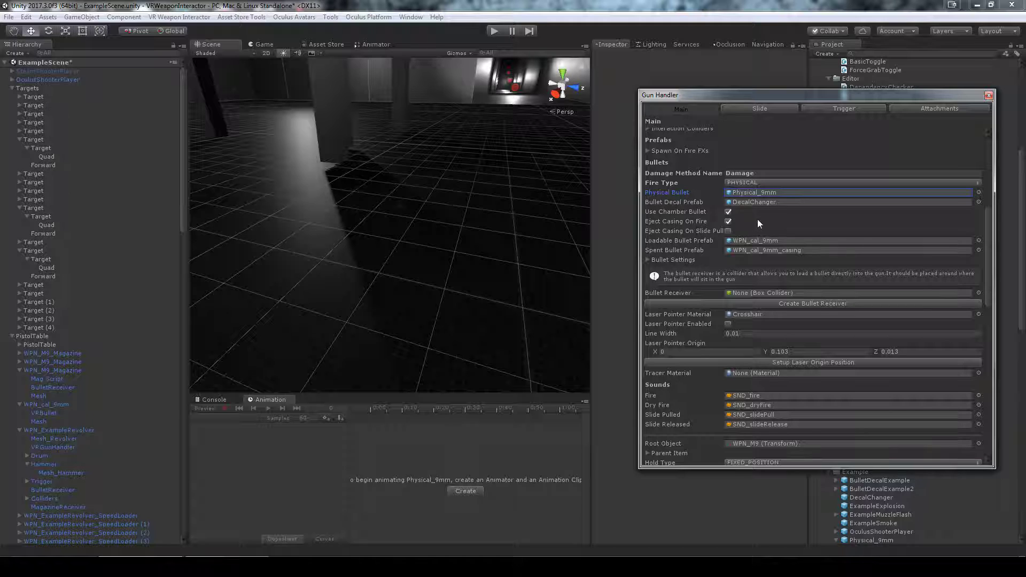
# Examine the M9's Use Chamber Bullet option and view the pistols on the table in the scene.
pyautogui.moveTo(787, 99)
pyautogui.mouseDown()
pyautogui.moveTo(765, 101)
pyautogui.moveTo(778, 110)
pyautogui.mouseUp()
pyautogui.click(686, 224)
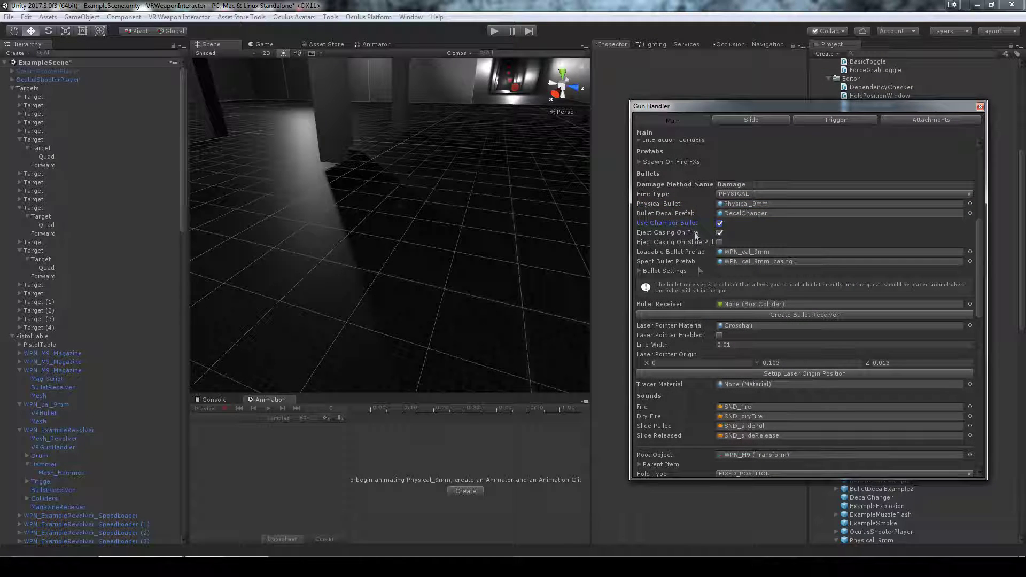
pyautogui.moveTo(430, 212); pyautogui.dragTo(359, 249, button='middle')
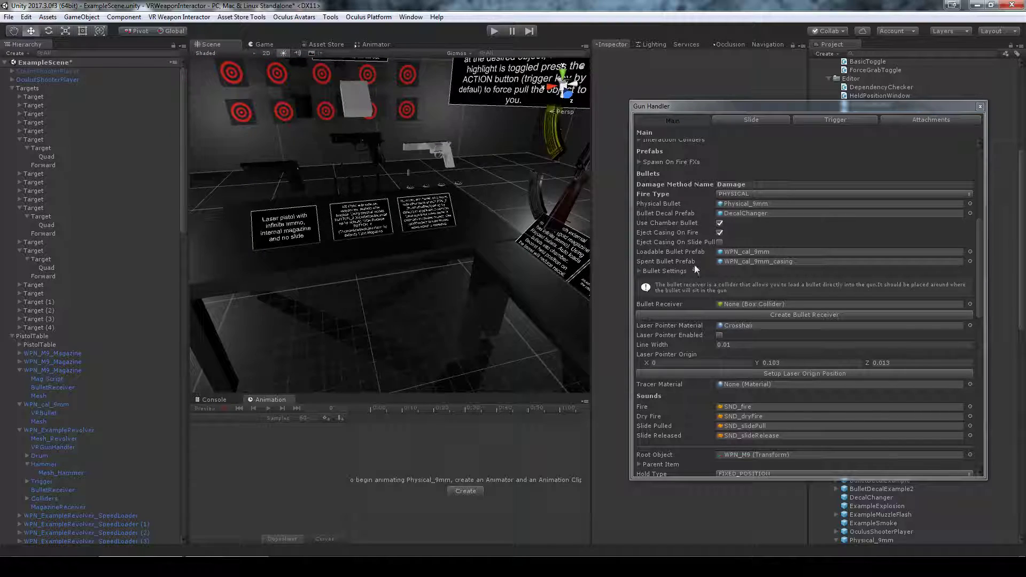
pyautogui.click(676, 221)
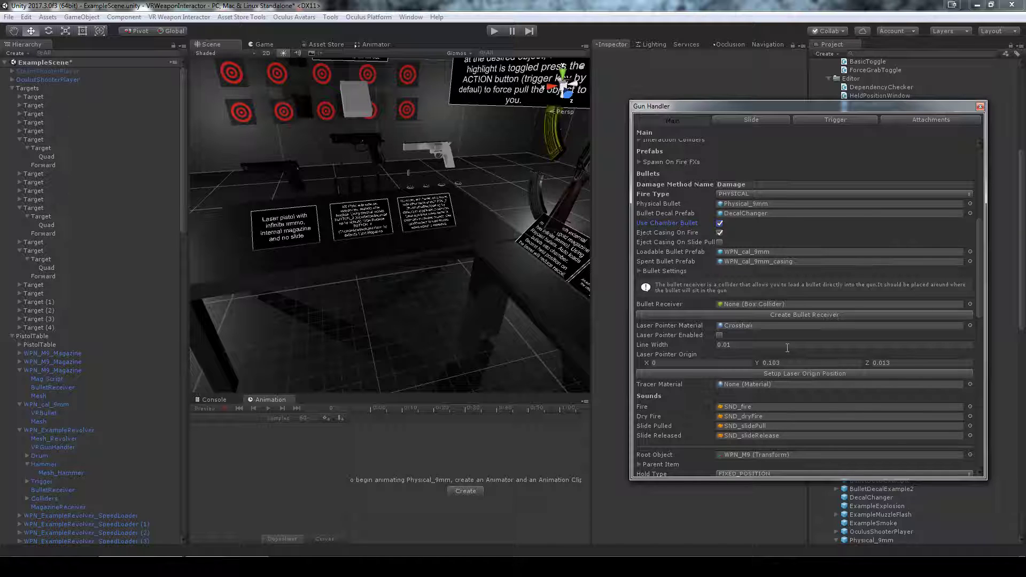
# Open the Gun Handler for WPN_M9_Laser and examine its Use Chamber Bullet and Eject Casing On Fire options.
pyautogui.click(989, 107)
pyautogui.click(272, 174)
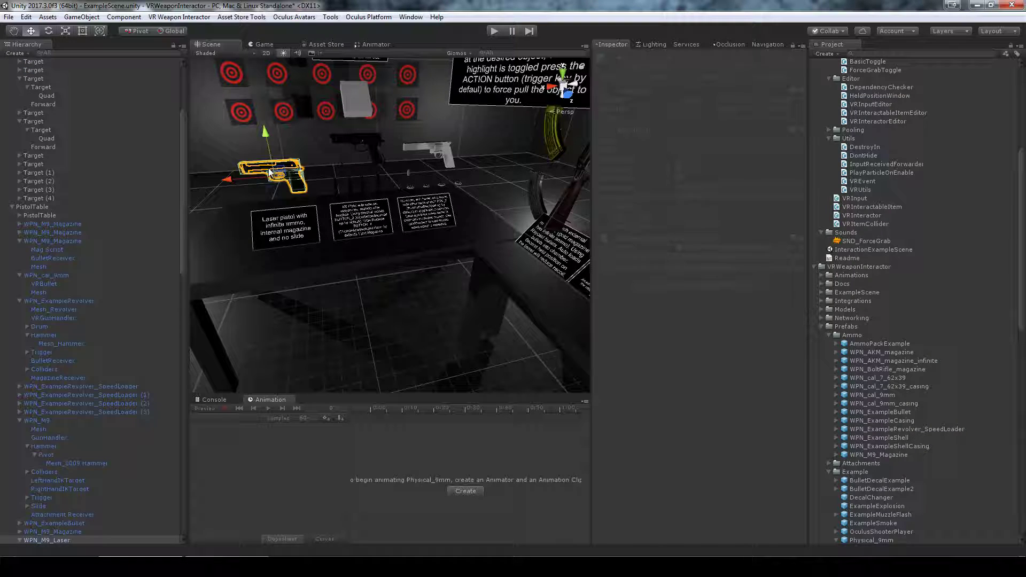
pyautogui.scroll(-10, 781, 290)
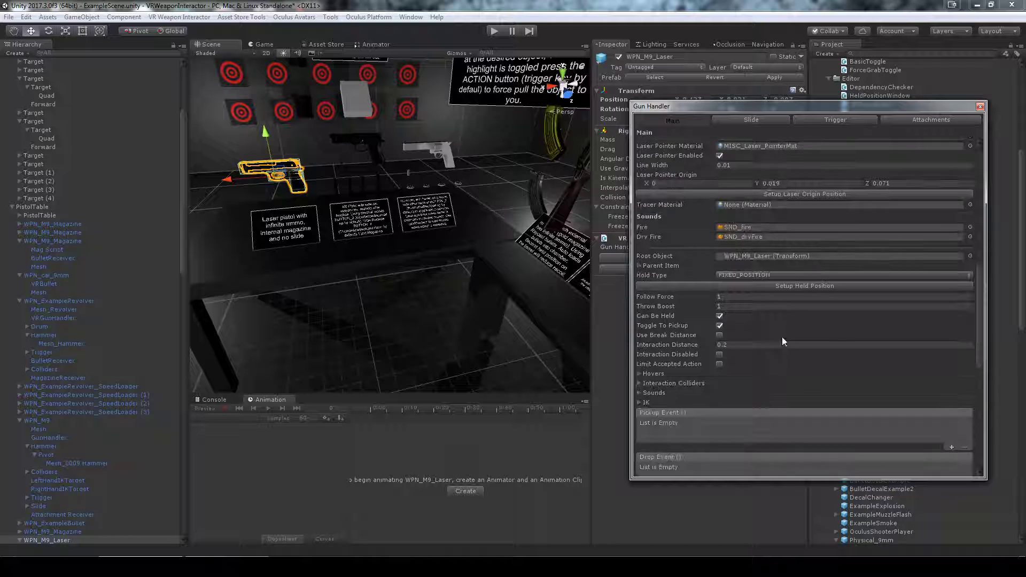
pyautogui.scroll(5, 785, 361)
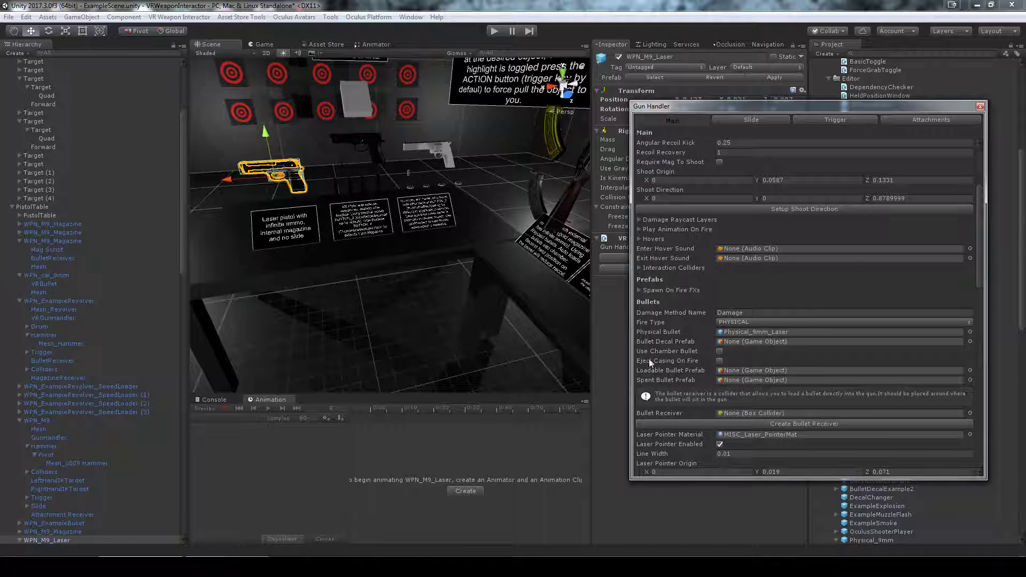
pyautogui.click(666, 351)
pyautogui.moveTo(739, 106); pyautogui.dragTo(730, 138)
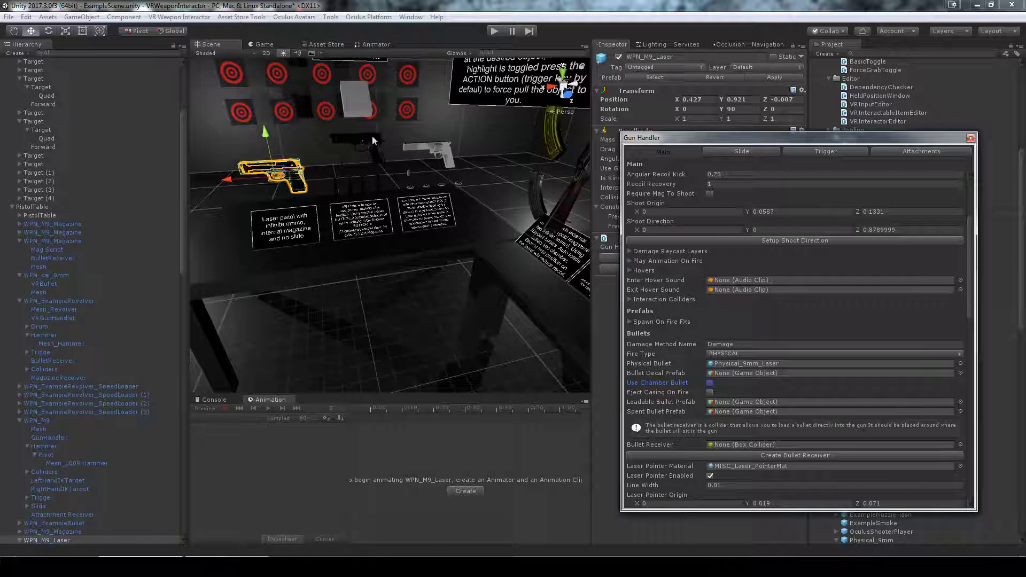
pyautogui.moveTo(657, 139); pyautogui.dragTo(692, 97)
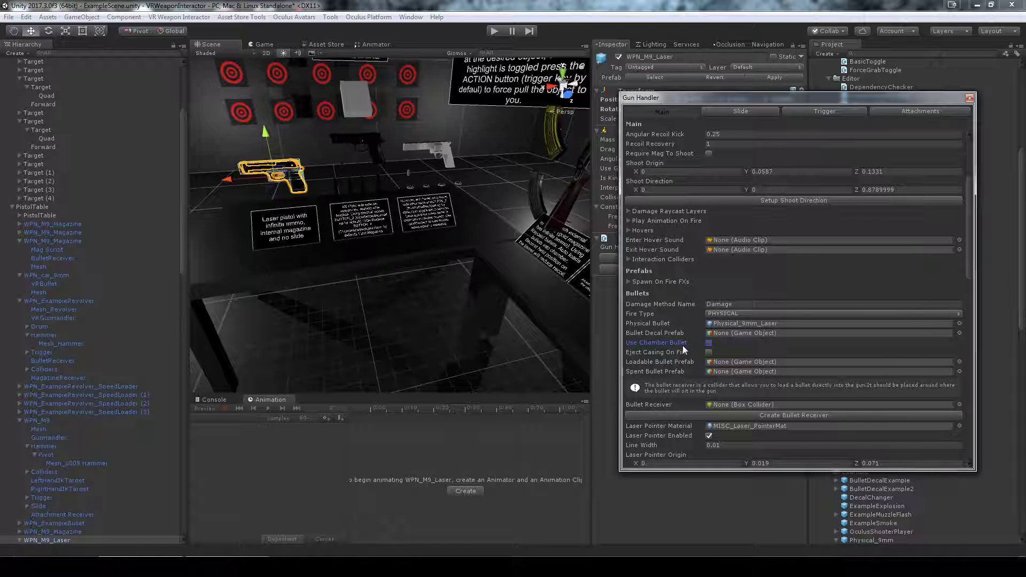
pyautogui.click(647, 353)
# Reopen the Gun Handler for WPN_M9 and examine its casing ejection options, including Eject Casing On Slide Pull.
pyautogui.click(970, 98)
pyautogui.click(375, 139)
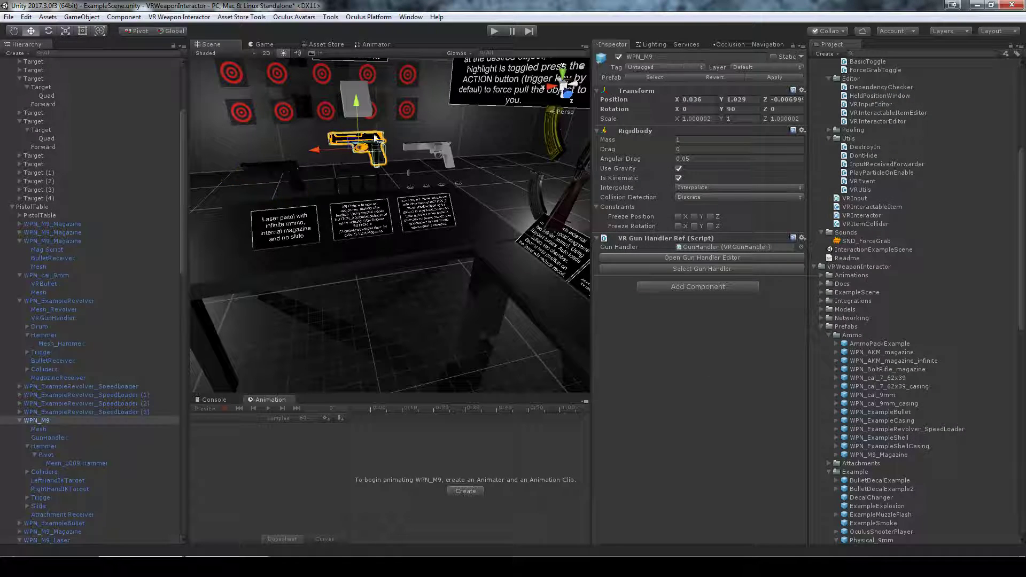
pyautogui.click(663, 258)
pyautogui.scroll(-3, 736, 320)
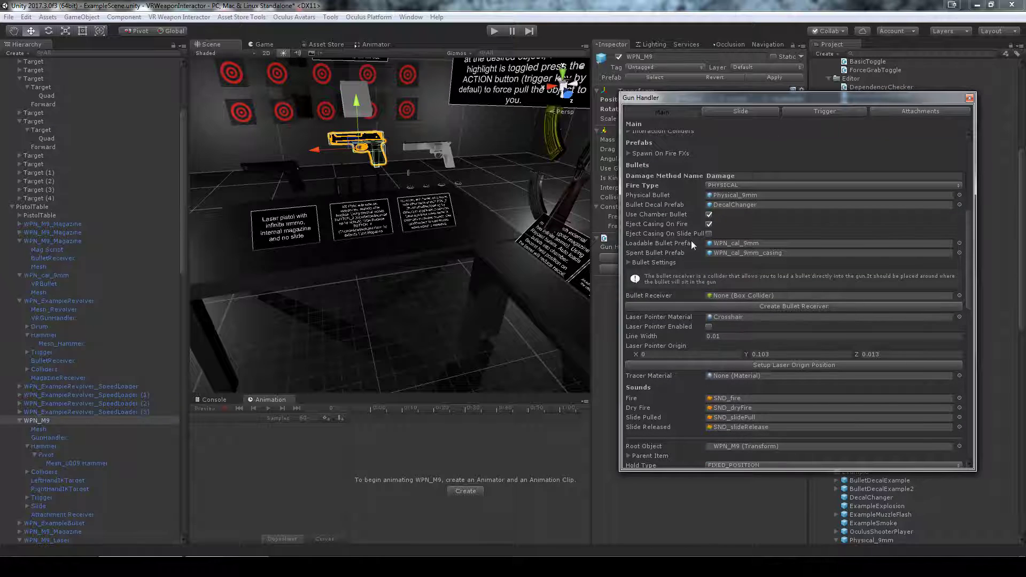
pyautogui.moveTo(742, 99); pyautogui.dragTo(740, 135)
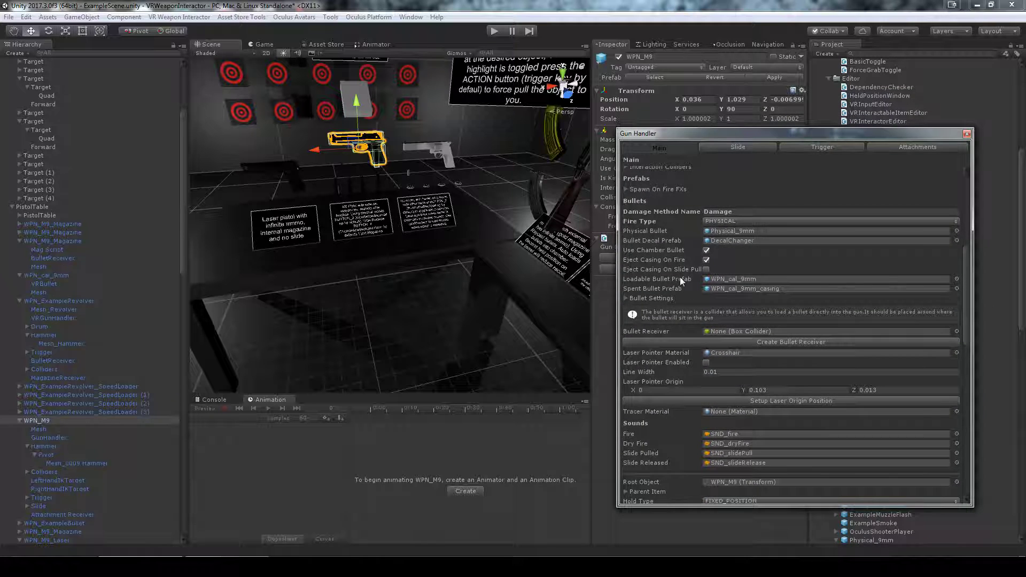
pyautogui.scroll(2, 679, 274)
pyautogui.click(650, 301)
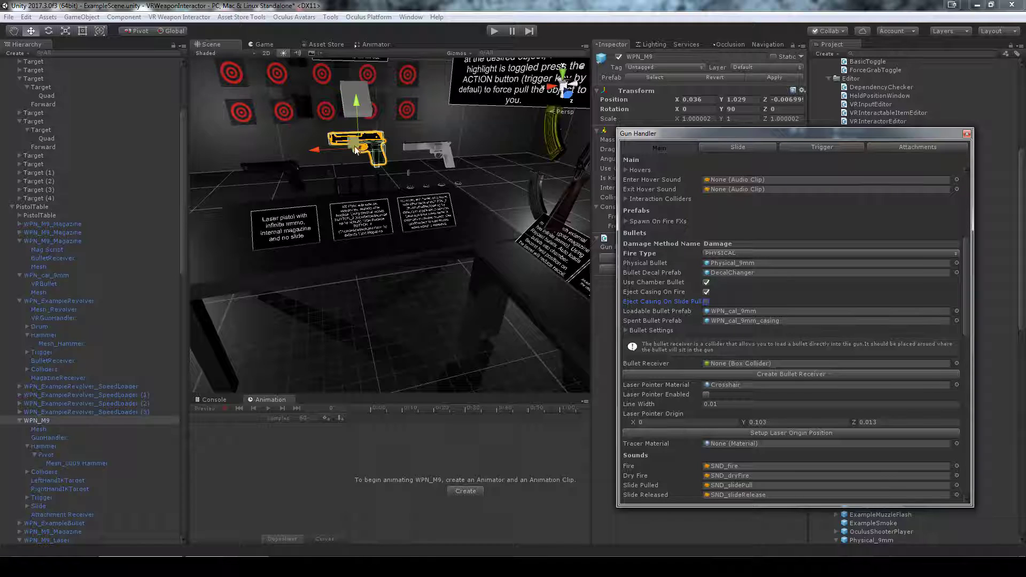
# Select WPN_ExampleShotGun on the rifle table and examine Eject Casing On Slide Pull in its Gun Handler.
pyautogui.moveTo(377, 157); pyautogui.dragTo(503, 195, button='right')
pyautogui.moveTo(503, 195); pyautogui.dragTo(400, 205, button='middle')
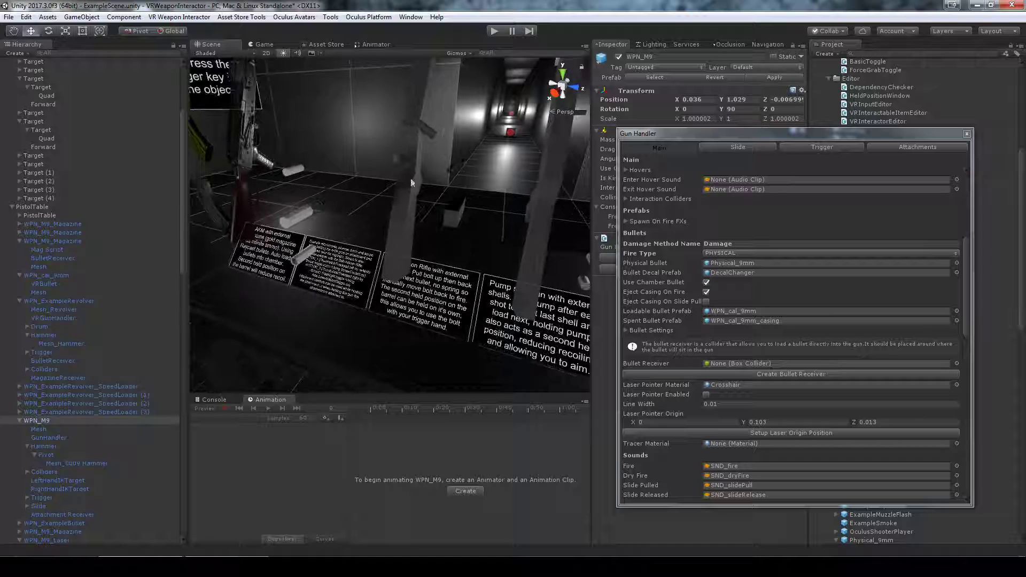
pyautogui.scroll(-3, 411, 156)
pyautogui.moveTo(411, 155); pyautogui.dragTo(350, 220, button='middle')
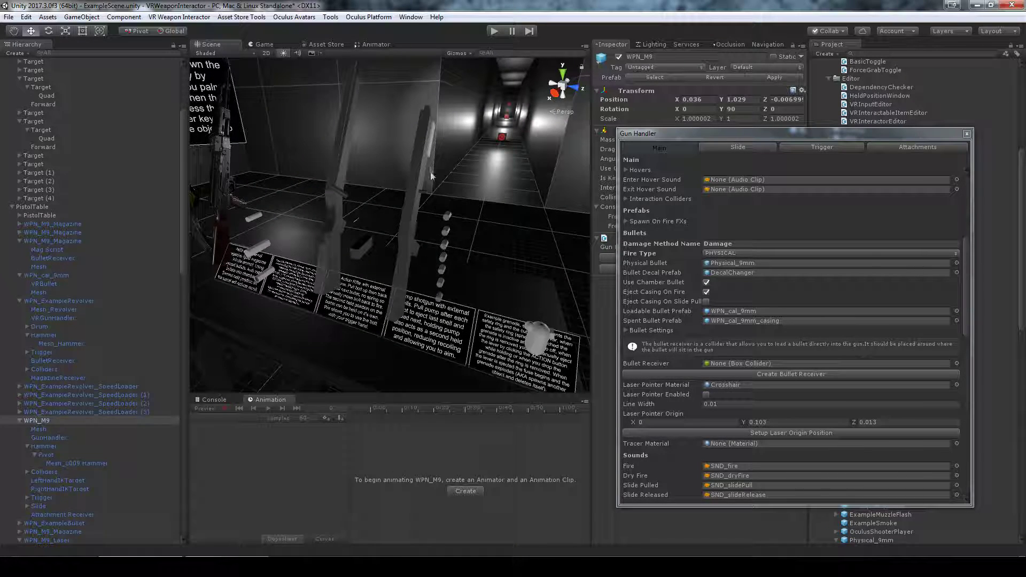
pyautogui.click(431, 174)
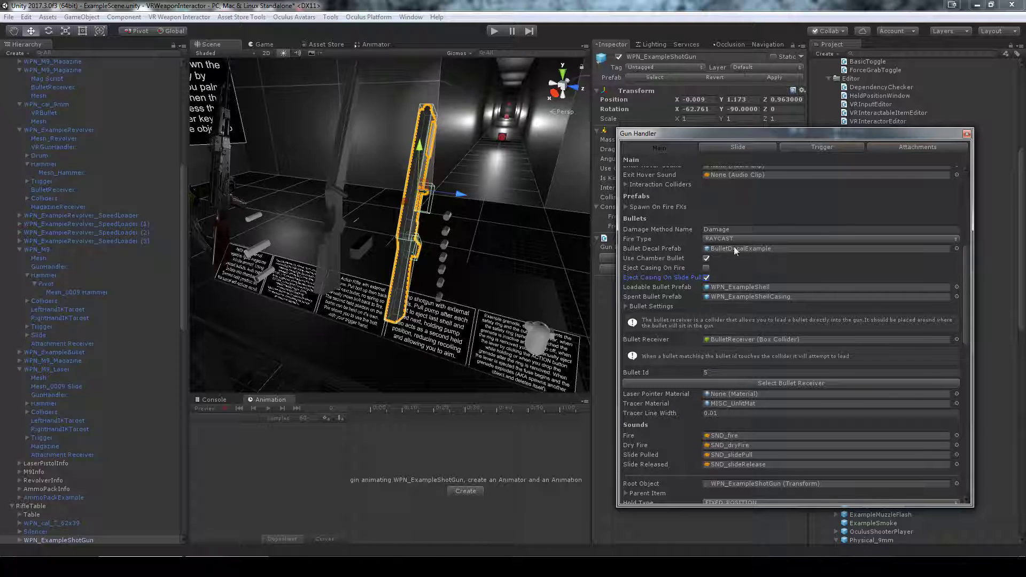
# Examine the shotgun's Loadable Bullet Prefab and Spent Bullet Prefab assignments.
pyautogui.click(713, 289)
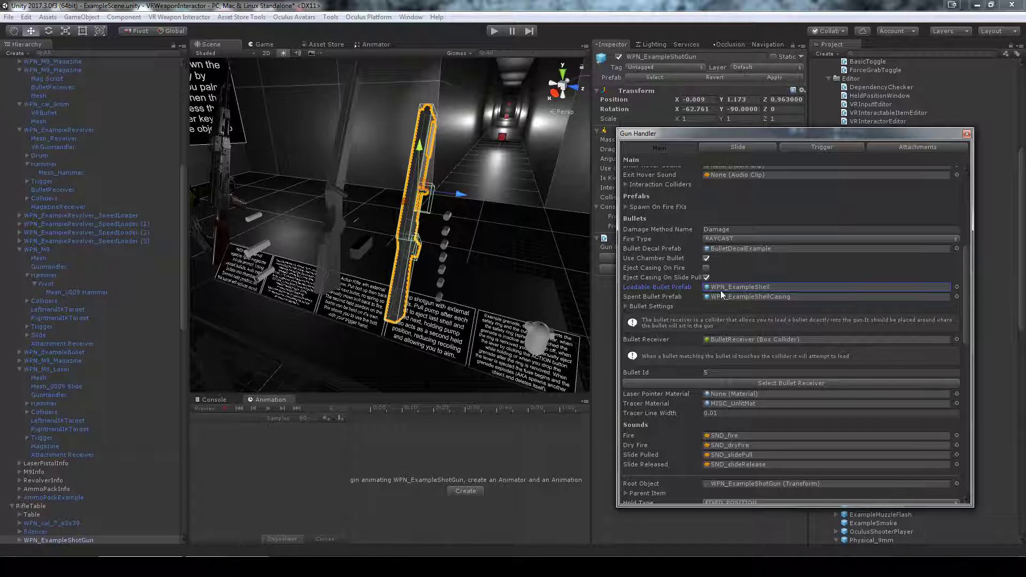
pyautogui.moveTo(479, 286); pyautogui.dragTo(431, 285, button='right')
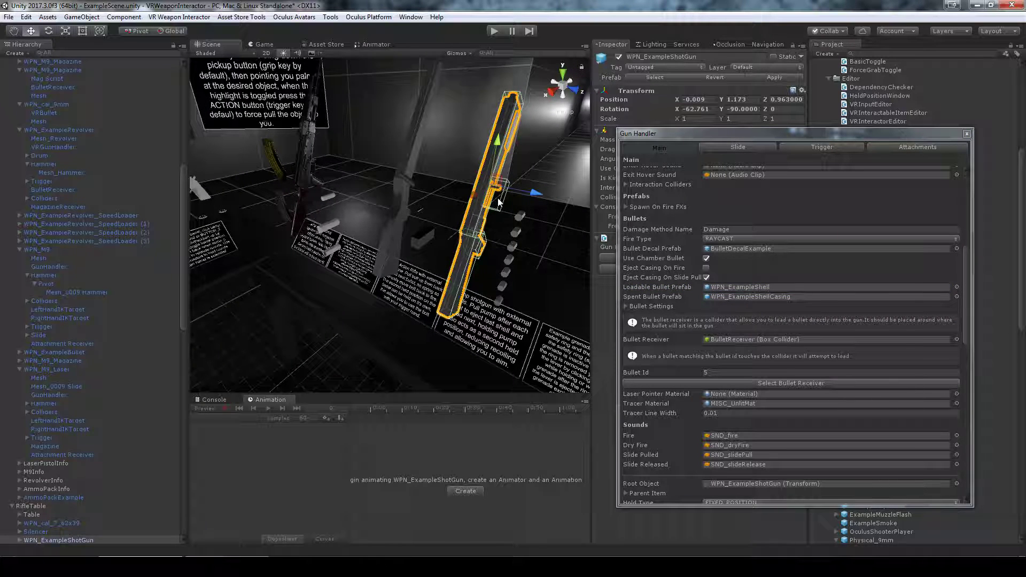
pyautogui.click(633, 296)
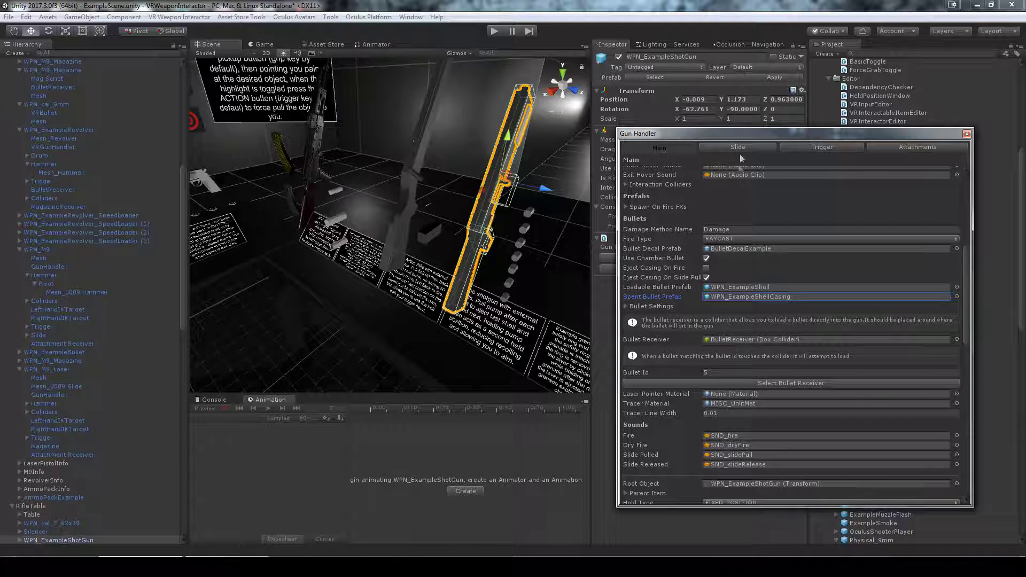
pyautogui.click(740, 285)
# Select WPN_ExampleShell (3) beside the shotgun and close the Gun Handler to expose the shell's components.
pyautogui.moveTo(747, 133); pyautogui.dragTo(154, 120)
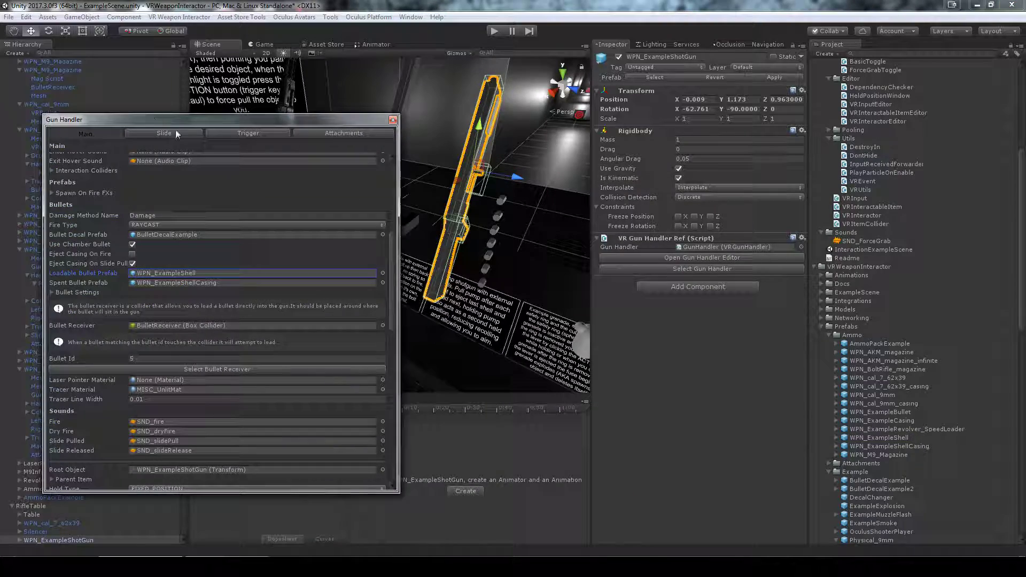
pyautogui.click(501, 201)
pyautogui.moveTo(561, 289); pyautogui.dragTo(357, 197, button='right')
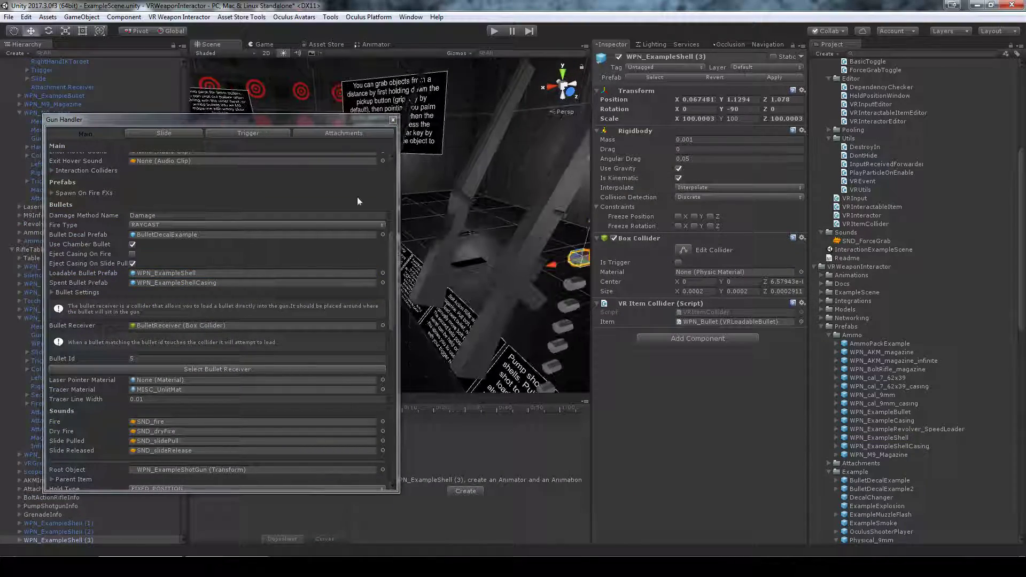
pyautogui.moveTo(228, 123); pyautogui.dragTo(675, 151)
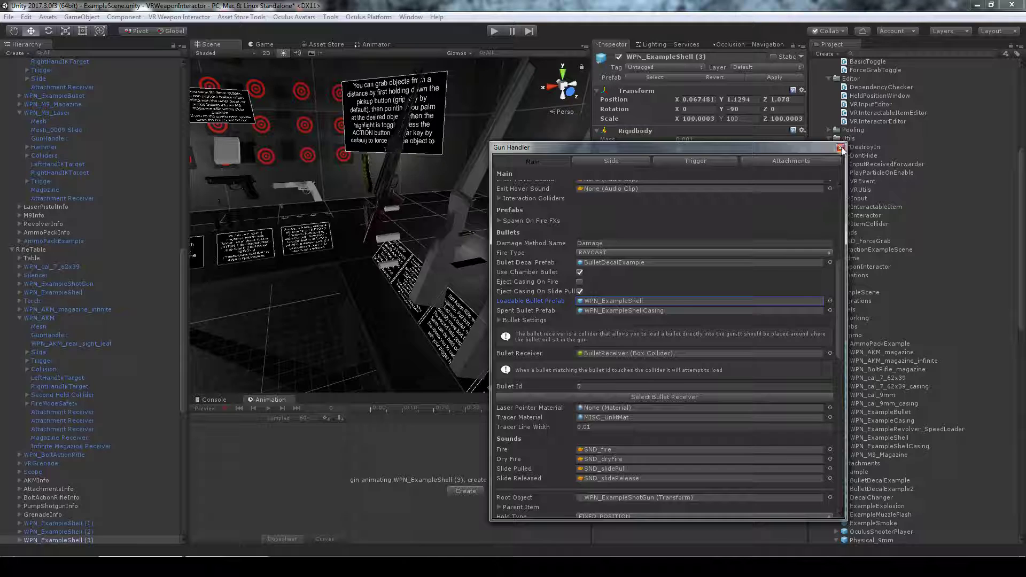
pyautogui.click(840, 148)
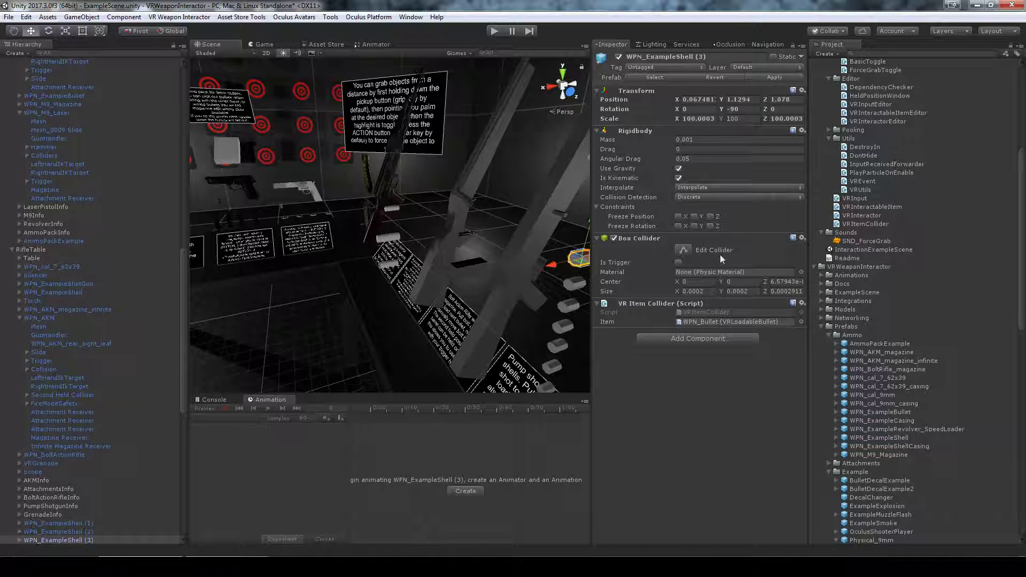
pyautogui.press('f')
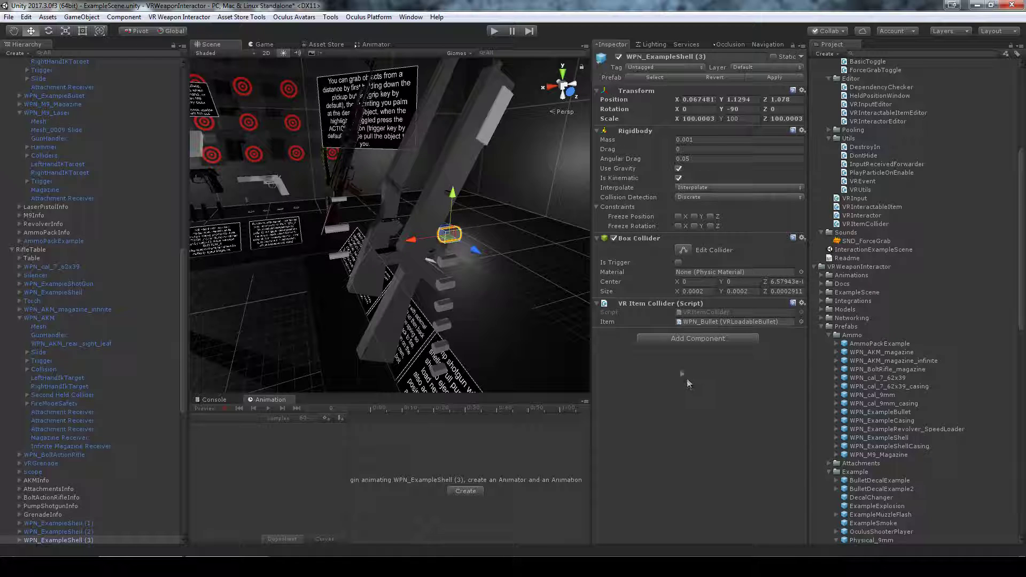
# Expand WPN_ExampleShell (3), inspect its Mesh child, and review the VR Loadable Bullet script on WPN_Bullet with the Hovers section collapsed.
pyautogui.scroll(1, 461, 263)
pyautogui.scroll(-1, 460, 263)
pyautogui.scroll(-5, 24, 326)
pyautogui.click(19, 380)
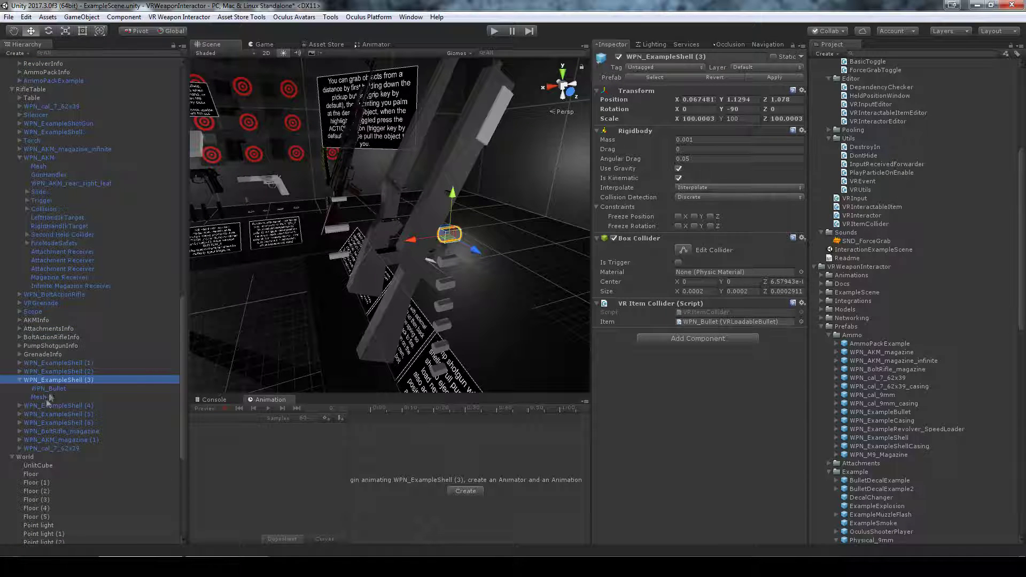
pyautogui.click(47, 397)
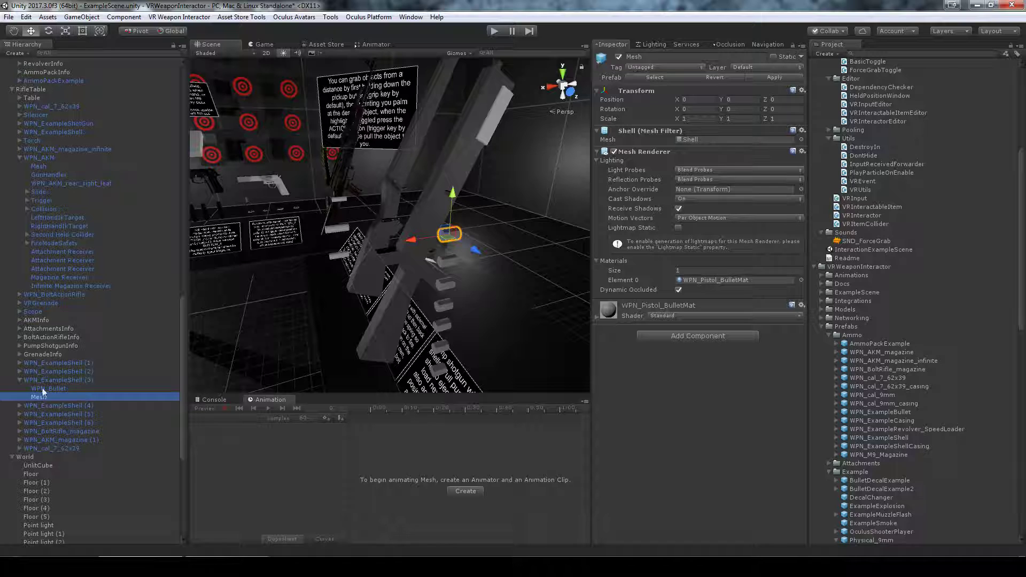
pyautogui.click(45, 389)
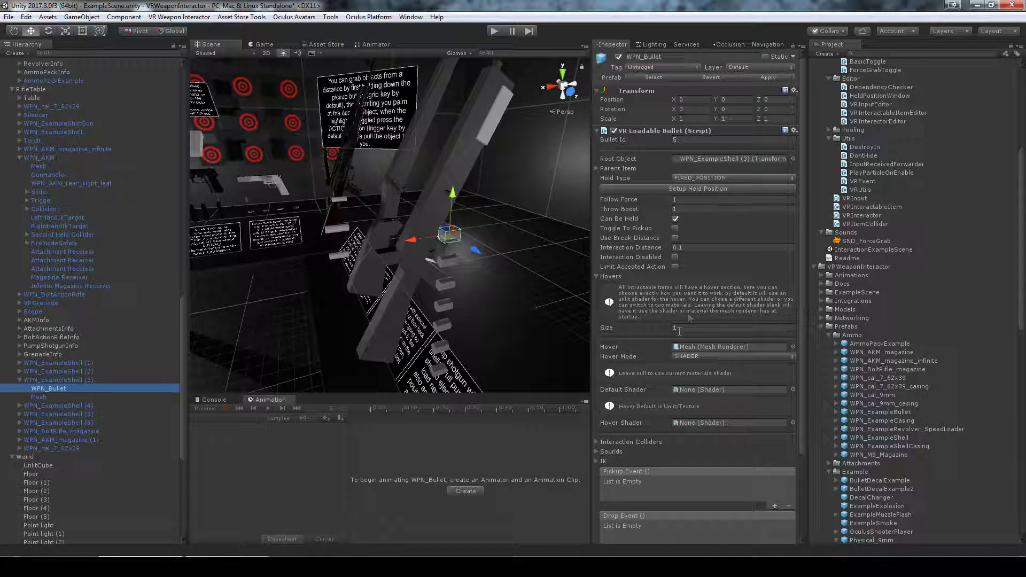
pyautogui.click(601, 277)
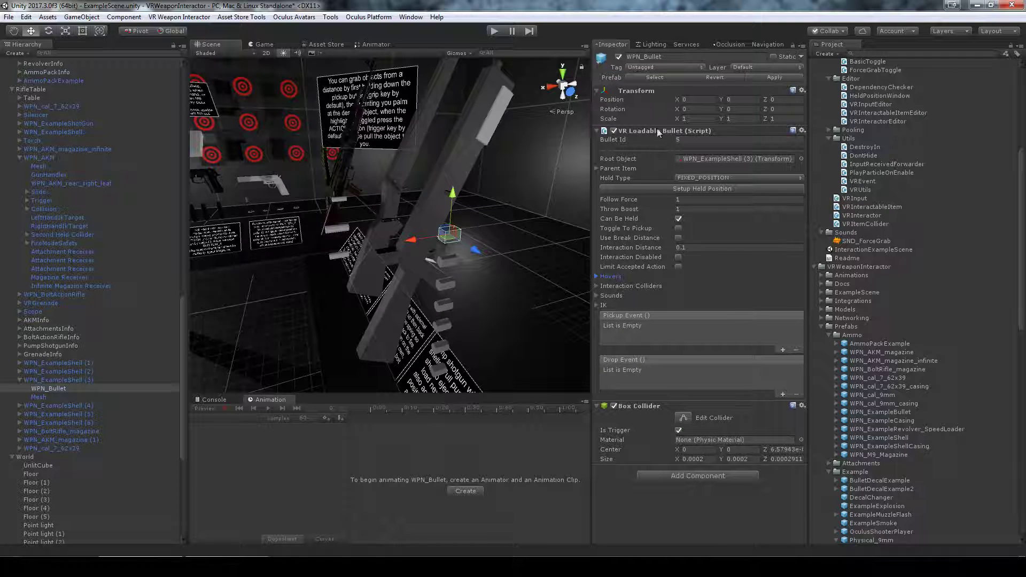
# Locate the shotgun's Spent Bullet Prefab, close the Gun Handler, and place a WPN_ExampleShellCasing instance in the scene beside the shotgun.
pyautogui.click(623, 141)
pyautogui.keyDown('alt'); pyautogui.moveTo(347, 244); pyautogui.dragTo(405, 324); pyautogui.keyUp('alt')
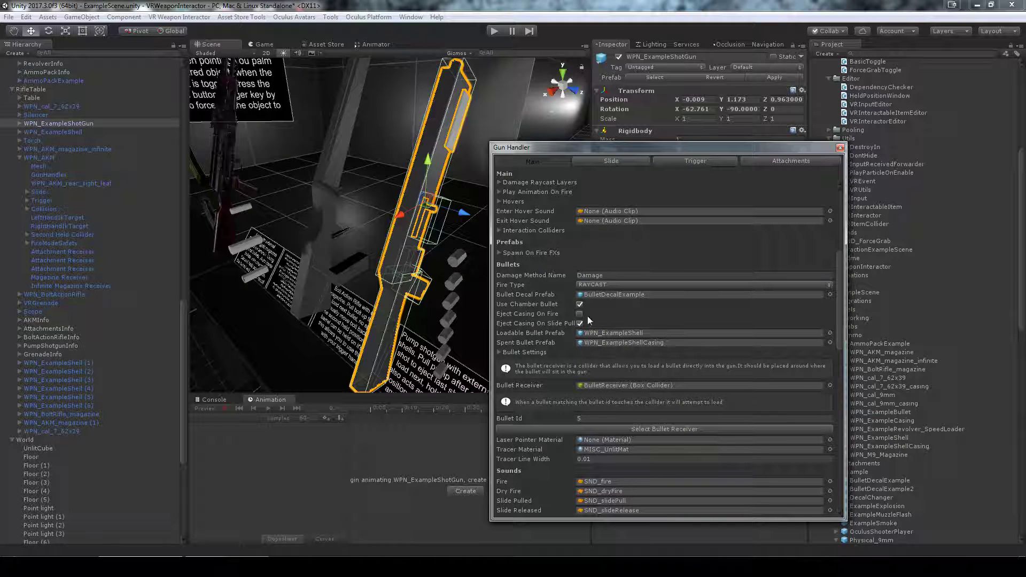
pyautogui.click(620, 342)
pyautogui.click(840, 147)
pyautogui.moveTo(888, 447); pyautogui.dragTo(498, 261)
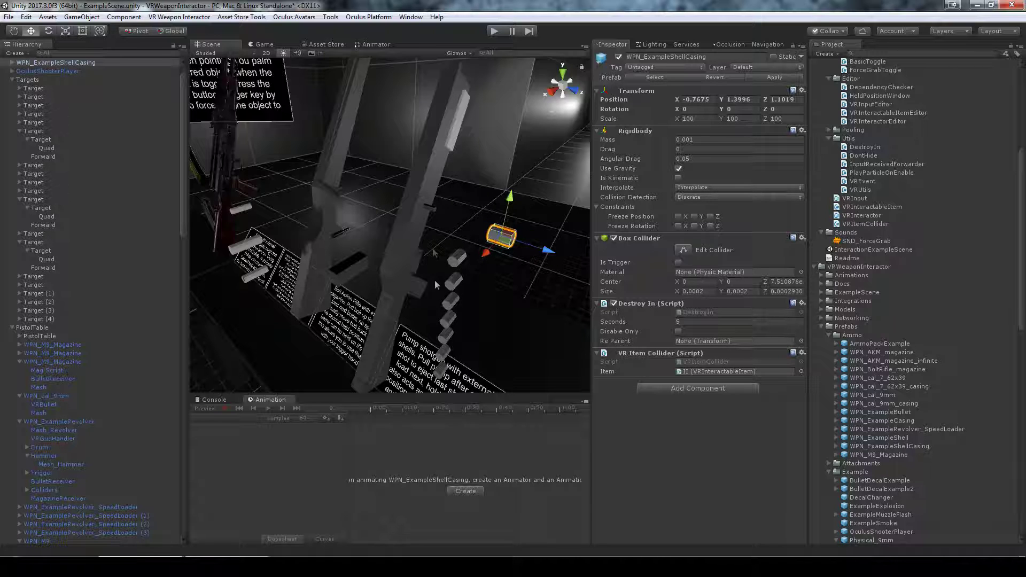
pyautogui.moveTo(471, 268); pyautogui.dragTo(475, 287, button='right')
pyautogui.scroll(1, 78, 188)
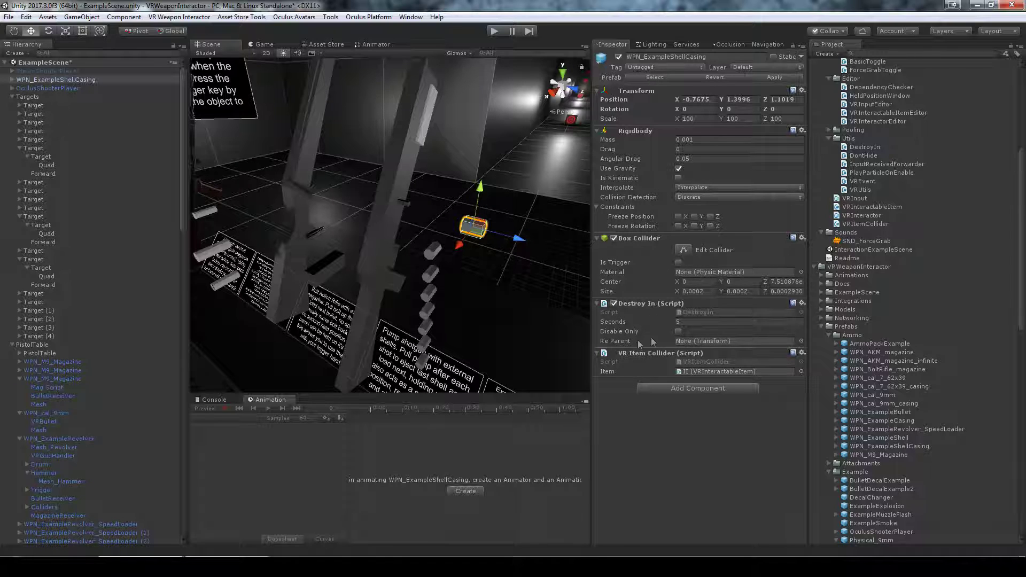
# Expand WPN_ExampleShellCasing and examine the VR Interactable Item script on its II child.
pyautogui.click(11, 79)
pyautogui.click(30, 97)
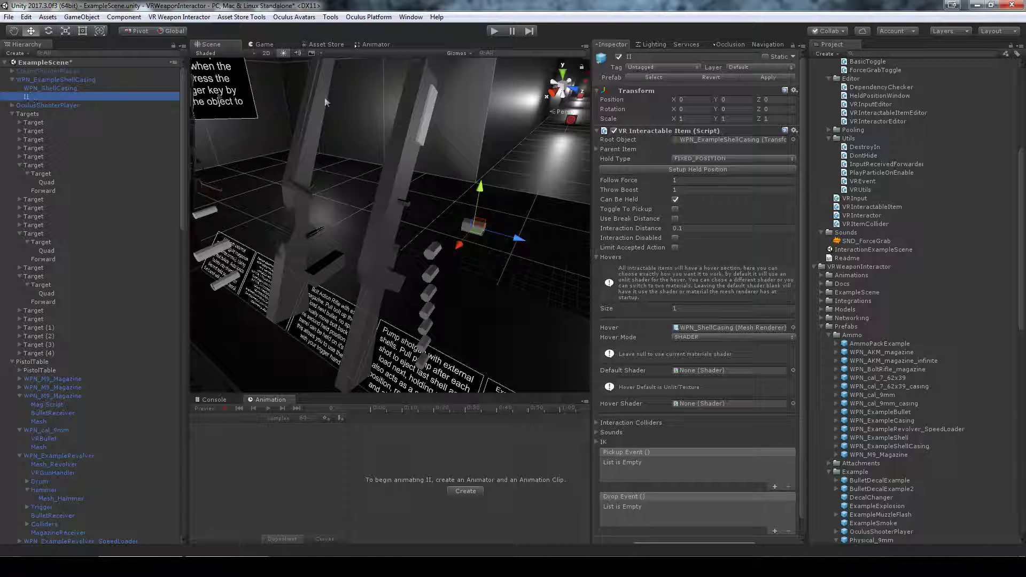
pyautogui.scroll(-1, 707, 292)
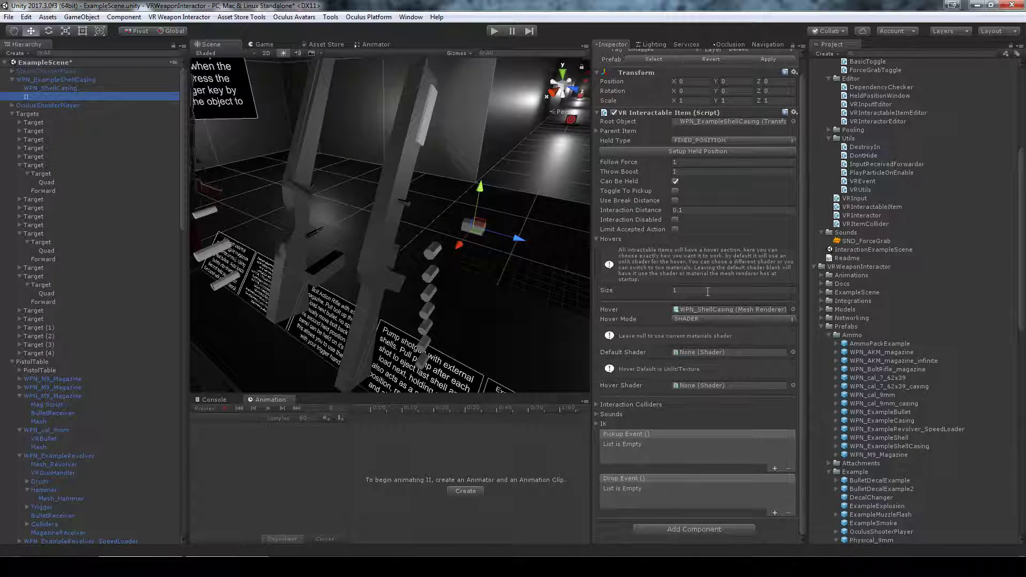
pyautogui.scroll(1, 707, 292)
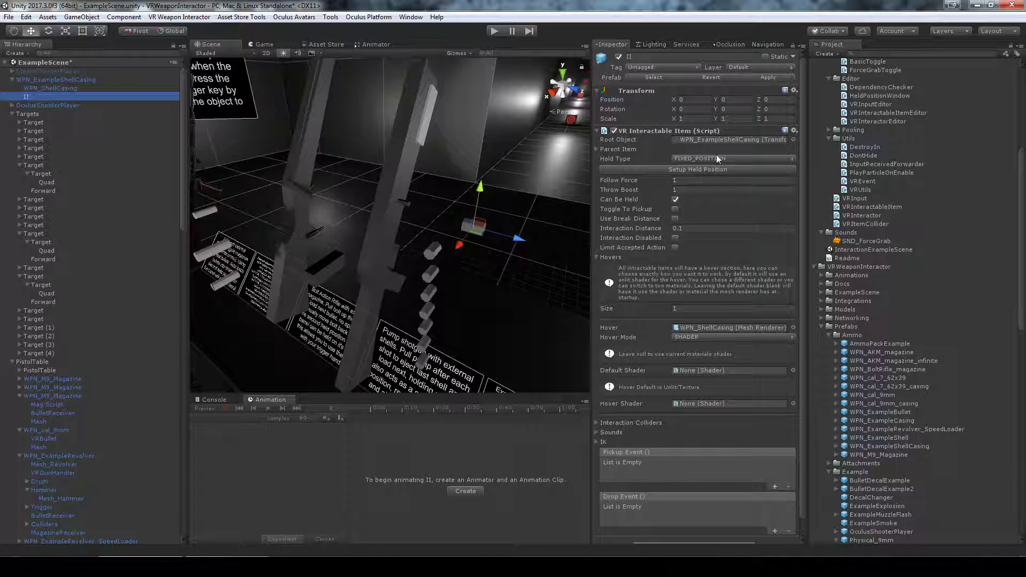
pyautogui.moveTo(475, 254); pyautogui.dragTo(396, 208, button='right')
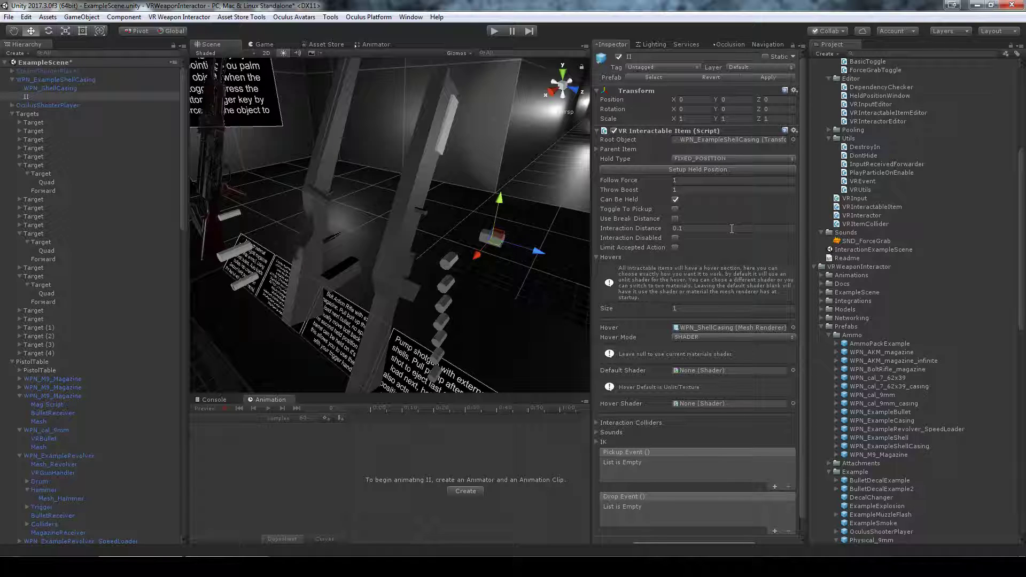
# Select the WPN_ExampleShellCasing root and locate the object referenced by its VR Item Collider's Item field.
pyautogui.click(47, 89)
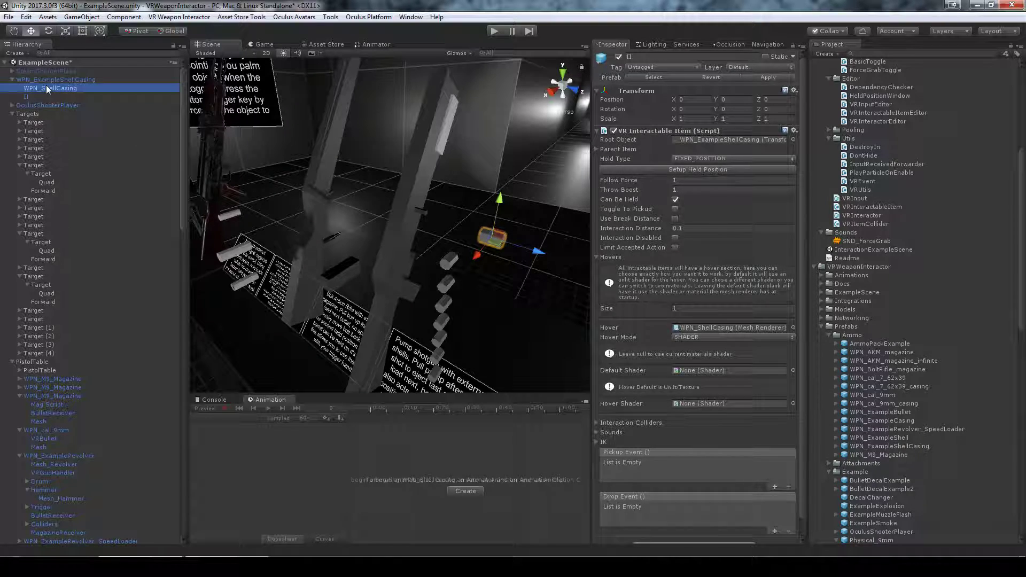
pyautogui.click(48, 80)
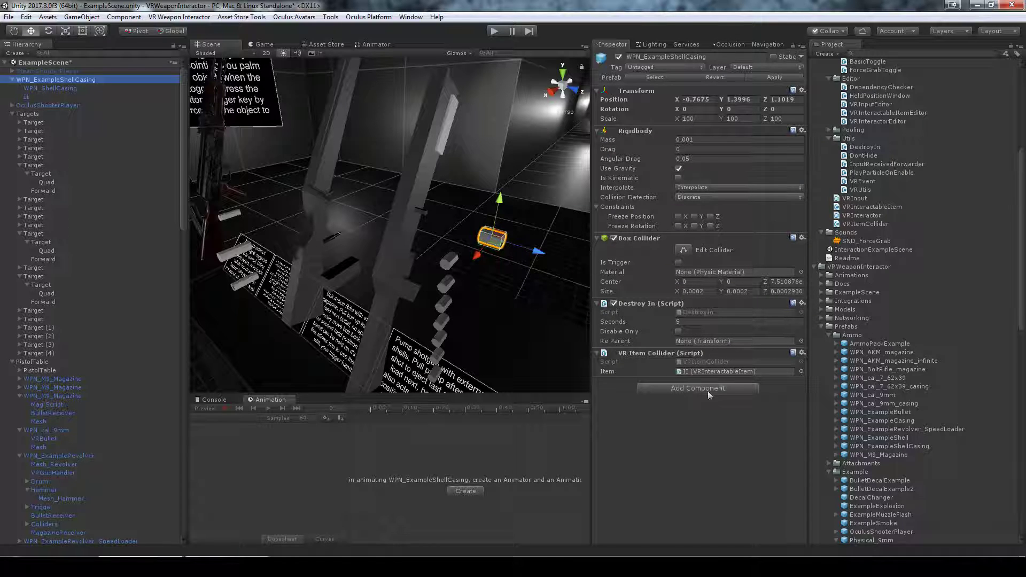
pyautogui.click(706, 373)
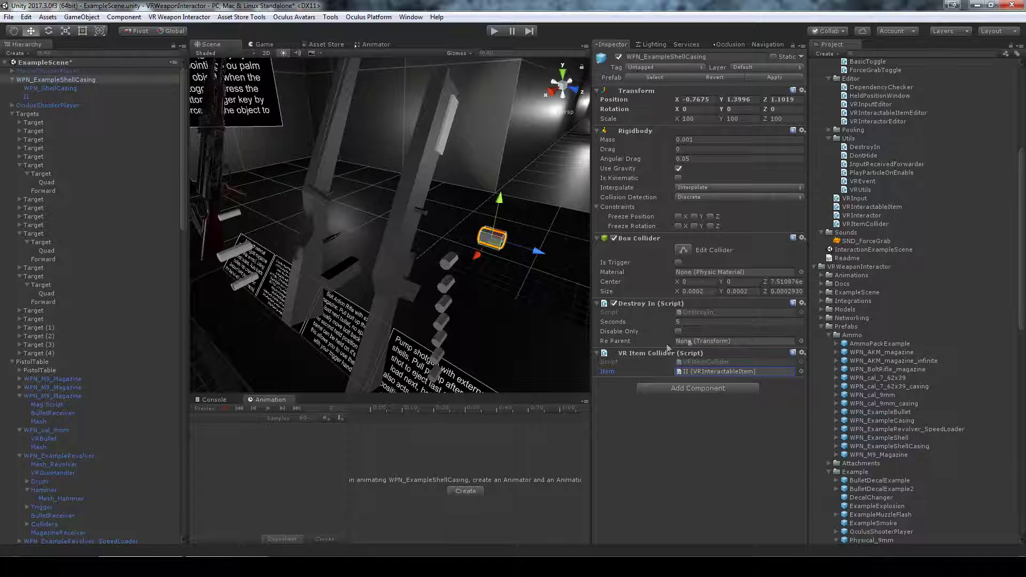
# Review the casing's II child and WPN_ShellCasing mesh, and return to the root's Rigidbody and collider components.
pyautogui.click(47, 97)
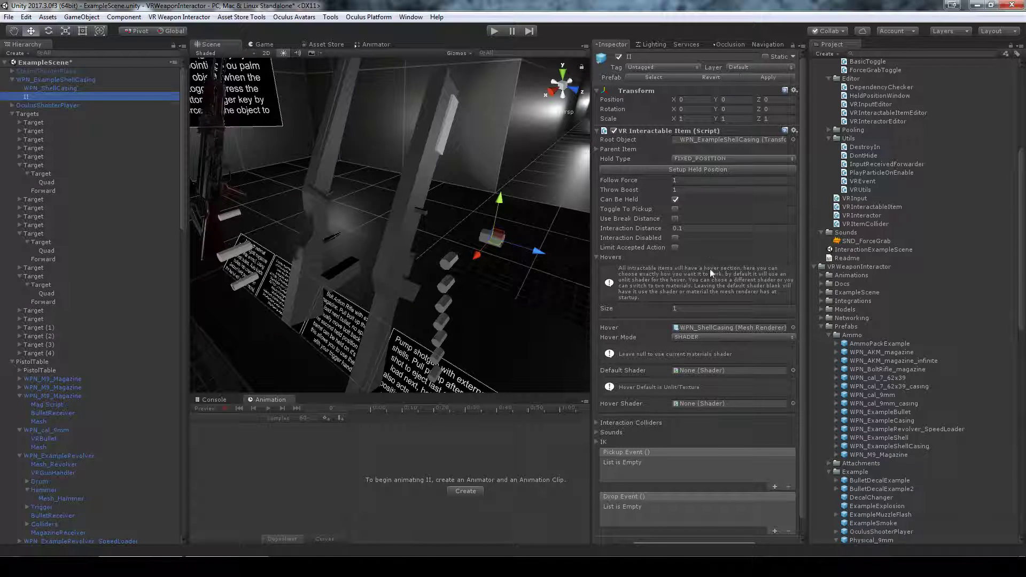
pyautogui.scroll(-2, 710, 268)
pyautogui.scroll(2, 644, 319)
pyautogui.click(50, 88)
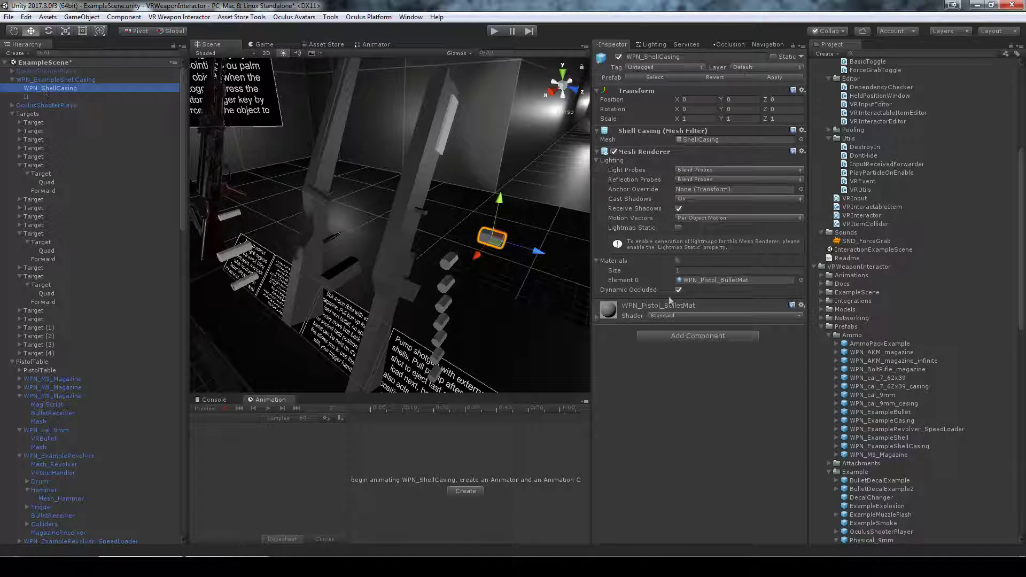
pyautogui.click(59, 80)
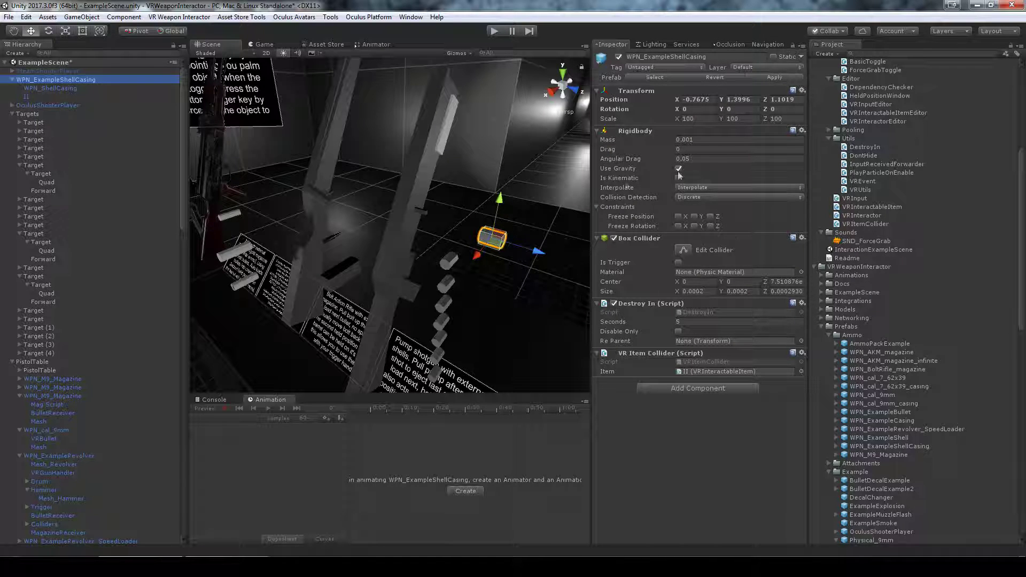
# Check the Can Be Held option on the casing's II child and delete the WPN_ExampleShellCasing instance from the scene.
pyautogui.click(30, 97)
pyautogui.click(677, 199)
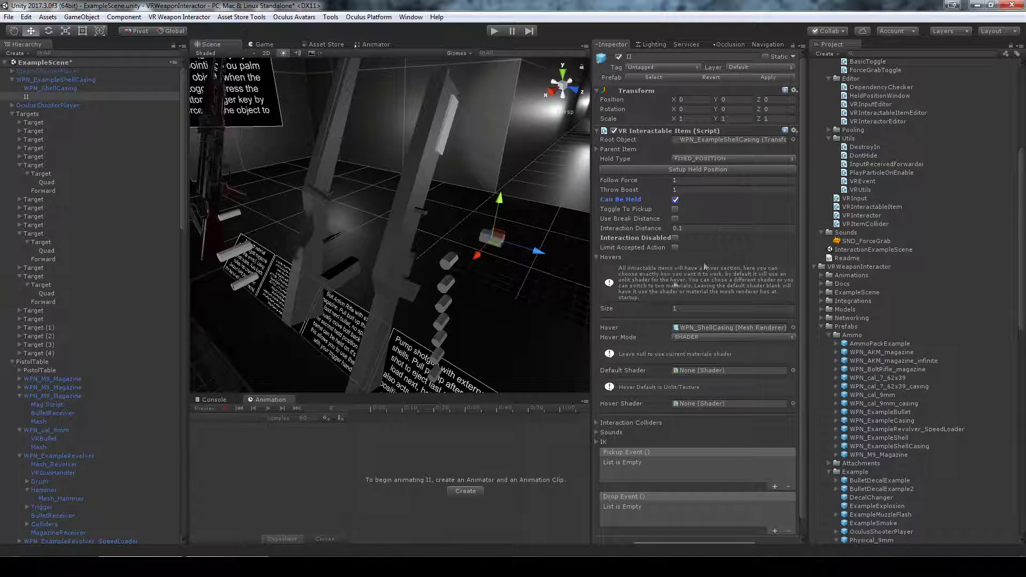
pyautogui.scroll(-2, 707, 249)
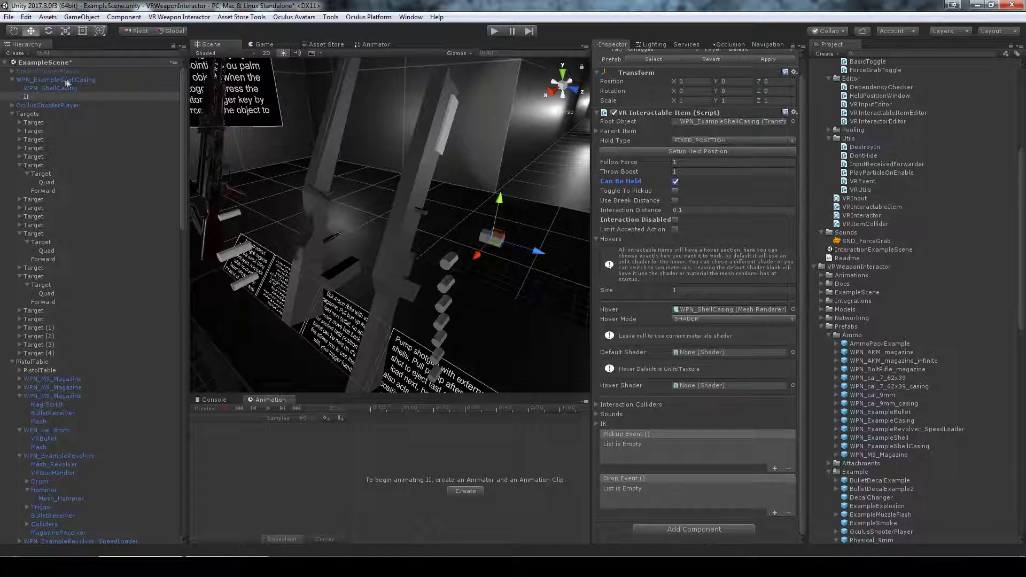
pyautogui.click(56, 78)
# Reopen the Gun Handler for WPN_ExampleShotGun and find its Loadable Bullet Prefab and Spent Bullet Prefab assignments.
pyautogui.click(390, 244)
pyautogui.click(694, 259)
pyautogui.scroll(-10, 694, 259)
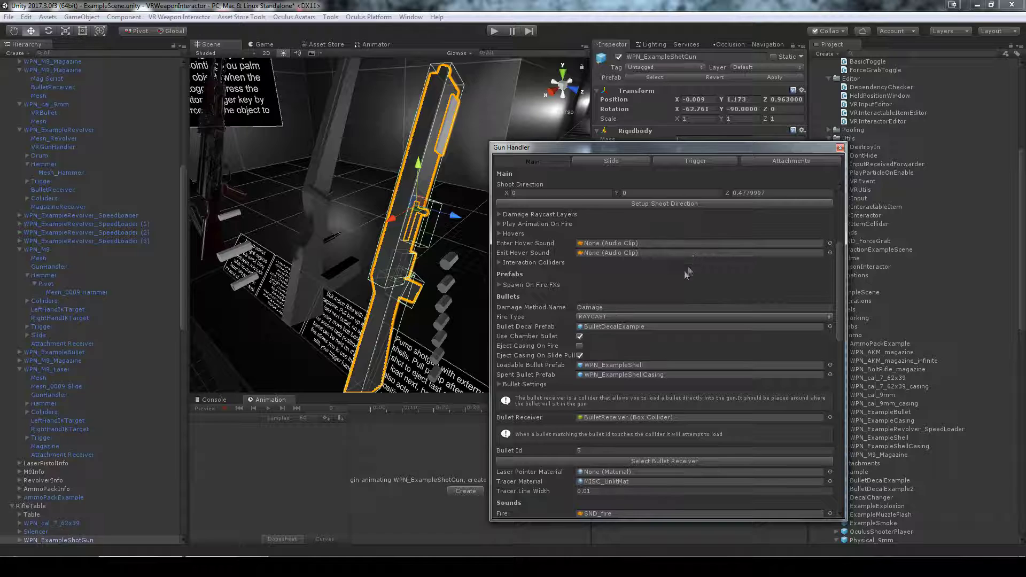
pyautogui.click(627, 247)
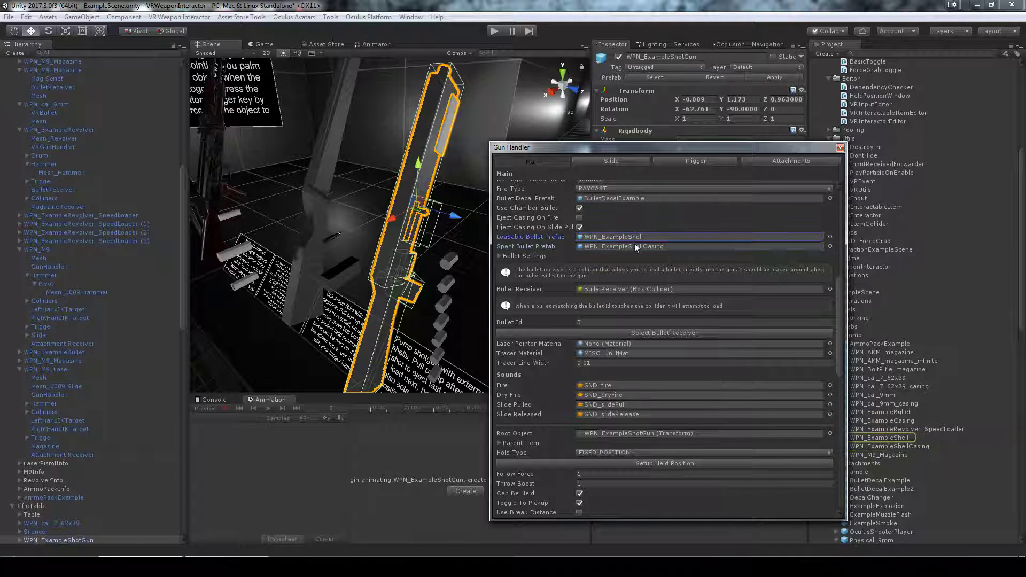
# Expand Bullet Settings and review the ejection and position options alongside Loadable Bullet Prefab and Use Chamber Bullet.
pyautogui.click(500, 256)
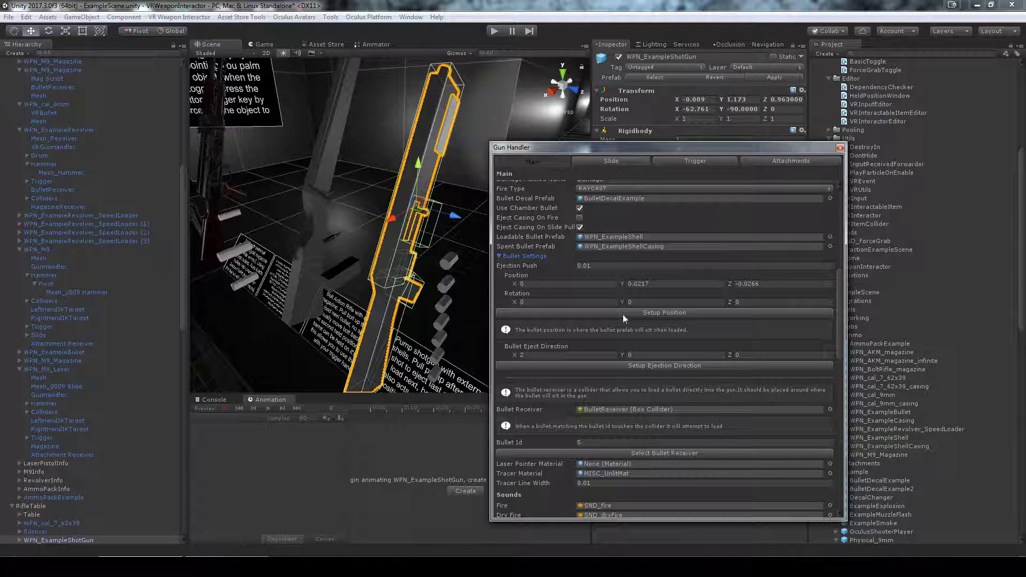
pyautogui.moveTo(399, 276); pyautogui.dragTo(354, 272, button='middle')
pyautogui.click(602, 237)
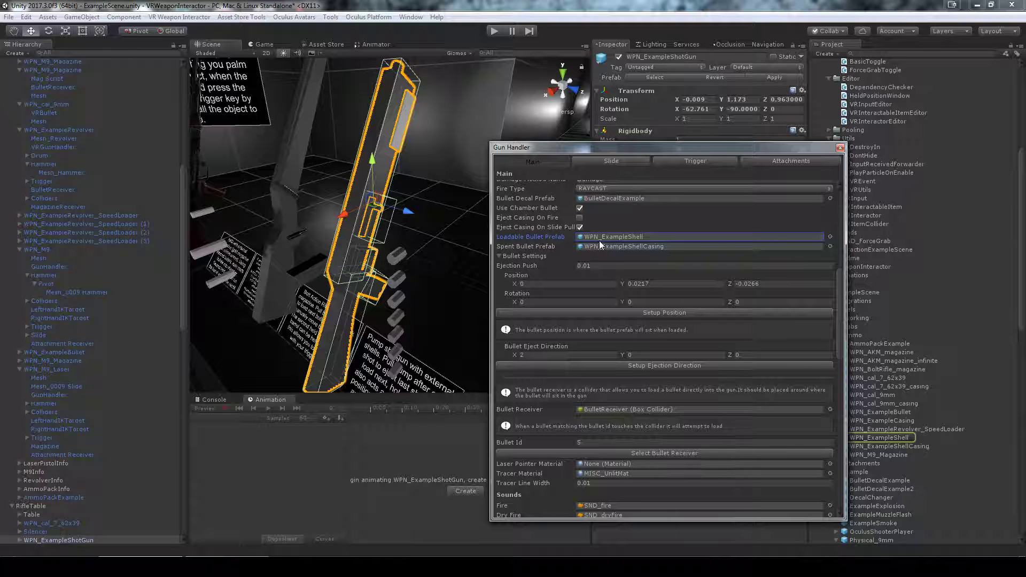
pyautogui.click(540, 207)
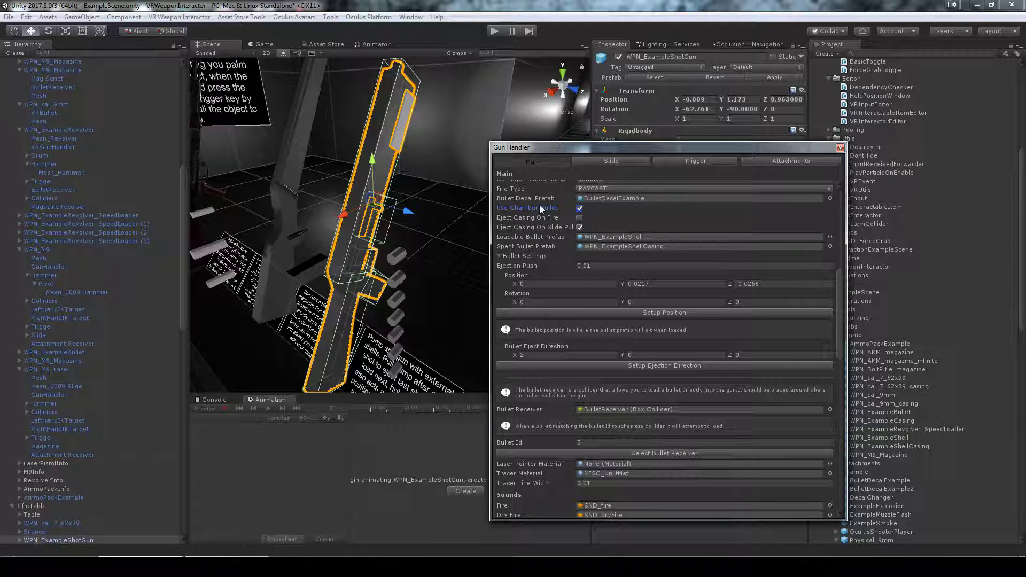
# Start the loaded bullet's position setup and frame the WPN_ExampleShell(Clone) placed inside the shotgun.
pyautogui.click(652, 313)
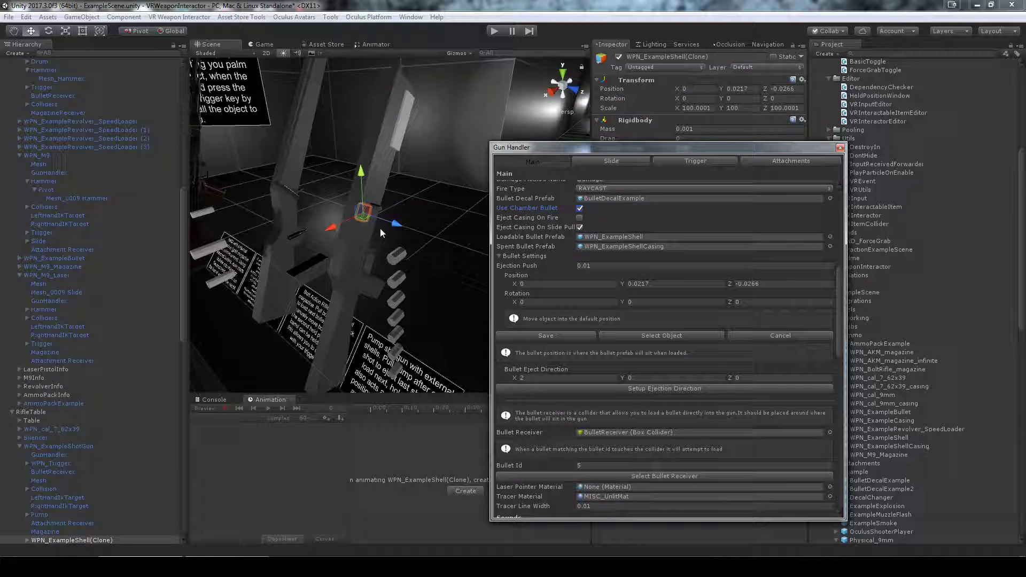
pyautogui.scroll(-10, 67, 350)
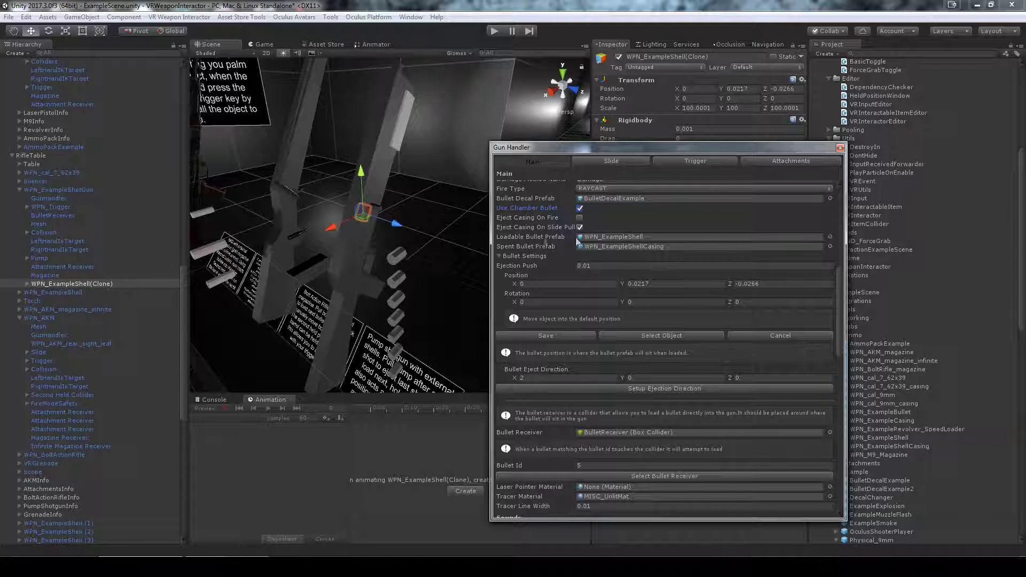
pyautogui.press('f')
pyautogui.moveTo(384, 261)
pyautogui.keyDown('alt'); pyautogui.mouseDown()
pyautogui.moveTo(375, 276)
pyautogui.moveTo(384, 244)
pyautogui.mouseUp(); pyautogui.keyUp('alt')
# Toggle the shotgun's slide to inspect the chambered shell clone, and return to the main bullet settings.
pyautogui.click(611, 161)
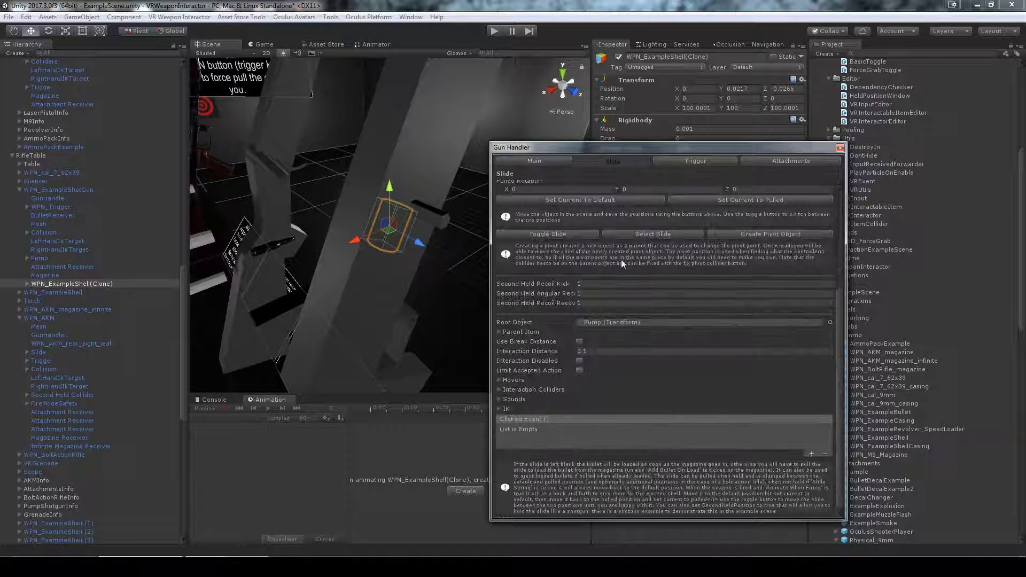
pyautogui.click(567, 237)
pyautogui.keyDown('alt'); pyautogui.moveTo(442, 271); pyautogui.dragTo(314, 202); pyautogui.keyUp('alt')
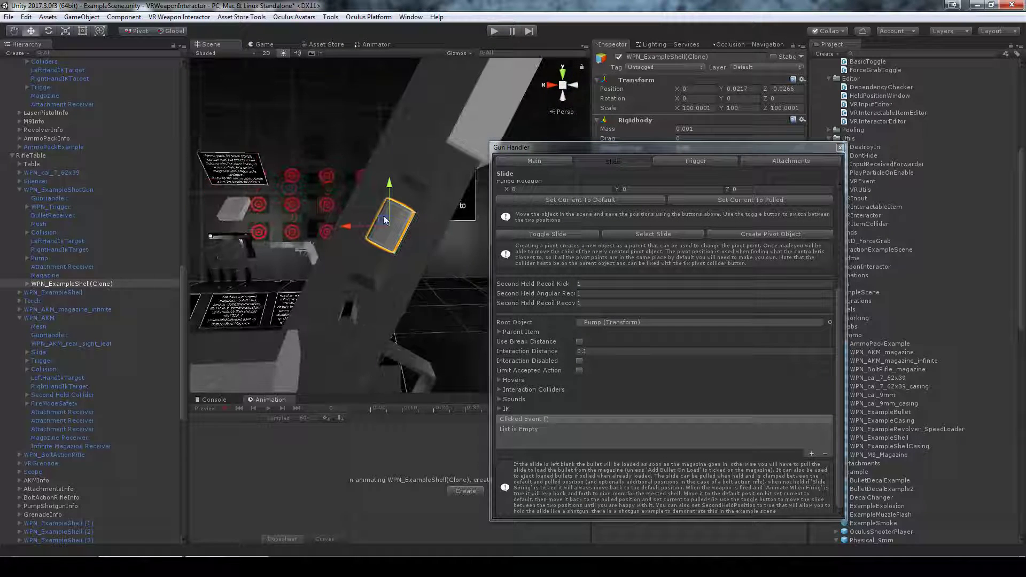
pyautogui.click(533, 161)
pyautogui.moveTo(399, 278)
pyautogui.keyDown('alt'); pyautogui.mouseDown()
pyautogui.moveTo(395, 333)
pyautogui.moveTo(398, 289)
pyautogui.mouseUp(); pyautogui.keyUp('alt')
pyautogui.scroll(-6, 626, 337)
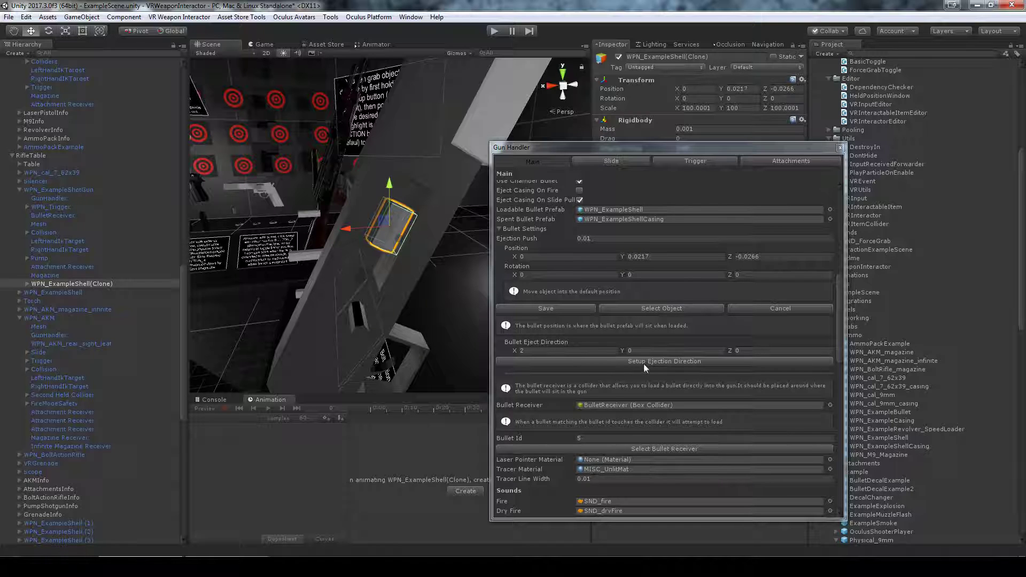
# Start the ejection direction setup and compare the Bullet Origin and Bullet Direction markers beside the shotgun.
pyautogui.click(662, 362)
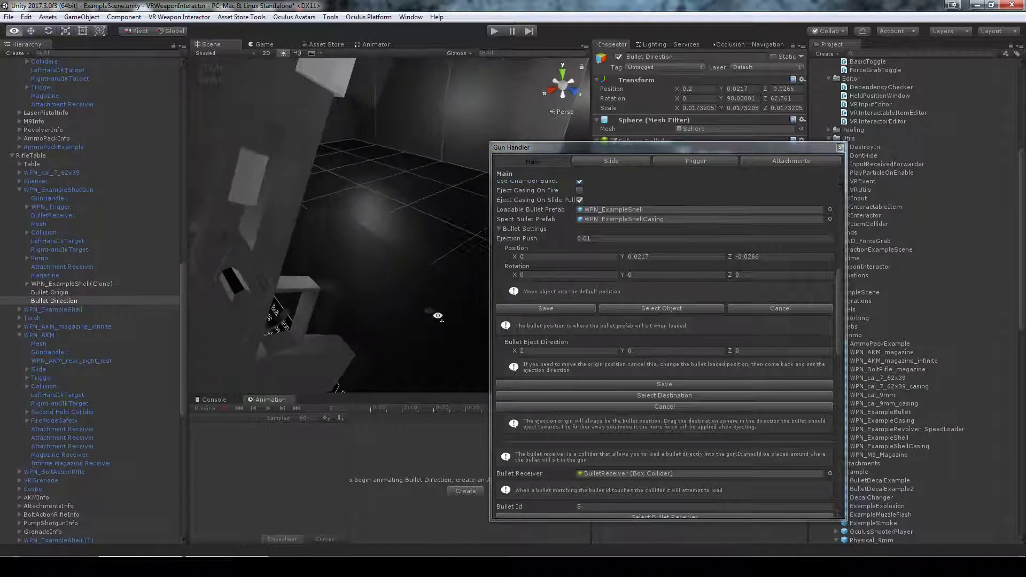
pyautogui.click(57, 298)
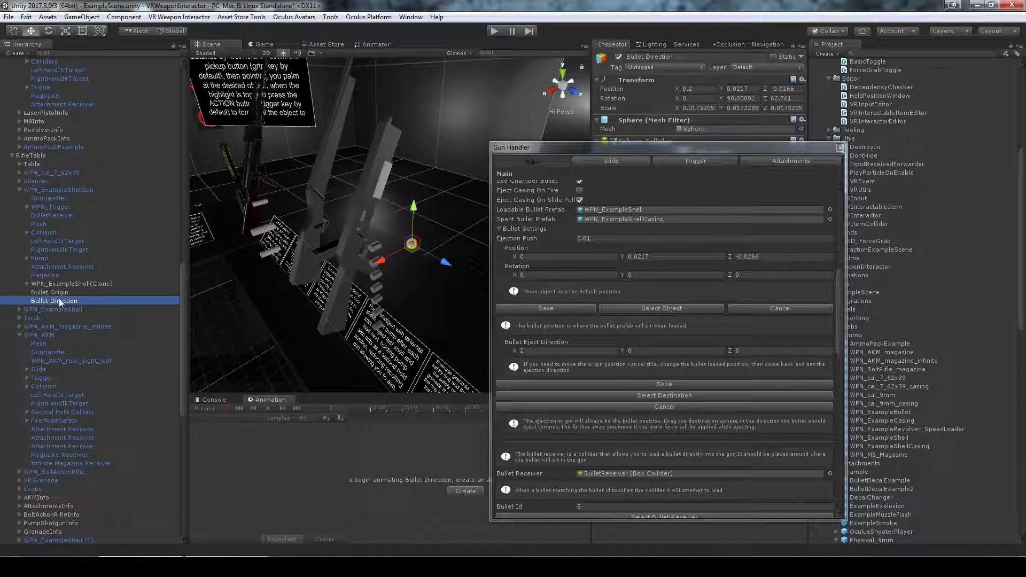
pyautogui.click(60, 293)
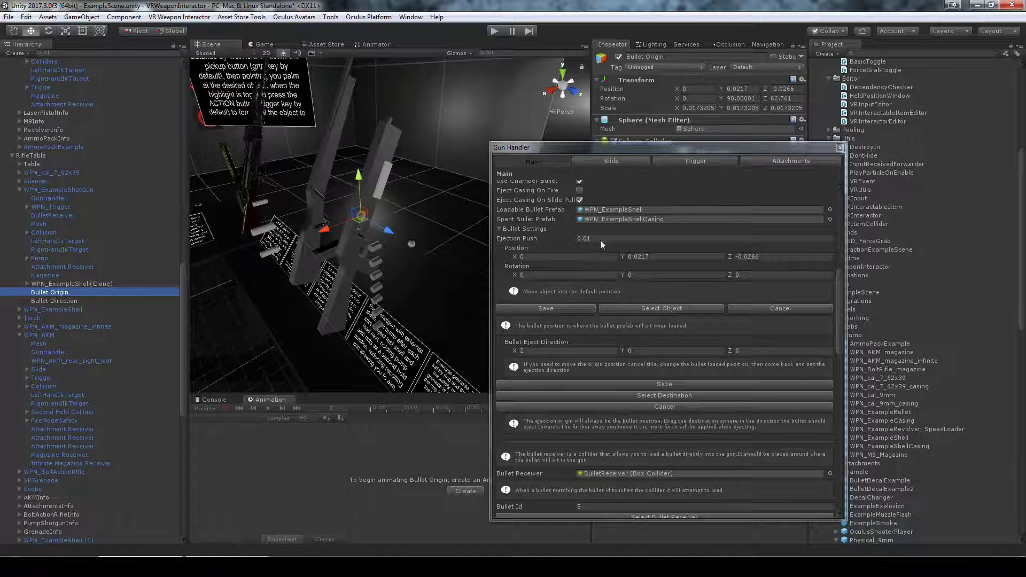
pyautogui.click(62, 301)
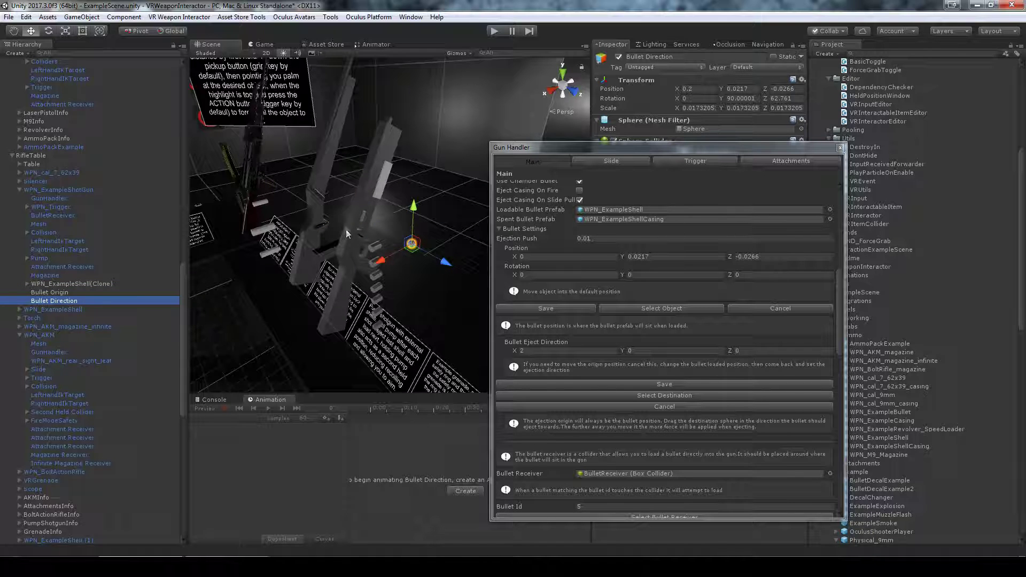
pyautogui.keyDown('alt'); pyautogui.moveTo(416, 244); pyautogui.dragTo(384, 251); pyautogui.keyUp('alt')
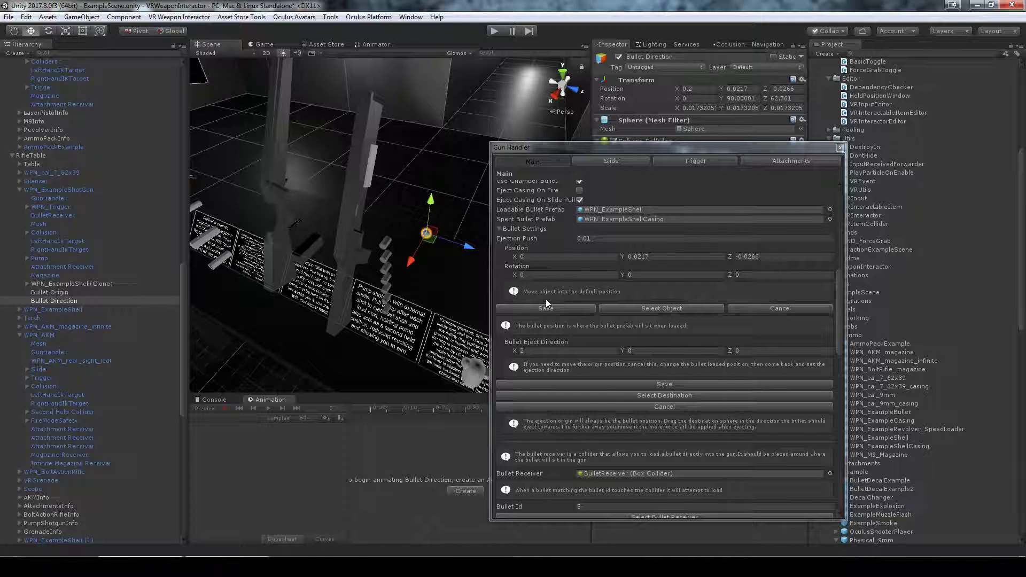
# Check Ejection Push, try moving the Bullet Direction marker to X 0.453, and cancel the ejection direction and bullet position setups.
pyautogui.click(527, 239)
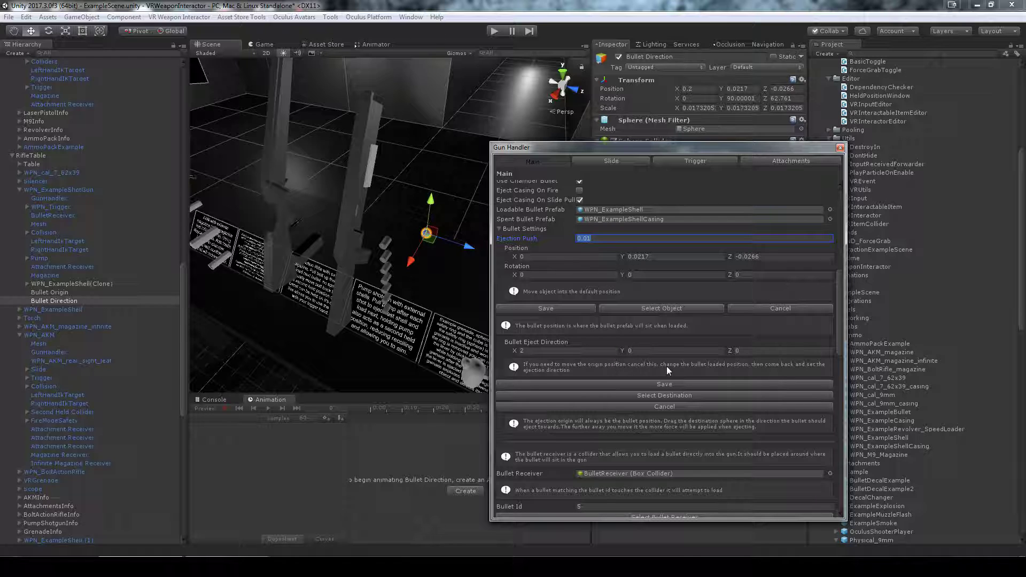
pyautogui.keyDown('alt'); pyautogui.moveTo(374, 224); pyautogui.dragTo(267, 249); pyautogui.keyUp('alt')
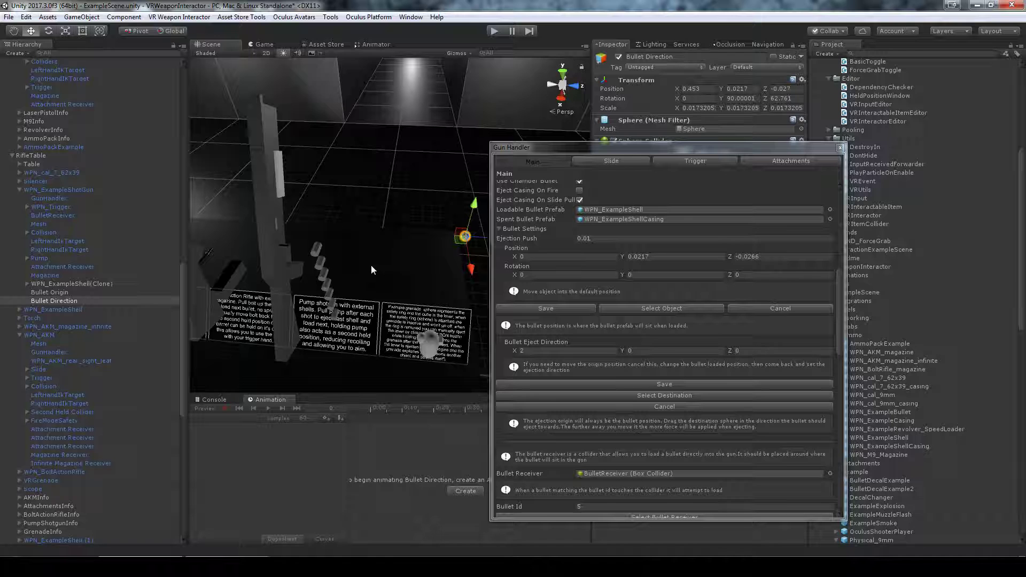
pyautogui.keyDown('alt'); pyautogui.moveTo(363, 270); pyautogui.dragTo(380, 267); pyautogui.keyUp('alt')
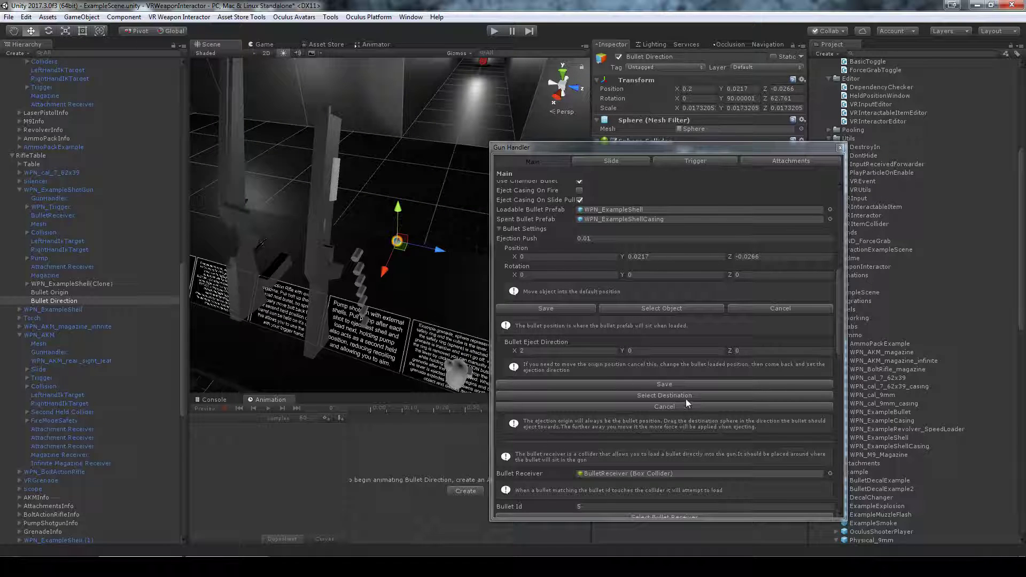
pyautogui.click(676, 408)
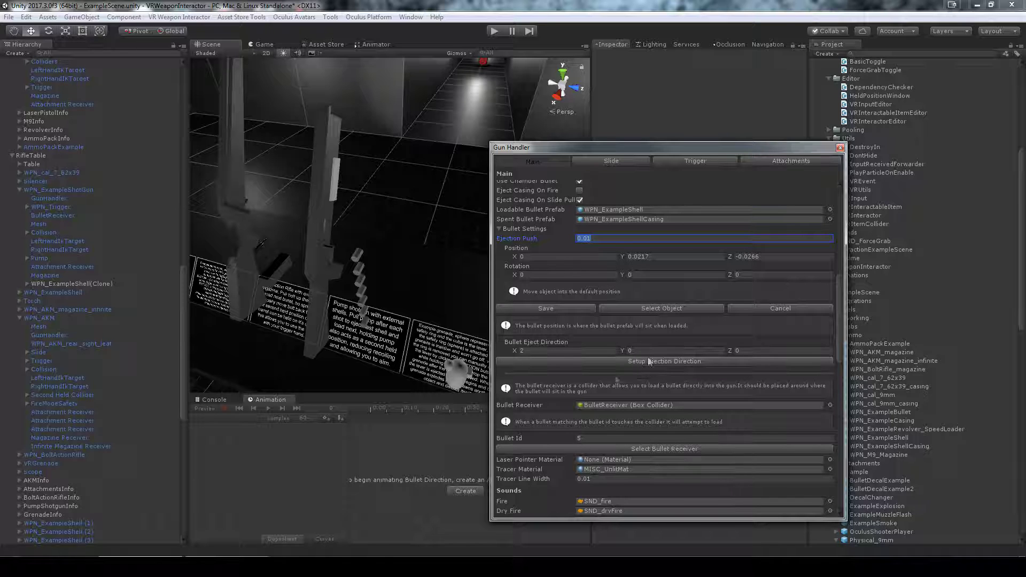
pyautogui.click(756, 311)
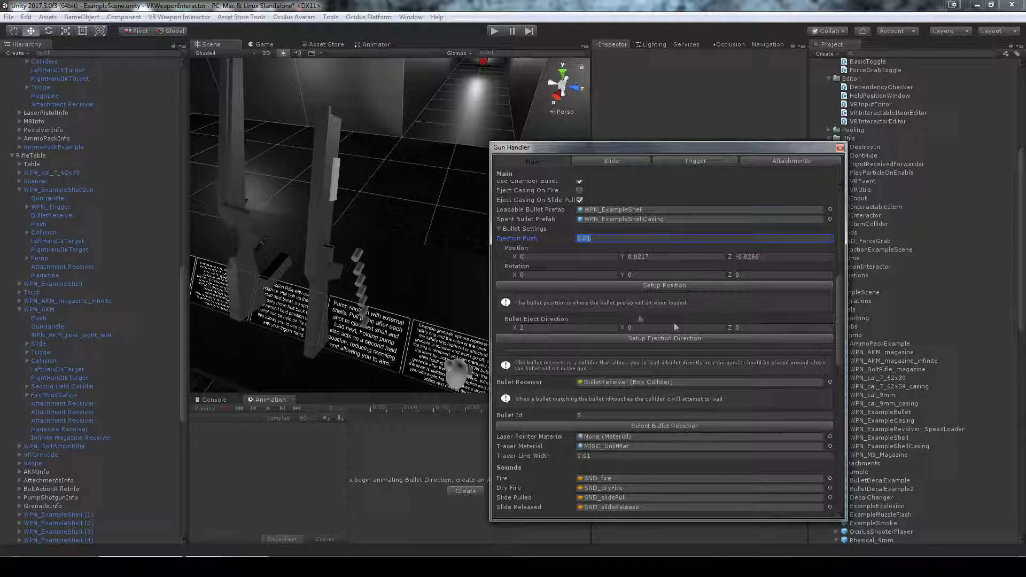
# Collapse the bullet settings, locate the shotgun's assigned BulletReceiver, and frame its box collider to inspect it from both sides.
pyautogui.click(498, 230)
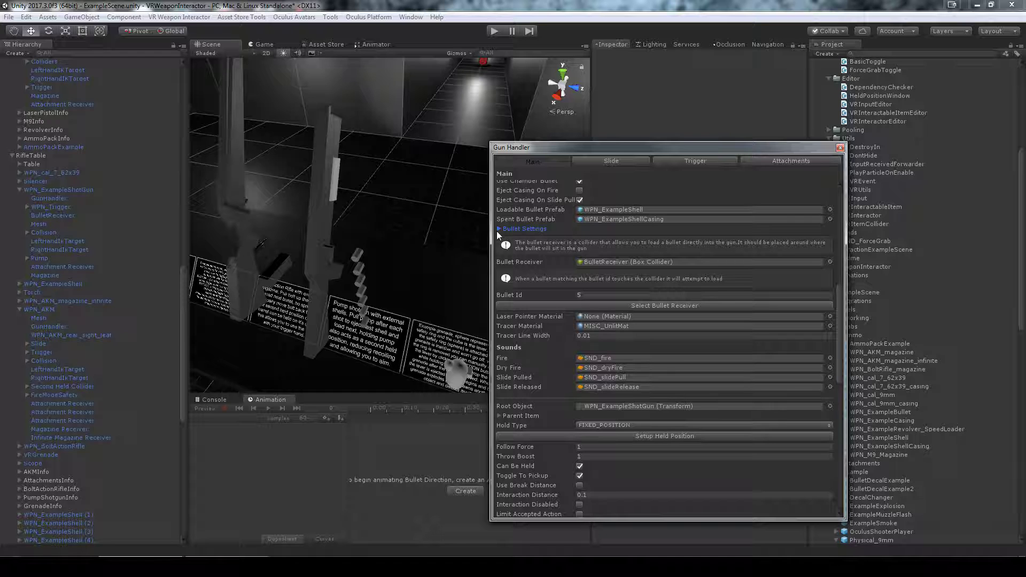
pyautogui.doubleClick(618, 261)
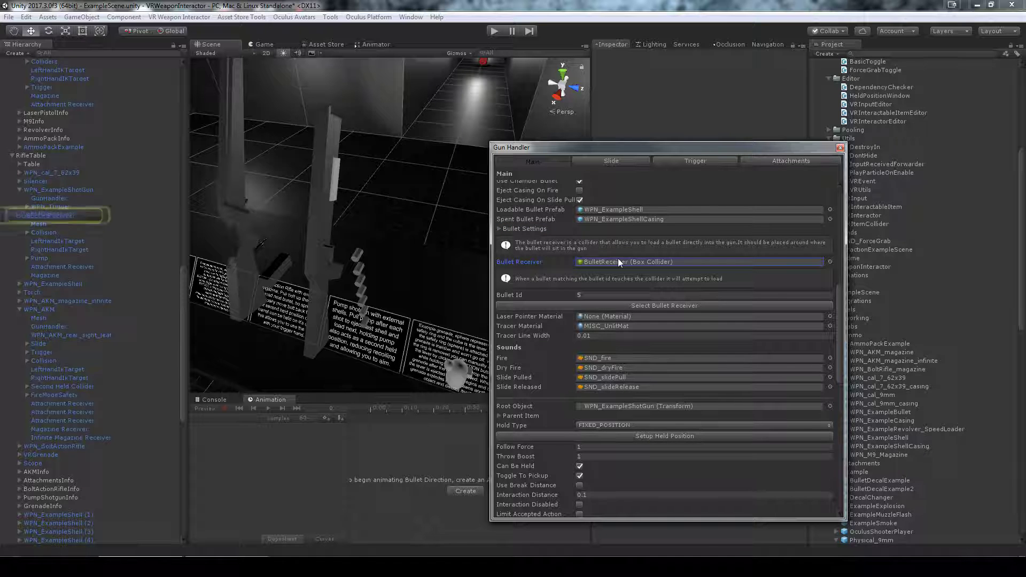
pyautogui.click(63, 215)
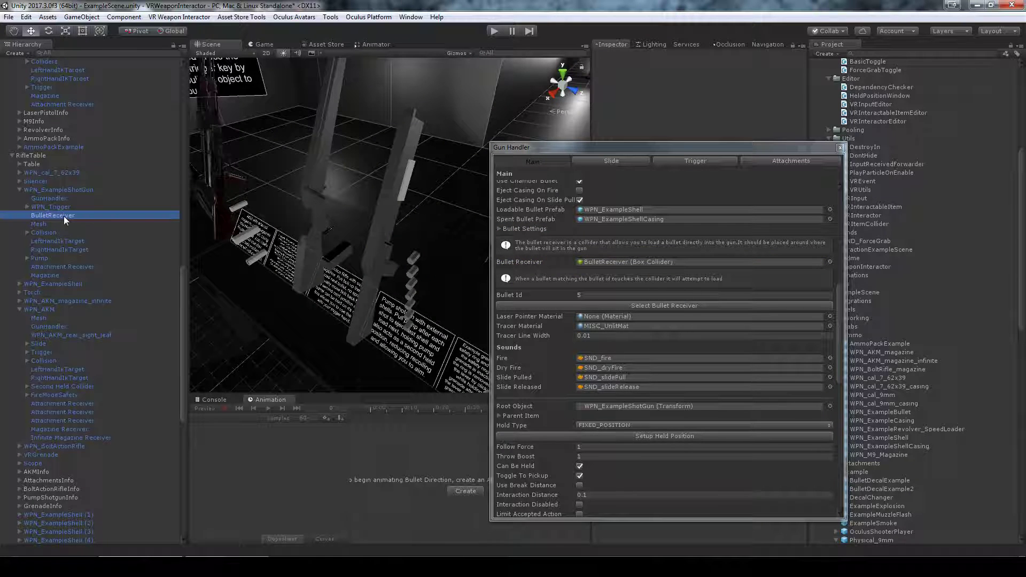
pyautogui.press('f')
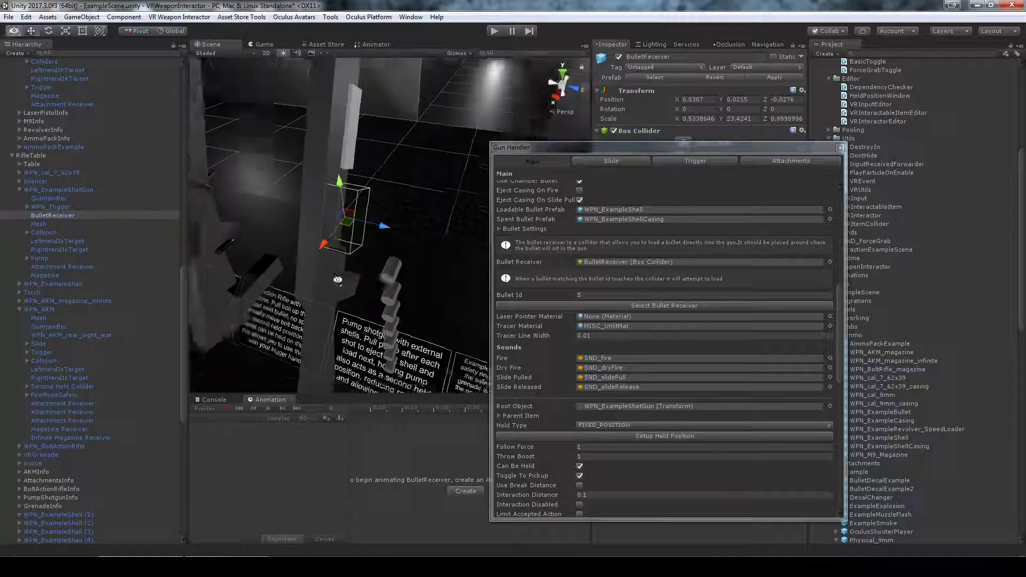
pyautogui.keyDown('alt'); pyautogui.moveTo(385, 289); pyautogui.dragTo(331, 294); pyautogui.keyUp('alt')
pyautogui.keyDown('alt'); pyautogui.moveTo(466, 232); pyautogui.dragTo(443, 244); pyautogui.keyUp('alt')
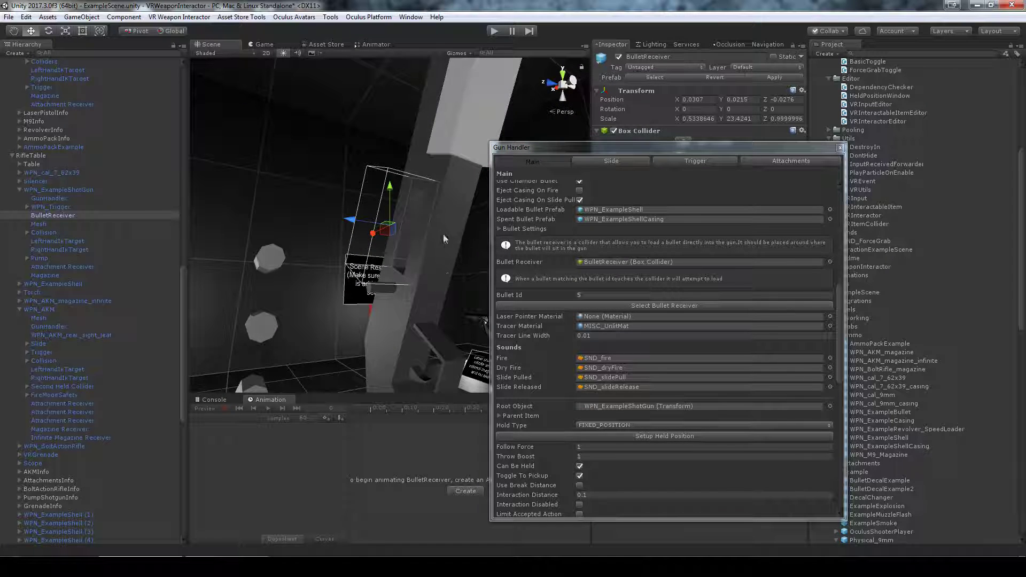
# Try moving the BulletReceiver in local space to X -0.0077, Y -0.0161, Z -0.0316, and undo the move.
pyautogui.click(171, 31)
pyautogui.moveTo(394, 224); pyautogui.dragTo(451, 271)
pyautogui.keyDown('alt'); pyautogui.moveTo(448, 234); pyautogui.dragTo(500, 278); pyautogui.keyUp('alt')
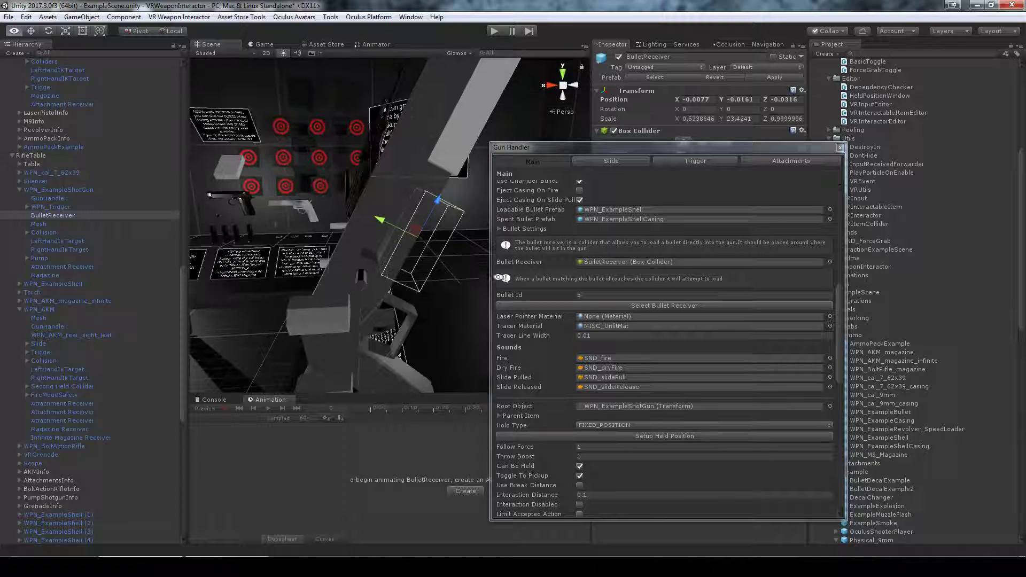
pyautogui.hotkey('ctrl', 'z')
pyautogui.hotkey('ctrl', 'z')
pyautogui.keyDown('alt'); pyautogui.moveTo(321, 278); pyautogui.dragTo(335, 246); pyautogui.keyUp('alt')
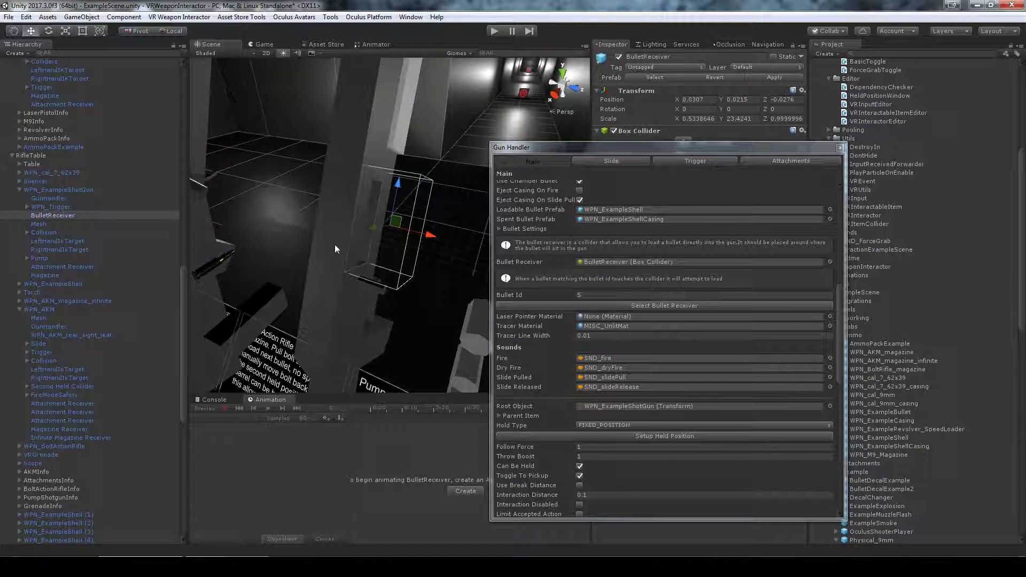
# Uncover the BulletReceiver's component settings and review the Gun Handler, Magazine and Ammo Pack references of its VR Bullet Receiver script.
pyautogui.moveTo(616, 146); pyautogui.dragTo(578, 407)
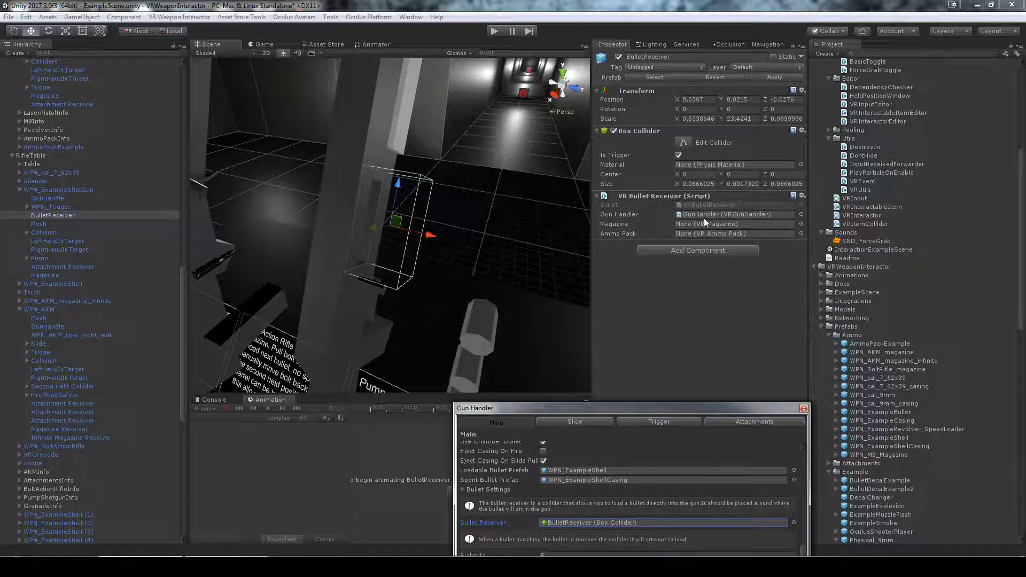
pyautogui.click(635, 214)
pyautogui.click(632, 233)
pyautogui.click(632, 215)
pyautogui.click(633, 224)
pyautogui.click(632, 234)
pyautogui.click(630, 215)
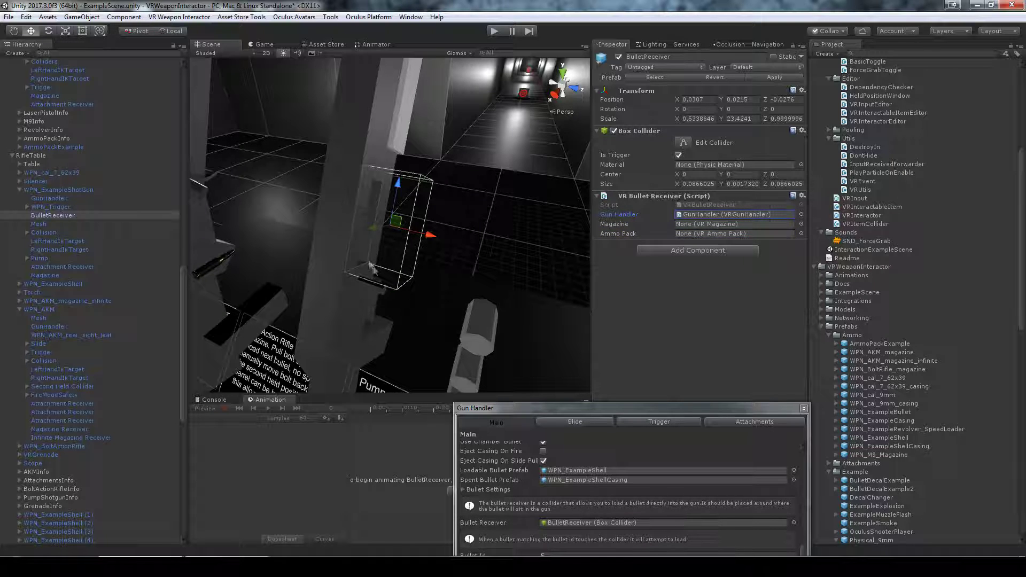
# Check the receiver script's Magazine reference and look across the scene from the shotgun to the pistol table.
pyautogui.moveTo(473, 245); pyautogui.dragTo(386, 269, button='right')
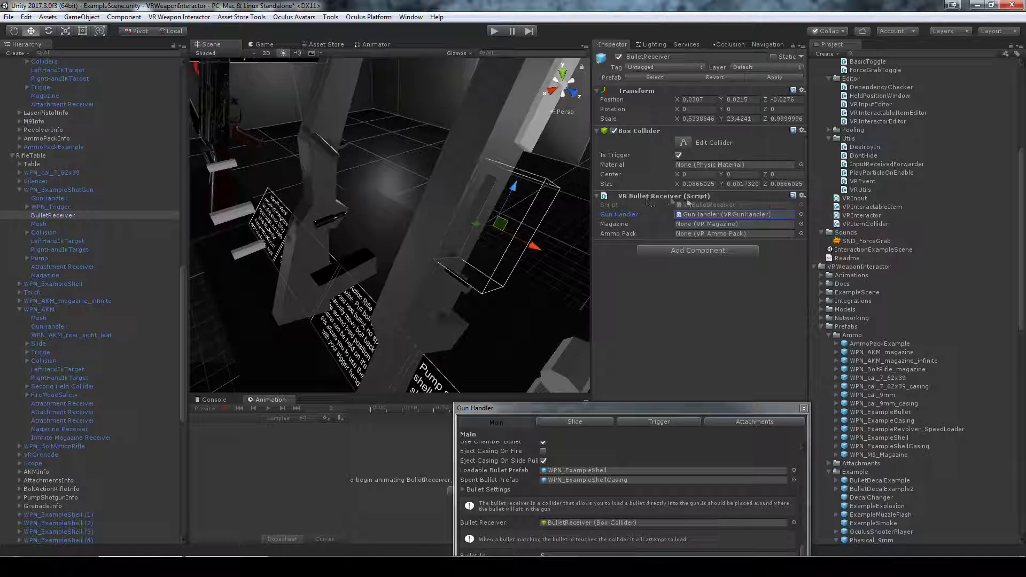
pyautogui.moveTo(405, 259); pyautogui.dragTo(275, 154, button='right')
pyautogui.click(629, 227)
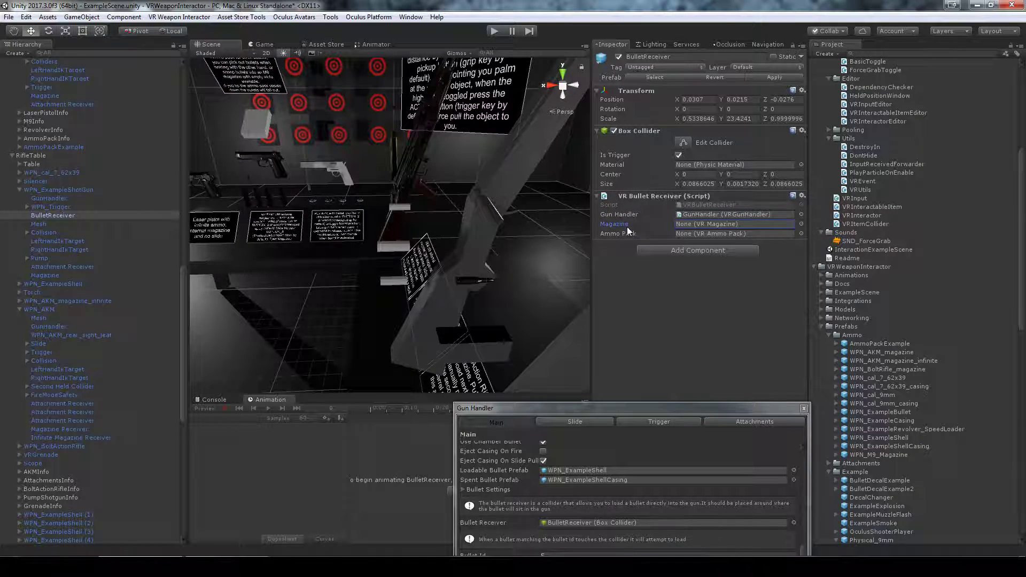
pyautogui.moveTo(407, 224); pyautogui.dragTo(322, 155, button='right')
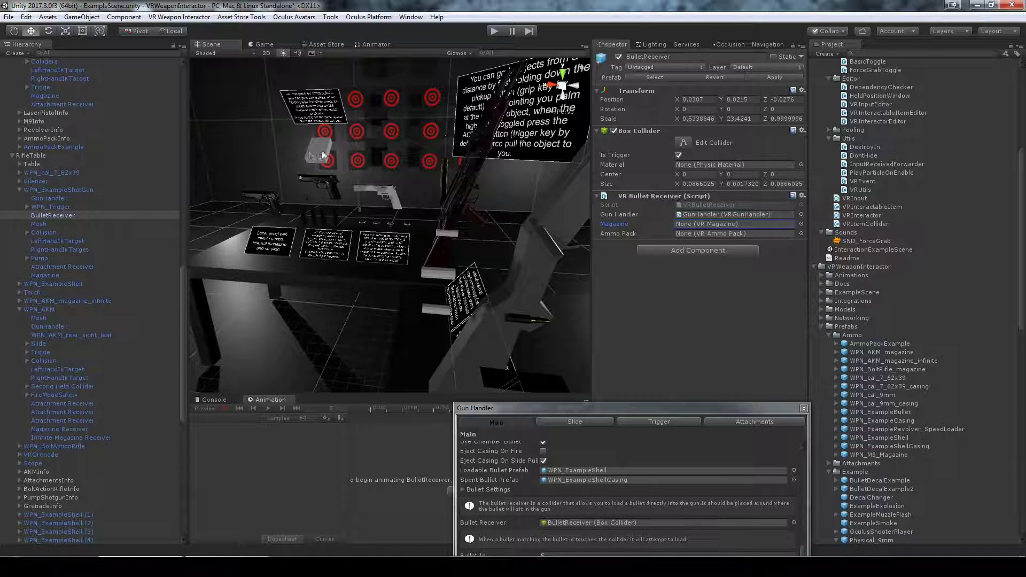
# Select the AmmoPackExample object above the pistol table to view its components, and clear the selection.
pyautogui.click(320, 154)
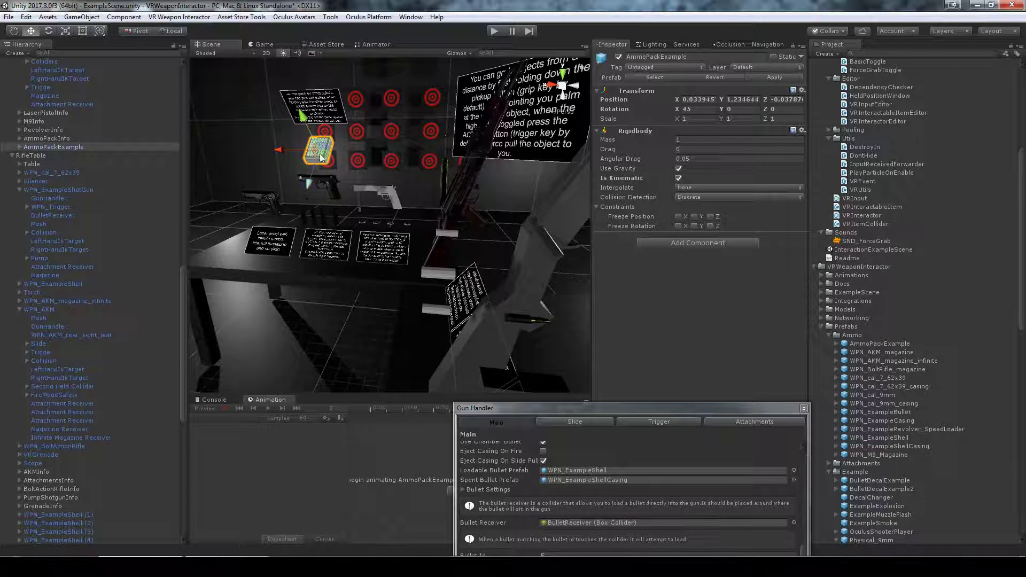
pyautogui.click(337, 326)
pyautogui.moveTo(422, 246); pyautogui.dragTo(460, 274, button='right')
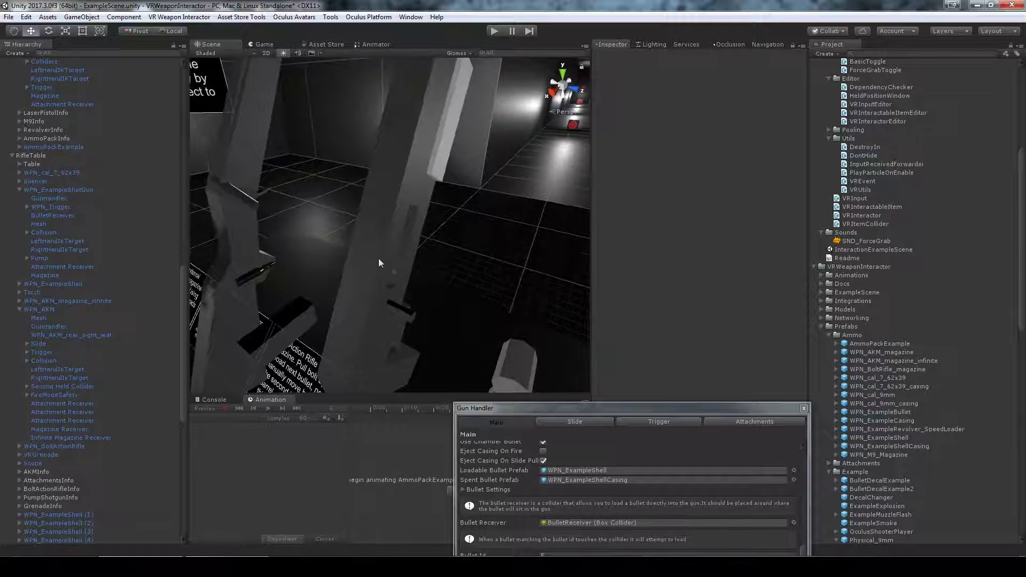
# Examine the shotgun's Bullet Id setting in the Gun Handler window and move the window off the scene view.
pyautogui.click(384, 258)
pyautogui.click(399, 261)
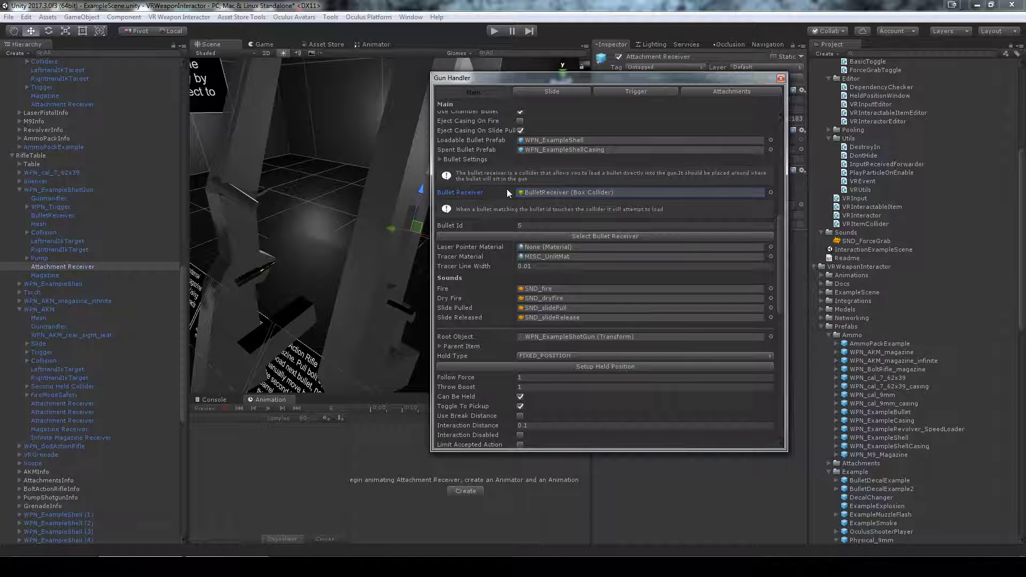
pyautogui.click(463, 227)
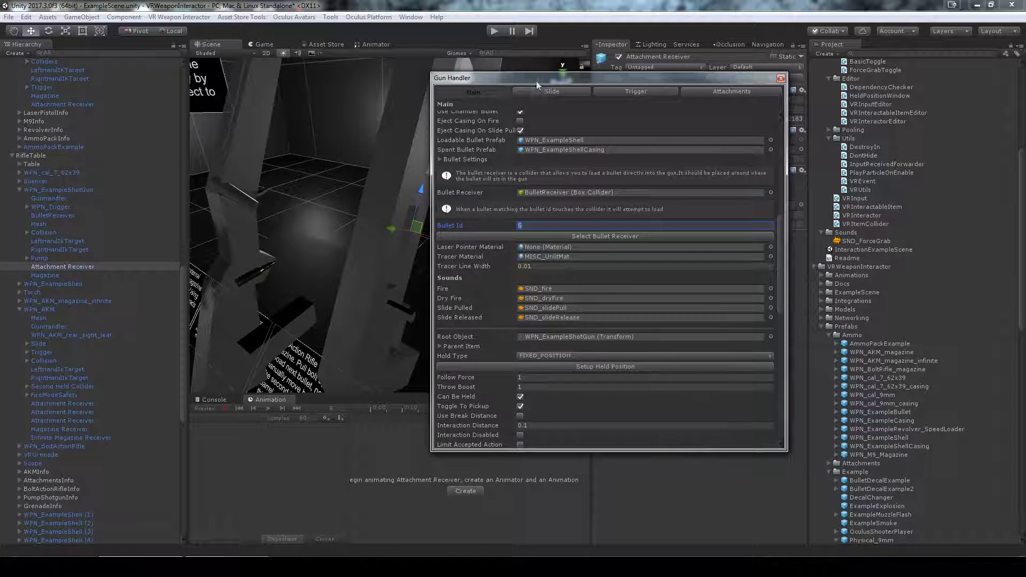
pyautogui.moveTo(537, 81); pyautogui.dragTo(672, 98)
# Select the WPN_Bullet child of WPN_ExampleShell (3) beside the shotgun to compare it with the gun's Bullet Id.
pyautogui.moveTo(414, 249); pyautogui.dragTo(381, 208, button='right')
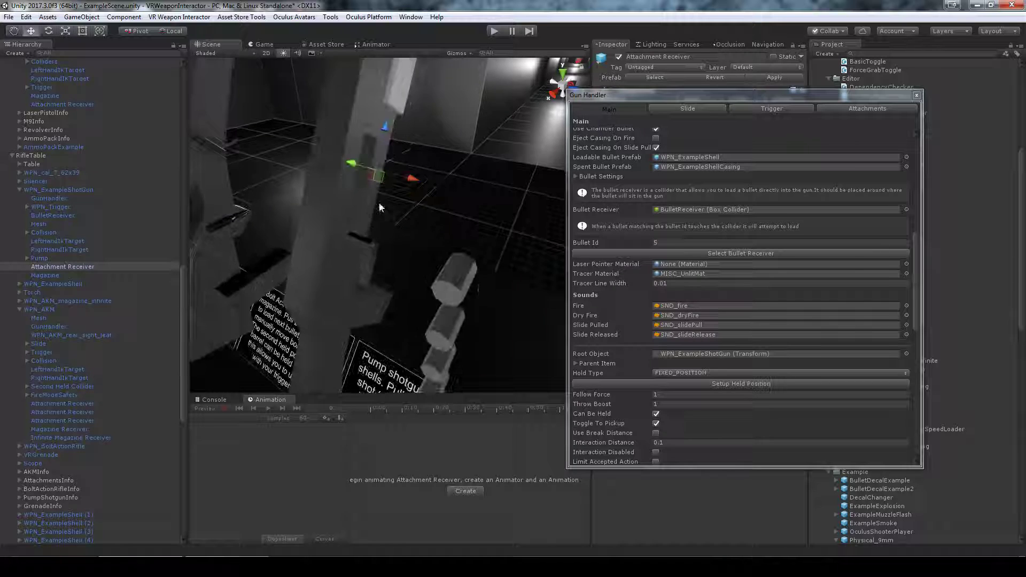
pyautogui.click(453, 275)
pyautogui.scroll(3, 64, 506)
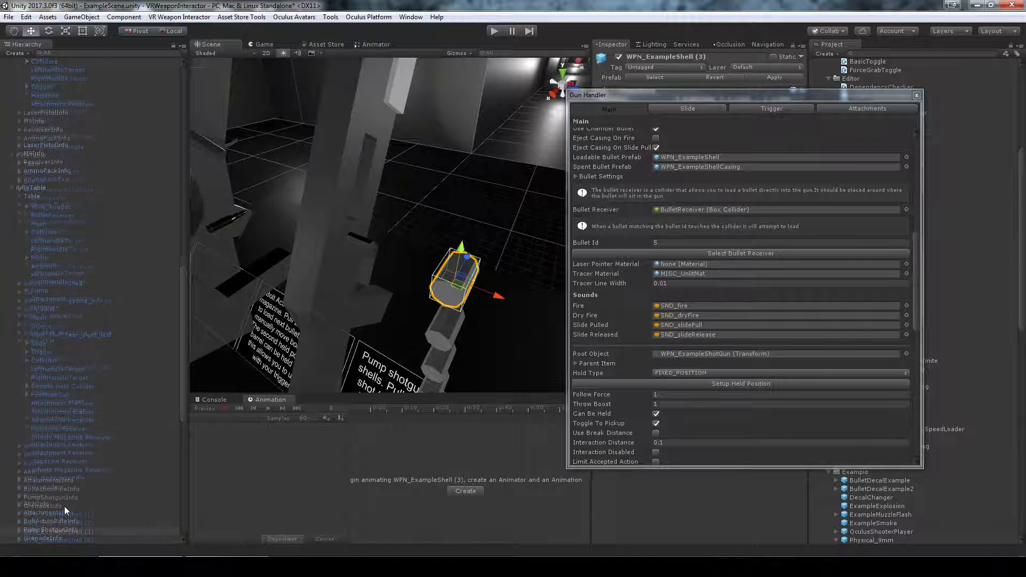
pyautogui.click(19, 531)
pyautogui.scroll(-3, 26, 528)
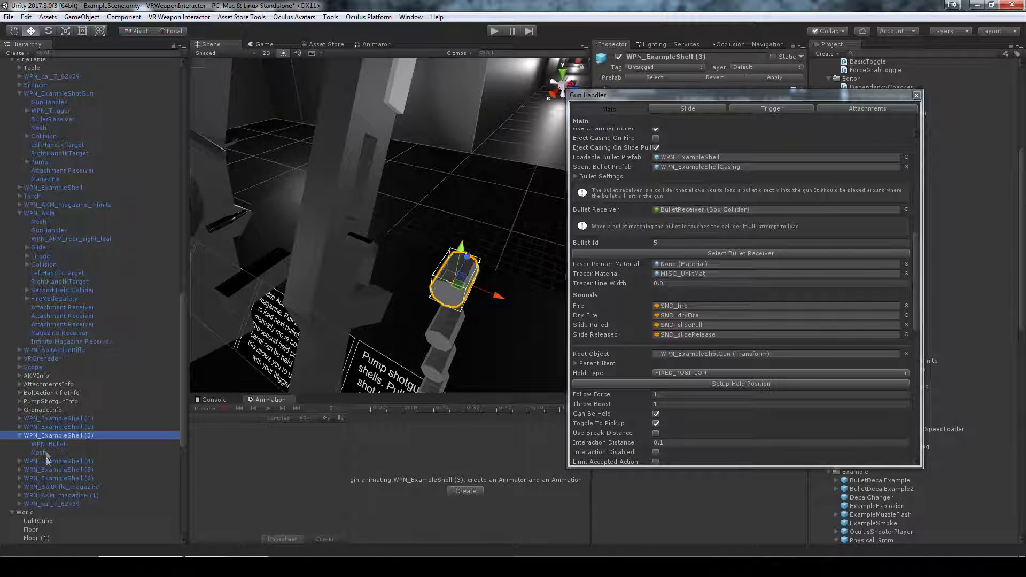
pyautogui.click(49, 443)
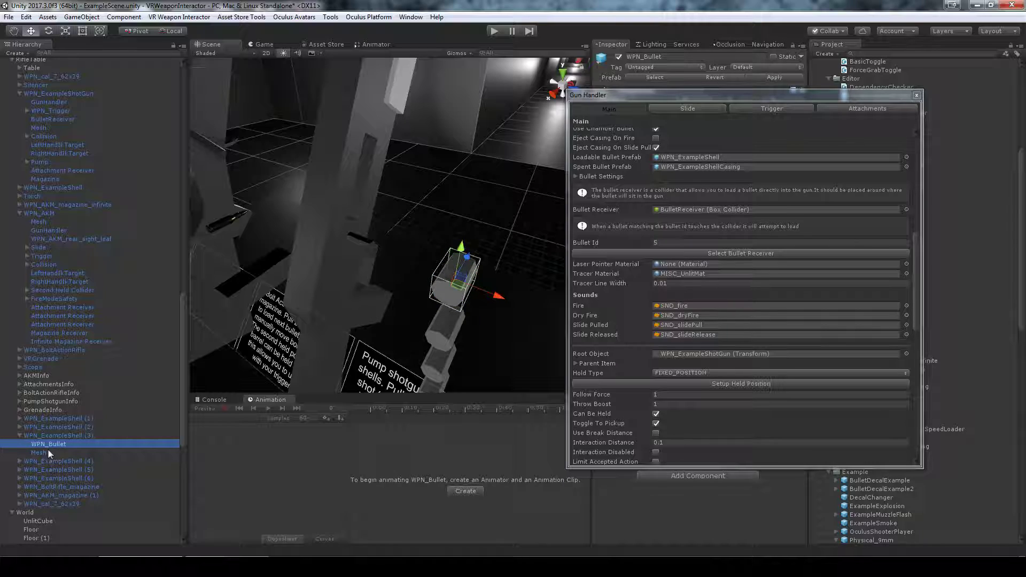
pyautogui.moveTo(607, 94); pyautogui.dragTo(674, 89)
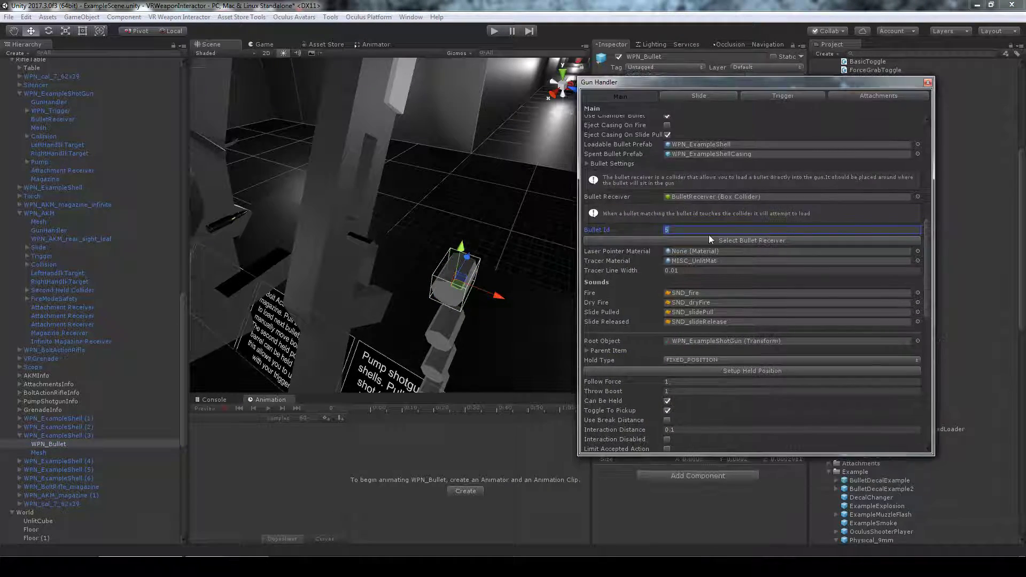
# Survey the weapons around the selected shell and examine the shotgun's Laser Pointer Material setting.
pyautogui.moveTo(453, 272); pyautogui.dragTo(305, 227, button='right')
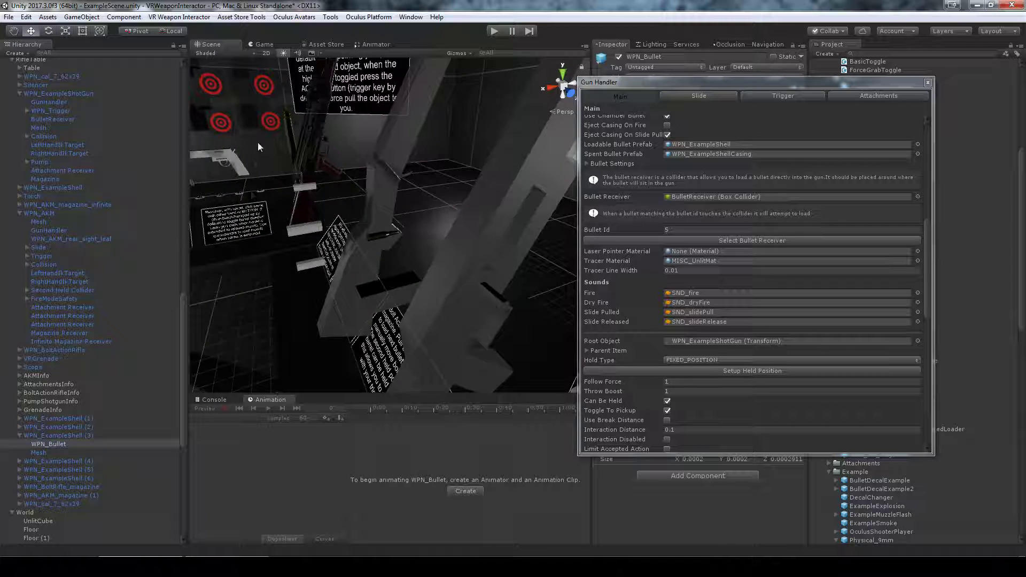
pyautogui.moveTo(258, 142); pyautogui.dragTo(272, 177, button='right')
pyautogui.press('f')
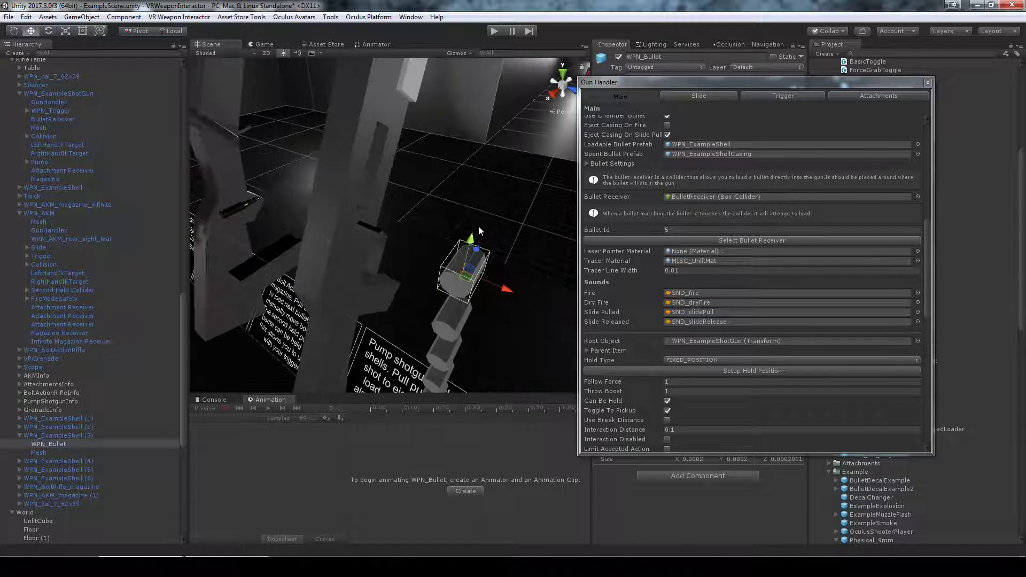
pyautogui.moveTo(644, 260); pyautogui.dragTo(608, 258, button='right')
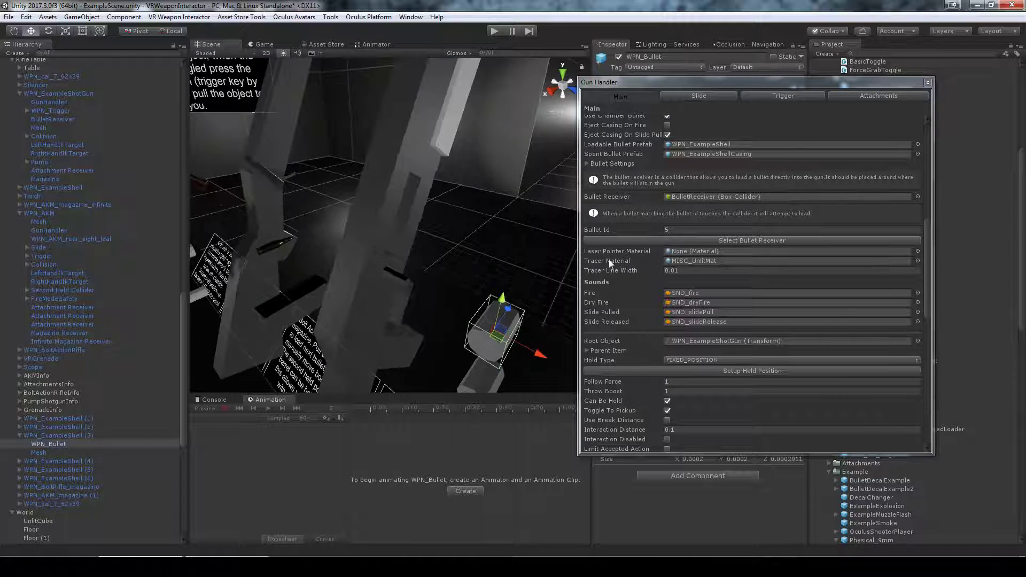
pyautogui.click(652, 251)
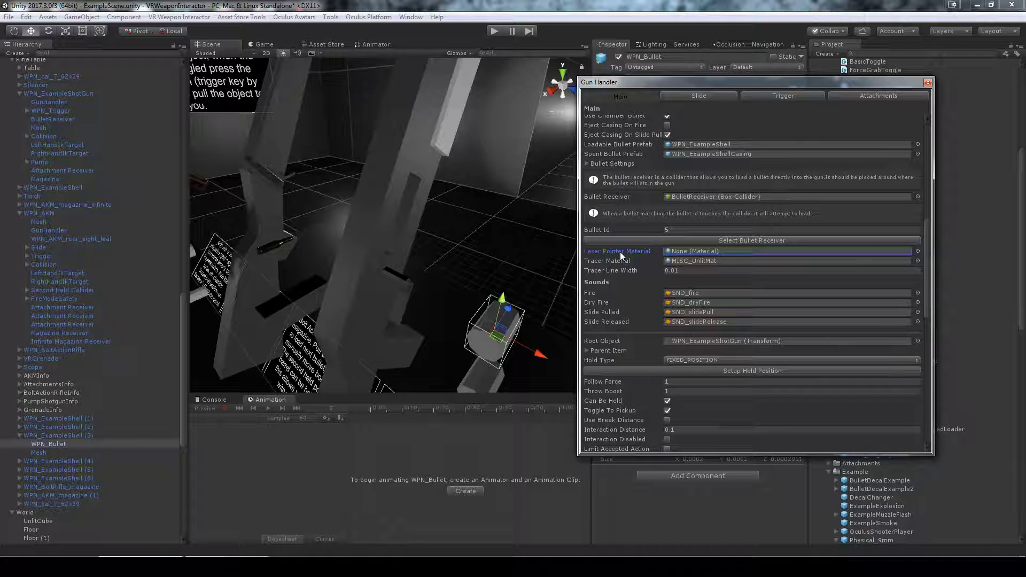
# Open the Gun Handler editor for the WPN_M9_Laser pistol and locate its assigned laser pointer material in the project.
pyautogui.moveTo(532, 264); pyautogui.dragTo(262, 198, button='right')
pyautogui.click(258, 195)
pyautogui.press('f')
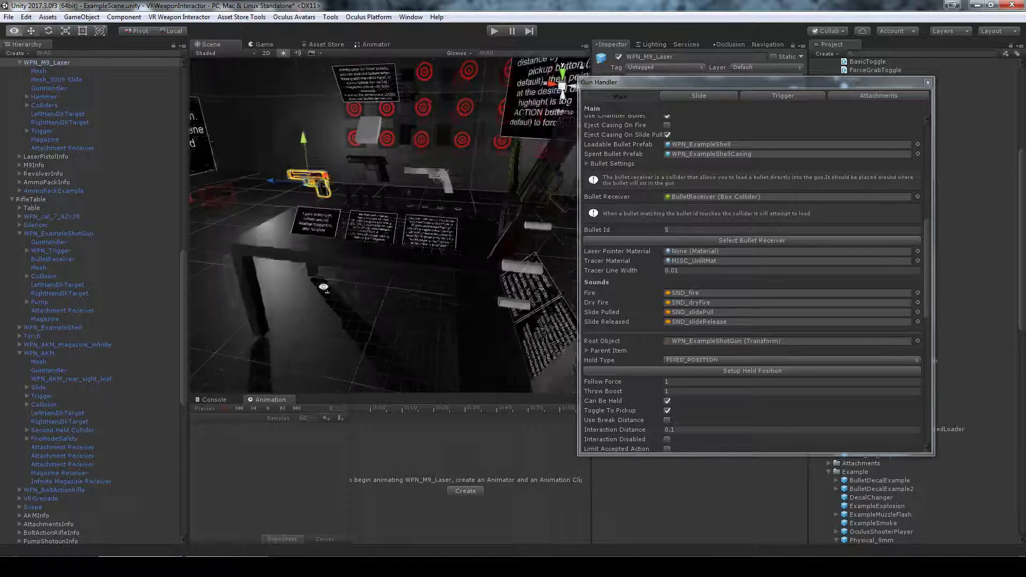
pyautogui.click(927, 83)
pyautogui.click(700, 256)
pyautogui.click(698, 218)
pyautogui.moveTo(723, 83); pyautogui.dragTo(361, 69)
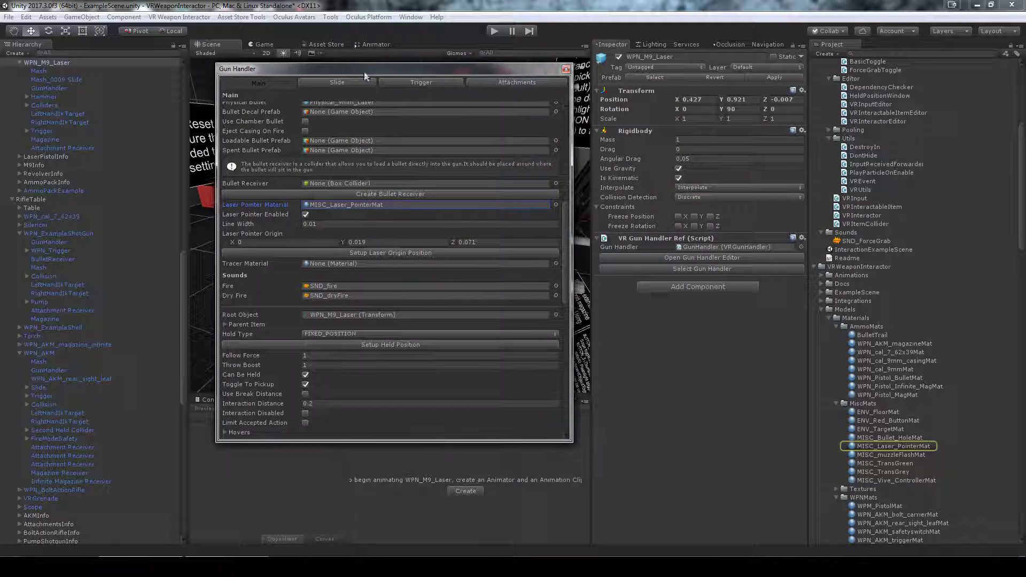
# Check the pistol's laser Line Width and inspect the MISC_Laser_PointerMat material's properties and preview.
pyautogui.click(238, 224)
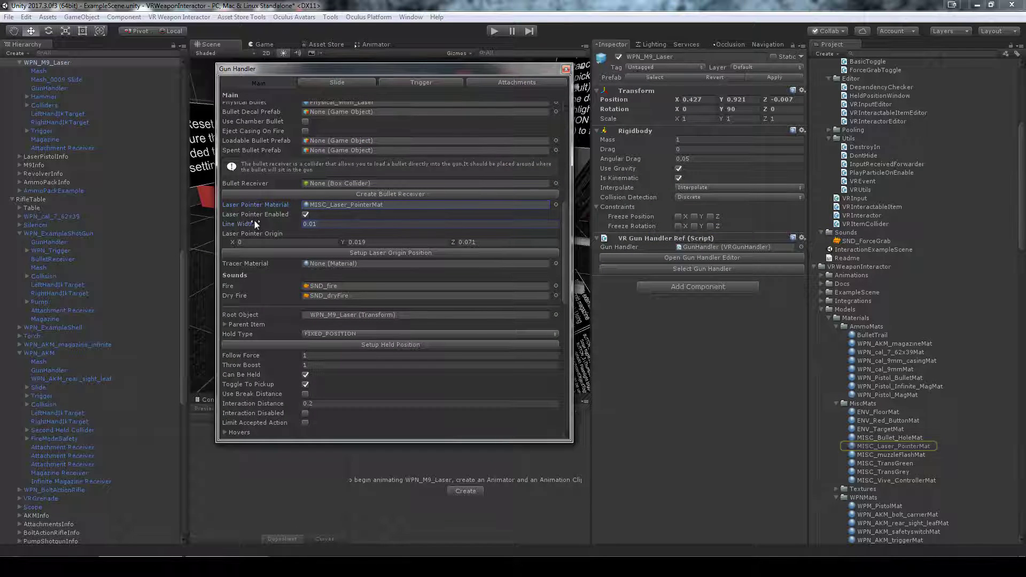
pyautogui.click(351, 205)
pyautogui.click(872, 445)
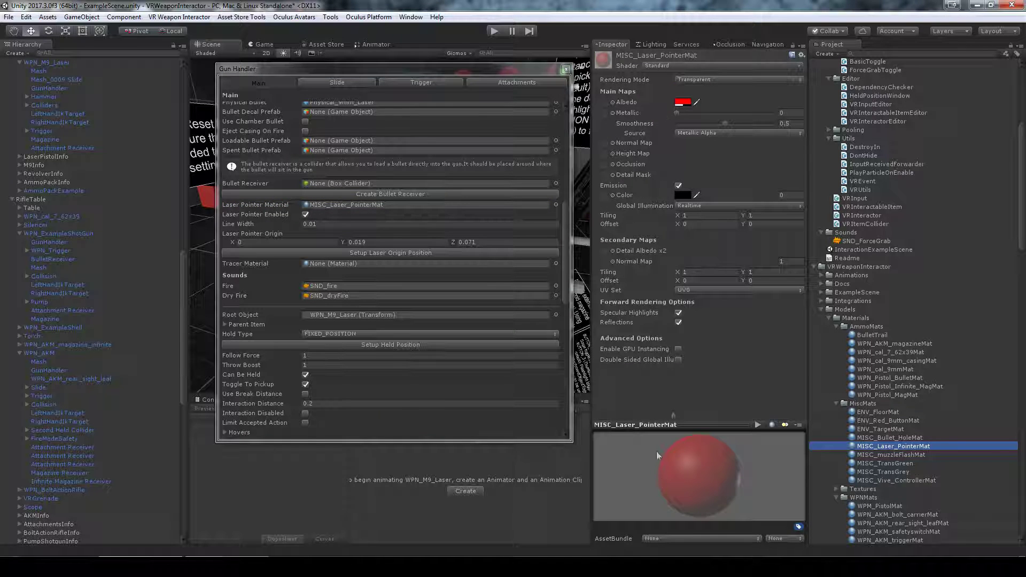
pyautogui.moveTo(657, 451); pyautogui.dragTo(688, 456)
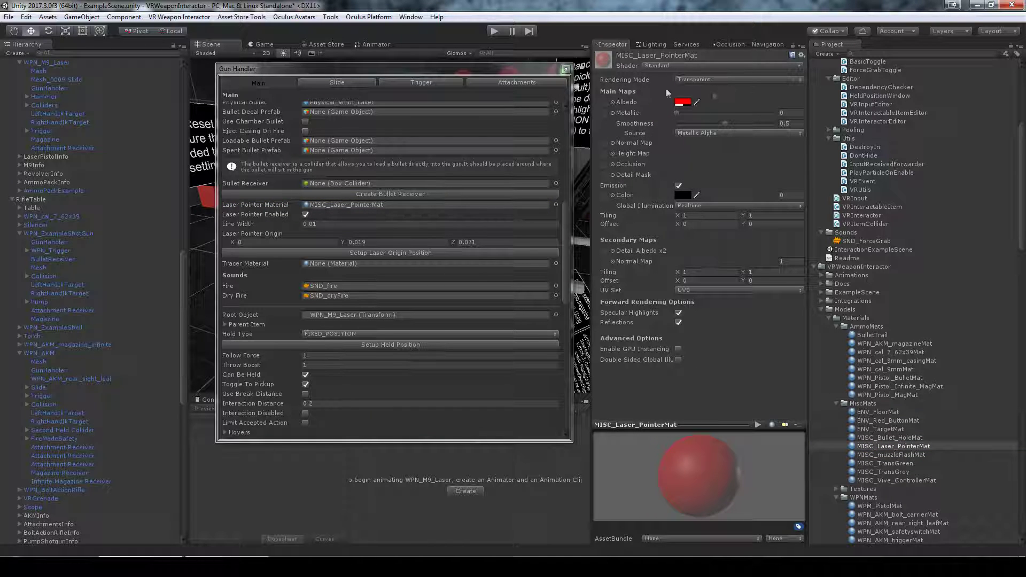
pyautogui.moveTo(484, 70); pyautogui.dragTo(903, 77)
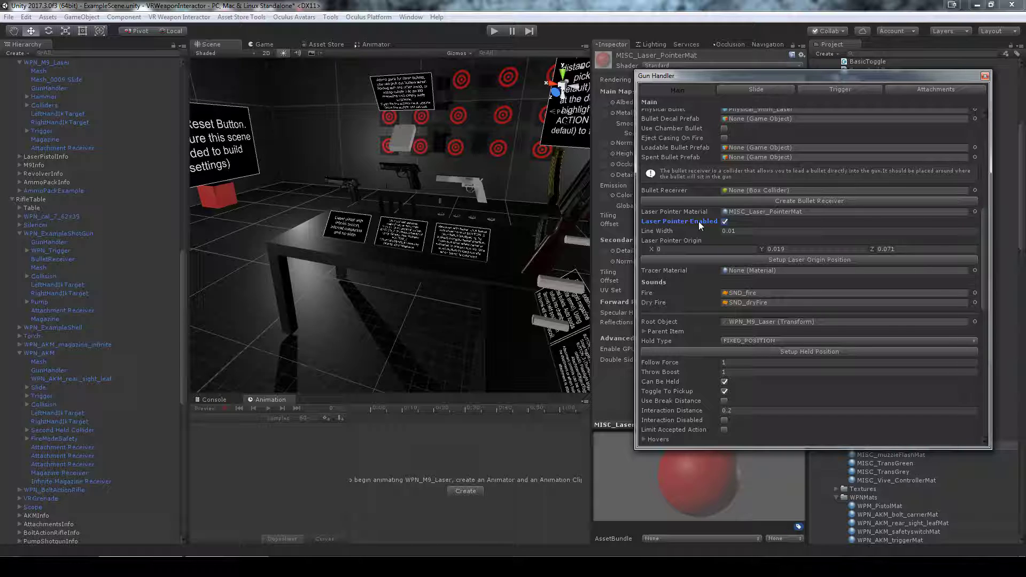
# Close the pistol's Gun Handler editor and open the one for WPN_ExampleShotGun.
pyautogui.moveTo(397, 262); pyautogui.dragTo(432, 281, button='right')
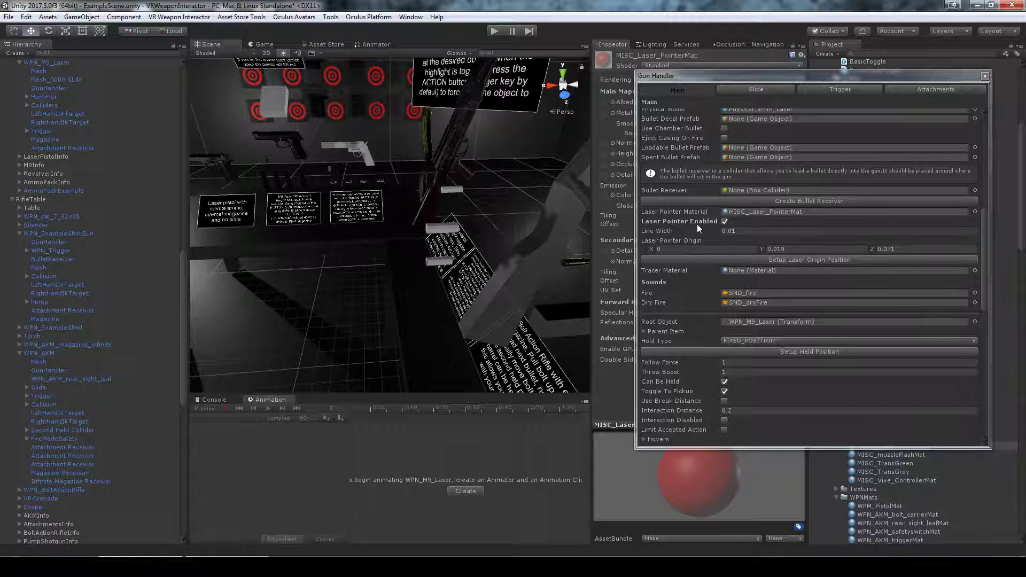
pyautogui.moveTo(478, 244); pyautogui.dragTo(364, 219, button='right')
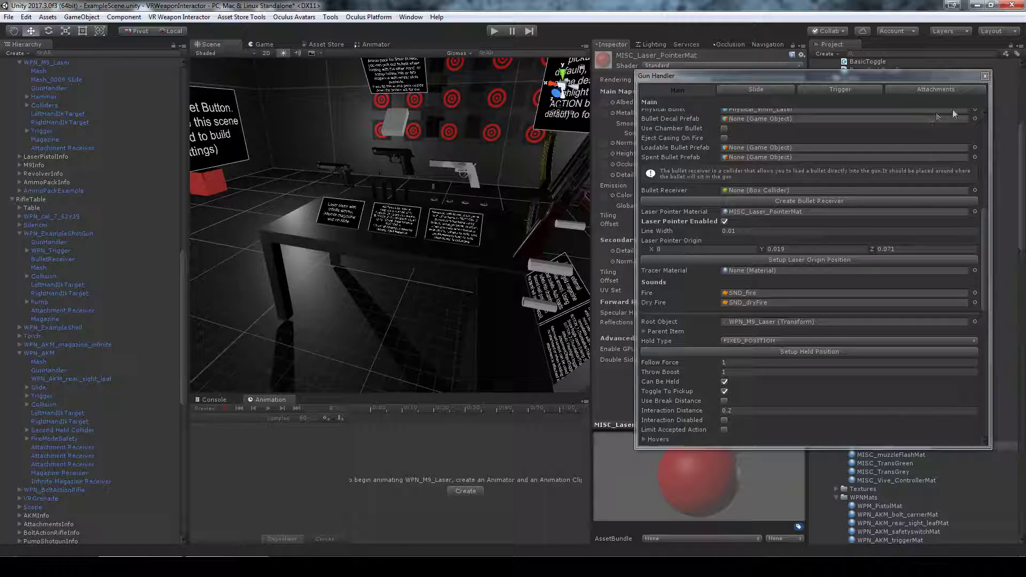
pyautogui.click(985, 76)
pyautogui.moveTo(577, 235); pyautogui.dragTo(373, 224, button='right')
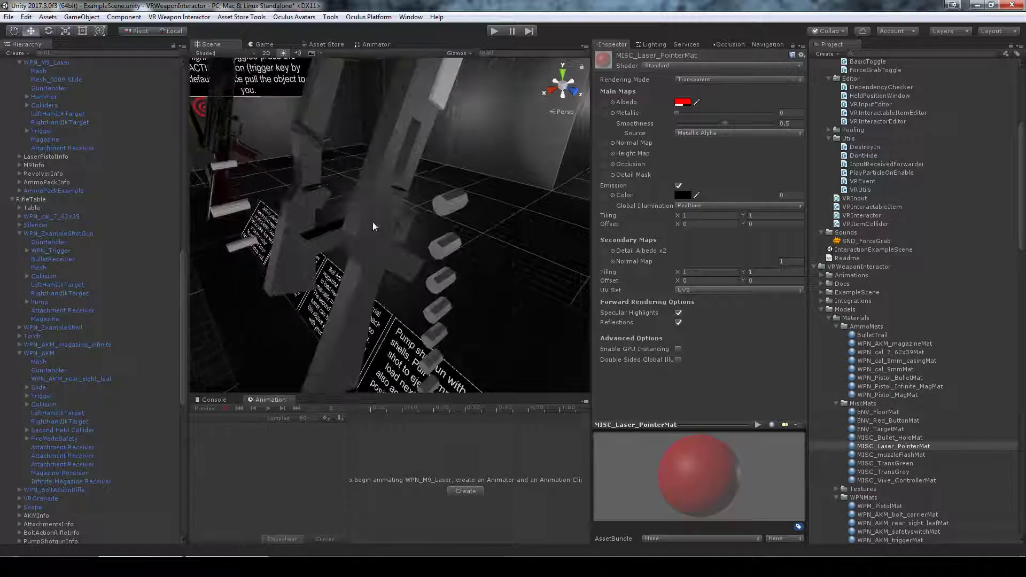
pyautogui.click(374, 224)
pyautogui.click(690, 257)
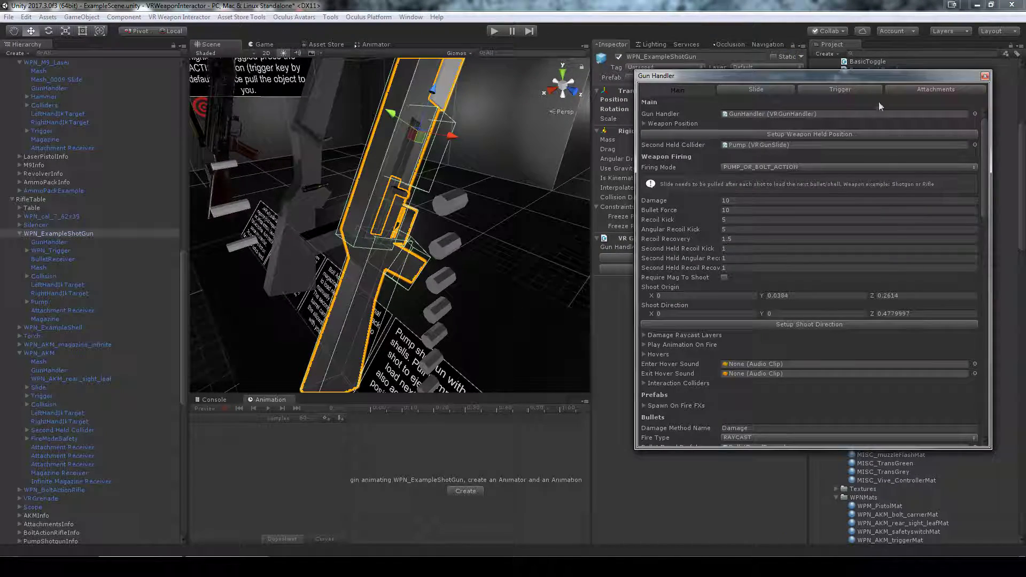
# Look through the shotgun's main Gun Handler settings and locate its assigned tracer material in the project.
pyautogui.scroll(-5, 906, 105)
pyautogui.scroll(6, 788, 251)
pyautogui.click(690, 90)
pyautogui.scroll(-11, 749, 267)
pyautogui.scroll(-3, 785, 299)
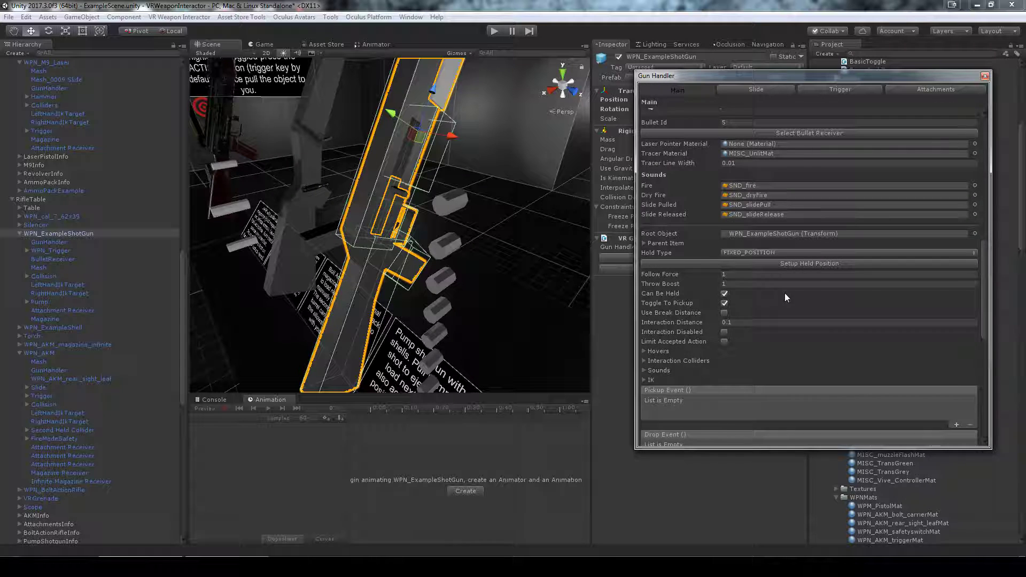
pyautogui.scroll(-3, 784, 294)
pyautogui.scroll(9, 786, 298)
pyautogui.click(746, 281)
pyautogui.moveTo(815, 77)
pyautogui.mouseDown()
pyautogui.moveTo(788, 166)
pyautogui.moveTo(761, 184)
pyautogui.moveTo(806, 129)
pyautogui.moveTo(809, 90)
pyautogui.mouseUp()
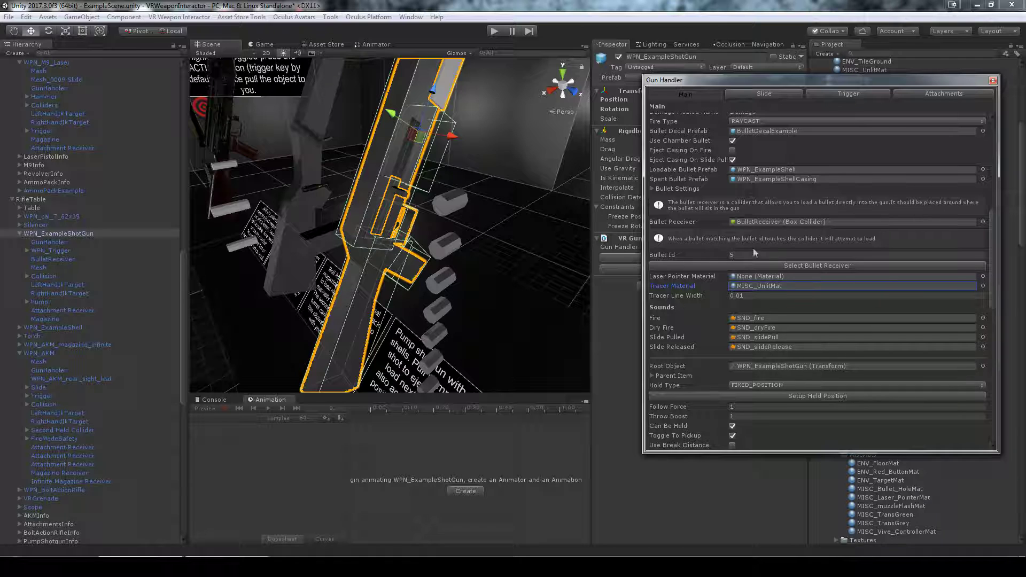
# Examine the shotgun's sound settings, including the Slide Released clip, and view the gun from farther away.
pyautogui.scroll(-3, 763, 316)
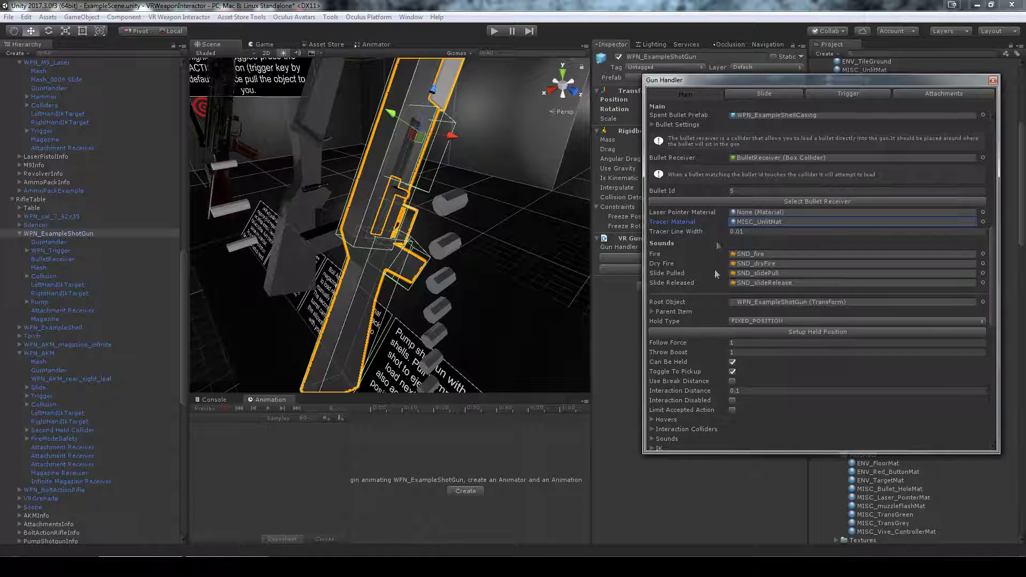
pyautogui.click(673, 282)
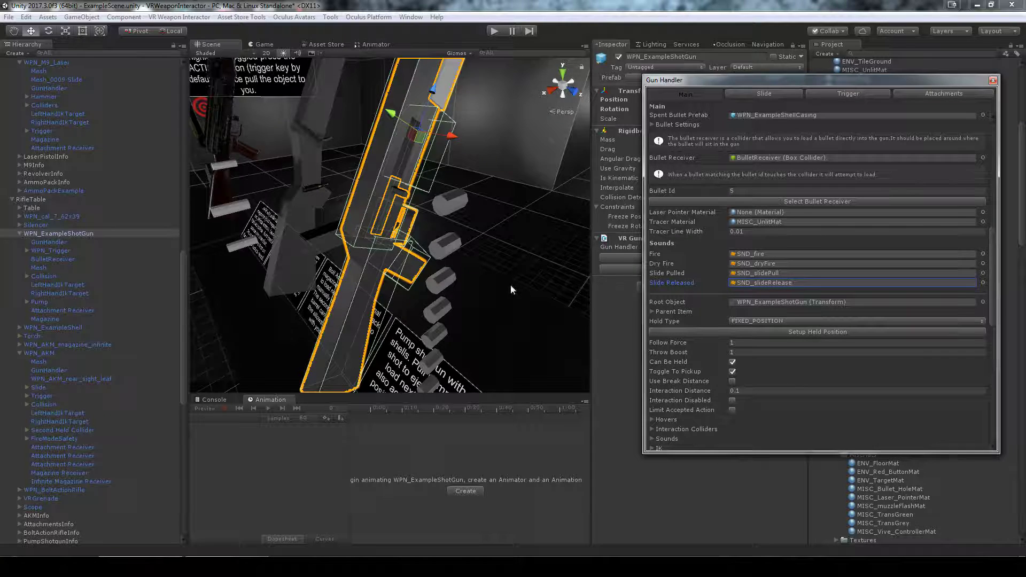
pyautogui.moveTo(513, 268); pyautogui.dragTo(465, 277, button='right')
pyautogui.scroll(-8, 464, 272)
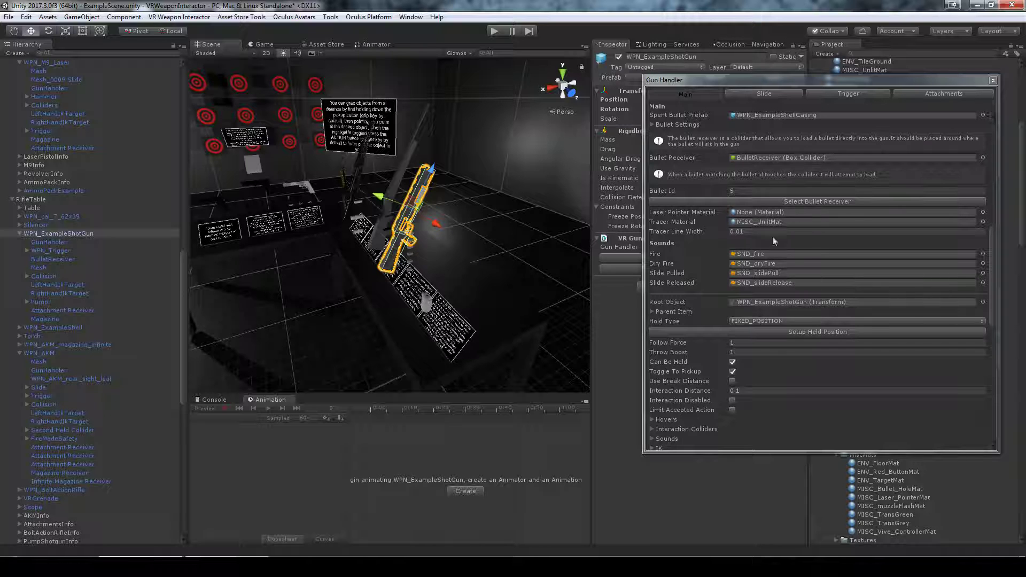
# Review the shotgun's held-item and interaction settings, its pickup and drop events, and the help notes.
pyautogui.scroll(2, 773, 241)
pyautogui.scroll(-5, 748, 299)
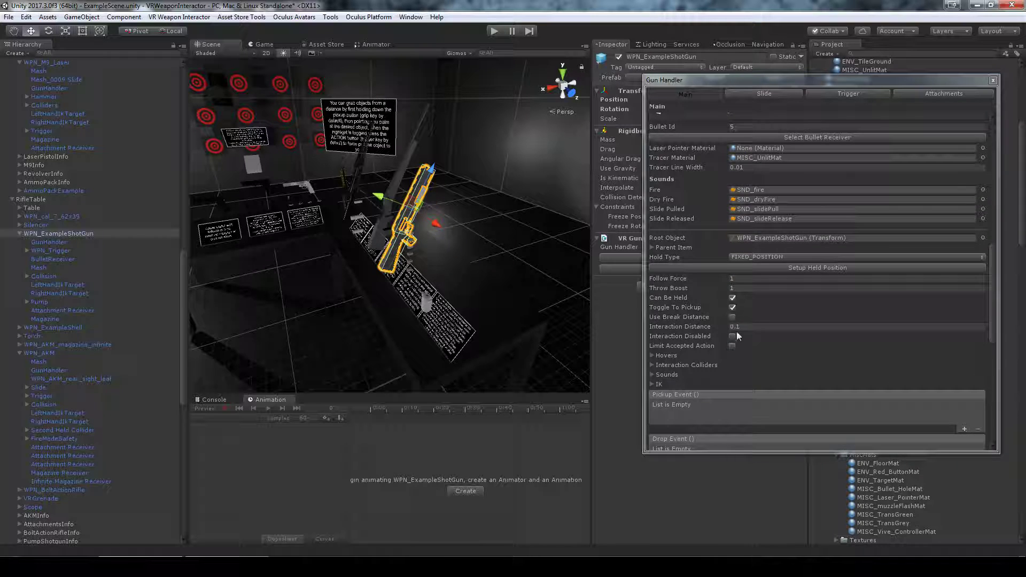
pyautogui.scroll(-2, 759, 321)
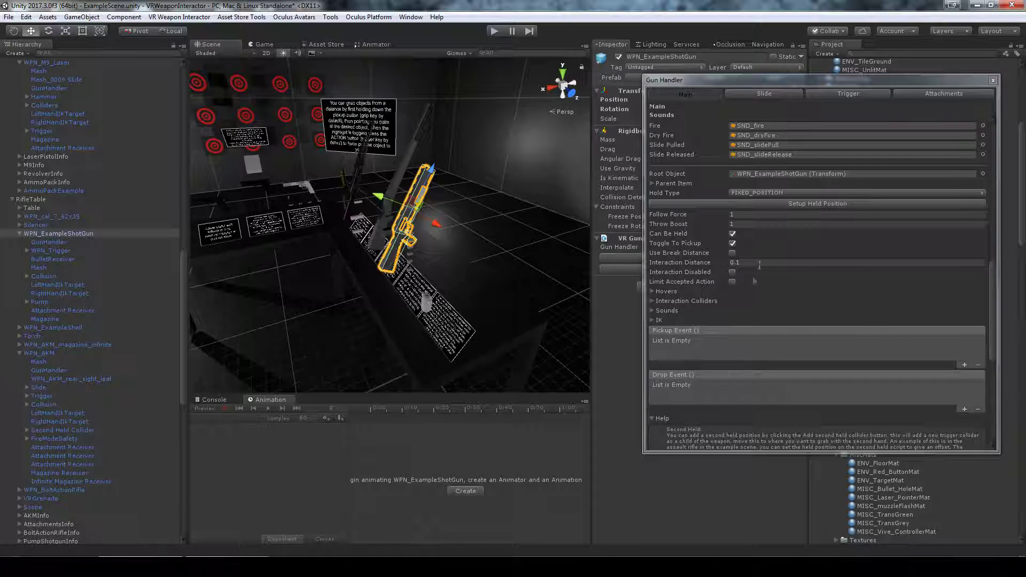
pyautogui.scroll(-3, 748, 281)
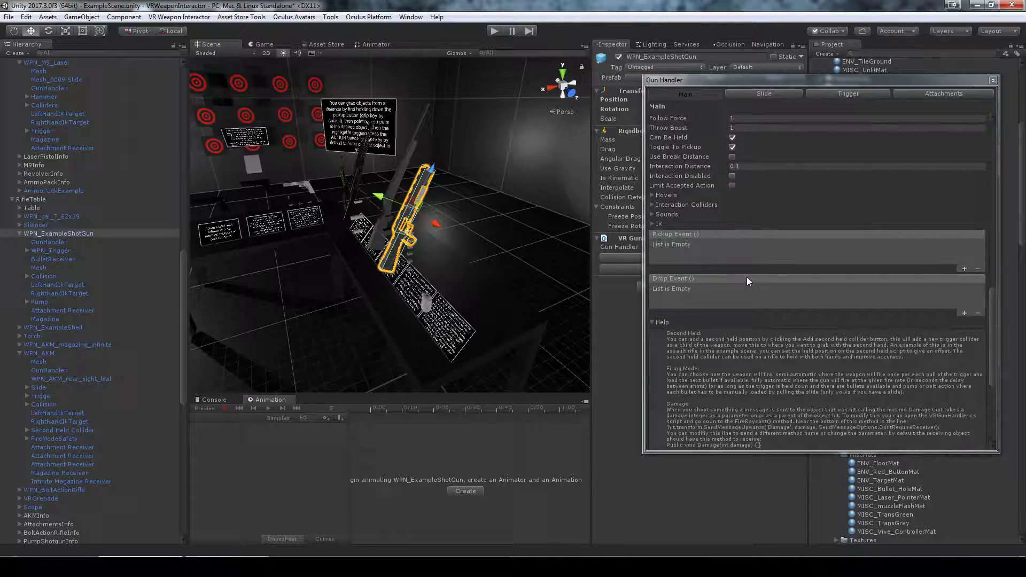
pyautogui.scroll(-1, 754, 281)
pyautogui.scroll(4, 759, 278)
pyautogui.scroll(-7, 702, 317)
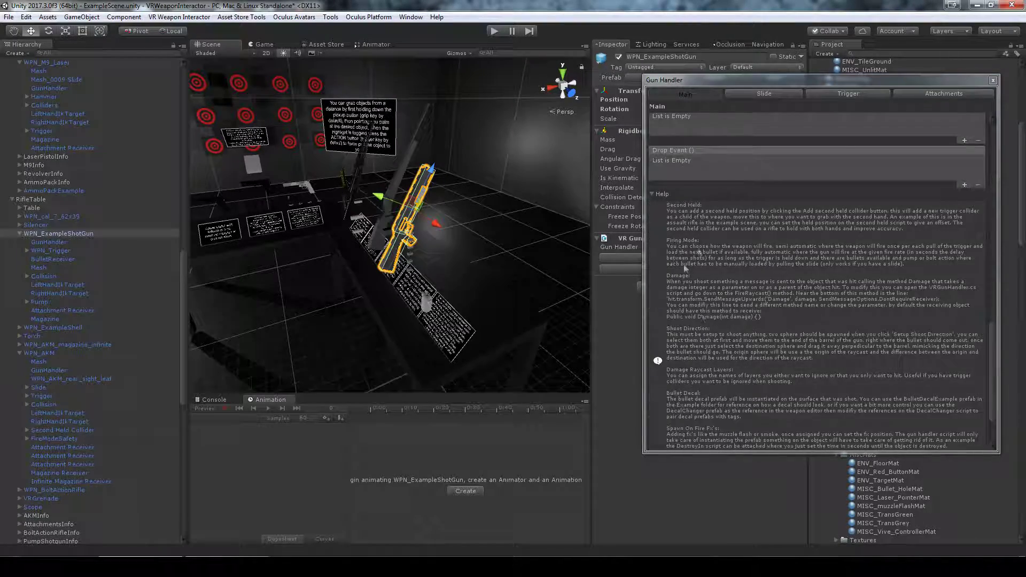
pyautogui.scroll(-2, 702, 317)
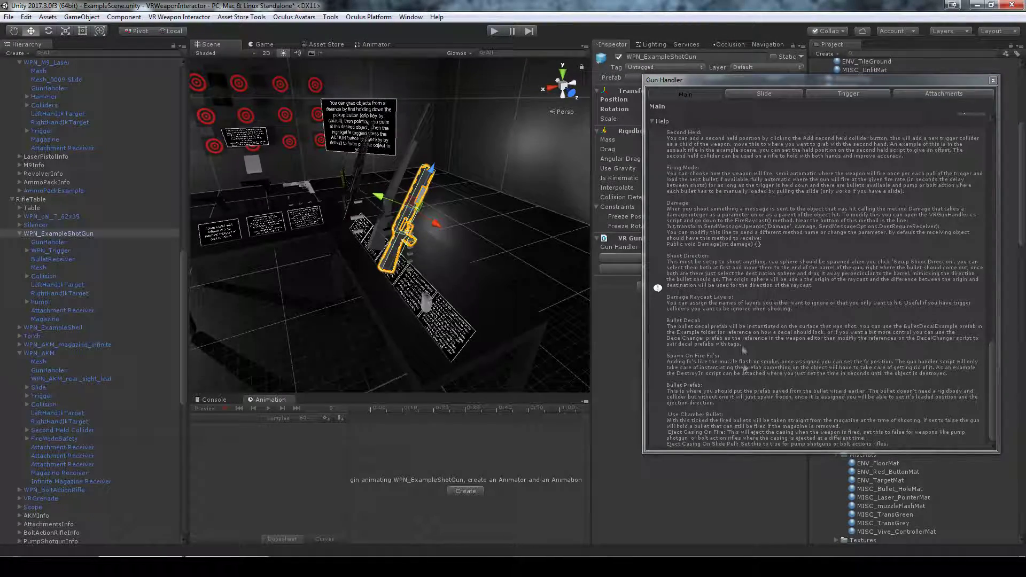
# Skim the help notes on firing mode, damage and shoot direction, and collapse the Help section.
pyautogui.scroll(4, 742, 351)
pyautogui.scroll(-4, 751, 337)
pyautogui.scroll(1, 753, 289)
pyautogui.scroll(-1, 761, 315)
pyautogui.scroll(3, 705, 354)
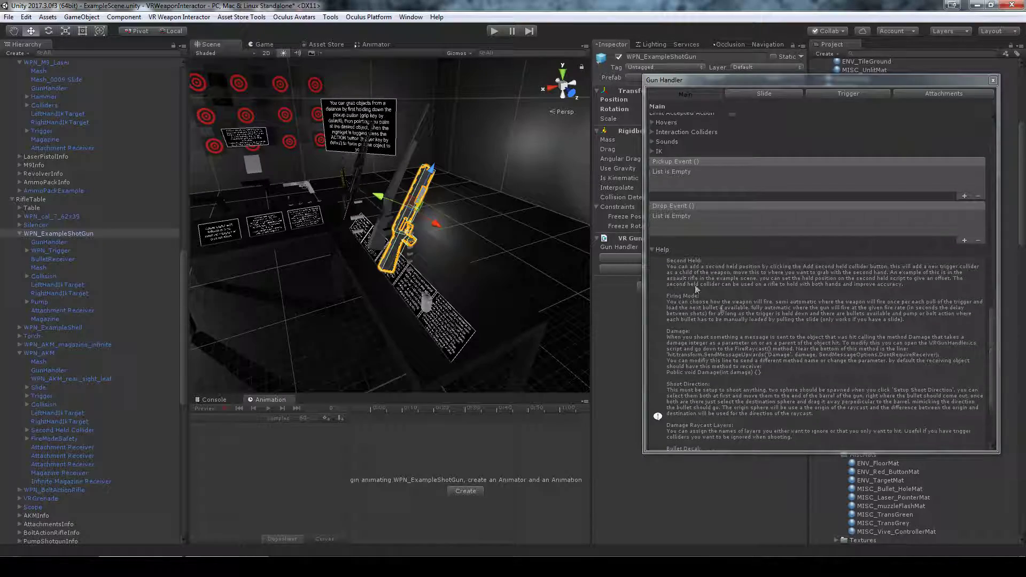
pyautogui.click(654, 218)
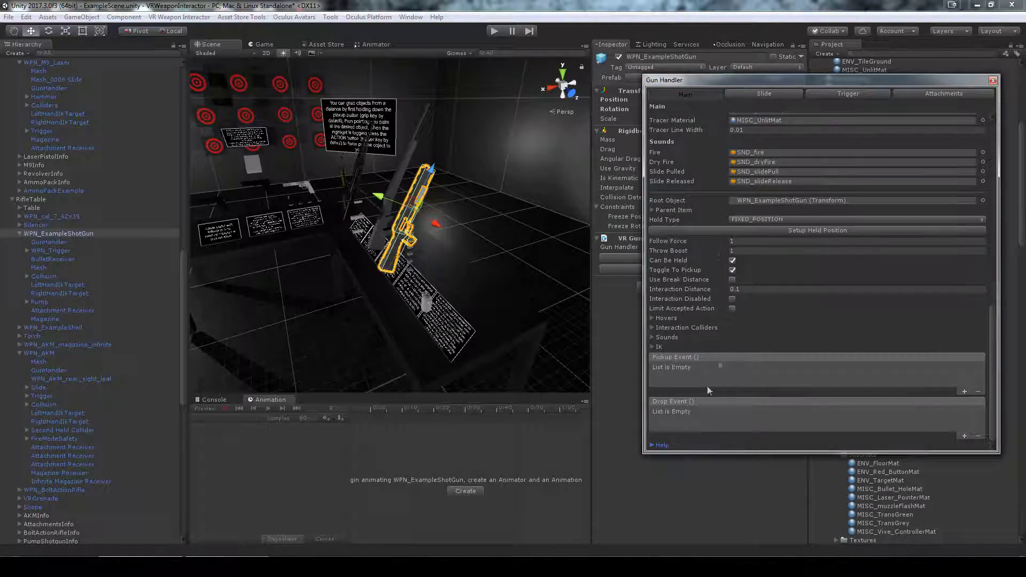
# Open the shotgun's slide settings in the Gun Handler and frame the gun in the scene.
pyautogui.scroll(-6, 749, 326)
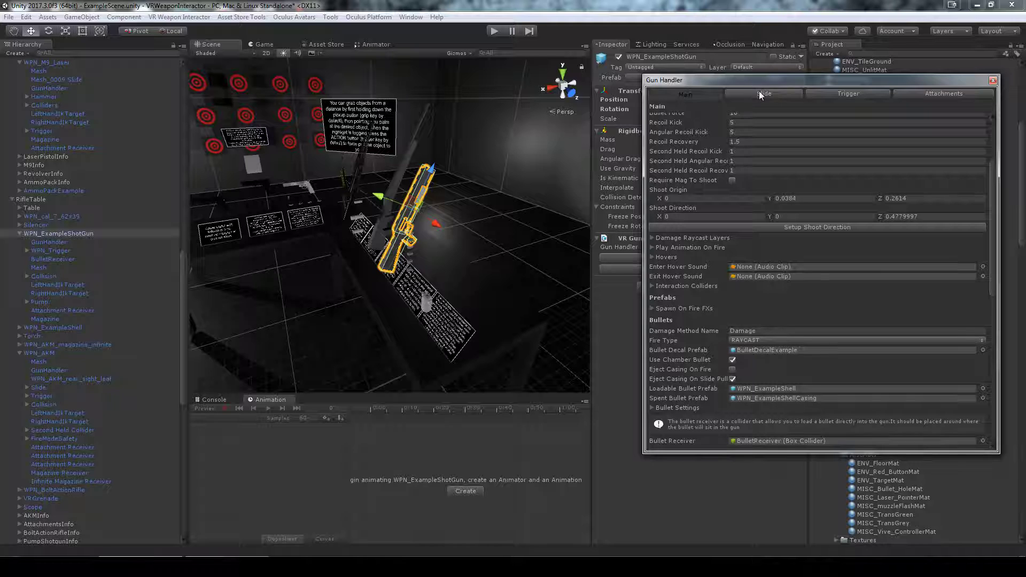
pyautogui.click(762, 95)
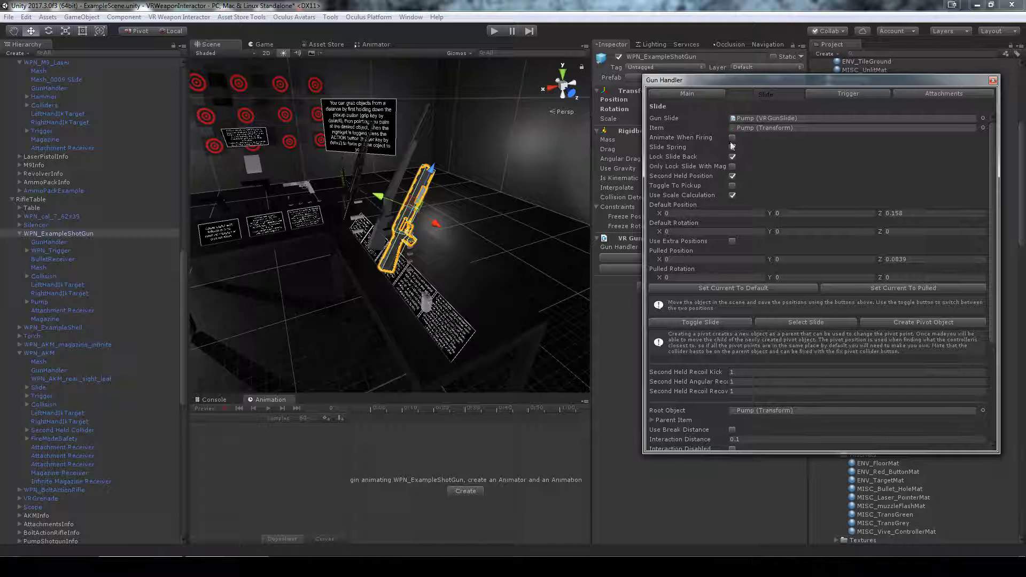
pyautogui.keyDown('alt'); pyautogui.moveTo(507, 278); pyautogui.dragTo(459, 290); pyautogui.keyUp('alt')
pyautogui.scroll(-10, 458, 285)
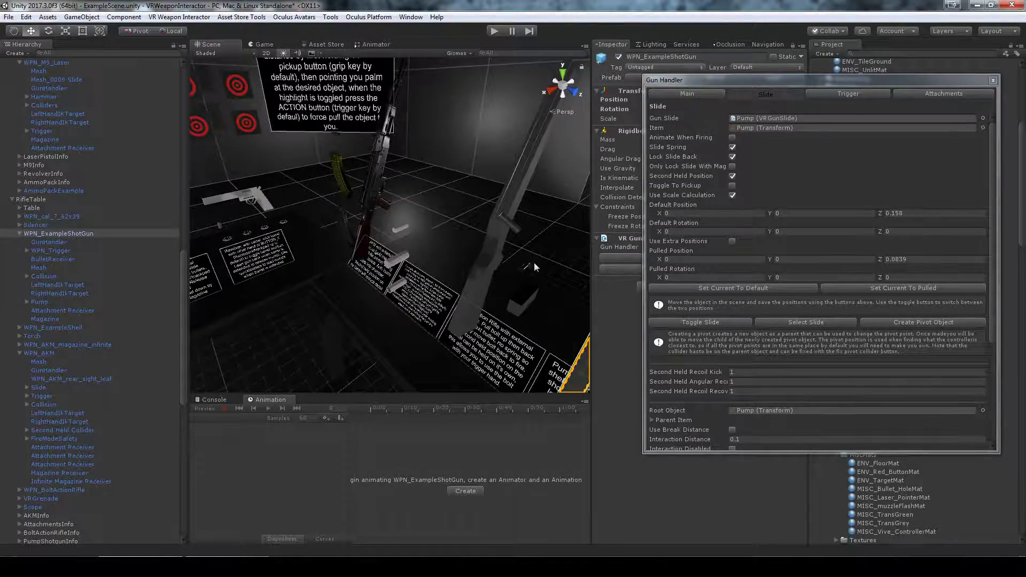
pyautogui.press('f')
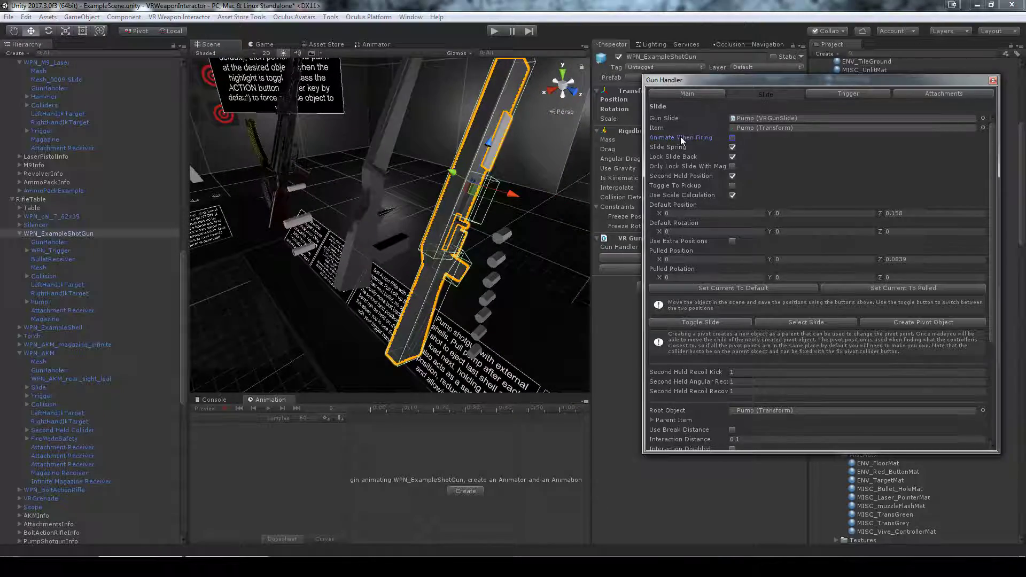
pyautogui.moveTo(534, 225); pyautogui.dragTo(438, 284, button='right')
pyautogui.moveTo(408, 296); pyautogui.dragTo(417, 303, button='middle')
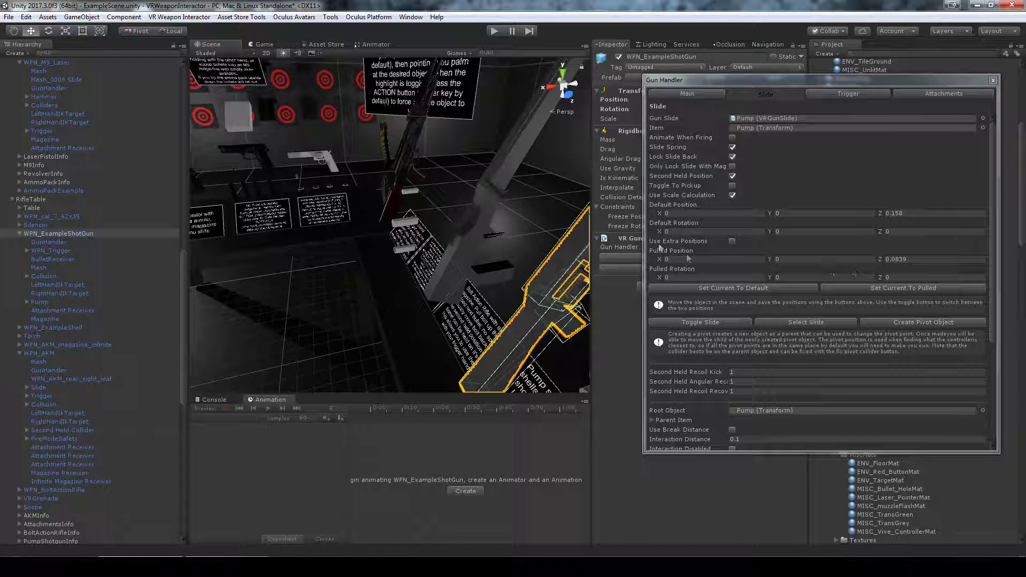
# Examine the shotgun's Default and Pulled Position values and its Slide Spring option.
pyautogui.click(684, 214)
pyautogui.click(692, 259)
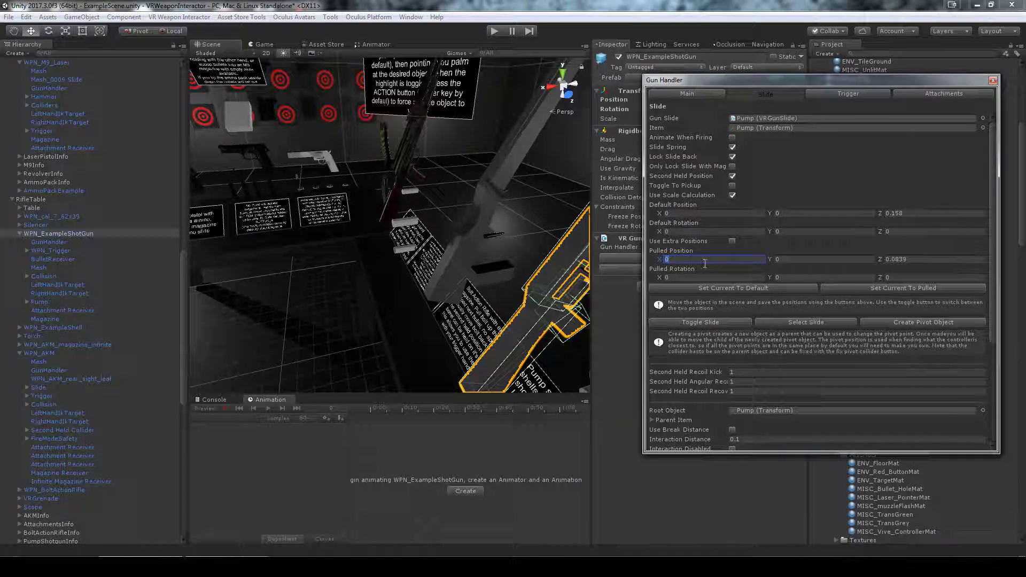
pyautogui.click(720, 145)
pyautogui.moveTo(347, 256); pyautogui.dragTo(414, 220, button='right')
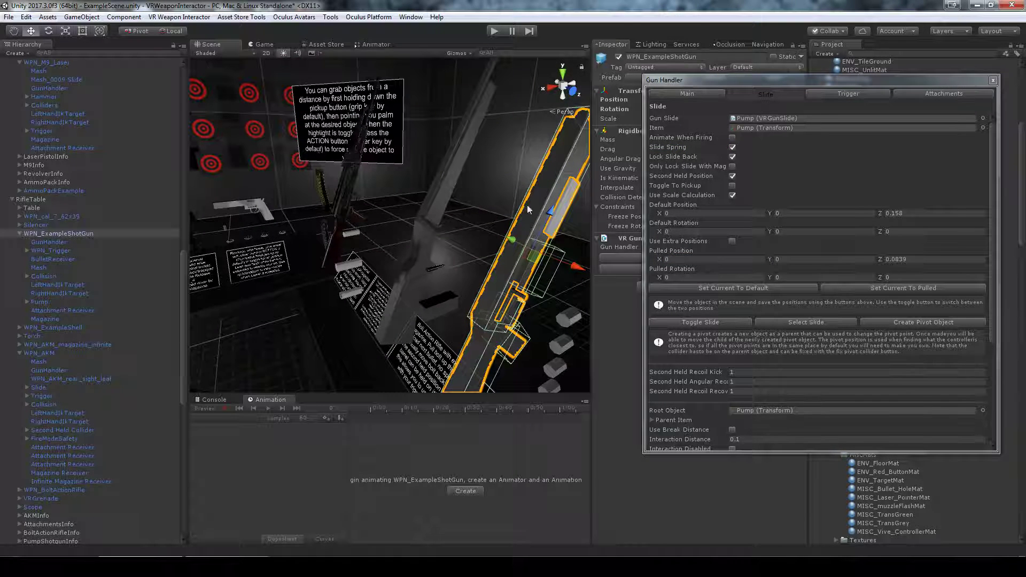
pyautogui.click(668, 151)
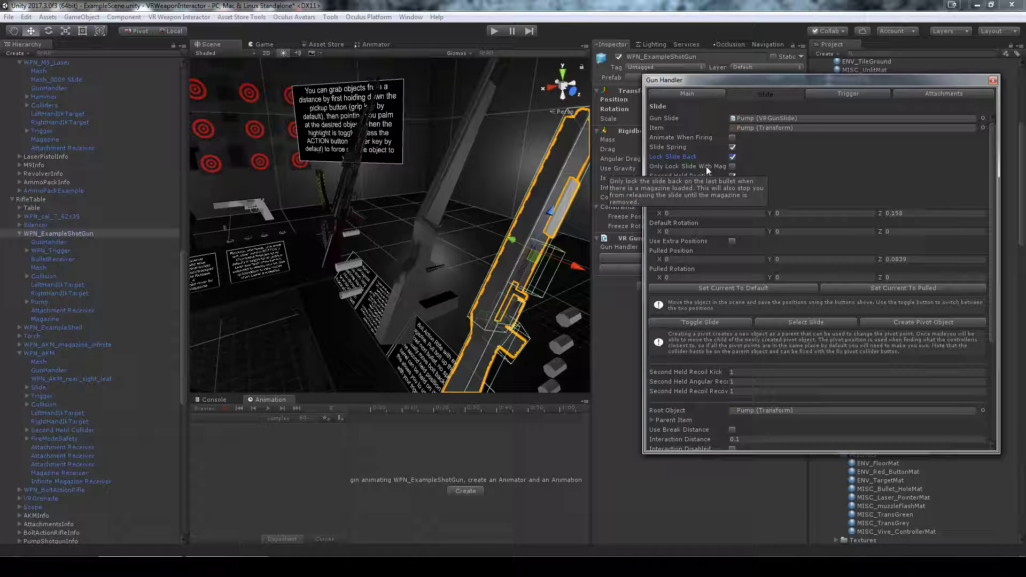
# Review the Lock Slide Back and Only Lock Slide With Mag options while looking around the example guns.
pyautogui.moveTo(481, 275); pyautogui.dragTo(404, 295, button='right')
pyautogui.moveTo(324, 237); pyautogui.dragTo(394, 232, button='right')
pyautogui.click(690, 158)
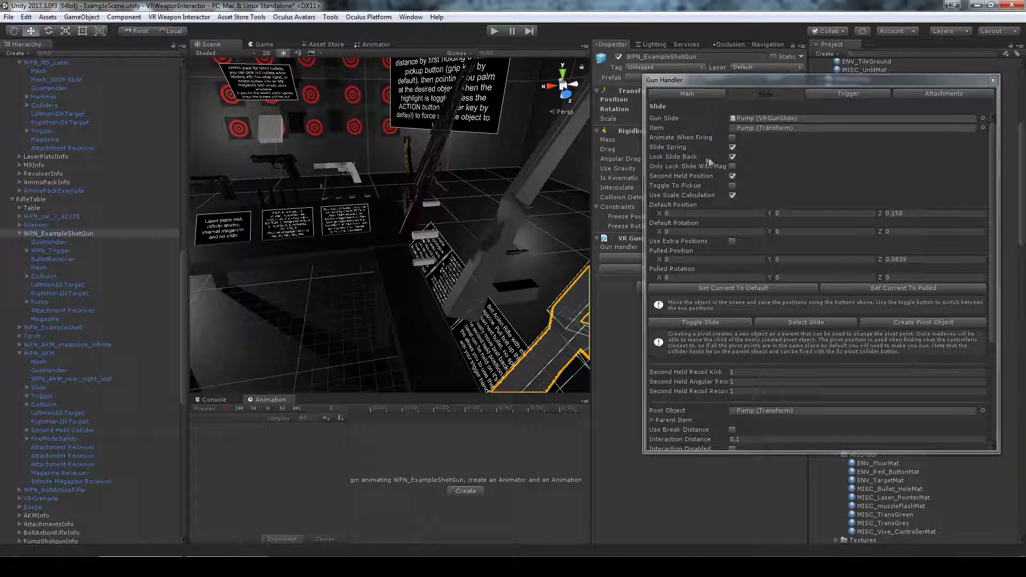
pyautogui.moveTo(353, 240); pyautogui.dragTo(321, 251, button='right')
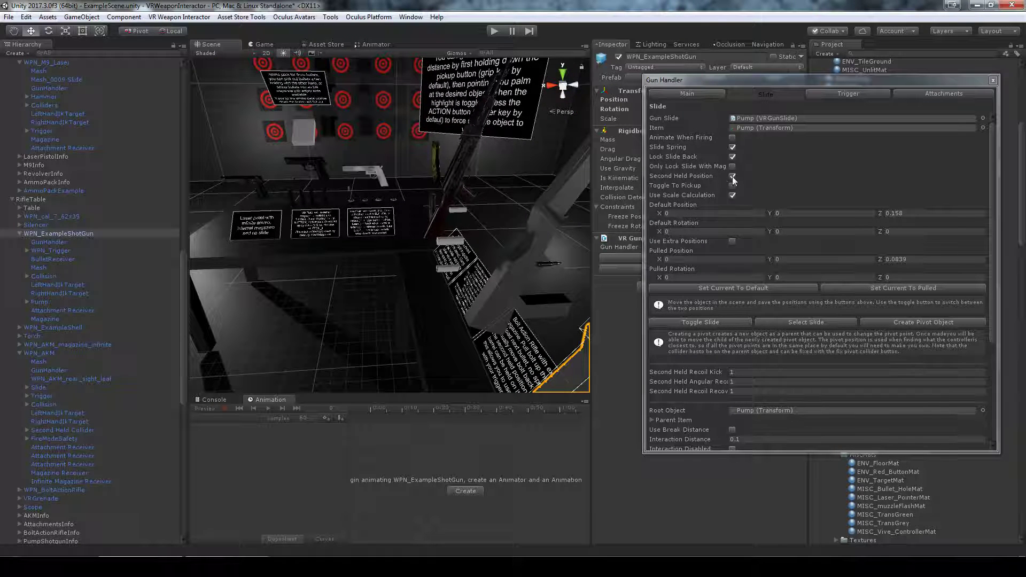
pyautogui.moveTo(705, 170)
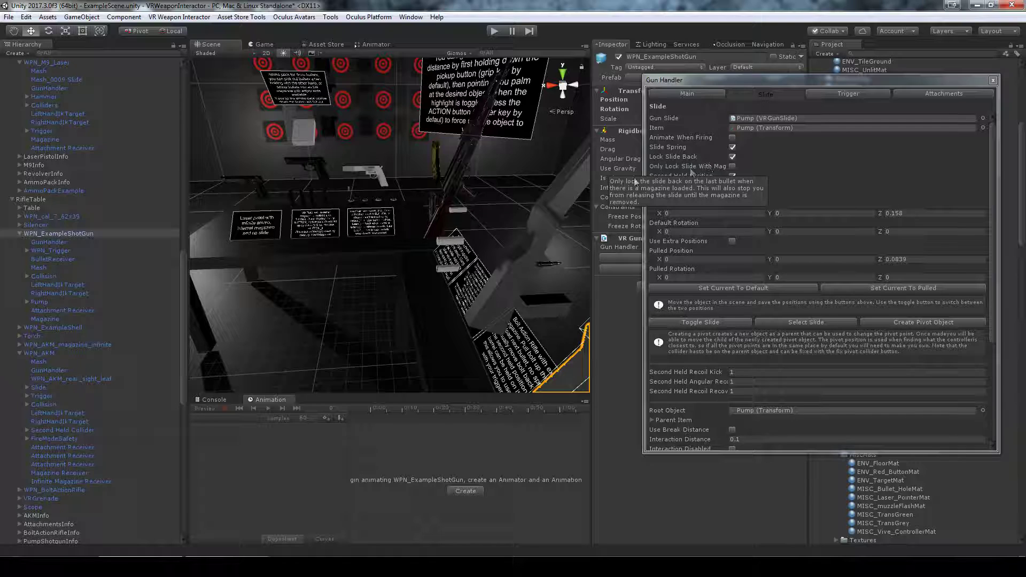
pyautogui.keyDown('alt'); pyautogui.moveTo(400, 267); pyautogui.dragTo(460, 314); pyautogui.keyUp('alt')
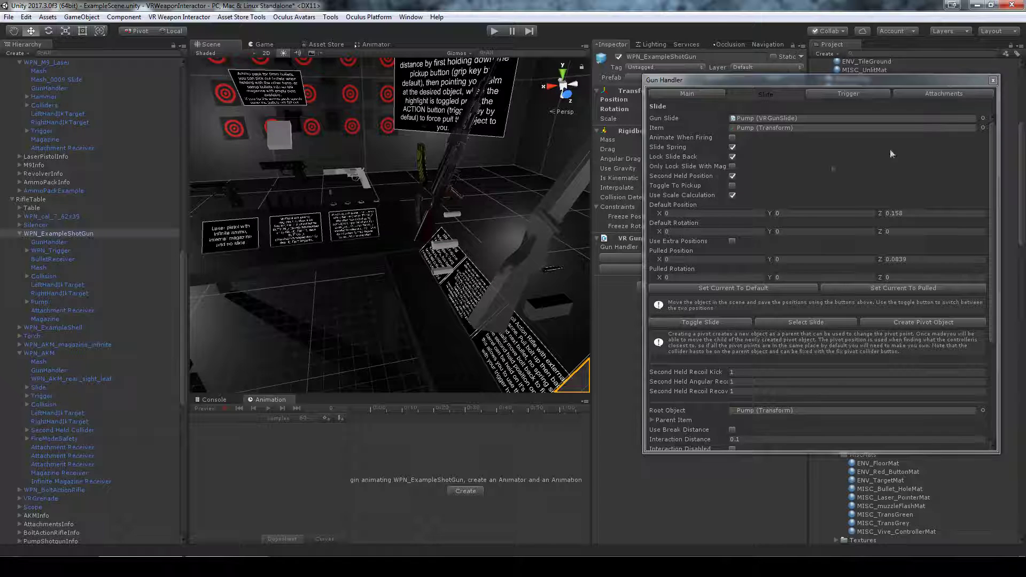
pyautogui.moveTo(396, 225); pyautogui.dragTo(528, 227, button='right')
pyautogui.moveTo(528, 227); pyautogui.dragTo(452, 236, button='middle')
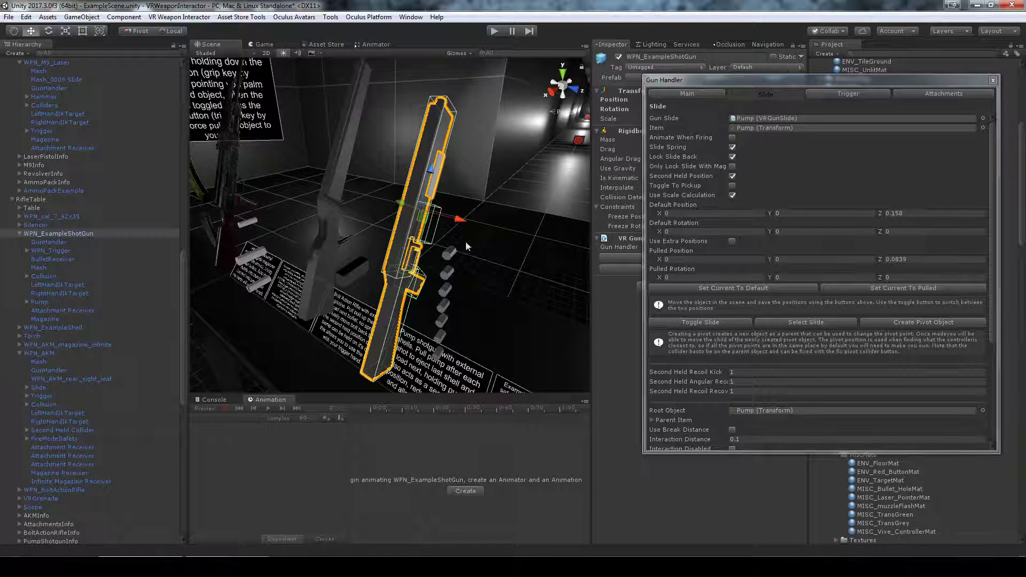
# Open the Gun Handler for the WPN_M9 pistol and review its slide settings, including Only Lock Slide With Mag.
pyautogui.click(993, 80)
pyautogui.moveTo(457, 239); pyautogui.dragTo(268, 191, button='right')
pyautogui.click(268, 191)
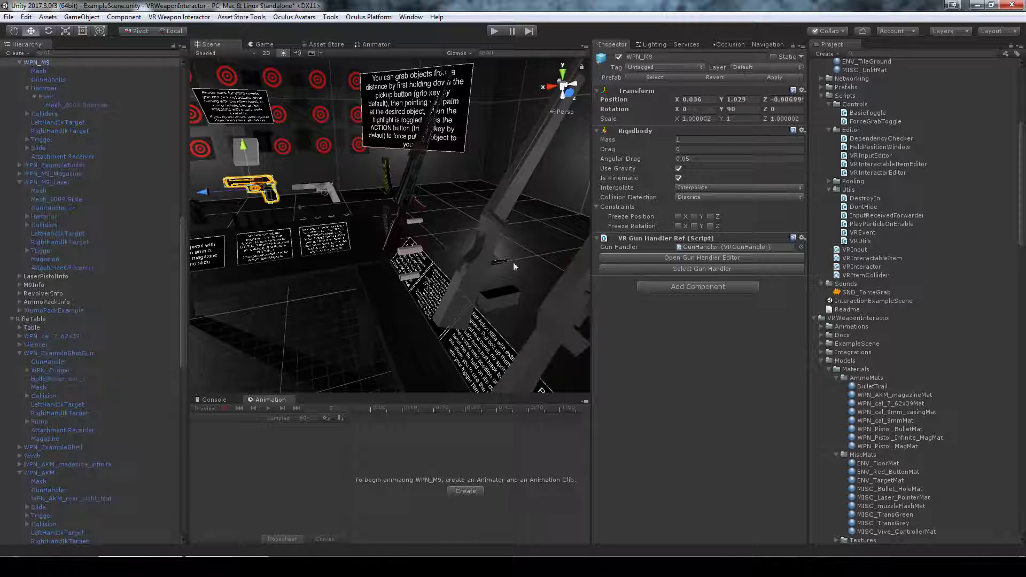
pyautogui.click(728, 258)
pyautogui.click(903, 97)
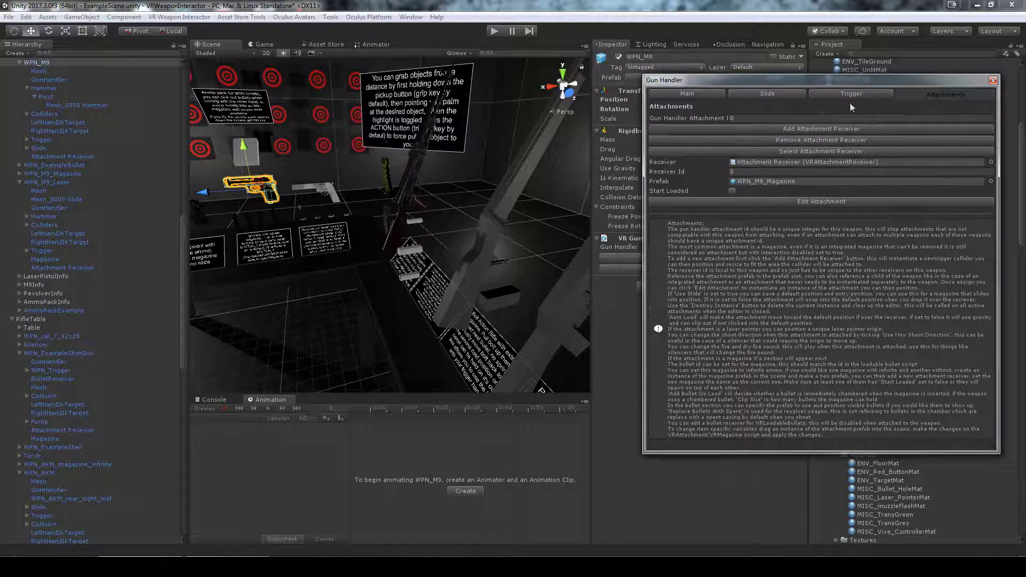
pyautogui.click(686, 95)
pyautogui.click(765, 94)
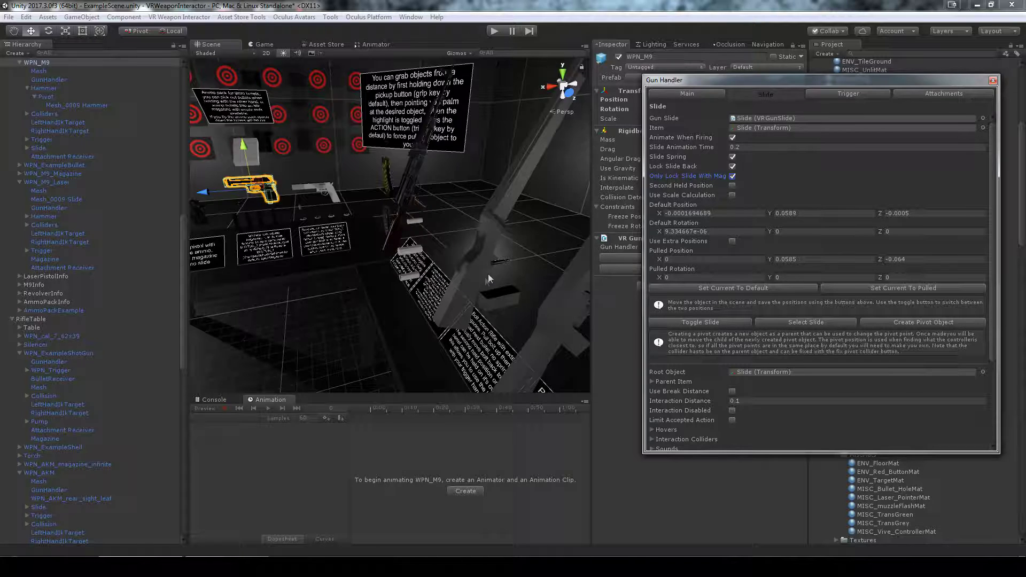
pyautogui.moveTo(365, 234); pyautogui.dragTo(338, 229, button='right')
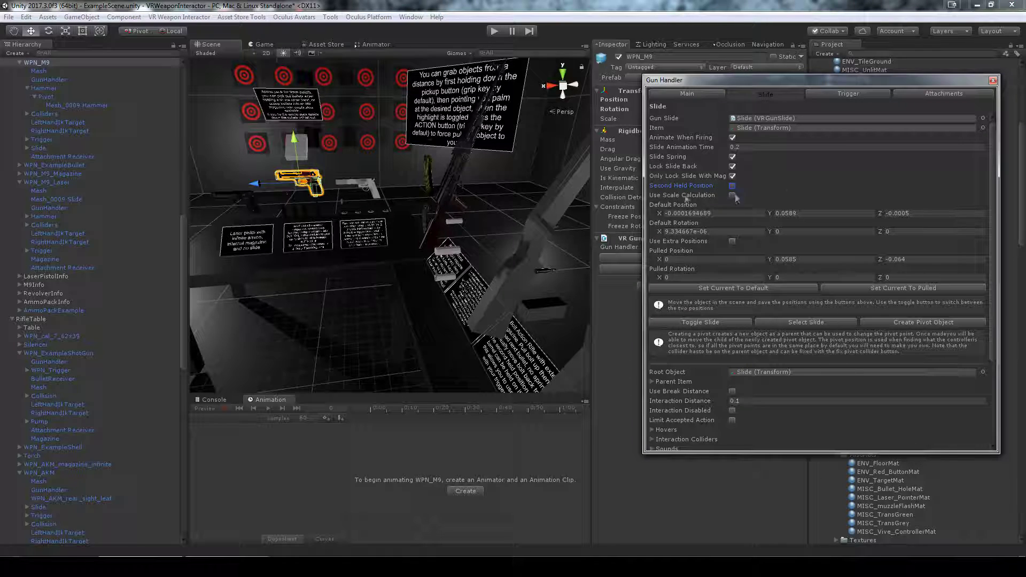
# Reselect WPN_ExampleShotGun and reopen its Gun Handler at the slide settings.
pyautogui.moveTo(346, 249); pyautogui.dragTo(487, 246, button='right')
pyautogui.click(469, 206)
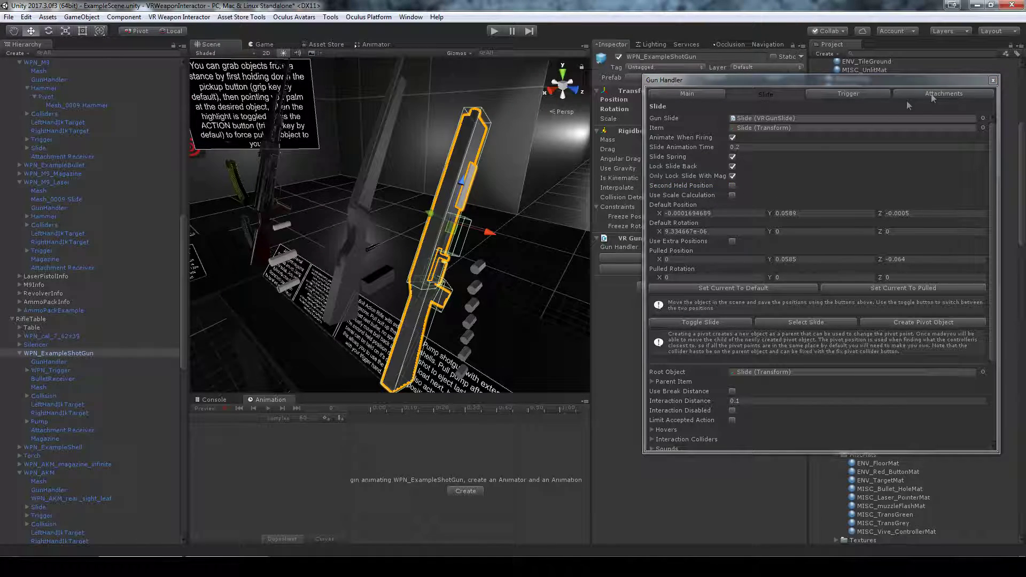
pyautogui.click(993, 81)
pyautogui.click(696, 256)
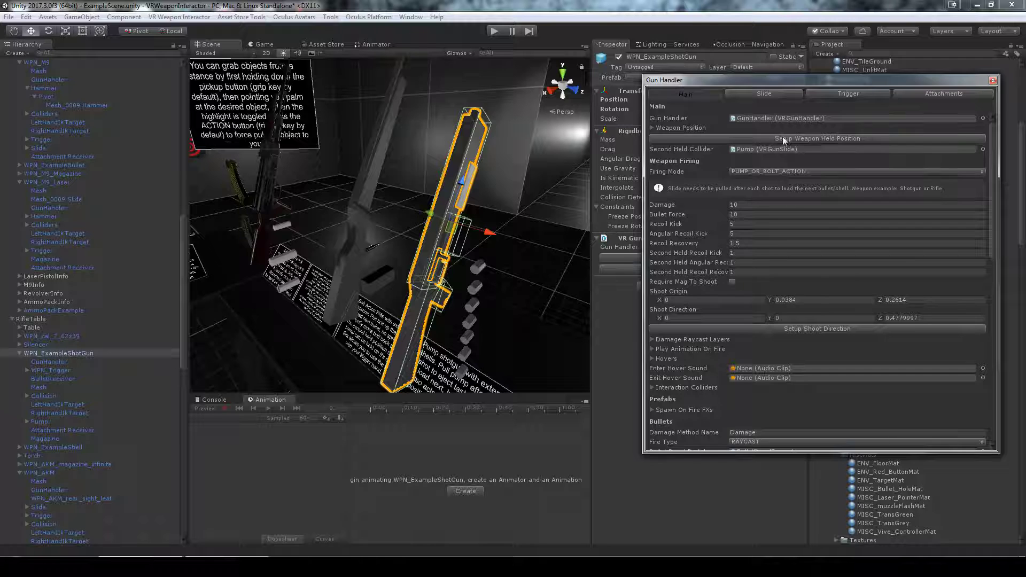
pyautogui.click(770, 93)
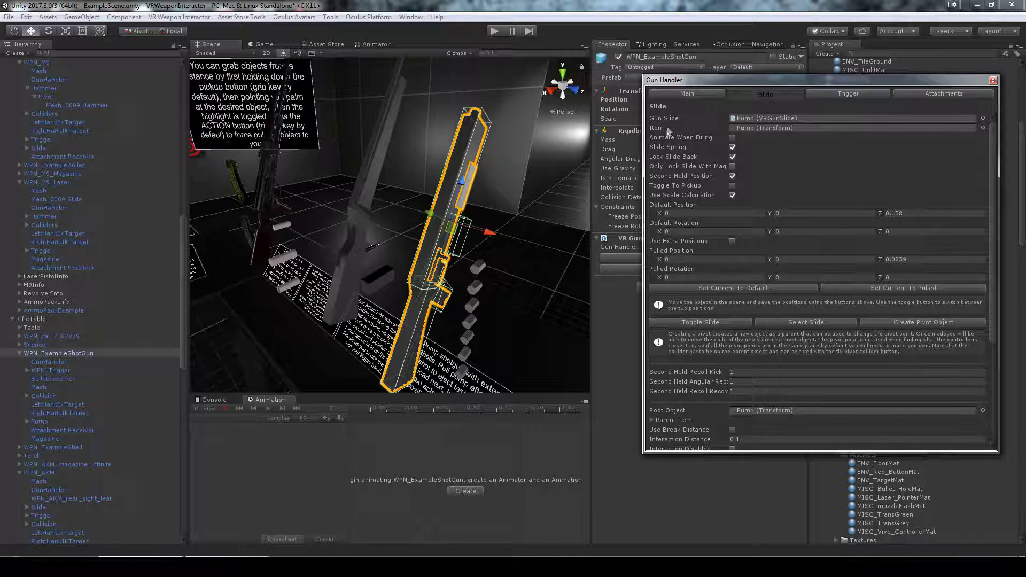
# Check the shotgun's Second Held Collider in the main settings and return to the slide settings.
pyautogui.click(688, 94)
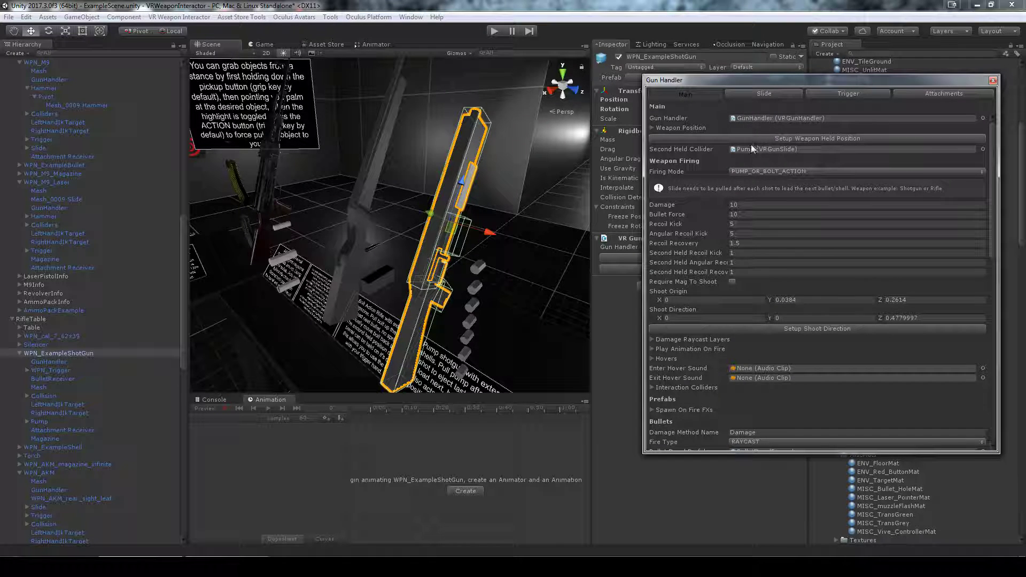
pyautogui.moveTo(584, 232); pyautogui.dragTo(577, 228, button='right')
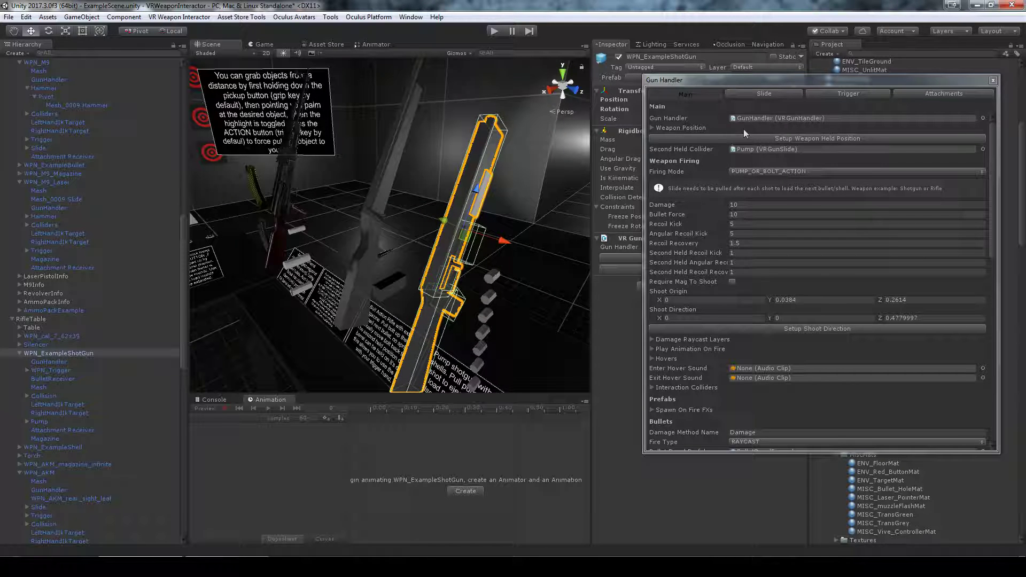
pyautogui.click(778, 92)
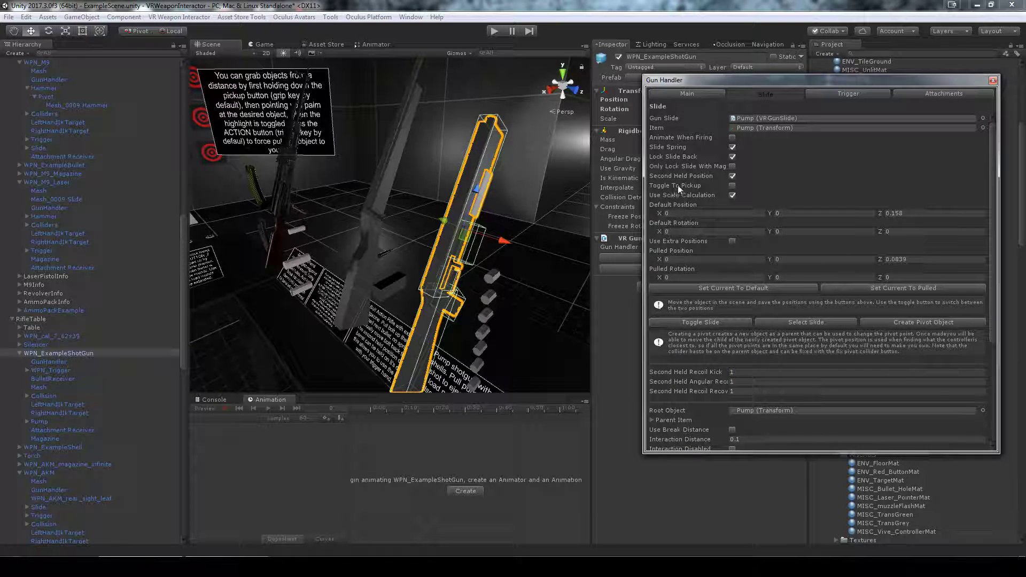
# Examine the shotgun pump's Second Held Position and Toggle To Pickup options.
pyautogui.click(695, 176)
pyautogui.click(693, 184)
pyautogui.click(733, 186)
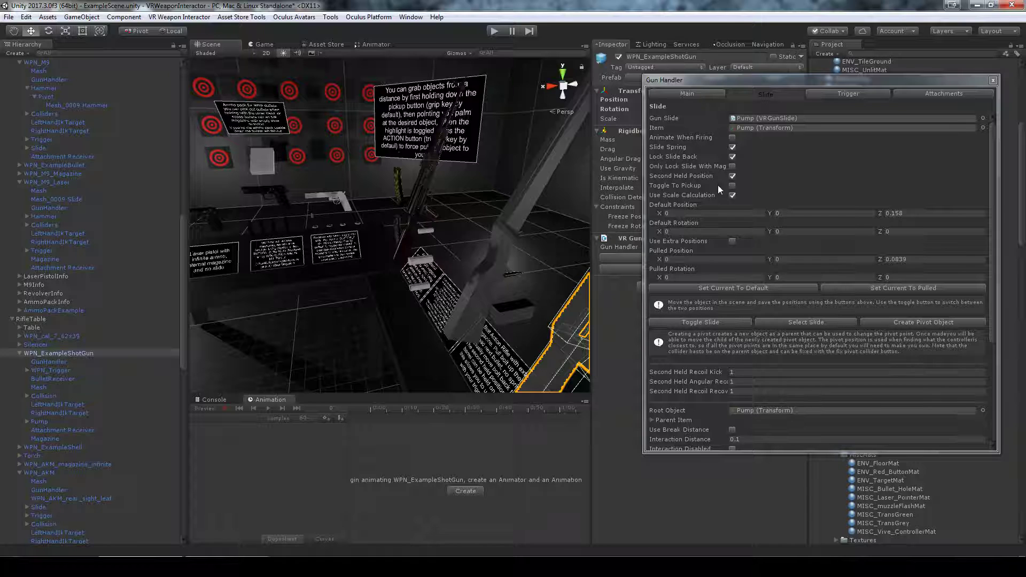
pyautogui.press('f')
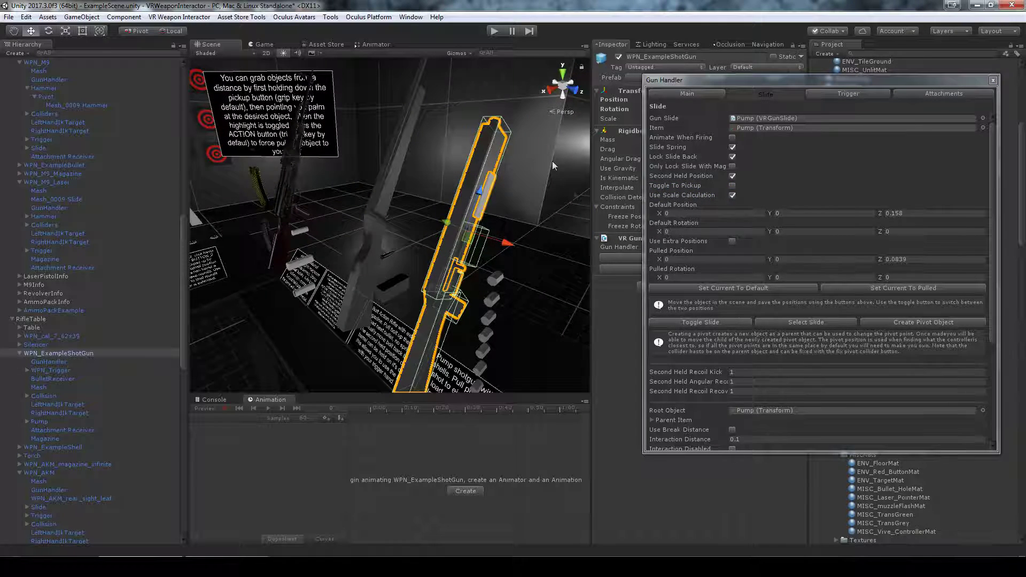
# Examine the Use Scale Calculation option and compare the shotgun with the pistols in the scene.
pyautogui.click(691, 194)
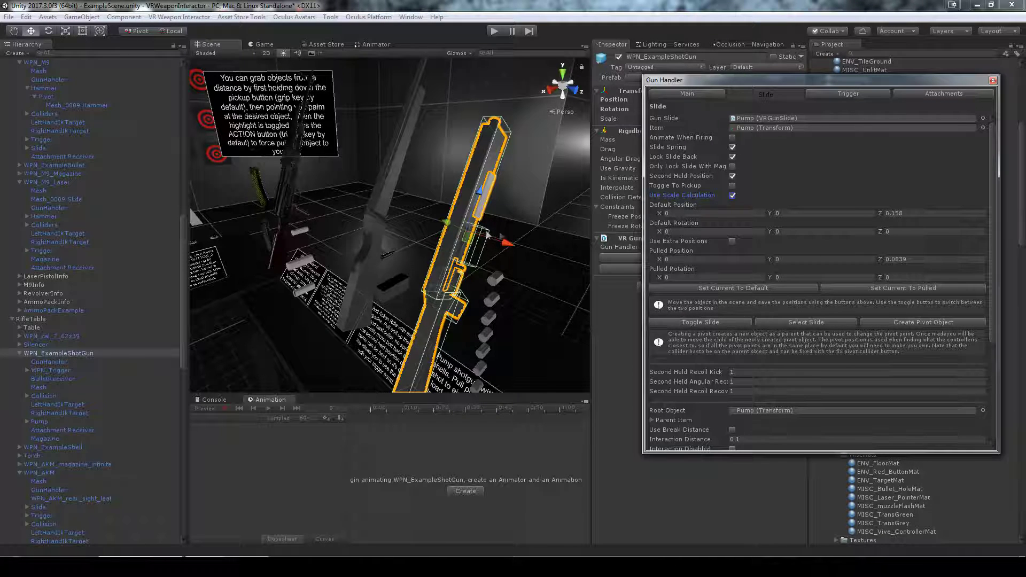
pyautogui.moveTo(502, 235); pyautogui.dragTo(492, 238, button='right')
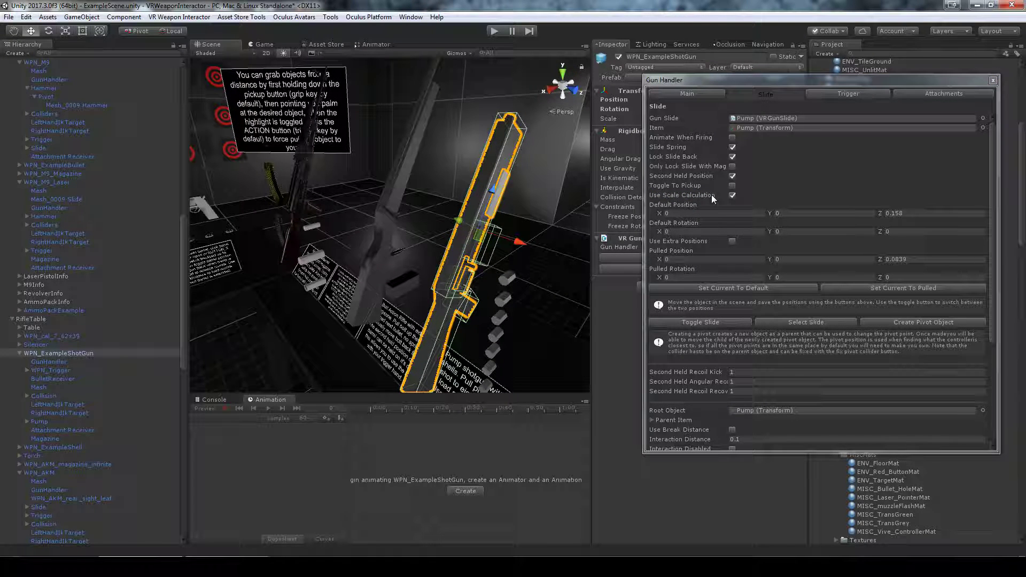
pyautogui.moveTo(498, 208); pyautogui.dragTo(305, 193, button='right')
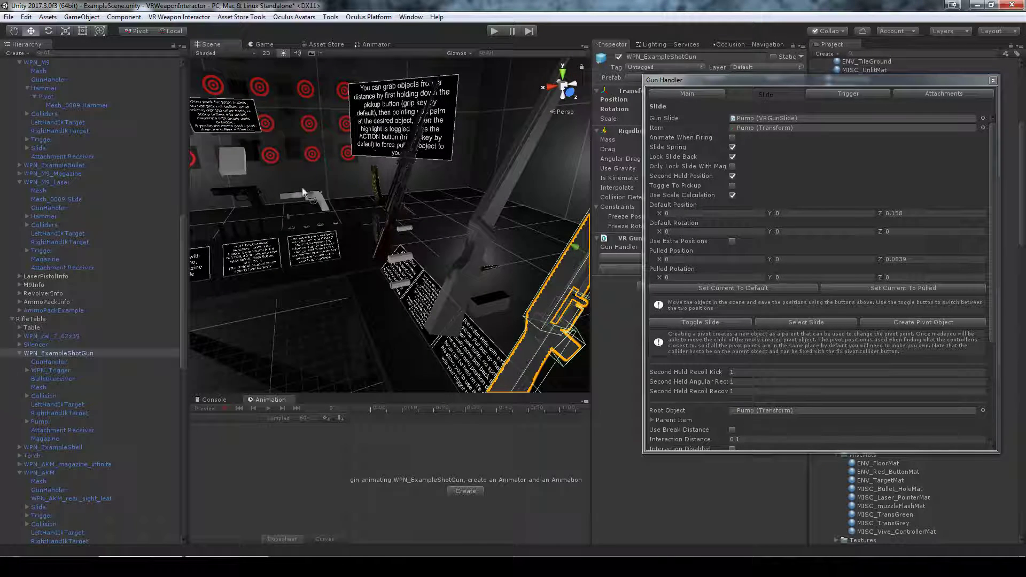
pyautogui.click(714, 195)
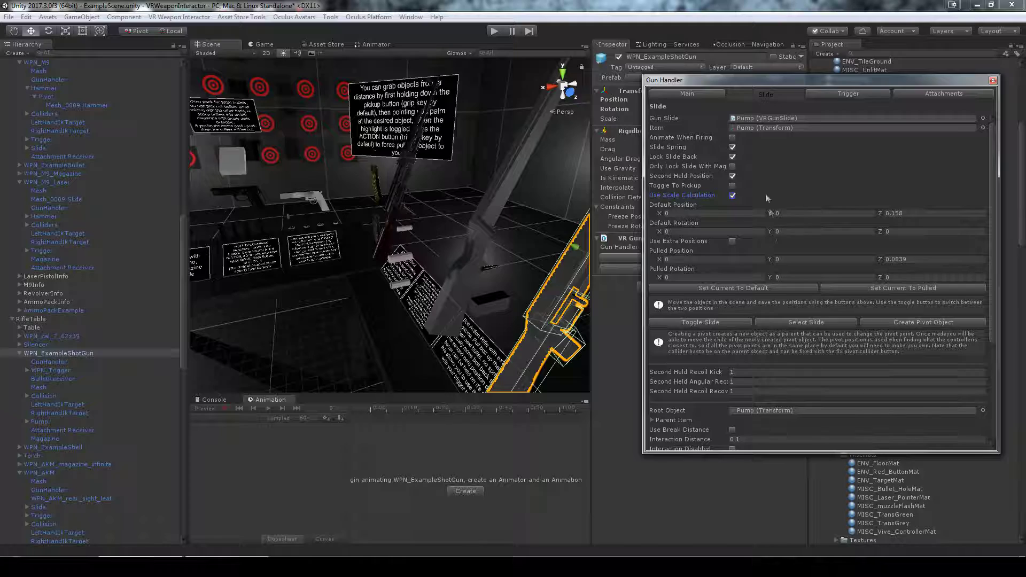
# Toggle the shotgun's pump repeatedly between its pulled and default positions, leaving it at the default position.
pyautogui.scroll(-3, 743, 205)
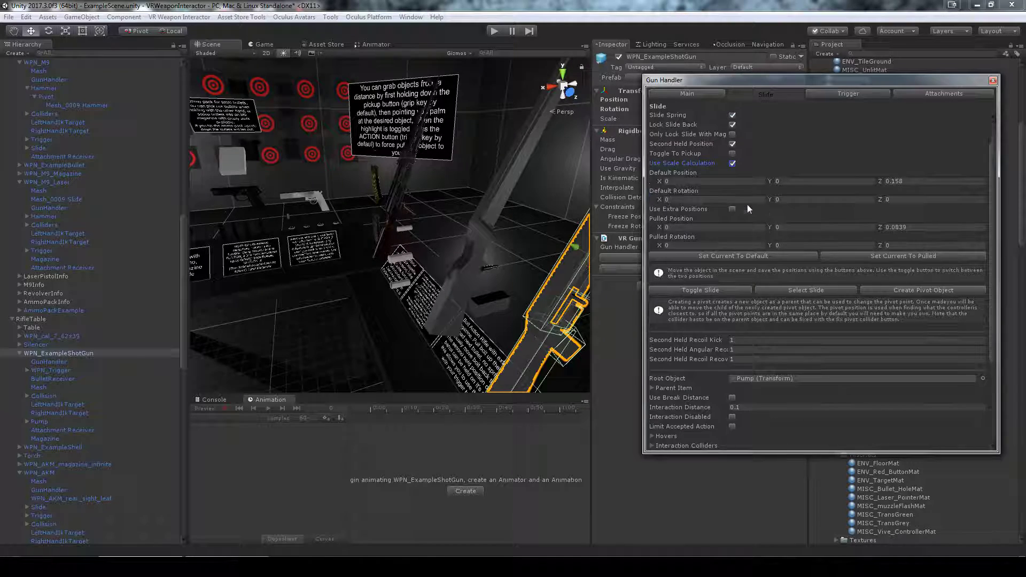
pyautogui.press('f')
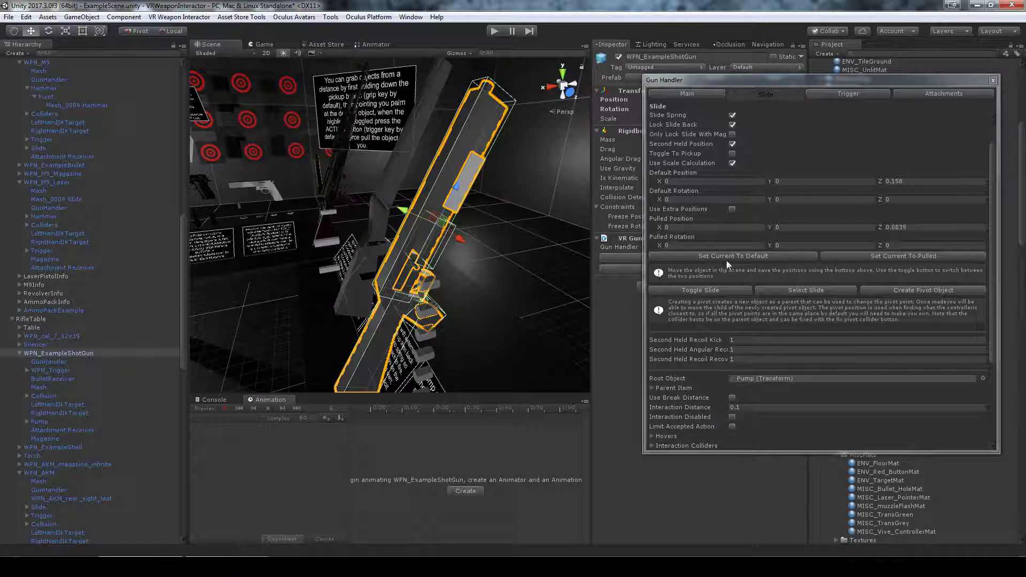
pyautogui.click(710, 290)
pyautogui.click(710, 290)
pyautogui.click(710, 290)
pyautogui.click(710, 290)
pyautogui.click(710, 290)
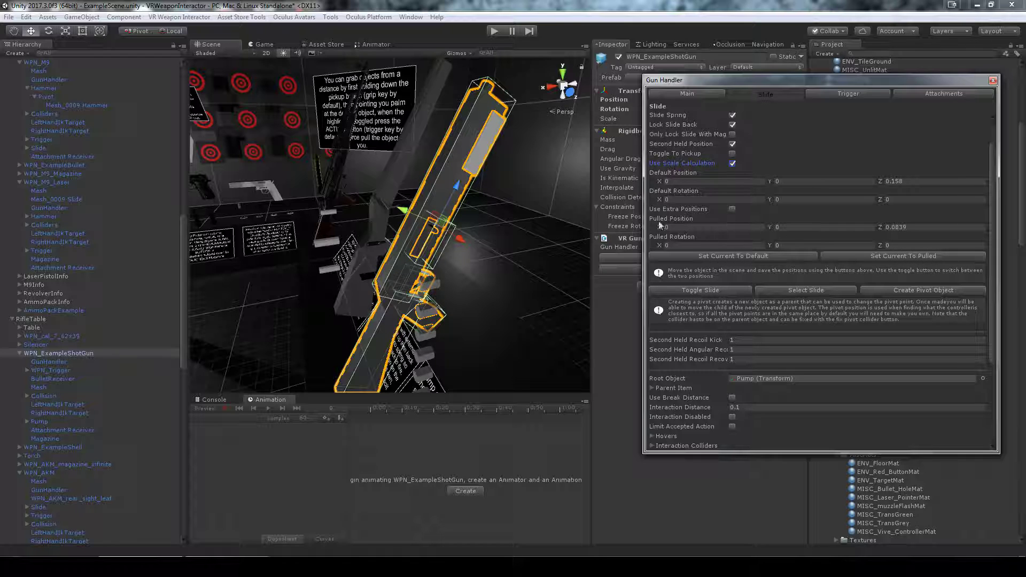
# Open the slide settings of WPN_BoltActionRifle and examine its Use Extra Positions option and Size field.
pyautogui.click(688, 211)
pyautogui.click(992, 81)
pyautogui.moveTo(372, 240)
pyautogui.mouseDown(button='middle')
pyautogui.moveTo(324, 257)
pyautogui.moveTo(369, 251)
pyautogui.mouseUp(button='middle')
pyautogui.click(415, 187)
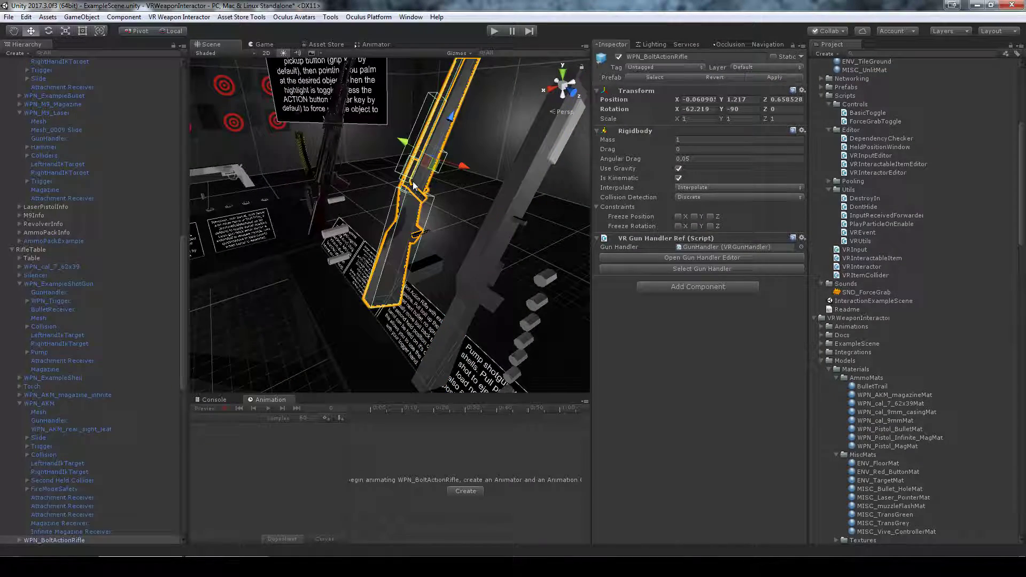
pyautogui.click(663, 259)
pyautogui.click(756, 95)
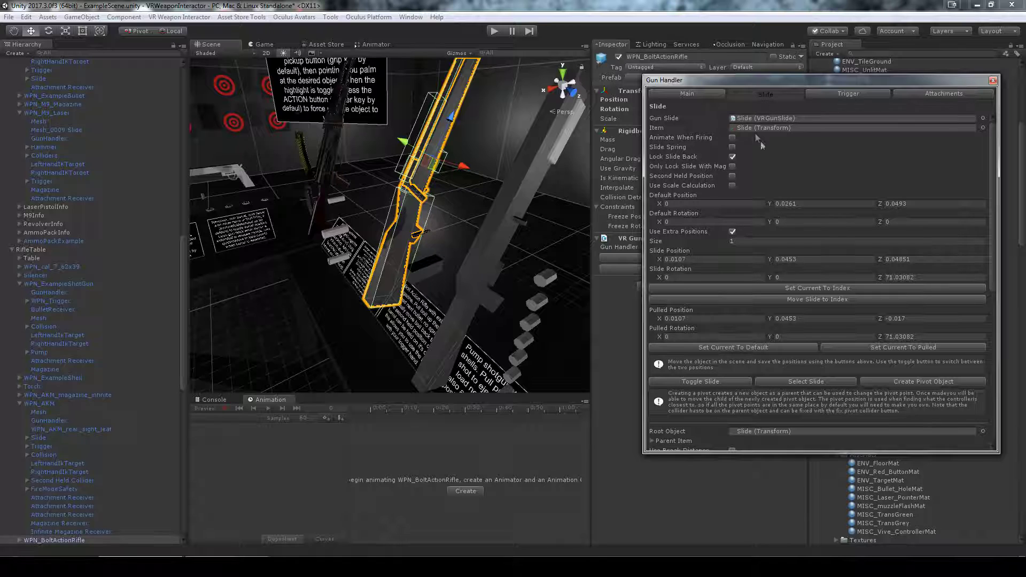
pyautogui.click(685, 233)
pyautogui.click(744, 241)
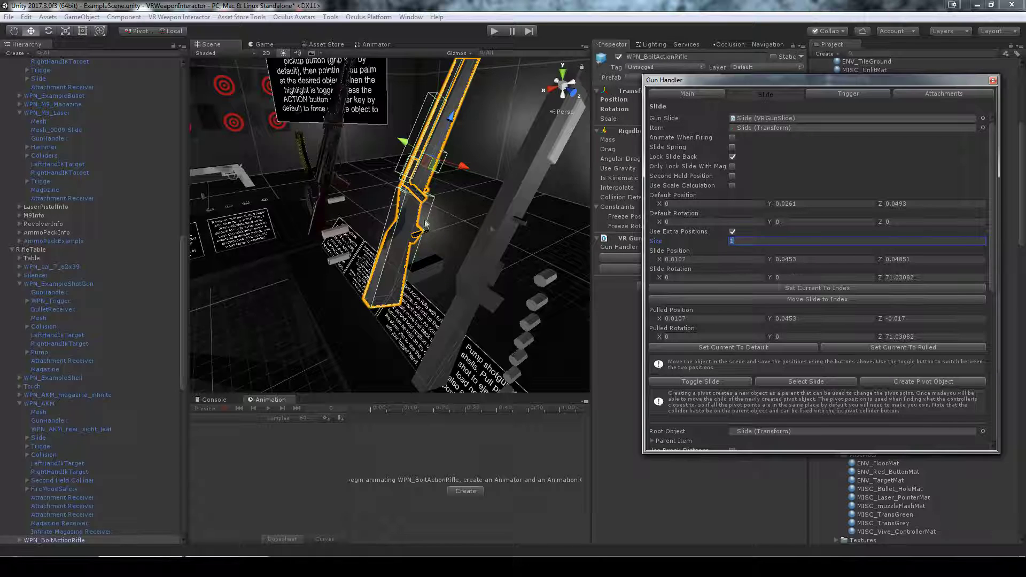
# Move the bolt-action rifle's slide between its extra index, pulled and default positions, leaving it at the default position.
pyautogui.click(816, 299)
pyautogui.keyDown('alt'); pyautogui.moveTo(417, 201); pyautogui.dragTo(436, 249); pyautogui.keyUp('alt')
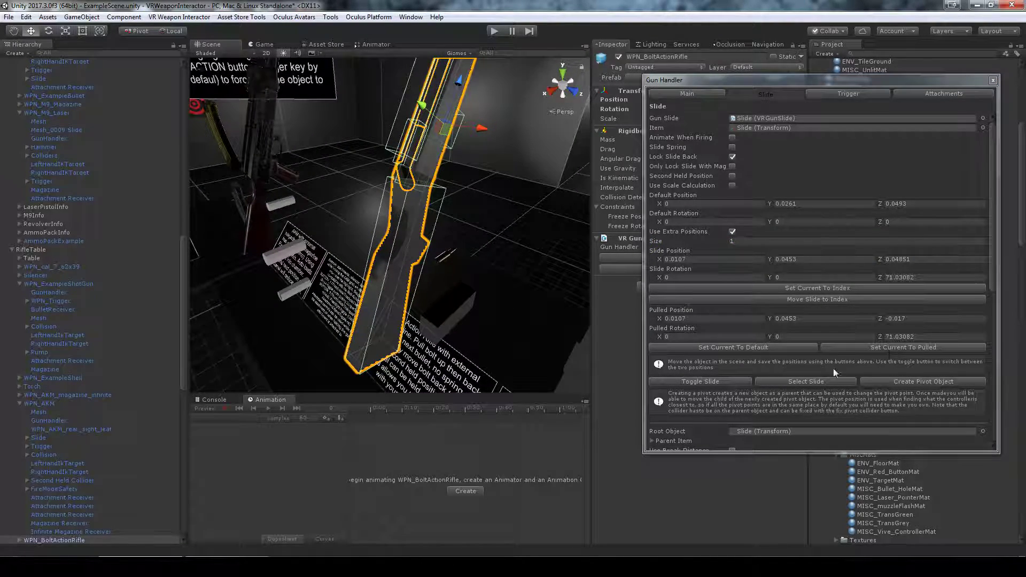
pyautogui.click(688, 382)
pyautogui.click(688, 381)
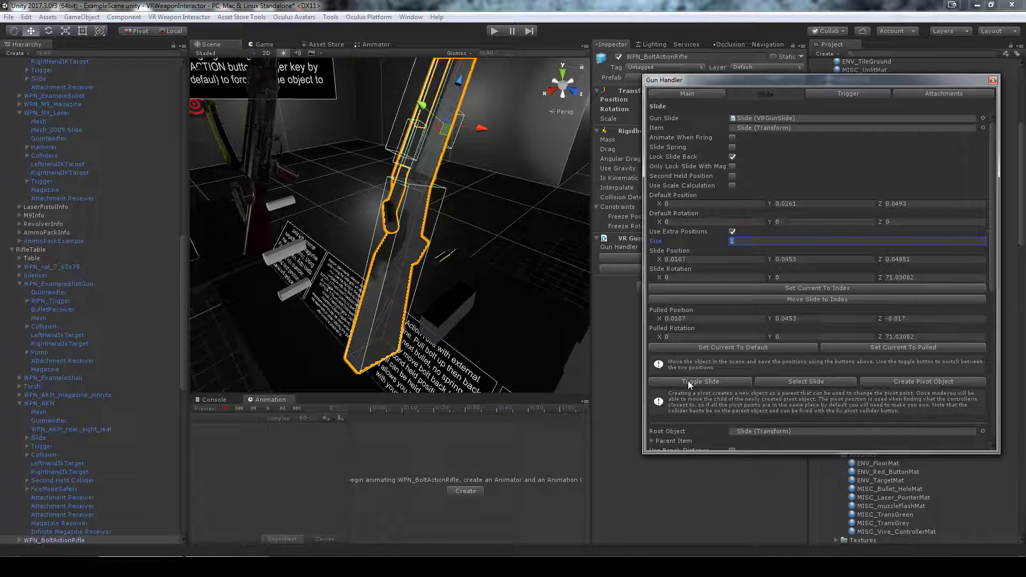
pyautogui.click(688, 381)
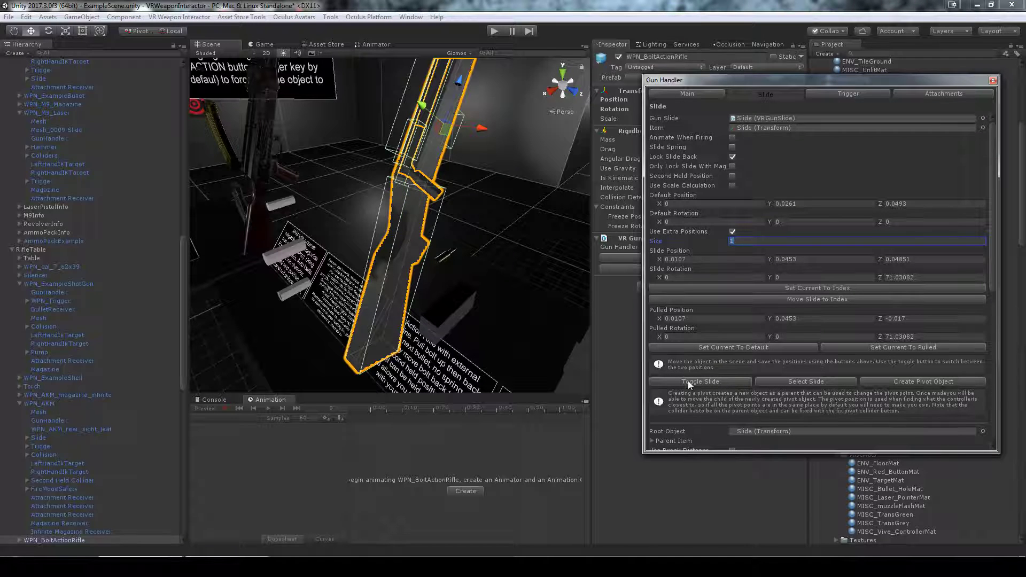
pyautogui.click(784, 299)
pyautogui.click(728, 380)
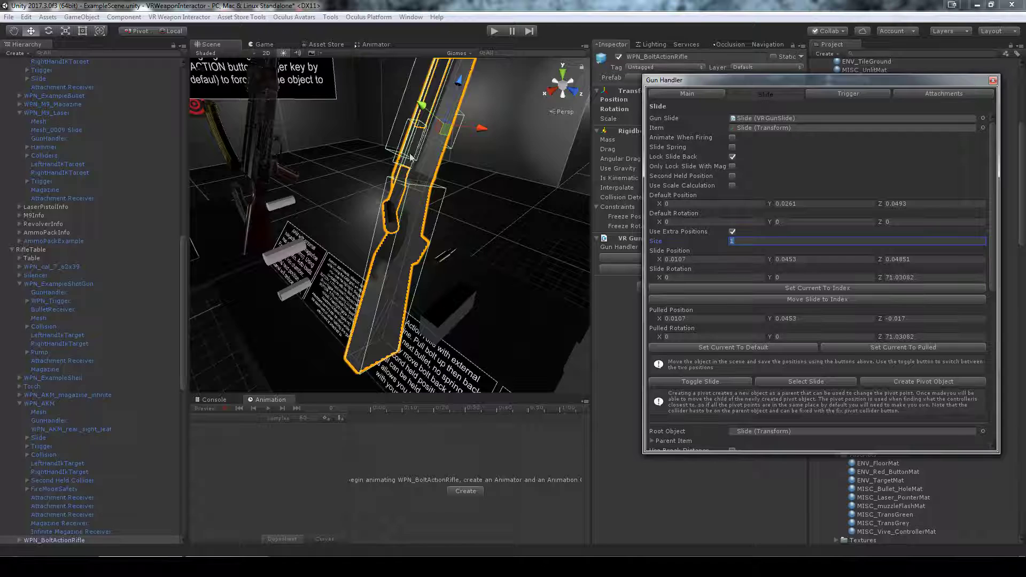
pyautogui.click(824, 300)
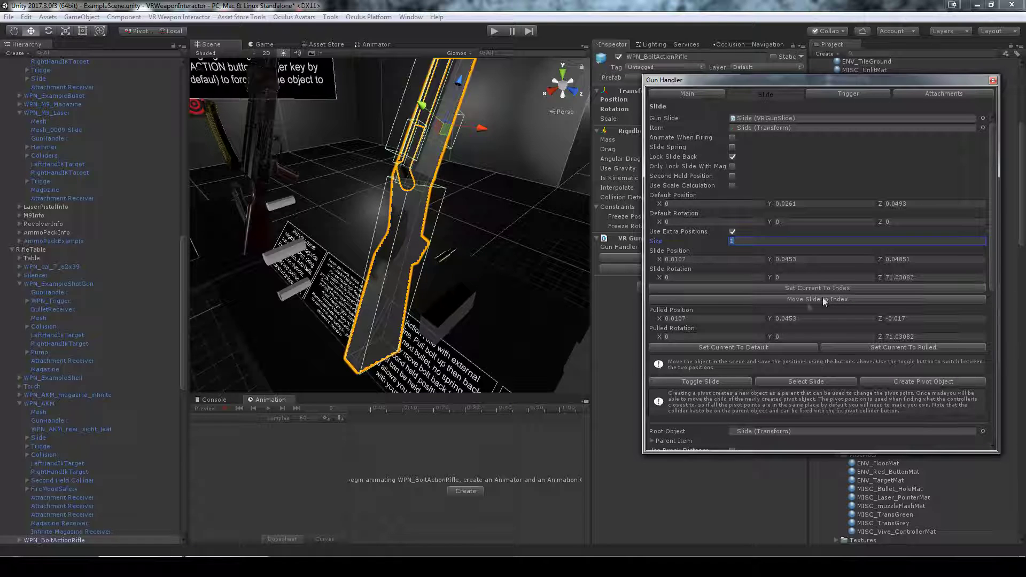
pyautogui.click(707, 385)
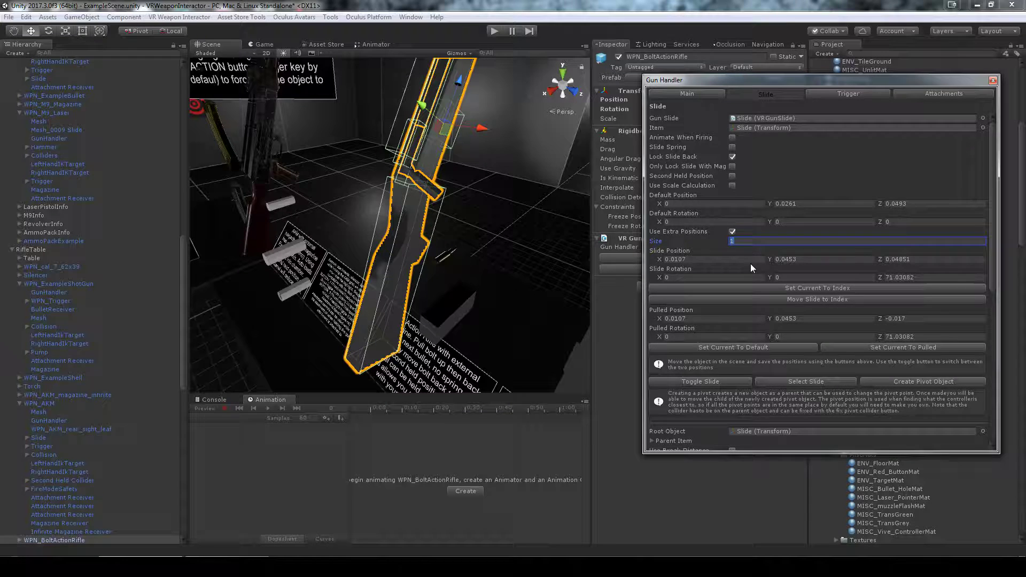
# Collapse the slide's Hovers section and examine its Interaction Distance and Interaction Colliders options, leaving the colliders section collapsed.
pyautogui.scroll(-5, 750, 264)
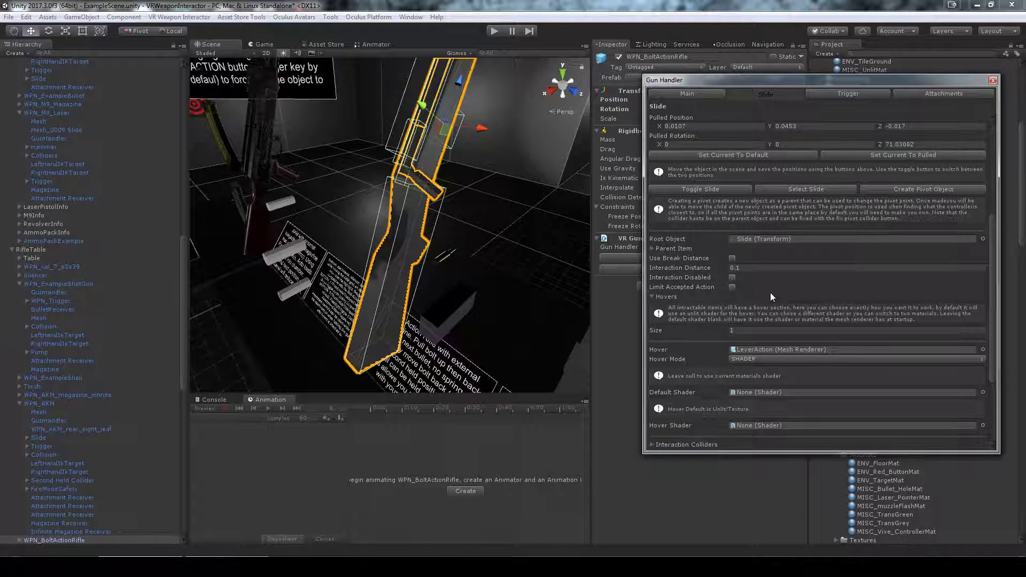
pyautogui.scroll(-3, 770, 294)
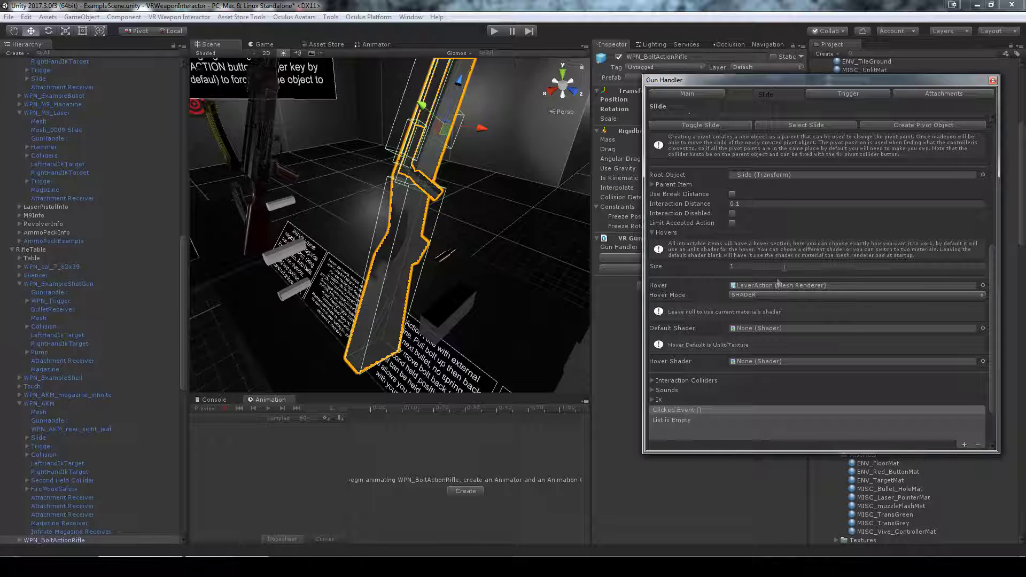
pyautogui.click(651, 233)
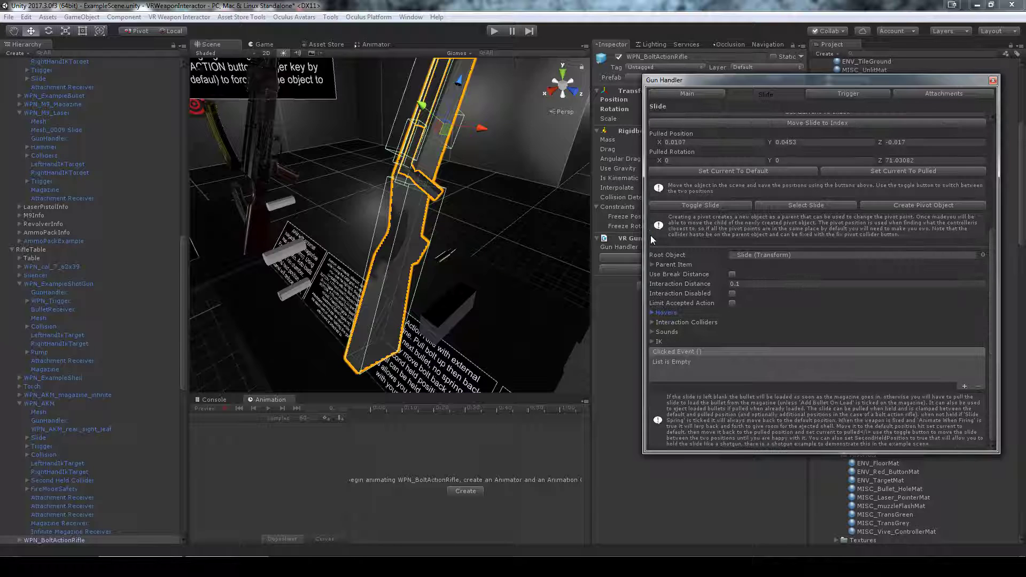
pyautogui.click(714, 285)
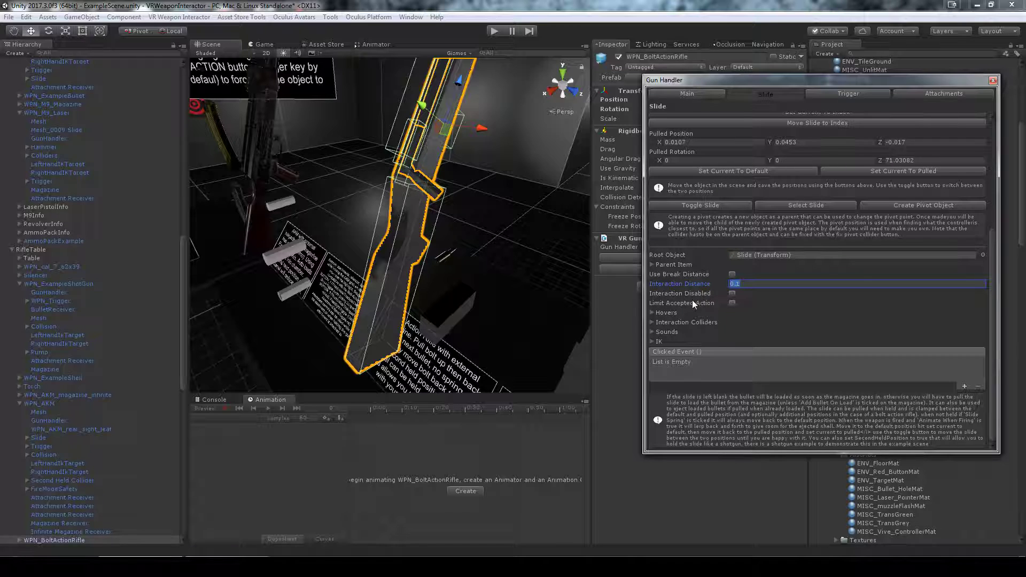
pyautogui.click(653, 323)
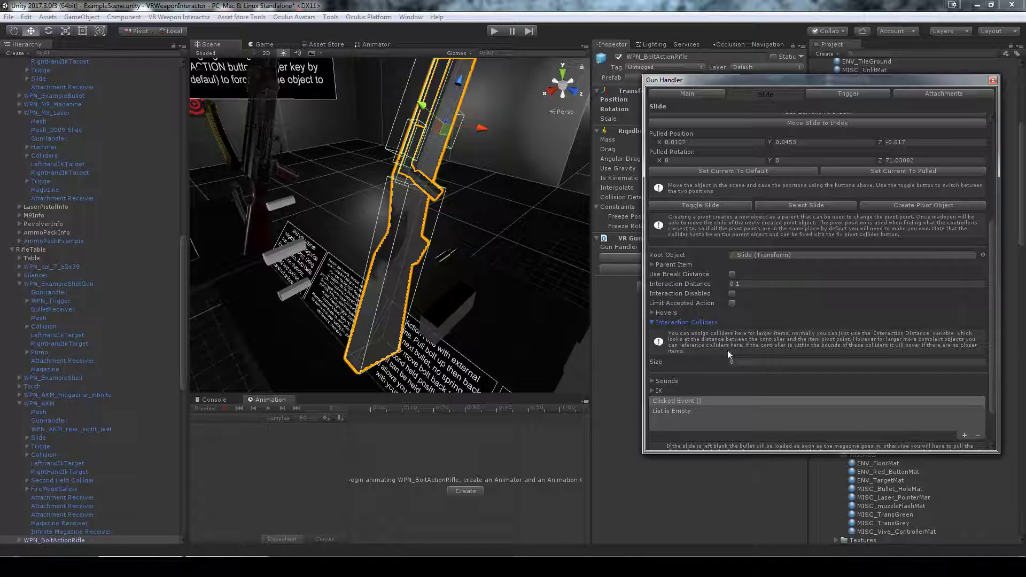
pyautogui.scroll(-5, 430, 257)
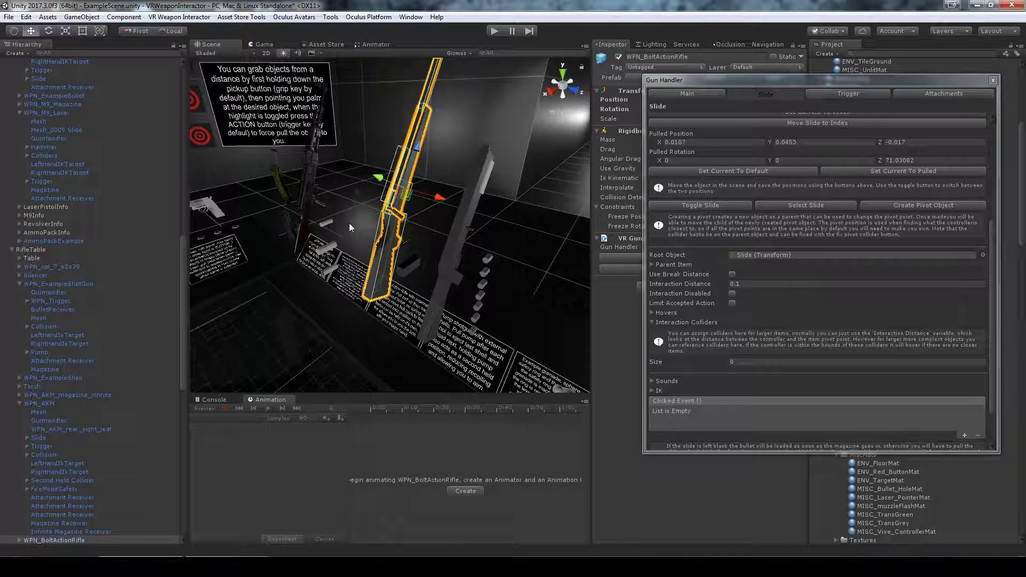
pyautogui.scroll(5, 354, 252)
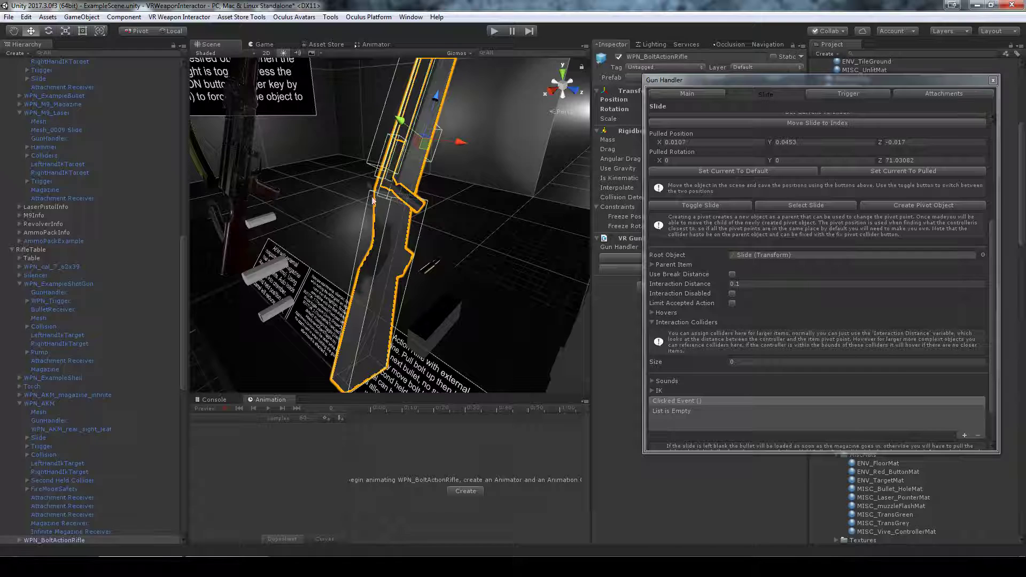
pyautogui.click(657, 322)
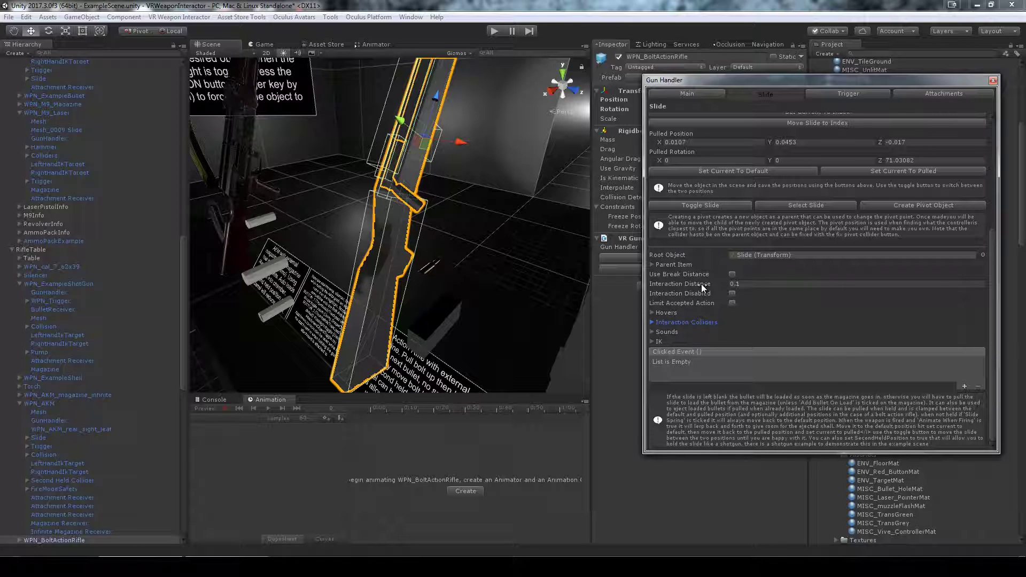
# Look over the rifle and neighbouring weapons in the scene and review the full list of slide settings.
pyautogui.moveTo(478, 266); pyautogui.dragTo(500, 254, button='right')
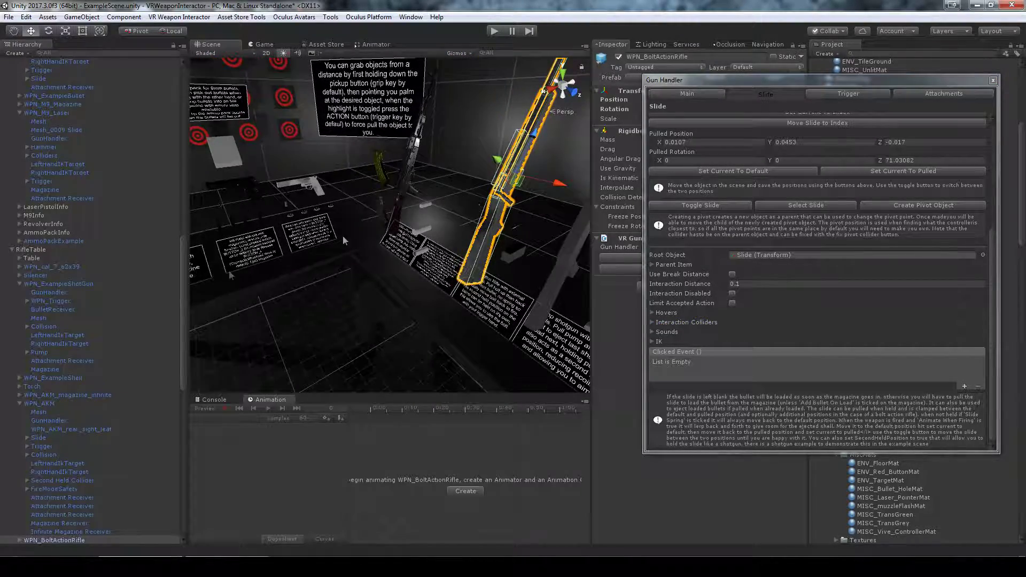
pyautogui.moveTo(344, 237); pyautogui.dragTo(308, 251, button='right')
pyautogui.moveTo(452, 264); pyautogui.dragTo(528, 252, button='right')
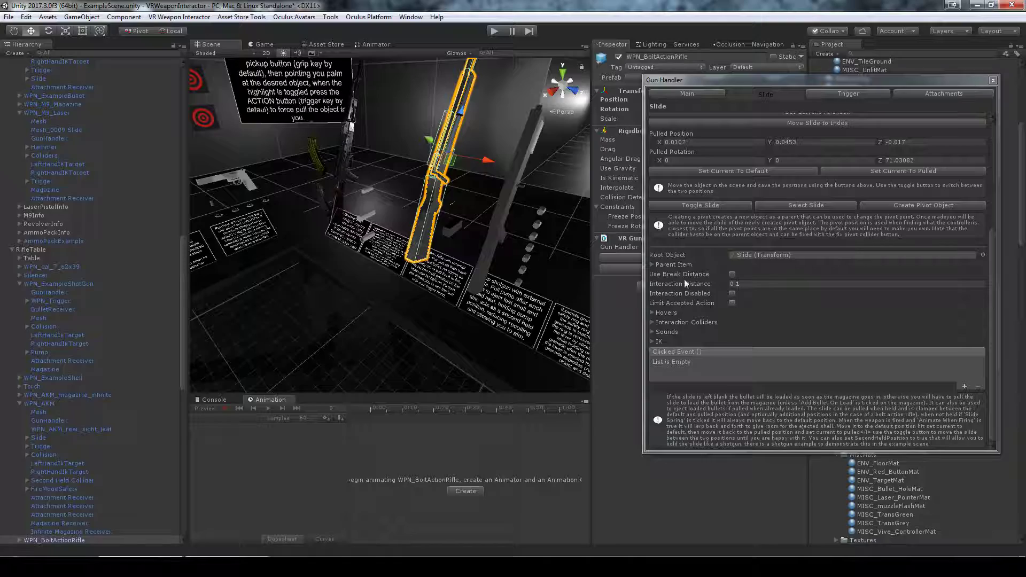
pyautogui.moveTo(468, 225); pyautogui.dragTo(428, 246, button='right')
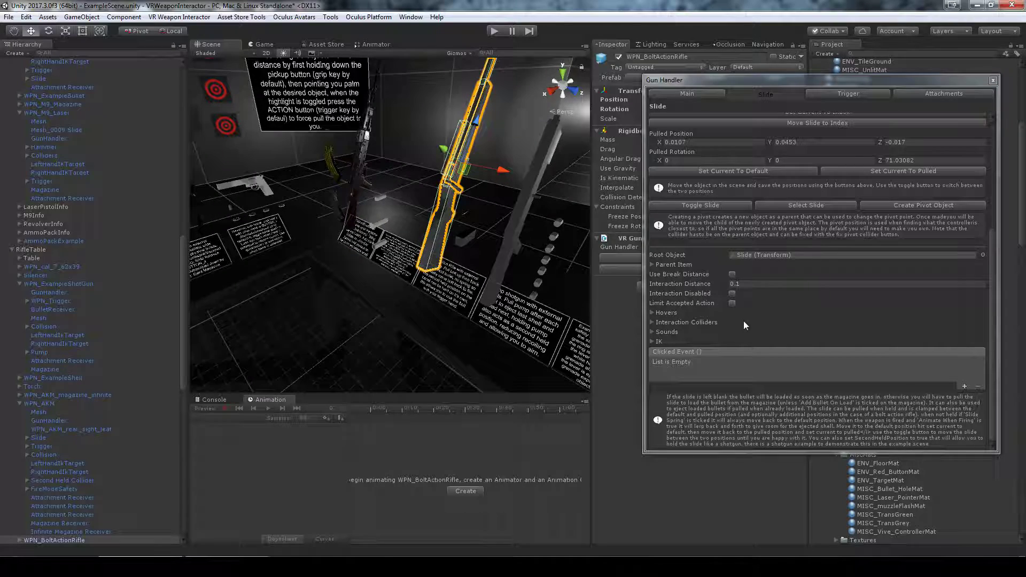
pyautogui.scroll(6, 732, 307)
pyautogui.scroll(-6, 777, 342)
pyautogui.scroll(5, 816, 409)
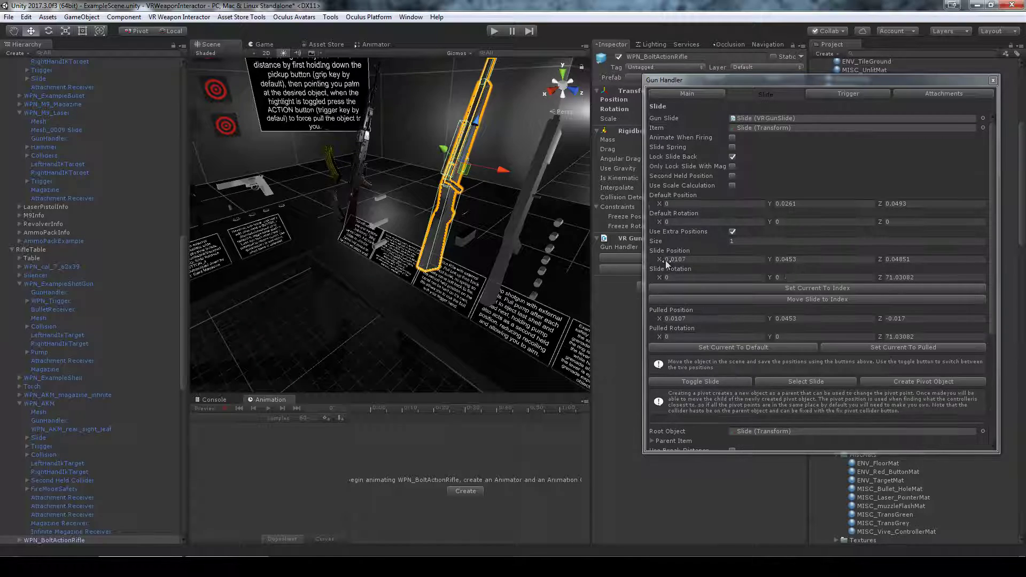
# Open the trigger settings and select the Trigger object inside WPN_BoltActionRifle to inspect its VR Gun Trigger component.
pyautogui.click(832, 94)
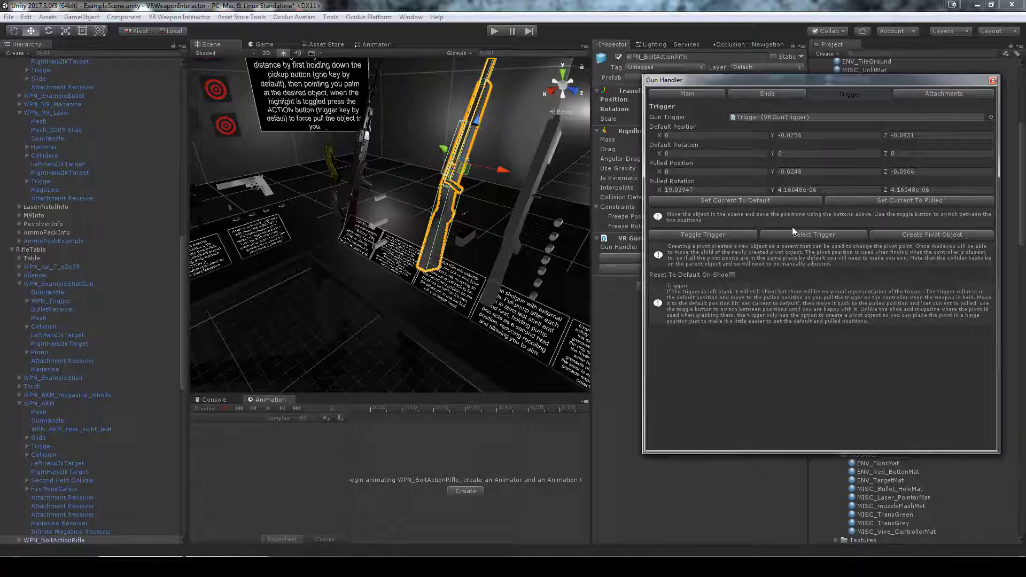
pyautogui.scroll(-5, 91, 312)
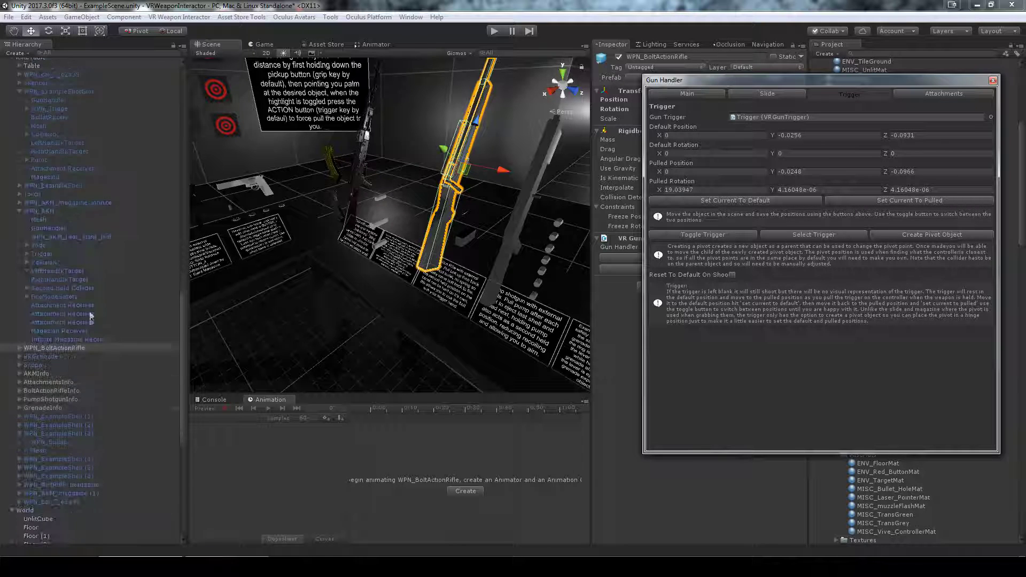
pyautogui.click(20, 348)
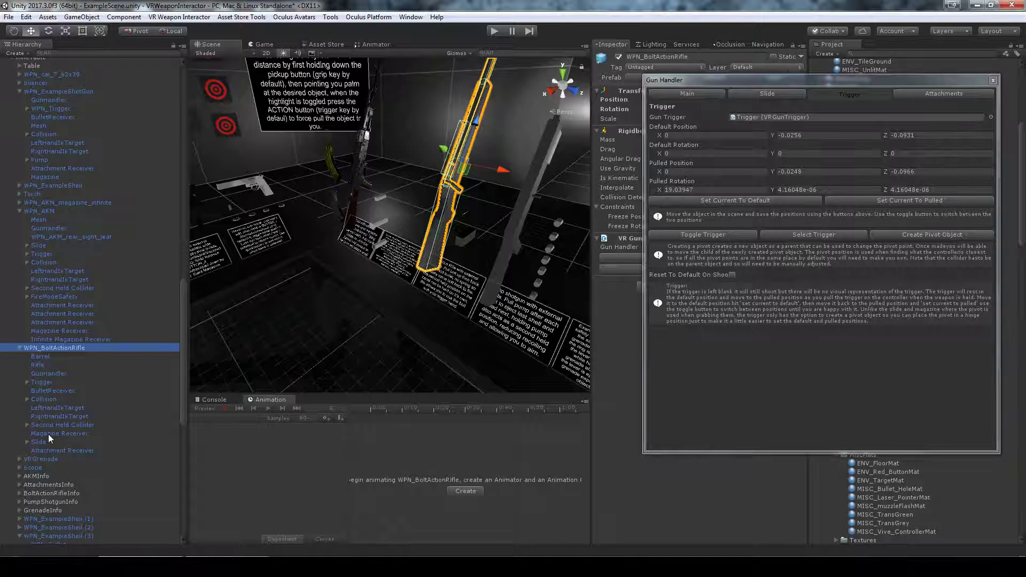
pyautogui.click(42, 383)
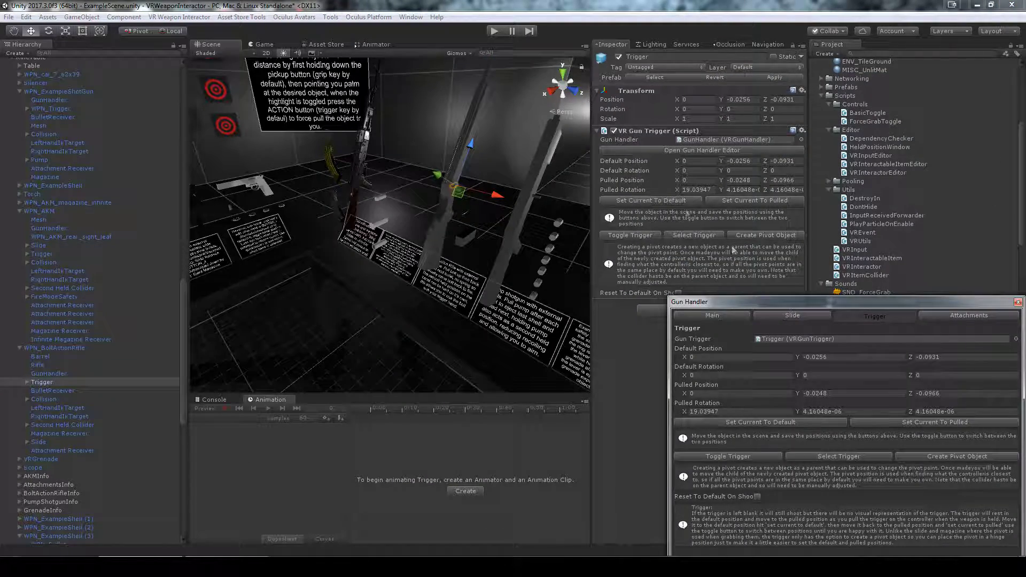
# Open the rifle's attachment settings and examine the magazine's Receiver Id and the Gun Handler Attachment Id.
pyautogui.moveTo(784, 304); pyautogui.dragTo(709, 127)
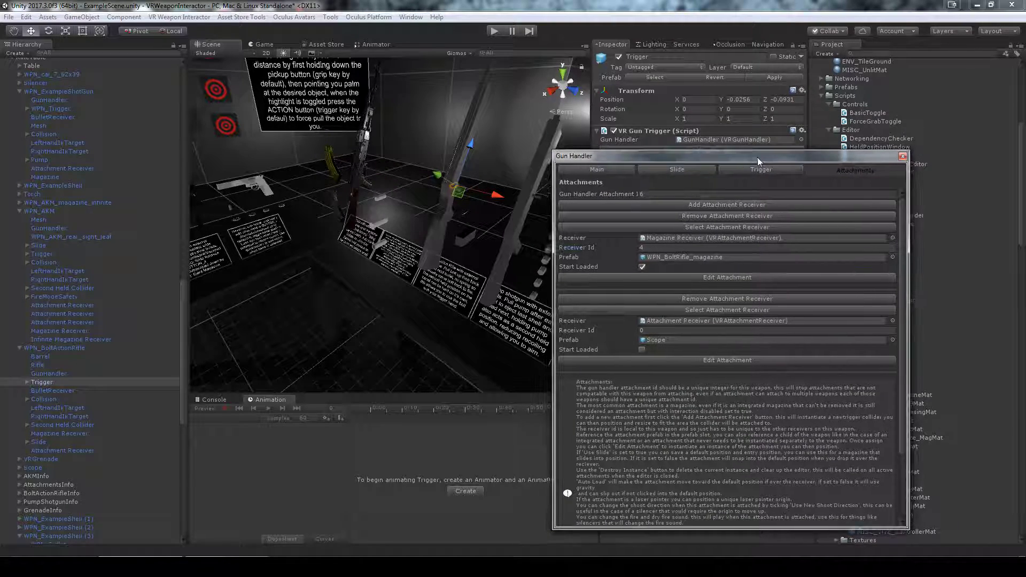
pyautogui.click(732, 248)
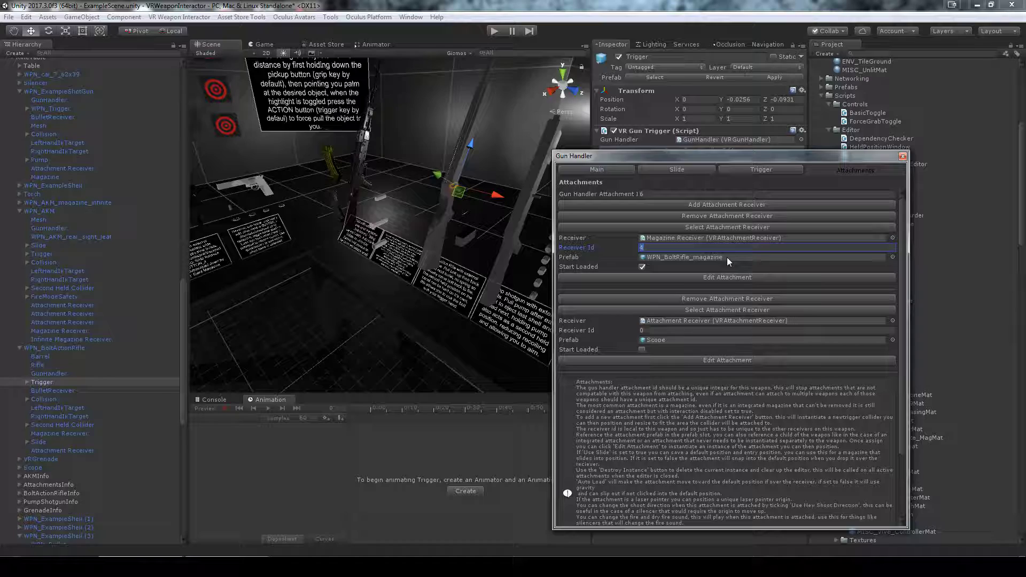
pyautogui.moveTo(616, 156); pyautogui.dragTo(708, 159)
pyautogui.click(678, 196)
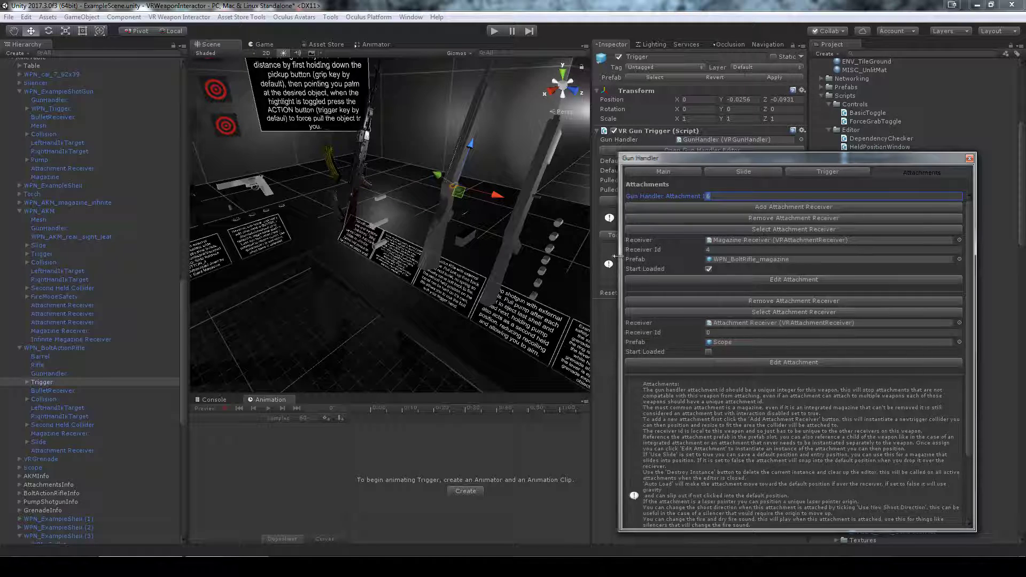
pyautogui.moveTo(617, 257); pyautogui.dragTo(593, 257)
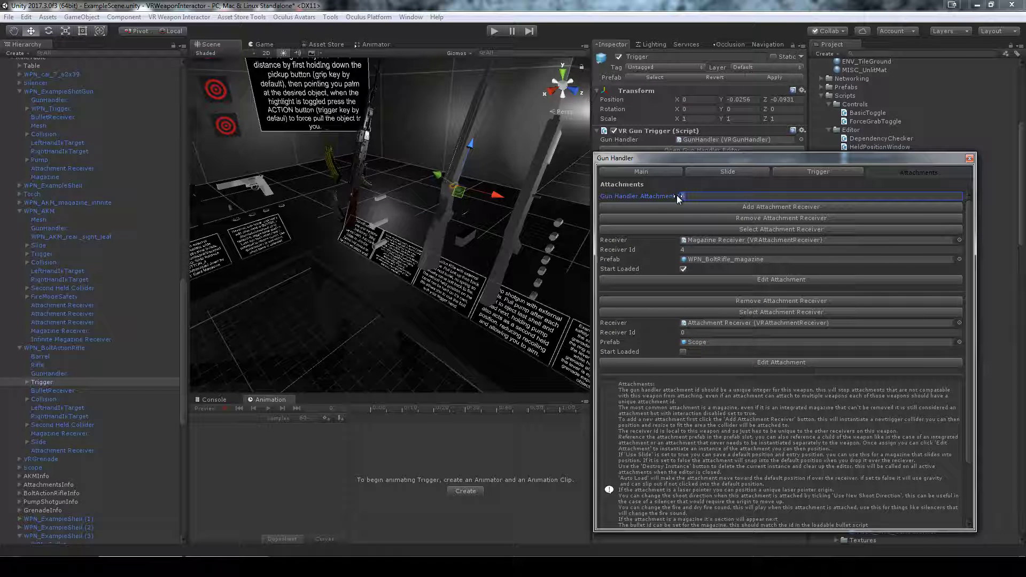
pyautogui.moveTo(595, 265); pyautogui.dragTo(645, 267)
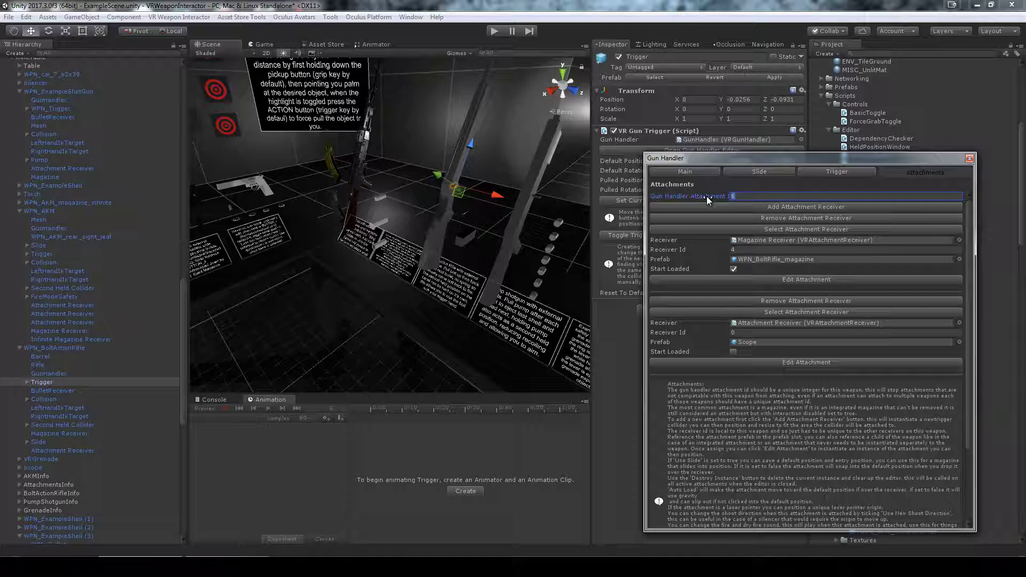
# Close the Gun Handler window, then select the Scope attachment on the rifle table and frame it in the scene.
pyautogui.click(968, 160)
pyautogui.moveTo(359, 231); pyautogui.dragTo(419, 280, button='right')
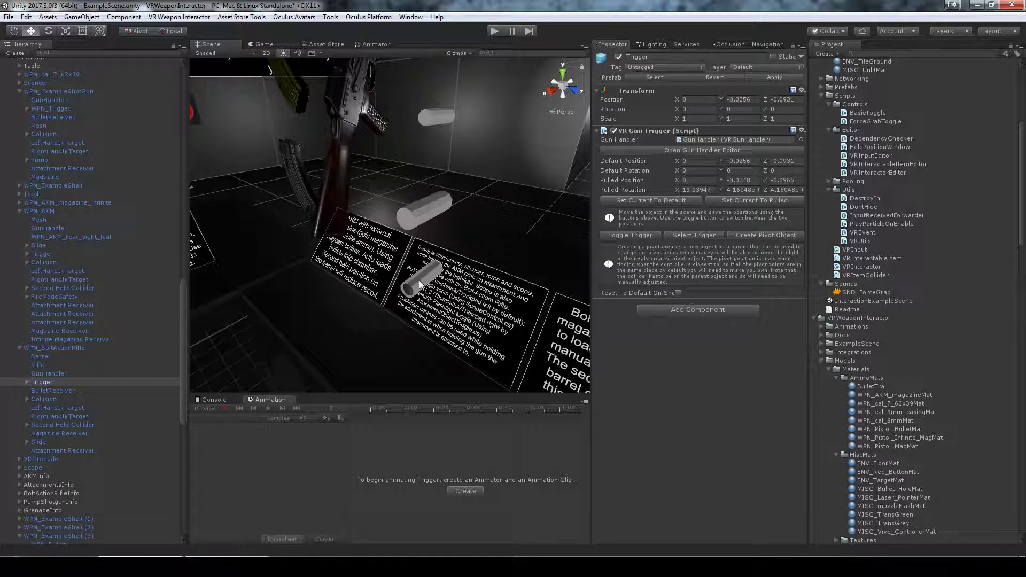
pyautogui.click(419, 280)
pyautogui.press('f')
pyautogui.press('w')
pyautogui.scroll(-3, 91, 402)
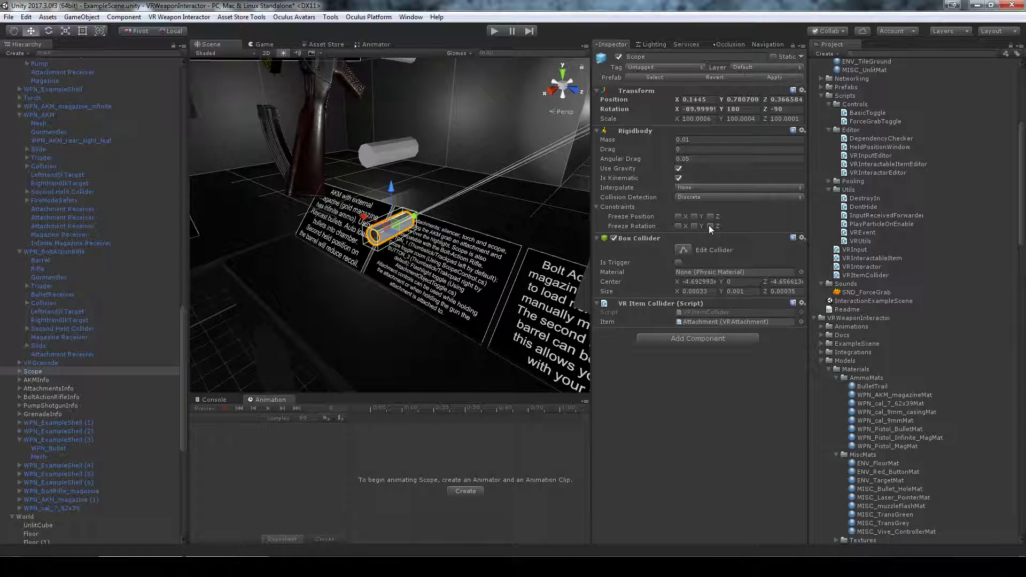
# Select the Scope's Attachment child object and examine the weapon entries in its Attachment Refs list.
pyautogui.click(19, 371)
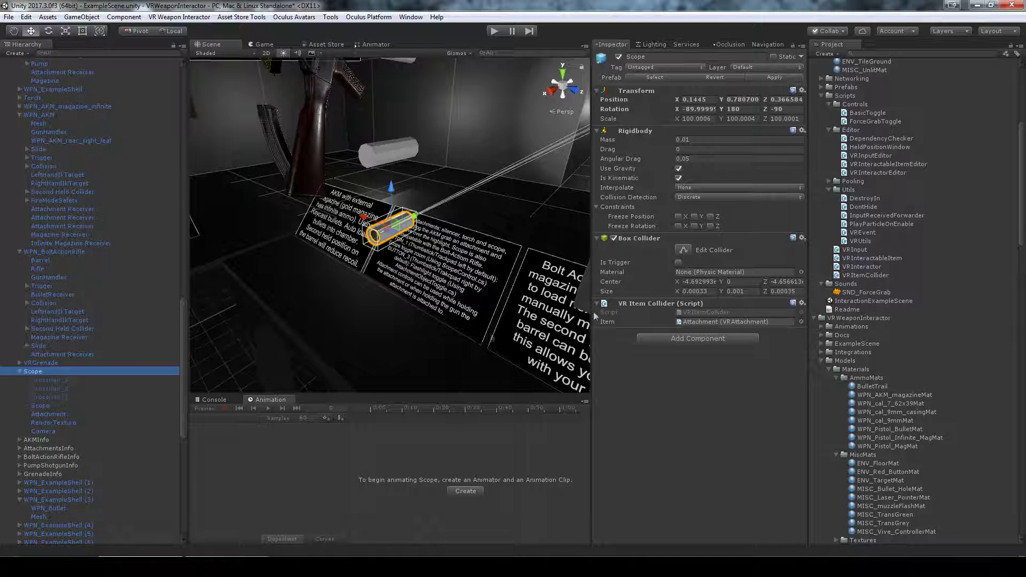
pyautogui.click(713, 322)
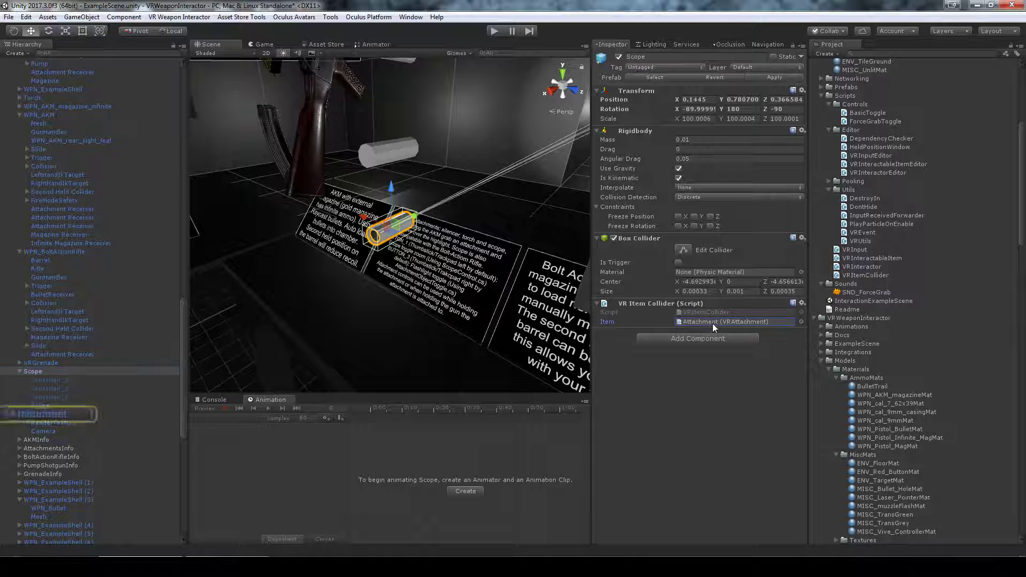
pyautogui.click(46, 412)
pyautogui.scroll(-3, 676, 299)
pyautogui.scroll(2, 675, 300)
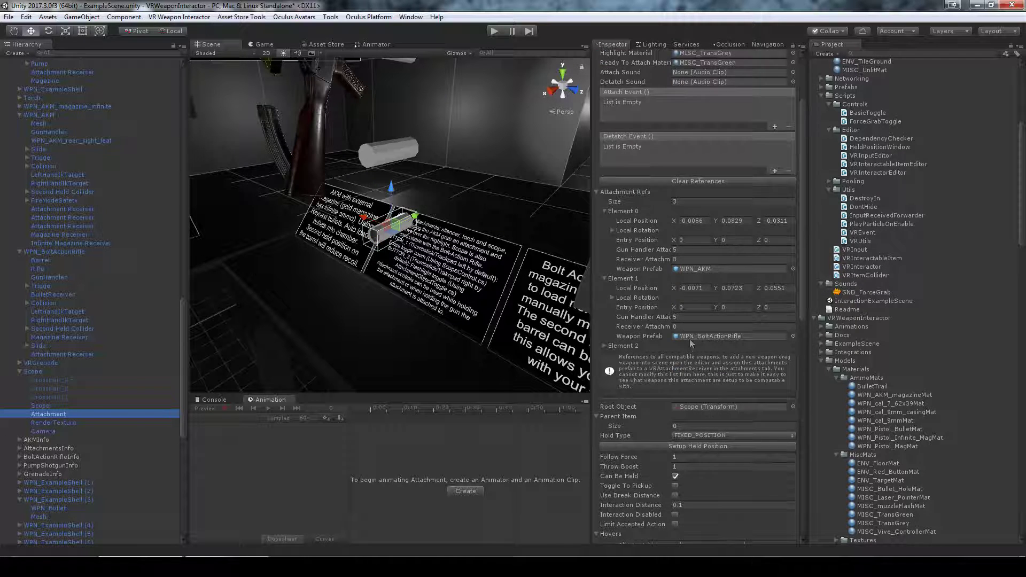
# Collapse the Attachment Refs and Hovers sections and examine the scope attachment's remaining hold and interaction options.
pyautogui.click(595, 257)
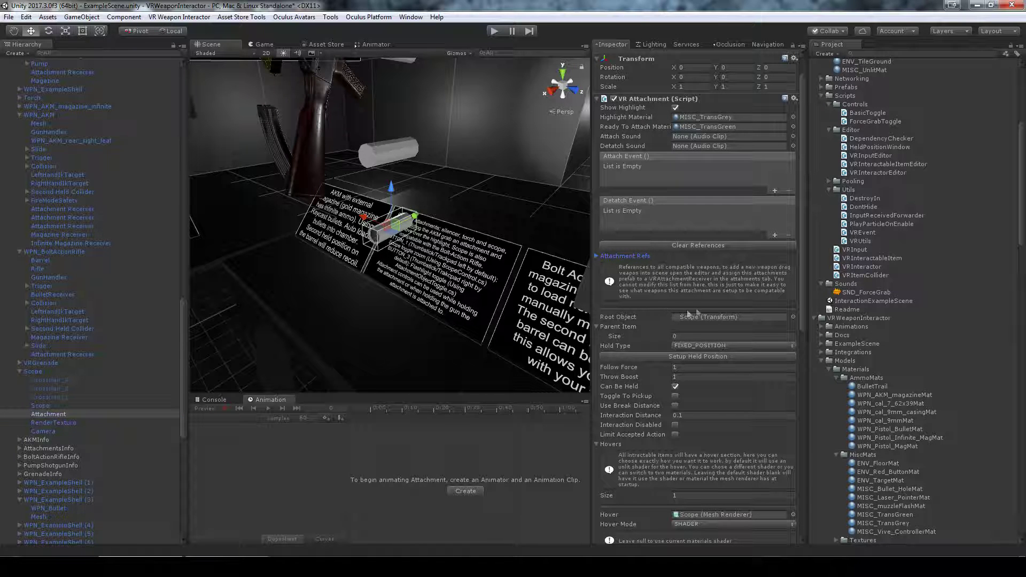
pyautogui.scroll(-3, 690, 315)
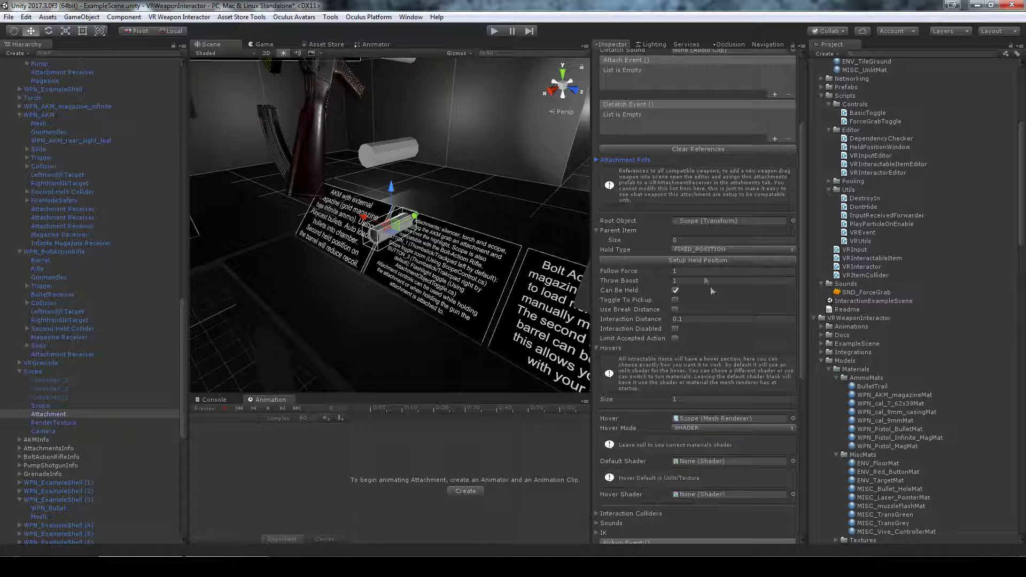
pyautogui.click(599, 348)
pyautogui.scroll(2, 686, 362)
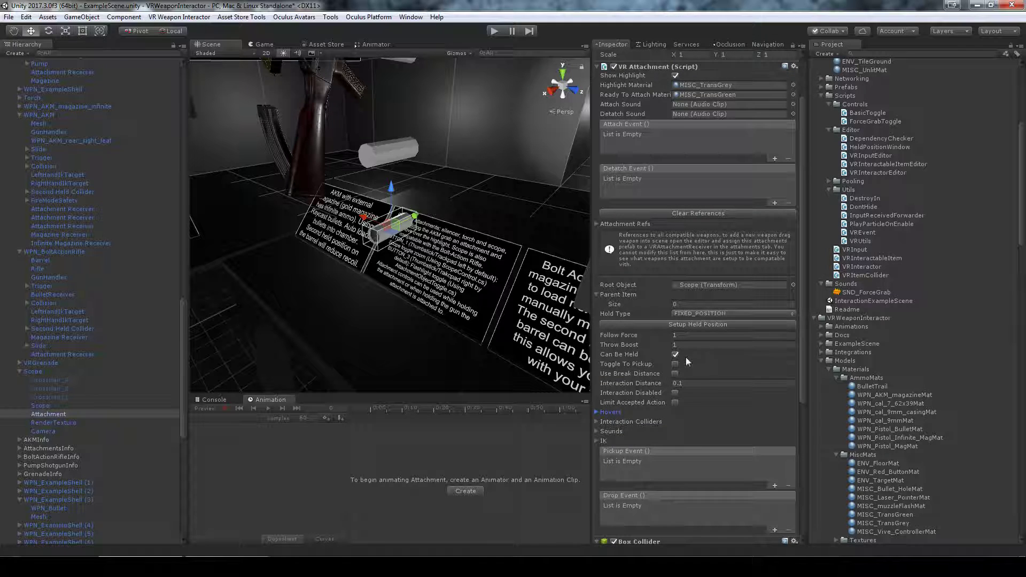
# Examine the Scope's child crosshair objects CrossHair_4.5, CrossHair_2 and CrossHair_1 and compare their transforms.
pyautogui.scroll(2, 743, 278)
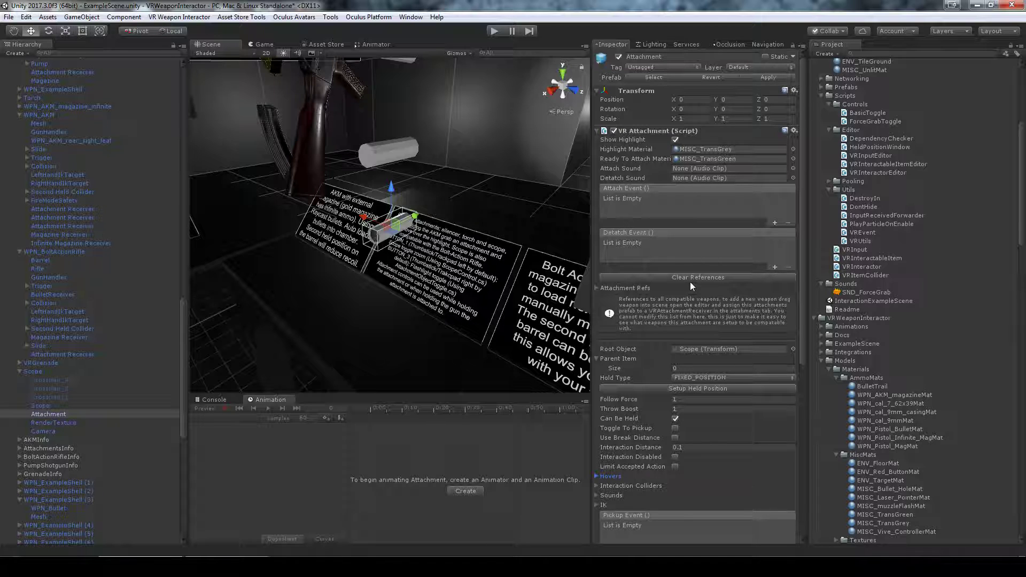
pyautogui.click(46, 379)
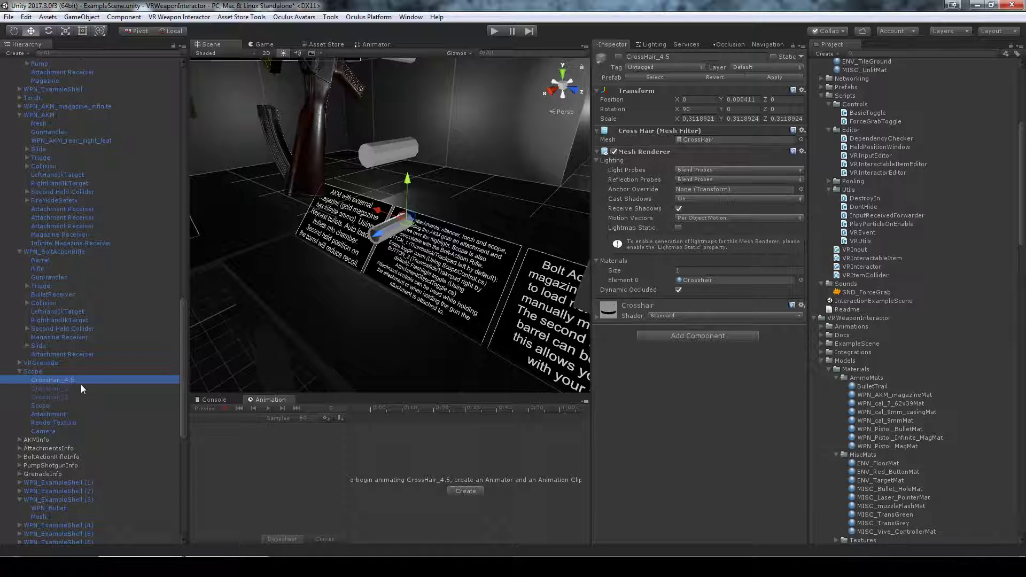
pyautogui.press('Down')
pyautogui.press('Down')
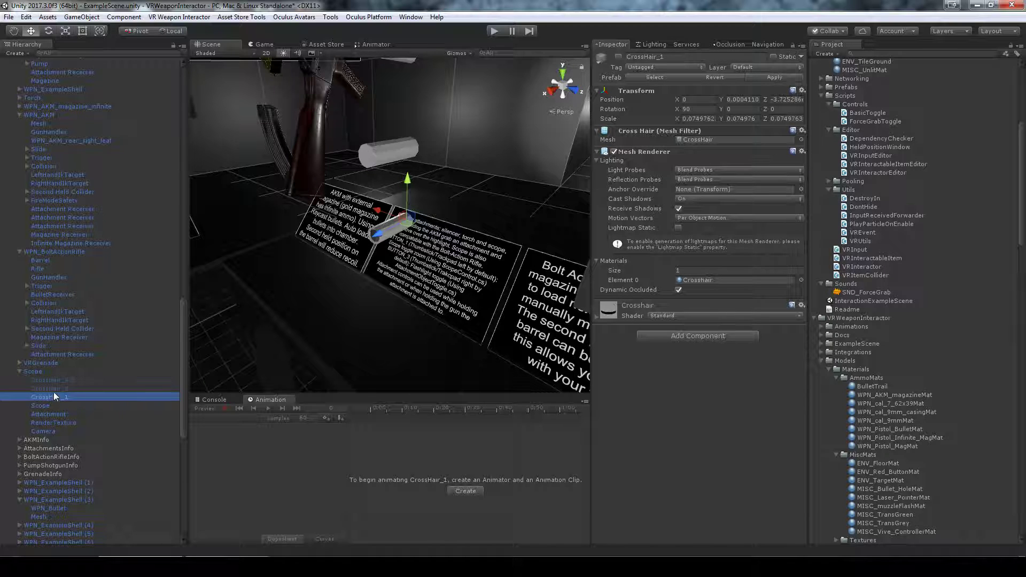
pyautogui.click(58, 391)
pyautogui.click(70, 383)
pyautogui.click(74, 389)
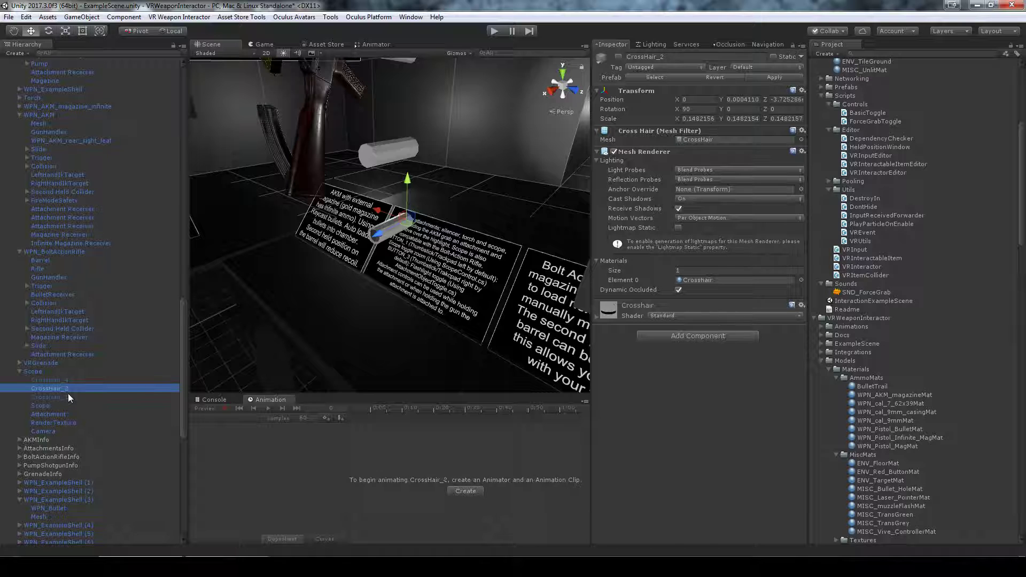
pyautogui.click(68, 396)
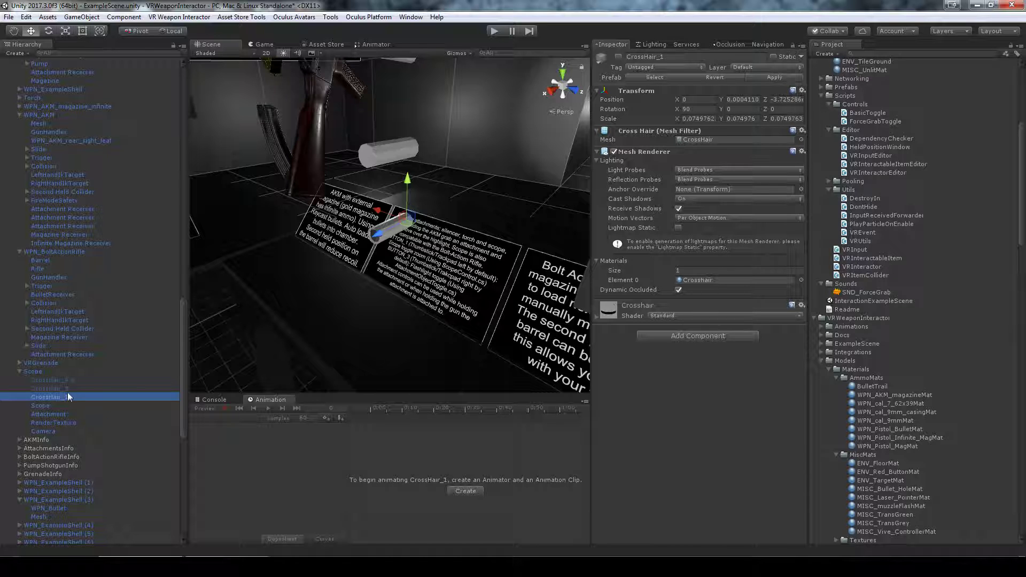
pyautogui.click(69, 388)
pyautogui.click(70, 383)
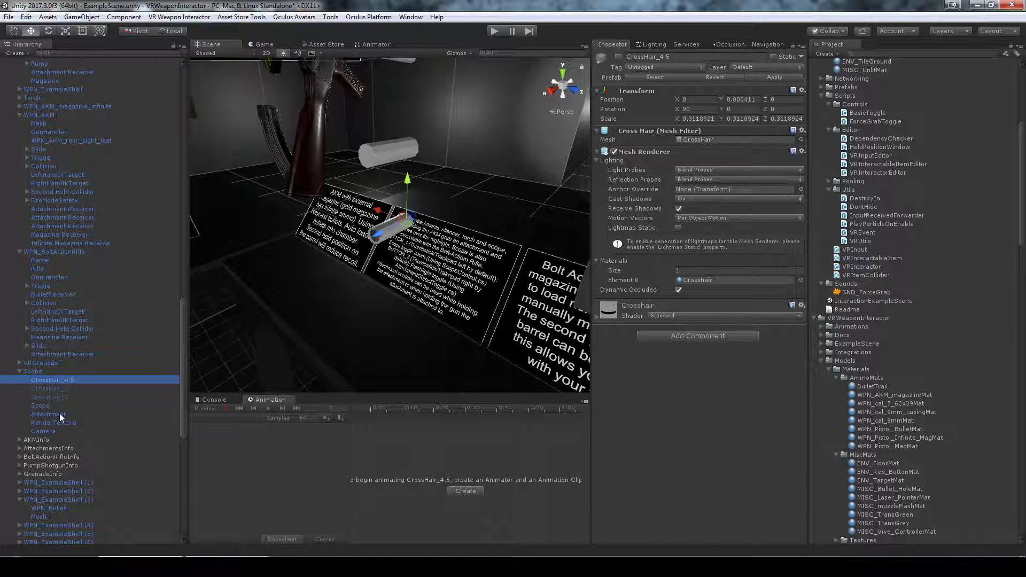
# Examine the Scope's mesh, RenderTexture and Camera child objects, framing the RenderTexture and viewing the camera along the scope.
pyautogui.click(59, 414)
pyautogui.click(60, 406)
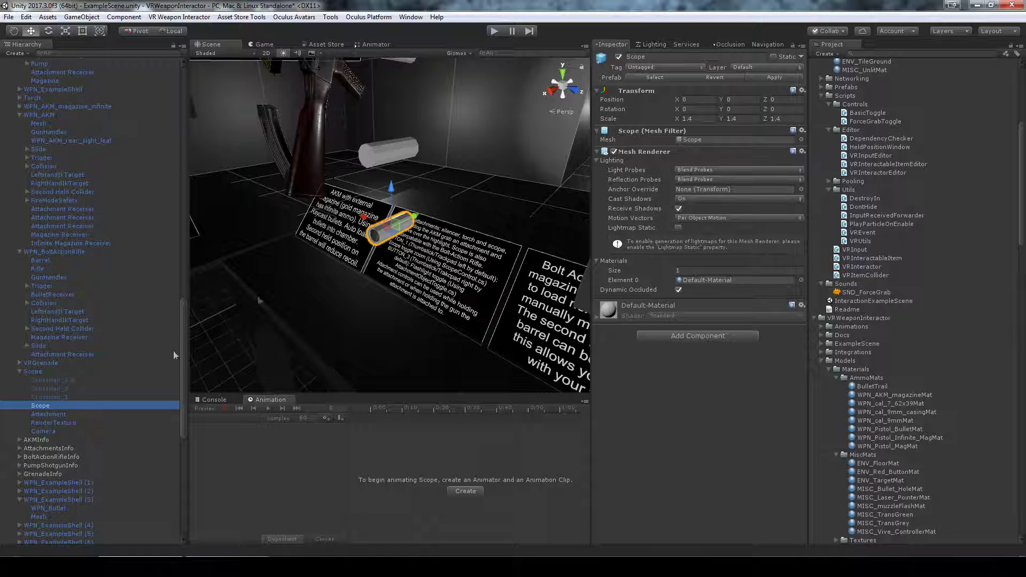
pyautogui.click(55, 422)
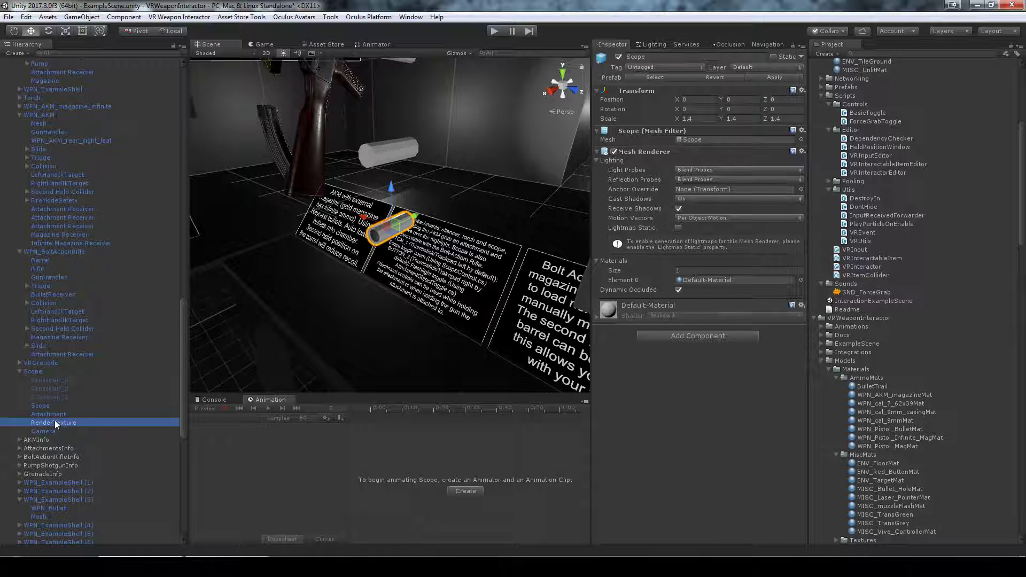
pyautogui.press('f')
pyautogui.keyDown('alt'); pyautogui.moveTo(376, 249); pyautogui.dragTo(320, 292); pyautogui.keyUp('alt')
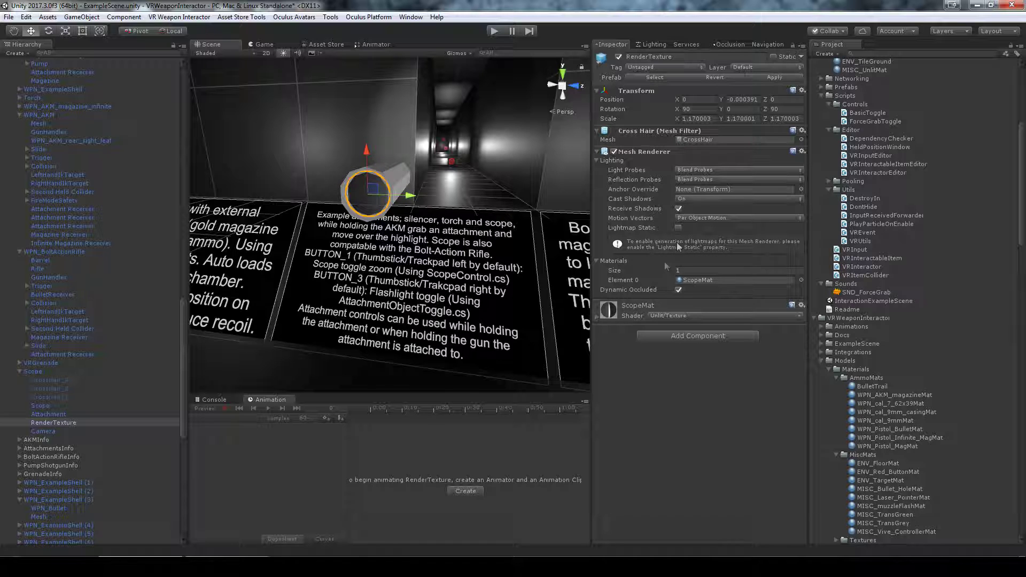
pyautogui.click(57, 432)
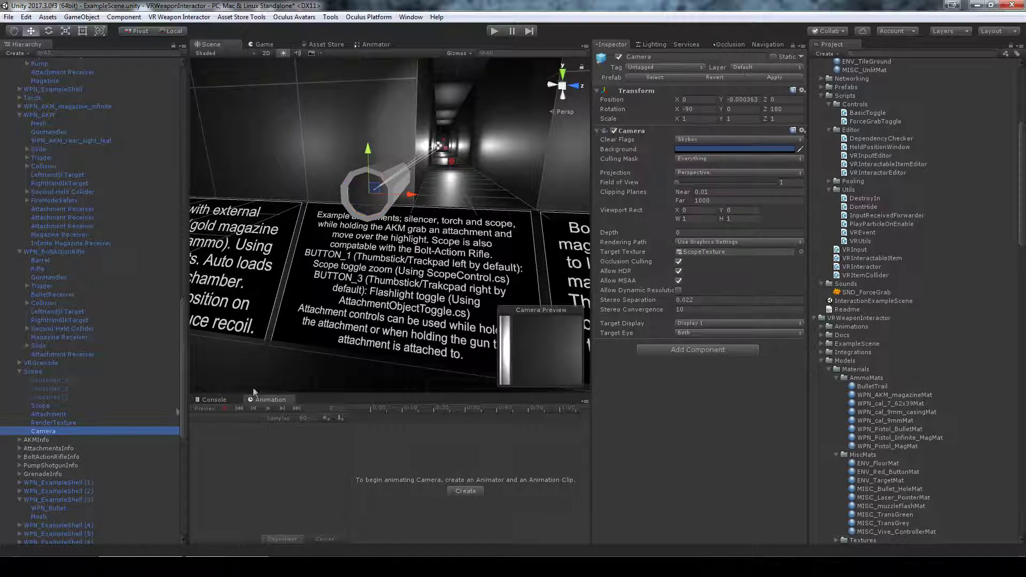
pyautogui.keyDown('alt'); pyautogui.moveTo(326, 267); pyautogui.dragTo(315, 255); pyautogui.keyUp('alt')
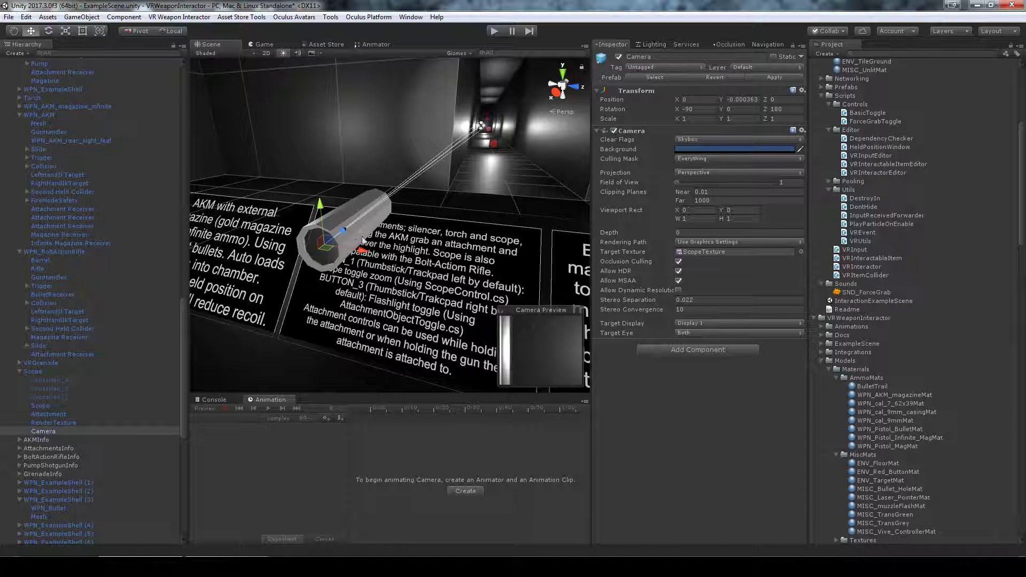
# Select the Scope's Attachment object again and review its Scope Control zoom levels and crosshairs along with its VR Attachment settings.
pyautogui.click(49, 406)
pyautogui.click(48, 413)
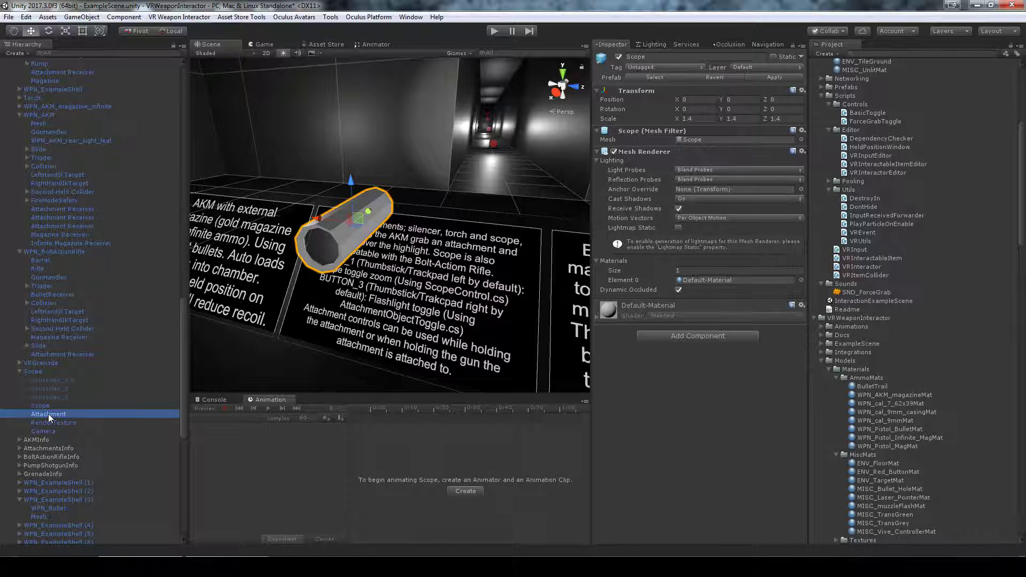
pyautogui.scroll(-5, 723, 344)
pyautogui.scroll(5, 723, 345)
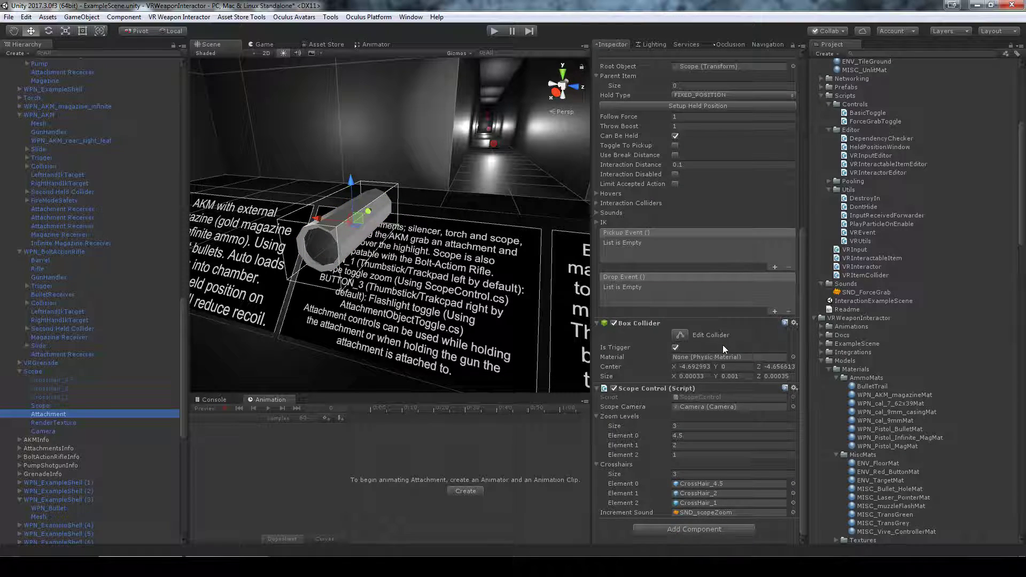
pyautogui.scroll(-5, 723, 345)
pyautogui.scroll(-1, 723, 349)
pyautogui.scroll(10, 721, 340)
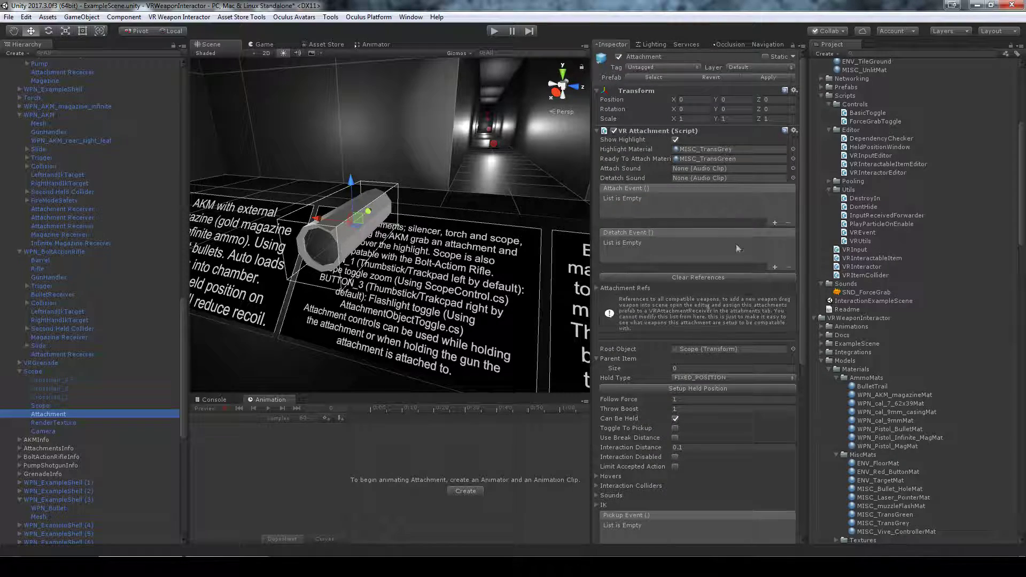
pyautogui.scroll(-5, 430, 258)
pyautogui.scroll(3, 429, 258)
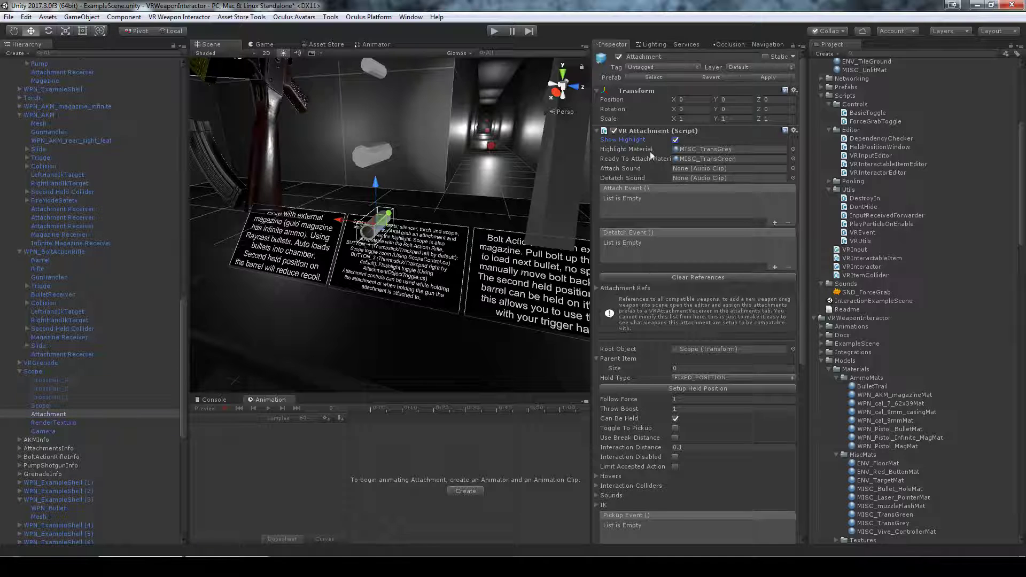
# Locate the project materials assigned as the scope attachment's Highlight Material and Ready To Attach Material.
pyautogui.click(695, 149)
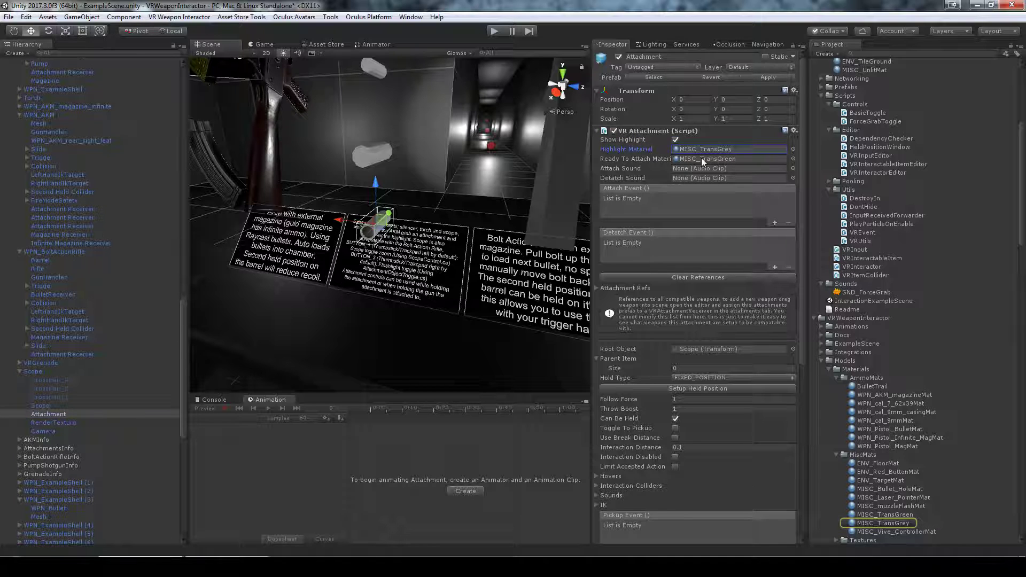
pyautogui.click(701, 159)
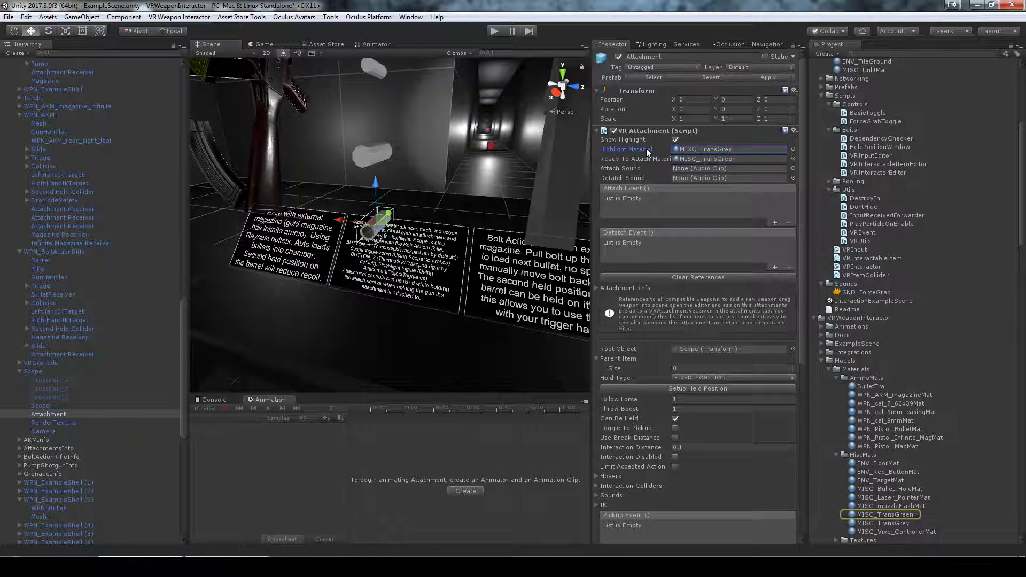
pyautogui.click(659, 158)
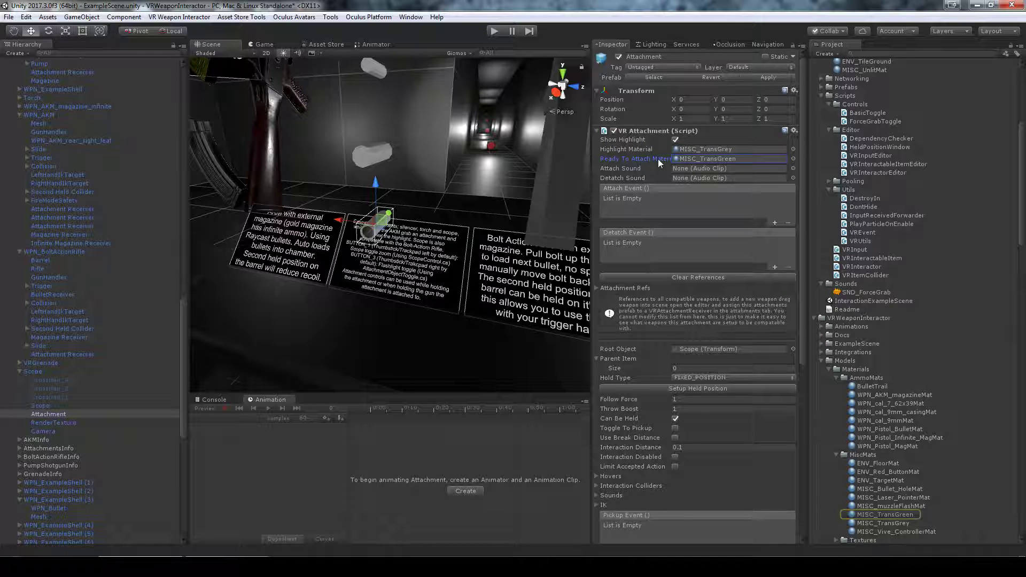
pyautogui.click(703, 150)
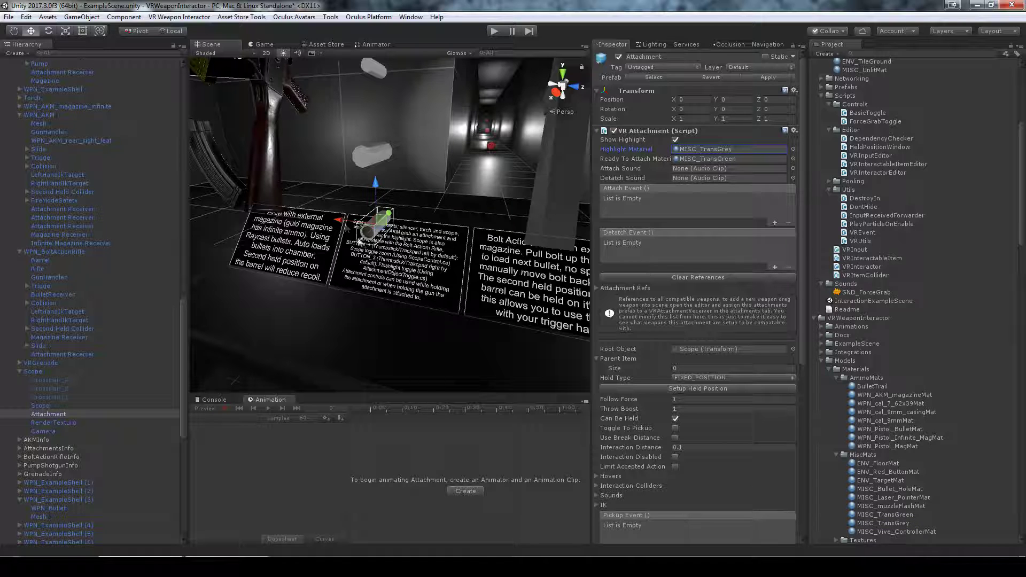
pyautogui.click(704, 150)
pyautogui.click(688, 159)
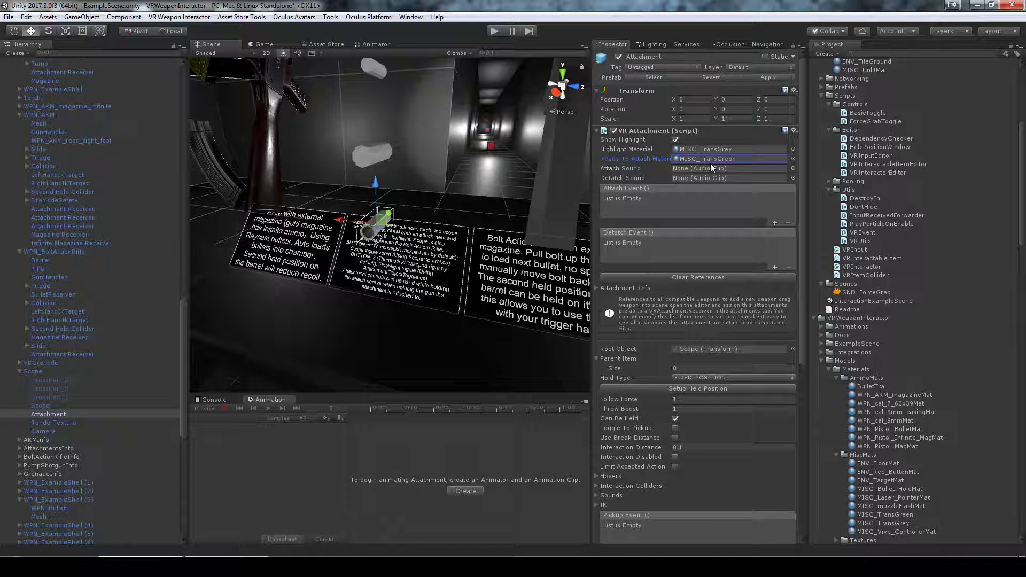
pyautogui.click(727, 155)
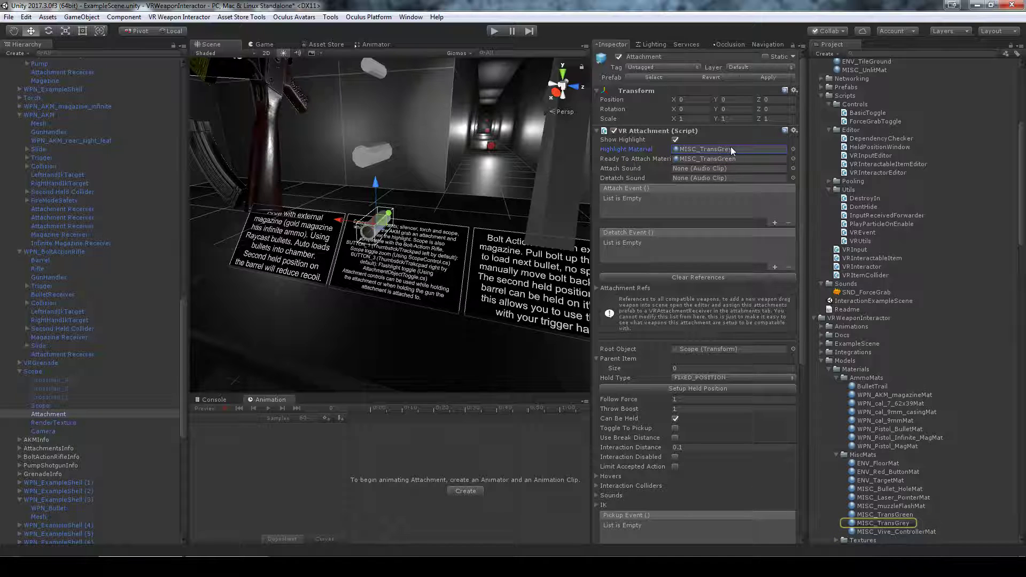
pyautogui.click(746, 159)
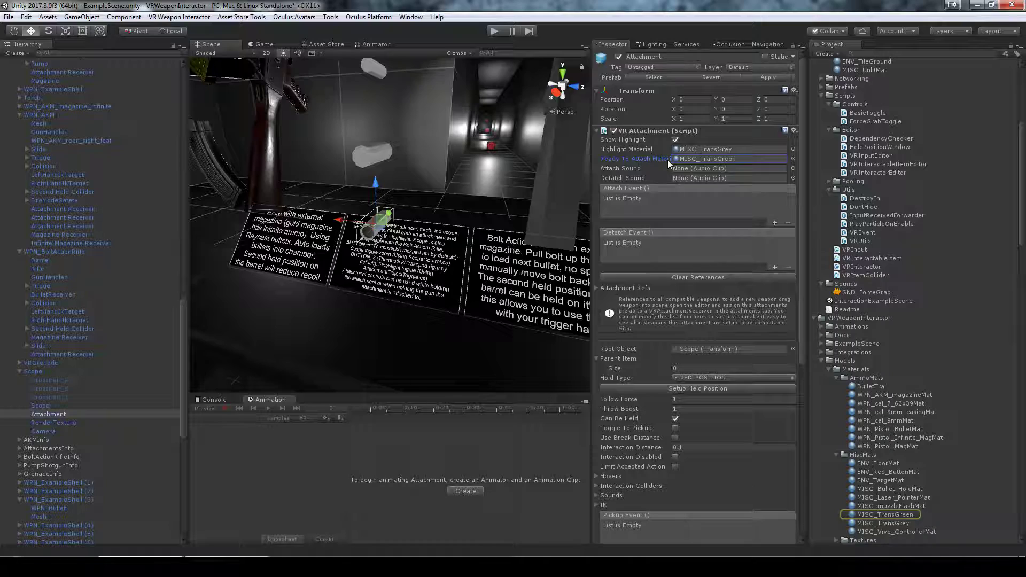
# Select the Mag Script of an M9 magazine on the pistol table and examine its Show Highlight and attach sound settings.
pyautogui.moveTo(450, 235); pyautogui.dragTo(397, 251, button='right')
pyautogui.scroll(-8, 421, 244)
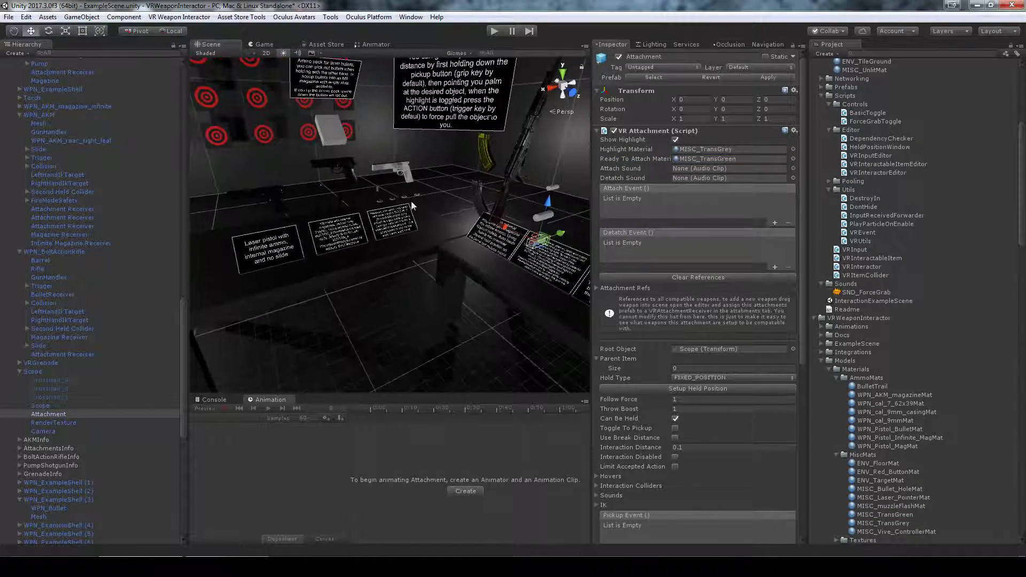
pyautogui.scroll(5, 352, 226)
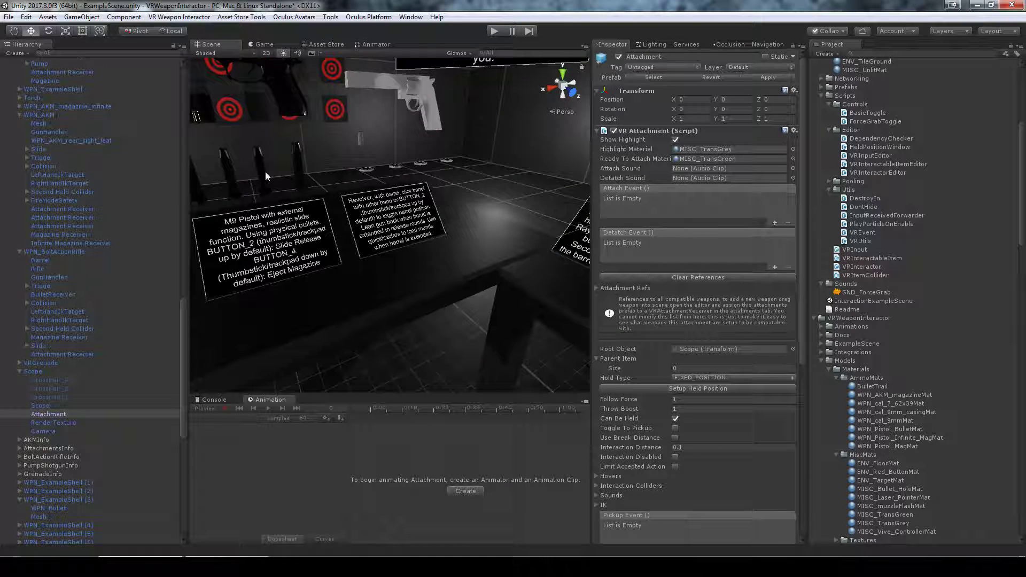
pyautogui.click(299, 159)
pyautogui.scroll(4, 50, 110)
pyautogui.click(20, 159)
pyautogui.click(60, 167)
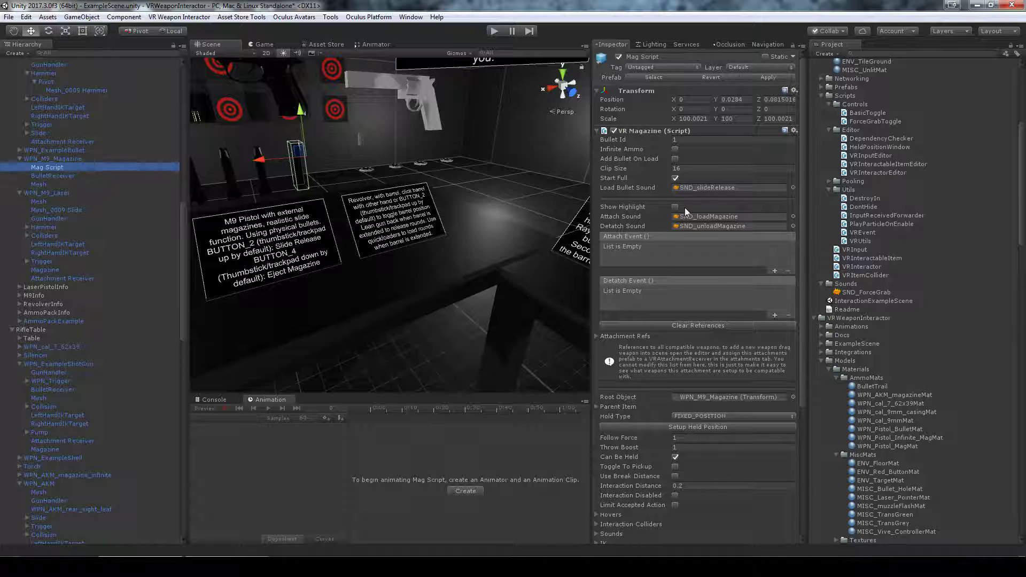
pyautogui.press('f')
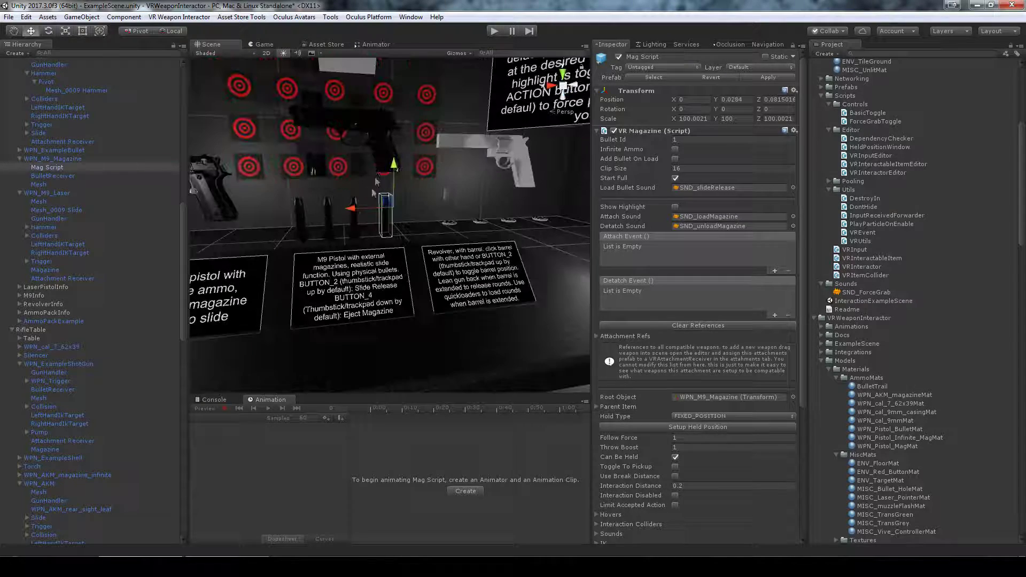
pyautogui.scroll(2, 396, 182)
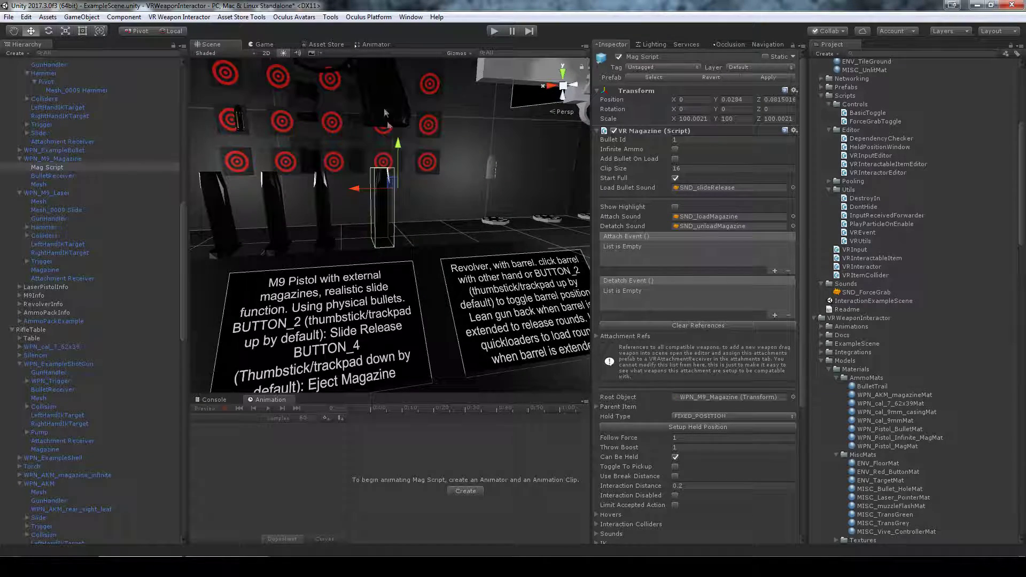
pyautogui.scroll(-4, 411, 188)
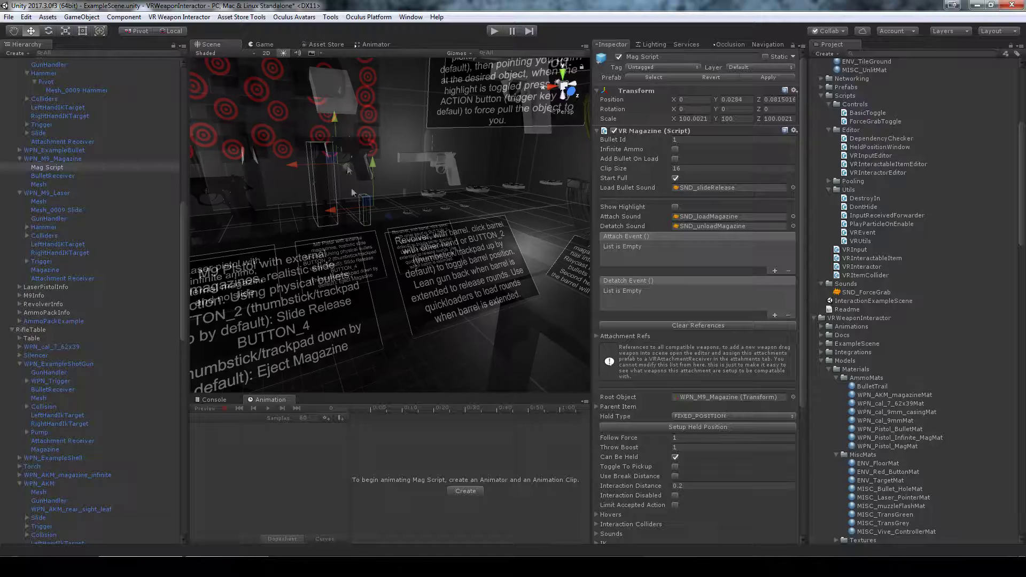
# Return to the rifle table, select the Scope and display its Attachment child object's settings.
pyautogui.moveTo(421, 206); pyautogui.dragTo(515, 243, button='right')
pyautogui.moveTo(515, 242); pyautogui.dragTo(433, 275, button='middle')
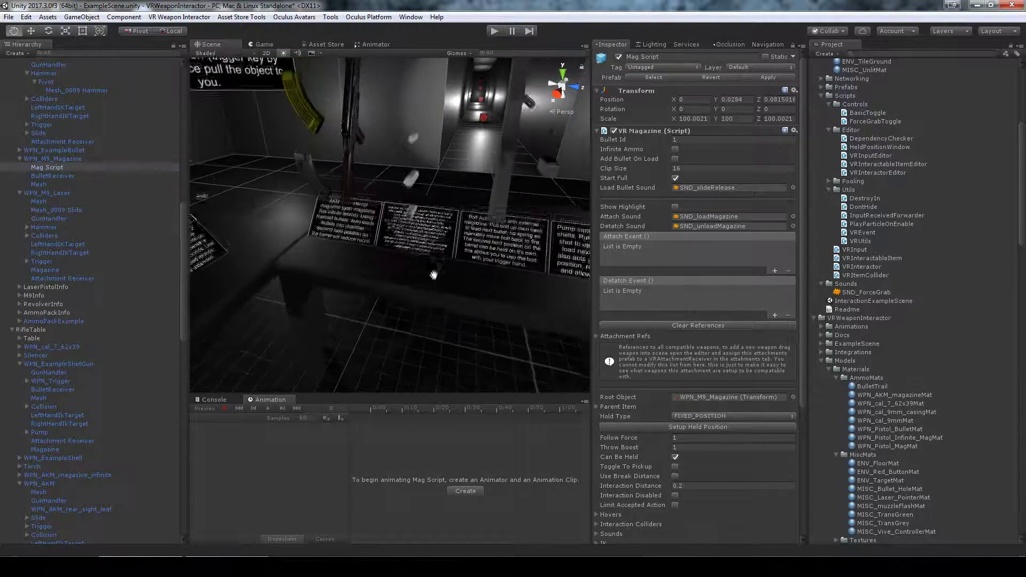
pyautogui.click(410, 220)
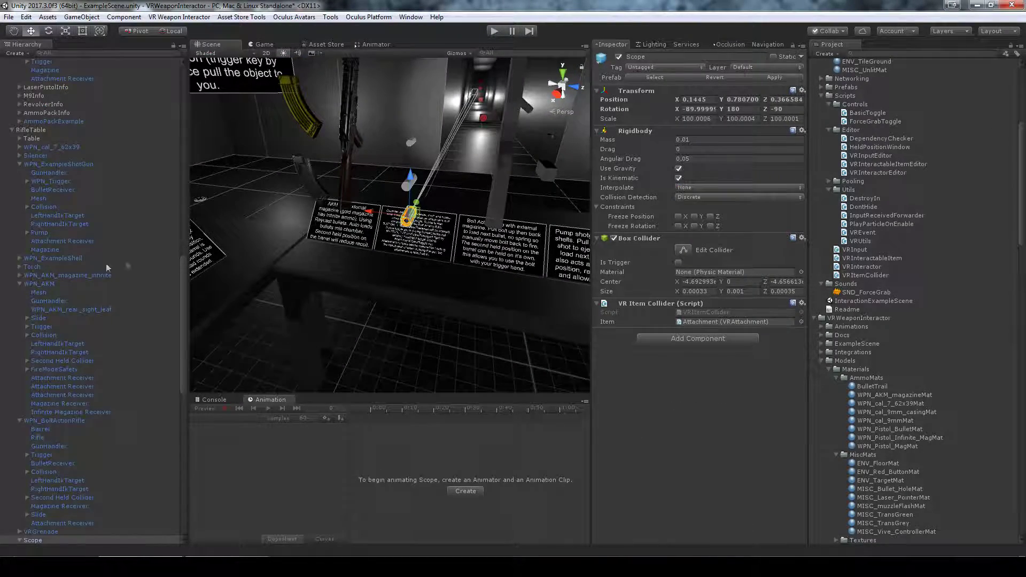
pyautogui.scroll(-6, 64, 299)
pyautogui.click(59, 391)
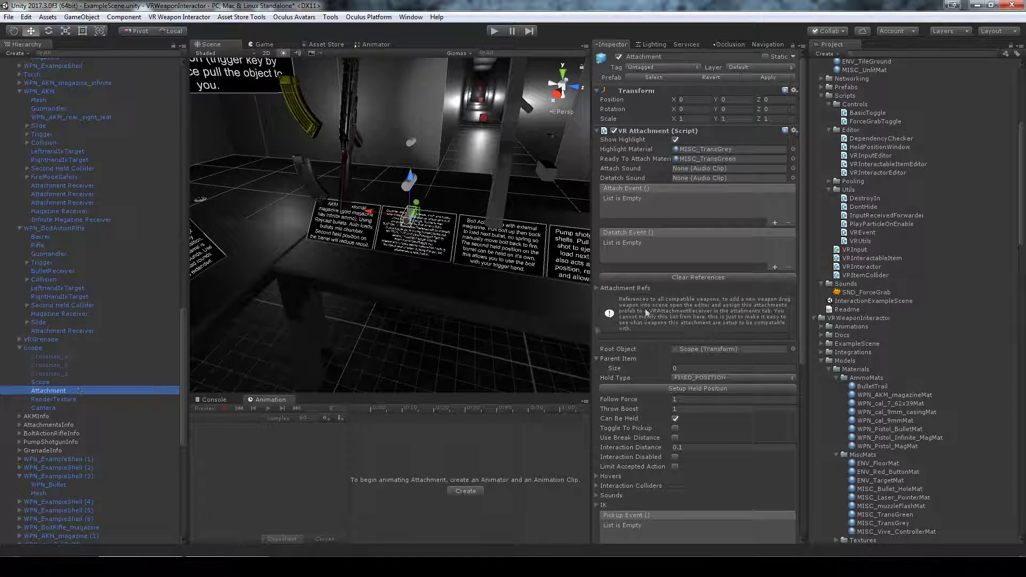
# Examine the scope attachment's Detatch Sound, attach and detach events, and the Scope Control's Increment Sound.
pyautogui.click(687, 177)
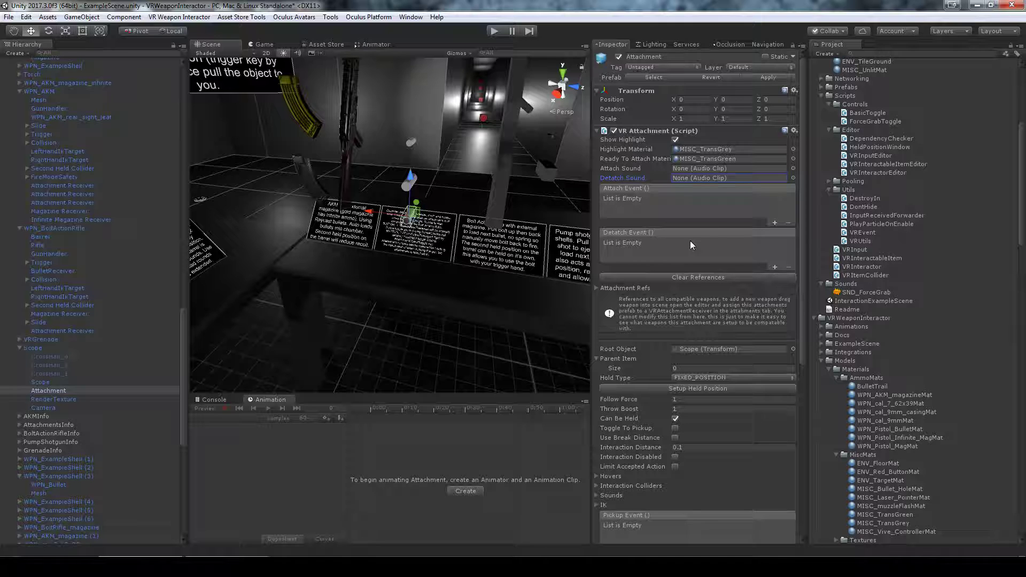
pyautogui.scroll(-5, 691, 241)
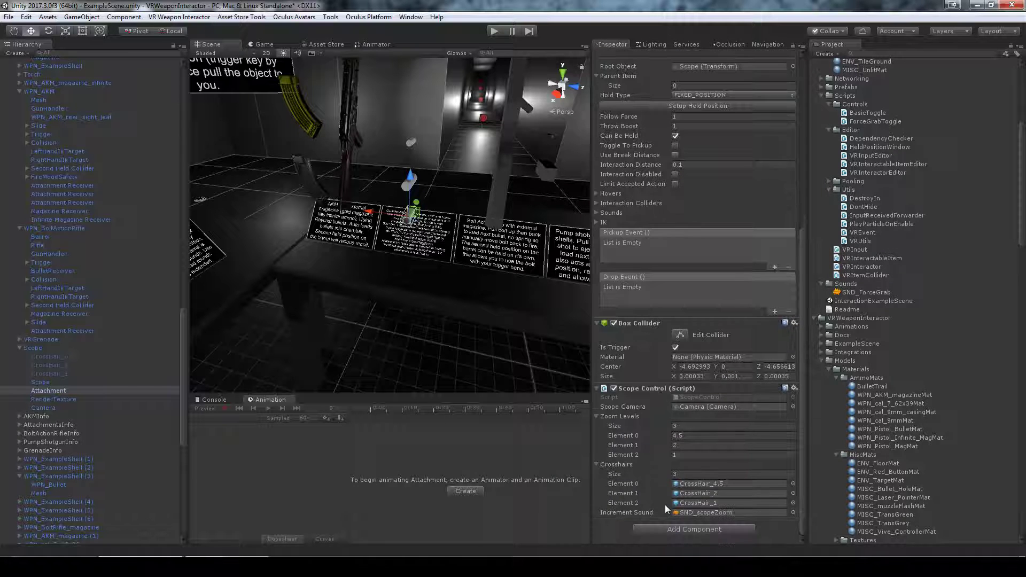
pyautogui.scroll(4, 684, 443)
pyautogui.scroll(2, 684, 441)
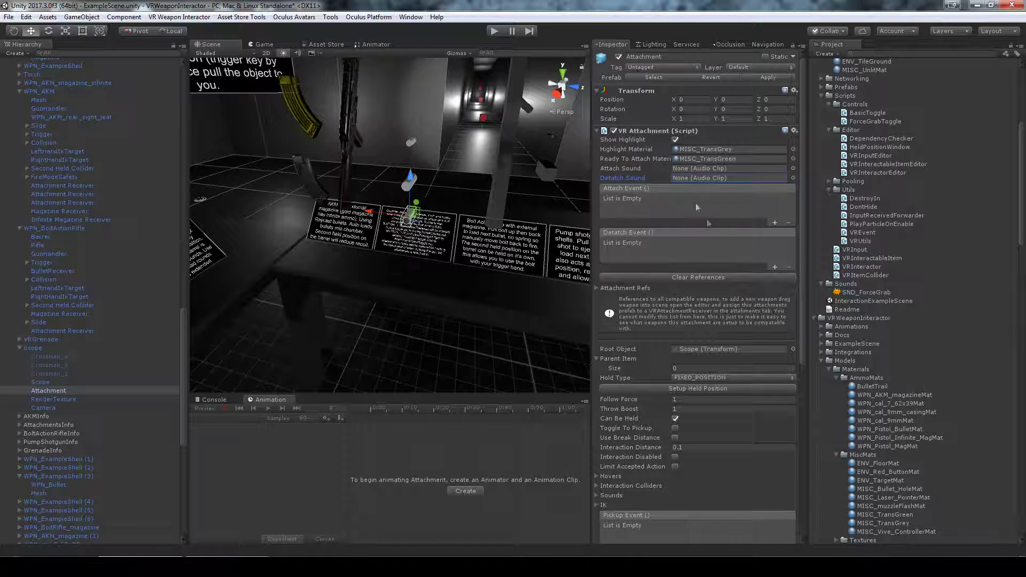
pyautogui.scroll(-5, 677, 214)
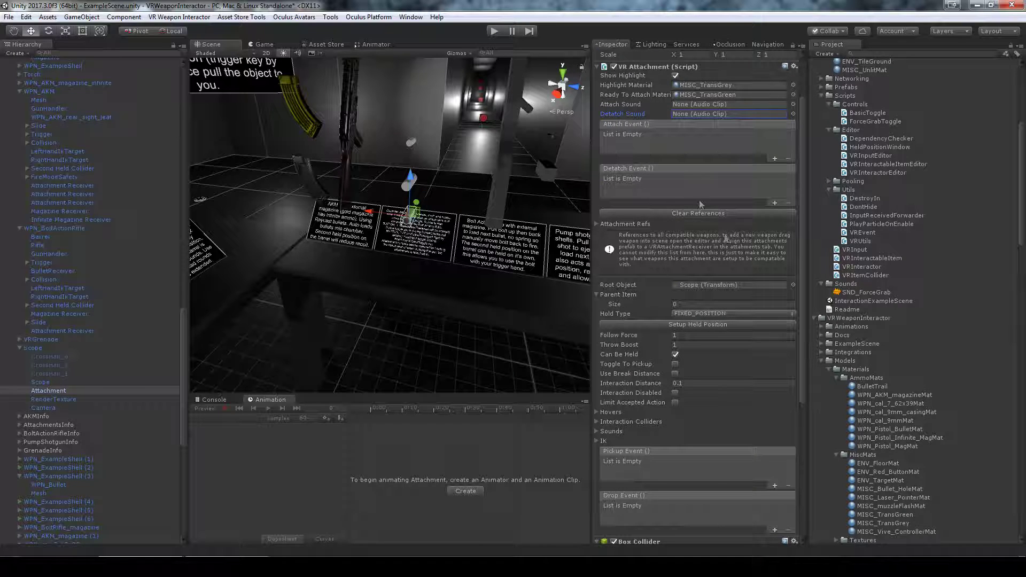
# Examine the scope attachment's Attachment Refs, locate the referenced WPN_AKM and WPN_BoltActionRifle prefabs, and collapse the list.
pyautogui.click(596, 224)
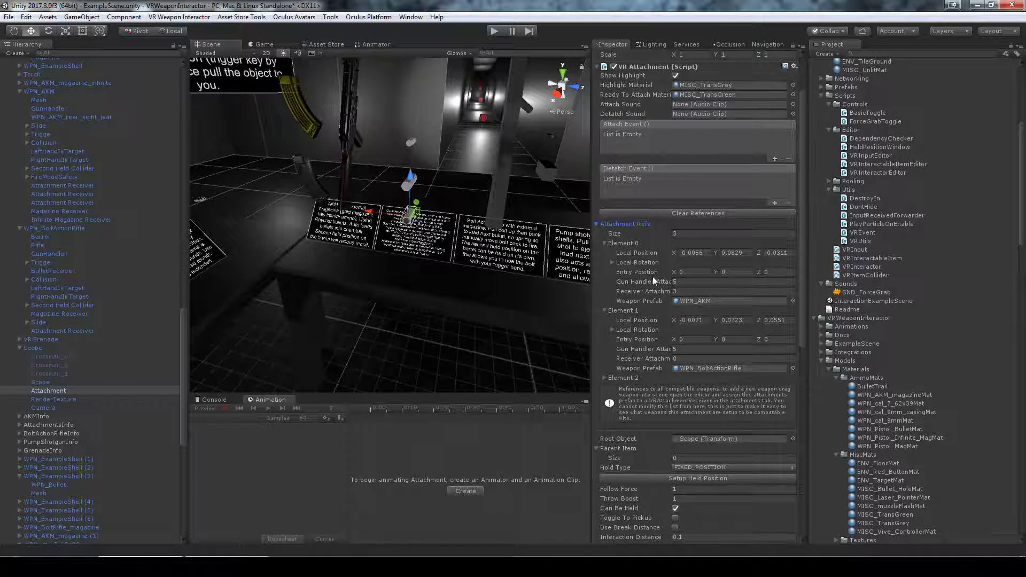
pyautogui.moveTo(469, 268); pyautogui.dragTo(419, 252, button='right')
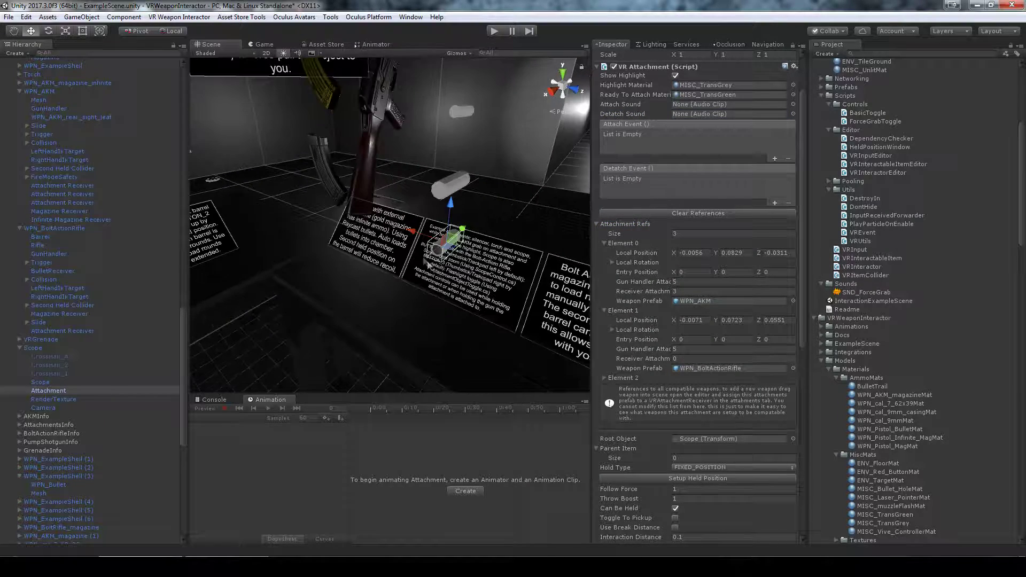
pyautogui.click(691, 300)
pyautogui.click(698, 367)
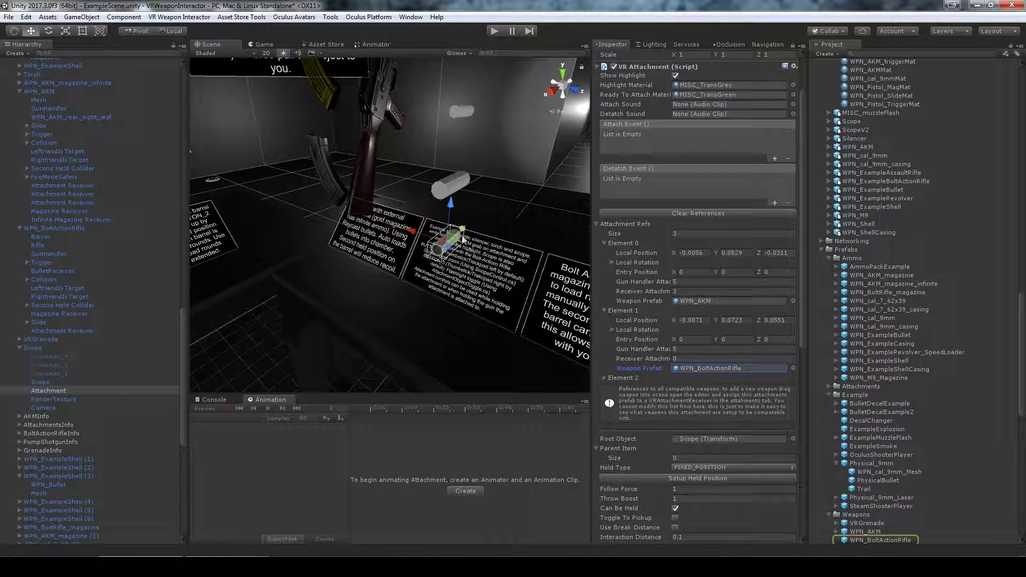
pyautogui.scroll(-3, 469, 250)
pyautogui.moveTo(463, 262); pyautogui.dragTo(488, 254, button='right')
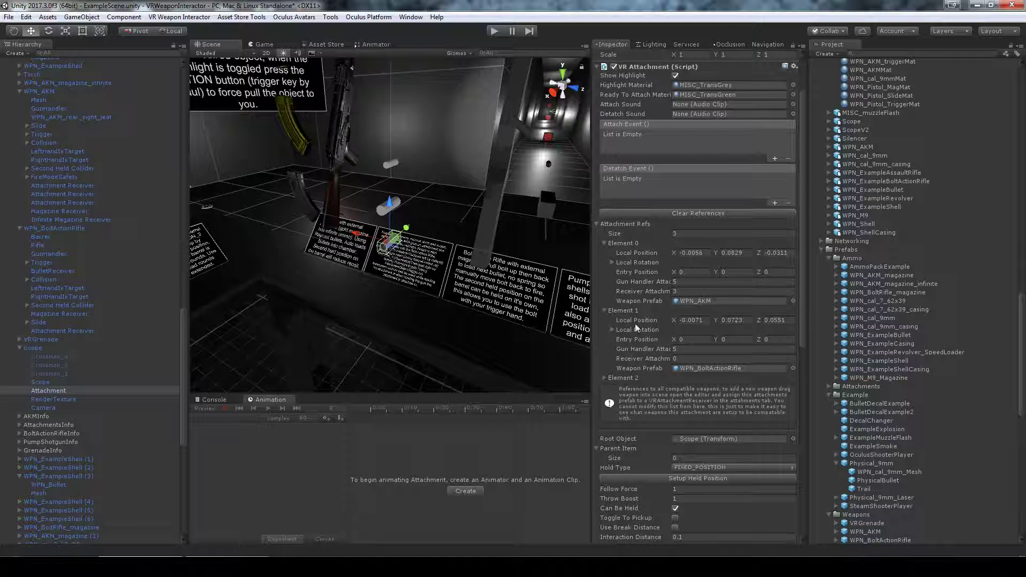
pyautogui.click(663, 311)
pyautogui.click(597, 224)
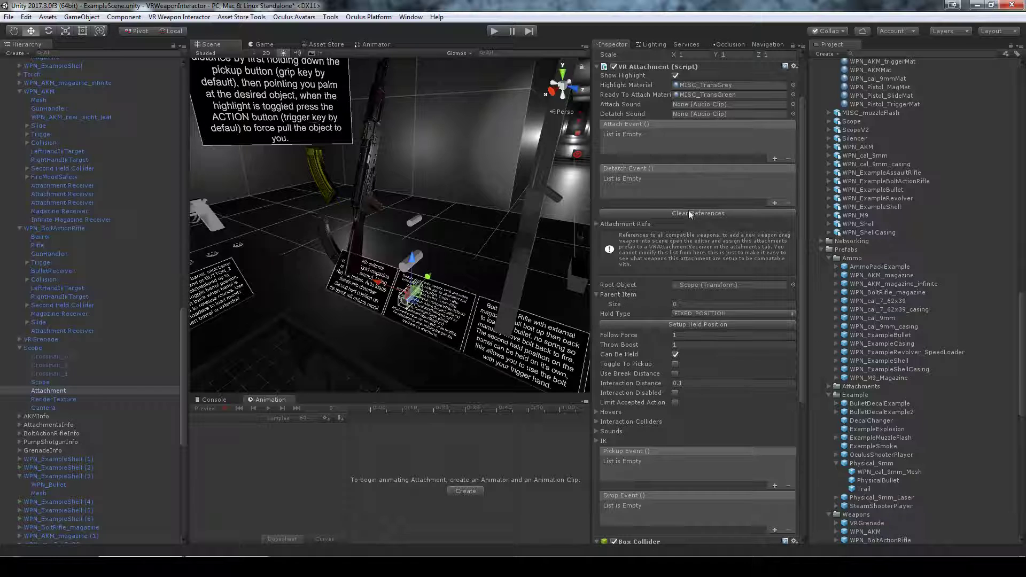
pyautogui.click(597, 224)
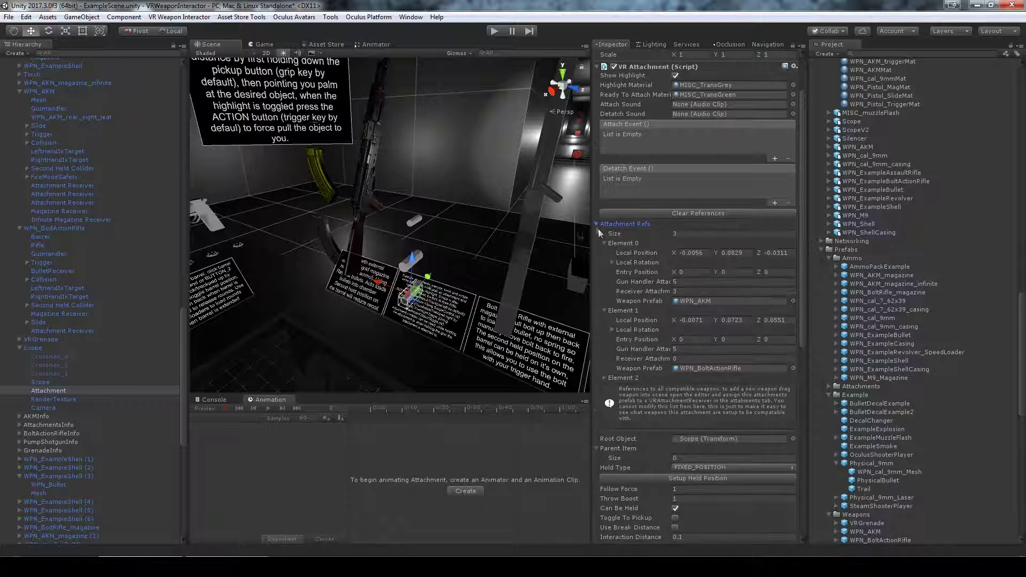
pyautogui.click(598, 225)
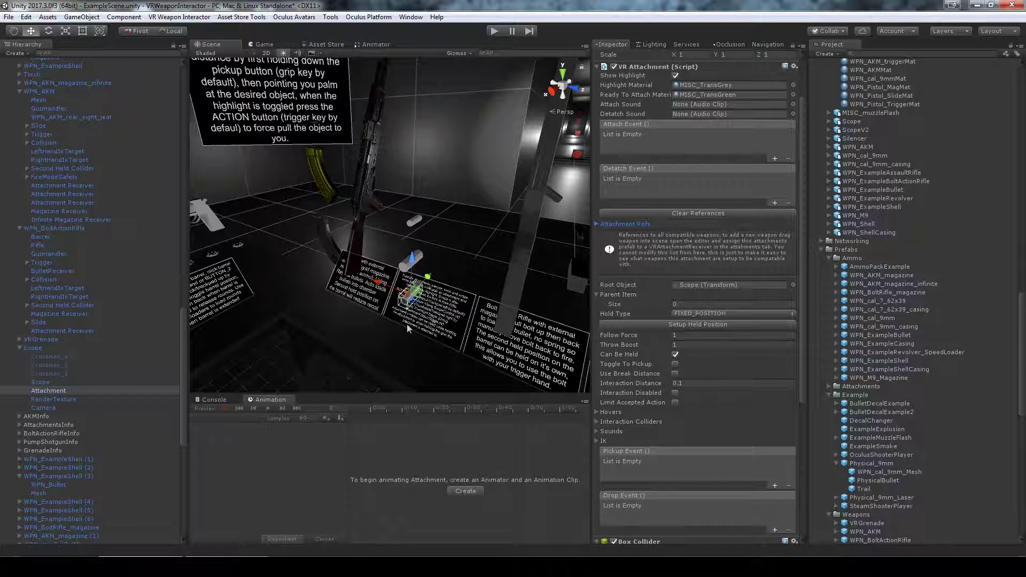
# Open the AKM's Gun Handler editor and review its attachment receivers and Gun Handler Attachment Id.
pyautogui.click(454, 277)
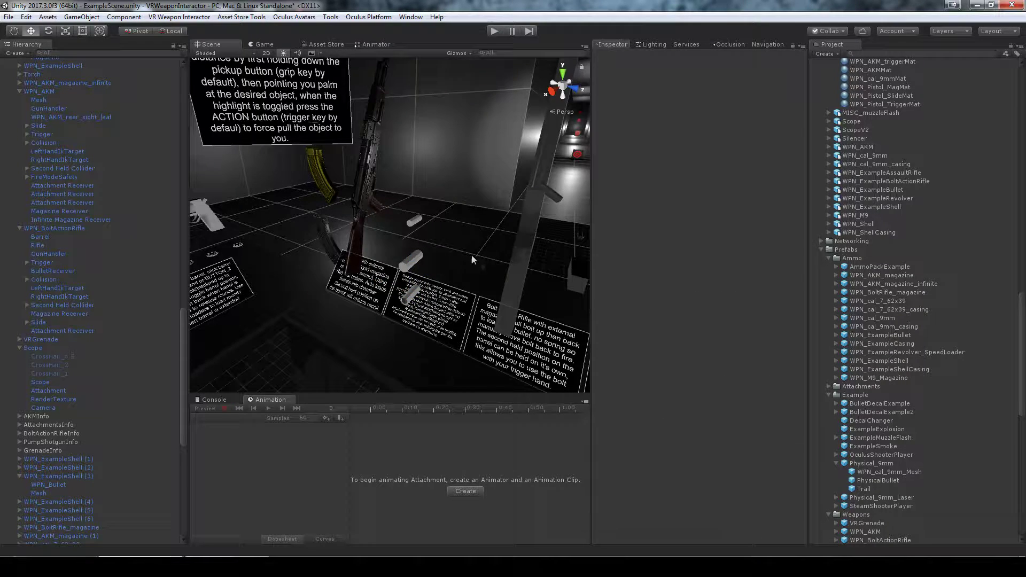
pyautogui.moveTo(470, 254); pyautogui.dragTo(398, 232, button='right')
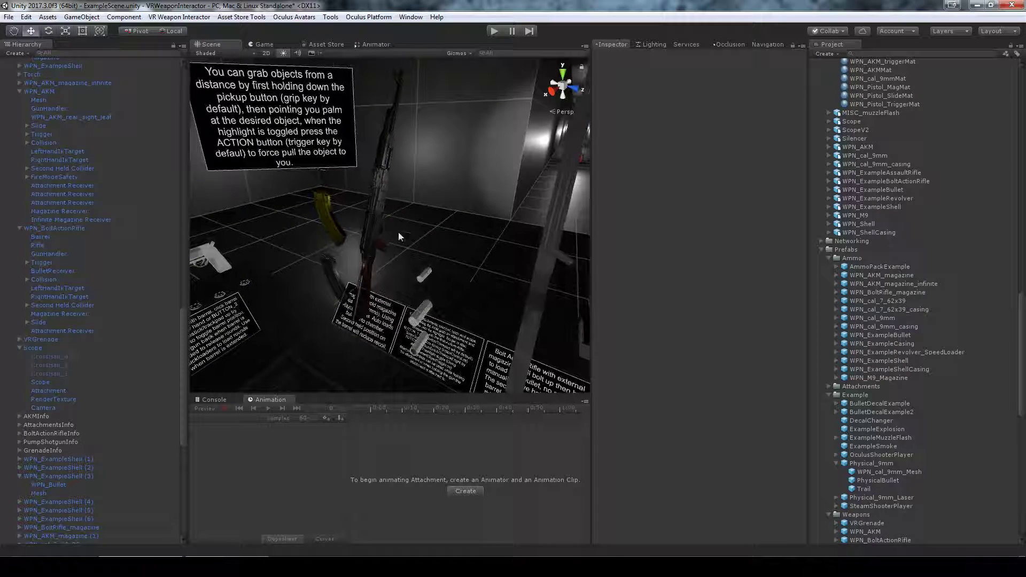
pyautogui.click(373, 208)
pyautogui.click(647, 259)
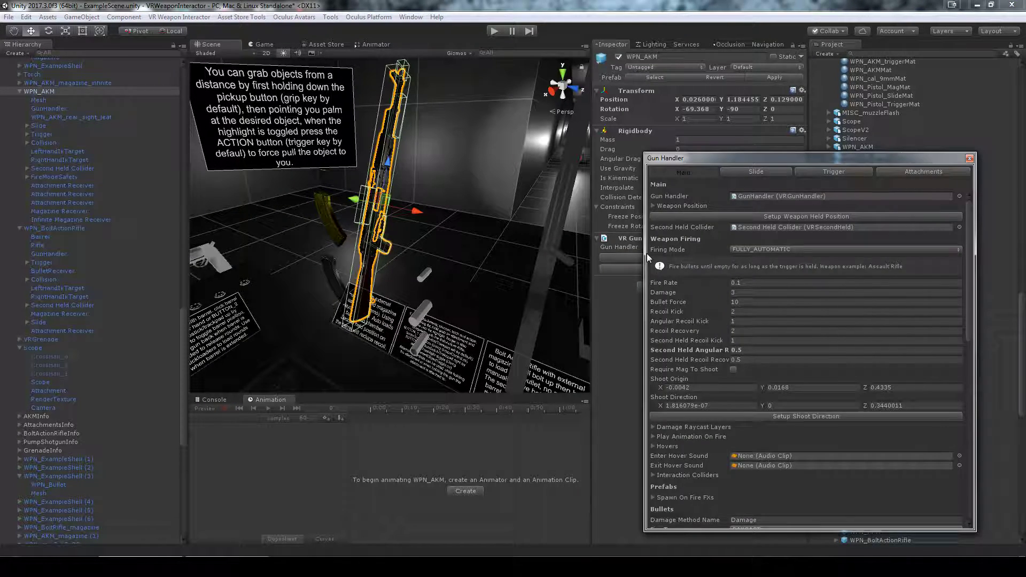
pyautogui.click(881, 171)
pyautogui.scroll(-6, 768, 212)
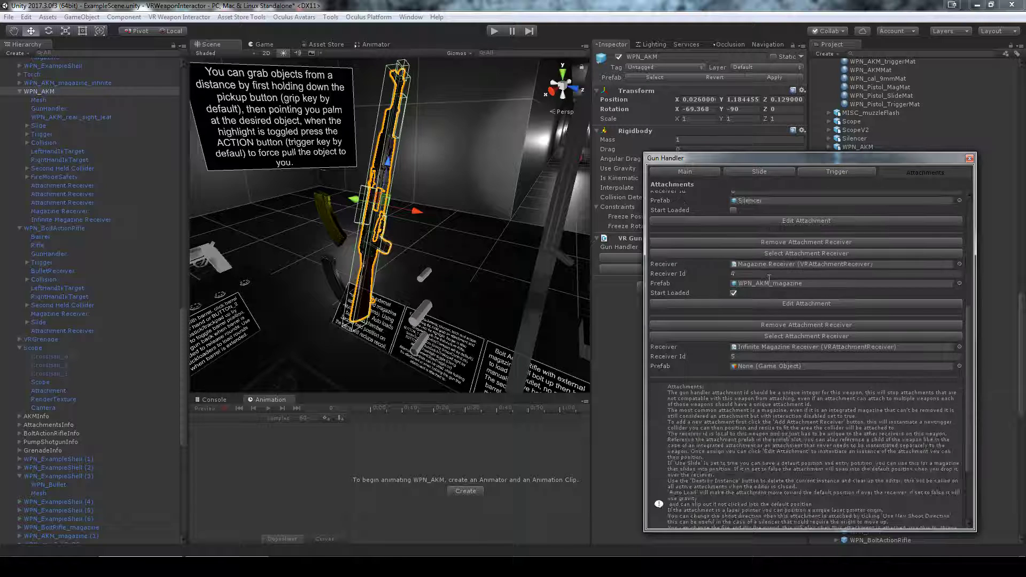
pyautogui.scroll(6, 774, 389)
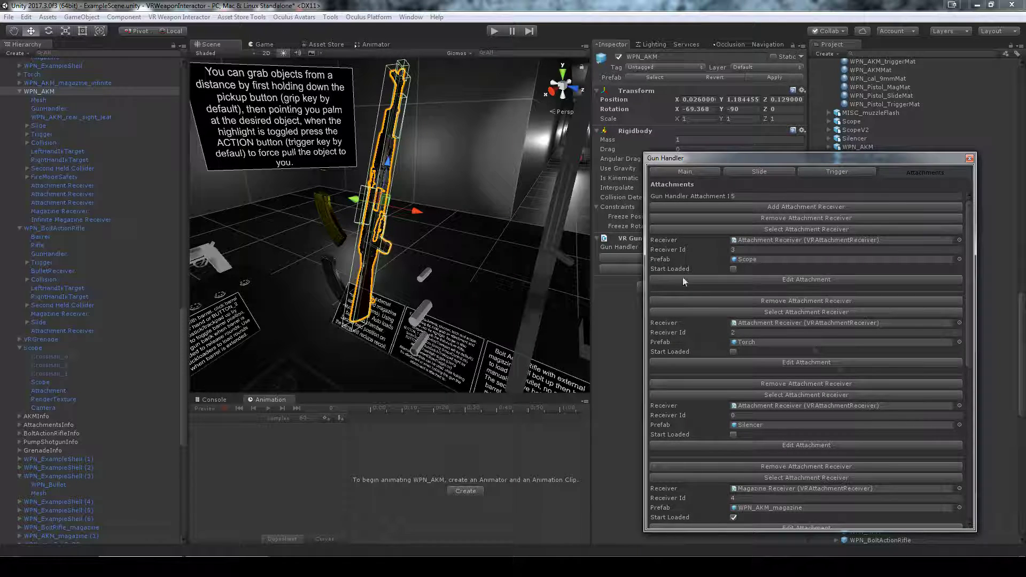
pyautogui.scroll(-2, 770, 374)
pyautogui.scroll(2, 771, 380)
pyautogui.click(726, 197)
# Select the scope's Attachment child and expand its Attachment Refs while keeping the AKM's Gun Handler window open.
pyautogui.moveTo(745, 159); pyautogui.dragTo(775, 300)
pyautogui.click(418, 347)
pyautogui.click(419, 348)
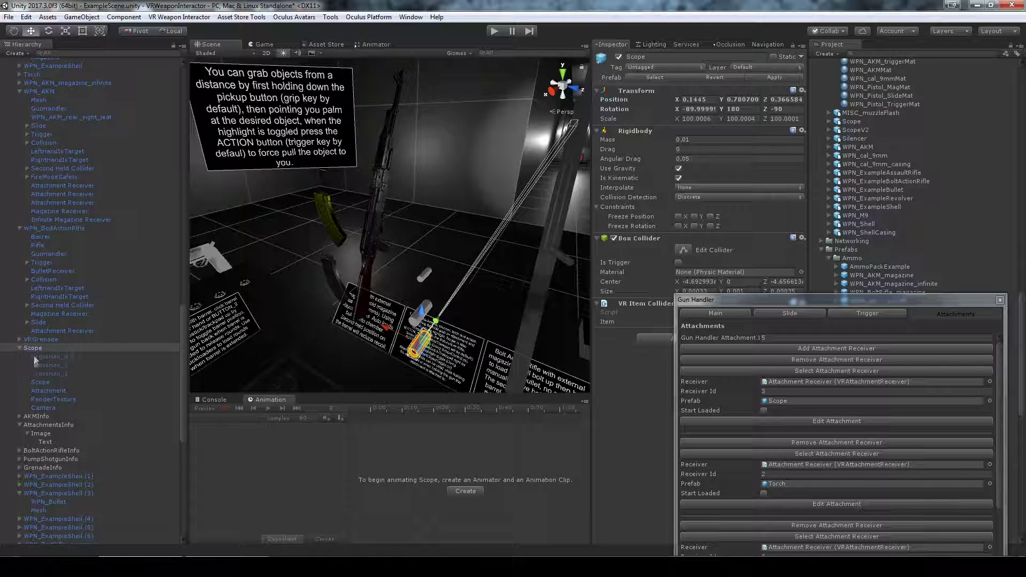
pyautogui.click(50, 382)
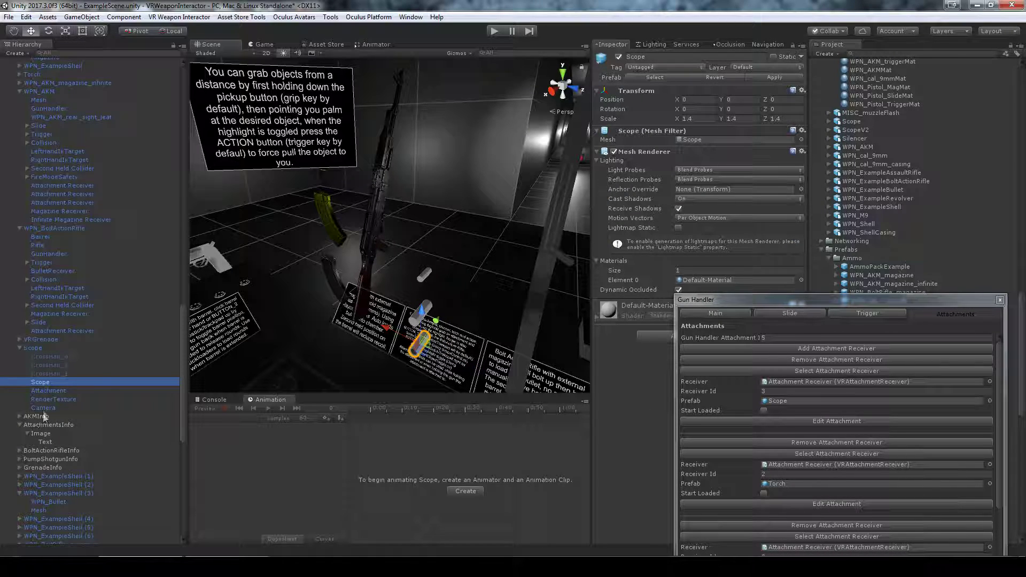
pyautogui.click(53, 390)
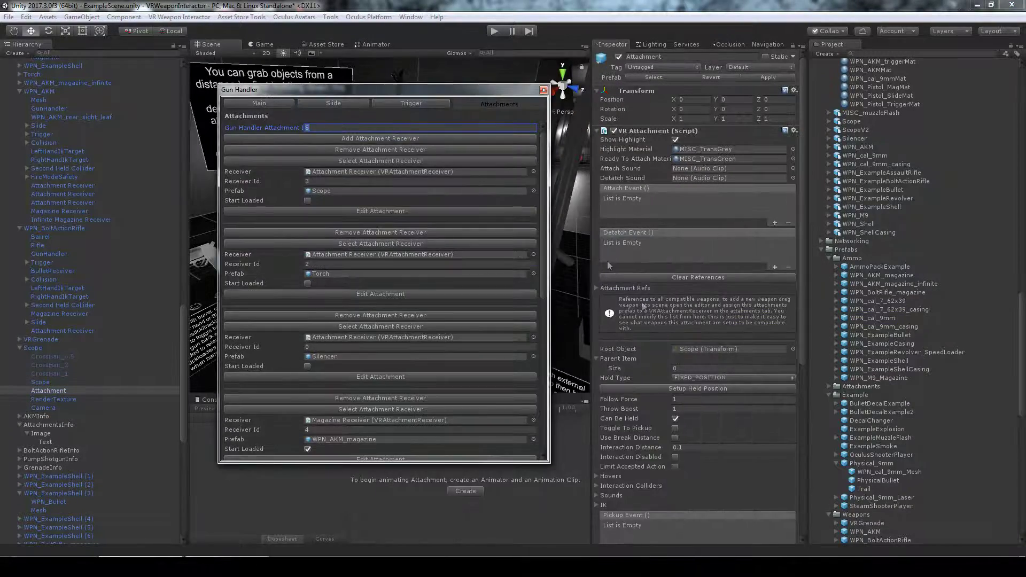
pyautogui.click(597, 288)
pyautogui.scroll(-2, 700, 305)
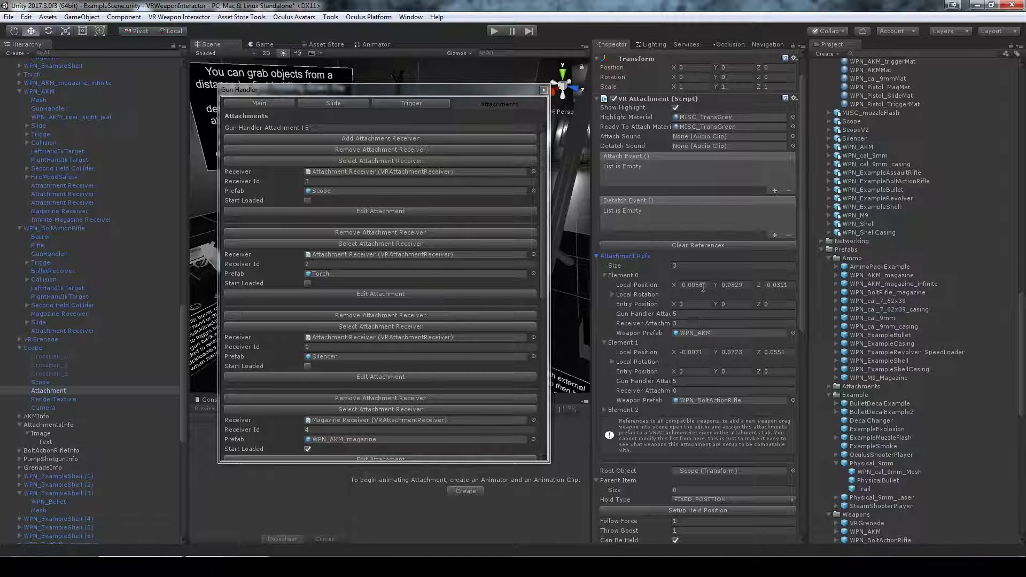
# Compare the WPN_AKM reference's gun handler and receiver attachment IDs with the AKM's scope receiver settings.
pyautogui.click(691, 333)
pyautogui.click(668, 315)
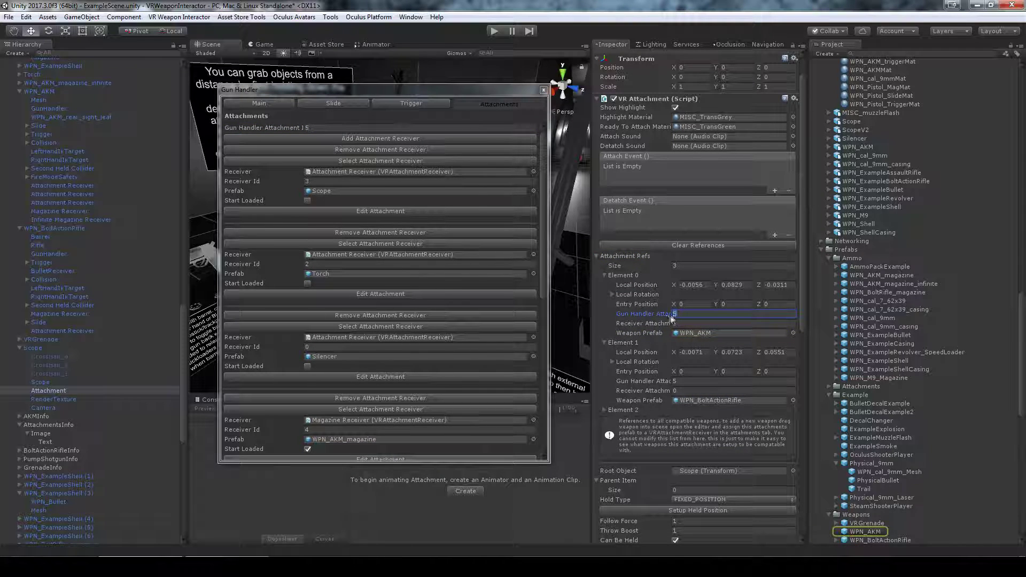
pyautogui.click(652, 323)
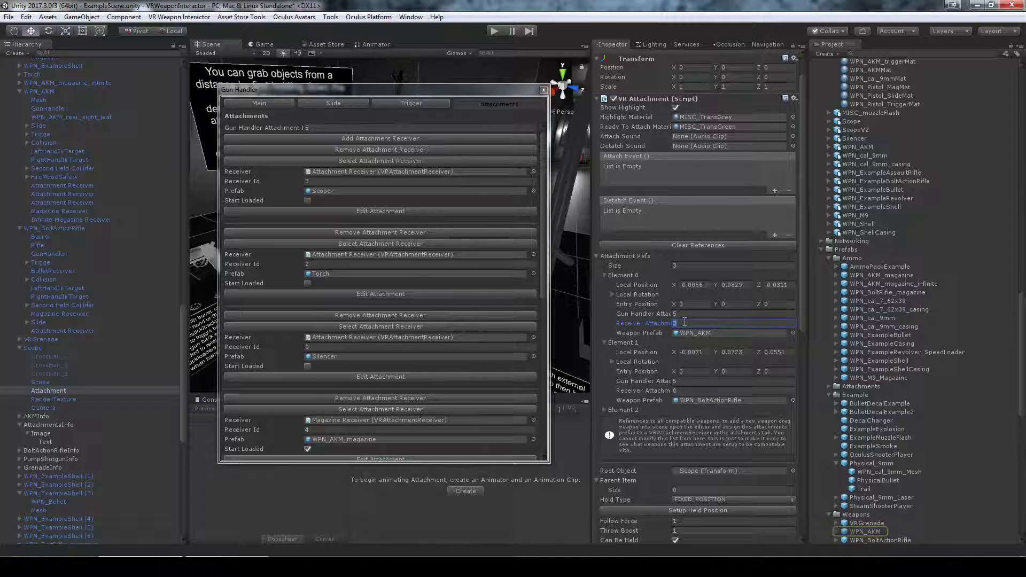
pyautogui.moveTo(407, 89); pyautogui.dragTo(852, 48)
pyautogui.click(762, 140)
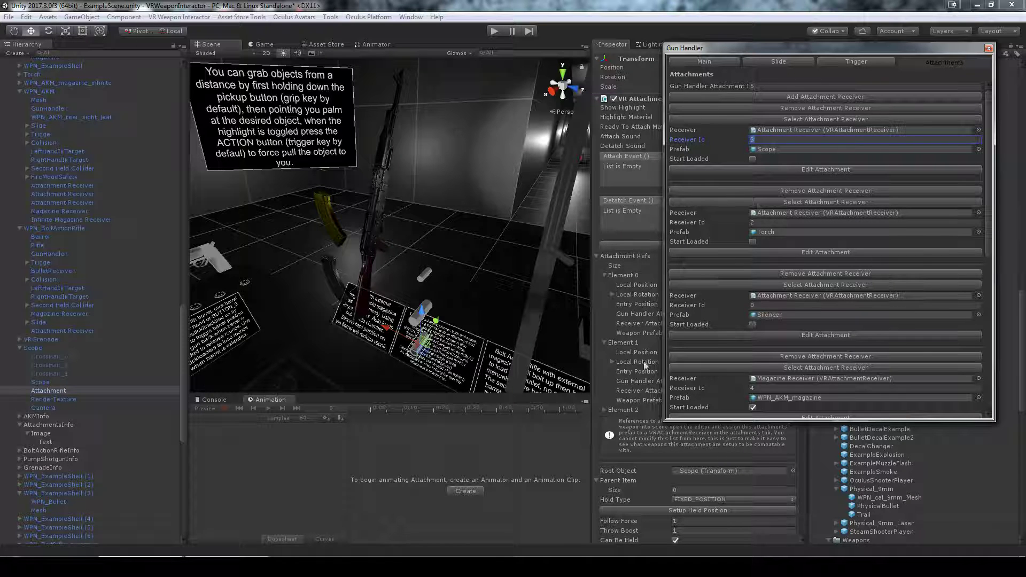
pyautogui.moveTo(805, 49); pyautogui.dragTo(814, 80)
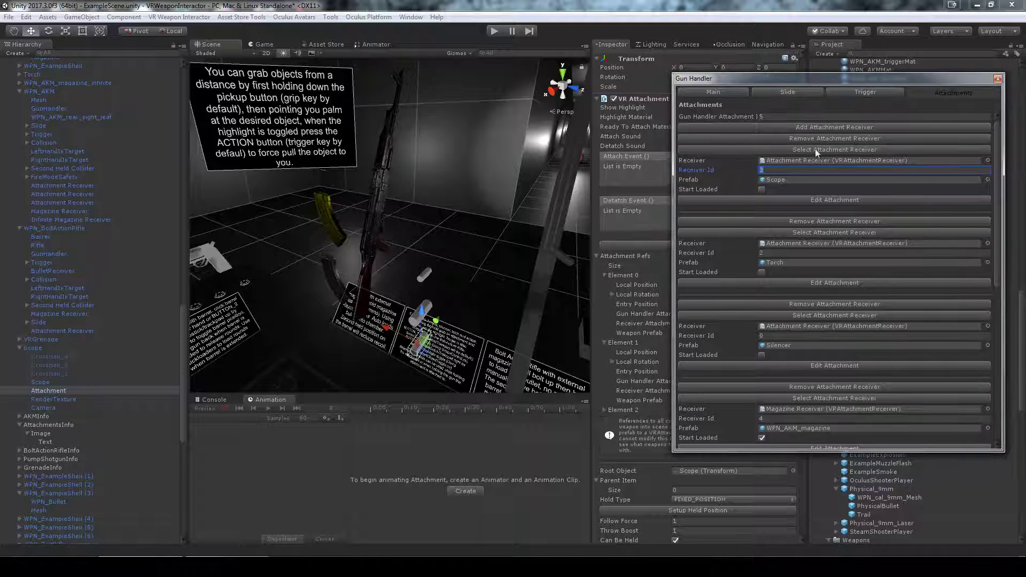
# Open the AKM's scope attachment for editing and examine its instance on the rifle and its settings.
pyautogui.click(824, 201)
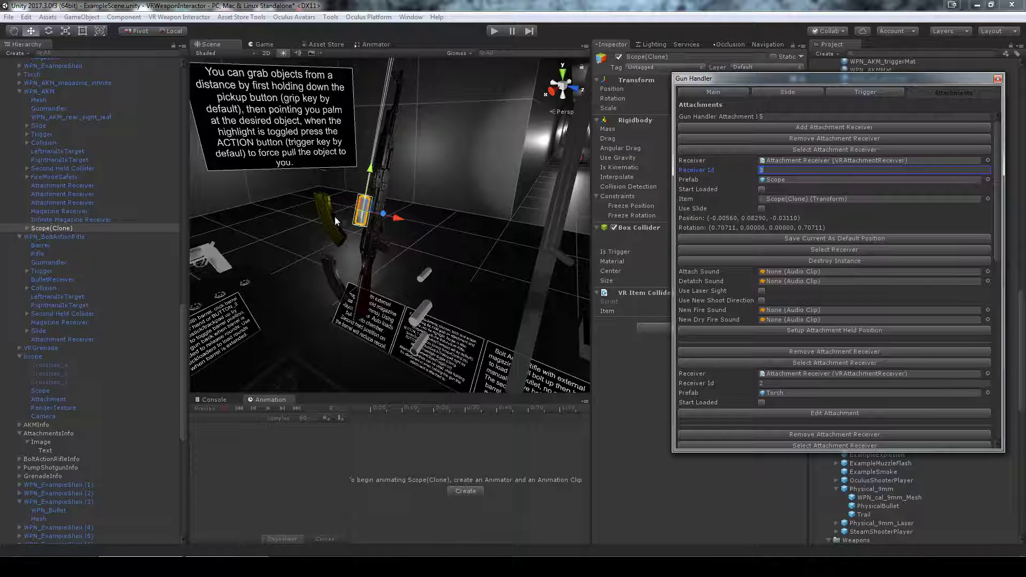
pyautogui.scroll(5, 369, 226)
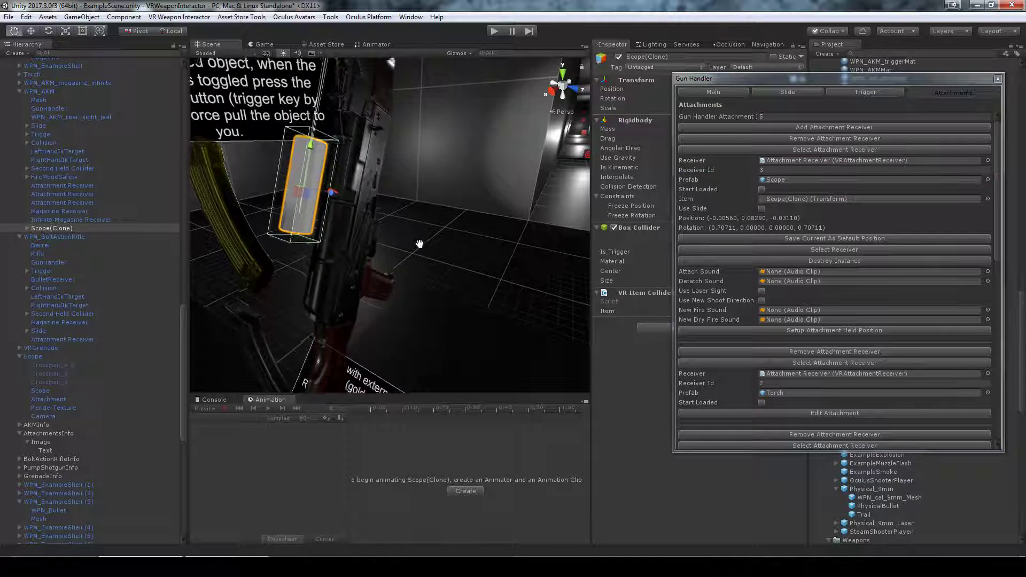
pyautogui.scroll(3, 516, 329)
pyautogui.scroll(-3, 768, 216)
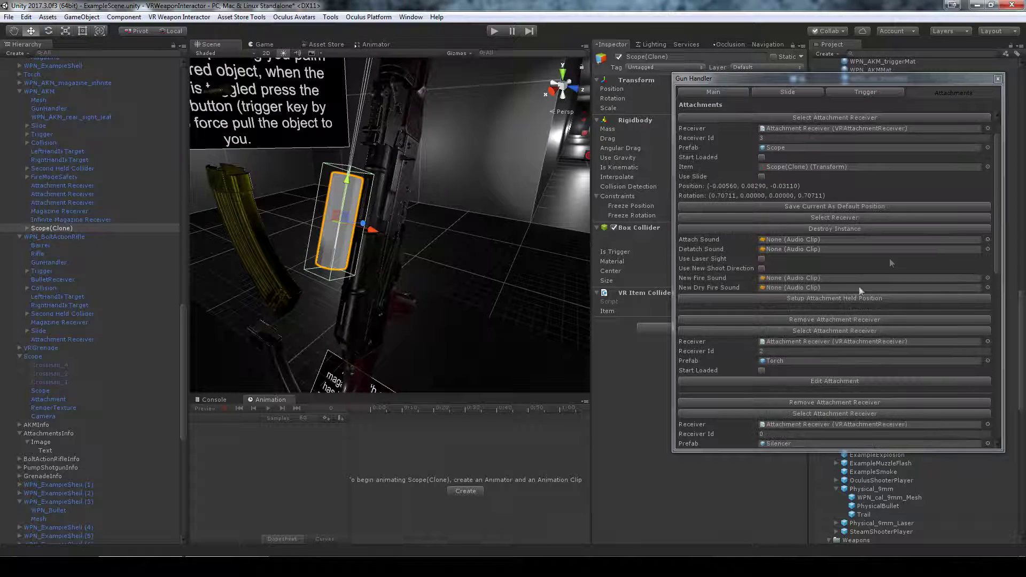
pyautogui.scroll(3, 795, 302)
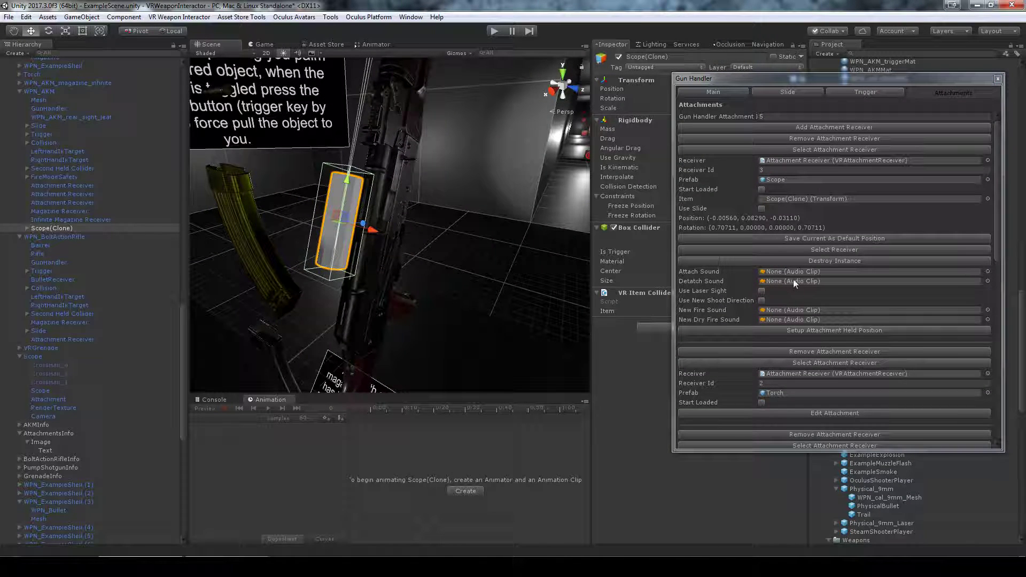
# Turn on Use Slide for the AKM's scope attachment to view the entry position options, and turn it off again.
pyautogui.moveTo(706, 211)
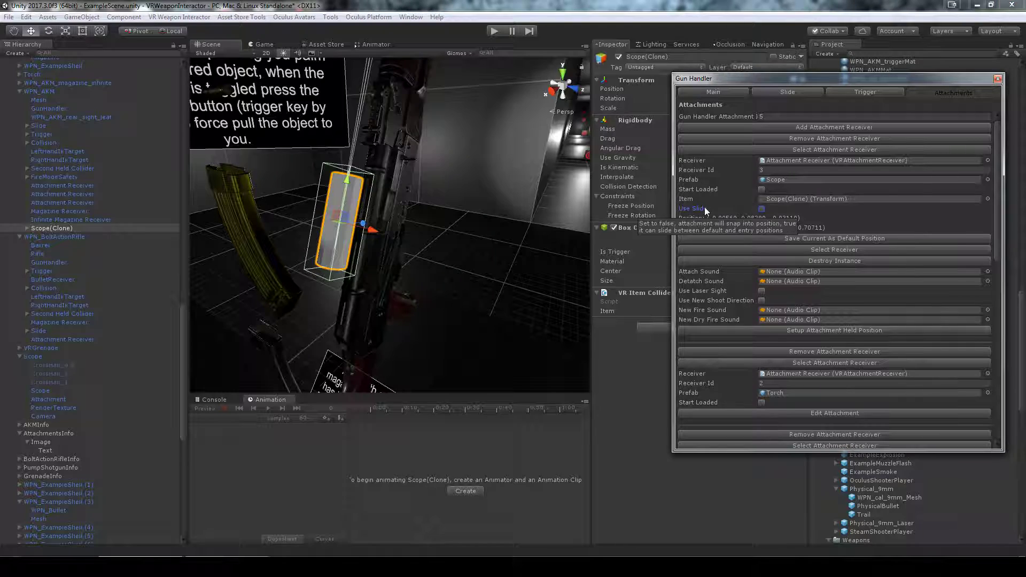
pyautogui.moveTo(565, 272); pyautogui.dragTo(238, 291, button='right')
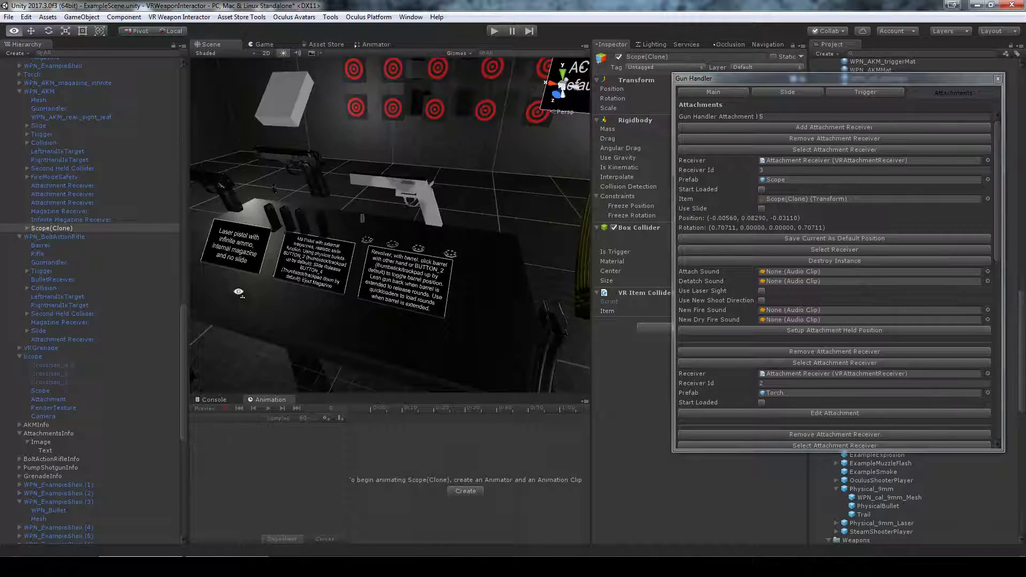
pyautogui.press('f')
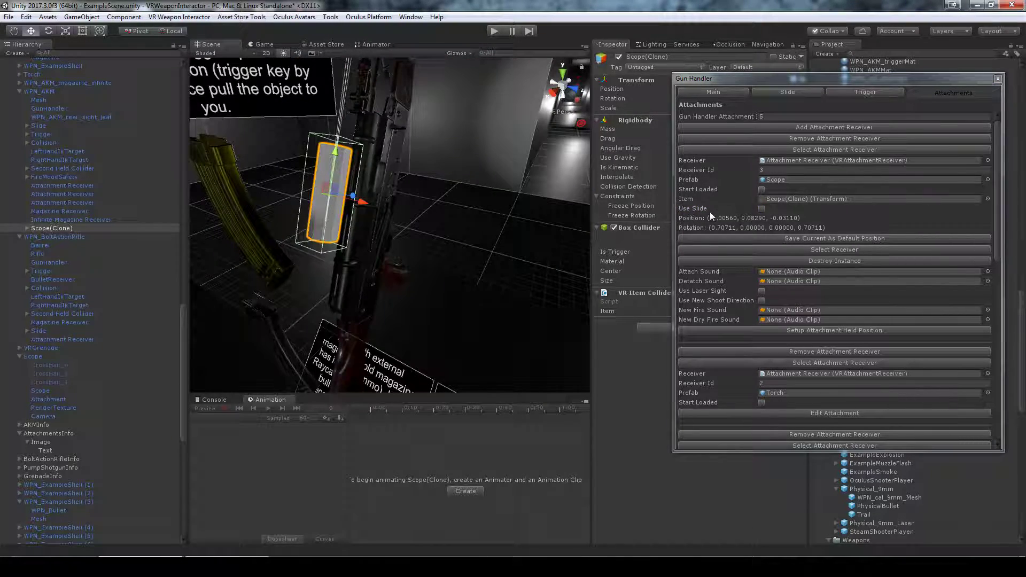
pyautogui.click(761, 209)
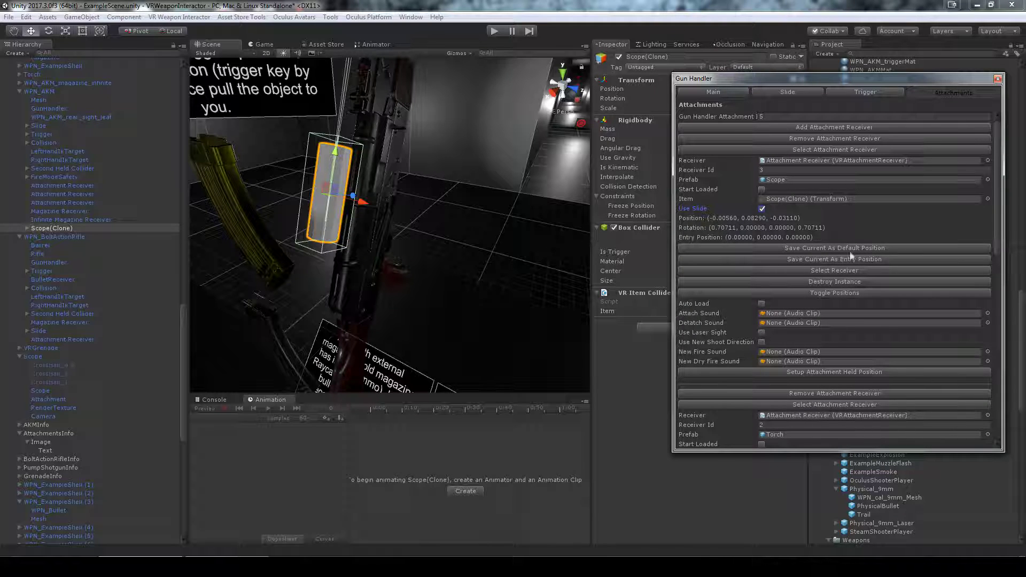
pyautogui.click(762, 209)
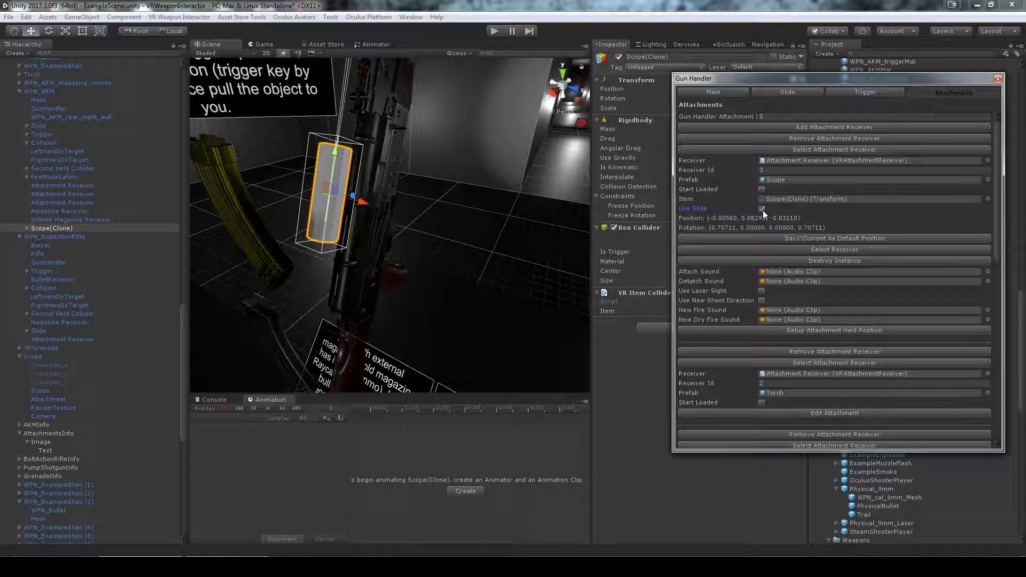
# Close the AKM's Gun Handler editor and open the WPN_M9_Magazine attachment for editing in the M9 pistol's Gun Handler.
pyautogui.keyDown('alt'); pyautogui.moveTo(374, 225); pyautogui.dragTo(417, 197); pyautogui.keyUp('alt')
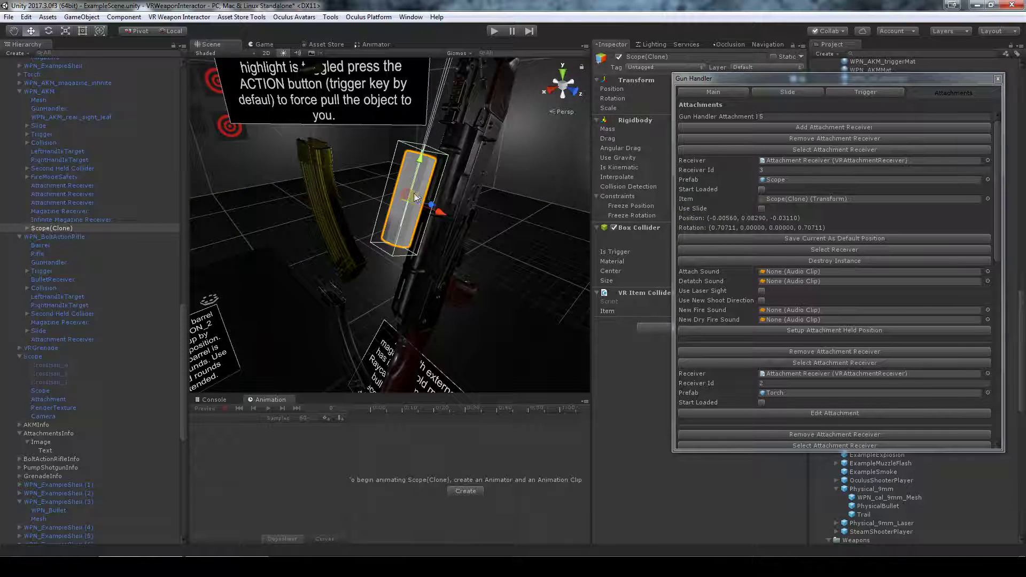
pyautogui.click(997, 79)
pyautogui.moveTo(374, 214); pyautogui.dragTo(341, 220, button='right')
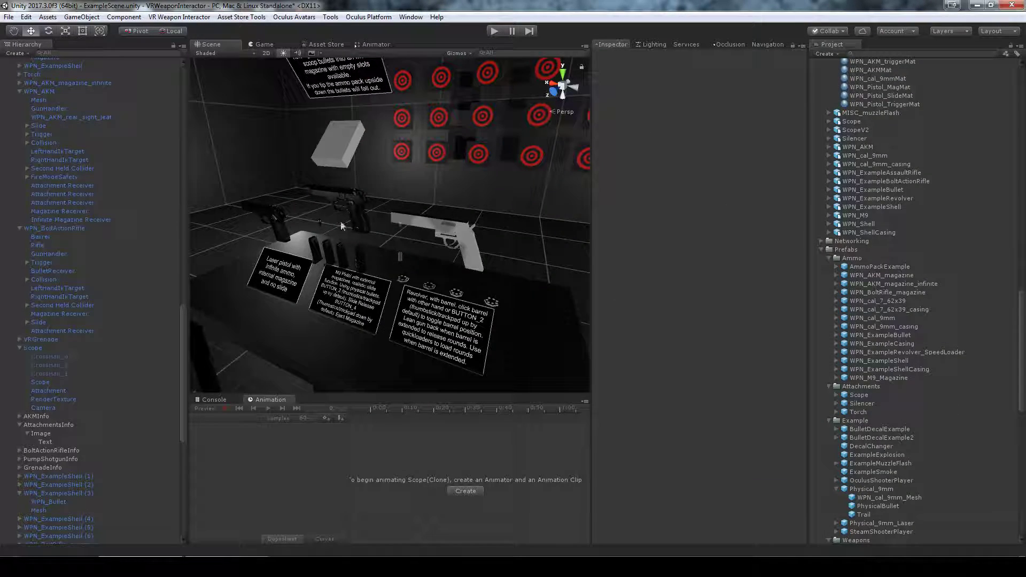
pyautogui.click(351, 199)
pyautogui.click(657, 258)
pyautogui.click(947, 91)
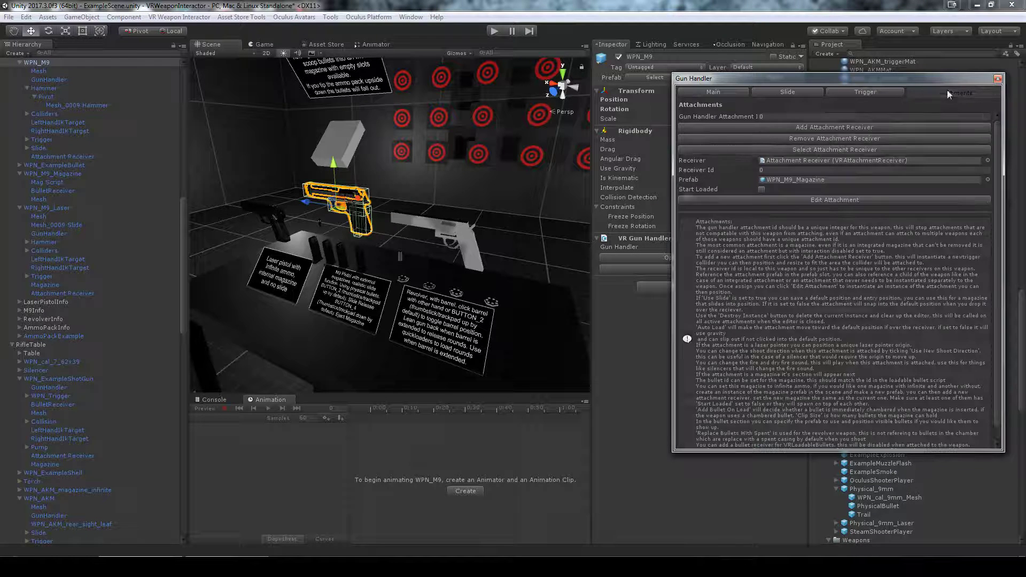
pyautogui.click(801, 200)
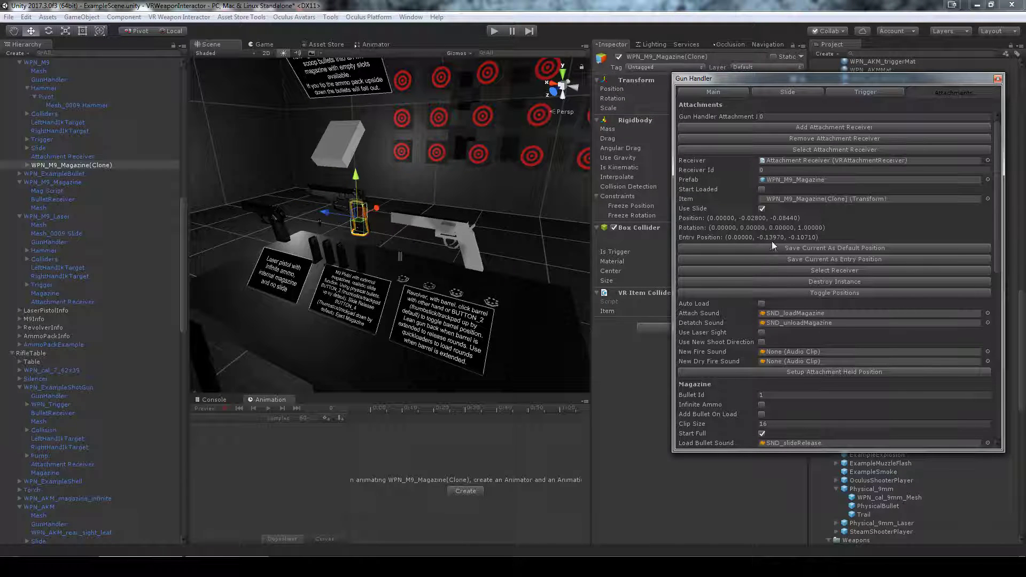
# Check the M9 magazine's Use Slide setting and toggle the magazine instance to its entry position.
pyautogui.click(701, 207)
pyautogui.click(842, 293)
pyautogui.click(213, 400)
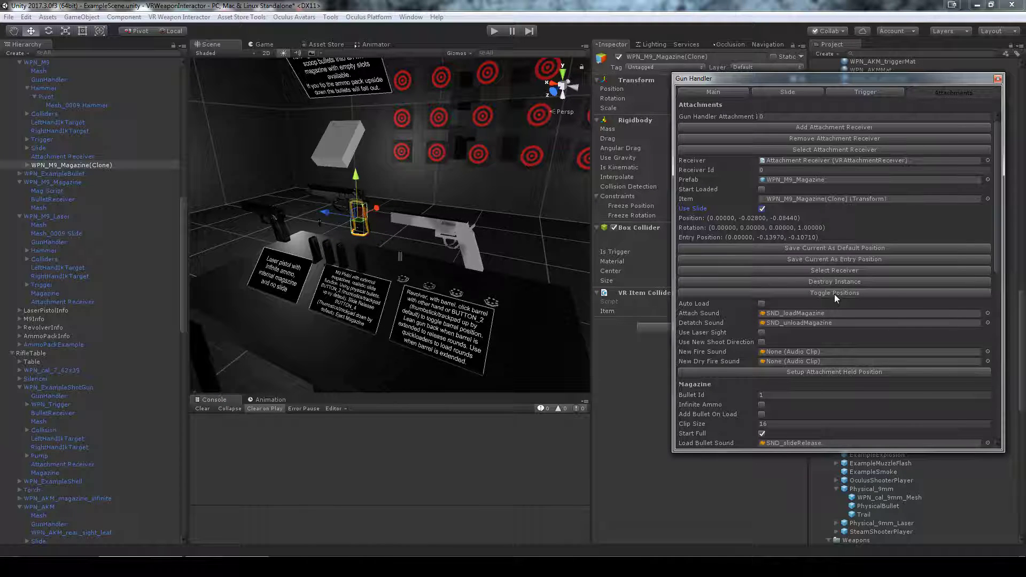
pyautogui.click(835, 294)
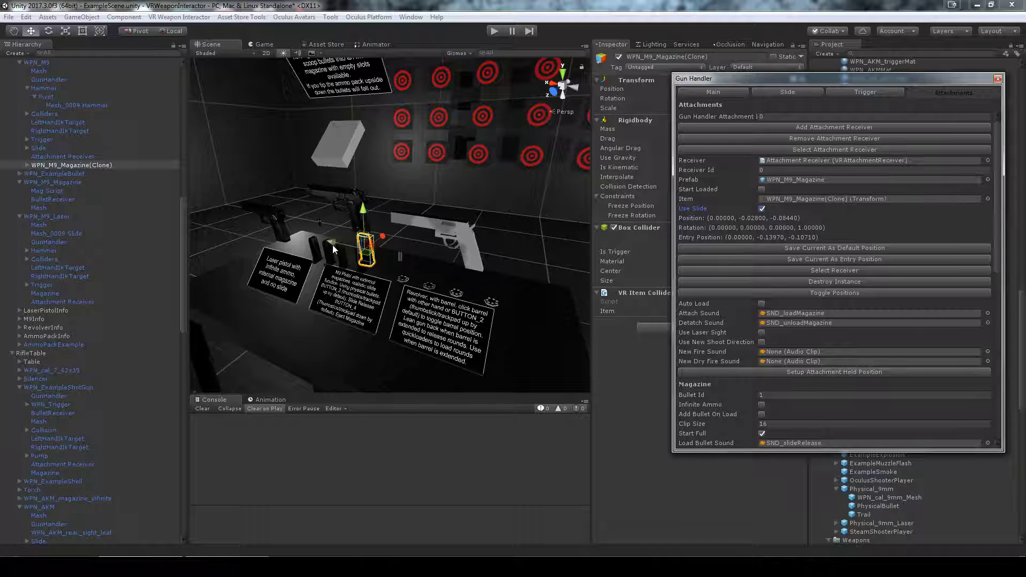
# Move the M9 magazine instance along its slide axis and save entry position (0.00000, -0.13970, -0.10800).
pyautogui.click(818, 293)
pyautogui.click(834, 260)
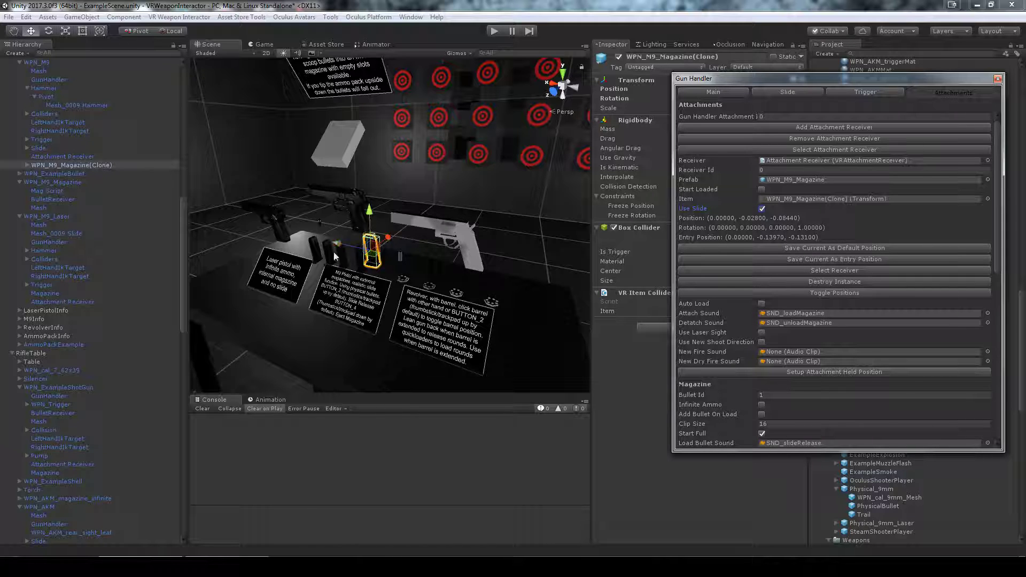
pyautogui.click(399, 277)
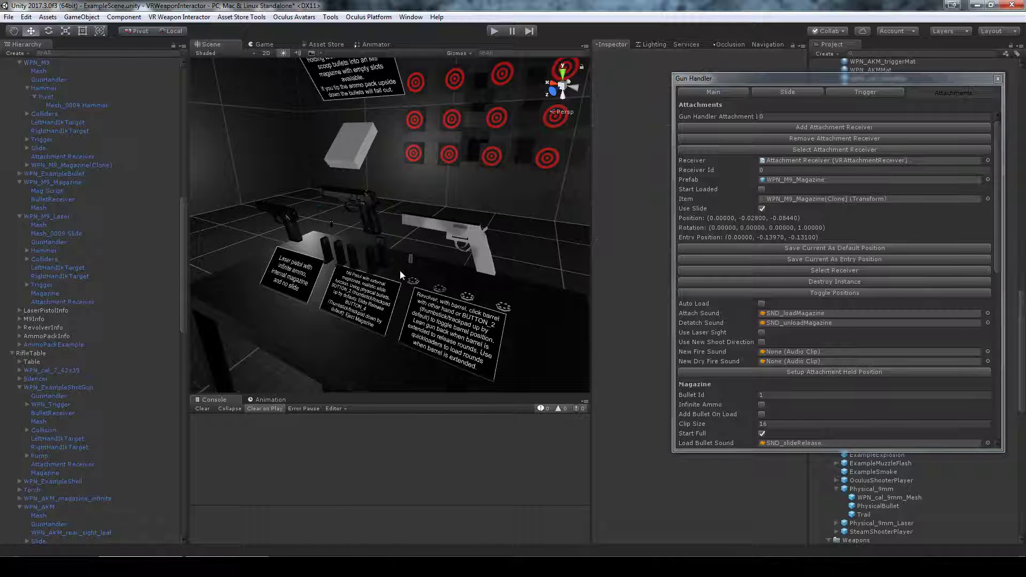
pyautogui.click(383, 250)
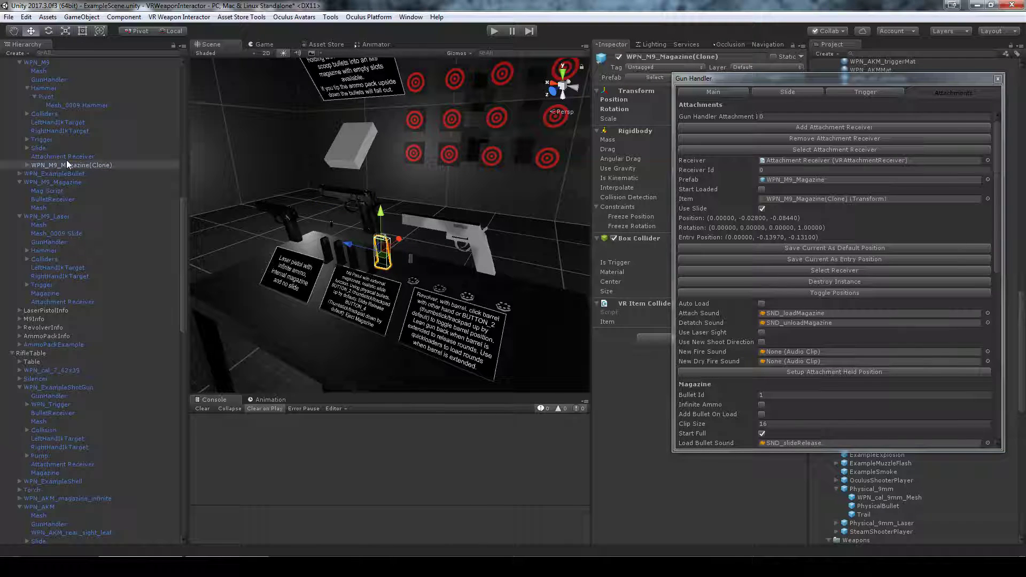
pyautogui.moveTo(350, 245); pyautogui.dragTo(345, 244)
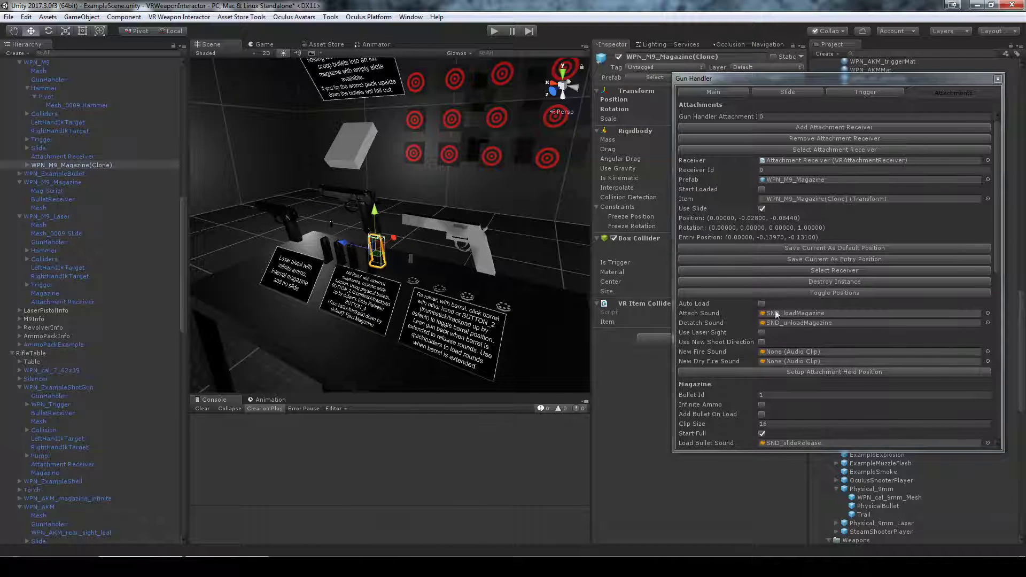
pyautogui.click(829, 259)
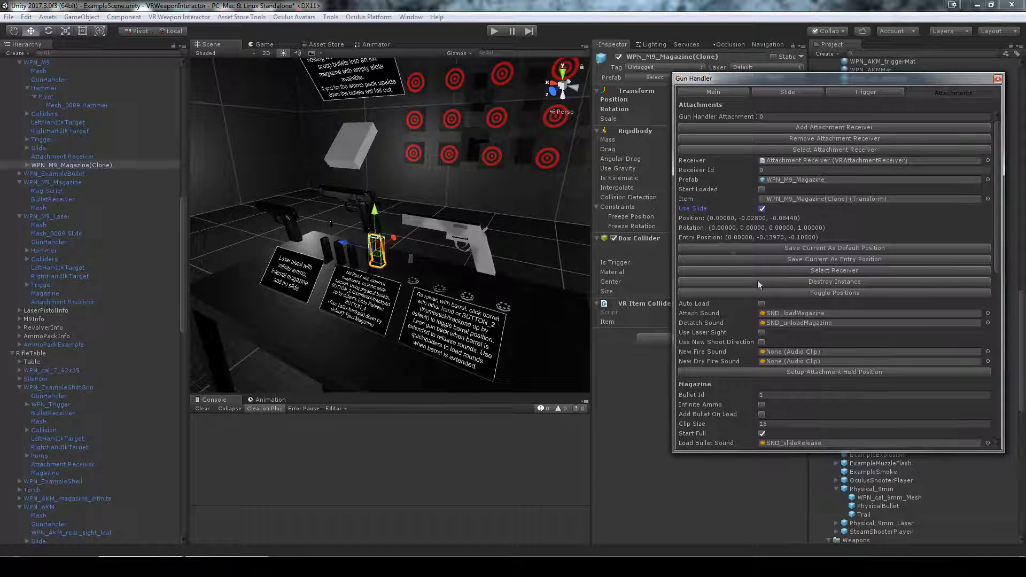
# Check the M9 magazine's Auto Load option, turning it on to view Auto Load Speed and off again.
pyautogui.scroll(-3, 749, 214)
pyautogui.moveTo(709, 209)
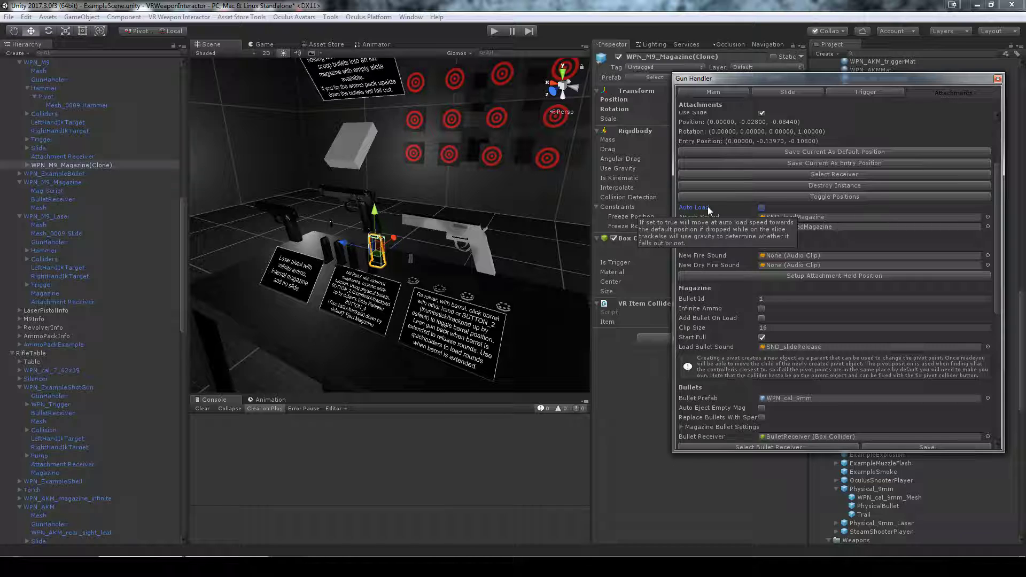
pyautogui.moveTo(400, 332); pyautogui.dragTo(386, 340, button='right')
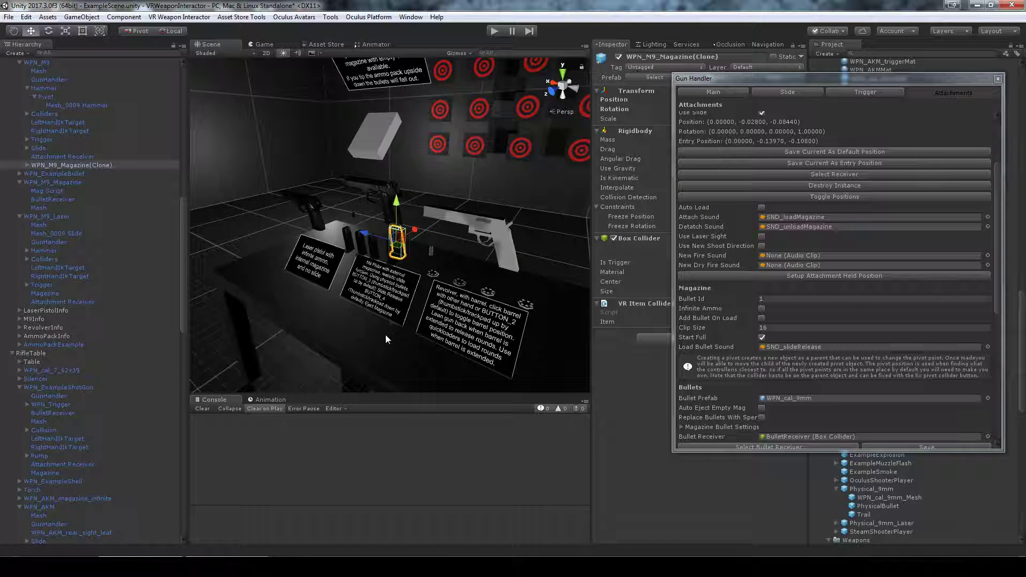
pyautogui.moveTo(406, 353); pyautogui.dragTo(360, 154, button='right')
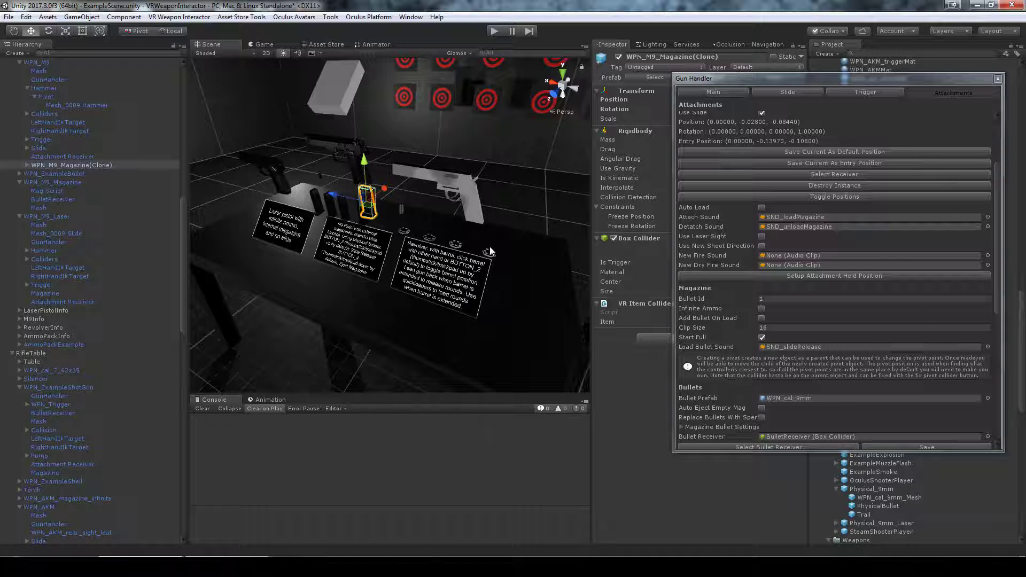
pyautogui.moveTo(509, 233); pyautogui.dragTo(498, 219, button='right')
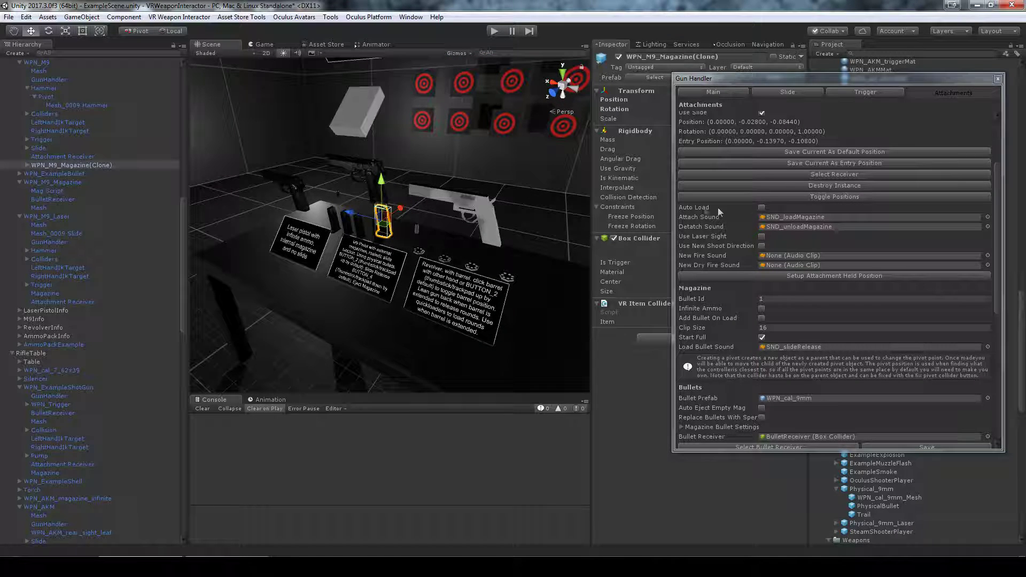
pyautogui.click(761, 207)
pyautogui.click(764, 217)
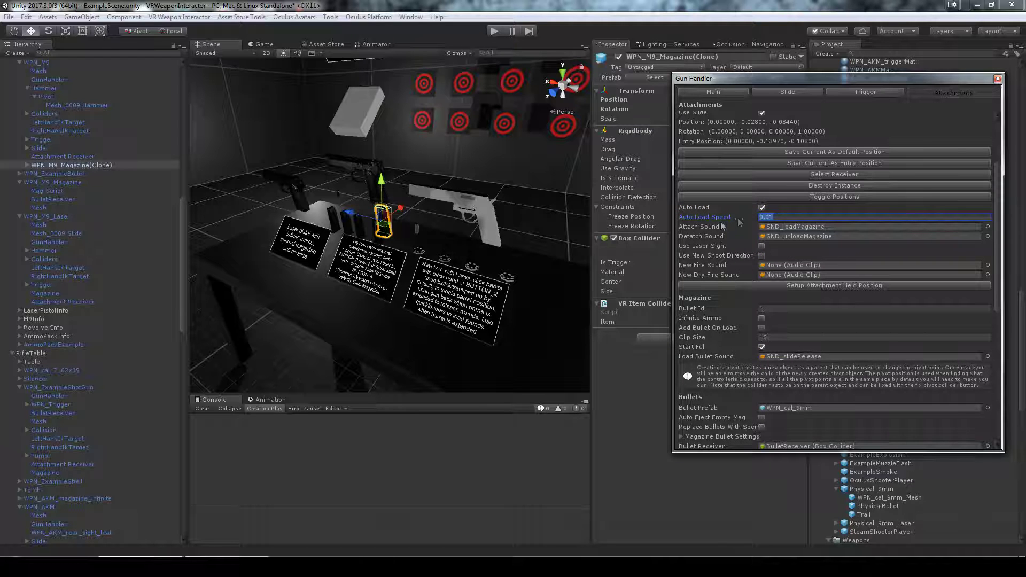
pyautogui.click(762, 207)
pyautogui.moveTo(495, 271); pyautogui.dragTo(412, 203, button='right')
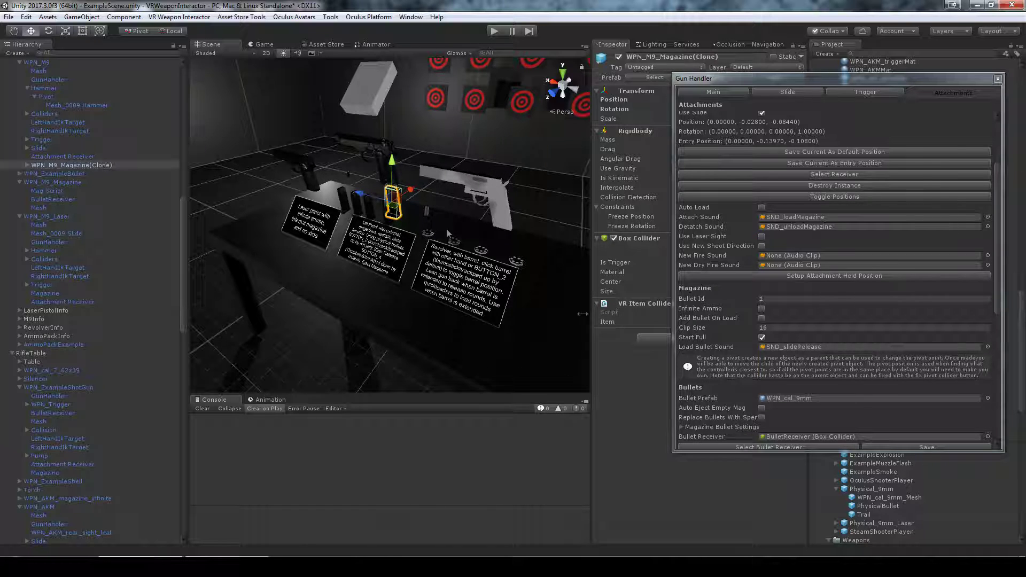
# Examine the magazine's Use Laser Sight, Use New Shoot Direction and New Fire Sound options.
pyautogui.click(742, 207)
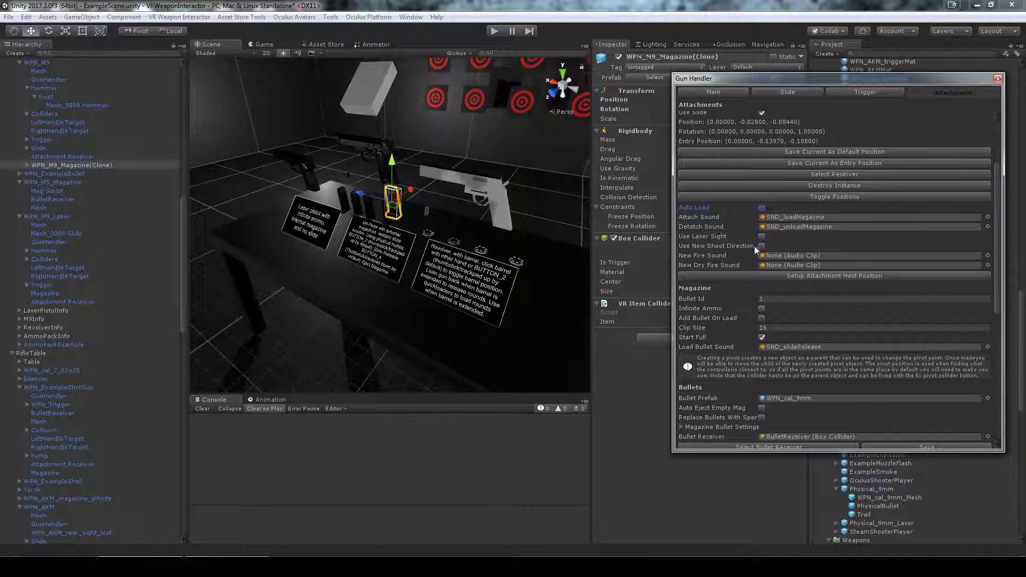
pyautogui.click(724, 238)
pyautogui.click(724, 245)
pyautogui.click(724, 255)
# Select the Silencer on the rifle table and close the M9's Gun Handler editor.
pyautogui.moveTo(386, 294)
pyautogui.mouseDown(button='right')
pyautogui.moveTo(621, 282)
pyautogui.moveTo(409, 269)
pyautogui.moveTo(399, 294)
pyautogui.mouseUp(button='right')
pyautogui.click(398, 295)
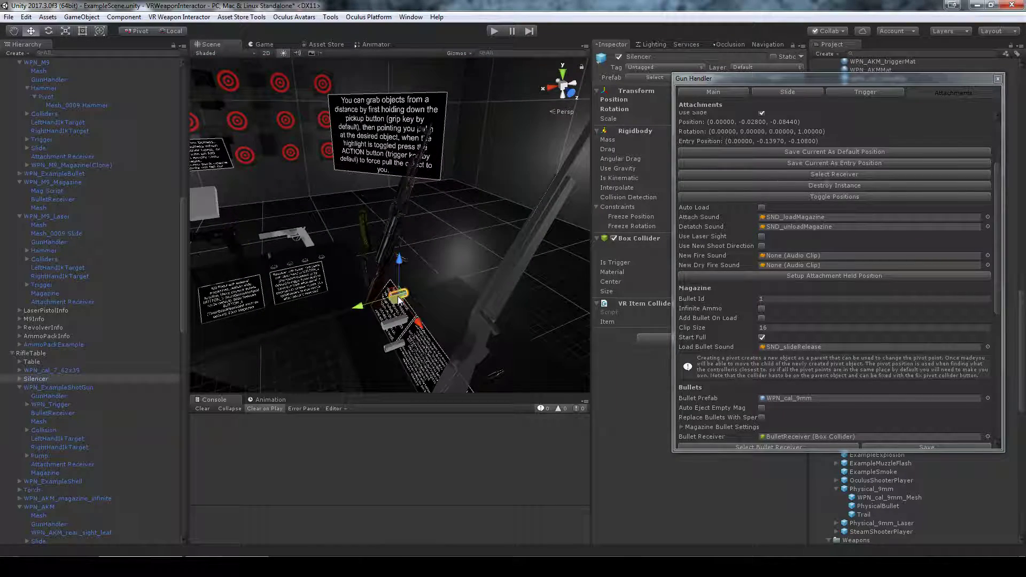
pyautogui.click(998, 79)
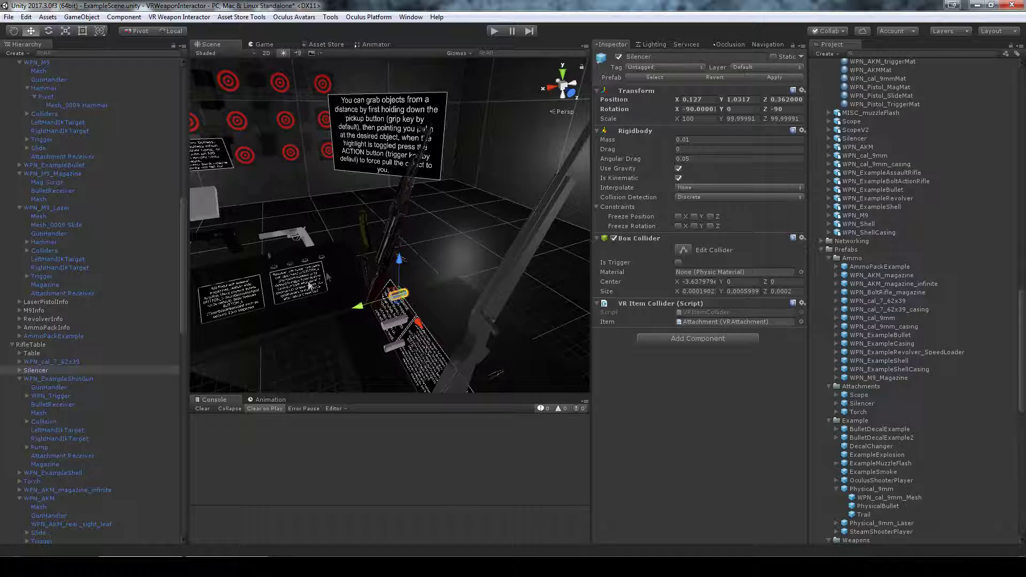
# Open the AKM's Gun Handler editor and start editing its Silencer attachment.
pyautogui.click(402, 207)
pyautogui.click(666, 258)
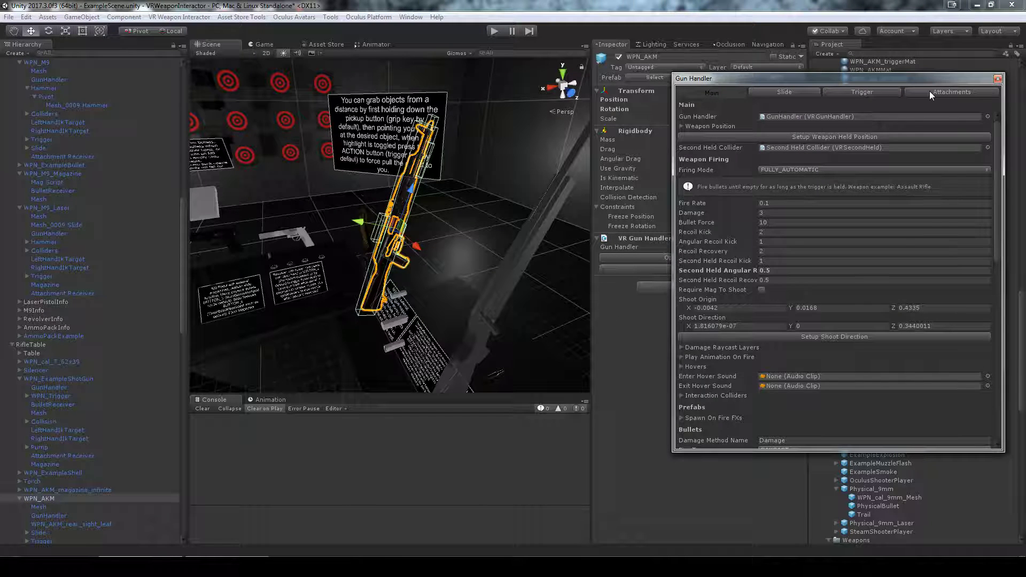
pyautogui.click(929, 91)
pyautogui.scroll(-1, 796, 230)
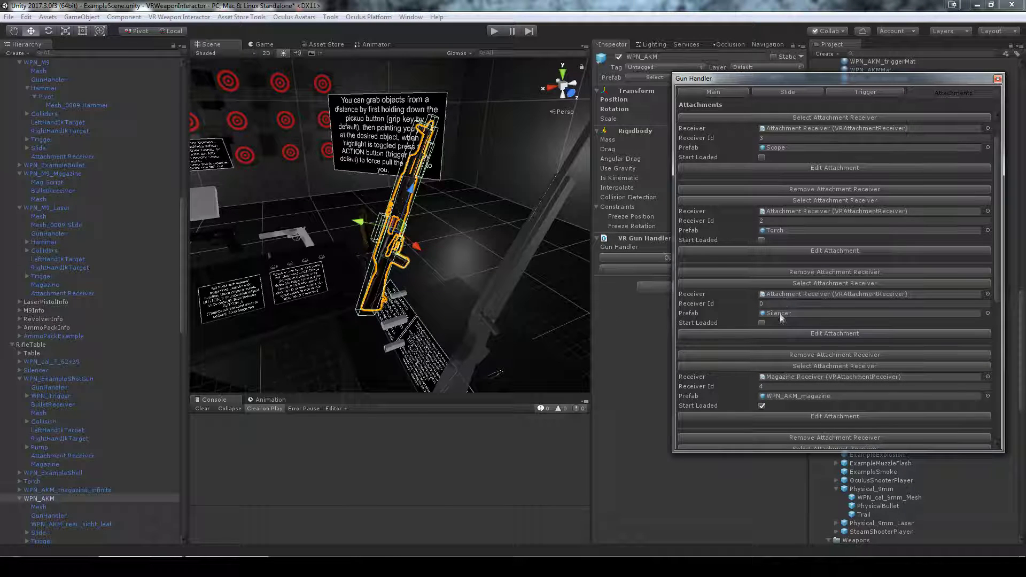
pyautogui.click(797, 333)
# Examine the silencer's attachment settings and locate its New Fire Sound clip, SND_silencedFire, in the project.
pyautogui.scroll(-5, 801, 321)
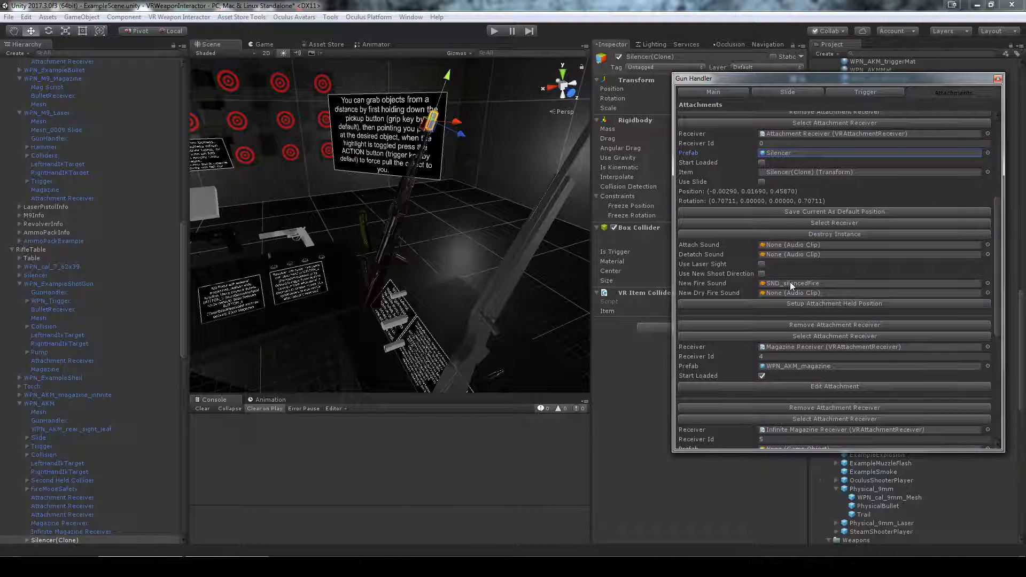
pyautogui.click(790, 285)
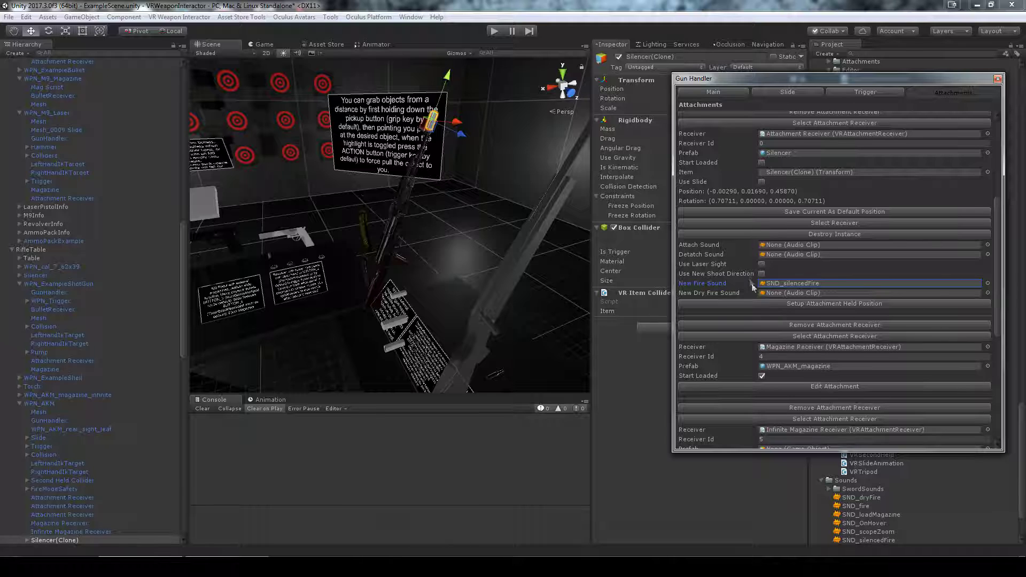
pyautogui.scroll(-1, 733, 289)
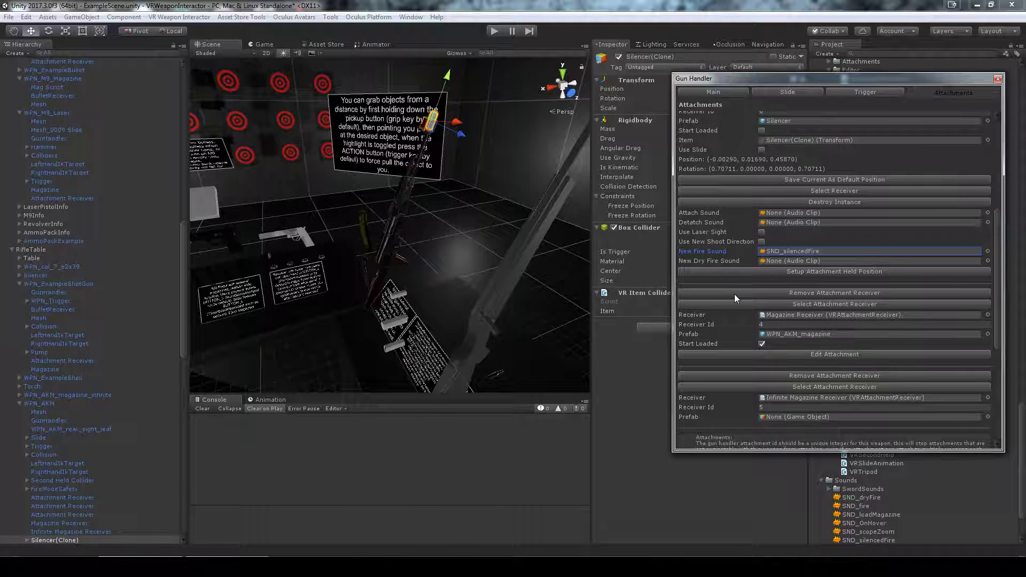
pyautogui.scroll(2, 726, 242)
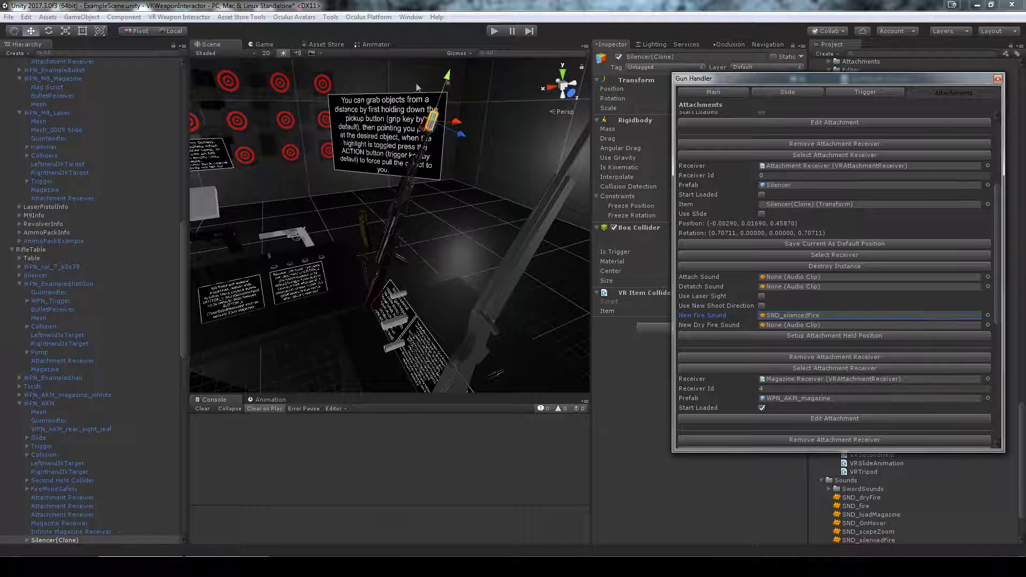
# Close the Gun Handler editor, select the Torch's Attachment object and examine its Attachment Object Toggle script.
pyautogui.click(998, 79)
pyautogui.click(394, 323)
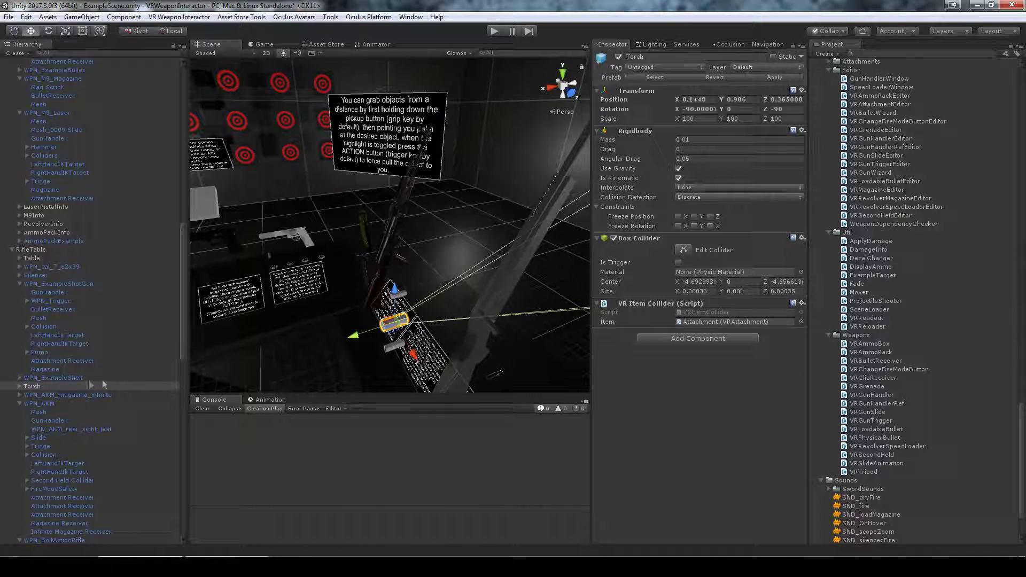
pyautogui.click(26, 386)
pyautogui.scroll(-3, 27, 386)
pyautogui.click(49, 371)
pyautogui.scroll(-10, 692, 496)
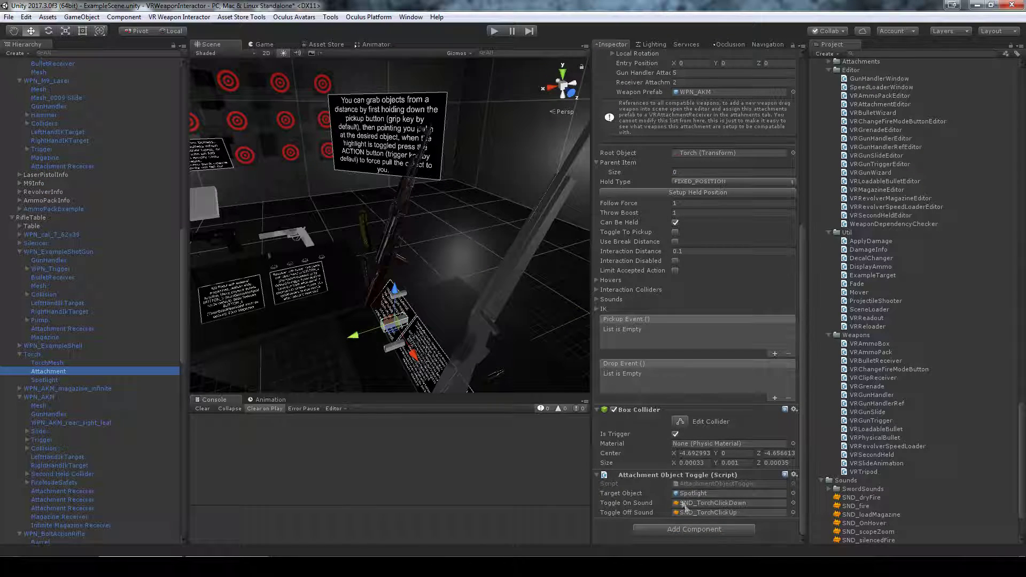
# Examine the torch's Attachment Refs, locate its WPN_AKM weapon prefab in the project, and collapse the list.
pyautogui.scroll(10, 724, 490)
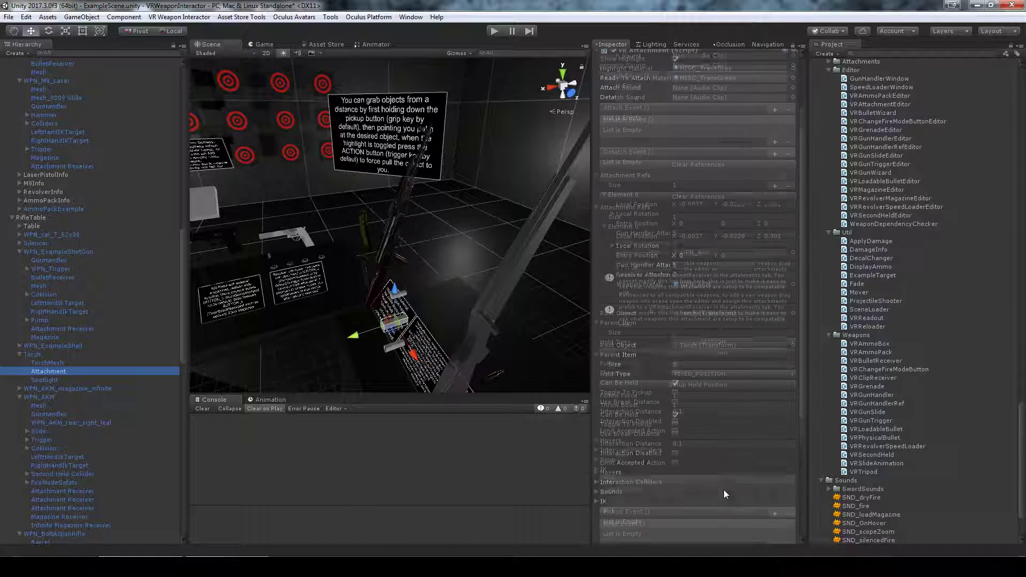
pyautogui.scroll(3, 657, 288)
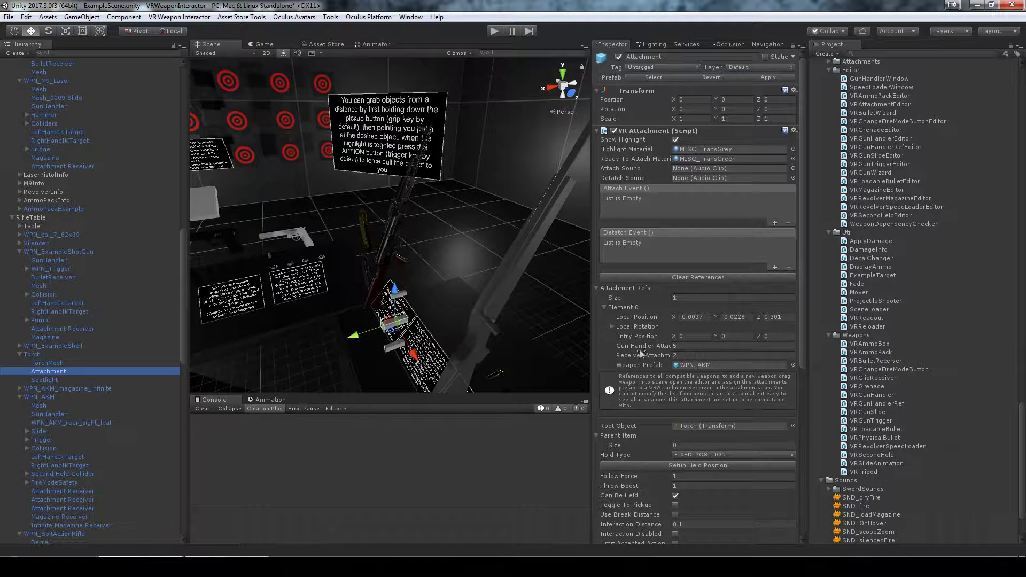
pyautogui.moveTo(419, 312); pyautogui.dragTo(446, 317, button='right')
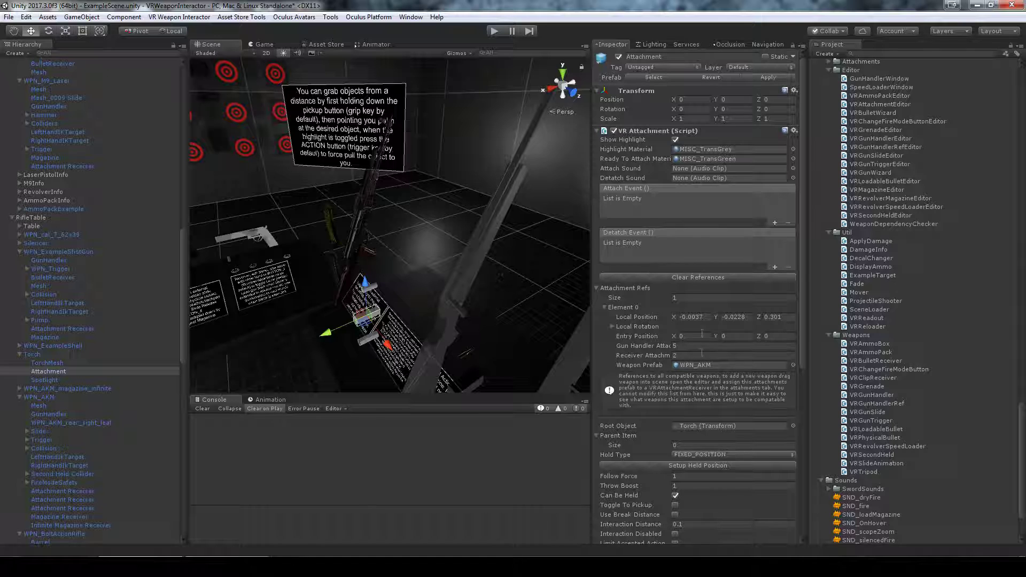
pyautogui.click(691, 298)
pyautogui.click(698, 365)
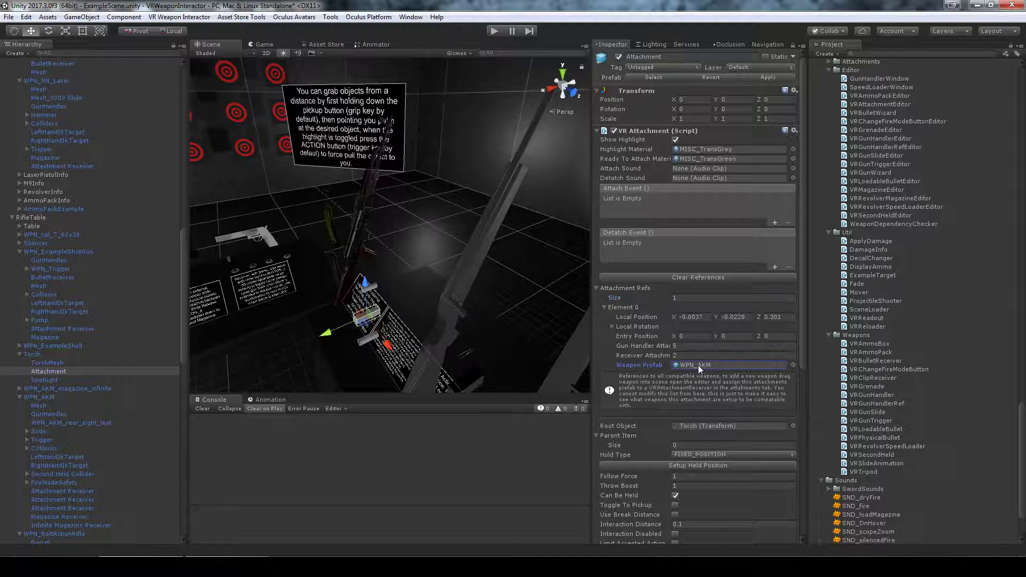
pyautogui.click(597, 289)
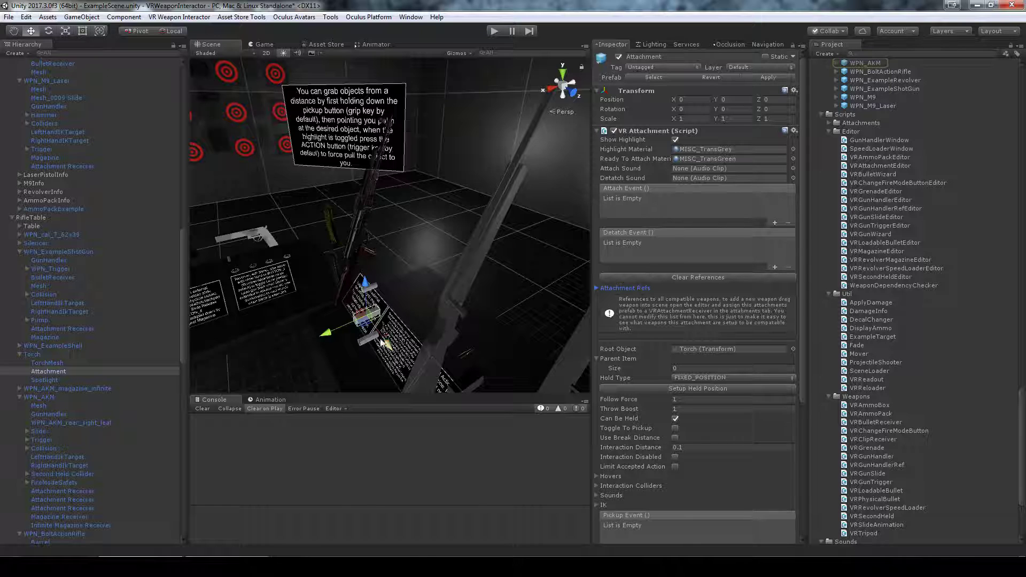
# Inspect the Scope and the Torch on the rifle table in turn, and clear the selection.
pyautogui.click(367, 340)
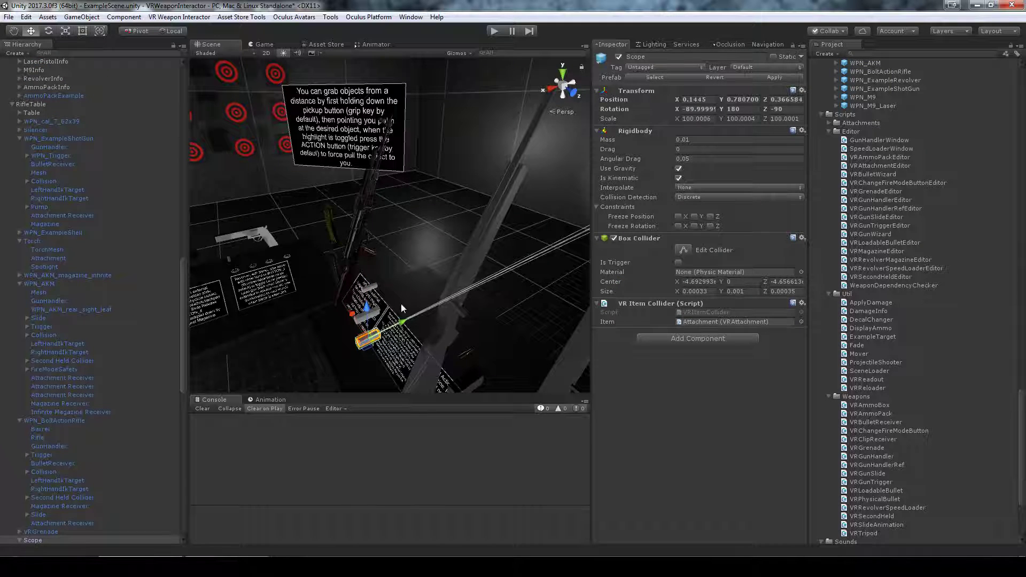
pyautogui.click(365, 317)
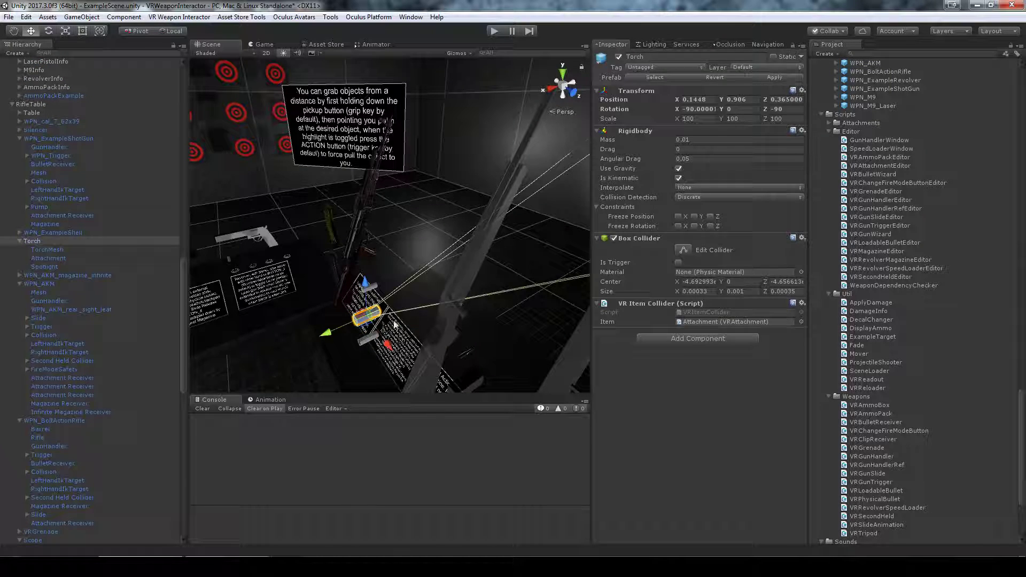
pyautogui.click(426, 228)
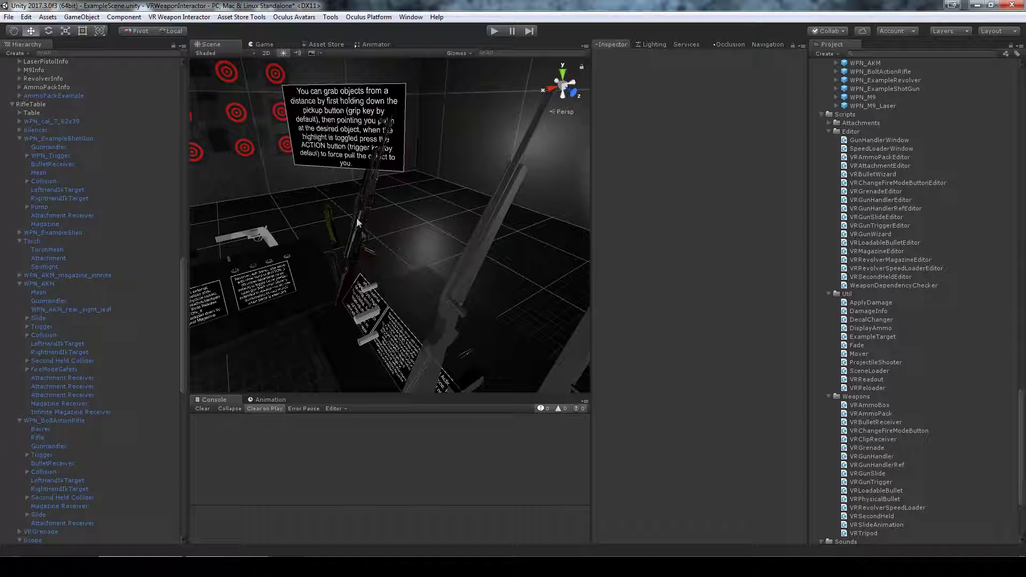
# Open the WPN_BoltActionRifle's Gun Handler editor and display its attachment settings.
pyautogui.keyDown('alt'); pyautogui.moveTo(396, 252); pyautogui.dragTo(398, 276); pyautogui.keyUp('alt')
pyautogui.click(368, 278)
pyautogui.keyDown('alt'); pyautogui.moveTo(437, 244); pyautogui.dragTo(470, 209); pyautogui.keyUp('alt')
pyautogui.click(470, 210)
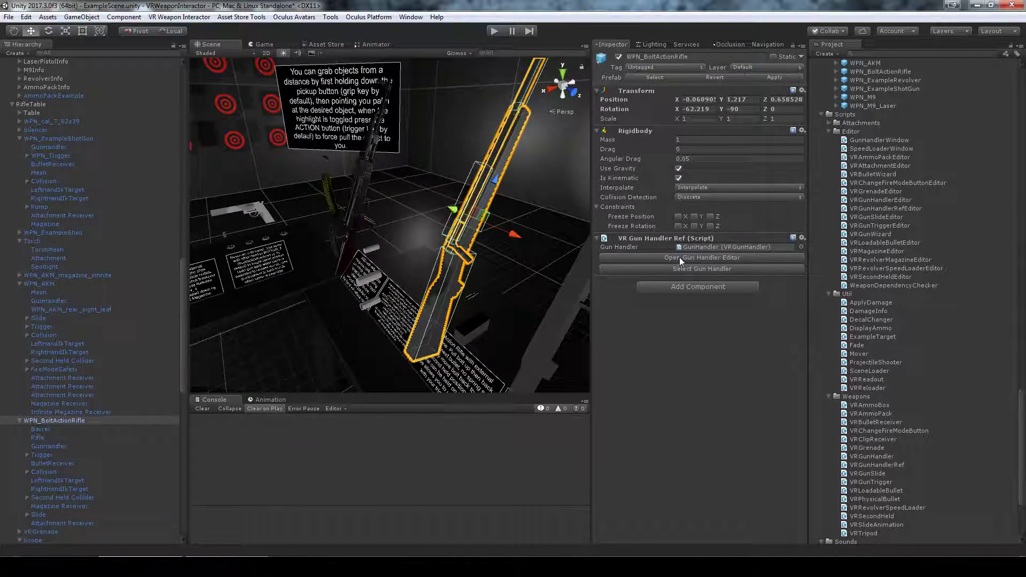
pyautogui.keyDown('alt'); pyautogui.moveTo(492, 290); pyautogui.dragTo(466, 310); pyautogui.keyUp('alt')
pyautogui.keyDown('alt'); pyautogui.moveTo(477, 175); pyautogui.dragTo(513, 203); pyautogui.keyUp('alt')
pyautogui.click(695, 258)
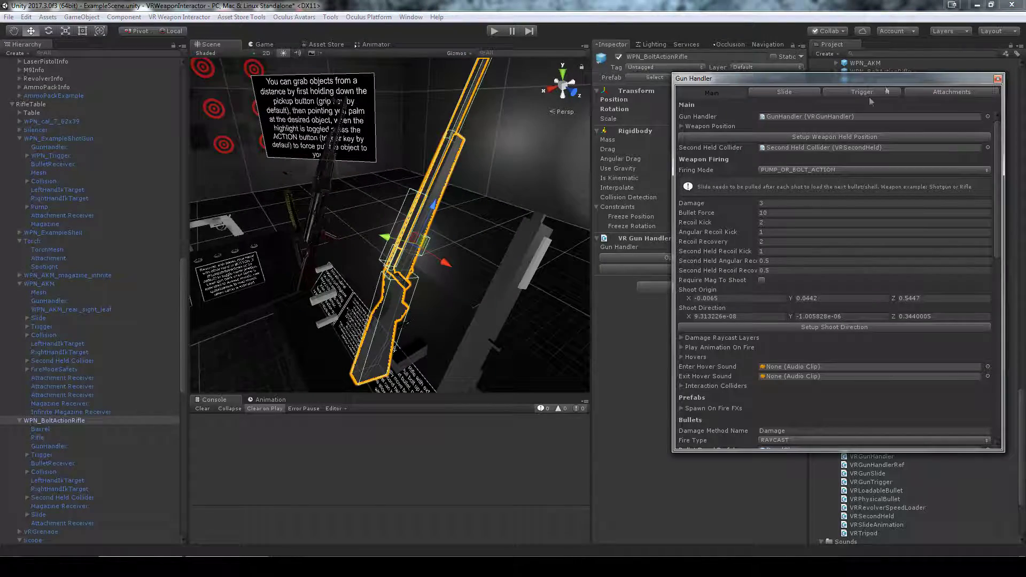
pyautogui.click(947, 92)
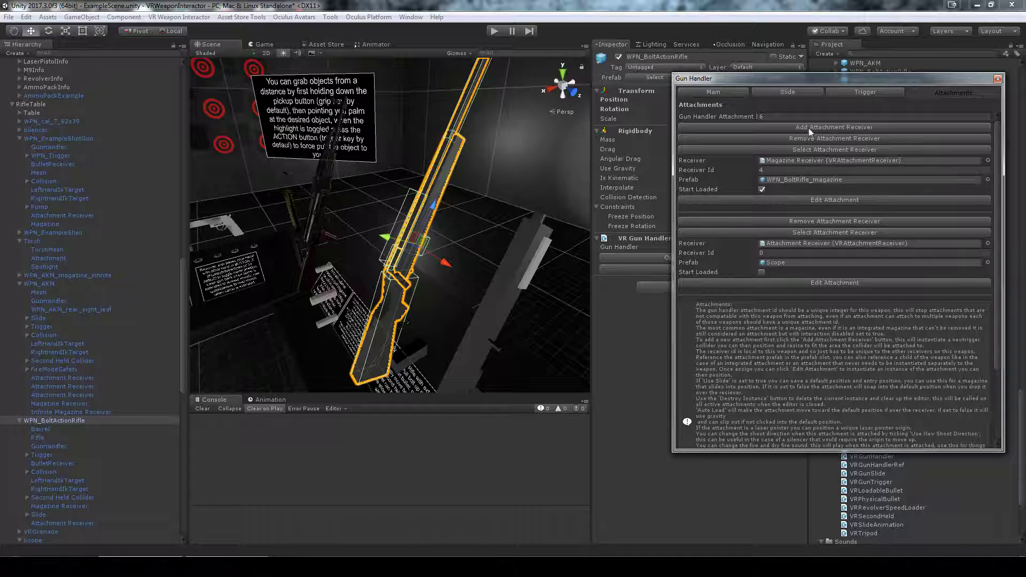
# Add a new attachment receiver to the bolt-action rifle and view its empty settings.
pyautogui.click(830, 128)
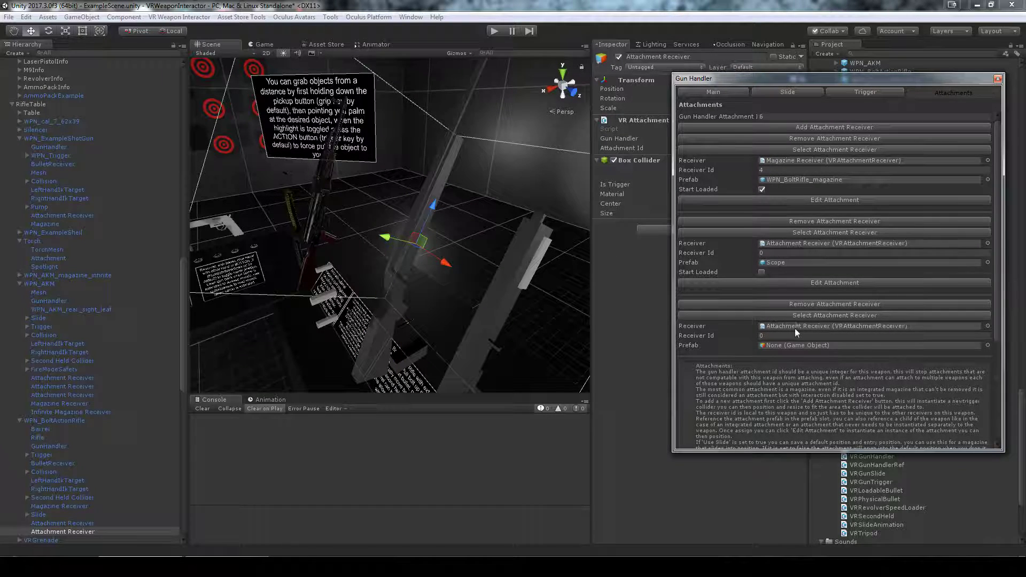
pyautogui.scroll(-3, 794, 328)
pyautogui.scroll(-1, 437, 272)
pyautogui.scroll(-3, 437, 272)
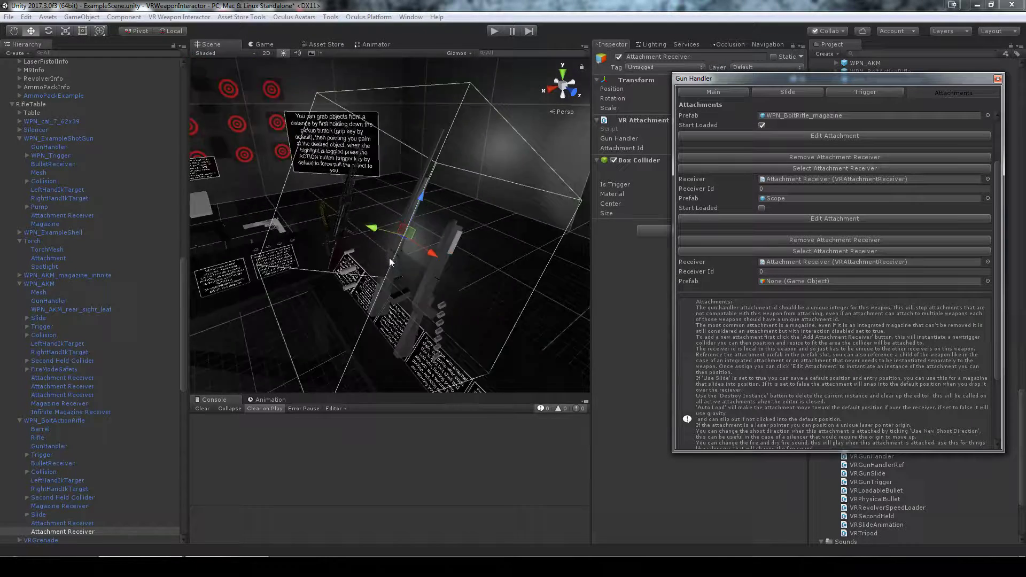
# Select the bolt-action rifle's new attachment receiver and scale its box collider down uniformly to about 0.091.
pyautogui.scroll(5, 438, 273)
pyautogui.click(806, 262)
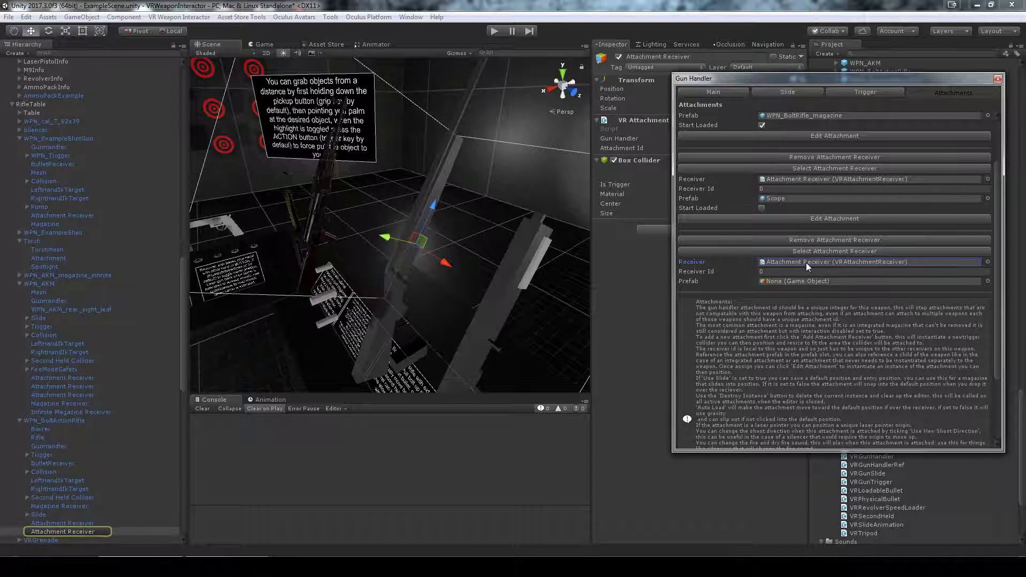
pyautogui.click(78, 532)
pyautogui.moveTo(413, 251); pyautogui.dragTo(411, 273, button='middle')
pyautogui.press('r')
pyautogui.moveTo(411, 273)
pyautogui.keyDown('alt'); pyautogui.mouseDown()
pyautogui.moveTo(421, 281)
pyautogui.moveTo(413, 292)
pyautogui.mouseUp(); pyautogui.keyUp('alt')
# Move the new attachment receiver to the rifle's barrel, at about Y -0.03 and Z 0.292.
pyautogui.press('w')
pyautogui.keyDown('alt'); pyautogui.moveTo(433, 207); pyautogui.dragTo(368, 278); pyautogui.keyUp('alt')
pyautogui.scroll(-3, 54, 463)
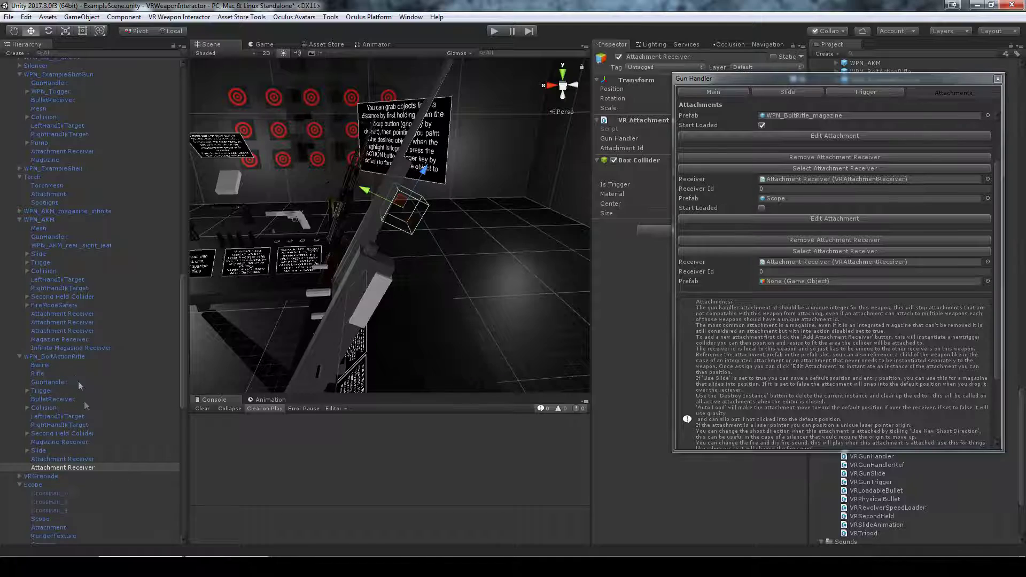
pyautogui.click(63, 433)
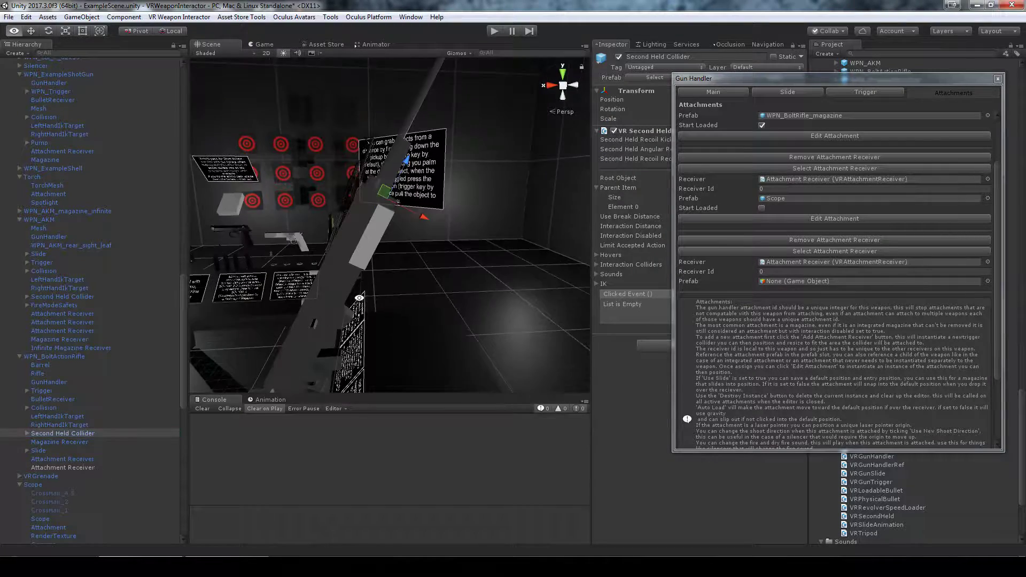
pyautogui.click(64, 468)
pyautogui.moveTo(321, 278); pyautogui.dragTo(417, 169, button='right')
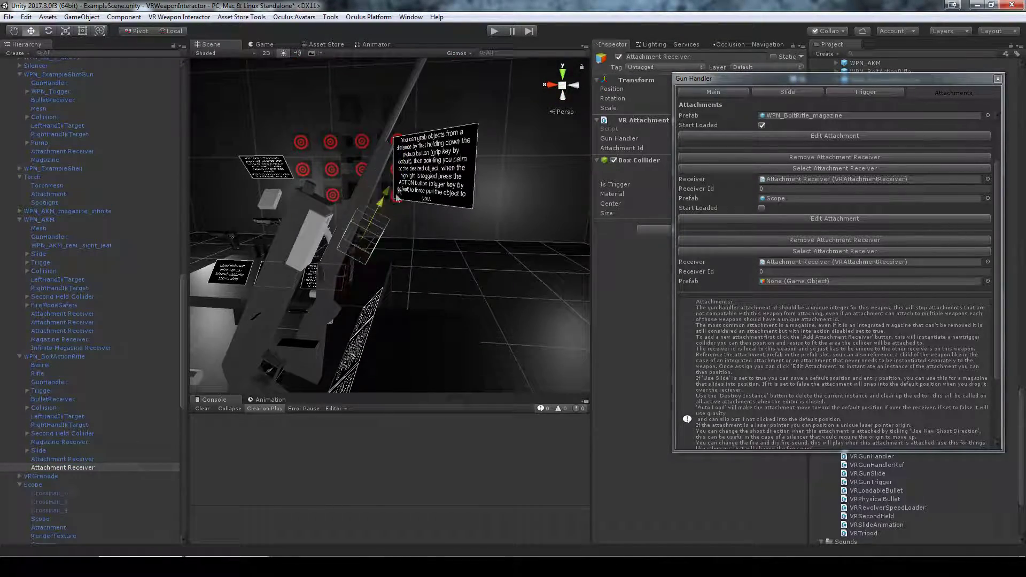
pyautogui.moveTo(377, 212); pyautogui.dragTo(402, 235, button='right')
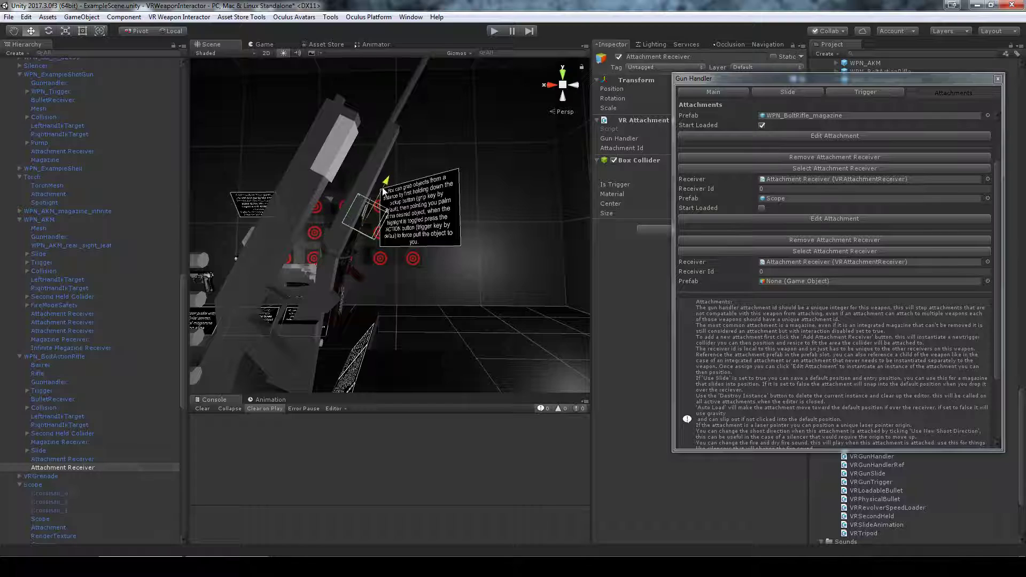
pyautogui.moveTo(372, 197); pyautogui.dragTo(428, 118)
pyautogui.moveTo(428, 119)
pyautogui.mouseDown(button='right')
pyautogui.moveTo(434, 149)
pyautogui.moveTo(427, 128)
pyautogui.mouseUp(button='right')
pyautogui.moveTo(428, 128); pyautogui.dragTo(427, 116)
pyautogui.moveTo(428, 116); pyautogui.dragTo(388, 183, button='right')
pyautogui.moveTo(446, 226); pyautogui.dragTo(409, 231, button='middle')
# Set the new attachment receiver's Receiver Id to 1 and check the weapon's Gun Handler Attachment Id.
pyautogui.click(748, 271)
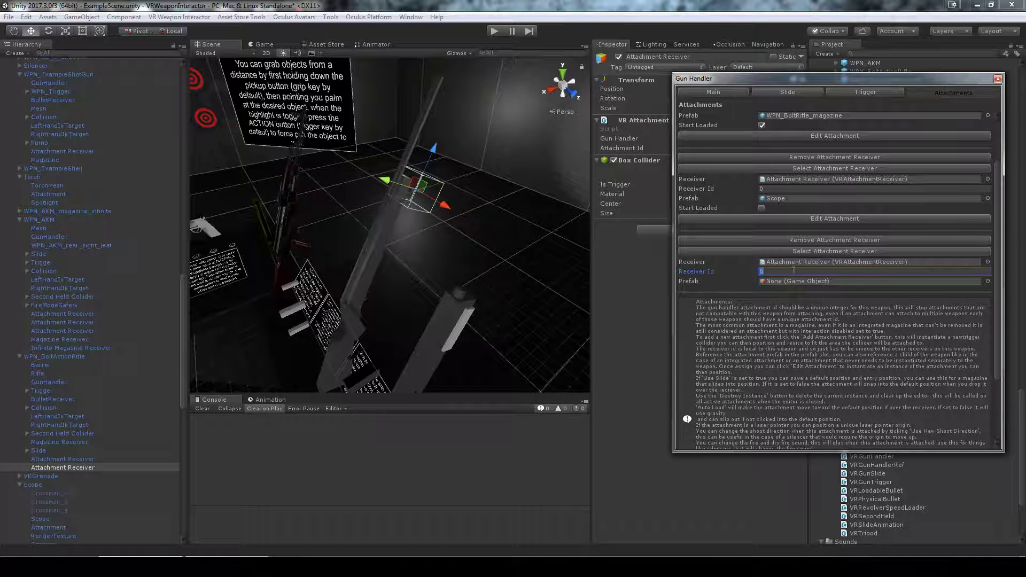
pyautogui.scroll(3, 749, 321)
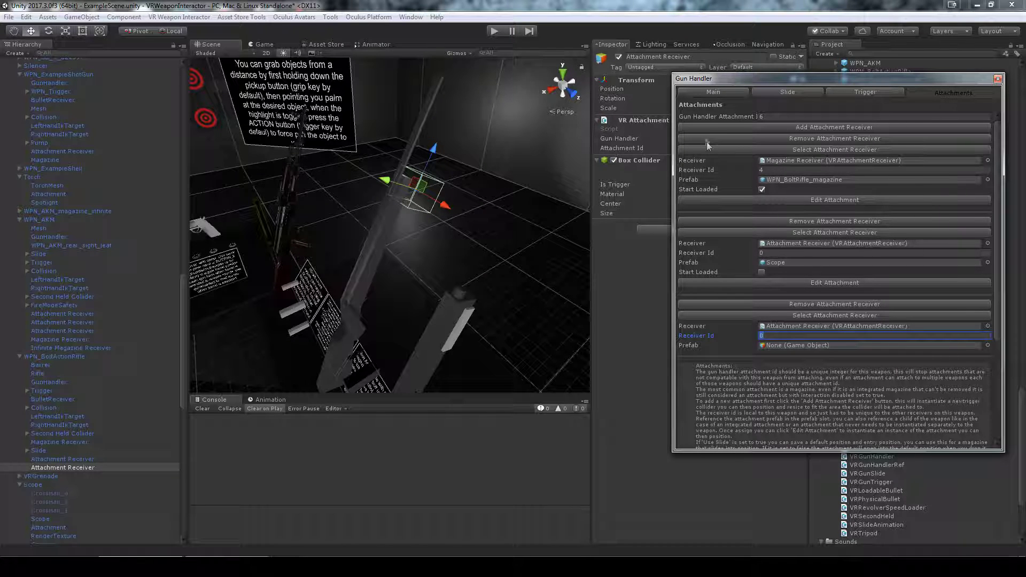
pyautogui.click(725, 118)
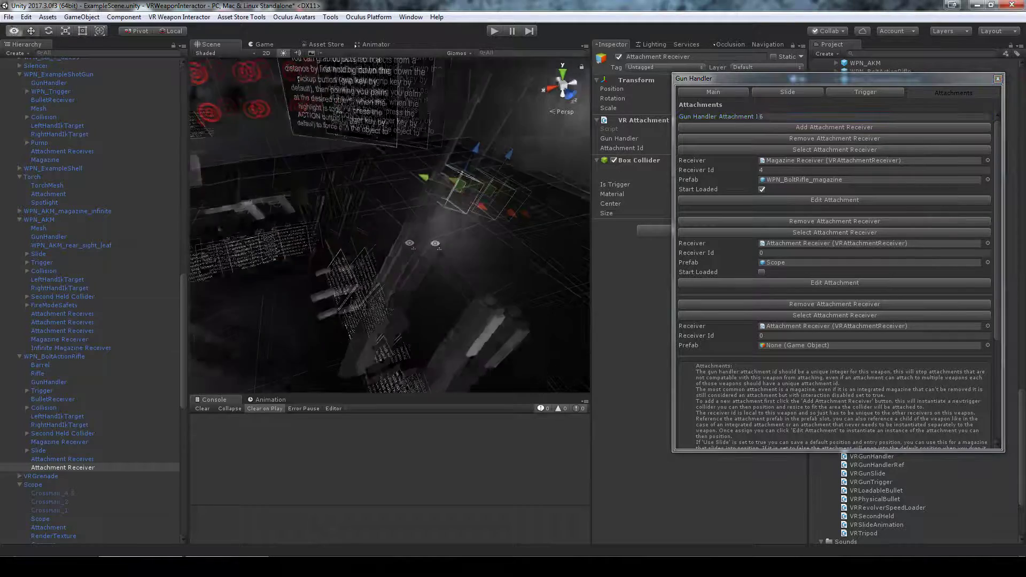
pyautogui.keyDown('alt'); pyautogui.moveTo(436, 243); pyautogui.dragTo(427, 123); pyautogui.keyUp('alt')
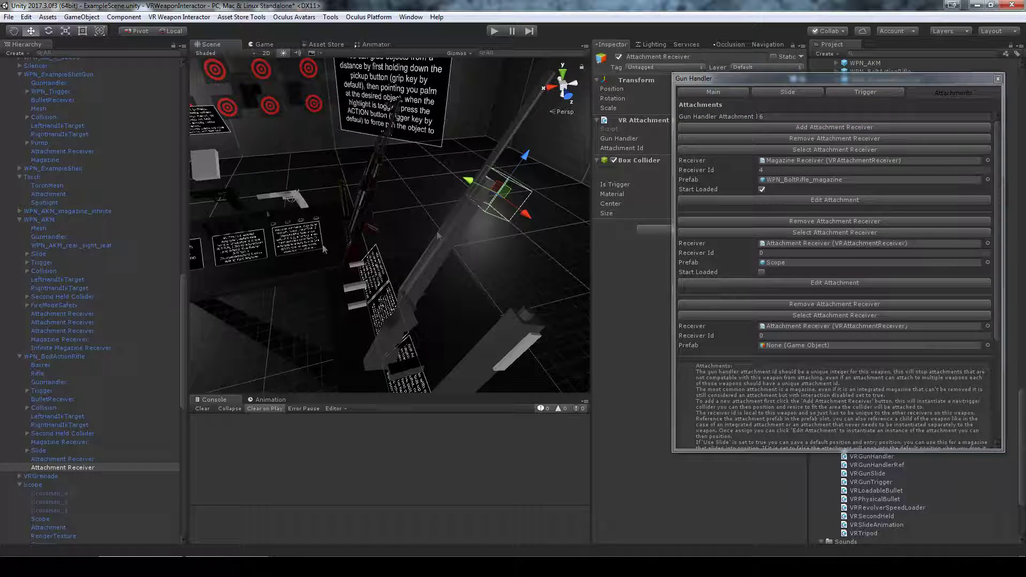
pyautogui.click(725, 337)
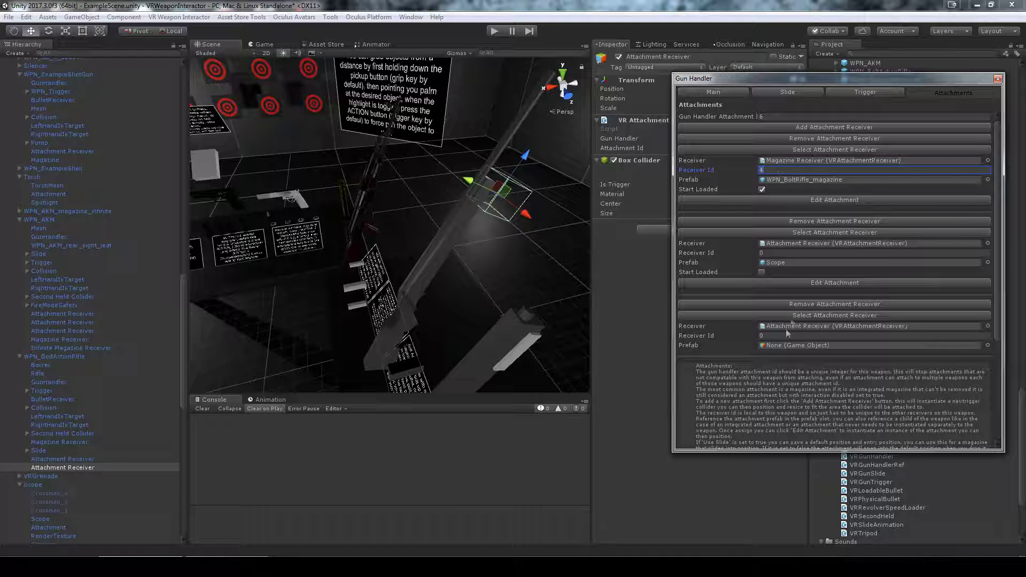
pyautogui.write('1')
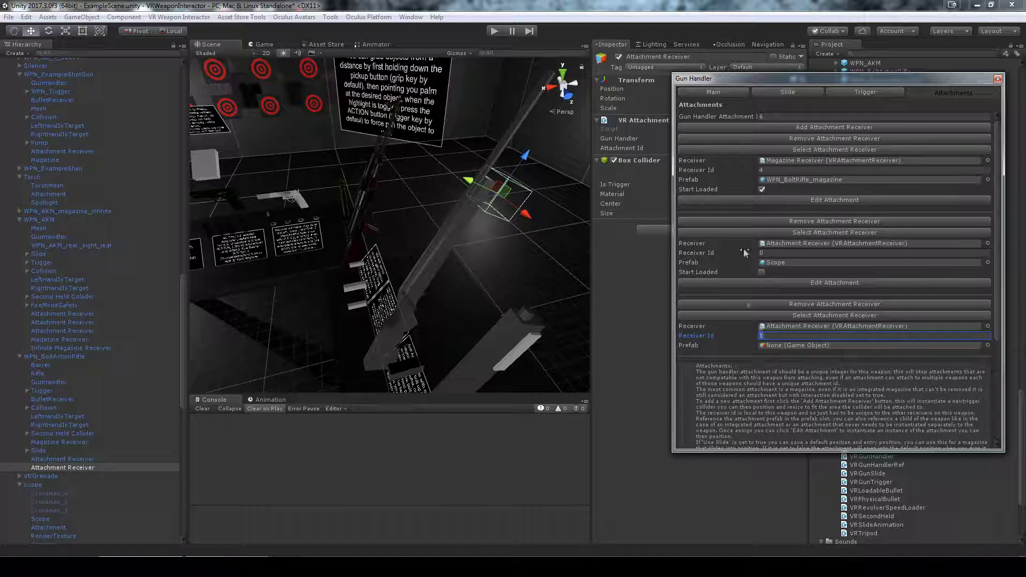
pyautogui.click(782, 116)
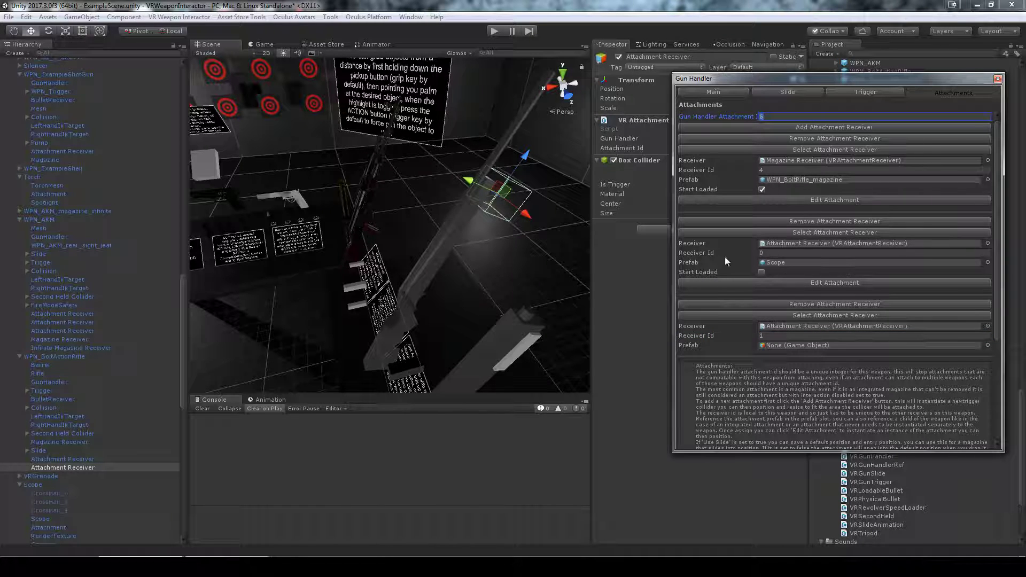
# Assign the Torch prefab from the project's Attachments folder to the new attachment receiver.
pyautogui.moveTo(419, 317); pyautogui.dragTo(420, 275, button='middle')
pyautogui.click(795, 343)
pyautogui.moveTo(454, 297); pyautogui.dragTo(508, 291, button='right')
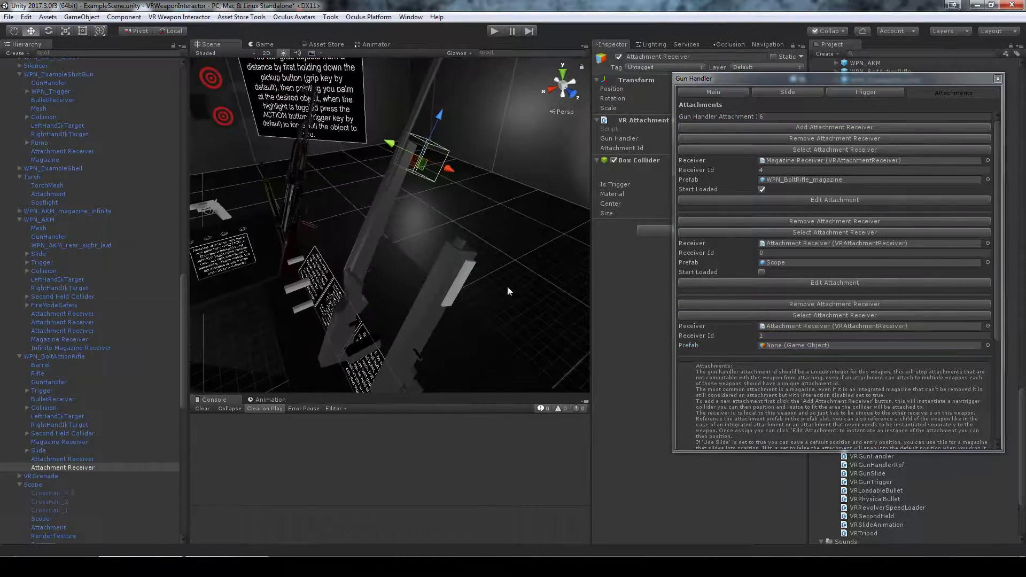
pyautogui.moveTo(358, 337); pyautogui.dragTo(411, 293, button='middle')
pyautogui.moveTo(742, 80); pyautogui.dragTo(347, 170)
pyautogui.scroll(10, 936, 341)
pyautogui.scroll(5, 937, 363)
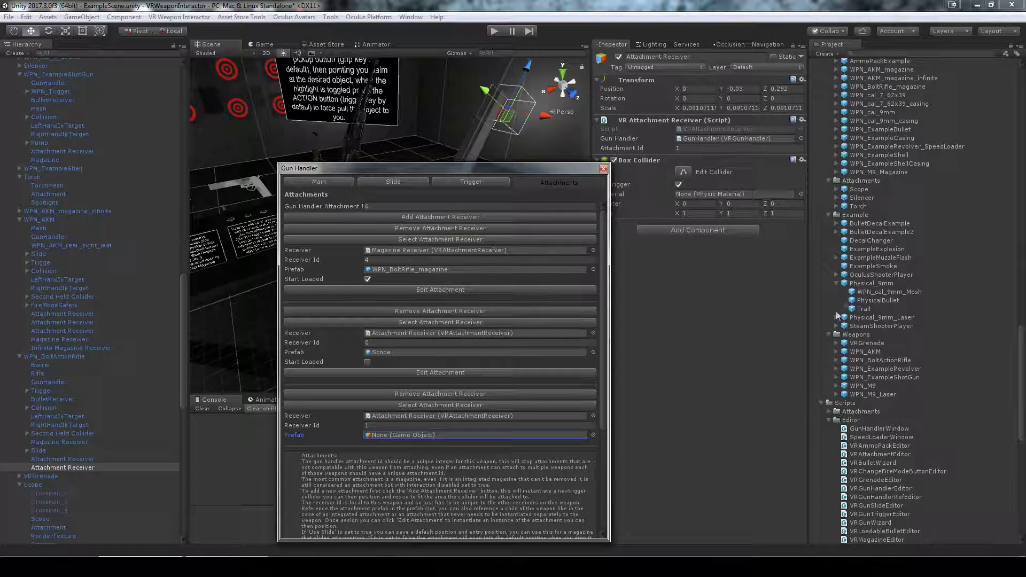
pyautogui.moveTo(858, 209); pyautogui.dragTo(431, 319)
pyautogui.moveTo(402, 442); pyautogui.dragTo(411, 442)
pyautogui.moveTo(424, 170); pyautogui.dragTo(797, 61)
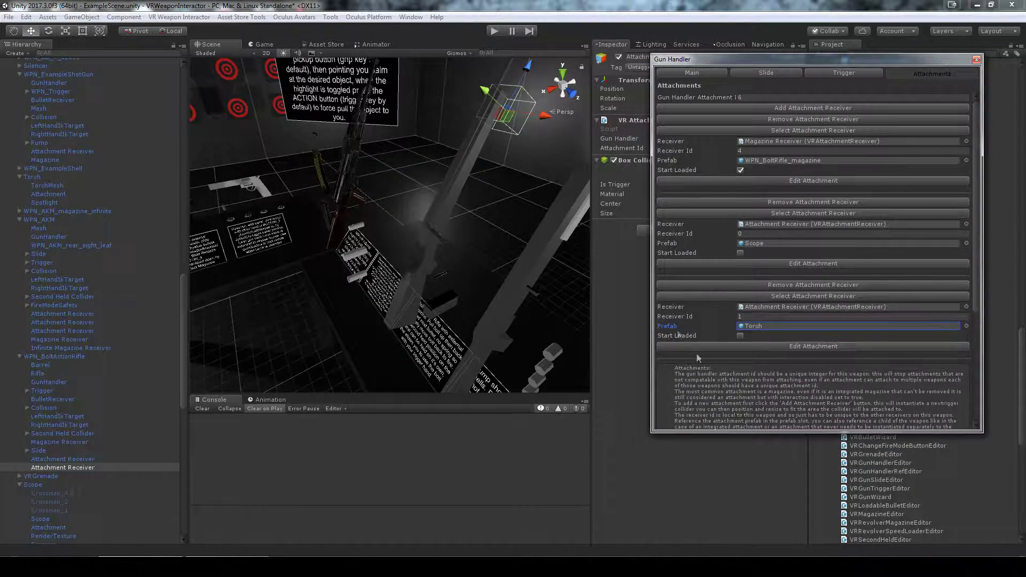
# Start editing the Torch attachment so that an instance of it is placed on the rifle.
pyautogui.scroll(-3, 727, 331)
pyautogui.press('Tab')
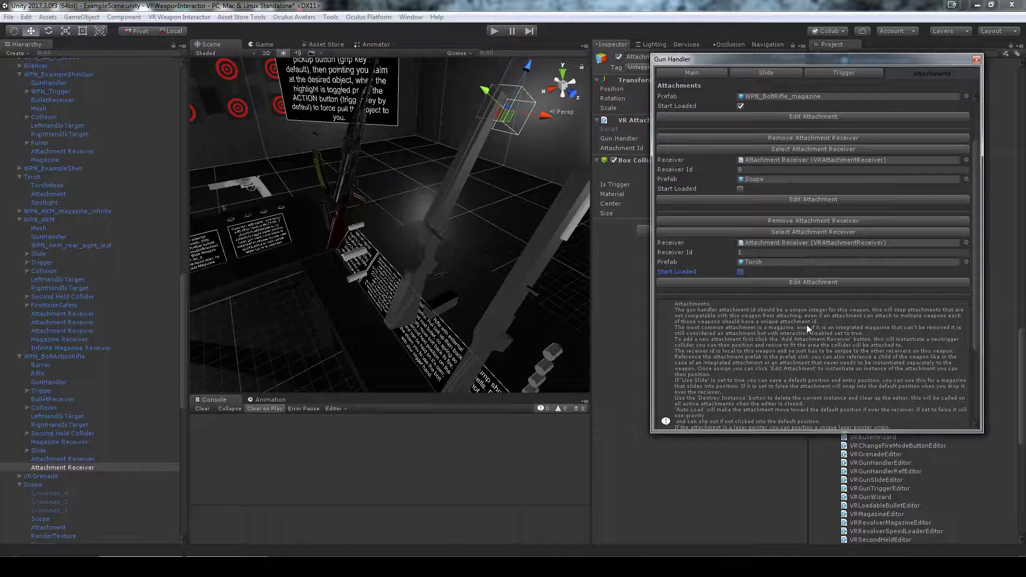
pyautogui.moveTo(439, 268); pyautogui.dragTo(365, 204, button='right')
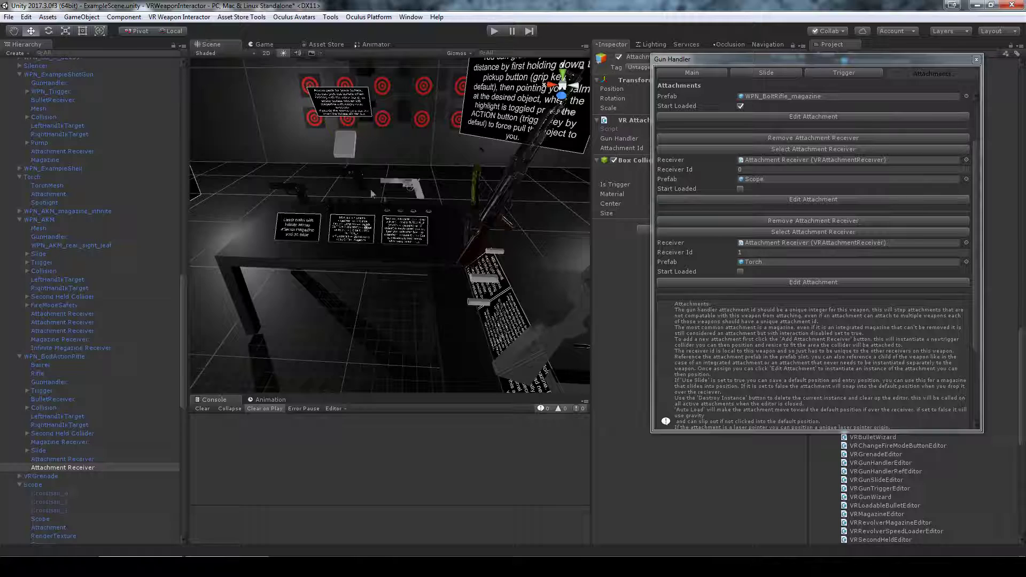
pyautogui.moveTo(356, 214); pyautogui.dragTo(409, 222, button='right')
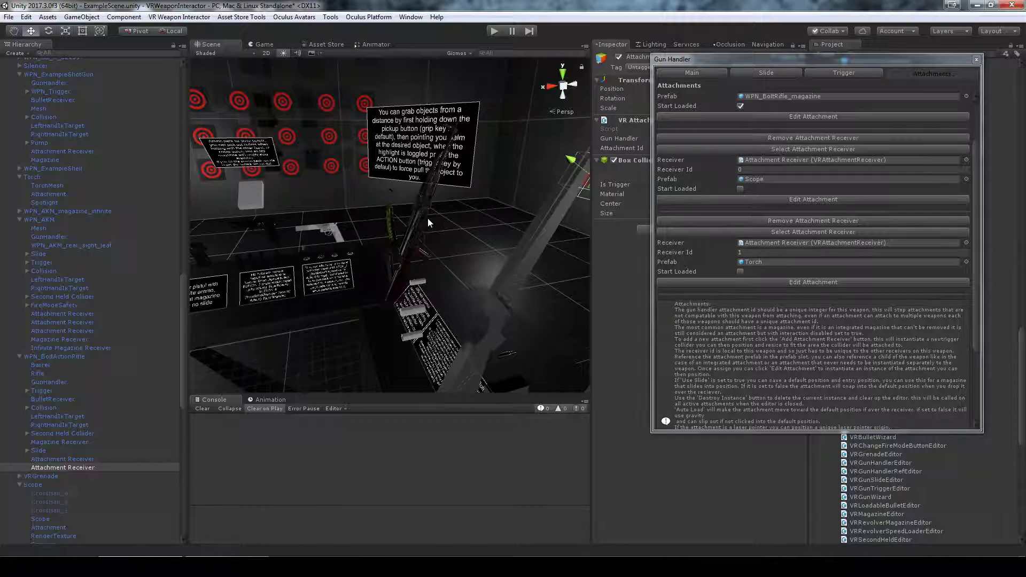
pyautogui.moveTo(444, 249); pyautogui.dragTo(540, 275, button='right')
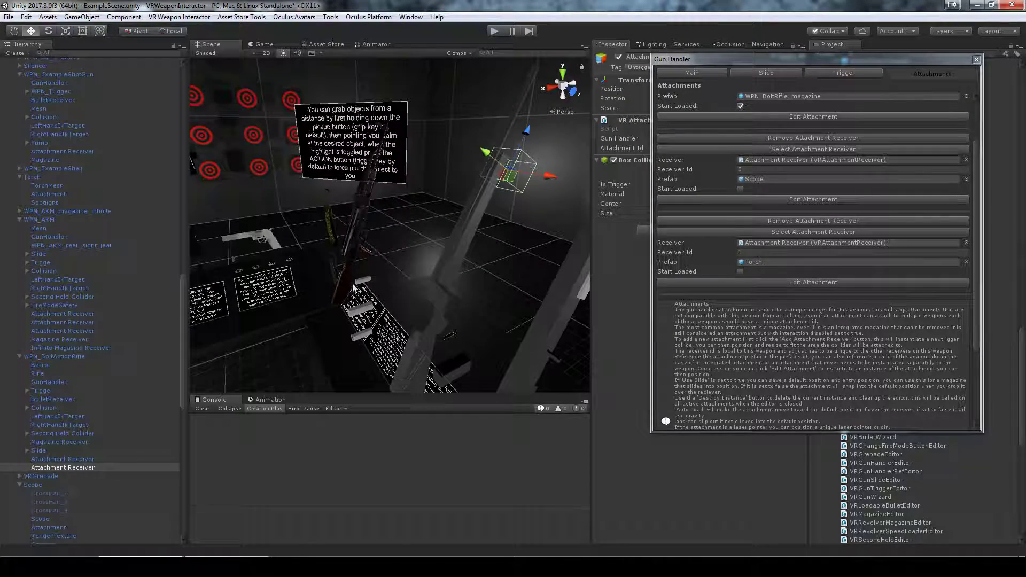
pyautogui.click(803, 283)
pyautogui.moveTo(474, 325)
pyautogui.mouseDown(button='middle')
pyautogui.moveTo(447, 314)
pyautogui.moveTo(437, 293)
pyautogui.mouseUp(button='middle')
pyautogui.scroll(5, 409, 245)
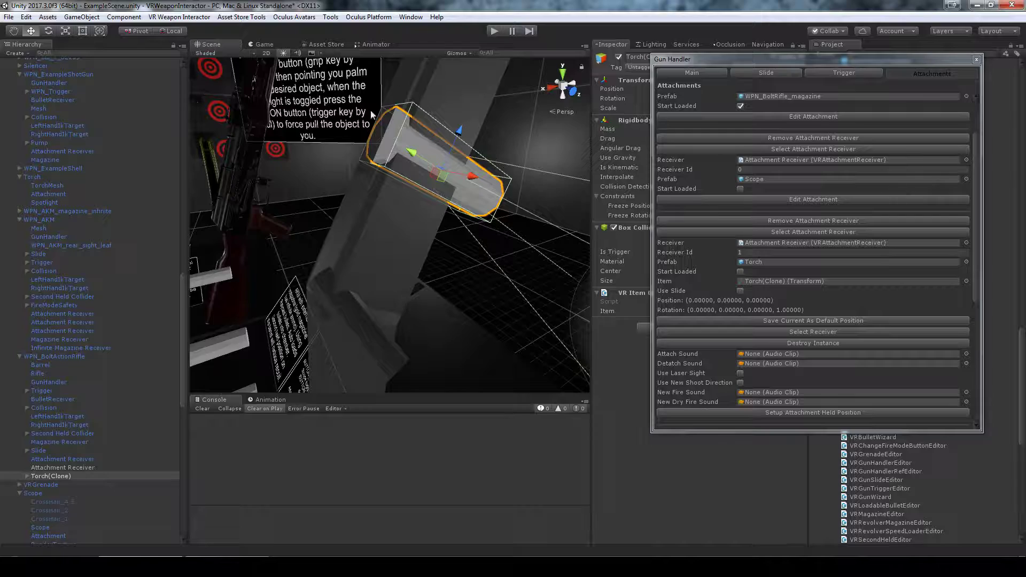
# Rotate the Torch instance to -90 on the X axis so it lines up with the barrel.
pyautogui.scroll(-4, 436, 286)
pyautogui.moveTo(714, 63); pyautogui.dragTo(739, 264)
pyautogui.moveTo(426, 264); pyautogui.dragTo(419, 257, button='right')
pyautogui.press('e')
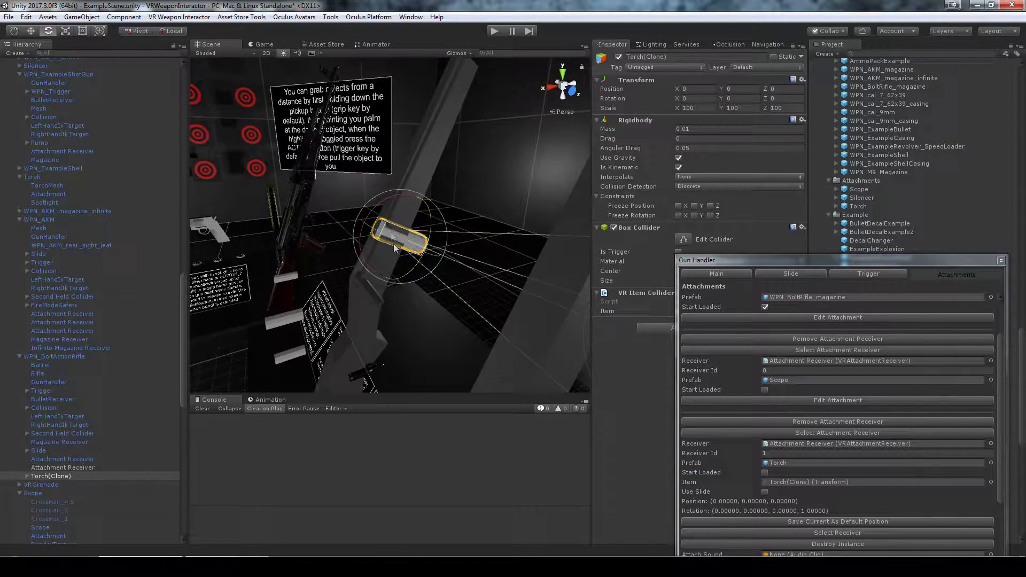
pyautogui.moveTo(386, 204); pyautogui.dragTo(351, 294)
pyautogui.click(694, 98)
pyautogui.write('-90')
pyautogui.press('Return')
# Move the Torch instance along the barrel to about Y -0.0114 and Z 0.3085.
pyautogui.moveTo(473, 268); pyautogui.dragTo(455, 264, button='right')
pyautogui.press('w')
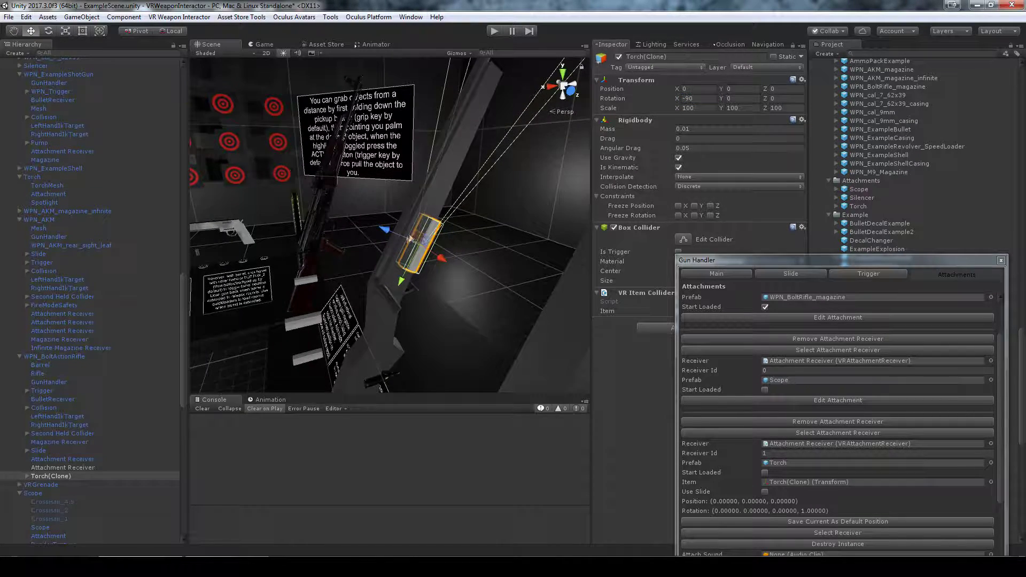
pyautogui.moveTo(420, 242); pyautogui.dragTo(510, 80)
pyautogui.moveTo(510, 80); pyautogui.dragTo(460, 196, button='right')
pyautogui.moveTo(459, 196); pyautogui.dragTo(454, 174)
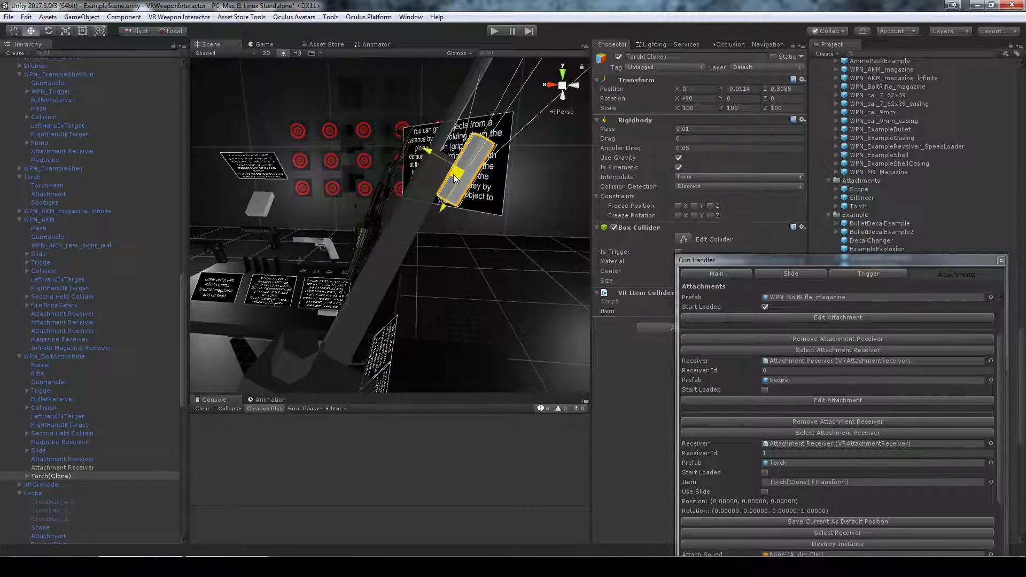
pyautogui.moveTo(453, 174)
pyautogui.mouseDown(button='right')
pyautogui.moveTo(509, 169)
pyautogui.moveTo(409, 251)
pyautogui.mouseUp(button='right')
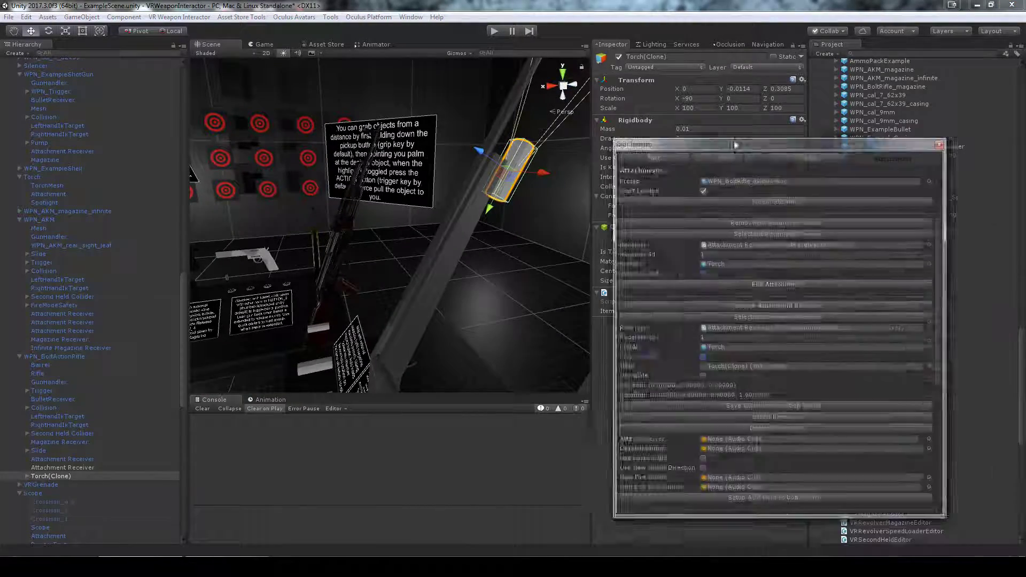
# Save the Torch instance's current placement as the attachment's default position.
pyautogui.scroll(-3, 758, 268)
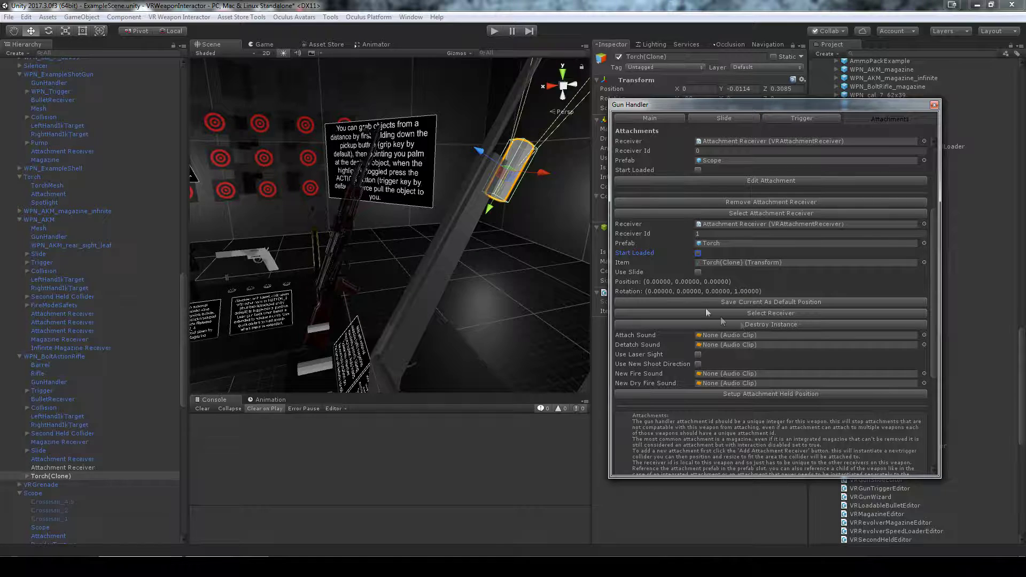
pyautogui.click(776, 303)
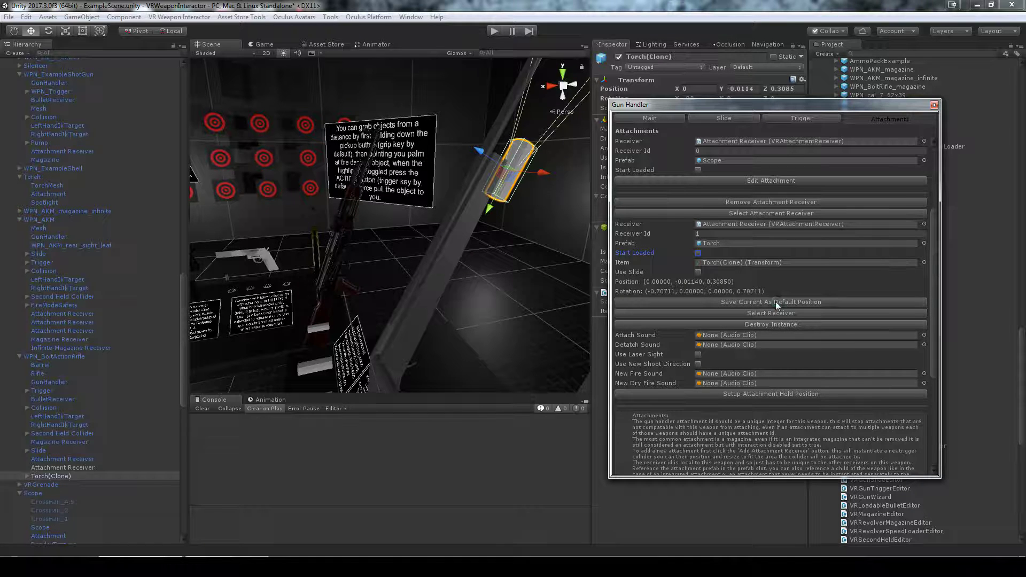
pyautogui.moveTo(693, 103); pyautogui.dragTo(700, 180)
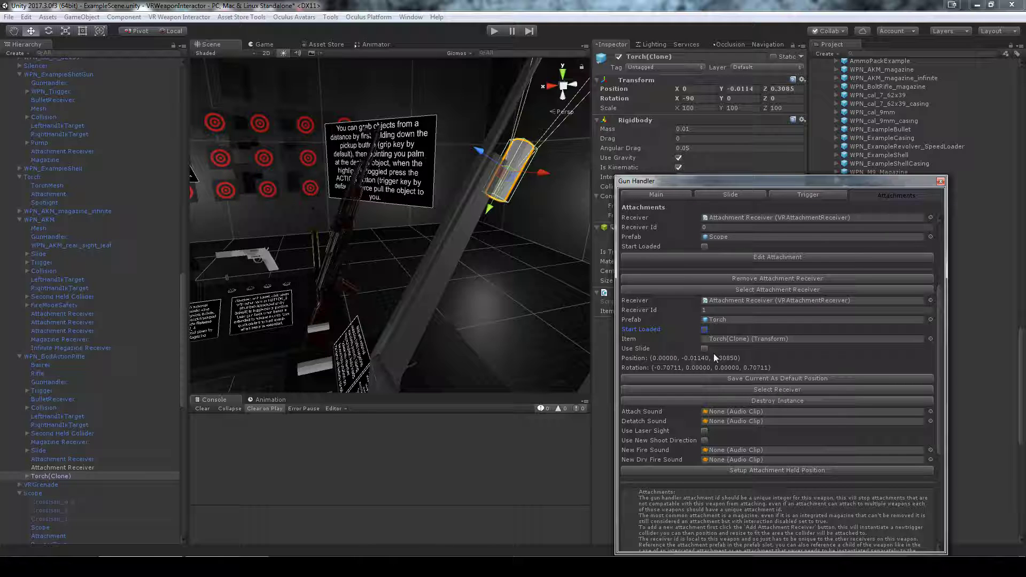
pyautogui.moveTo(739, 186); pyautogui.dragTo(760, 143)
pyautogui.scroll(-3, 757, 351)
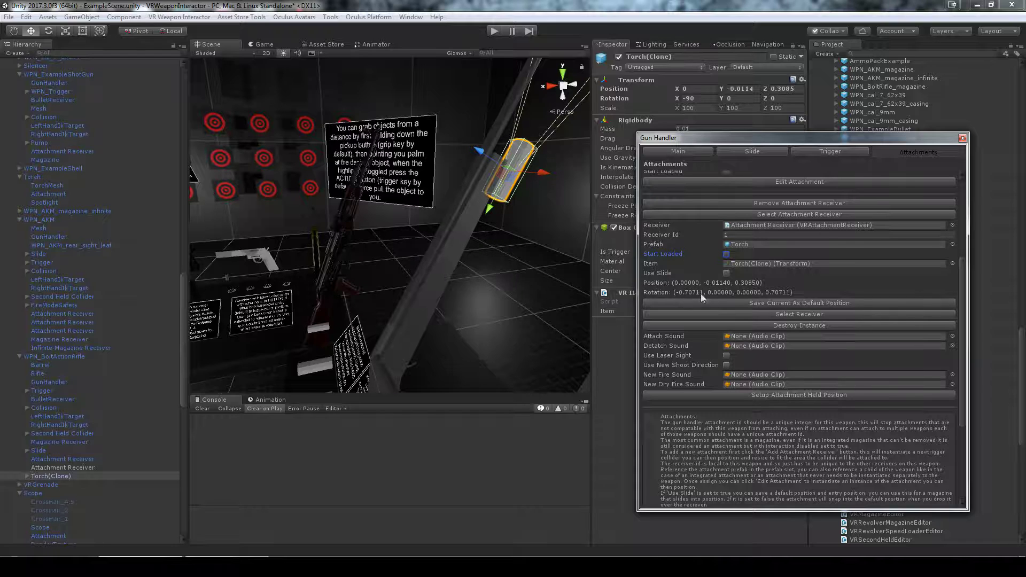
# Expand Torch(Clone) and inspect its Attachment object's VR Attachment settings alongside the receiver's sound, laser and shoot direction options.
pyautogui.click(27, 477)
pyautogui.click(48, 485)
pyautogui.click(56, 493)
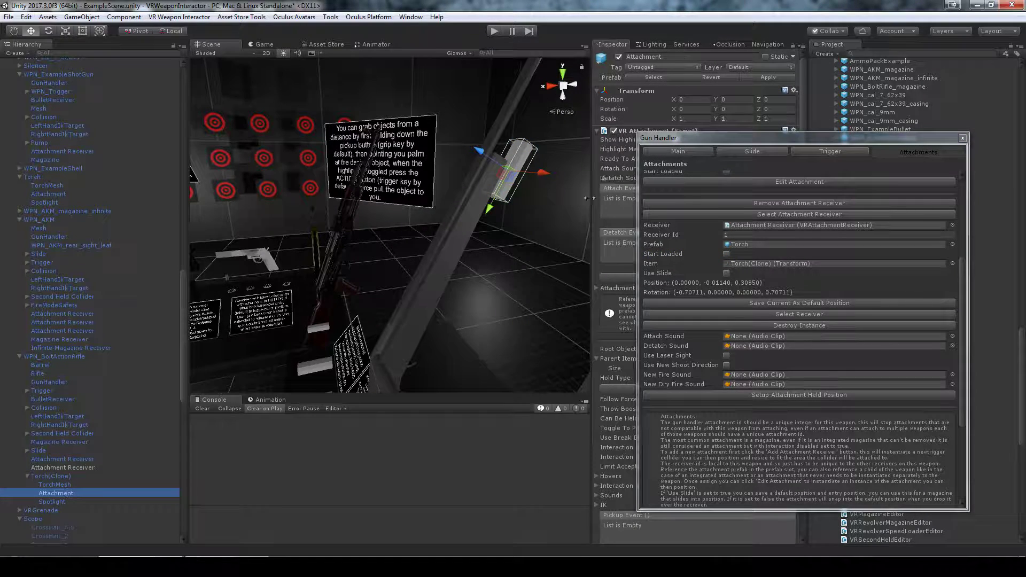
pyautogui.moveTo(672, 138); pyautogui.dragTo(679, 266)
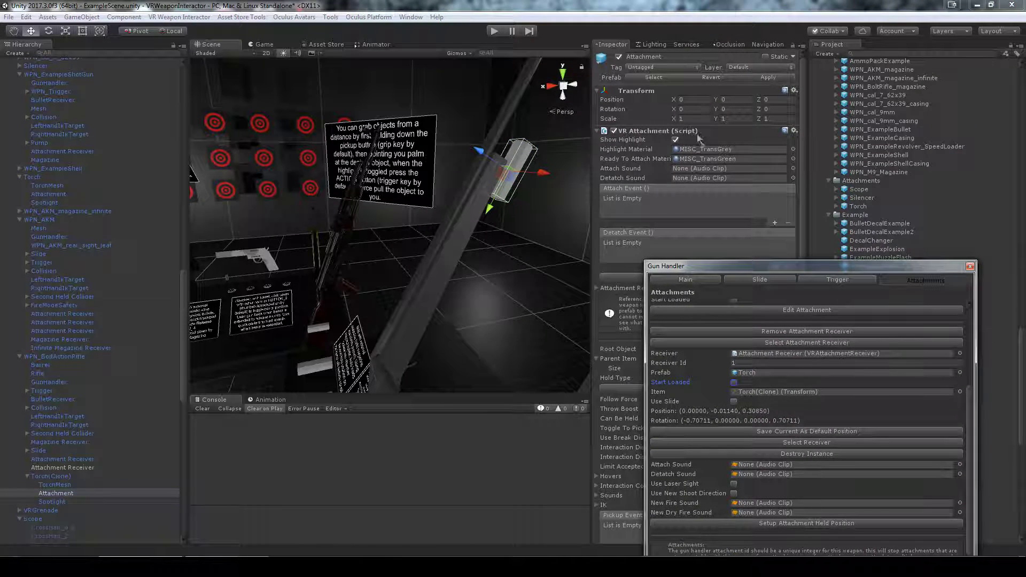
pyautogui.moveTo(710, 273); pyautogui.dragTo(716, 101)
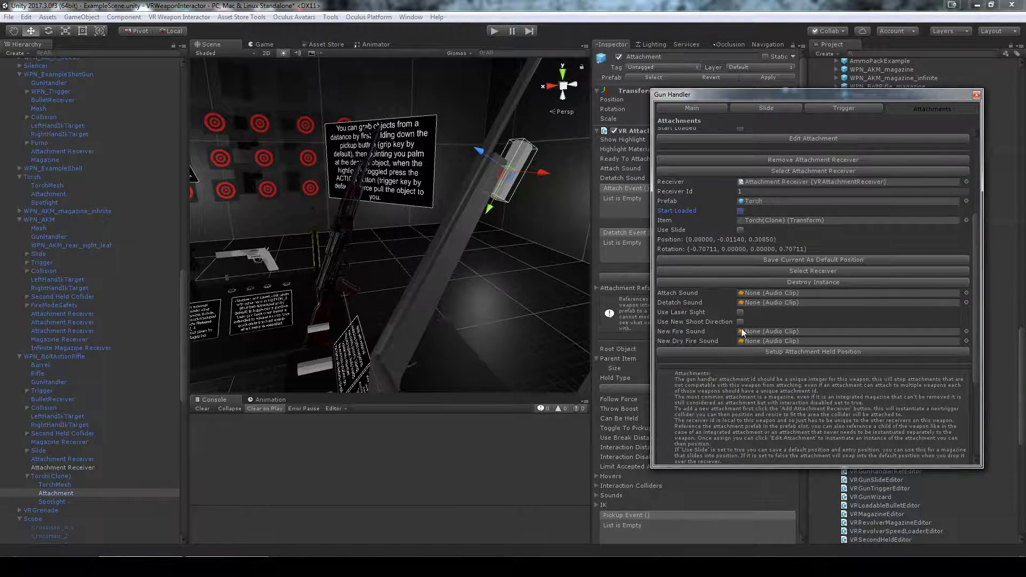
pyautogui.scroll(3, 803, 323)
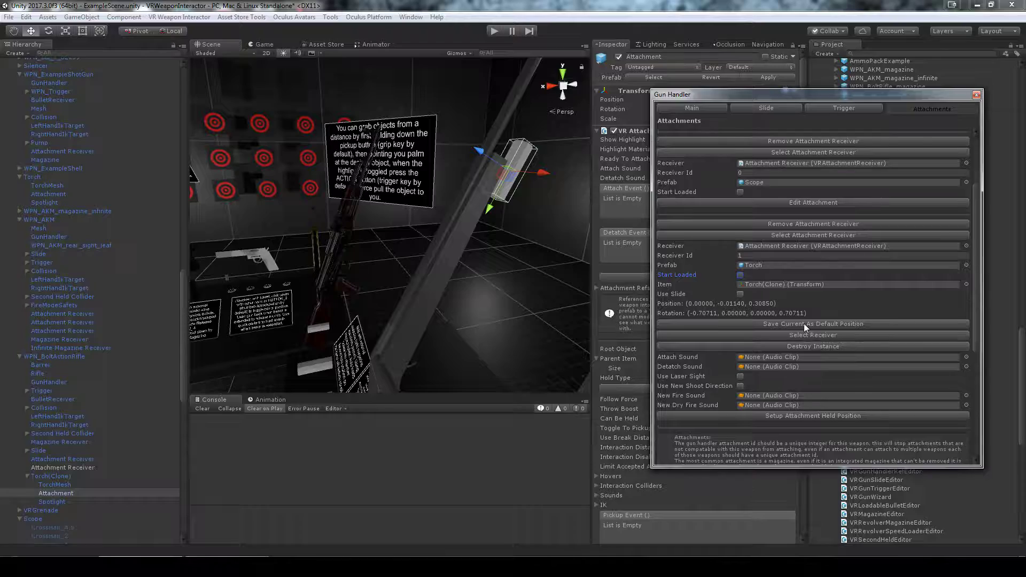
# Close the Gun Handler editor and inspect the Attachment component settings of the Torch on the rifle table.
pyautogui.click(977, 94)
pyautogui.keyDown('alt'); pyautogui.moveTo(533, 182); pyautogui.dragTo(467, 286); pyautogui.keyUp('alt')
pyautogui.press('s')
pyautogui.moveTo(468, 286); pyautogui.dragTo(438, 287, button='right')
pyautogui.press('w')
pyautogui.scroll(-4, 438, 287)
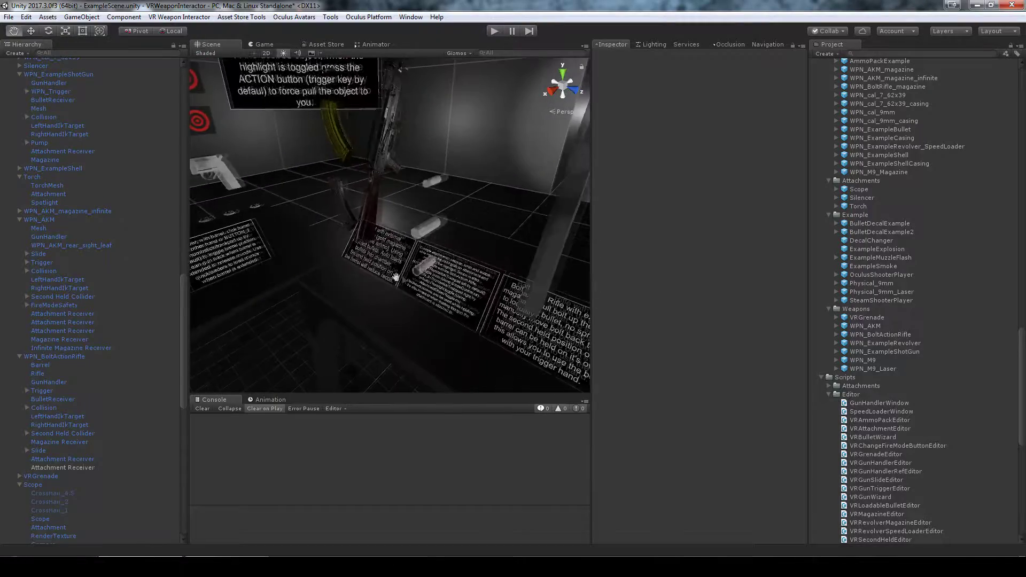
pyautogui.moveTo(438, 288); pyautogui.dragTo(392, 271, button='middle')
pyautogui.click(393, 216)
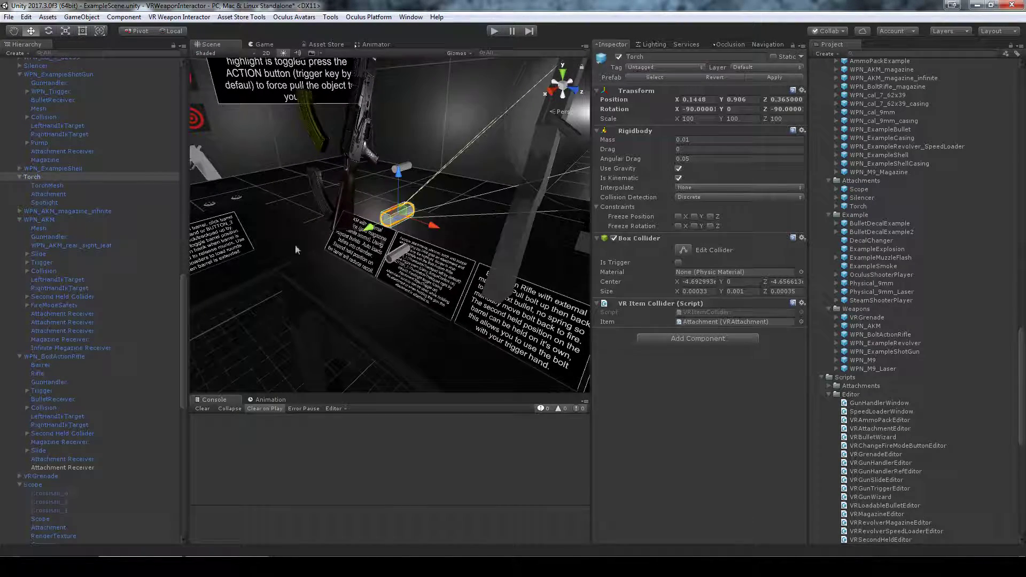
pyautogui.click(53, 194)
pyautogui.scroll(-5, 652, 287)
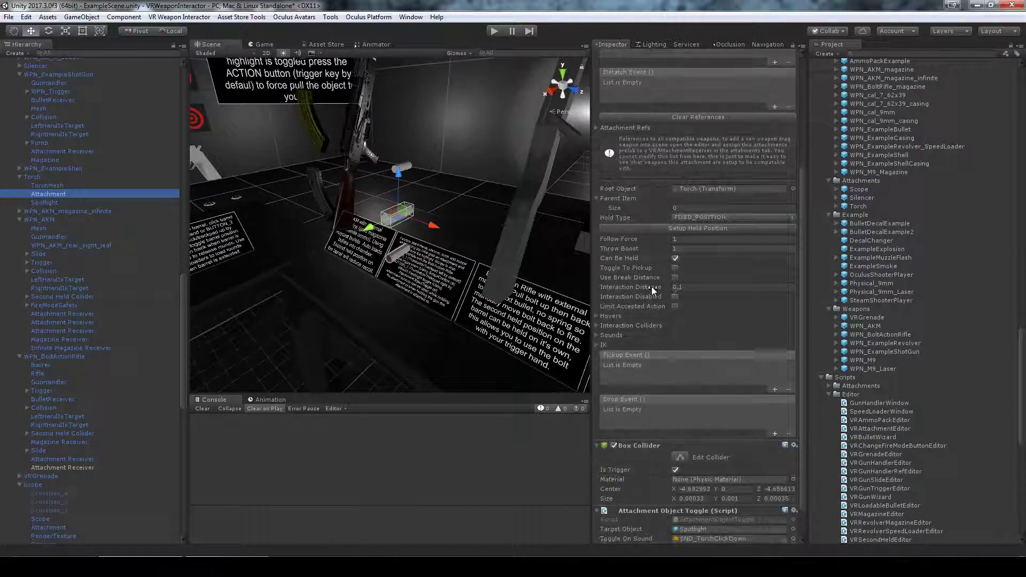
# Expand the Torch attachment's Attachment Refs and examine its compatible weapon entries, including the WPN_BoltActionRifle prefab reference.
pyautogui.click(596, 130)
pyautogui.click(688, 137)
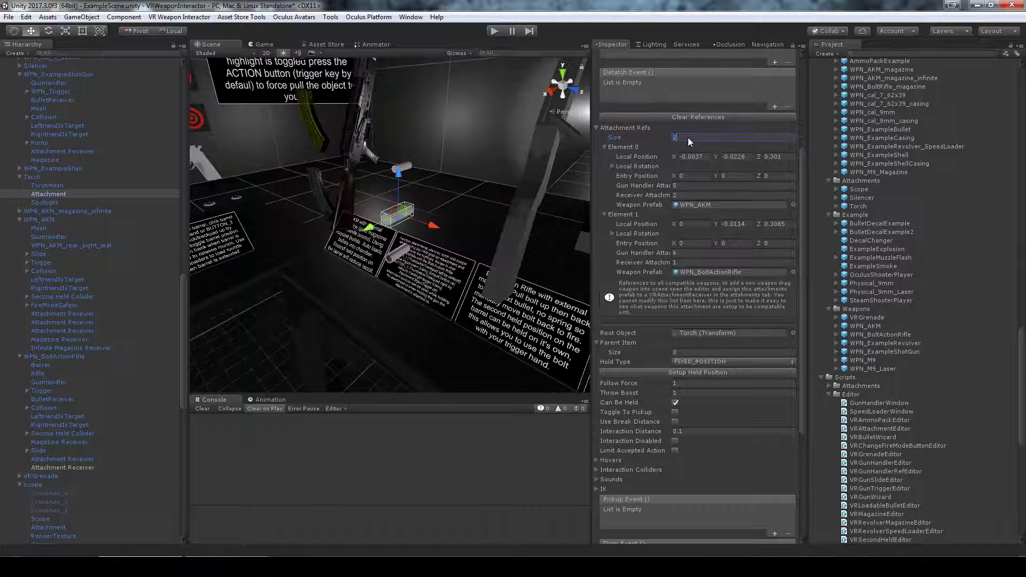
pyautogui.click(715, 273)
pyautogui.moveTo(417, 293); pyautogui.dragTo(380, 342, button='right')
pyautogui.click(380, 342)
# Run the scene to test the Torch attachment in VR, and stop the playback.
pyautogui.click(495, 30)
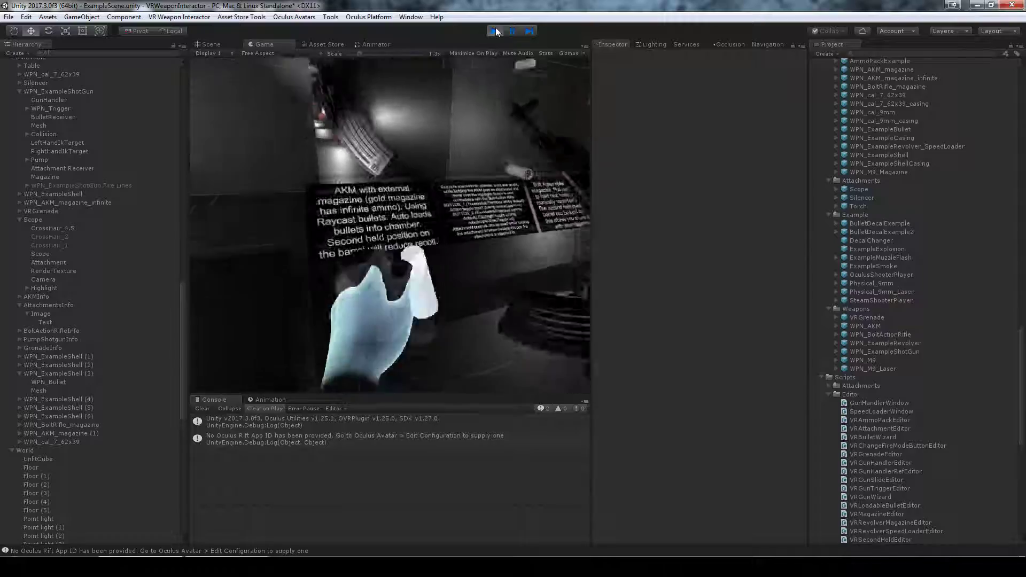
pyautogui.click(495, 31)
pyautogui.scroll(2, 340, 295)
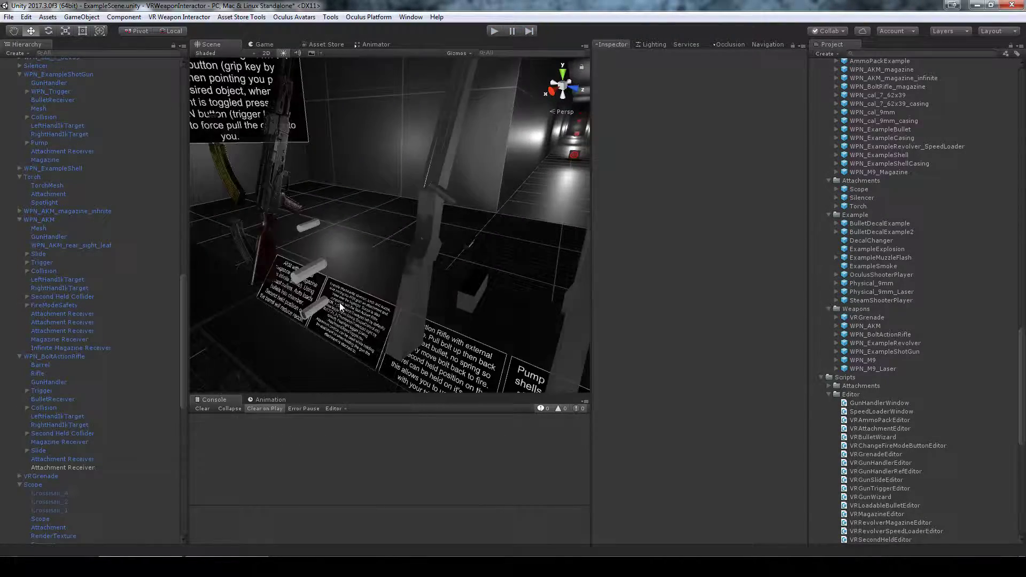
pyautogui.scroll(-6, 293, 198)
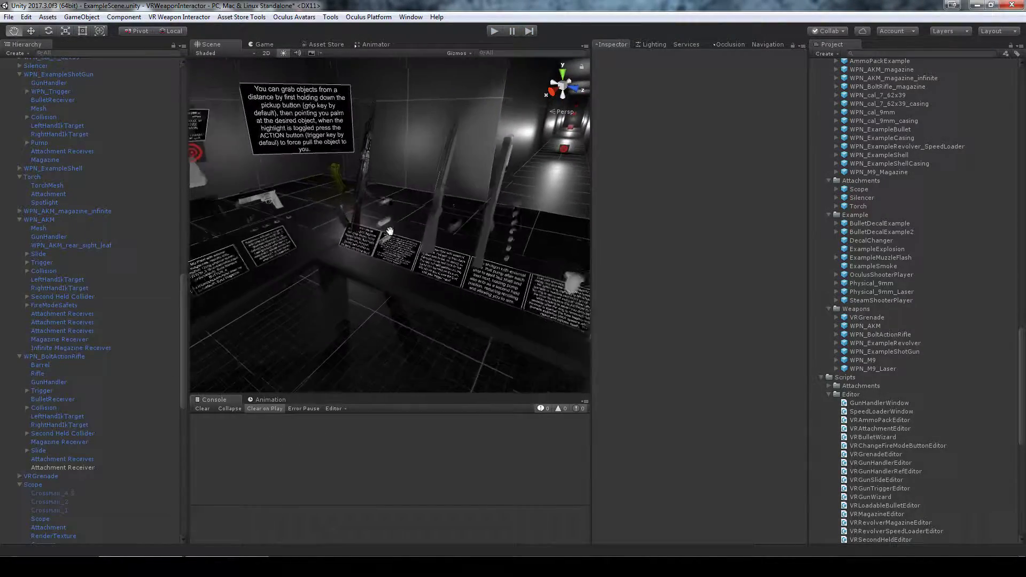
# Select the Torch's Attachment object and examine its Attachment Object Toggle target and sounds.
pyautogui.scroll(6, 386, 229)
pyautogui.click(387, 214)
pyautogui.click(53, 194)
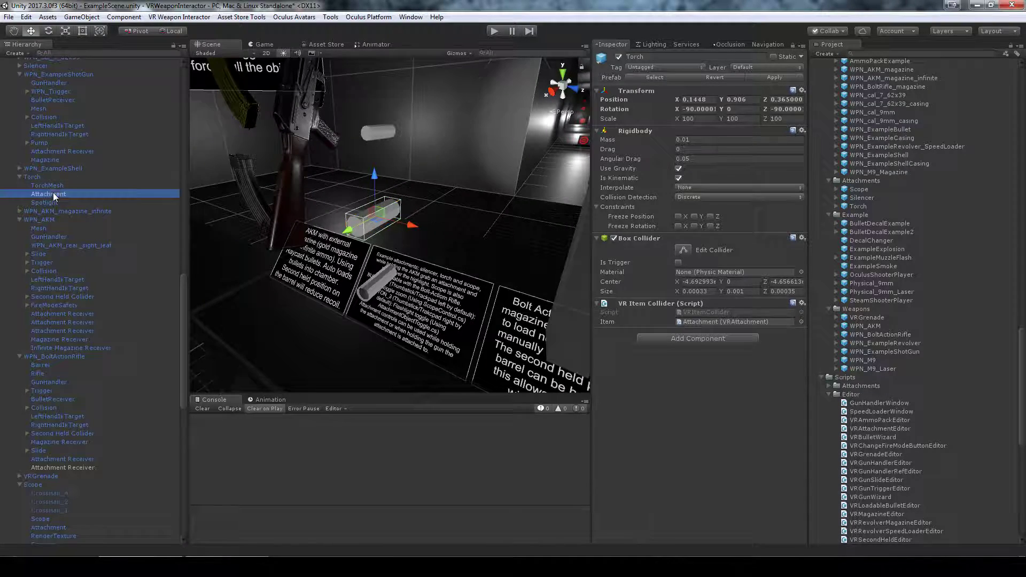
pyautogui.scroll(-10, 673, 438)
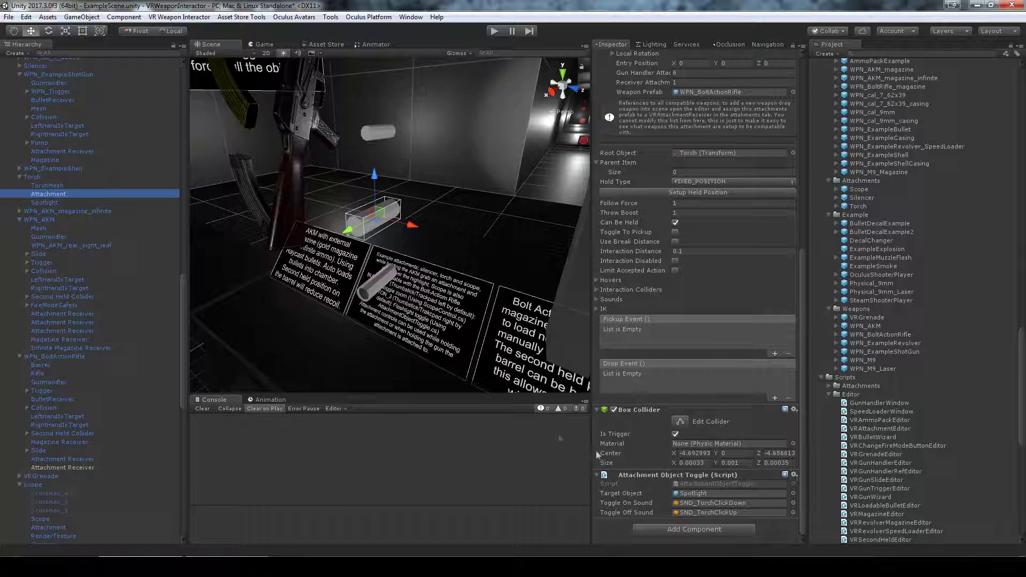
pyautogui.scroll(10, 22, 169)
# Collapse Targets, expand OculusShooterPlayer's LocalAvatar, and examine the thumbstick actions in hand_left's VR Input settings.
pyautogui.scroll(7, 26, 176)
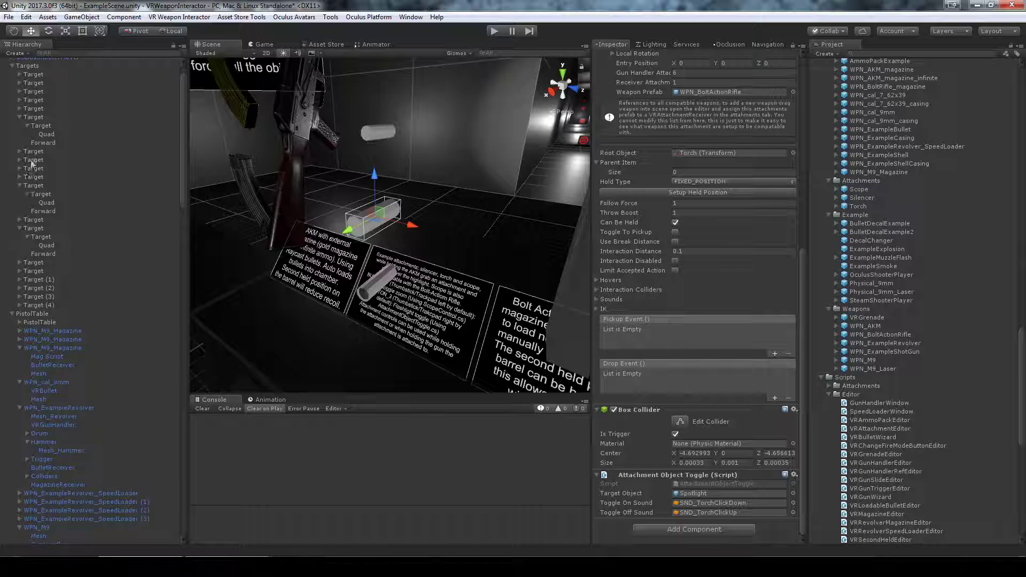
pyautogui.click(11, 88)
pyautogui.click(11, 80)
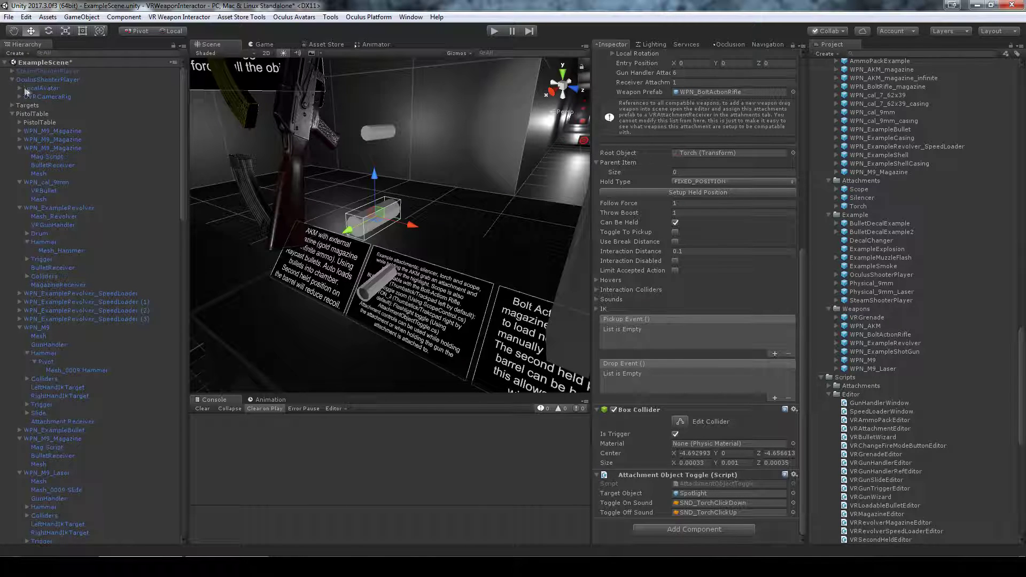
pyautogui.click(17, 89)
pyautogui.click(41, 114)
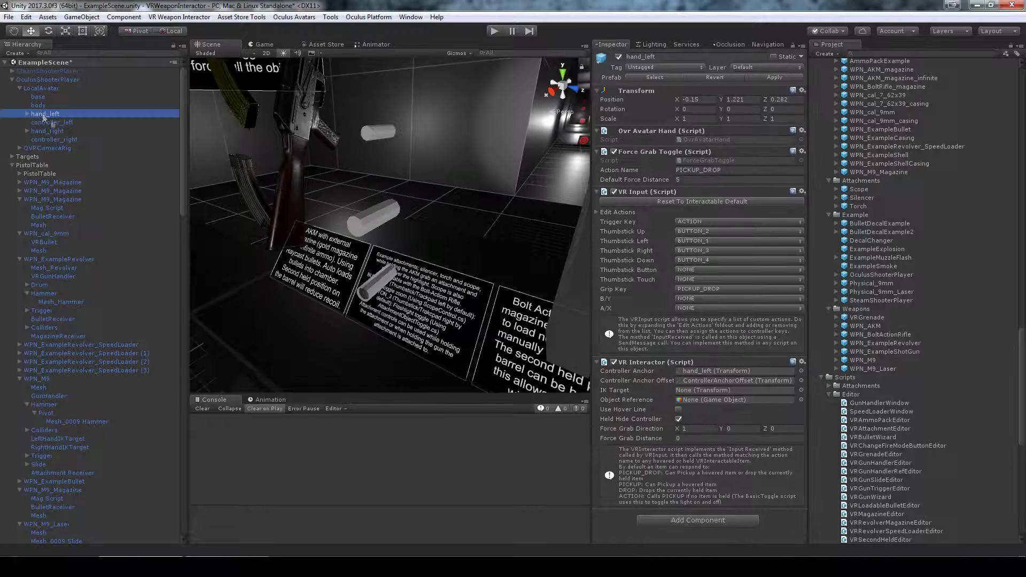
pyautogui.click(650, 233)
pyautogui.click(649, 240)
pyautogui.click(650, 251)
pyautogui.click(650, 260)
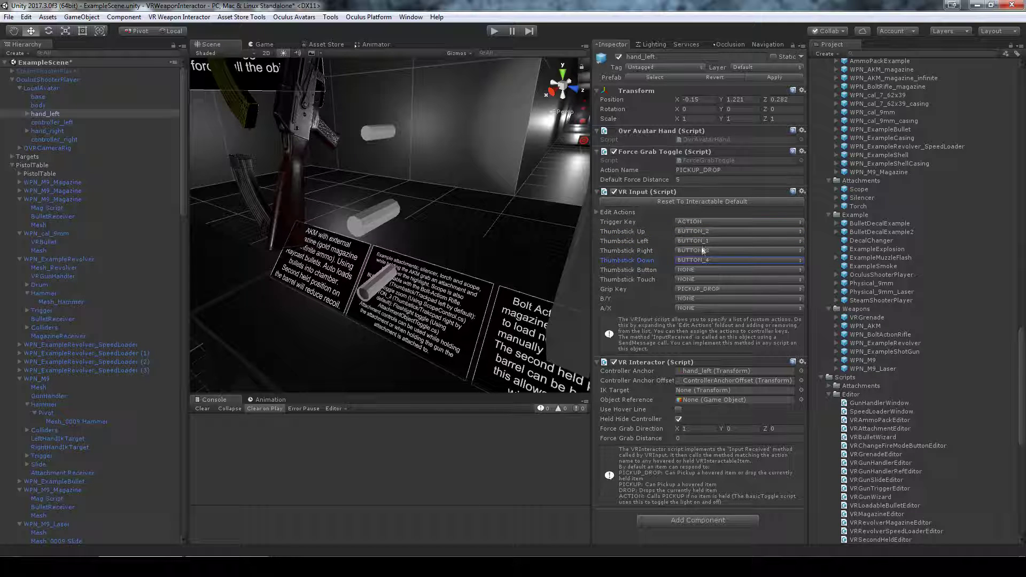
# Read the attachments info board and examine the Edit Actions list in hand_left's VR Input settings.
pyautogui.moveTo(340, 289); pyautogui.dragTo(310, 225, button='right')
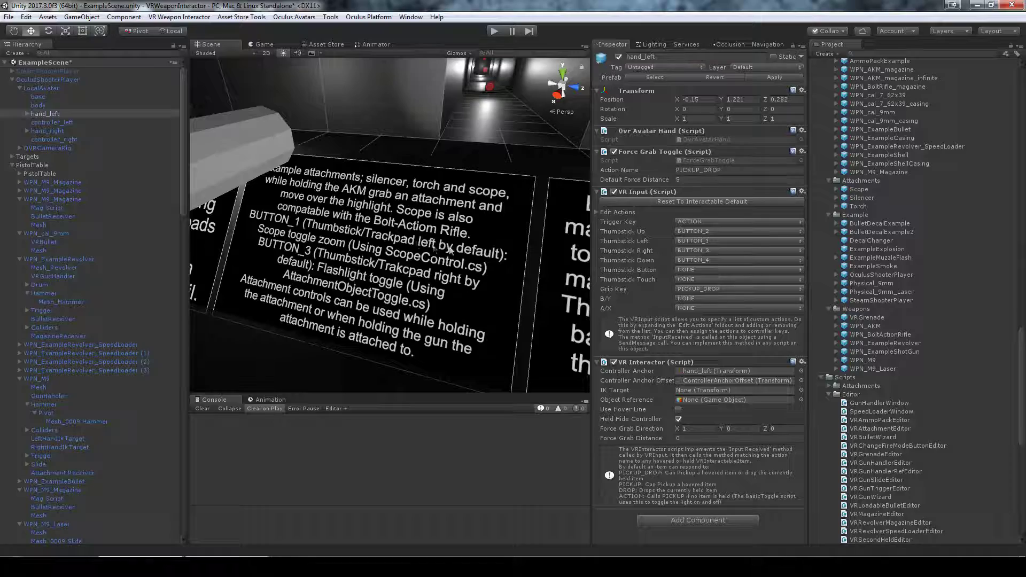
pyautogui.moveTo(441, 289); pyautogui.dragTo(400, 281, button='right')
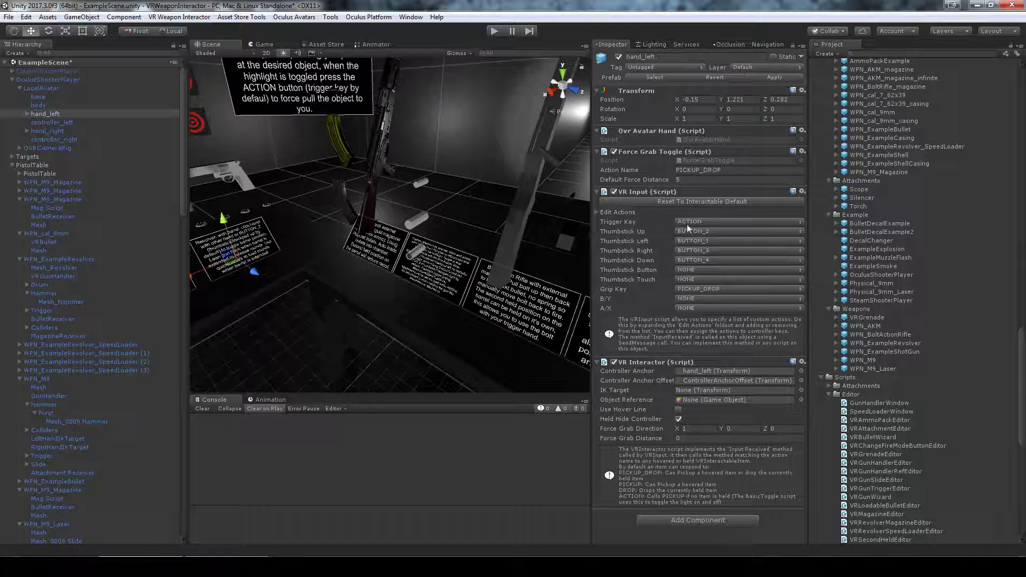
pyautogui.click(598, 213)
pyautogui.click(639, 254)
pyautogui.click(597, 213)
pyautogui.moveTo(380, 273); pyautogui.dragTo(374, 250, button='middle')
pyautogui.scroll(-3, 385, 289)
pyautogui.scroll(2, 386, 292)
pyautogui.click(382, 331)
pyautogui.moveTo(361, 299); pyautogui.dragTo(455, 306, button='middle')
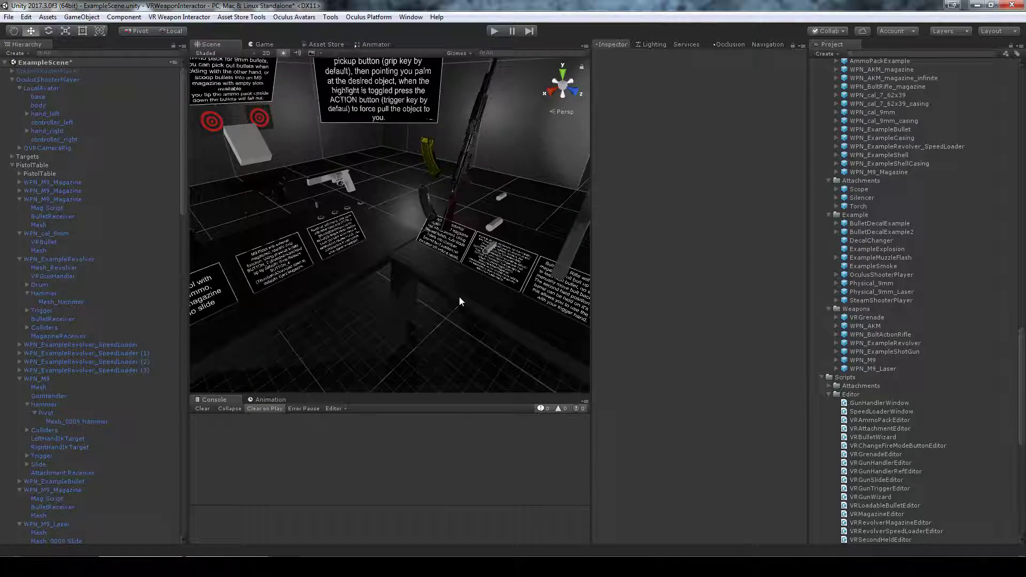
pyautogui.moveTo(460, 302); pyautogui.dragTo(413, 309, button='middle')
pyautogui.scroll(-5, 394, 334)
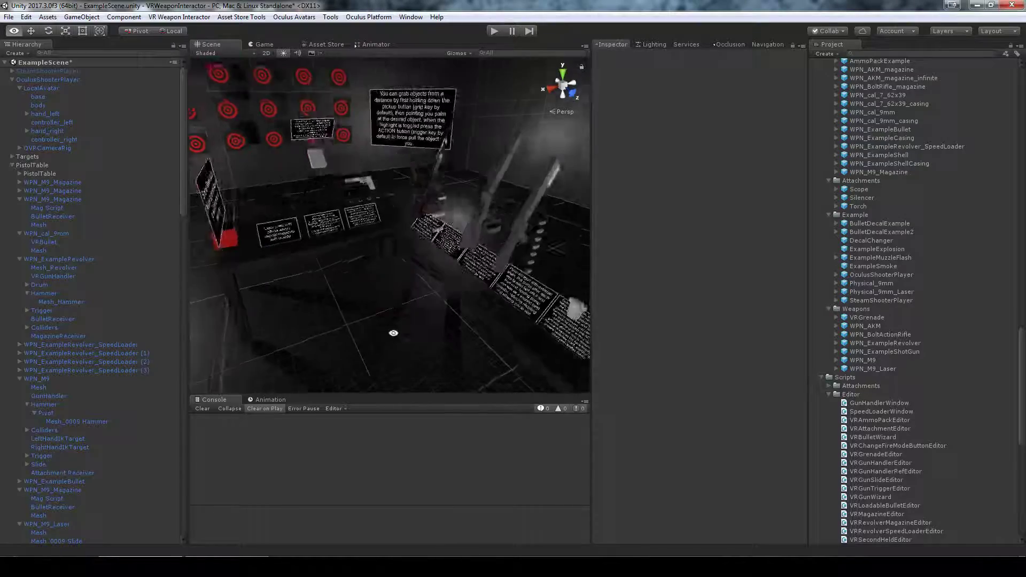
pyautogui.scroll(5, 392, 270)
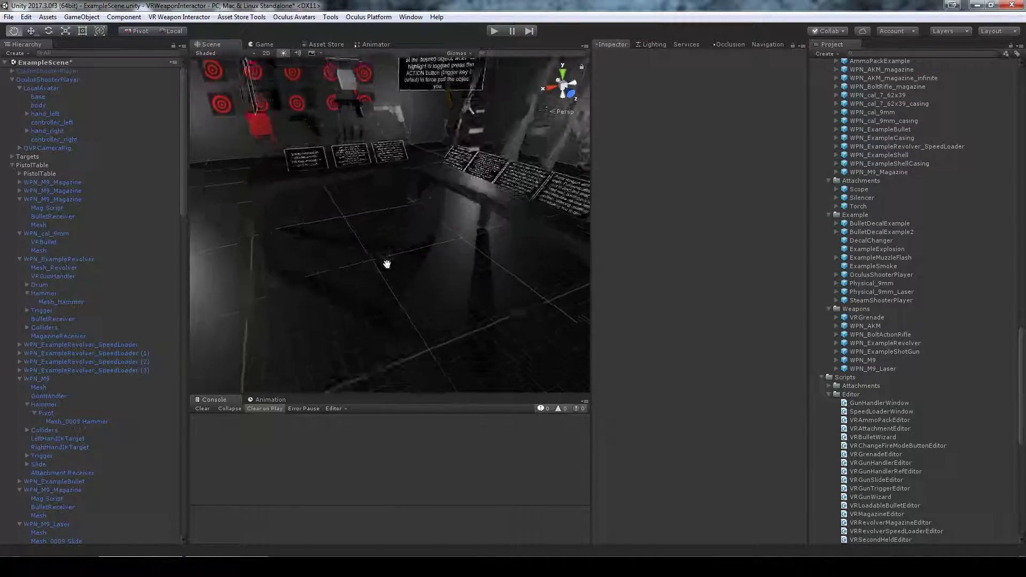
# Collapse the PistolTable, OculusShooterPlayer, RifleTable and World groups in the scene hierarchy.
pyautogui.click(12, 165)
pyautogui.click(12, 80)
pyautogui.click(12, 105)
pyautogui.click(11, 114)
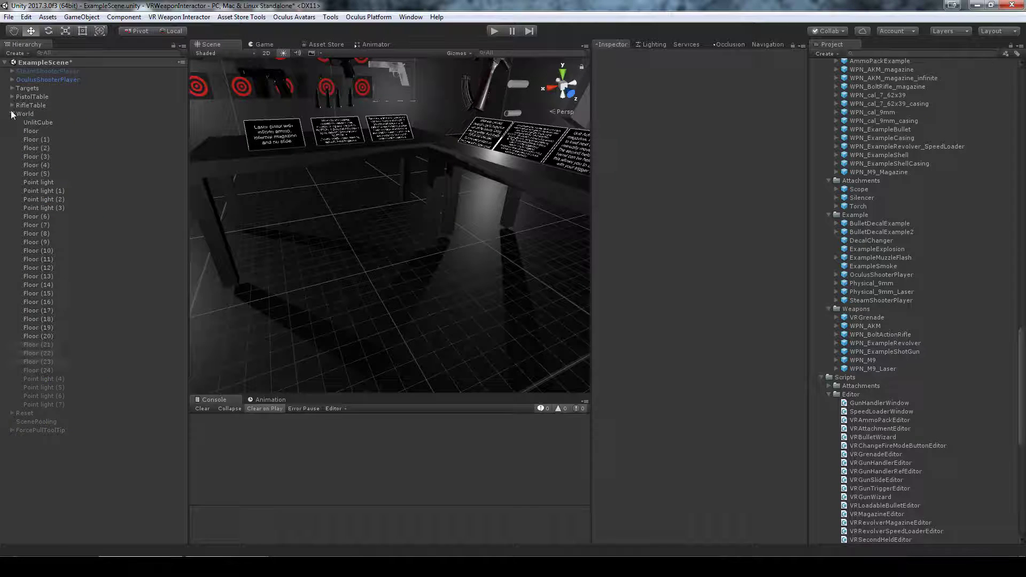
pyautogui.scroll(-2, 488, 293)
pyautogui.click(370, 309)
pyautogui.click(461, 338)
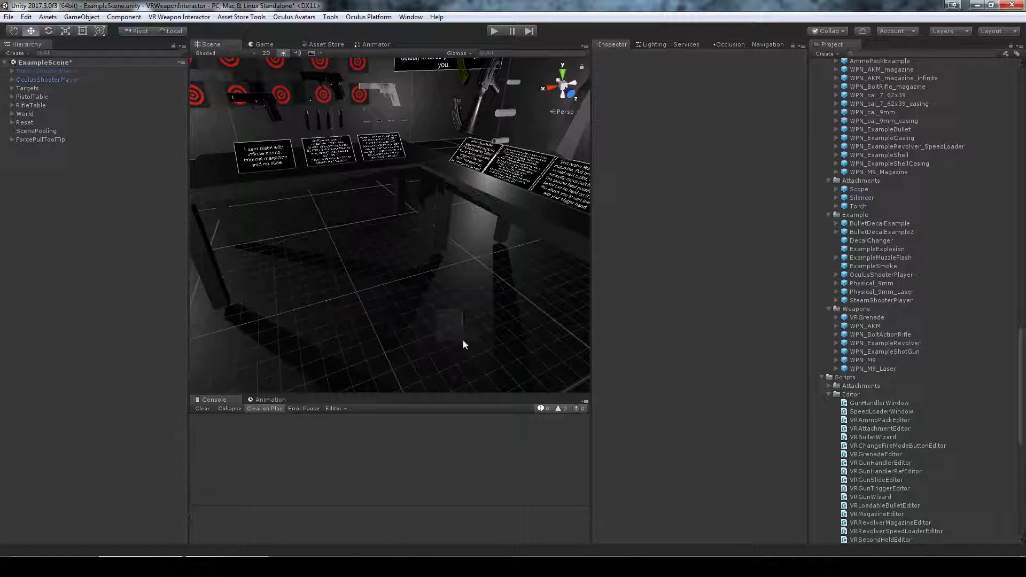
# Select the Mesh of the M9 pistol on the pistol table and locate its source mesh in the project.
pyautogui.scroll(5, 921, 319)
pyautogui.scroll(6, 922, 319)
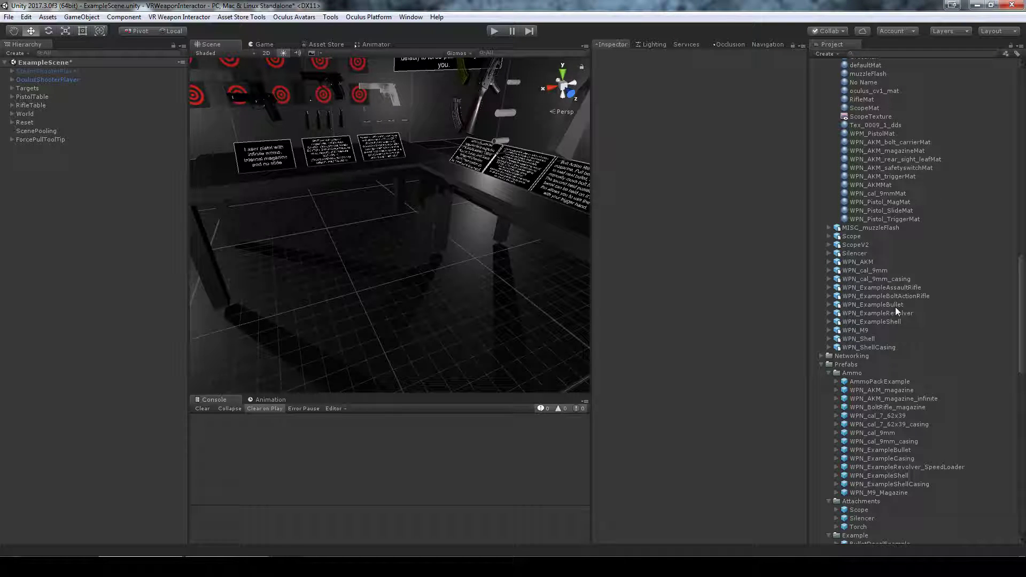
pyautogui.moveTo(406, 214); pyautogui.dragTo(342, 118, button='right')
pyautogui.click(319, 91)
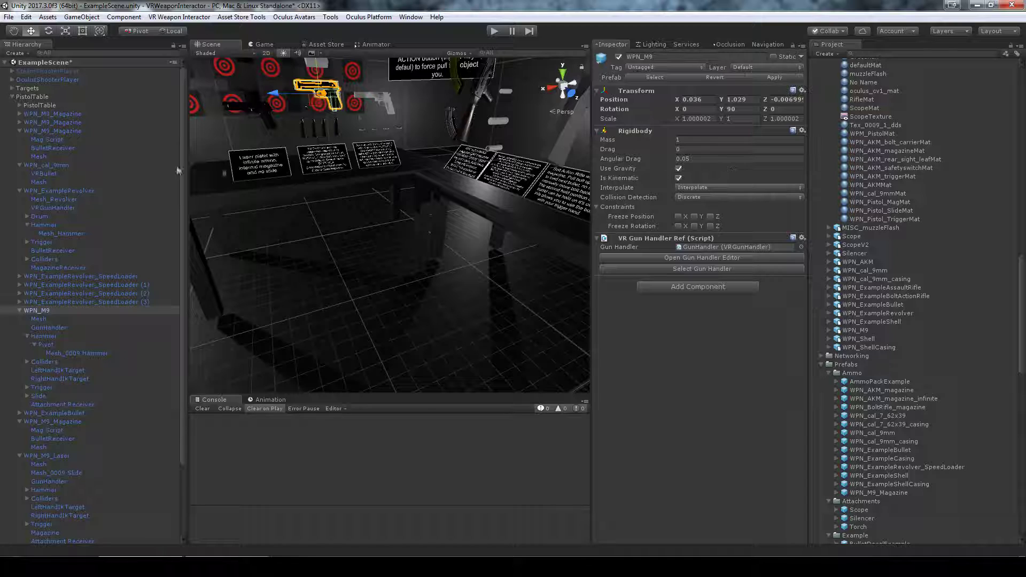
pyautogui.click(43, 319)
pyautogui.click(705, 140)
# Place the WPN_M9 model in the scene at about X -0.11, Y 1.178, Z 0.469 and frame it.
pyautogui.moveTo(855, 330); pyautogui.dragTo(401, 201)
pyautogui.press('f')
pyautogui.keyDown('alt'); pyautogui.moveTo(284, 246); pyautogui.dragTo(386, 303); pyautogui.keyUp('alt')
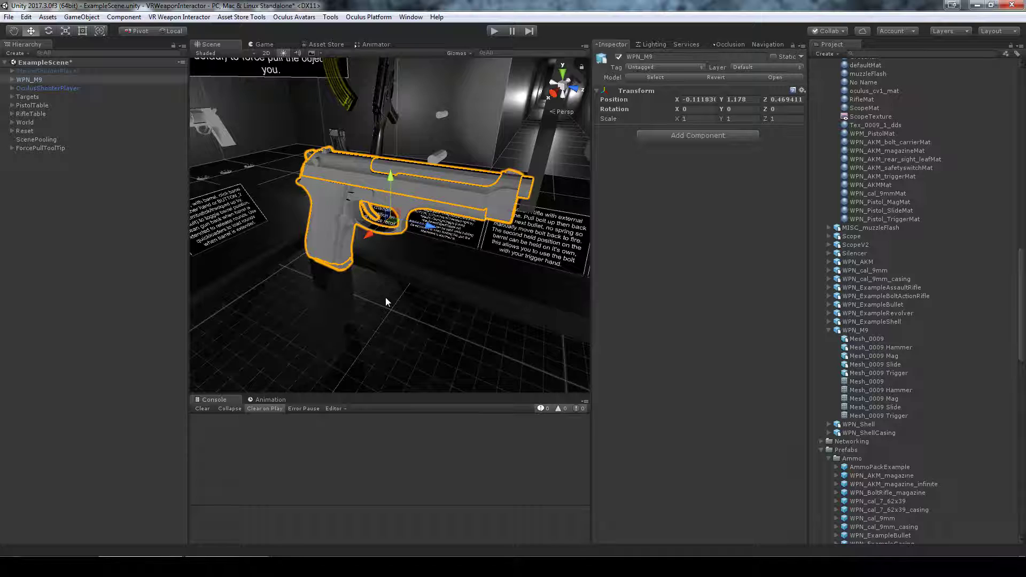
# Expand the new WPN_M9 and examine its body, hammer, mag, slide and trigger meshes one by one.
pyautogui.click(12, 80)
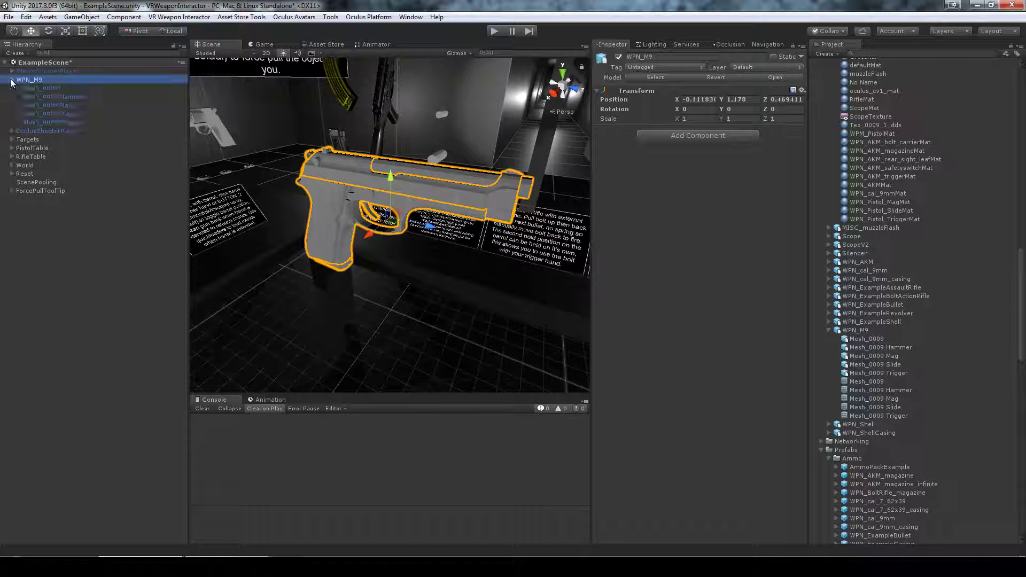
pyautogui.click(60, 87)
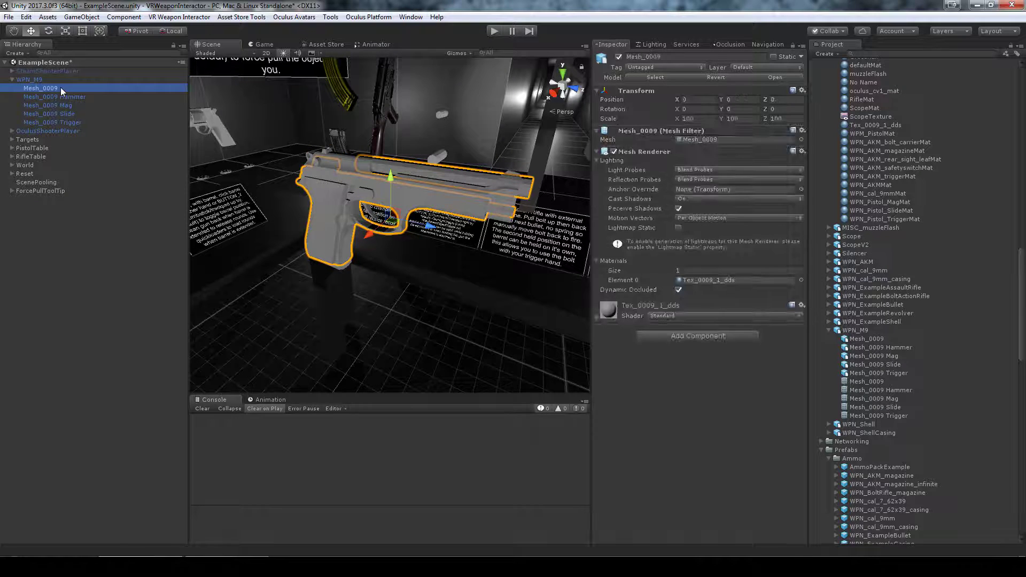
pyautogui.press('Down')
pyautogui.press('Down')
pyautogui.press('Down')
pyautogui.press('Down')
pyautogui.press('Up')
pyautogui.press('Up')
pyautogui.press('Up')
pyautogui.click(51, 81)
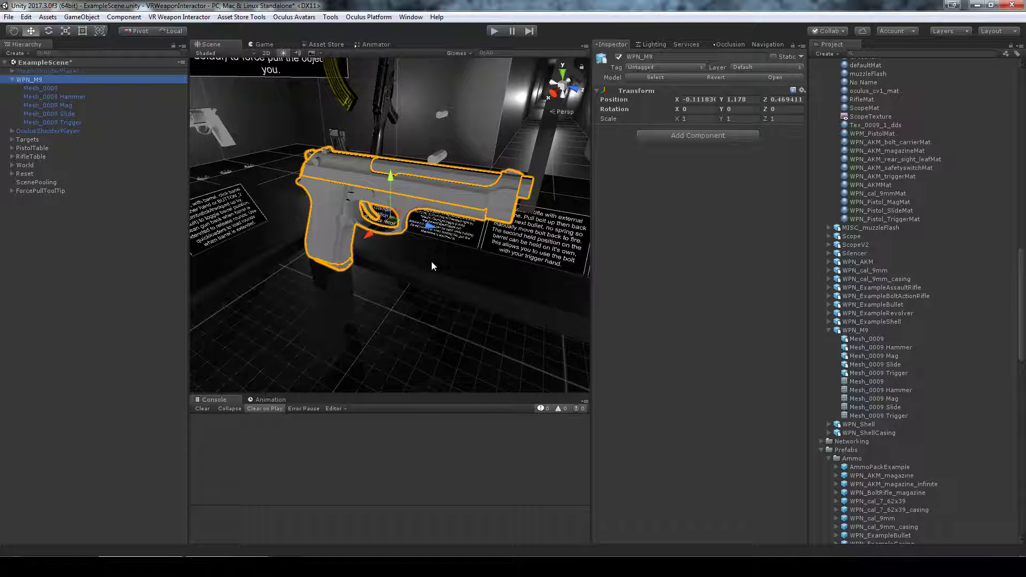
# Open VR Weapon Interactor's Weapon Wizard and move its window clear of the pistol.
pyautogui.scroll(-3, 403, 254)
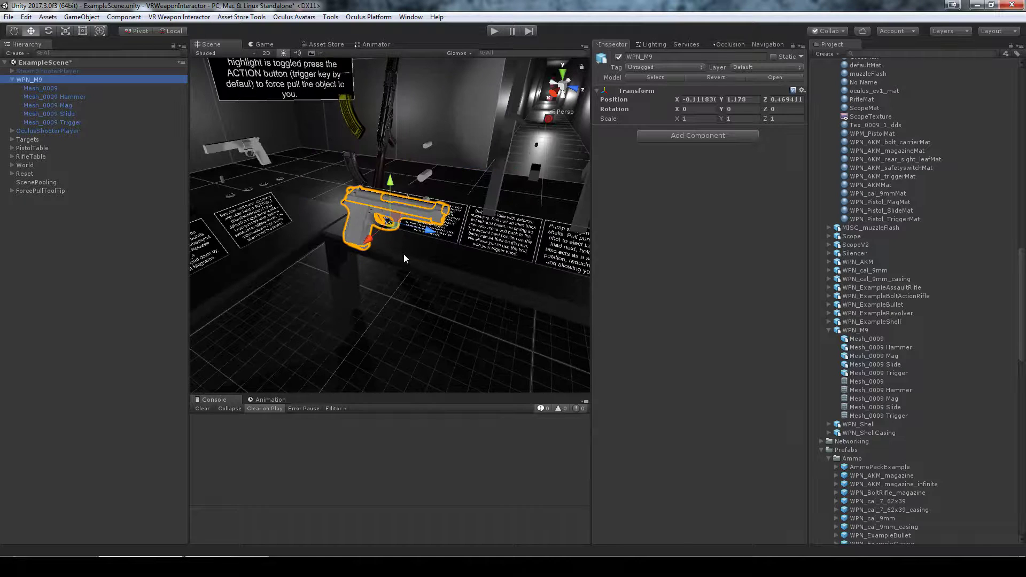
pyautogui.click(175, 18)
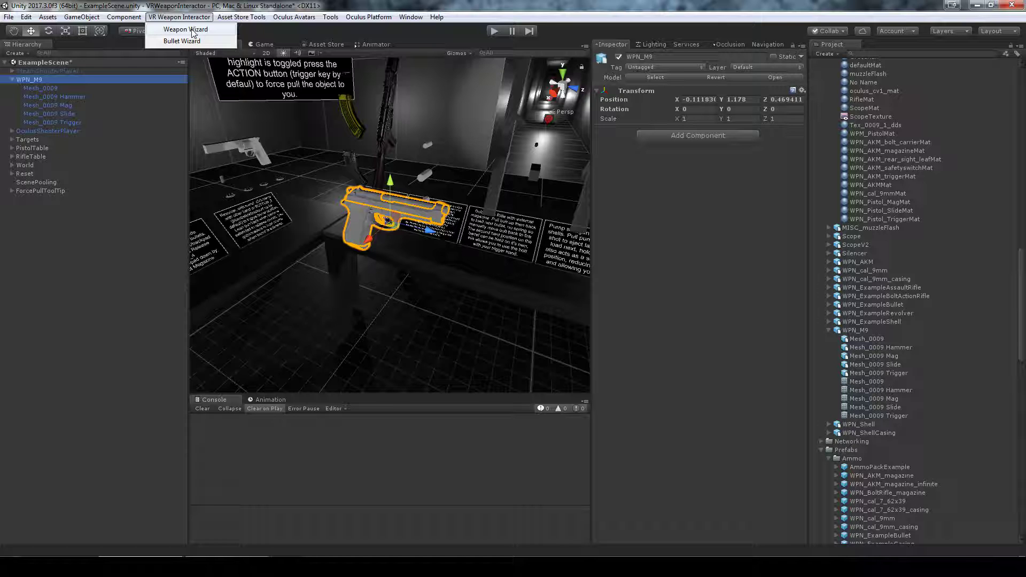
pyautogui.click(193, 30)
pyautogui.moveTo(270, 101); pyautogui.dragTo(639, 175)
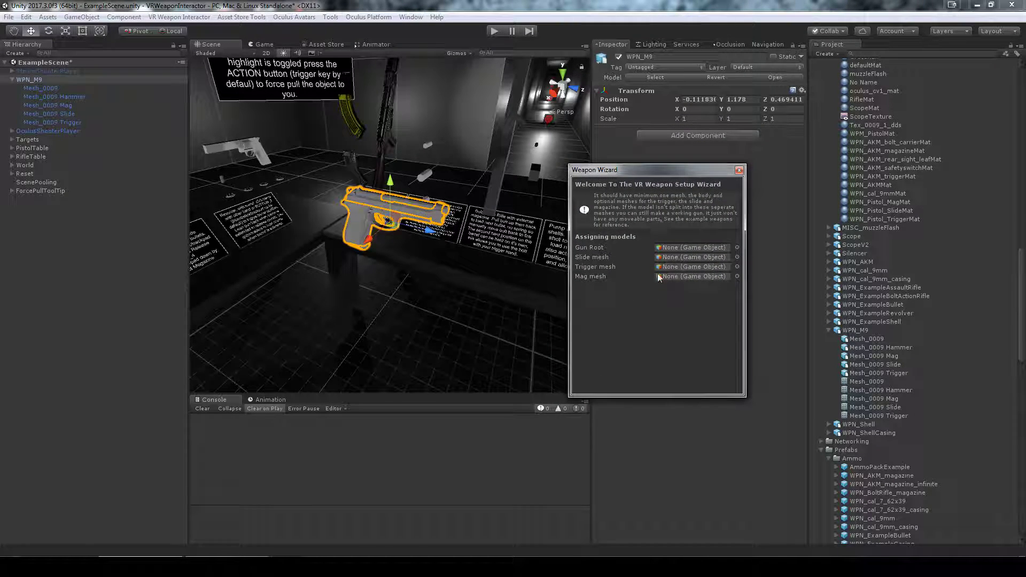
# Assign WPN_M9 as the gun root and its Slide, Trigger and Mag meshes to their matching wizard fields.
pyautogui.moveTo(30, 80); pyautogui.dragTo(682, 247)
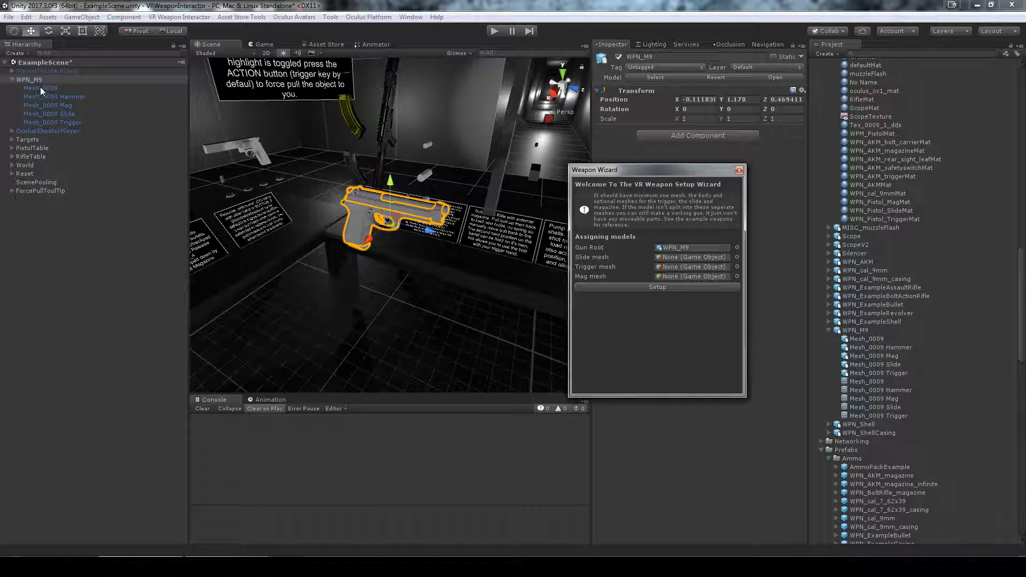
pyautogui.moveTo(59, 113); pyautogui.dragTo(662, 260)
pyautogui.moveTo(59, 122); pyautogui.dragTo(679, 267)
pyautogui.moveTo(48, 105); pyautogui.dragTo(691, 277)
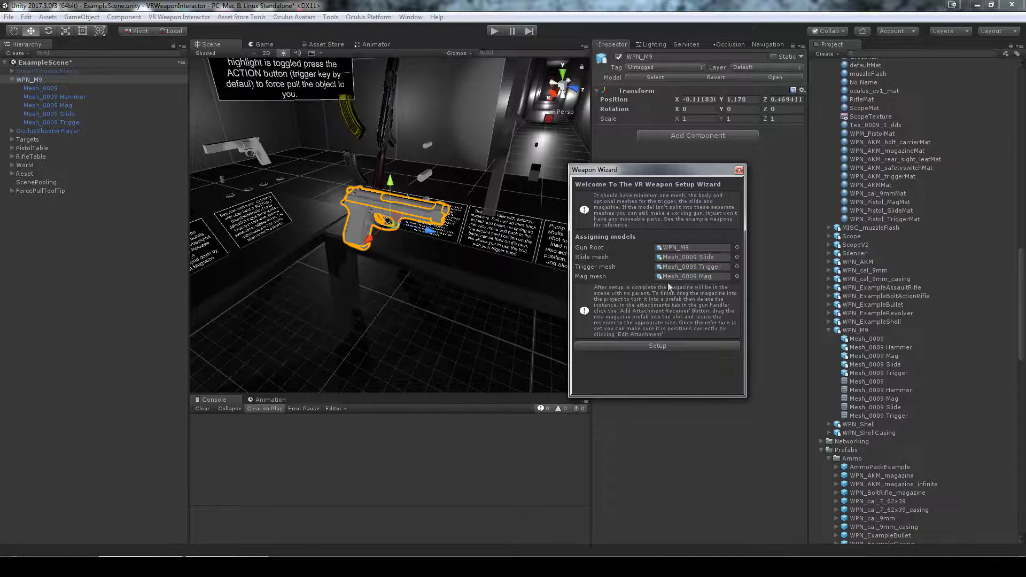
# Clear the gun root and mesh assignments in the Weapon Wizard.
pyautogui.click(693, 255)
pyautogui.click(694, 277)
pyautogui.click(683, 250)
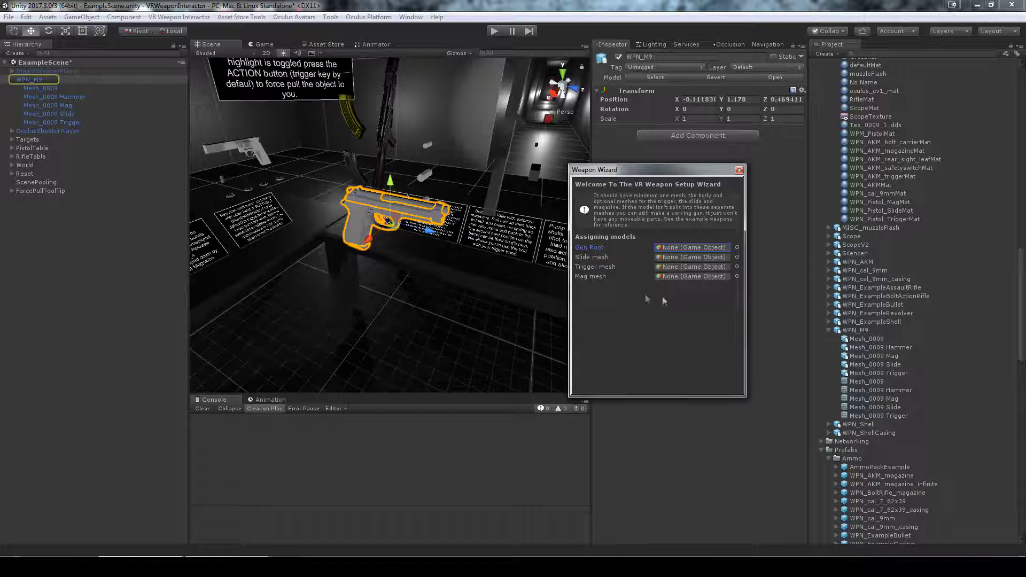
# Set WPN_M9 as gun root, Mesh_0009 Slide as slide mesh, Mesh_0009 Trigger as trigger mesh and Mesh_0009 Mag as mag mesh.
pyautogui.moveTo(30, 79); pyautogui.dragTo(667, 248)
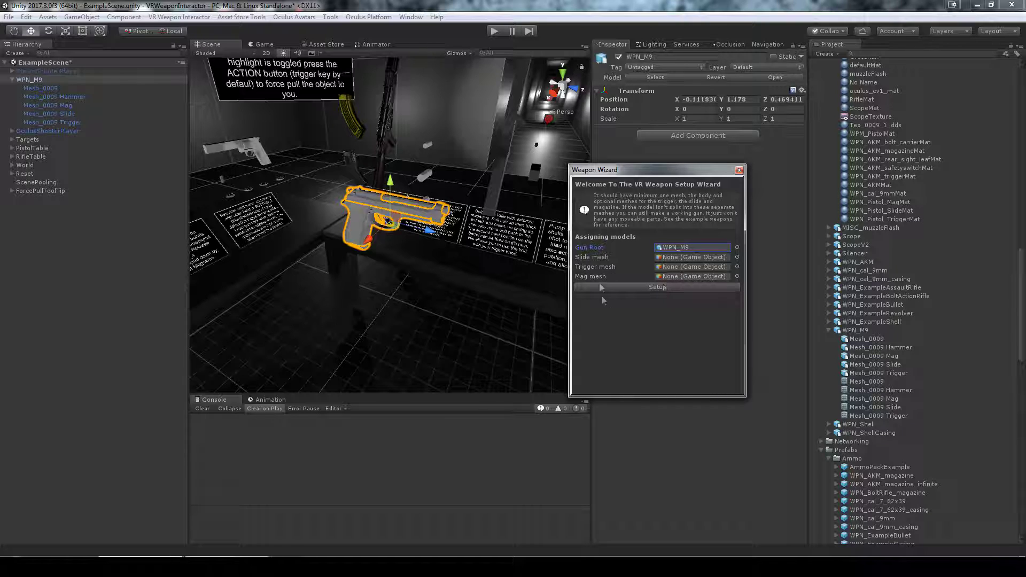
pyautogui.moveTo(556, 214); pyautogui.dragTo(296, 207, button='right')
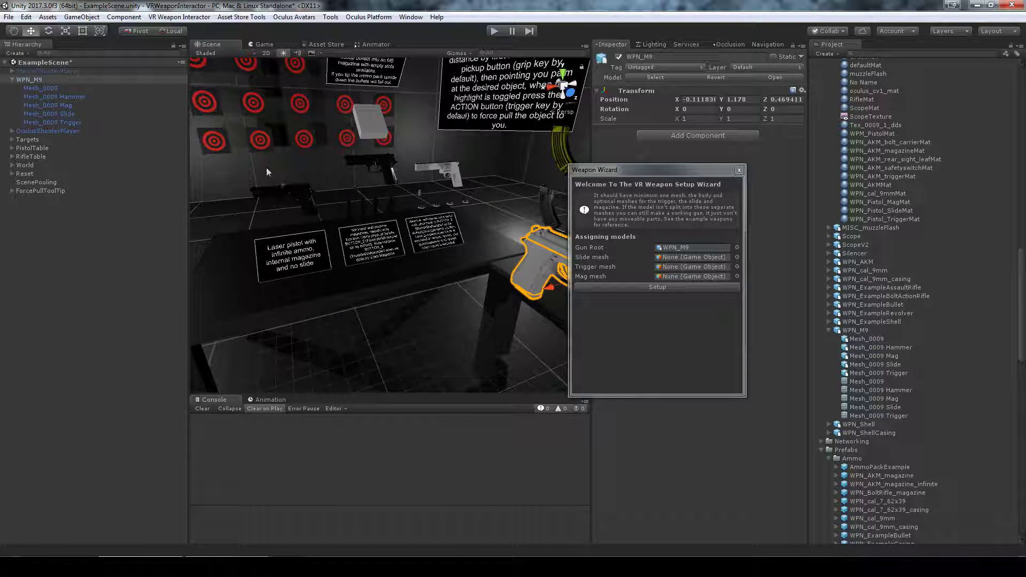
pyautogui.moveTo(357, 238); pyautogui.dragTo(427, 249, button='right')
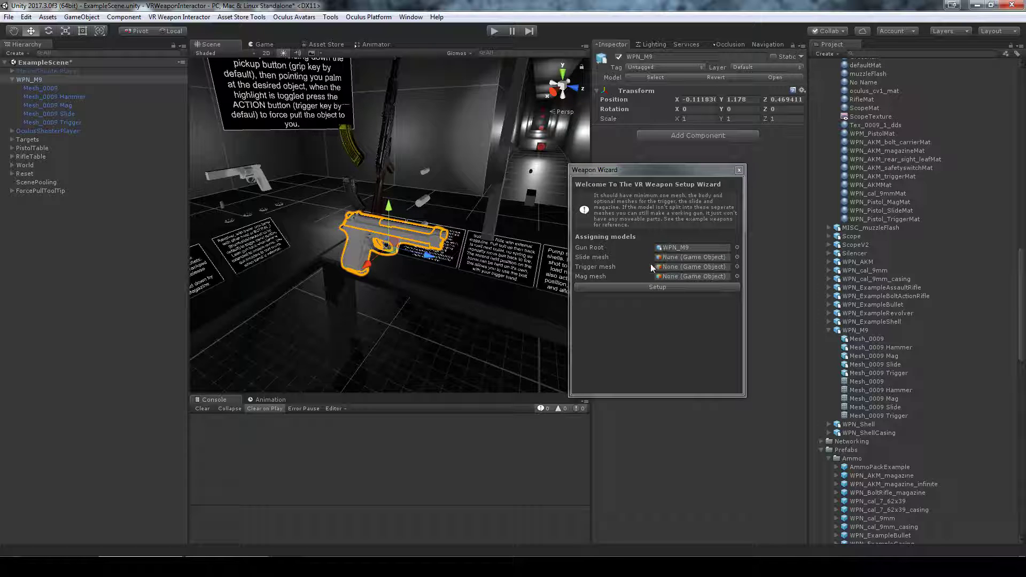
pyautogui.moveTo(458, 260); pyautogui.dragTo(448, 255, button='right')
pyautogui.moveTo(63, 114); pyautogui.dragTo(692, 257)
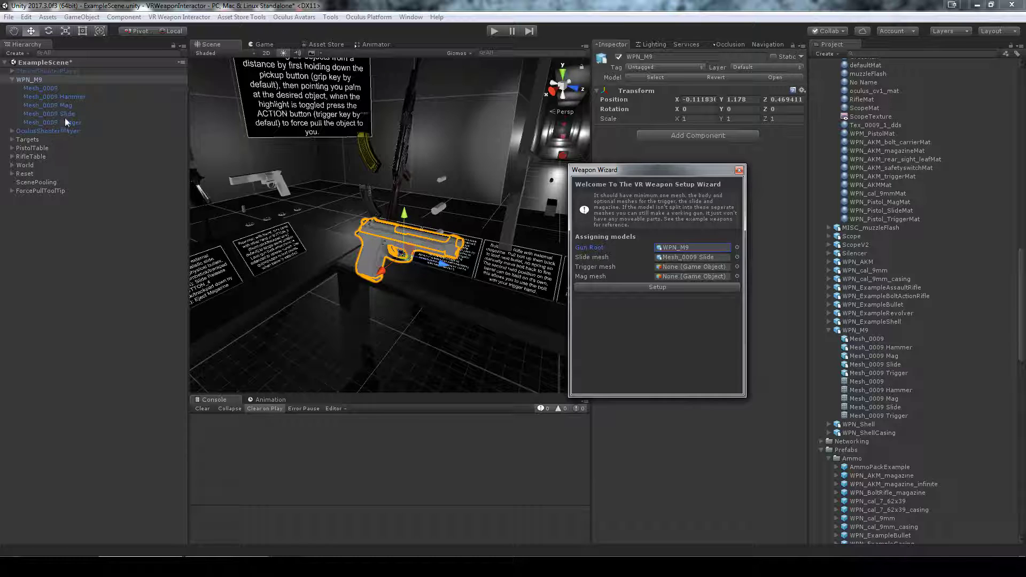
pyautogui.moveTo(52, 122); pyautogui.dragTo(692, 267)
pyautogui.moveTo(53, 106); pyautogui.dragTo(667, 278)
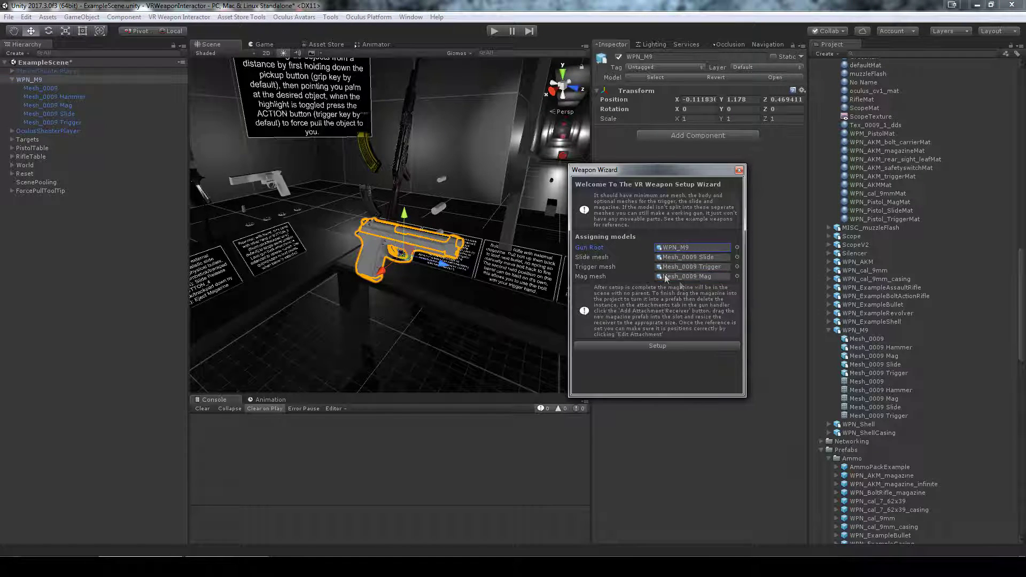
# Run the wizard's weapon setup and position the Gun Handler editor beside the pistol to review its main settings.
pyautogui.click(657, 346)
pyautogui.moveTo(423, 287); pyautogui.dragTo(421, 277, button='right')
pyautogui.moveTo(739, 98); pyautogui.dragTo(703, 90)
pyautogui.scroll(-5, 749, 297)
pyautogui.scroll(5, 749, 299)
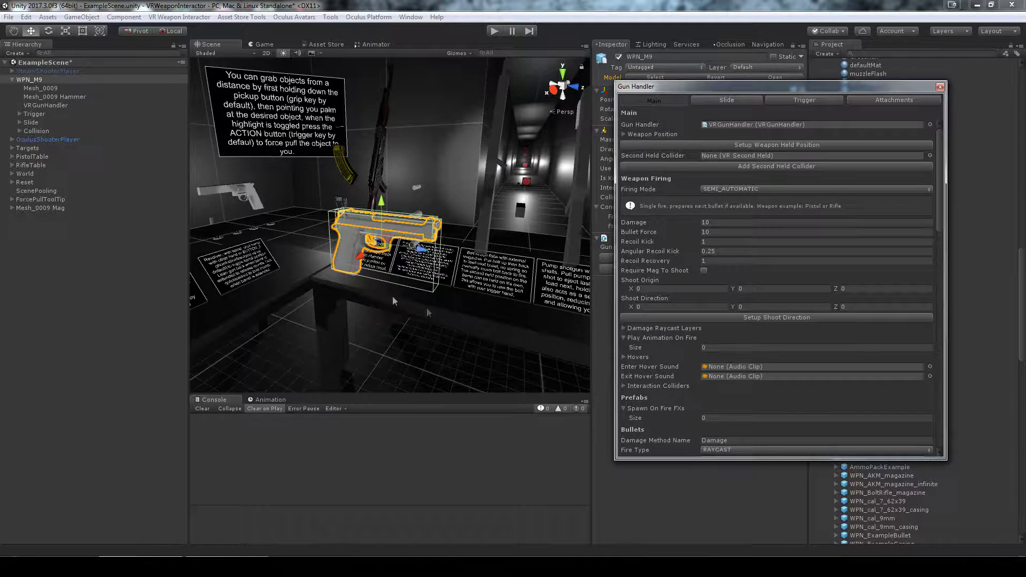
# Place WPN_M9 below Mesh_0009 Mag in the hierarchy, collapse its children and move the Gun Handler editor clear of the Inspector.
pyautogui.moveTo(426, 312); pyautogui.dragTo(342, 278, button='right')
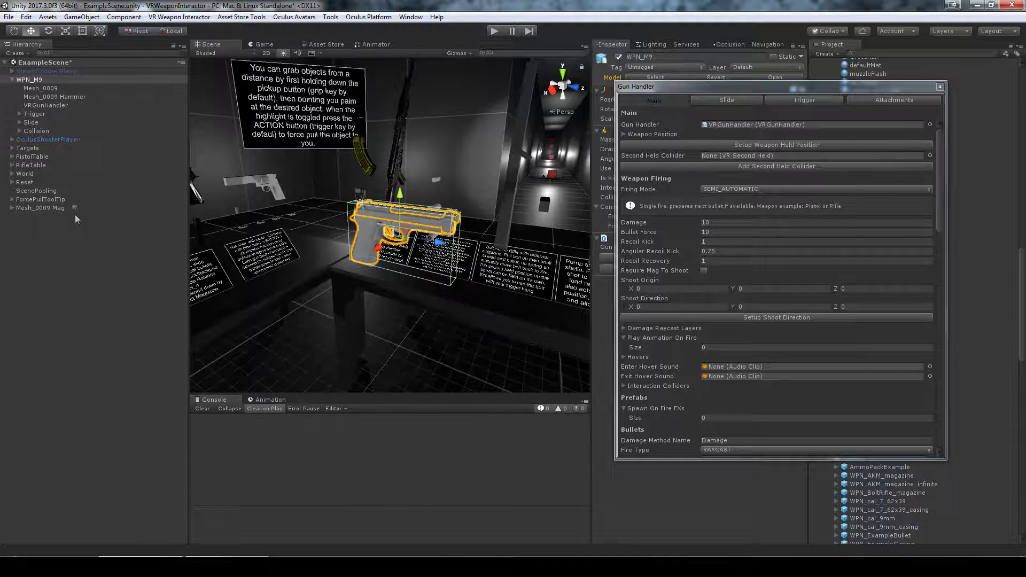
pyautogui.moveTo(33, 81); pyautogui.dragTo(69, 270)
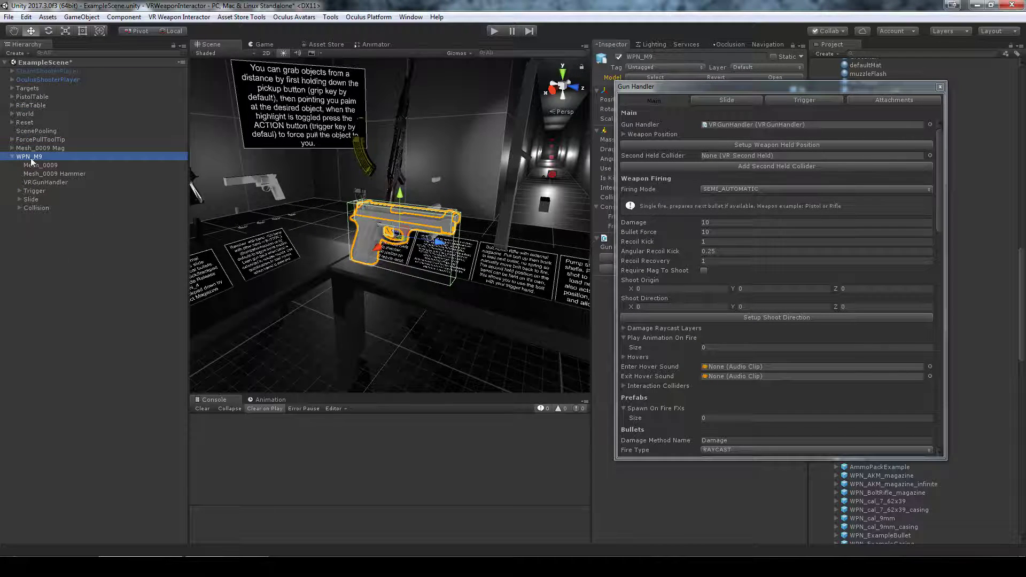
pyautogui.click(14, 157)
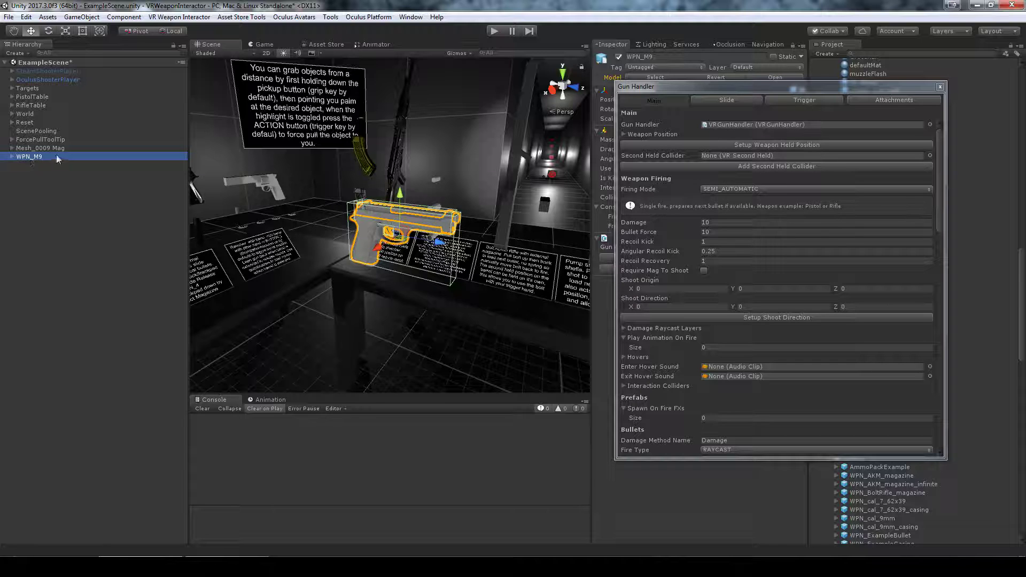
pyautogui.moveTo(636, 86); pyautogui.dragTo(666, 302)
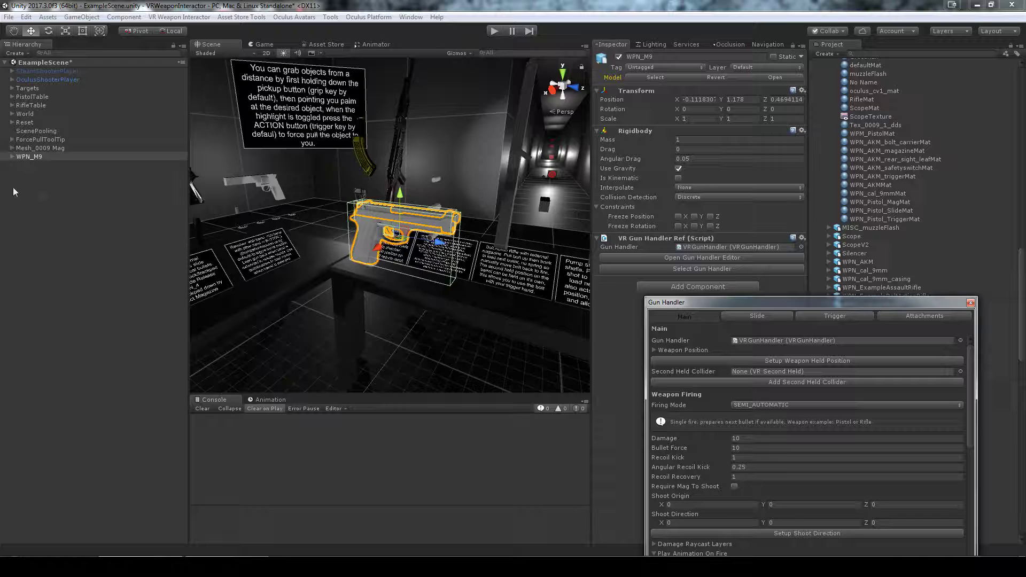
# Save Mesh_0009 Mag as a prefab in the project's root folder and delete its instance from the scene.
pyautogui.click(41, 149)
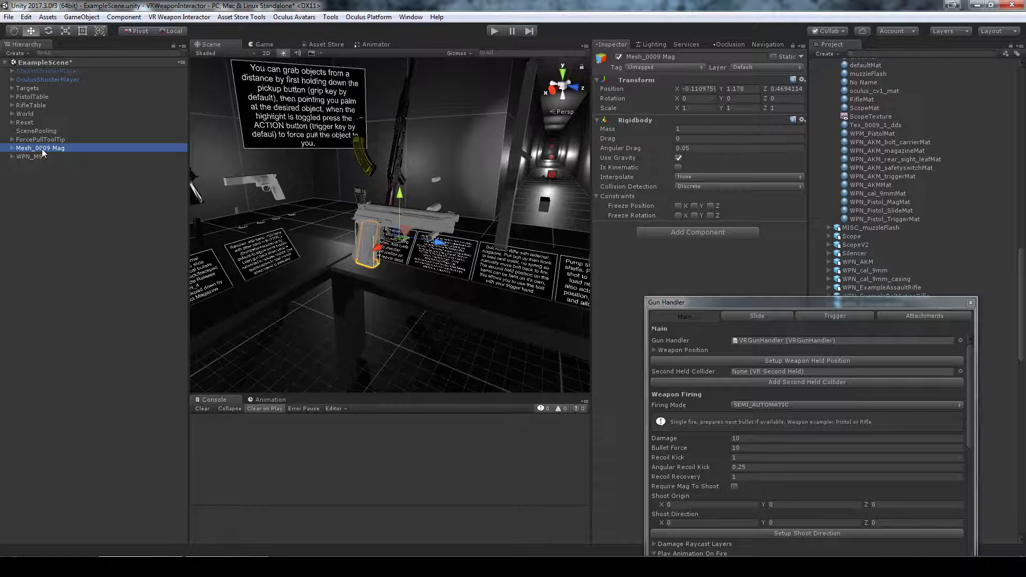
pyautogui.click(12, 148)
pyautogui.click(13, 148)
pyautogui.moveTo(716, 303); pyautogui.dragTo(382, 379)
pyautogui.scroll(15, 846, 187)
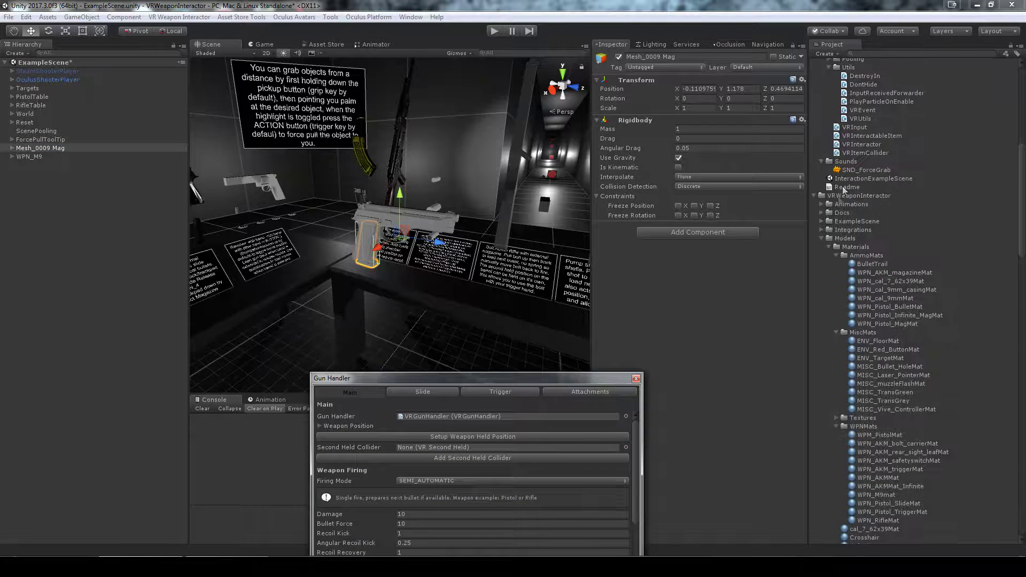
pyautogui.scroll(13, 813, 198)
pyautogui.click(814, 113)
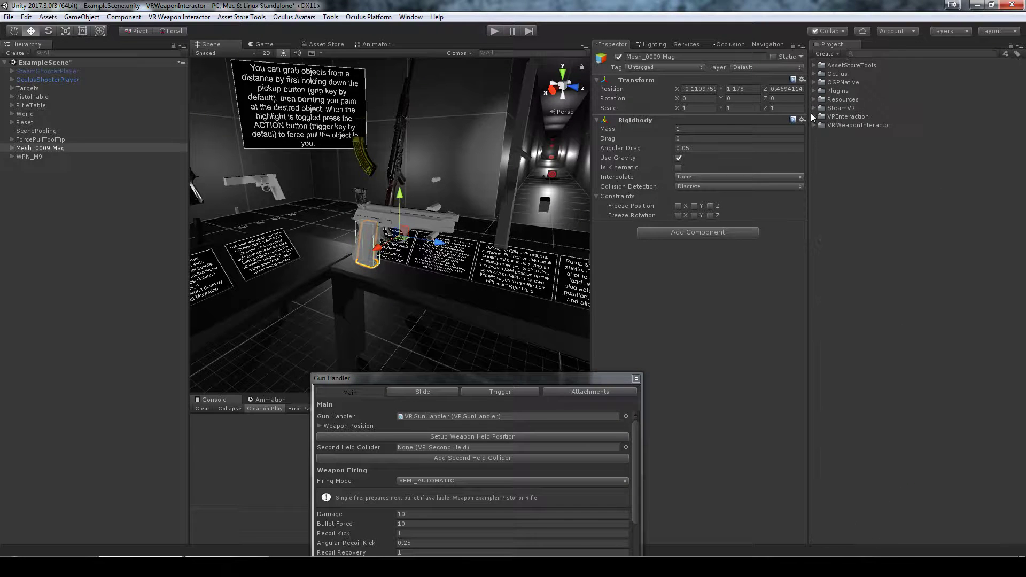
pyautogui.moveTo(64, 149); pyautogui.dragTo(908, 227)
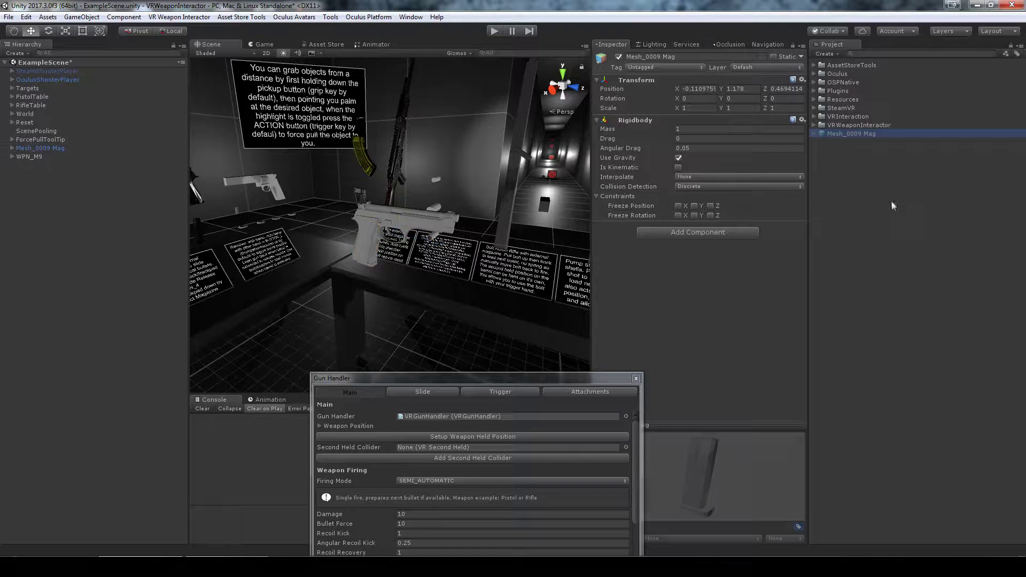
pyautogui.click(51, 150)
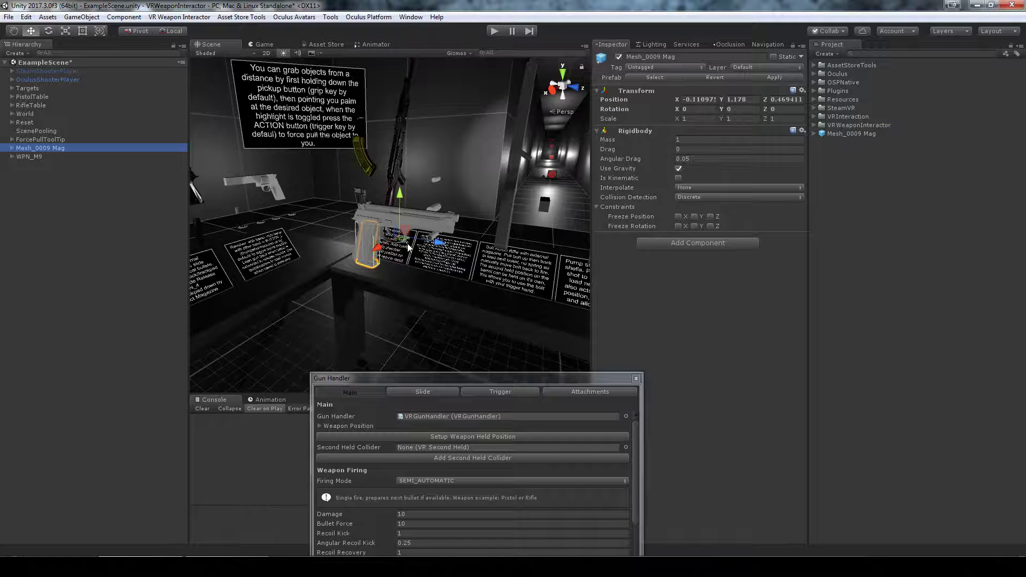
pyautogui.press('Delete')
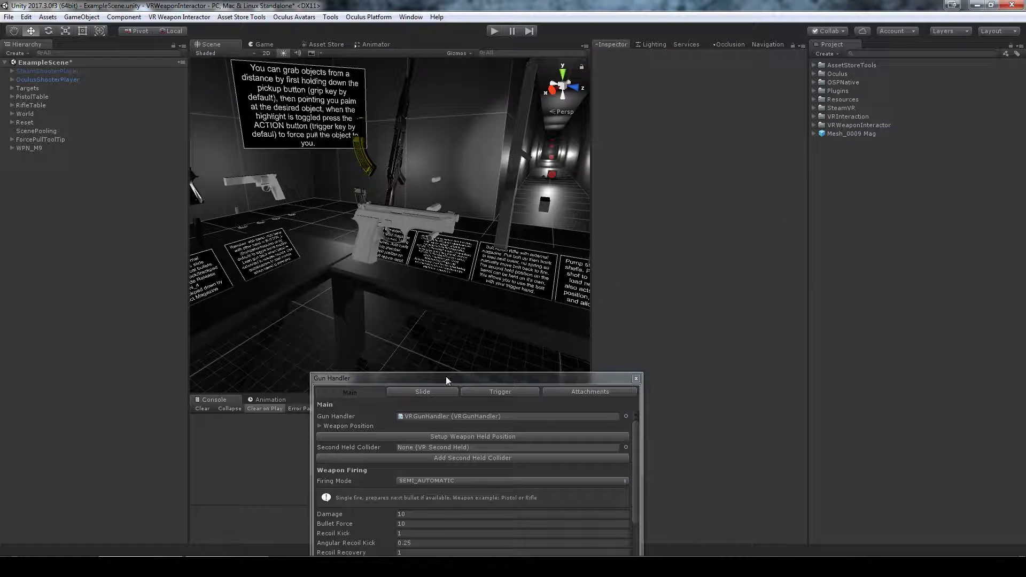
# Set up WPN_M9's shoot direction with the origin at the muzzle (Y 0.056, Z 0.136) and the destination ahead at Z 1.527.
pyautogui.click(28, 148)
pyautogui.moveTo(460, 380); pyautogui.dragTo(759, 159)
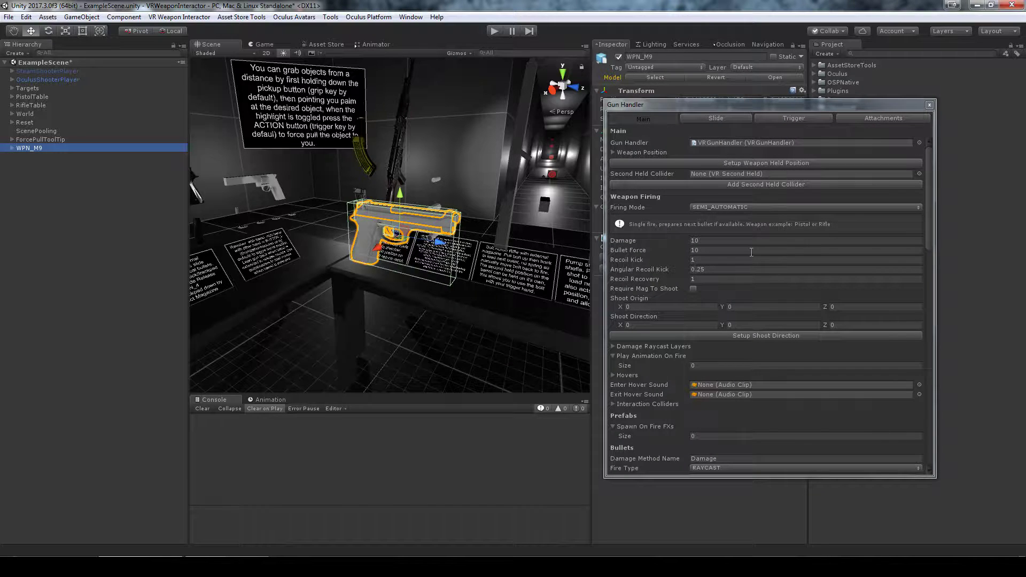
pyautogui.click(757, 335)
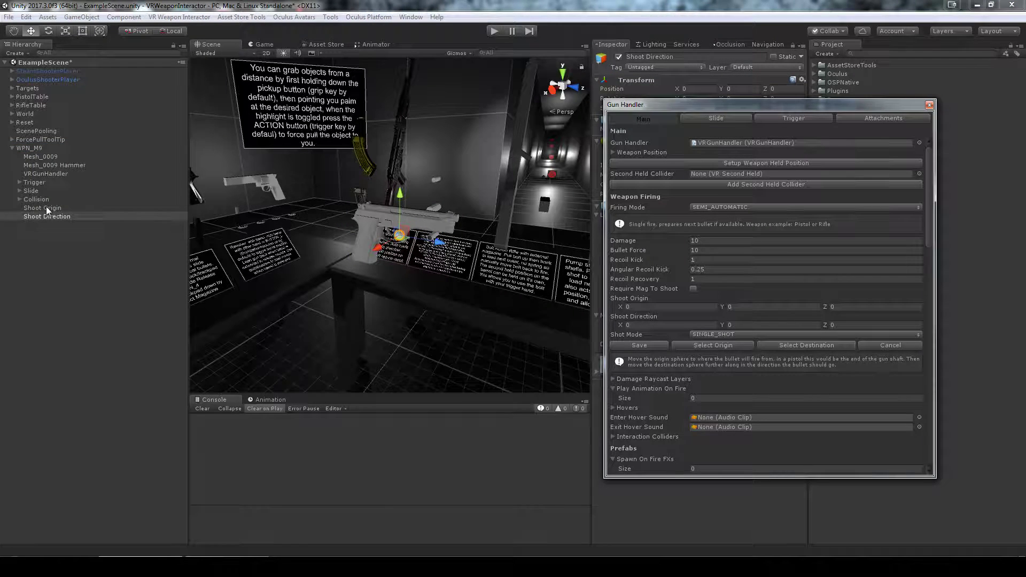
pyautogui.keyDown('ctrl'); pyautogui.click(46, 208); pyautogui.keyUp('ctrl')
pyautogui.moveTo(402, 236); pyautogui.dragTo(472, 220)
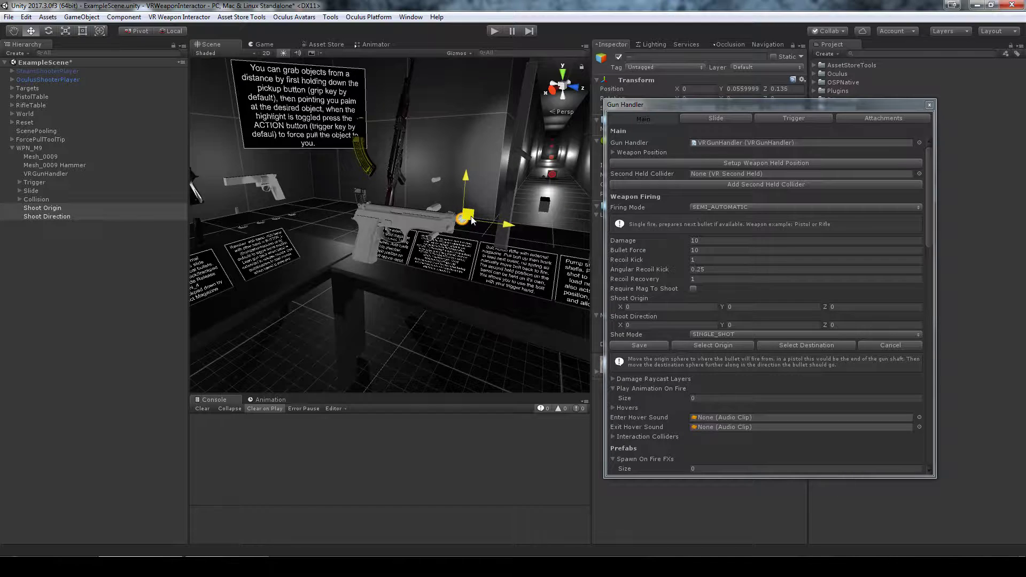
pyautogui.click(53, 217)
pyautogui.moveTo(509, 229); pyautogui.dragTo(556, 236)
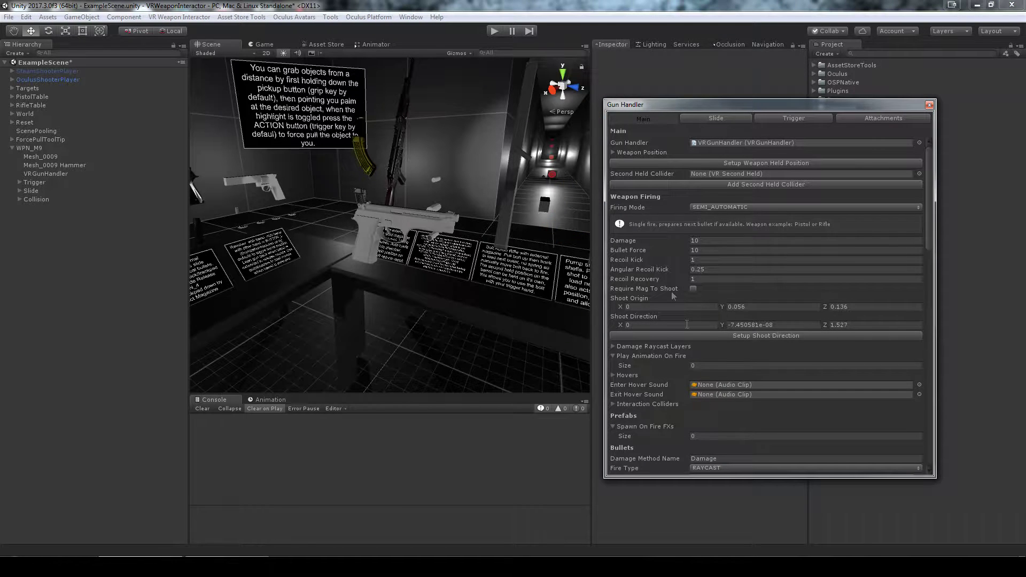
# Store the slide's current position as default, then pull the slide back and save that as its pulled position at Z -0.0594.
pyautogui.scroll(-10, 742, 307)
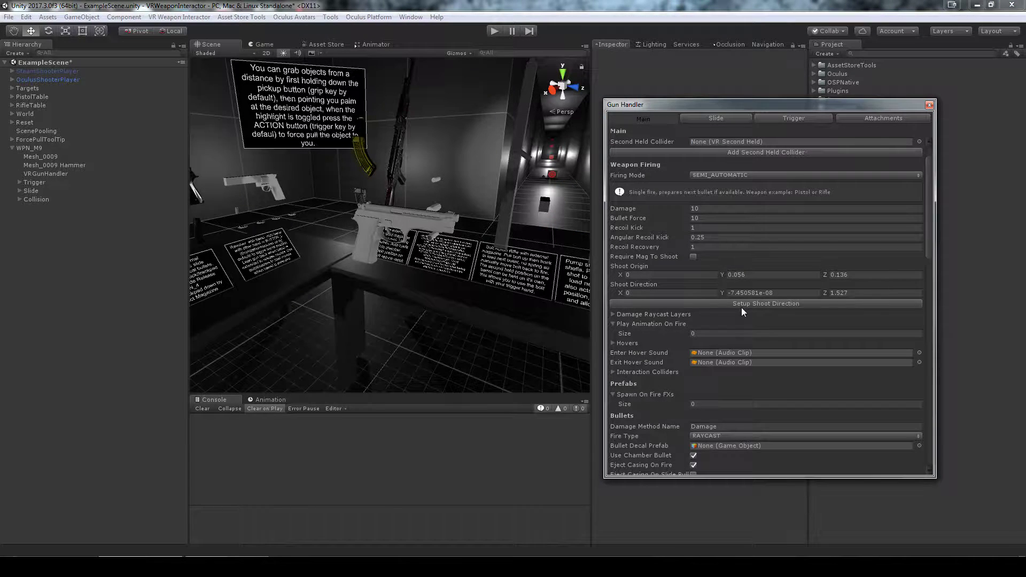
pyautogui.scroll(10, 742, 337)
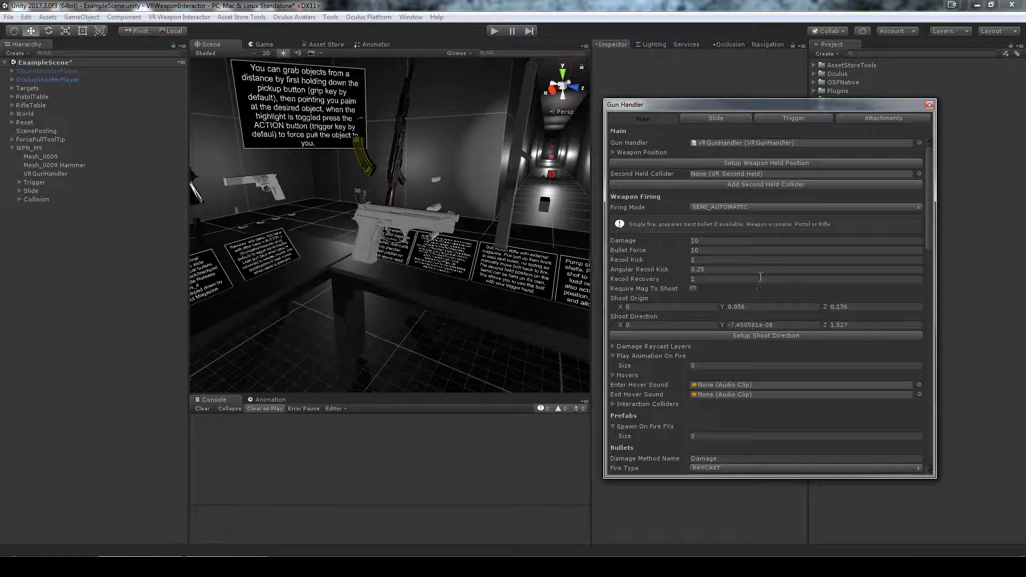
pyautogui.click(719, 118)
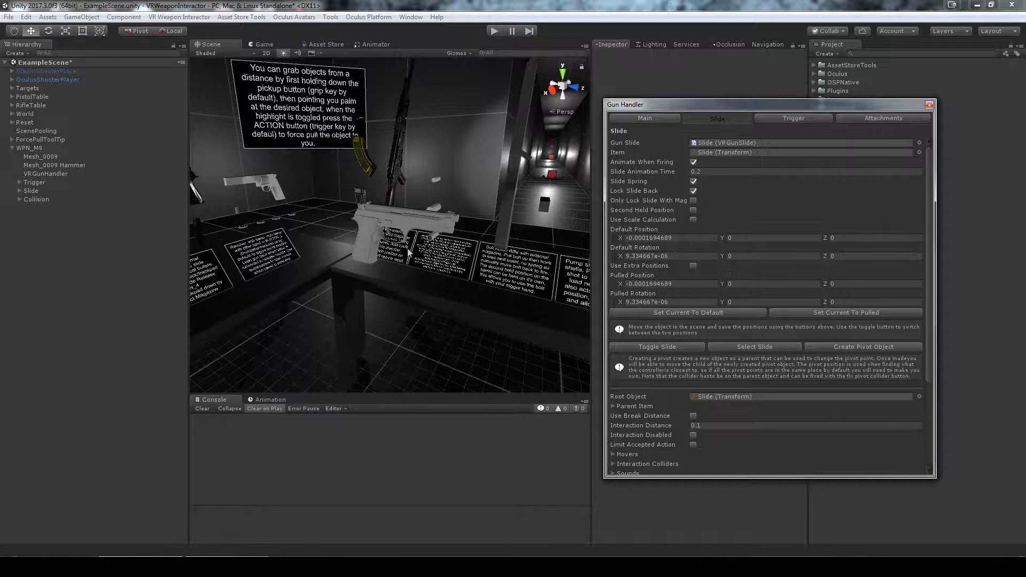
pyautogui.scroll(4, 397, 213)
pyautogui.click(665, 315)
pyautogui.click(754, 348)
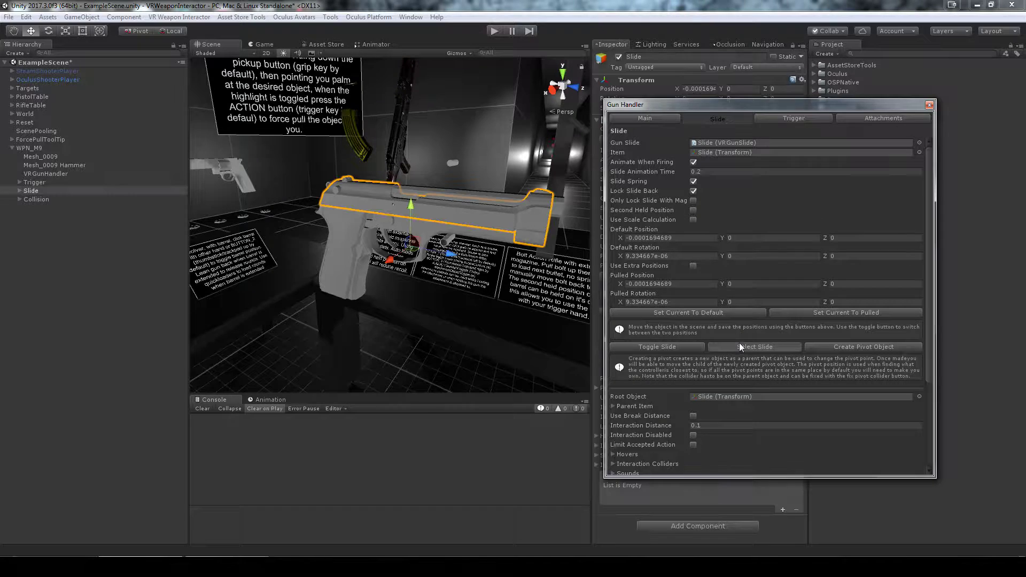
pyautogui.moveTo(436, 257); pyautogui.dragTo(549, 276)
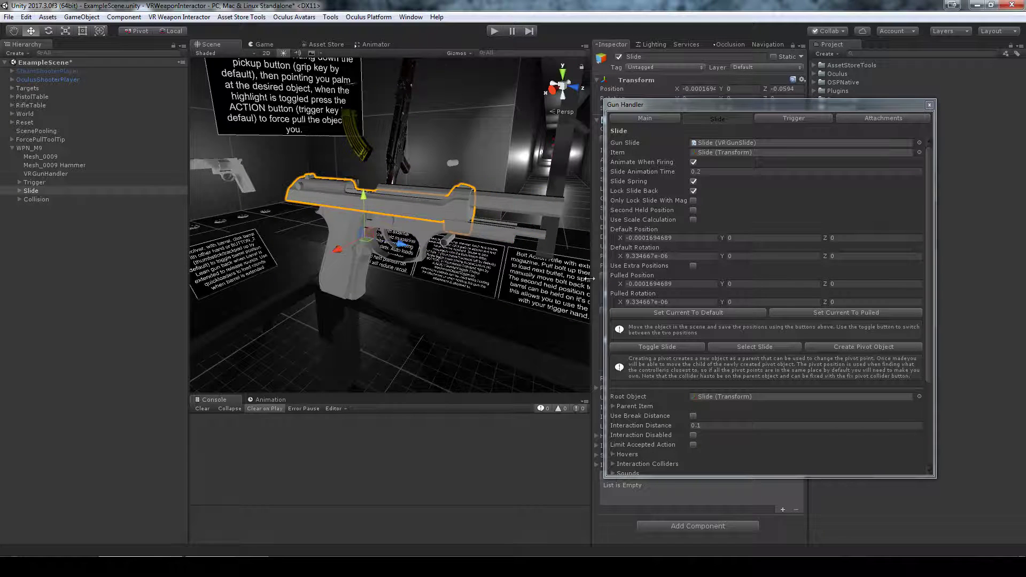
pyautogui.click(837, 316)
# Toggle the slide between its default and pulled positions to check its travel.
pyautogui.click(655, 342)
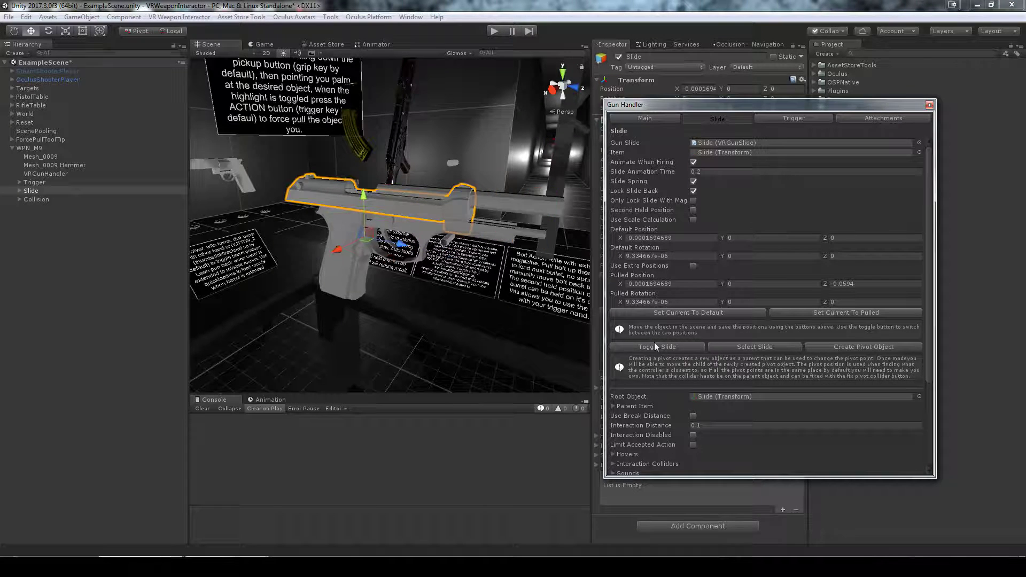
pyautogui.click(654, 342)
pyautogui.click(655, 342)
pyautogui.scroll(-4, 702, 334)
pyautogui.scroll(4, 708, 320)
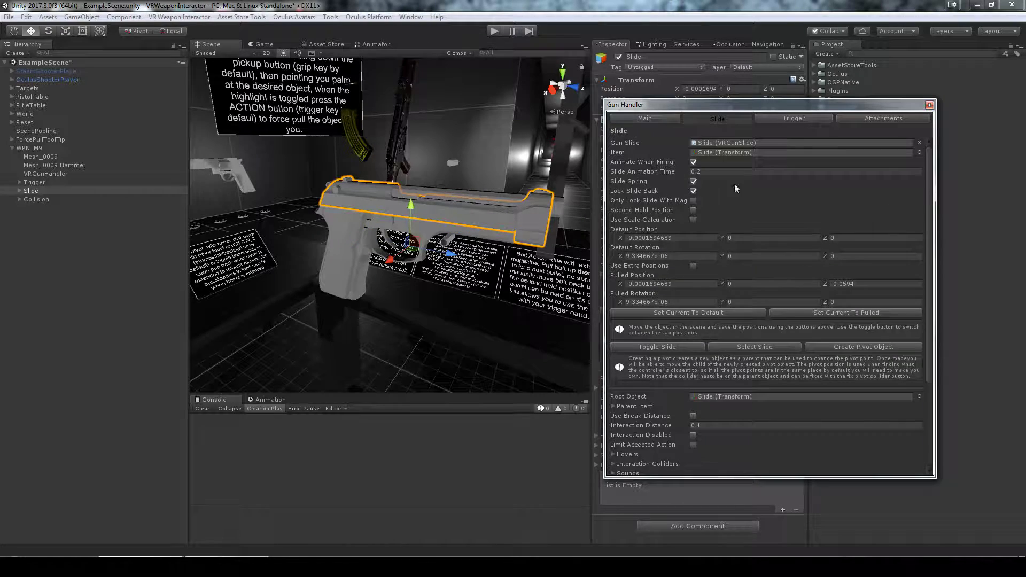
# Rotate the trigger to about 39 degrees on X, move it to Y -0.0167, Z -0.0151, and save this as its pulled position.
pyautogui.click(781, 120)
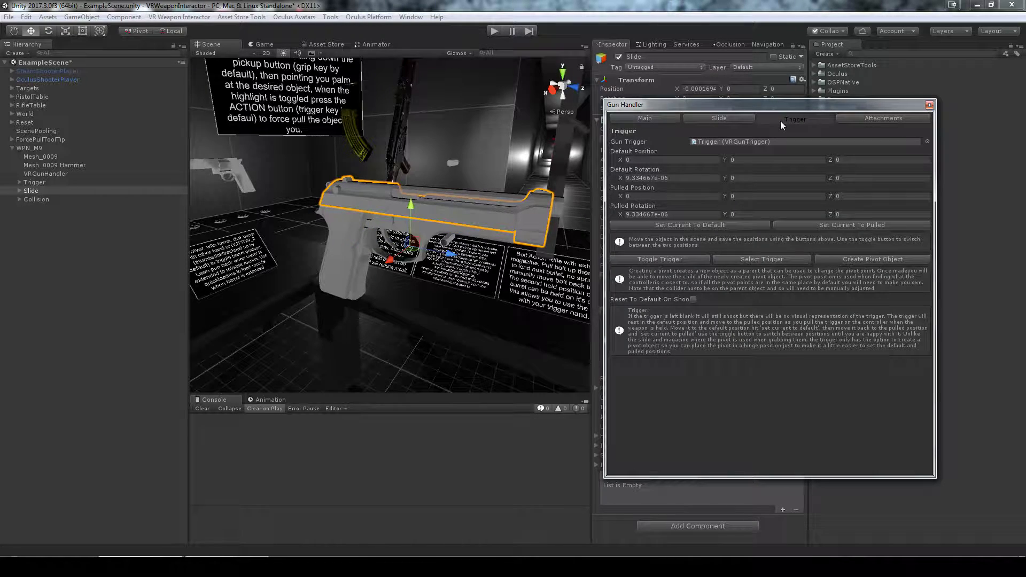
pyautogui.click(749, 259)
pyautogui.press('f')
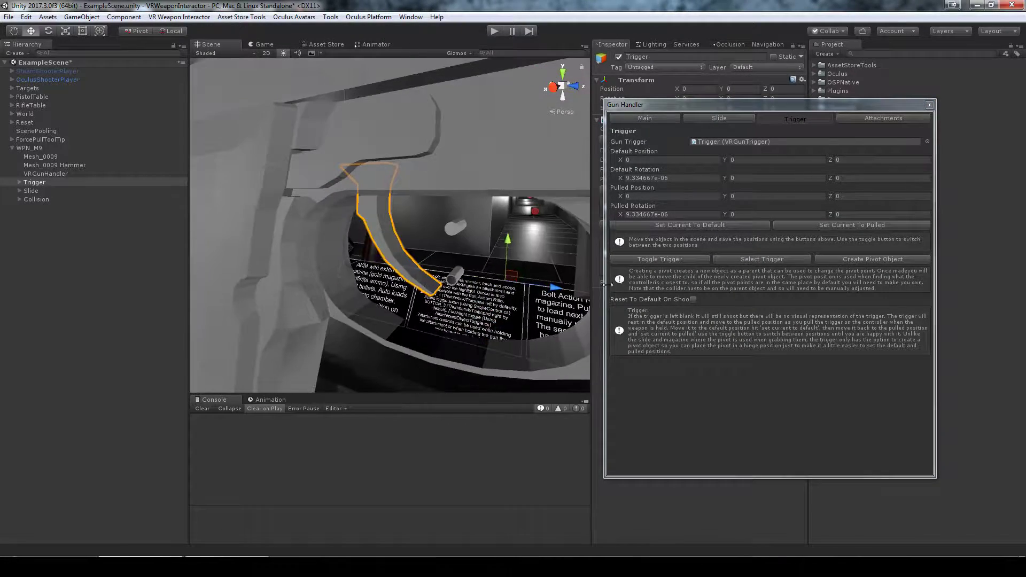
pyautogui.press('e')
pyautogui.moveTo(521, 244); pyautogui.dragTo(436, 329)
pyautogui.press('w')
pyautogui.click(838, 228)
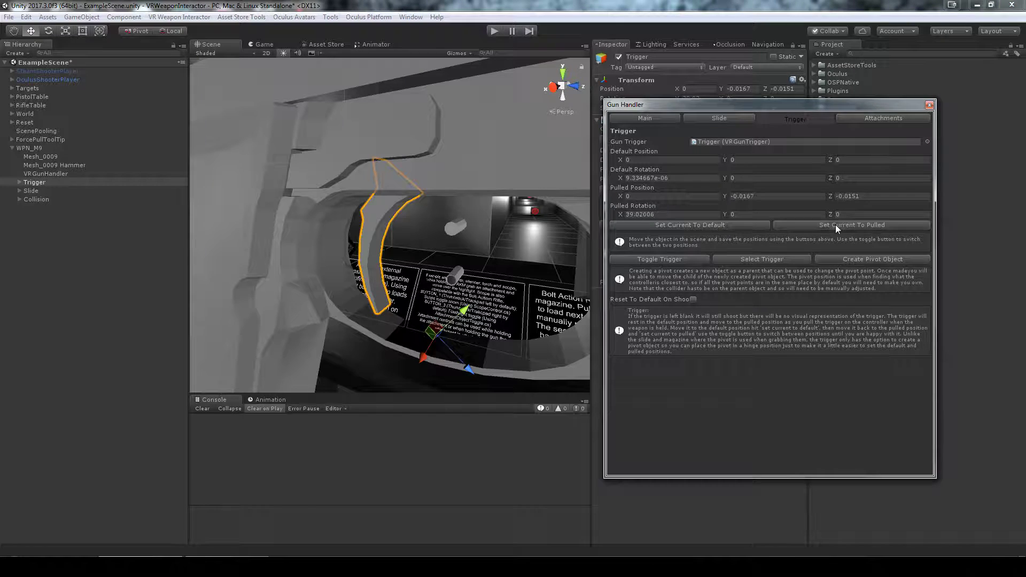
# Toggle the trigger between its default and pulled positions to check its motion.
pyautogui.click(670, 260)
pyautogui.click(670, 261)
pyautogui.click(669, 261)
pyautogui.click(670, 261)
pyautogui.click(670, 261)
# Add an attachment receiver to the pistol, resize it and move it to the grip at about Y -0.0465, Z -0.1011.
pyautogui.click(862, 121)
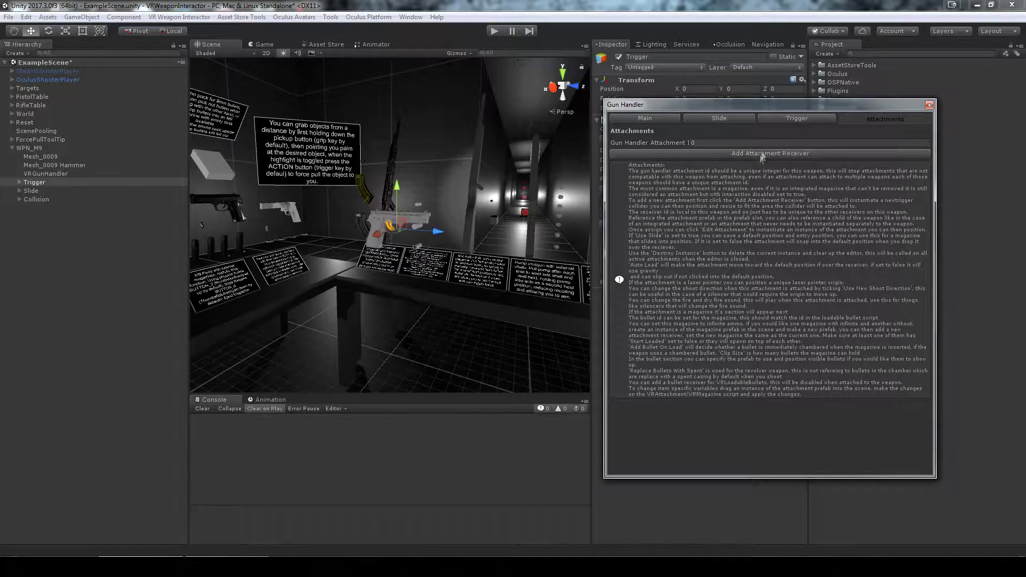
pyautogui.click(761, 154)
pyautogui.press('r')
pyautogui.moveTo(414, 234); pyautogui.dragTo(398, 277)
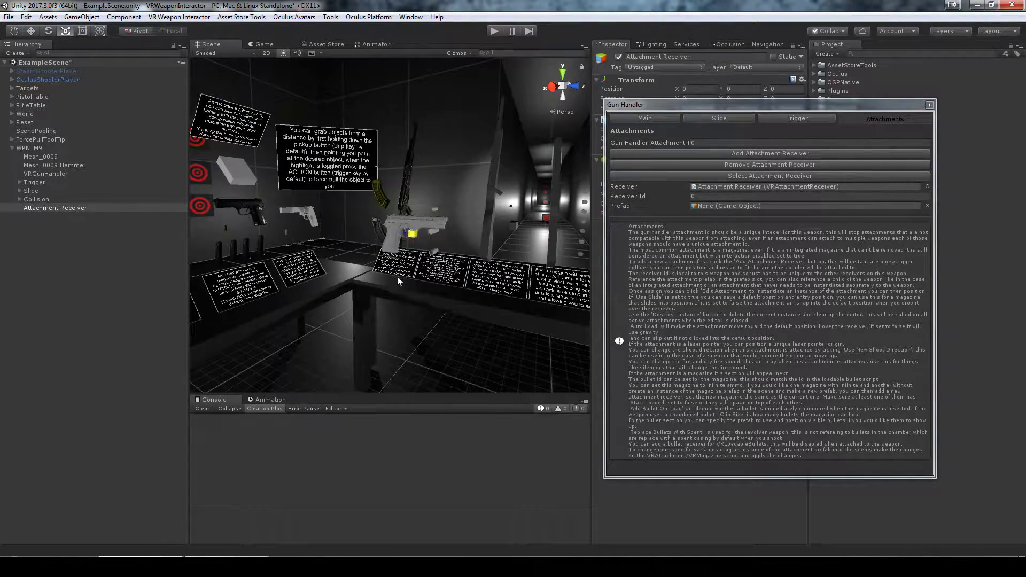
pyautogui.press('f')
pyautogui.press('w')
pyautogui.moveTo(394, 241); pyautogui.dragTo(319, 270)
pyautogui.press('f')
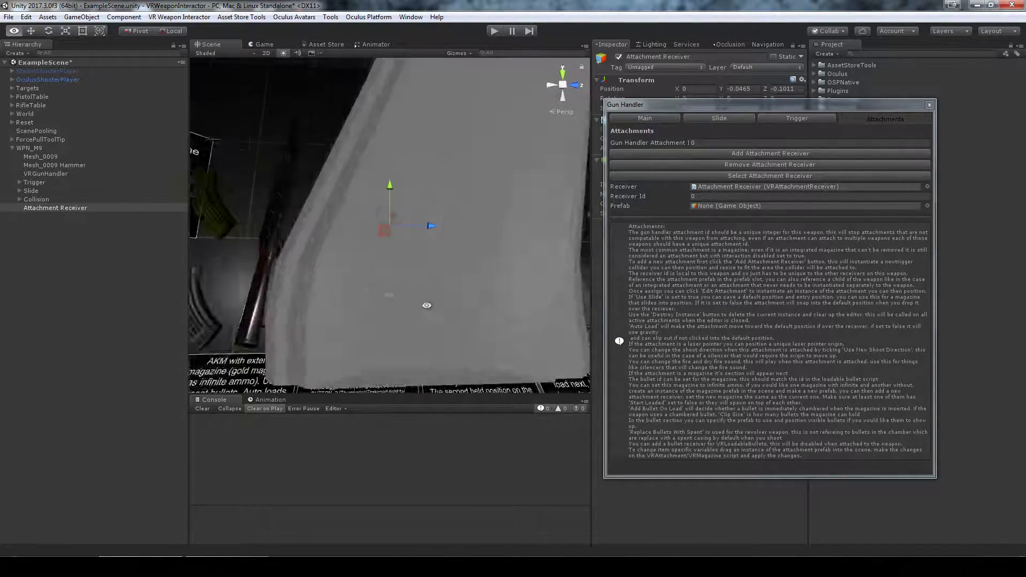
# Rotate and scale the attachment receiver to match the slanted grip, and position it at Y -0.0291, Z -0.0835.
pyautogui.scroll(-5, 390, 295)
pyautogui.press('e')
pyautogui.moveTo(383, 233)
pyautogui.mouseDown()
pyautogui.moveTo(408, 207)
pyautogui.moveTo(379, 230)
pyautogui.mouseUp()
pyautogui.press('r')
pyautogui.moveTo(422, 164); pyautogui.dragTo(445, 118)
pyautogui.press('w')
pyautogui.keyDown('alt'); pyautogui.moveTo(482, 209); pyautogui.dragTo(529, 214); pyautogui.keyUp('alt')
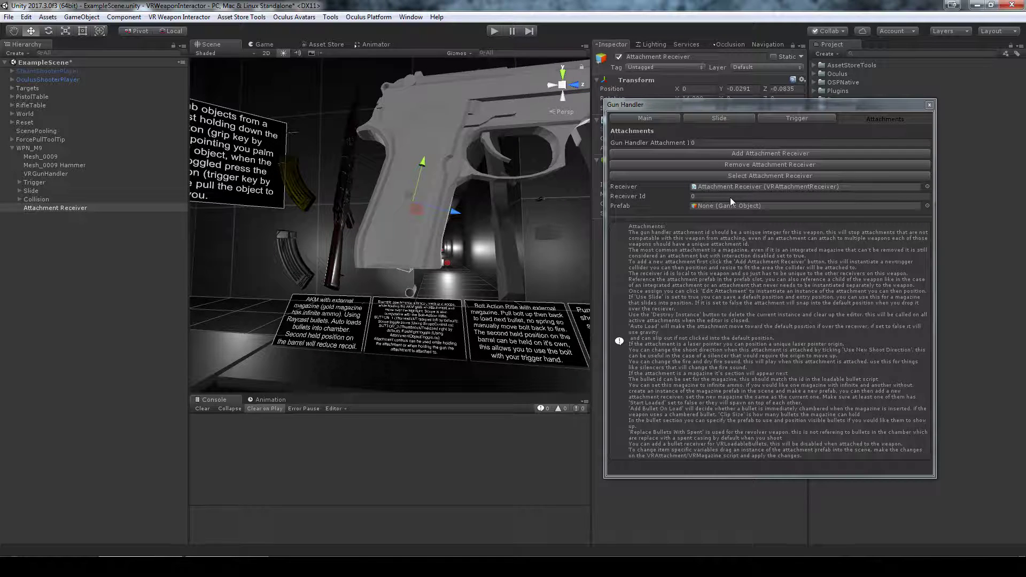
# Set the gun handler attachment ID to 99, assign the Mesh_0009 Mag prefab to the receiver and create its instance for editing.
pyautogui.click(697, 141)
pyautogui.write('99')
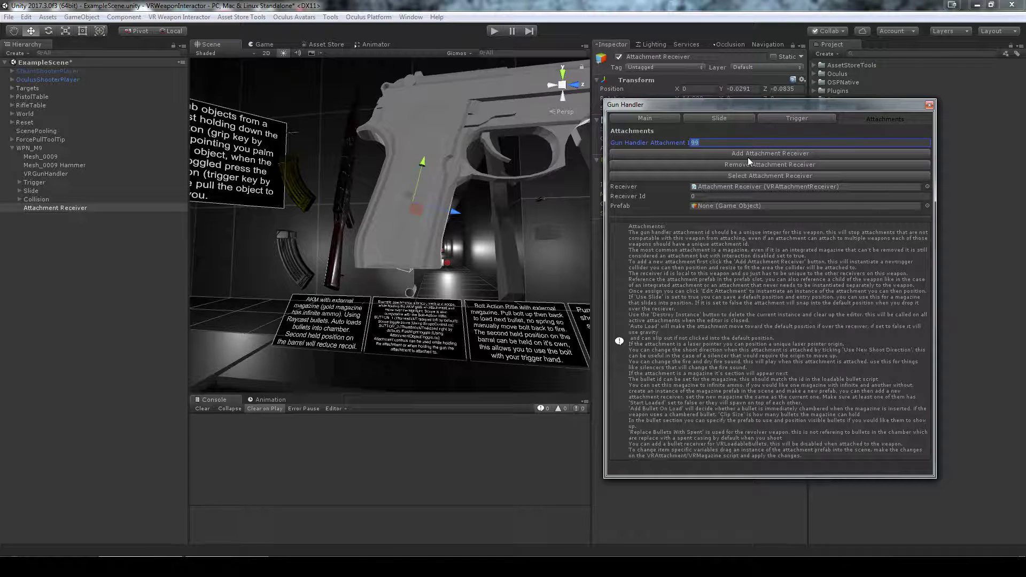
pyautogui.click(708, 207)
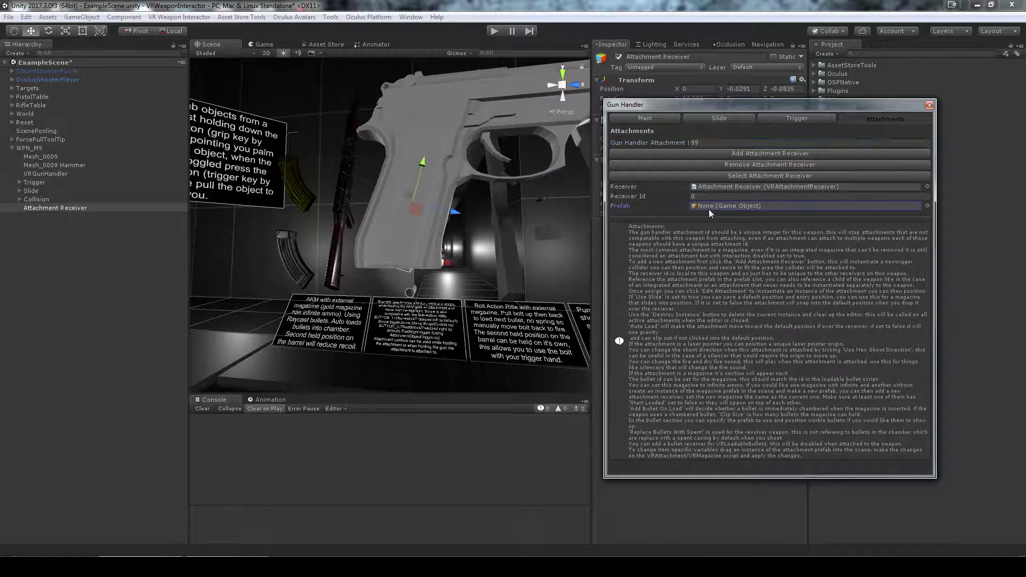
pyautogui.moveTo(747, 102); pyautogui.dragTo(432, 86)
pyautogui.moveTo(871, 133); pyautogui.dragTo(446, 195)
pyautogui.moveTo(416, 93)
pyautogui.mouseDown()
pyautogui.moveTo(826, 80)
pyautogui.moveTo(806, 78)
pyautogui.mouseUp()
pyautogui.click(807, 194)
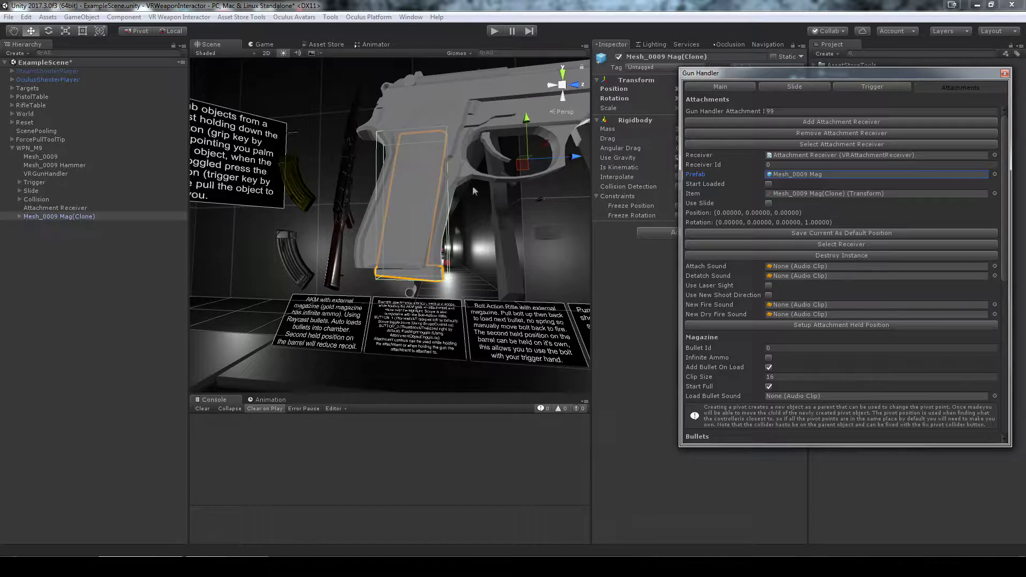
# Enable Use Slide for the magazine, move it below the grip and save its entry position at Y -0.1053, Z -0.0246.
pyautogui.moveTo(411, 236); pyautogui.dragTo(350, 258, button='middle')
pyautogui.moveTo(724, 73); pyautogui.dragTo(652, 96)
pyautogui.click(707, 228)
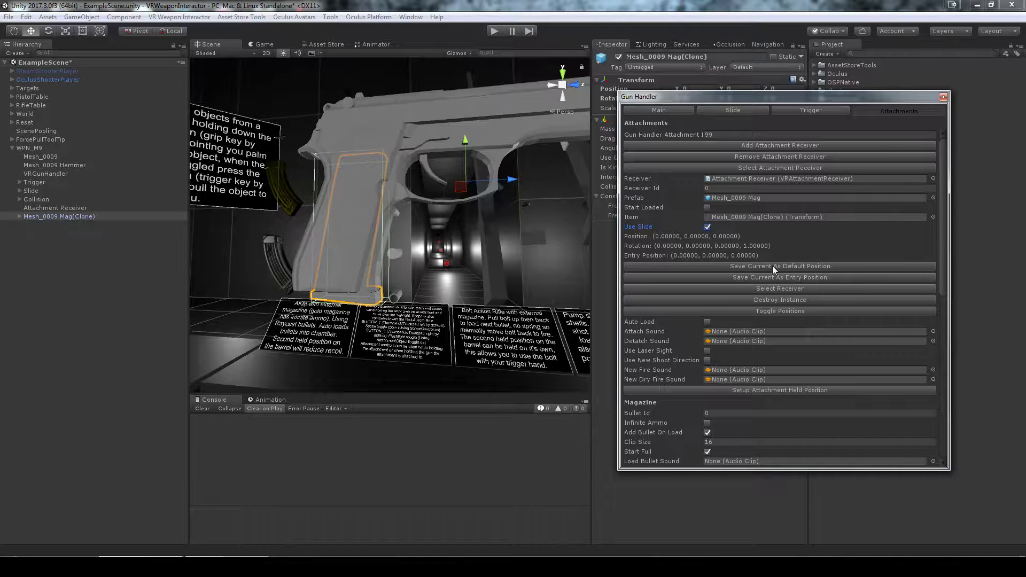
pyautogui.moveTo(461, 188); pyautogui.dragTo(438, 325)
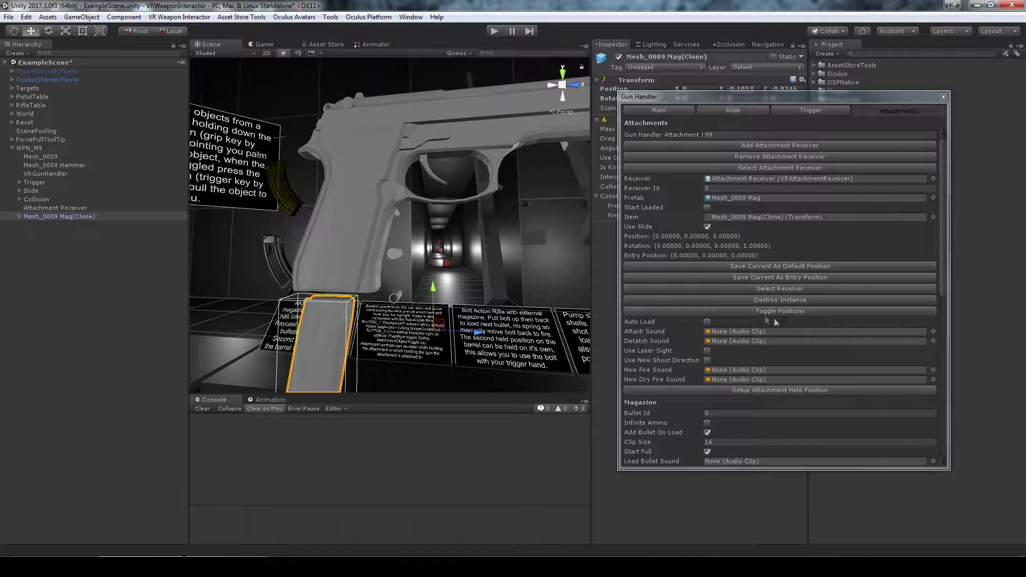
pyautogui.click(778, 277)
# Toggle the magazine between its default and entry positions and review the remaining attachment settings.
pyautogui.click(777, 312)
pyautogui.click(777, 312)
pyautogui.click(777, 313)
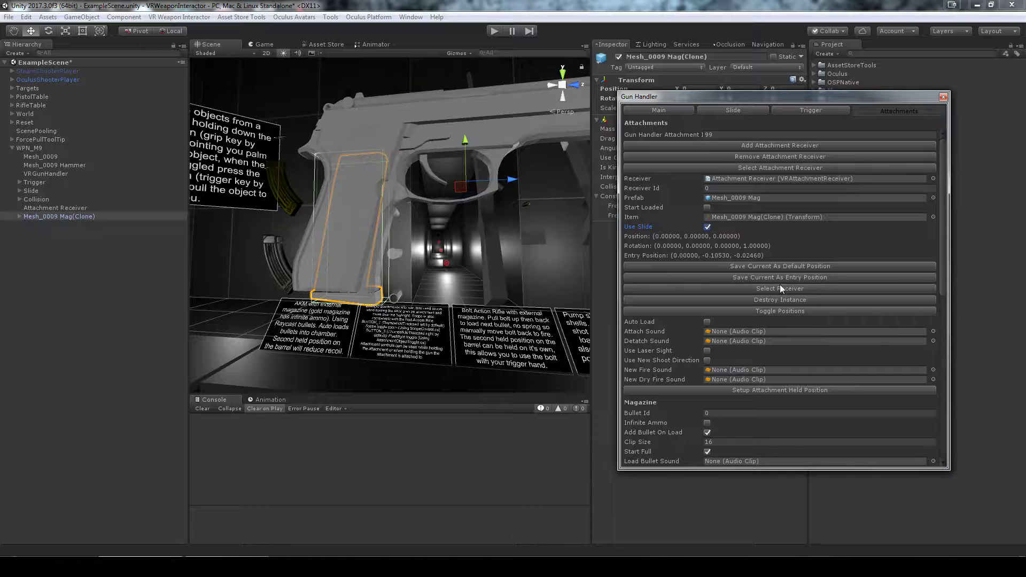
pyautogui.scroll(-3, 746, 266)
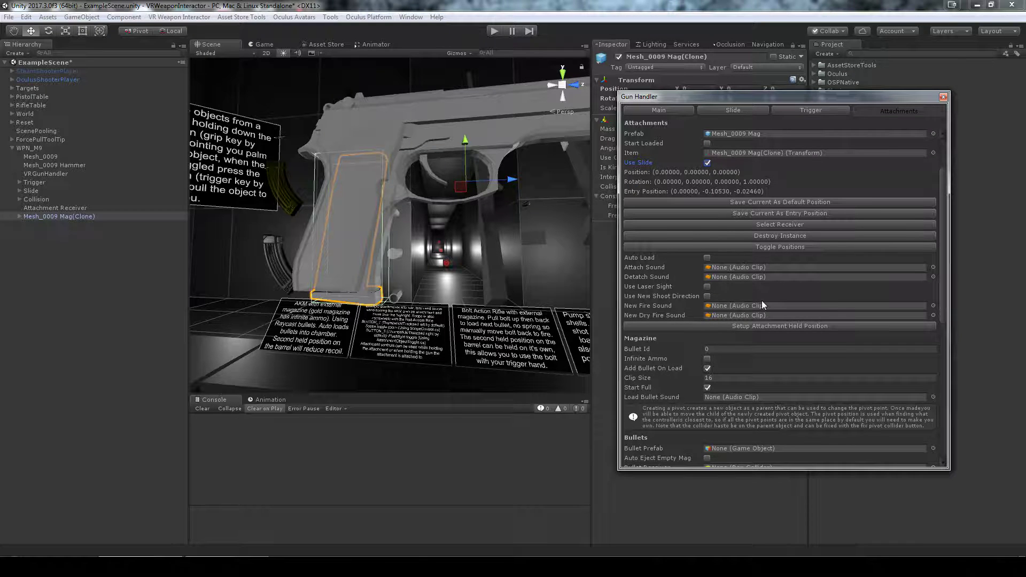
# Review the magazine's Bullet Id, ammo and bullet settings, and select the example WPN_M9_Magazine on the pistol table for comparison.
pyautogui.scroll(-3, 762, 300)
pyautogui.scroll(-2, 681, 295)
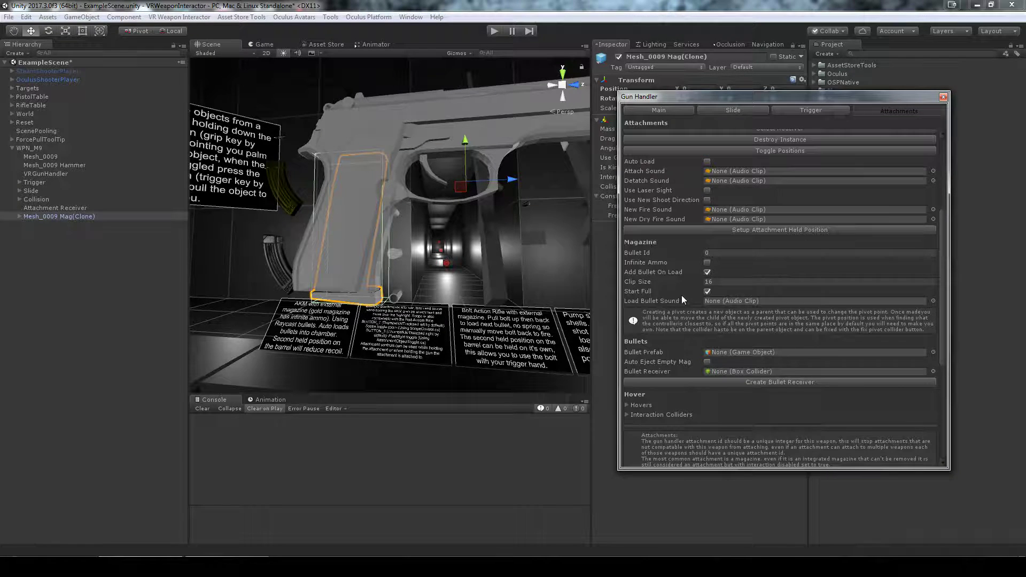
pyautogui.scroll(-3, 710, 345)
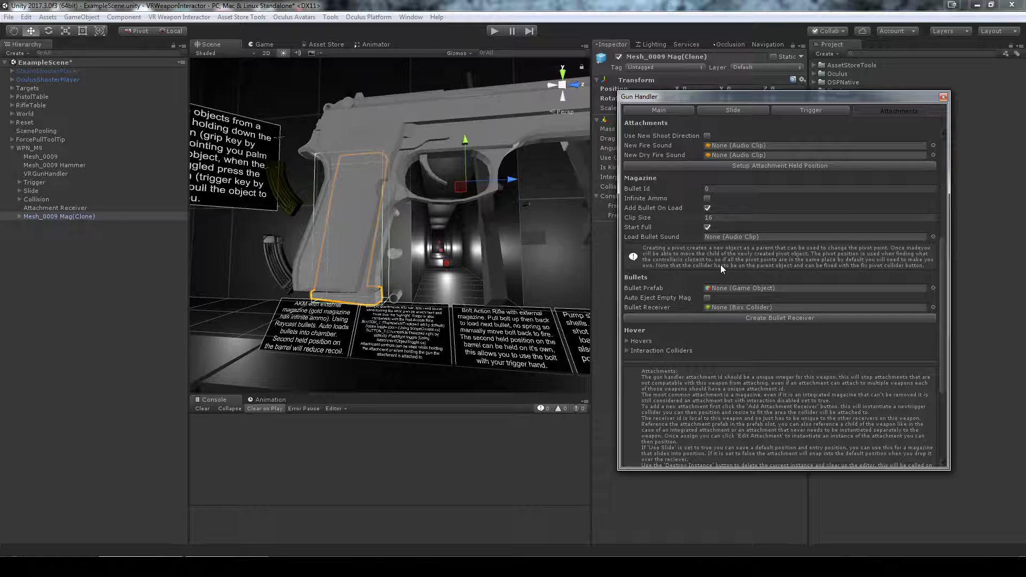
pyautogui.click(653, 189)
pyautogui.scroll(-8, 432, 236)
pyautogui.moveTo(459, 244); pyautogui.dragTo(356, 205, button='right')
pyautogui.click(355, 204)
pyautogui.moveTo(355, 204); pyautogui.dragTo(357, 219, button='middle')
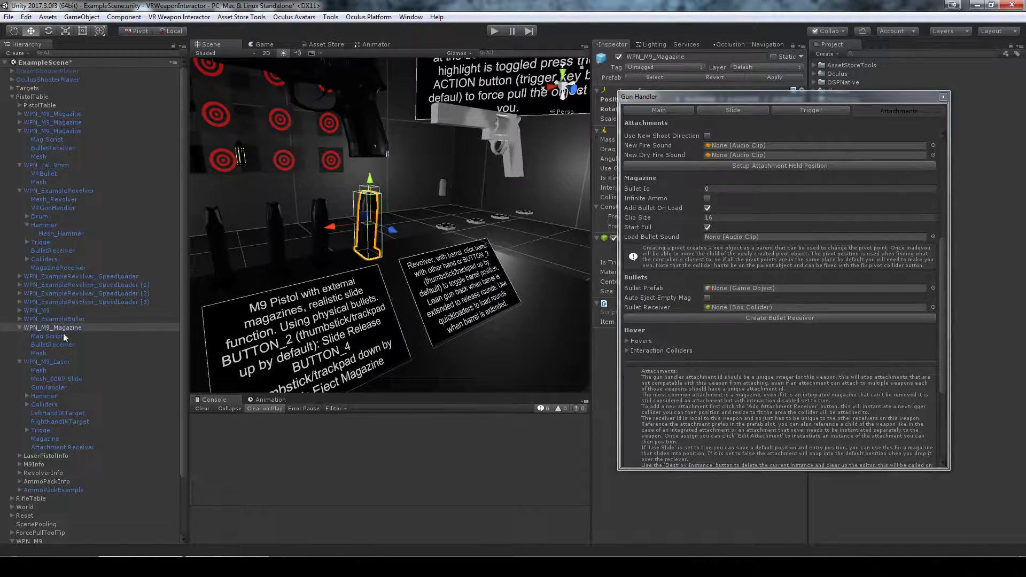
# Examine the example magazine's BulletReceiver with its Magazine reference, and the Bullet Id on its Mag Script.
pyautogui.click(49, 345)
pyautogui.moveTo(709, 103); pyautogui.dragTo(743, 374)
pyautogui.click(686, 225)
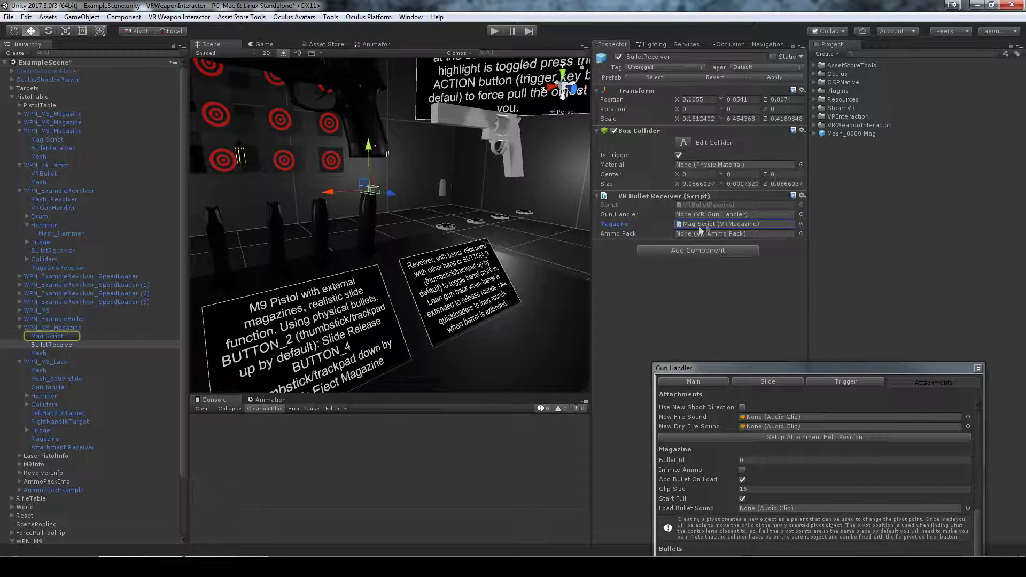
pyautogui.click(47, 337)
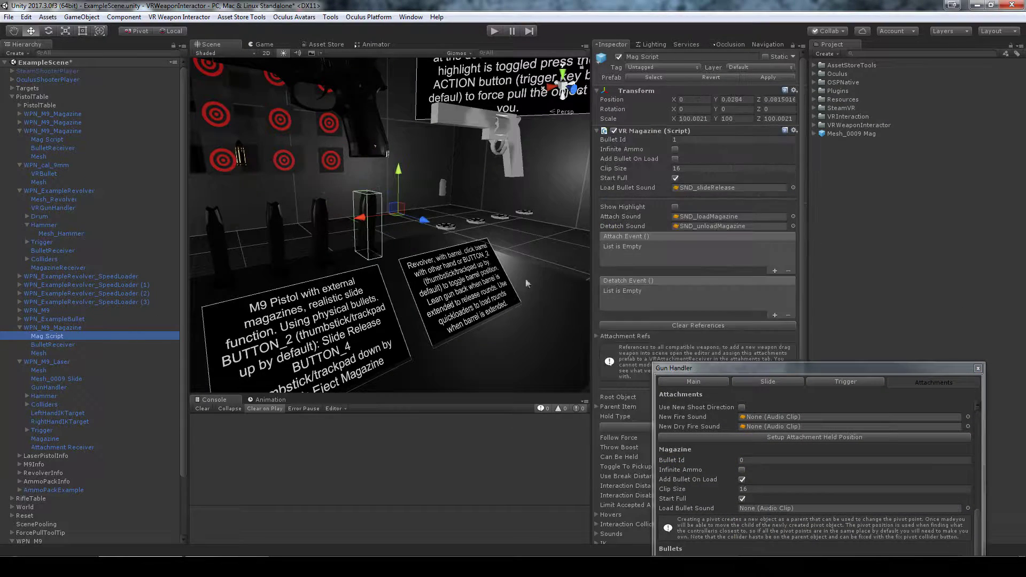
pyautogui.click(698, 140)
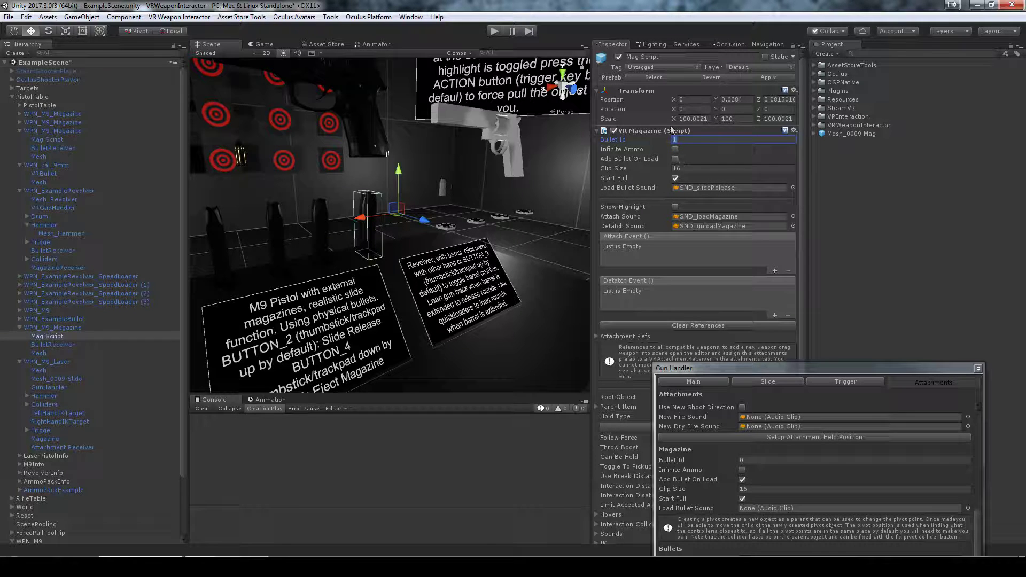
# Select the WPN_cal_9mm bullet in the scene and examine the Bullet Id on its VRBullet object.
pyautogui.scroll(3, 276, 171)
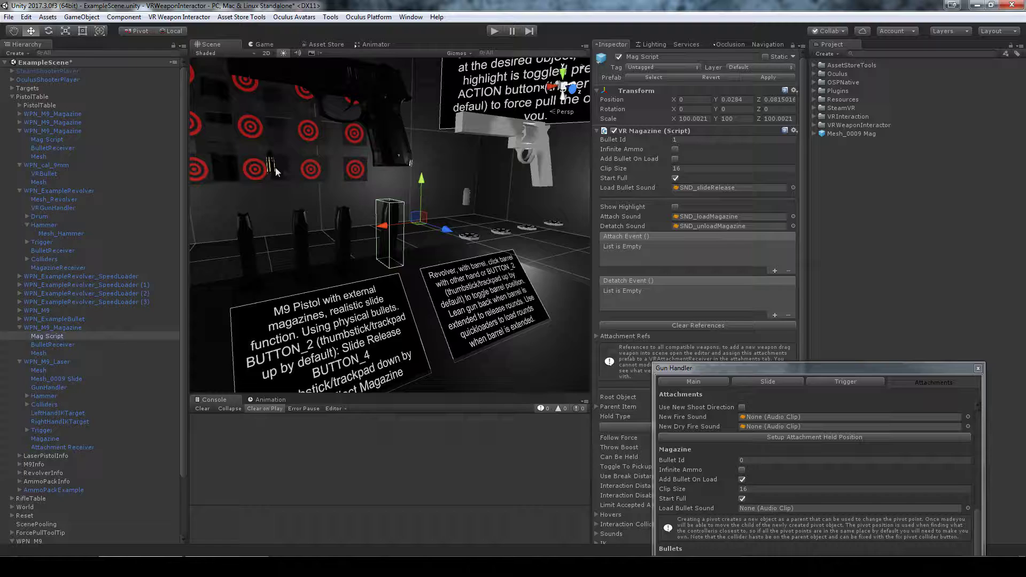
pyautogui.click(277, 171)
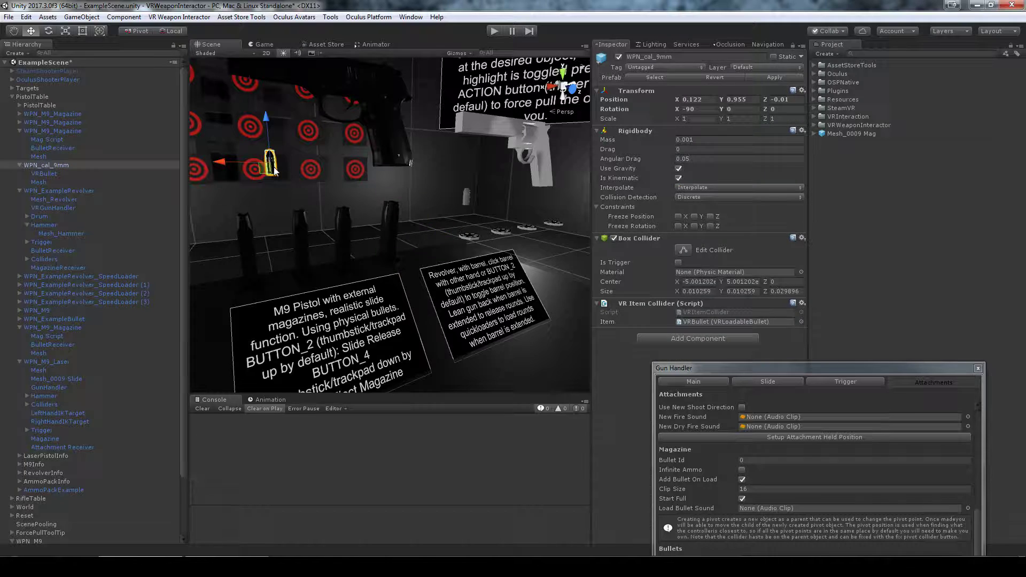
pyautogui.click(45, 173)
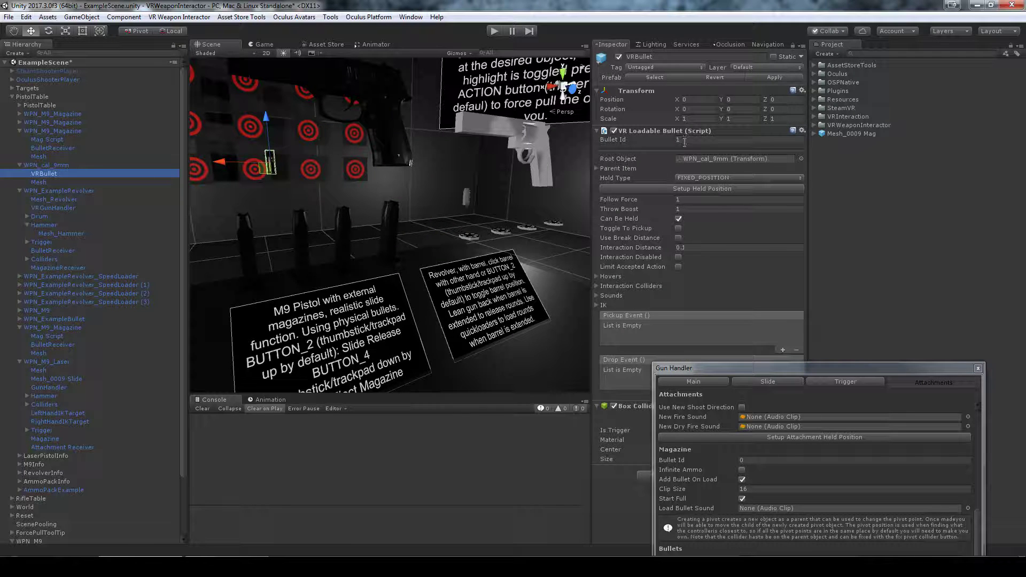
pyautogui.moveTo(310, 177); pyautogui.dragTo(334, 221, button='right')
pyautogui.scroll(3, 337, 214)
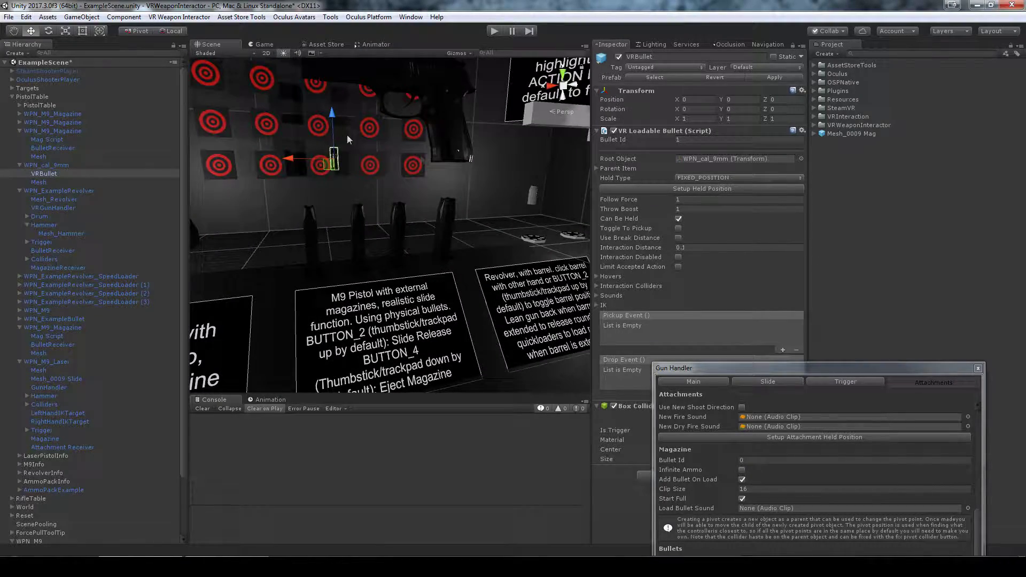
# Close the M9's Gun Handler and open the WPN_AKM rifle's Gun Handler at its attachment settings.
pyautogui.moveTo(743, 370); pyautogui.dragTo(696, 99)
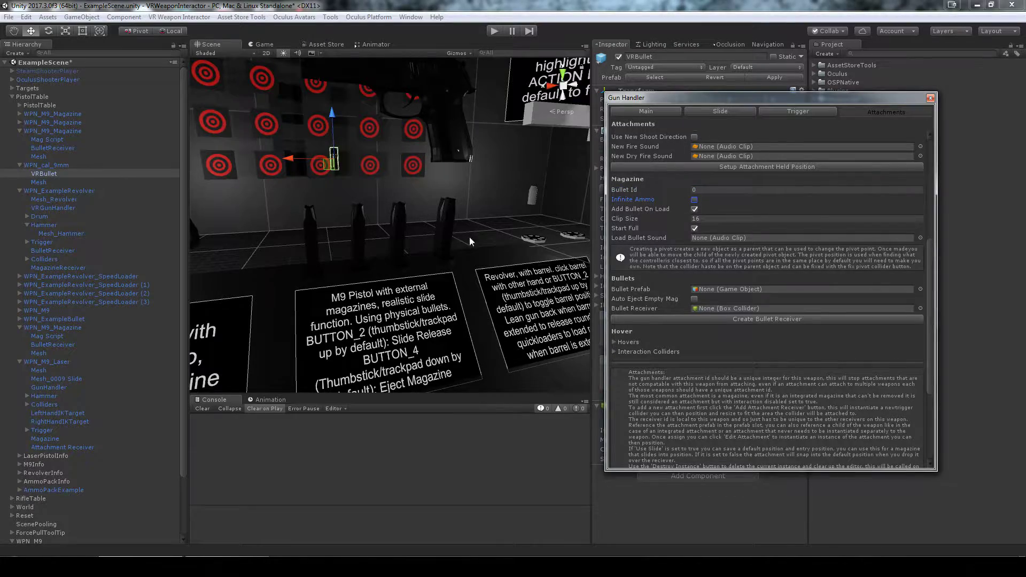
pyautogui.moveTo(471, 237); pyautogui.dragTo(556, 212, button='right')
pyautogui.moveTo(432, 206); pyautogui.dragTo(561, 228, button='right')
pyautogui.scroll(-4, 342, 206)
pyautogui.moveTo(514, 251); pyautogui.dragTo(494, 231, button='right')
pyautogui.scroll(5, 705, 213)
pyautogui.scroll(-3, 743, 262)
pyautogui.click(931, 99)
pyautogui.moveTo(481, 224); pyautogui.dragTo(407, 235, button='right')
pyautogui.click(436, 200)
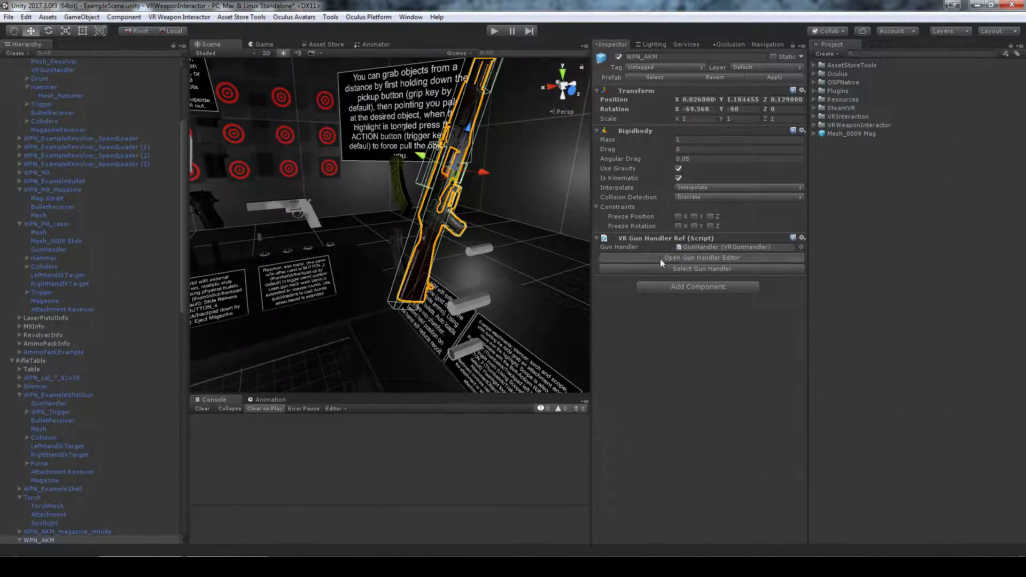
pyautogui.click(659, 259)
pyautogui.click(868, 107)
# Locate the WPN_AKM_magazine and WPN_AKM_magazine_infinite prefabs assigned to the AKM's two magazine receivers, and check their receiver IDs.
pyautogui.doubleClick(705, 344)
pyautogui.scroll(-1, 686, 296)
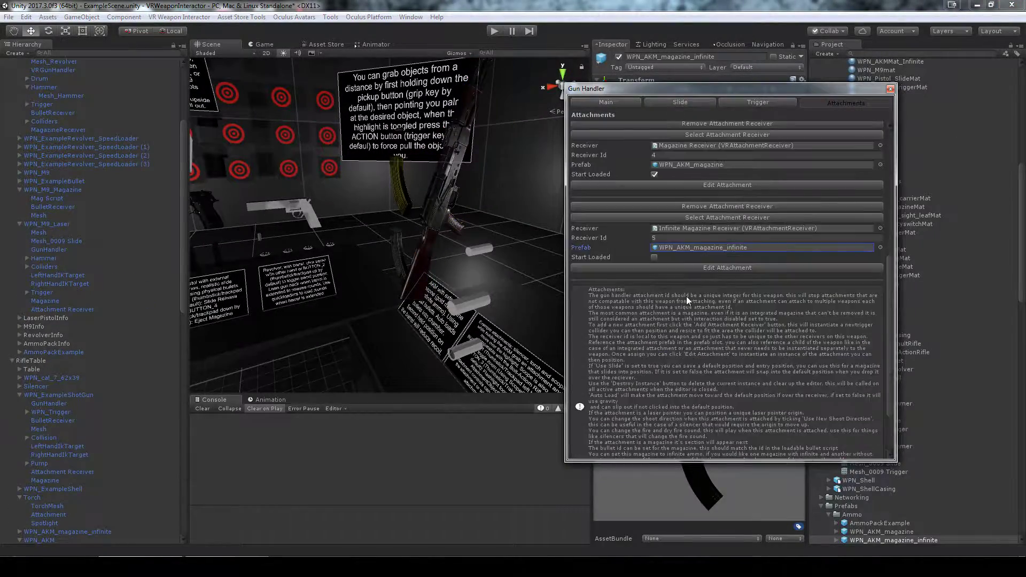
pyautogui.scroll(-1, 680, 250)
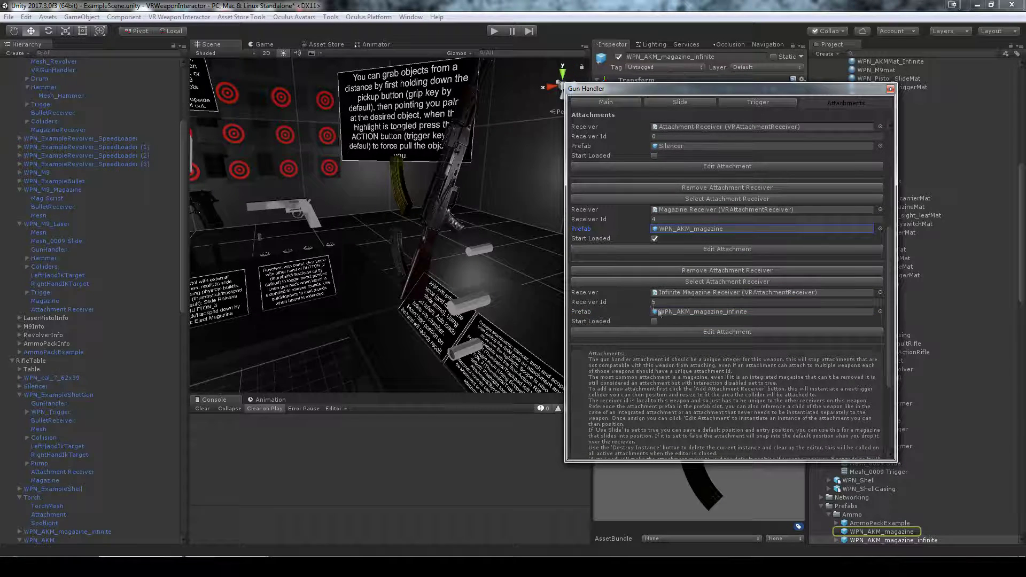
pyautogui.click(662, 311)
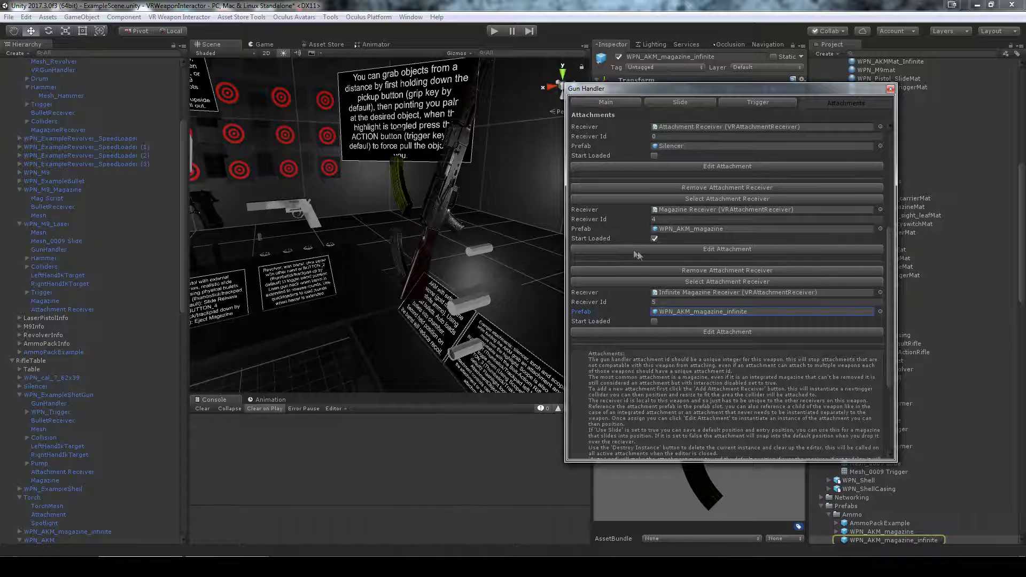
pyautogui.click(663, 220)
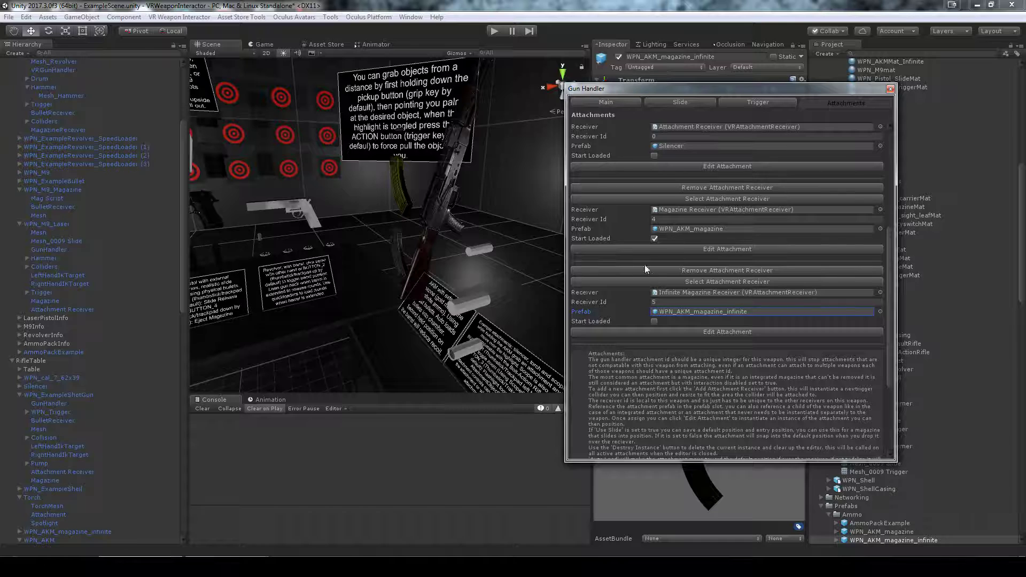
# Preview the AKM's regular and infinite magazines as editing instances, toggling the regular one's positions, and destroy both instances.
pyautogui.click(714, 249)
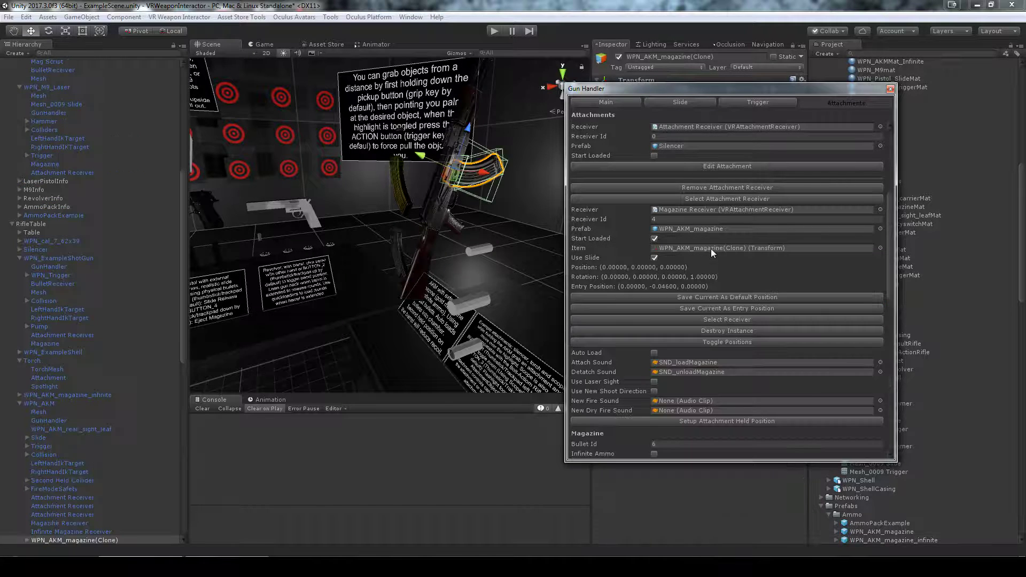
pyautogui.click(716, 344)
pyautogui.click(716, 344)
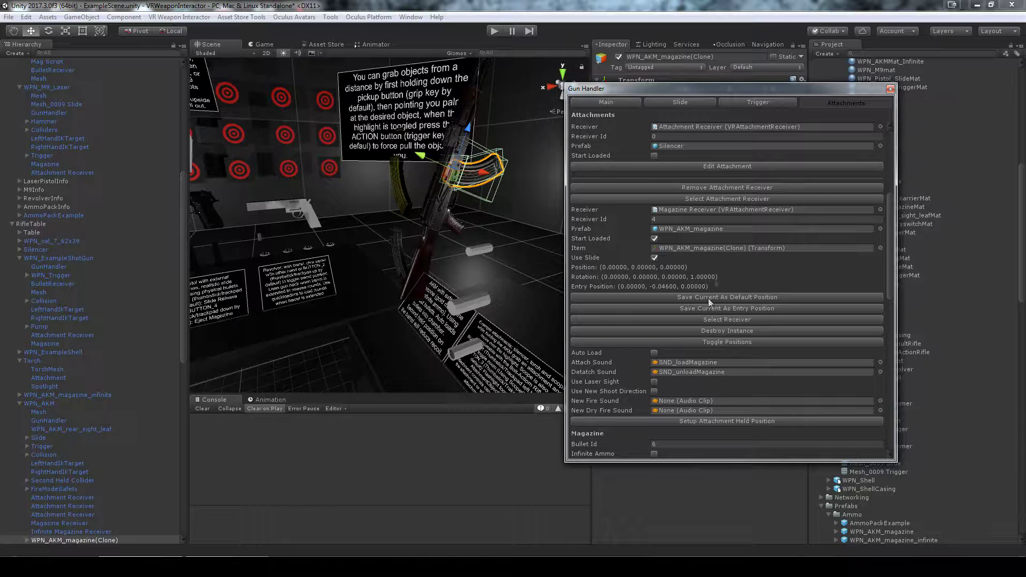
pyautogui.click(716, 331)
pyautogui.click(696, 331)
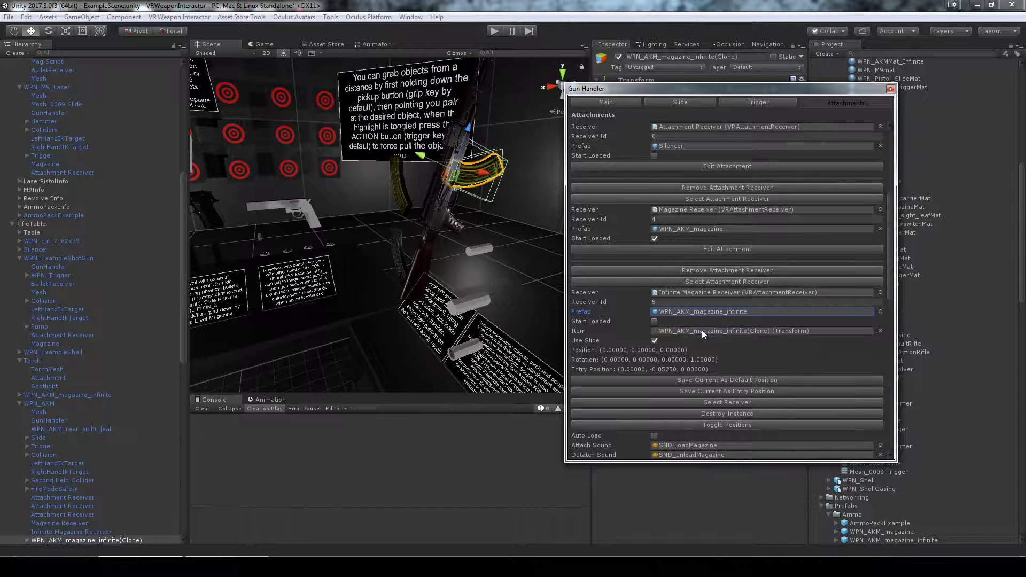
pyautogui.click(716, 414)
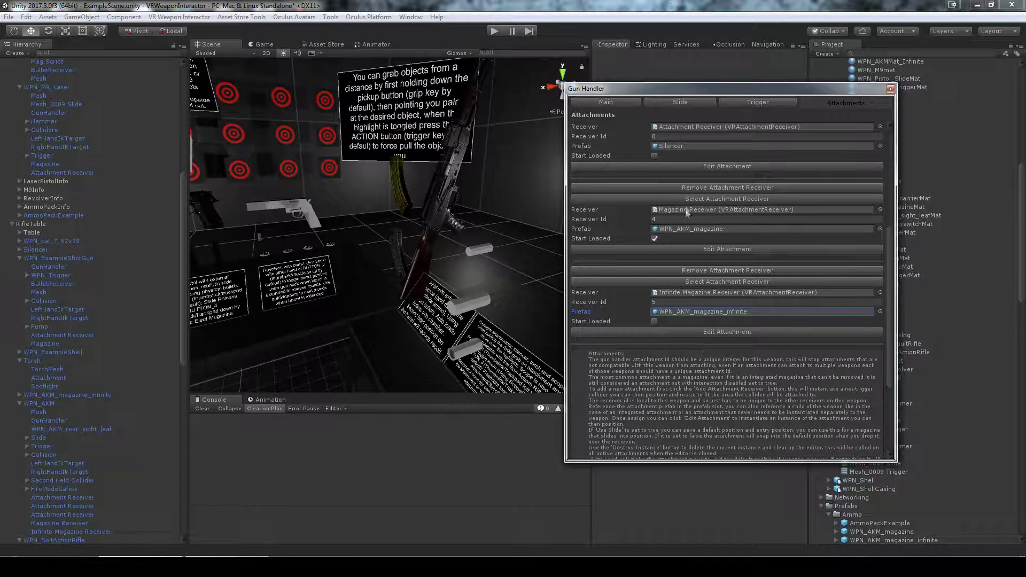
# Locate the AKM's Infinite Magazine Receiver and Magazine Receiver objects in the hierarchy and compare their attachment receiver settings.
pyautogui.click(675, 292)
pyautogui.scroll(-2, 149, 474)
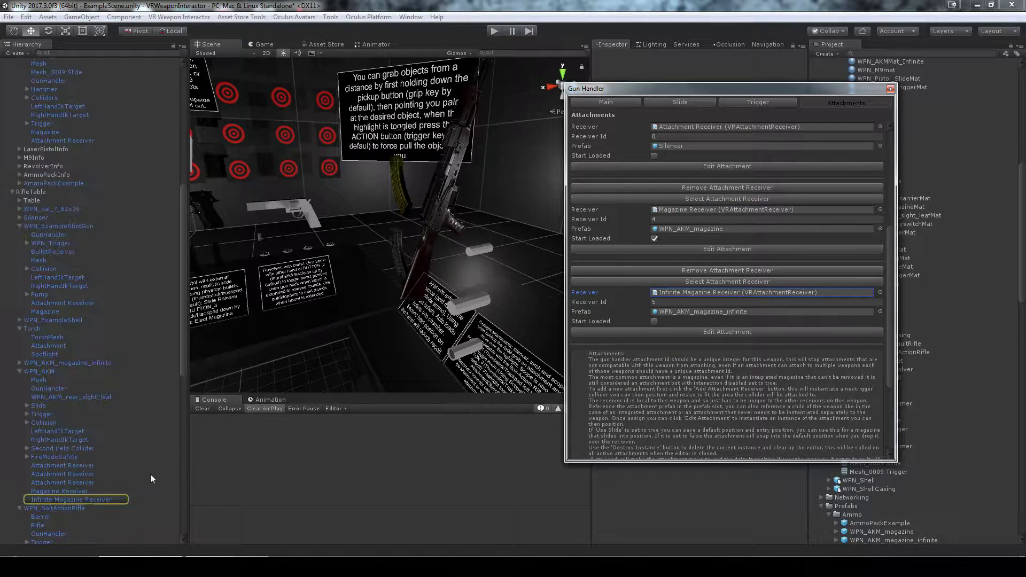
pyautogui.click(83, 499)
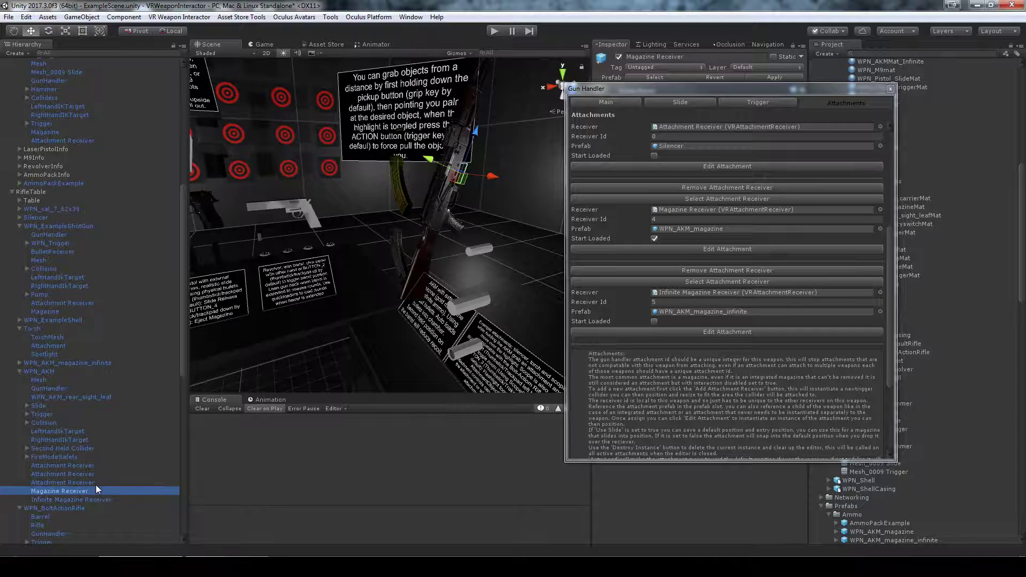
pyautogui.moveTo(604, 90); pyautogui.dragTo(731, 296)
pyautogui.click(82, 491)
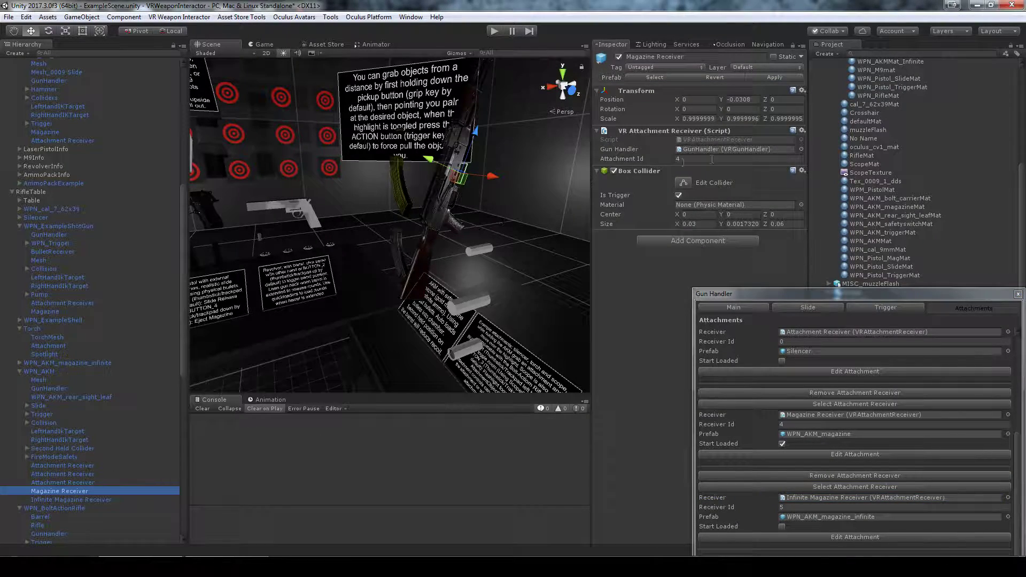
pyautogui.click(92, 500)
pyautogui.moveTo(758, 299); pyautogui.dragTo(585, 144)
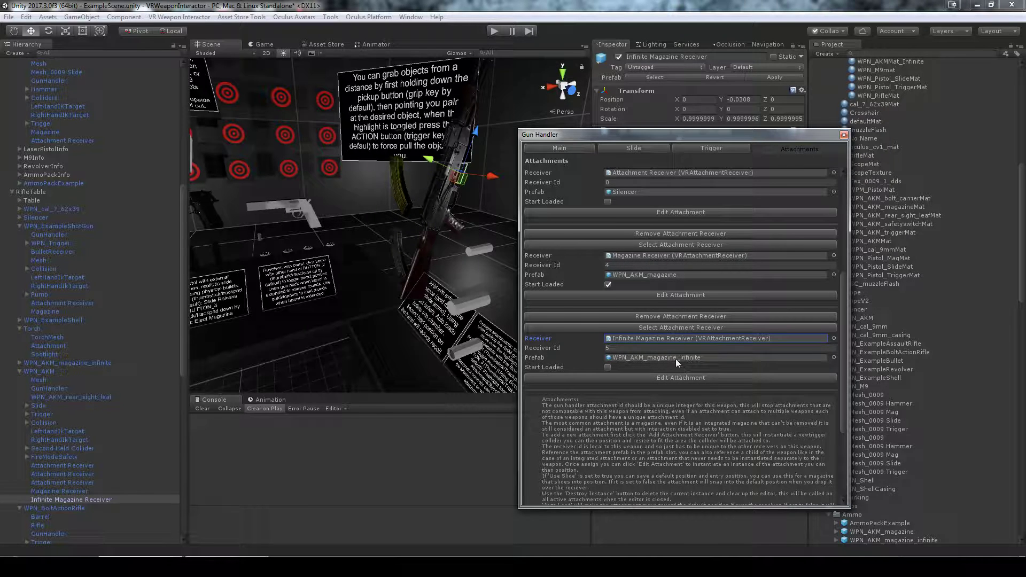
# Create an editing instance of the AKM's infinite magazine, review its ammo settings, destroy the instance and close the Gun Handler.
pyautogui.click(679, 378)
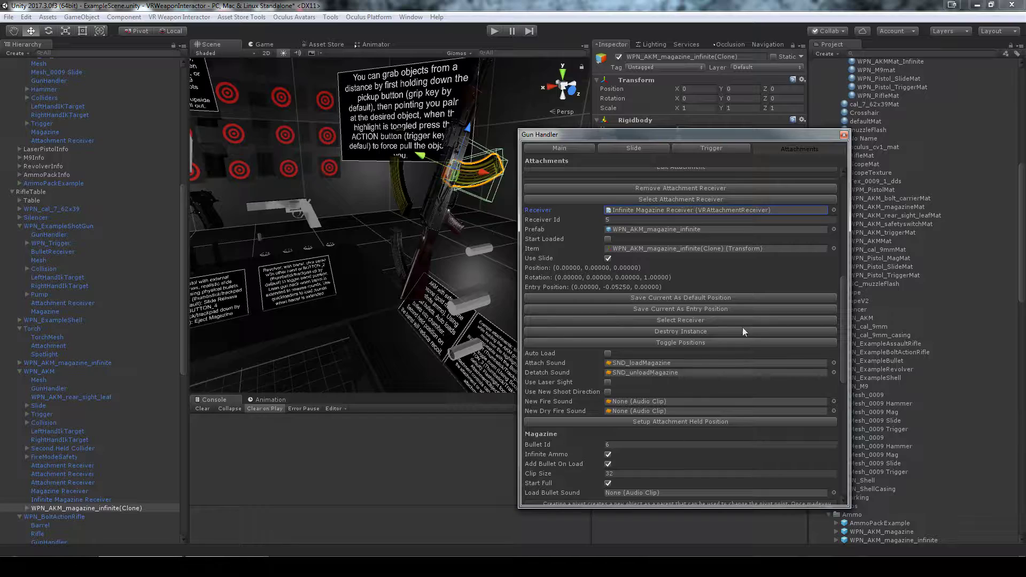
pyautogui.scroll(-3, 653, 402)
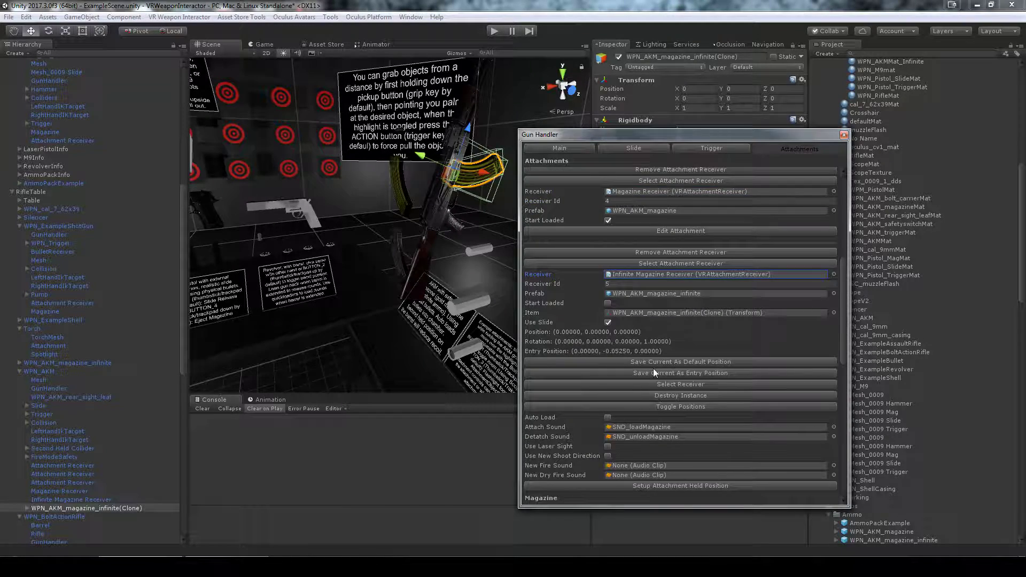
pyautogui.scroll(-3, 654, 351)
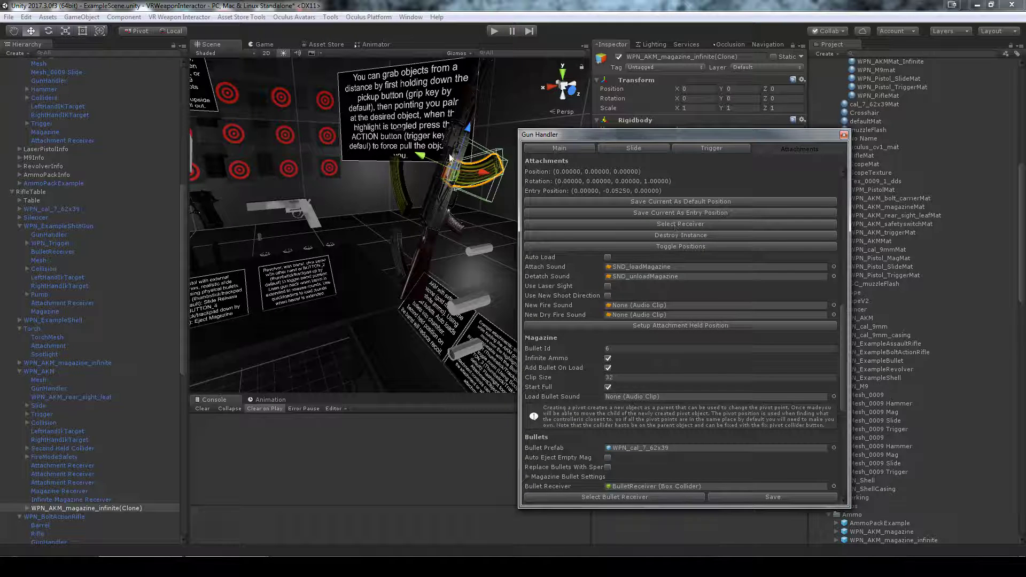
pyautogui.scroll(2, 736, 303)
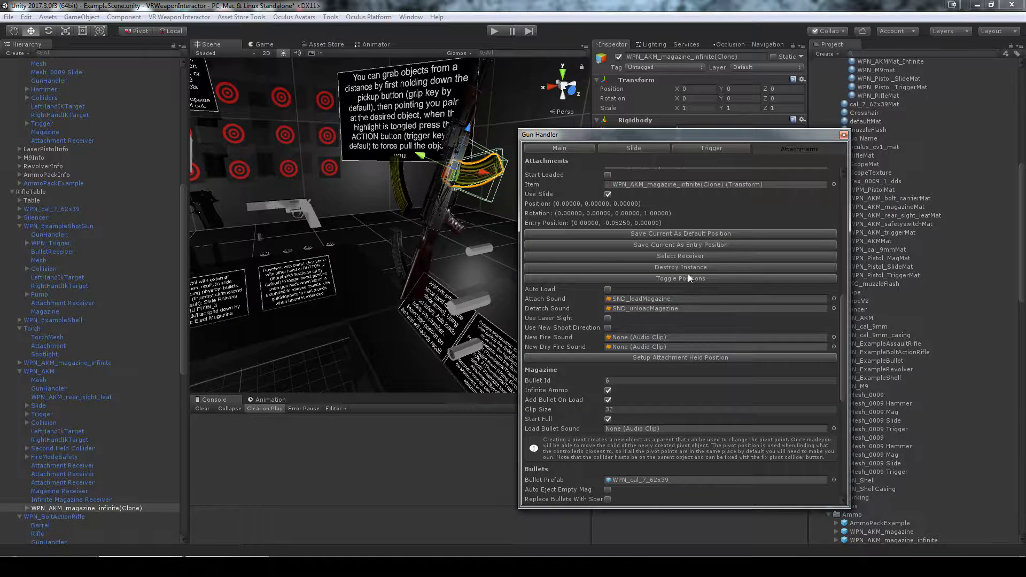
pyautogui.click(682, 265)
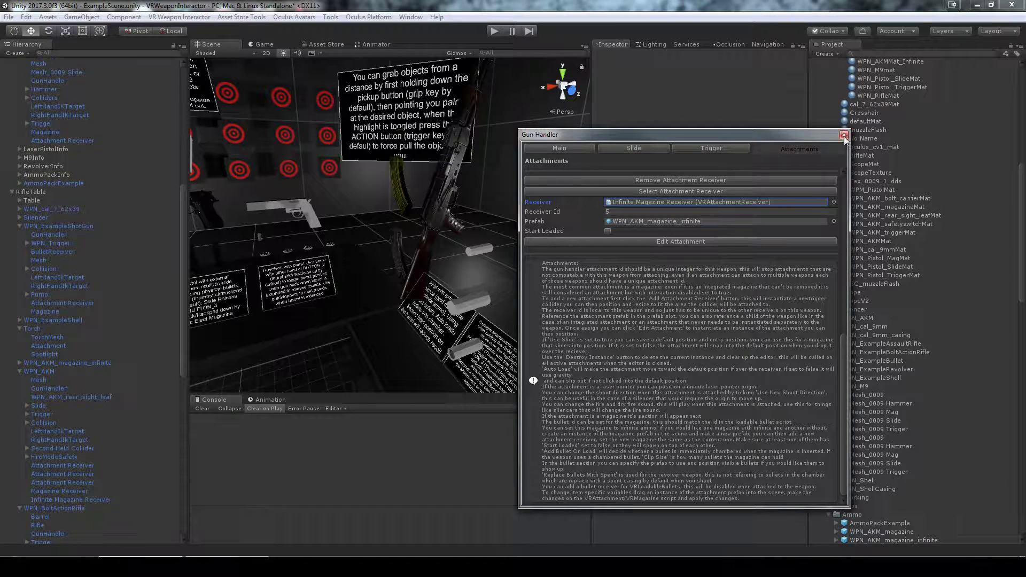
pyautogui.click(843, 135)
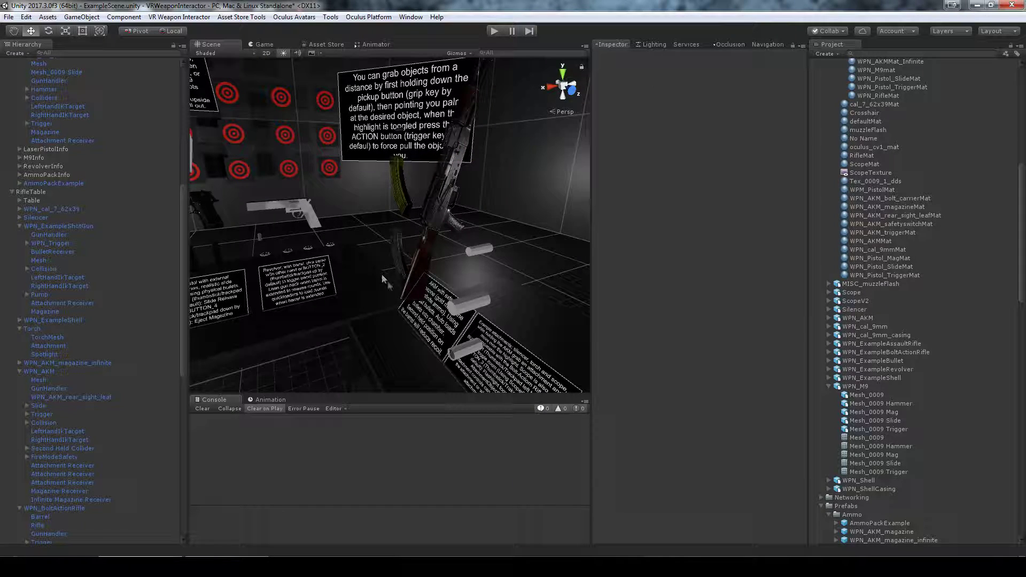
# Find the new M9 pistol in the scene, select its WPN_M9 root object and start Play mode to test it.
pyautogui.scroll(-5, 454, 275)
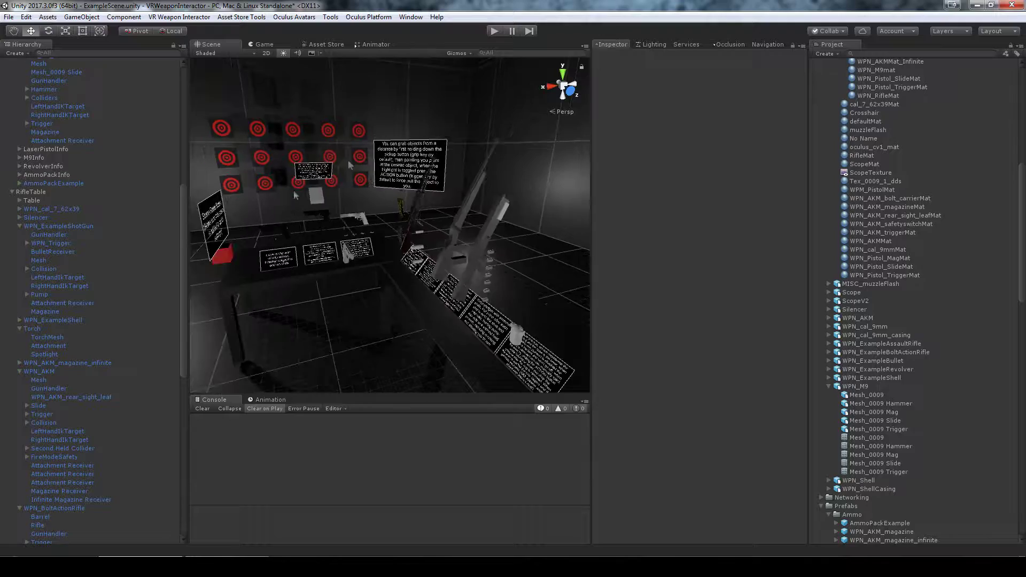
pyautogui.moveTo(323, 242); pyautogui.dragTo(364, 267, button='middle')
pyautogui.scroll(3, 380, 281)
pyautogui.moveTo(380, 281); pyautogui.dragTo(332, 301, button='right')
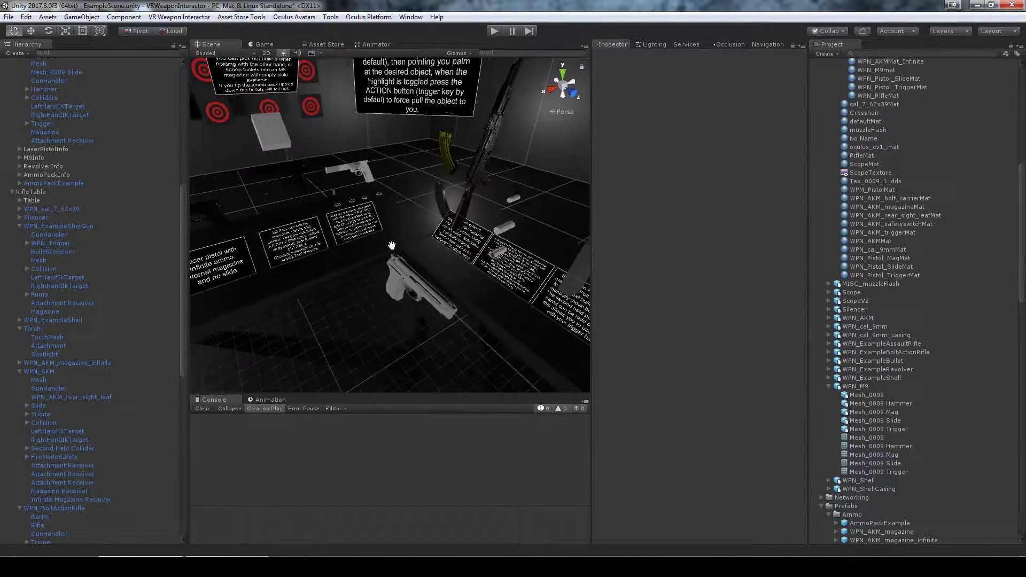
pyautogui.scroll(2, 331, 300)
pyautogui.scroll(-2, 331, 301)
pyautogui.click(409, 266)
pyautogui.press('f')
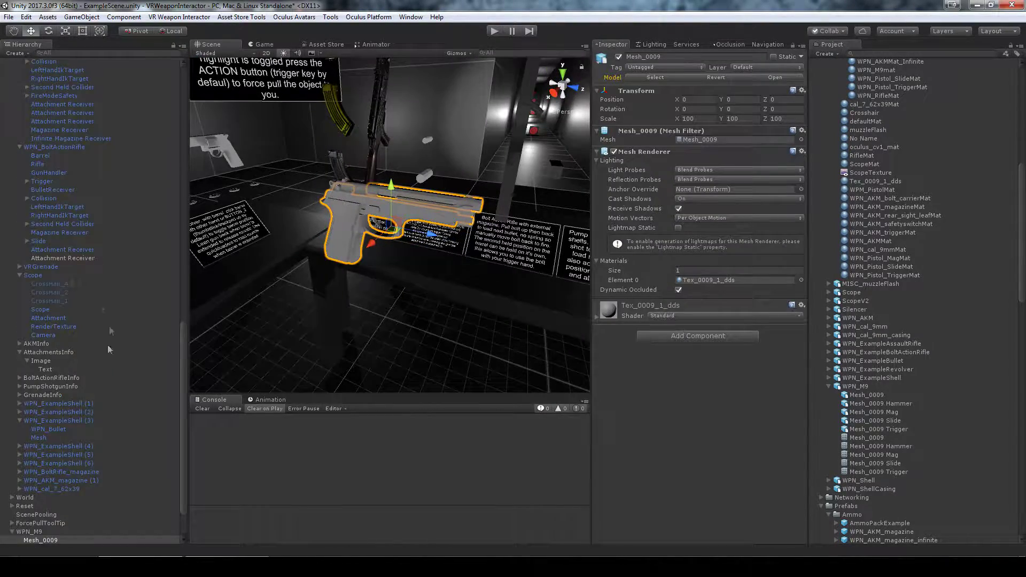
pyautogui.scroll(-3, 86, 407)
pyautogui.click(64, 479)
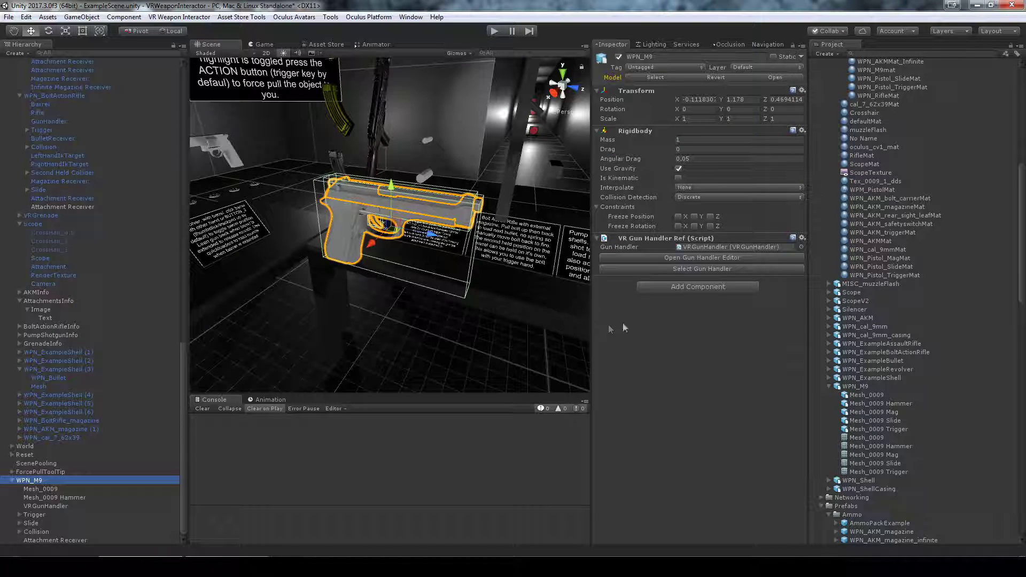
pyautogui.click(496, 32)
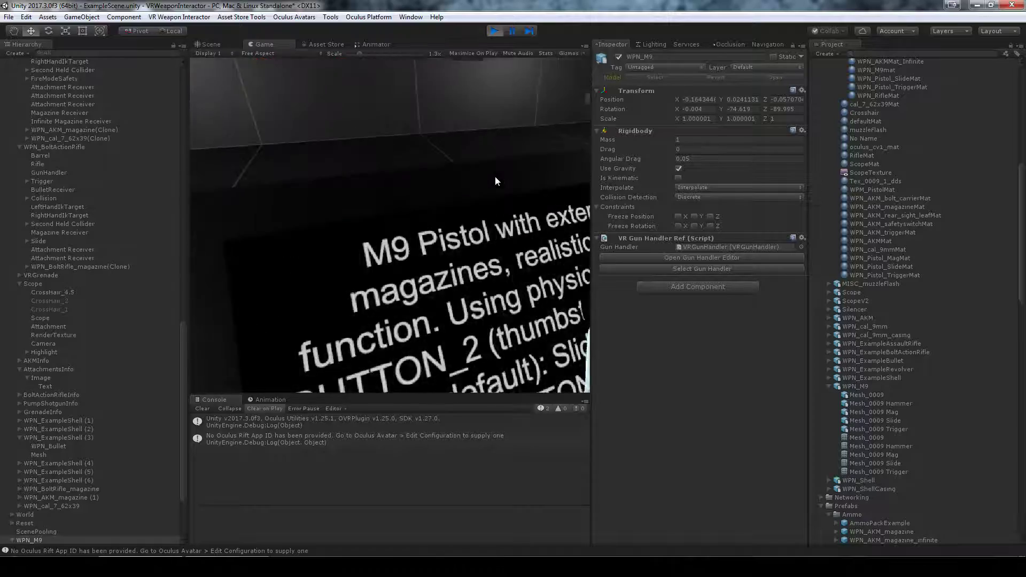
# Exit Play mode, reposition the loose Mesh_0009 Mag near the pistol table, and run the scene once more to test the magazine.
pyautogui.click(495, 31)
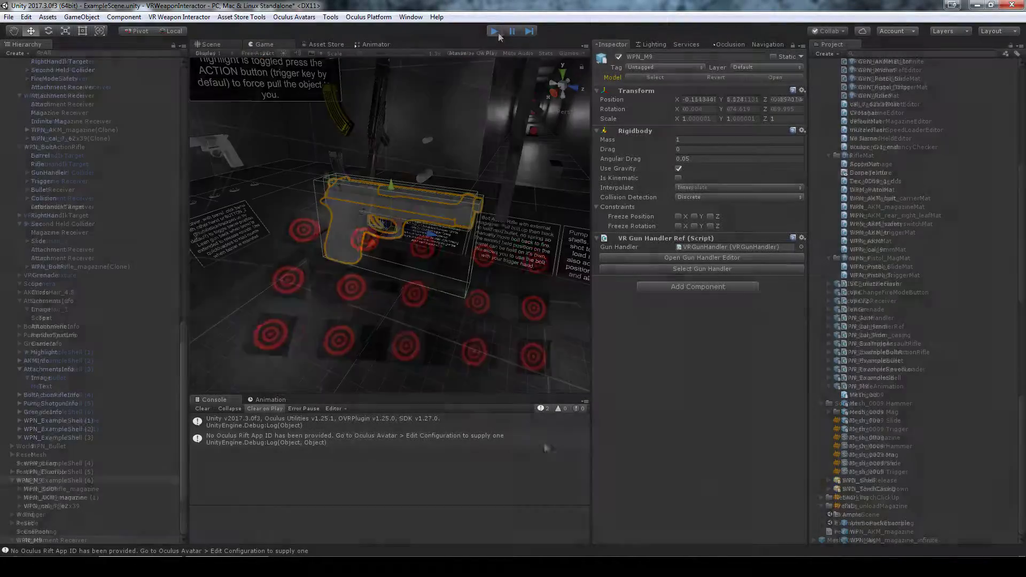
pyautogui.moveTo(517, 280); pyautogui.dragTo(521, 288)
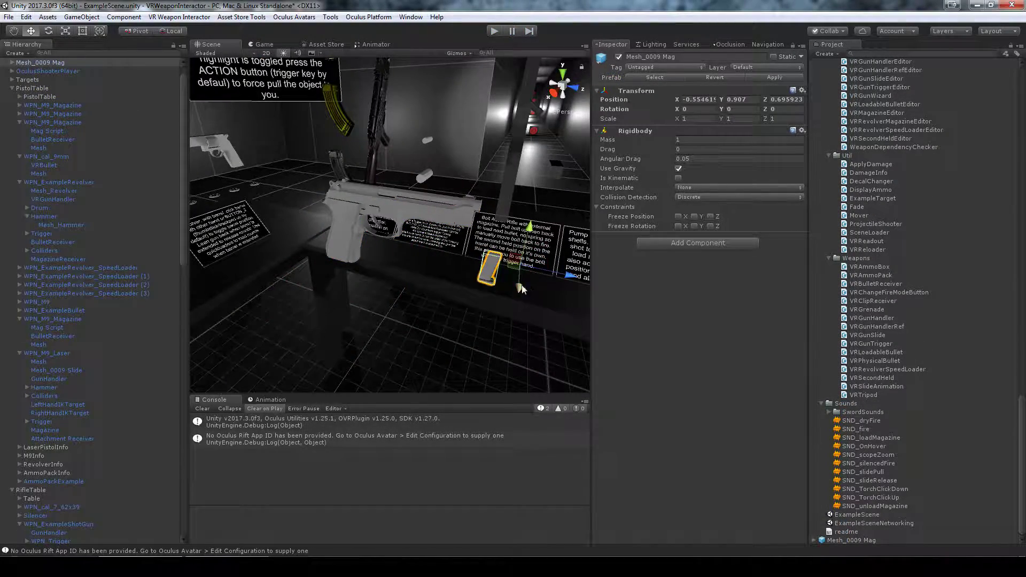
pyautogui.click(495, 30)
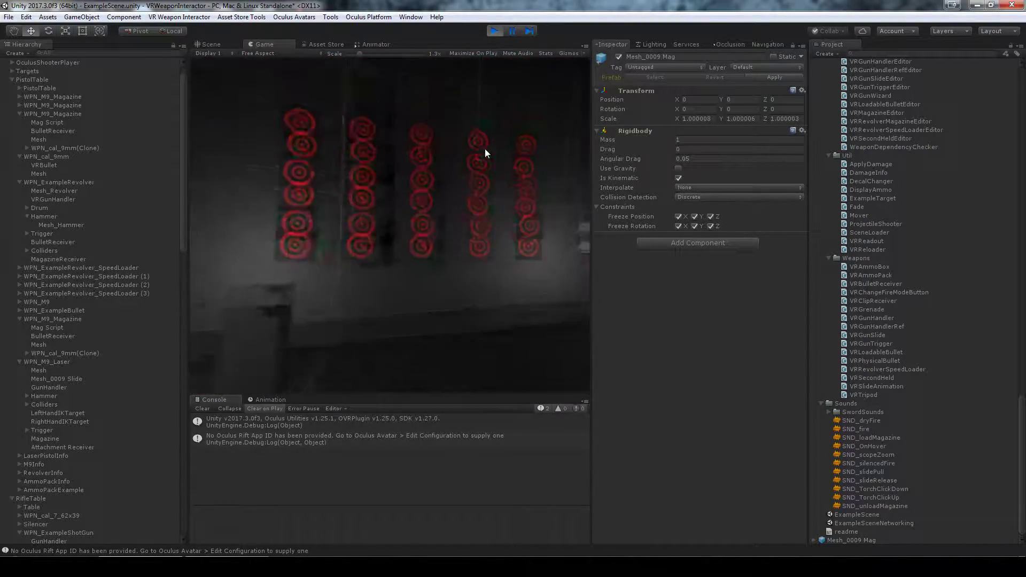
pyautogui.click(496, 31)
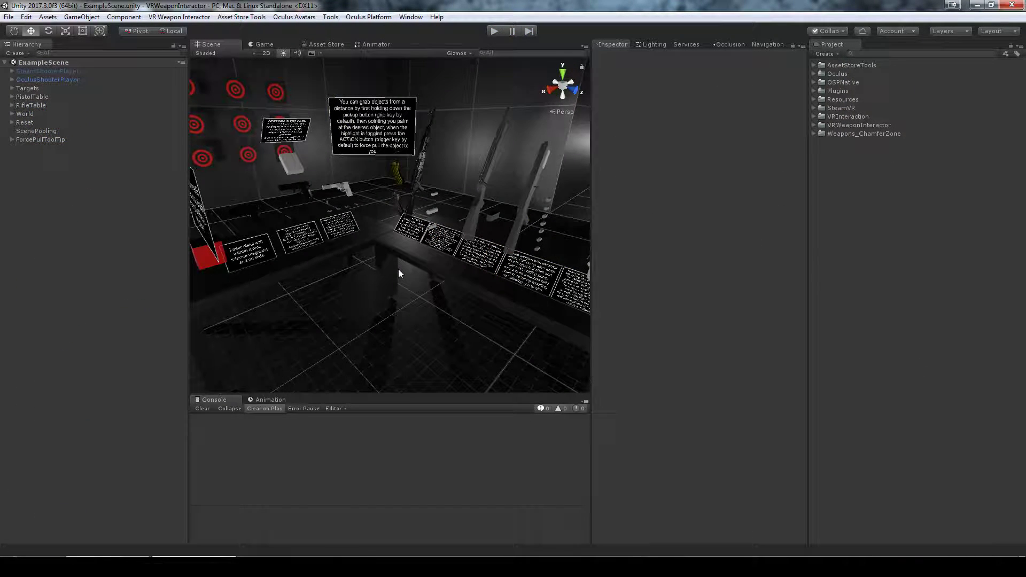
# Move WPN_BoltActionRifle away from the rifle table into open space and set its rotation to X 0 and Y -90.
pyautogui.moveTo(398, 273); pyautogui.dragTo(424, 287, button='right')
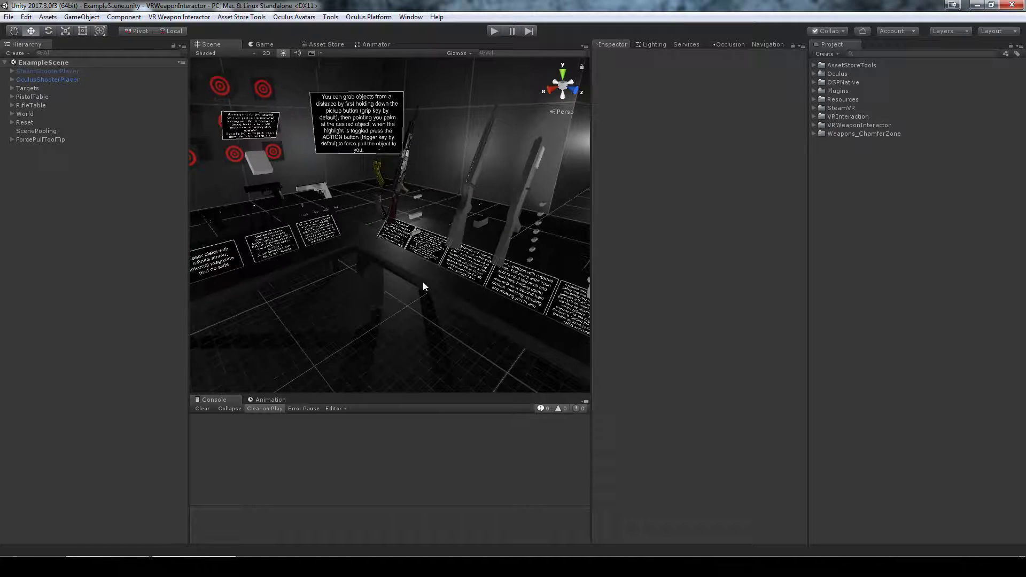
pyautogui.click(467, 196)
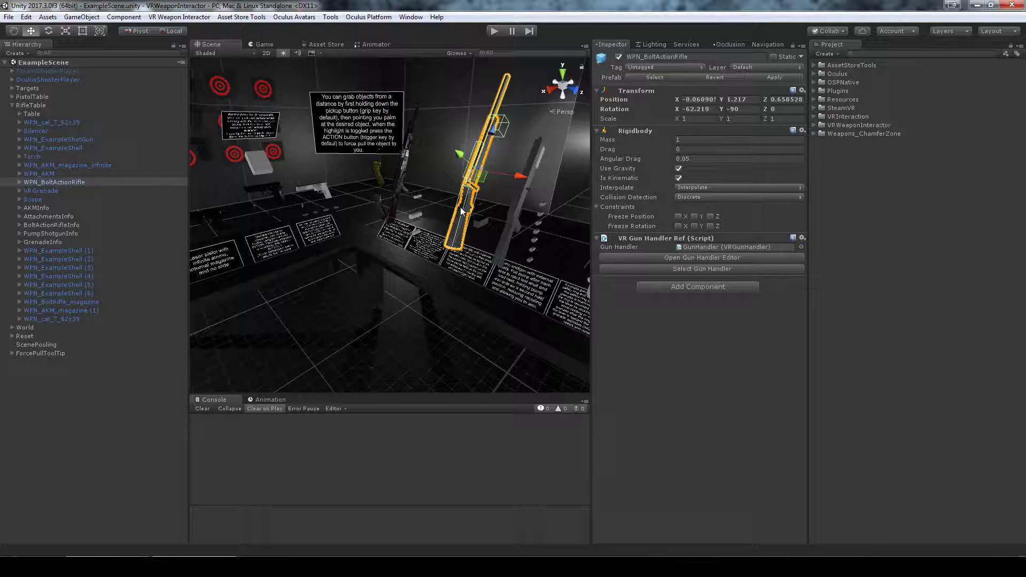
pyautogui.moveTo(475, 179); pyautogui.dragTo(284, 235)
pyautogui.moveTo(257, 202); pyautogui.dragTo(286, 131)
pyautogui.click(692, 109)
pyautogui.write('0')
pyautogui.press('Tab')
pyautogui.write('-90')
pyautogui.moveTo(323, 305); pyautogui.dragTo(392, 323, button='right')
pyautogui.click(392, 323)
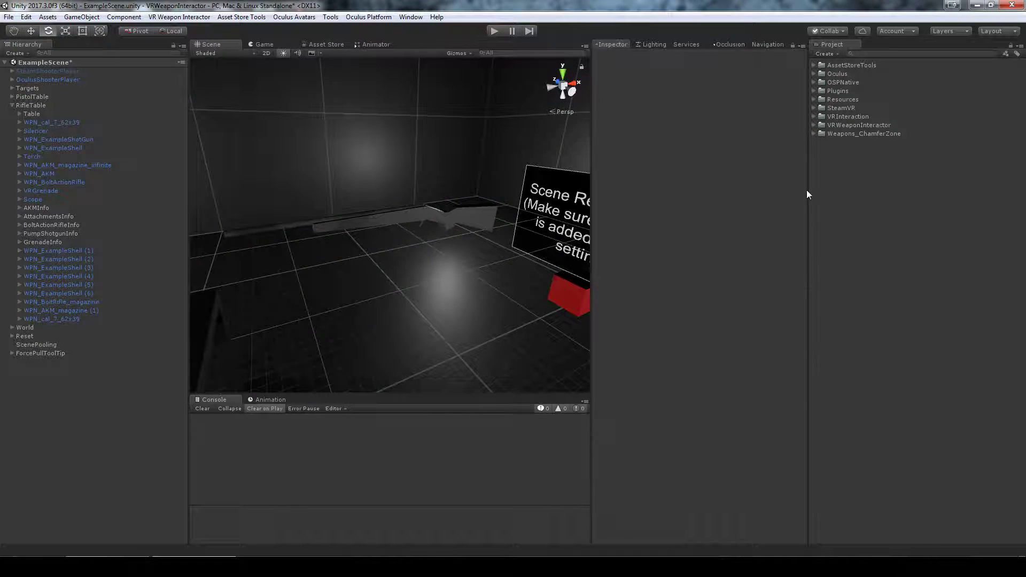
# Expand the Weapons_ChamferZone assets and select the Sako85 folder.
pyautogui.click(814, 133)
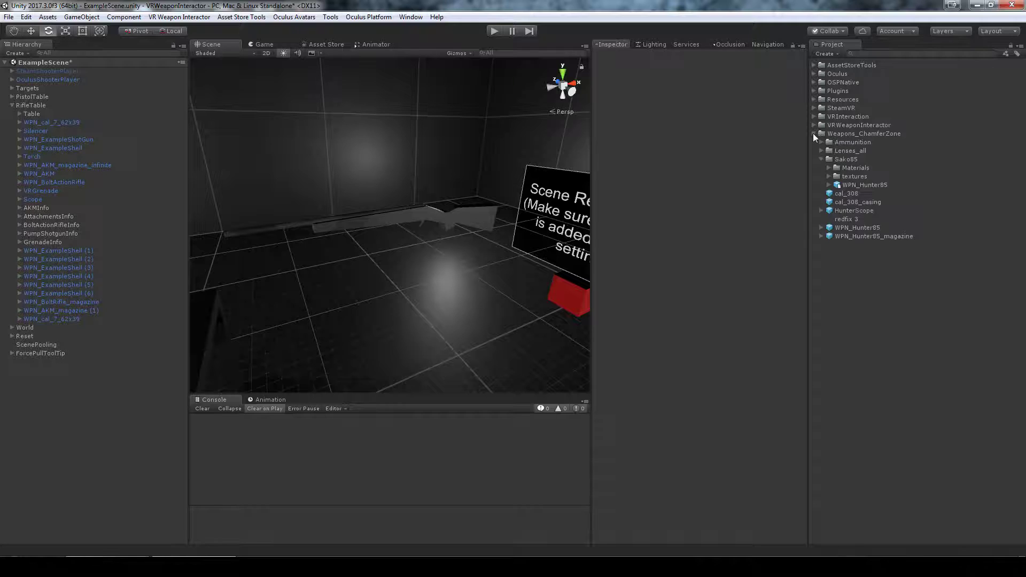
pyautogui.click(846, 160)
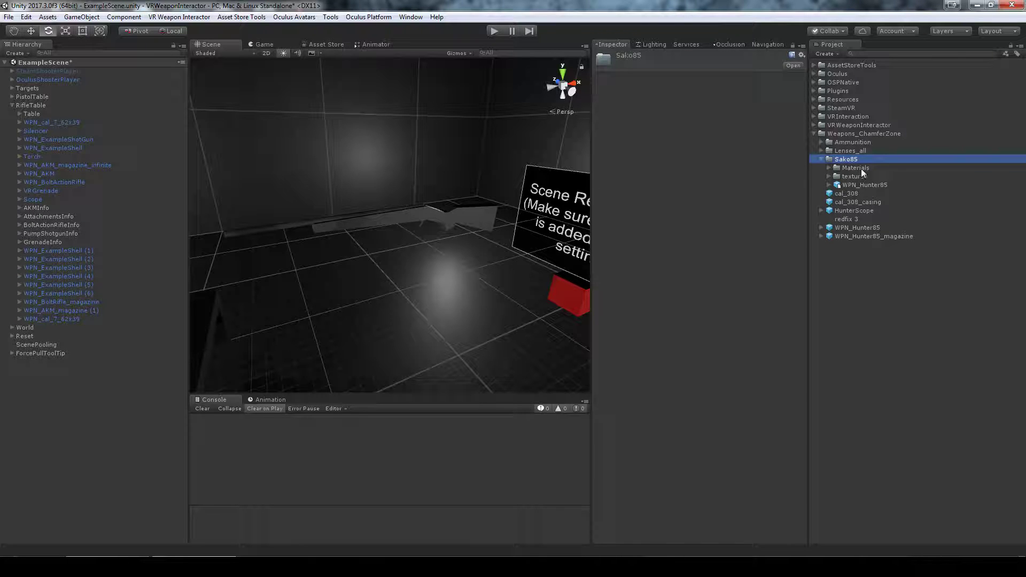
# Place the WPN_Hunter85 model from the Sako85 folder in the scene and rotate it to about -91° around Y.
pyautogui.click(863, 185)
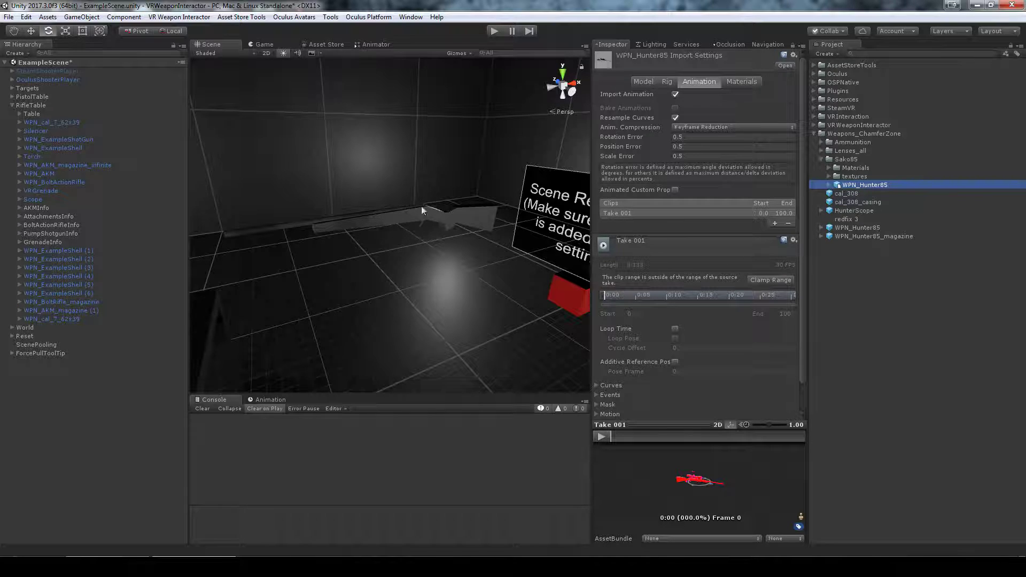
pyautogui.moveTo(864, 185); pyautogui.dragTo(644, 261)
pyautogui.moveTo(423, 346); pyautogui.dragTo(509, 197)
pyautogui.press('e')
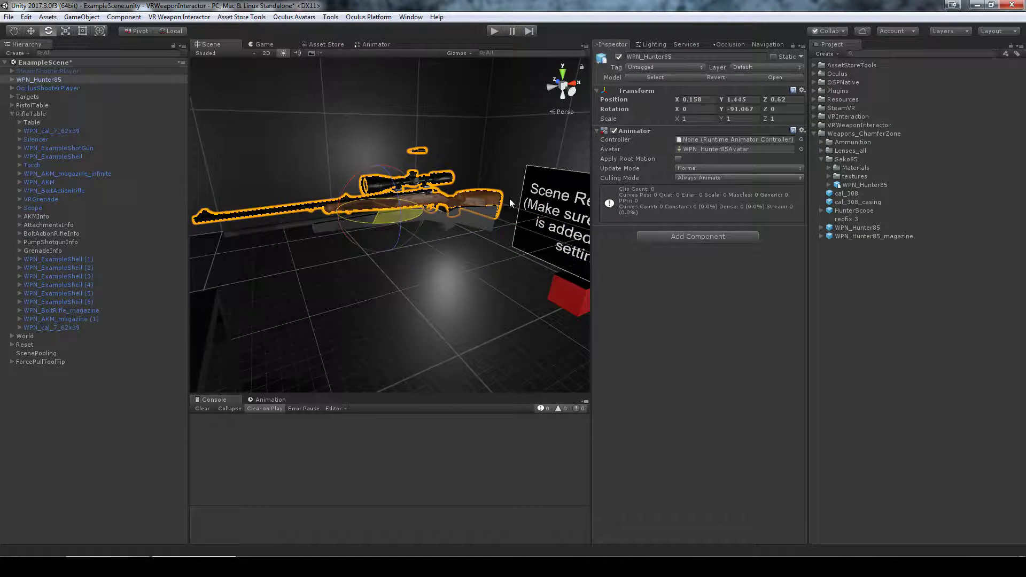
# Move the WPN_Hunter85 model above the bolt-action rifle to about Y 1.633 and place it last in the scene hierarchy.
pyautogui.keyDown('alt'); pyautogui.moveTo(433, 261); pyautogui.dragTo(387, 254); pyautogui.keyUp('alt')
pyautogui.press('w')
pyautogui.keyDown('alt'); pyautogui.moveTo(371, 210); pyautogui.dragTo(376, 251); pyautogui.keyUp('alt')
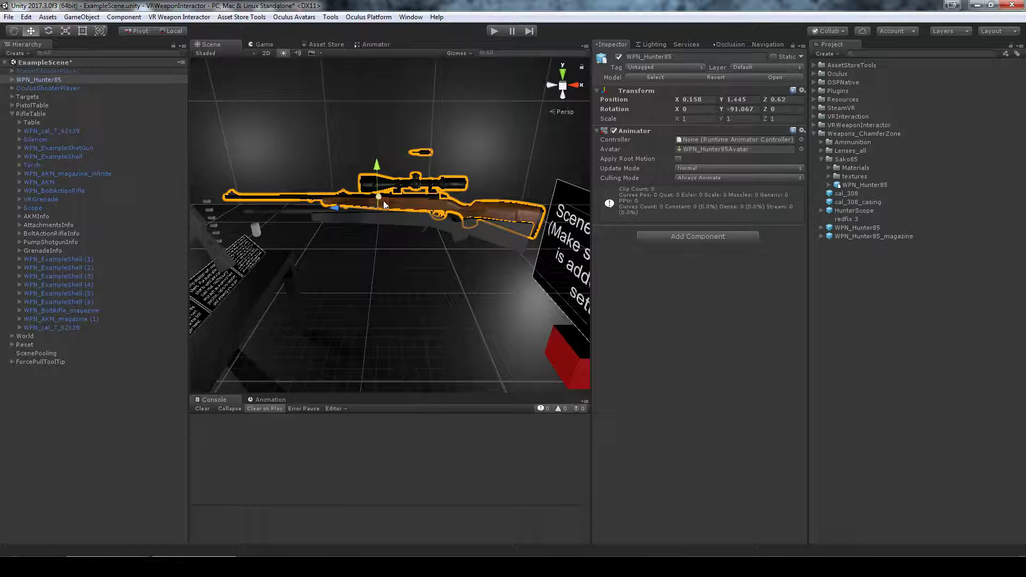
pyautogui.moveTo(389, 207); pyautogui.dragTo(359, 153)
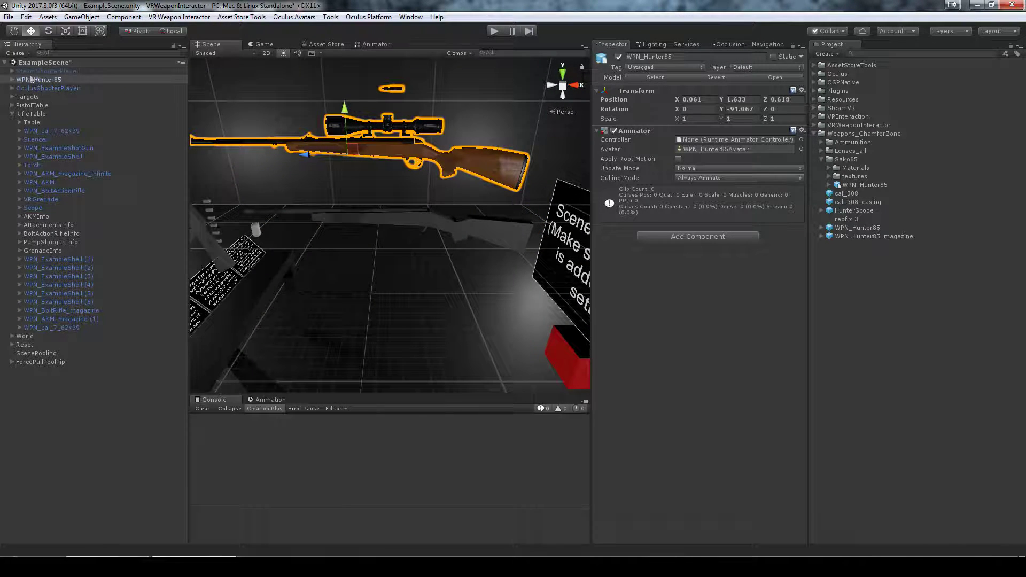
pyautogui.moveTo(58, 250); pyautogui.dragTo(54, 375)
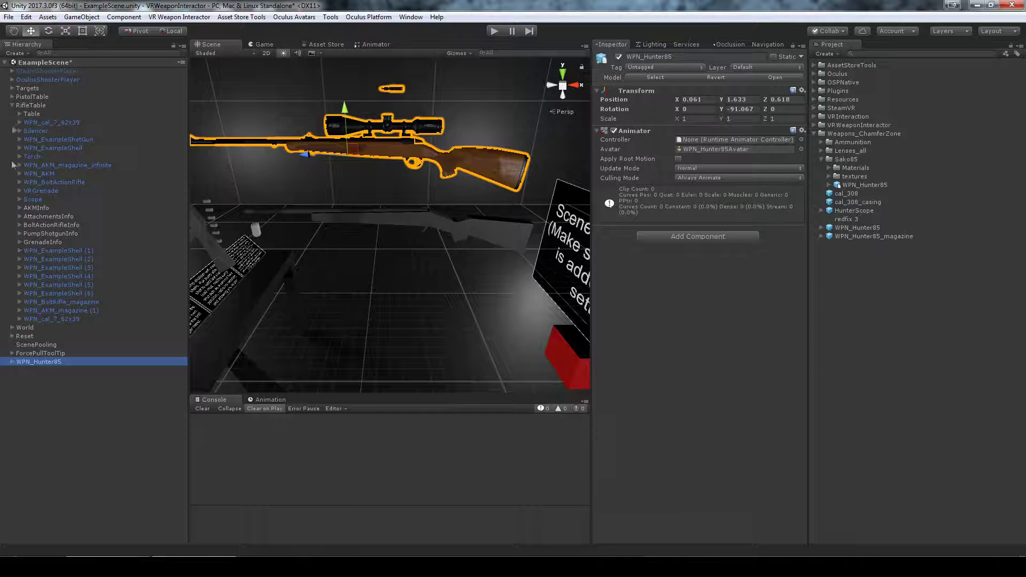
pyautogui.click(11, 105)
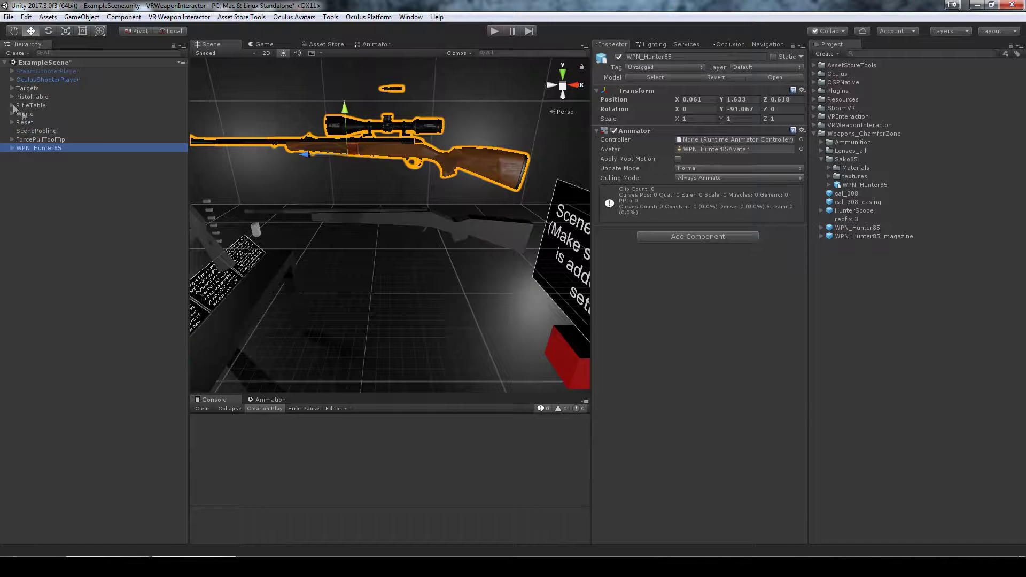
# Take WPN_BoltActionRifle out of RifleTable and place it at the scene root below WPN_Hunter85.
pyautogui.click(385, 218)
pyautogui.moveTo(44, 183); pyautogui.dragTo(48, 368)
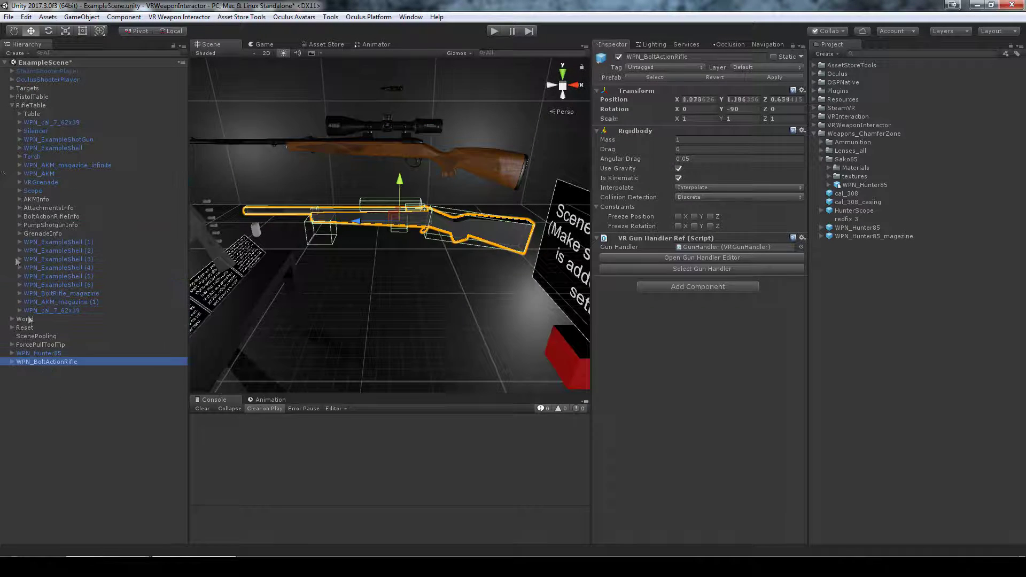
pyautogui.click(12, 106)
# Copy the Transform values of WPN_BoltActionRifle and paste them onto the root WPN_Hunter85 object.
pyautogui.click(801, 91)
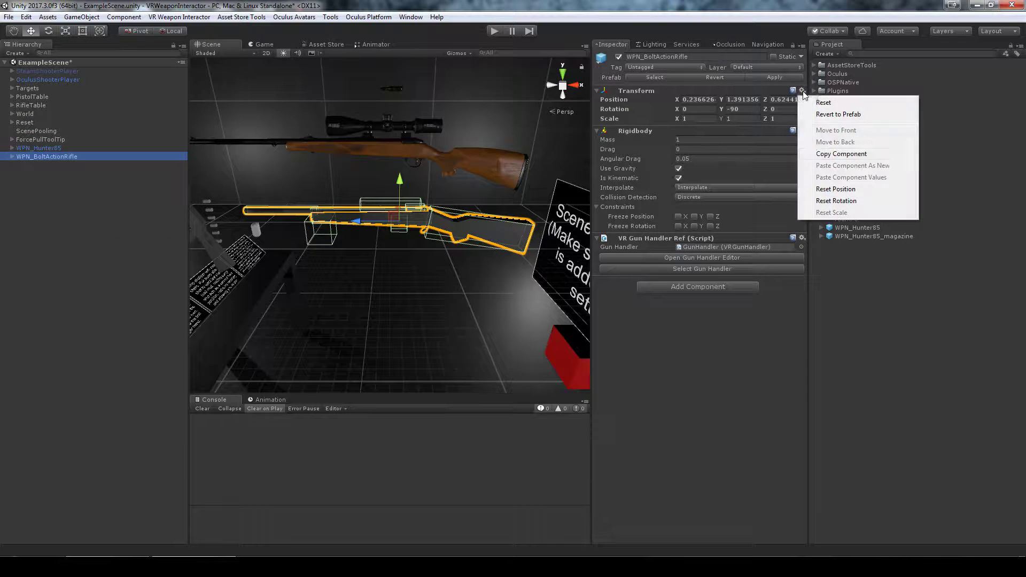
pyautogui.click(823, 155)
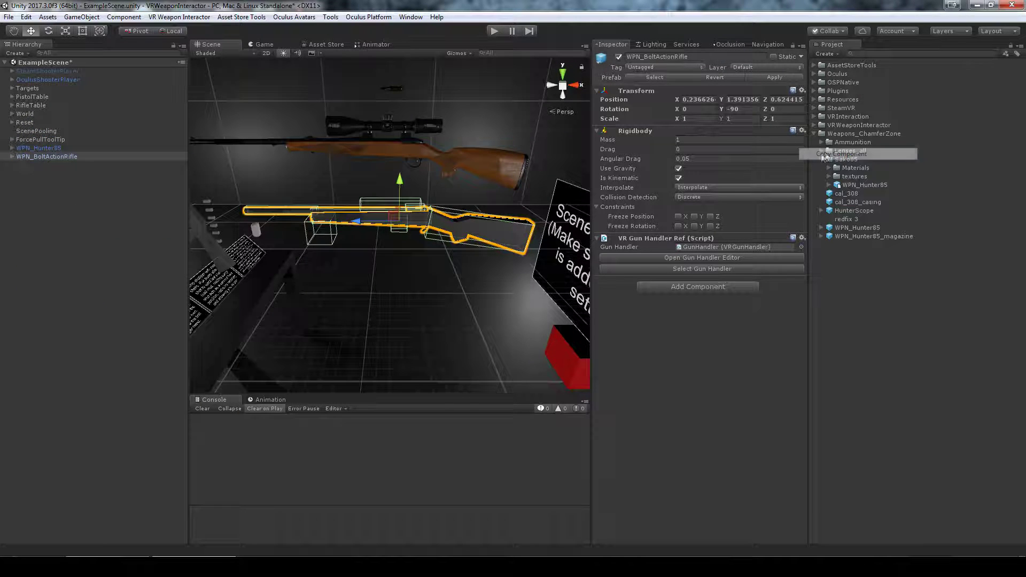
pyautogui.click(40, 148)
pyautogui.click(801, 90)
pyautogui.click(826, 174)
# Expand both rifle hierarchies and make the WPN_Hunter85 body mesh a child of WPN_BoltActionRifle.
pyautogui.moveTo(311, 277); pyautogui.dragTo(393, 313, button='right')
pyautogui.click(394, 305)
pyautogui.doubleClick(62, 239)
pyautogui.click(61, 247)
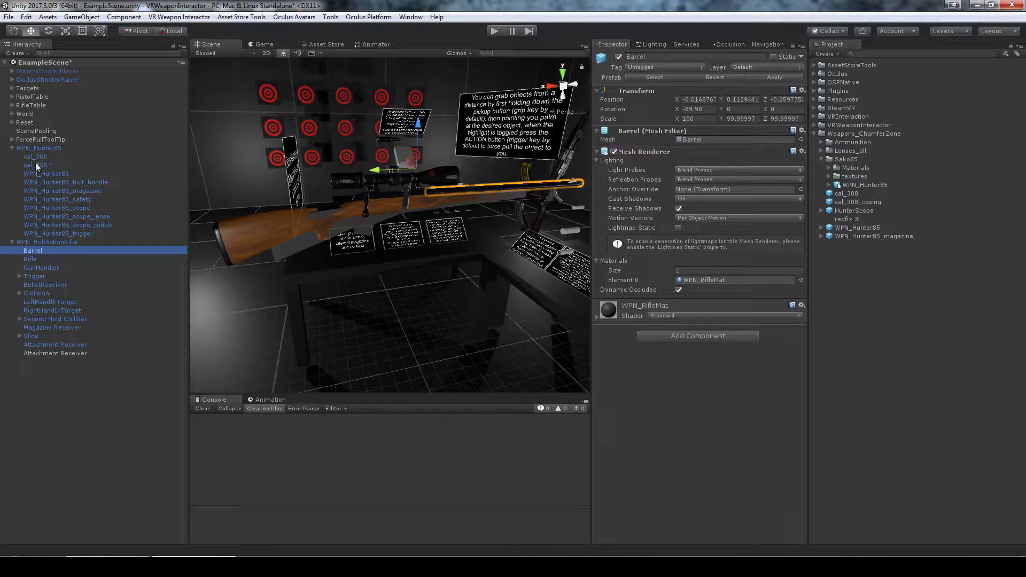
pyautogui.click(45, 174)
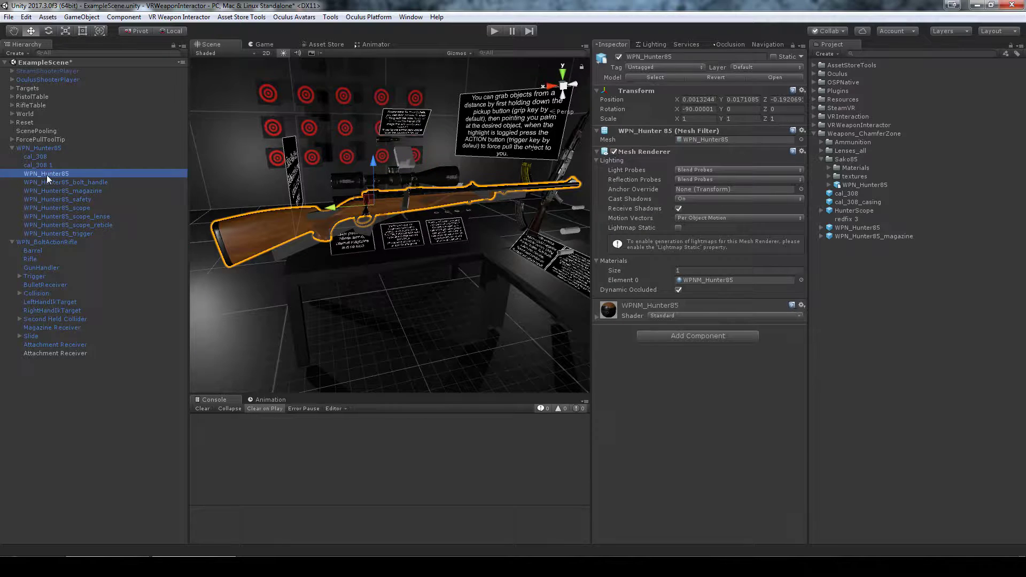
pyautogui.moveTo(51, 174); pyautogui.dragTo(48, 245)
pyautogui.click(543, 303)
pyautogui.click(52, 148)
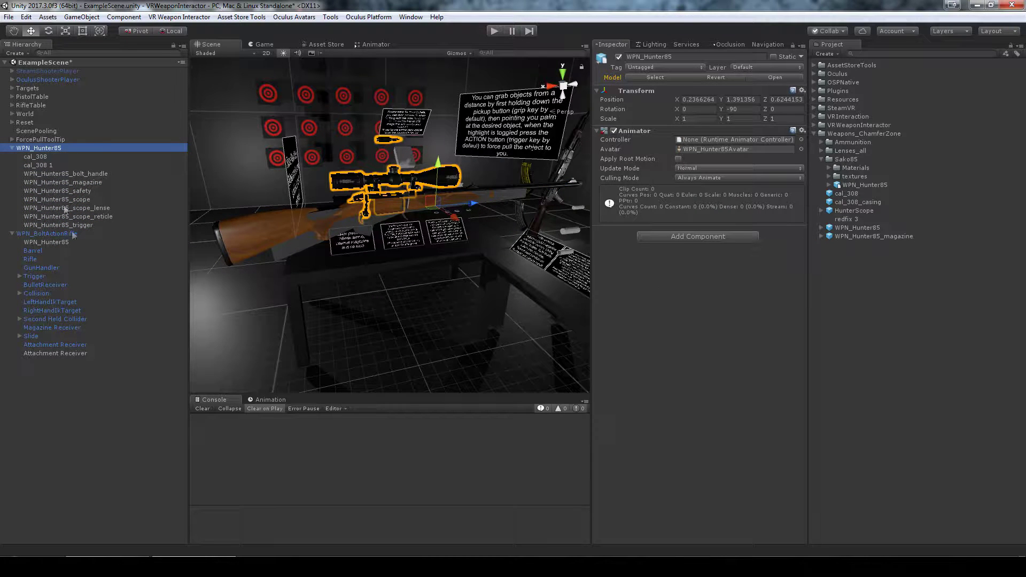
pyautogui.click(46, 234)
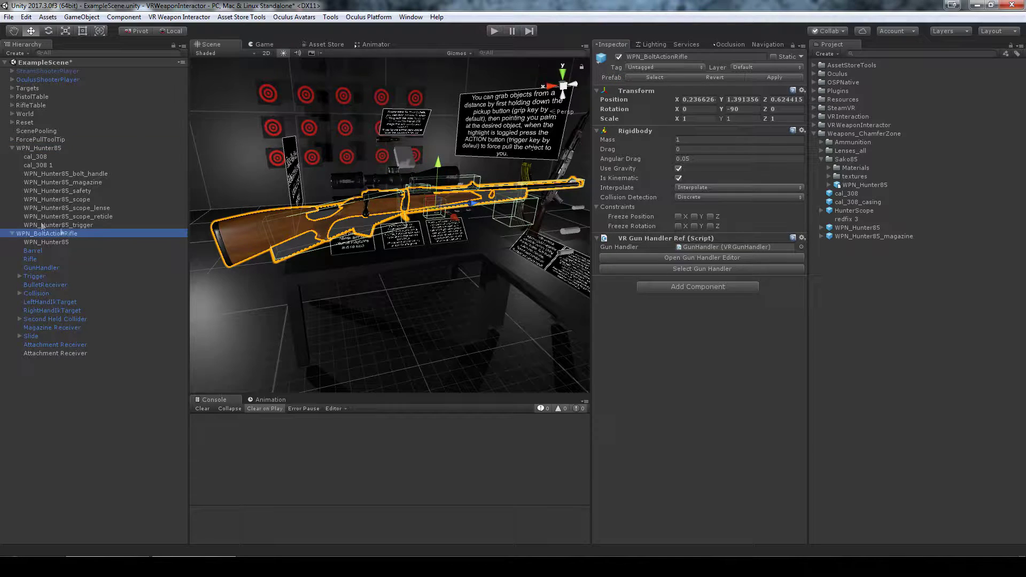
# Make WPN_Hunter85_bolt_handle a child of the Slide object of WPN_BoltActionRifle, alongside LeverAction.
pyautogui.click(58, 173)
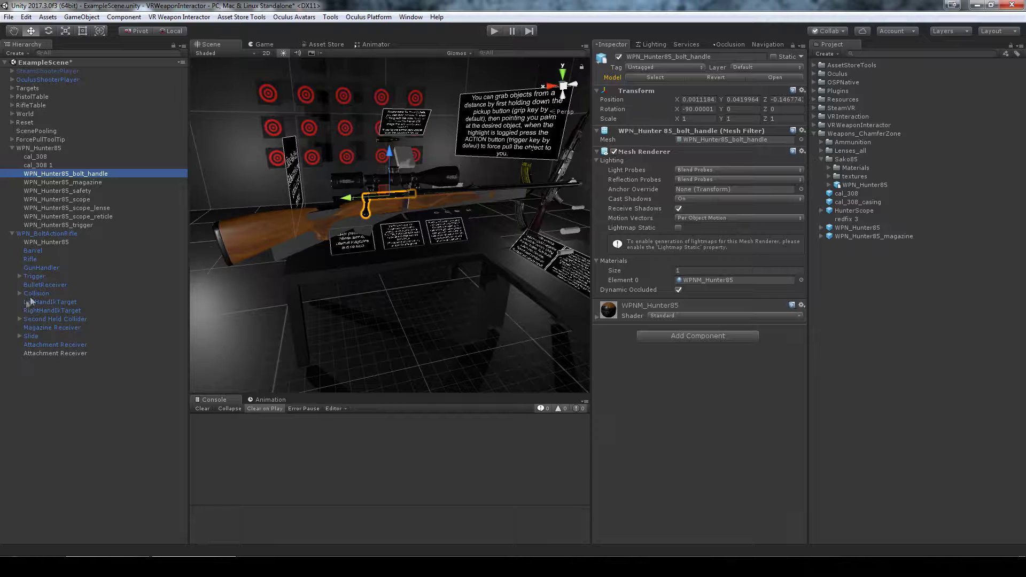
pyautogui.click(32, 336)
pyautogui.press('Right')
pyautogui.click(59, 347)
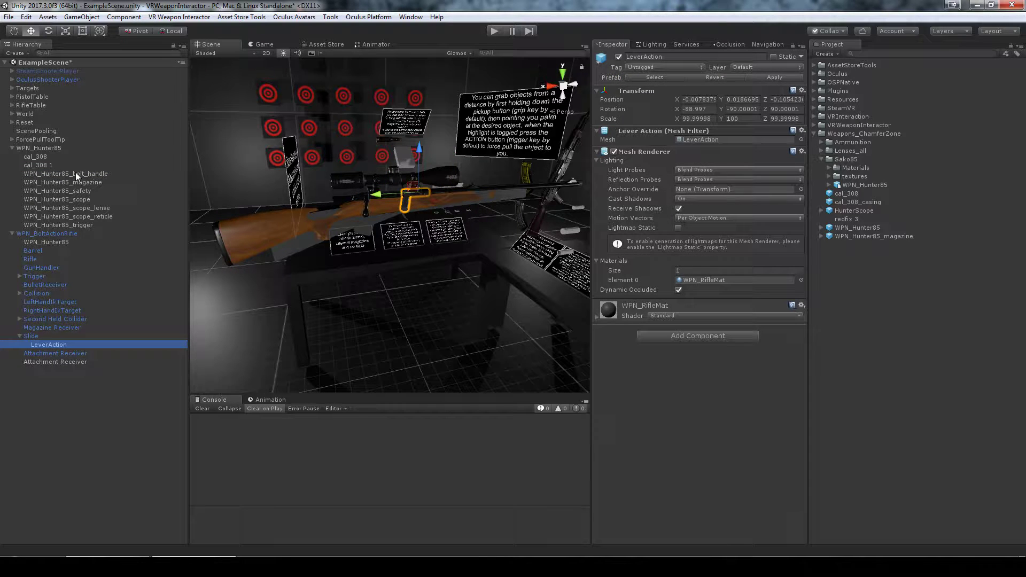
pyautogui.moveTo(75, 172); pyautogui.dragTo(51, 340)
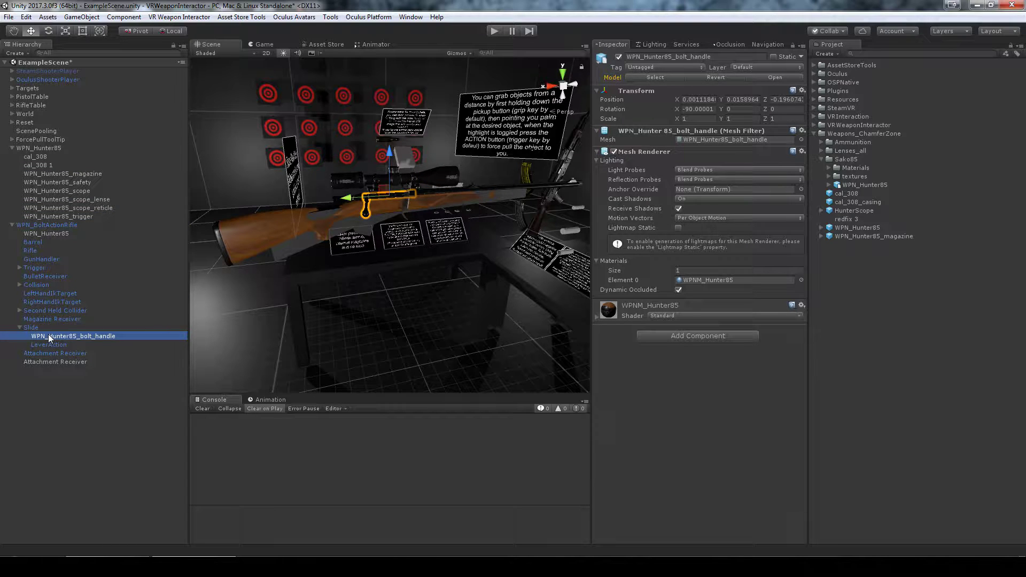
# Make WPN_Hunter85_safety a child of WPN_BoltActionRifle.
pyautogui.click(73, 173)
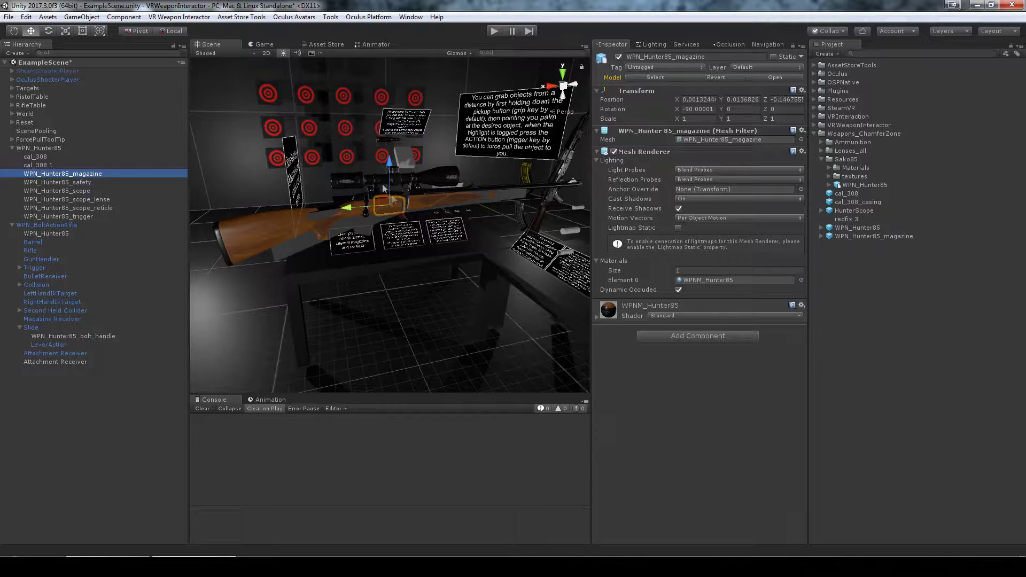
pyautogui.click(75, 184)
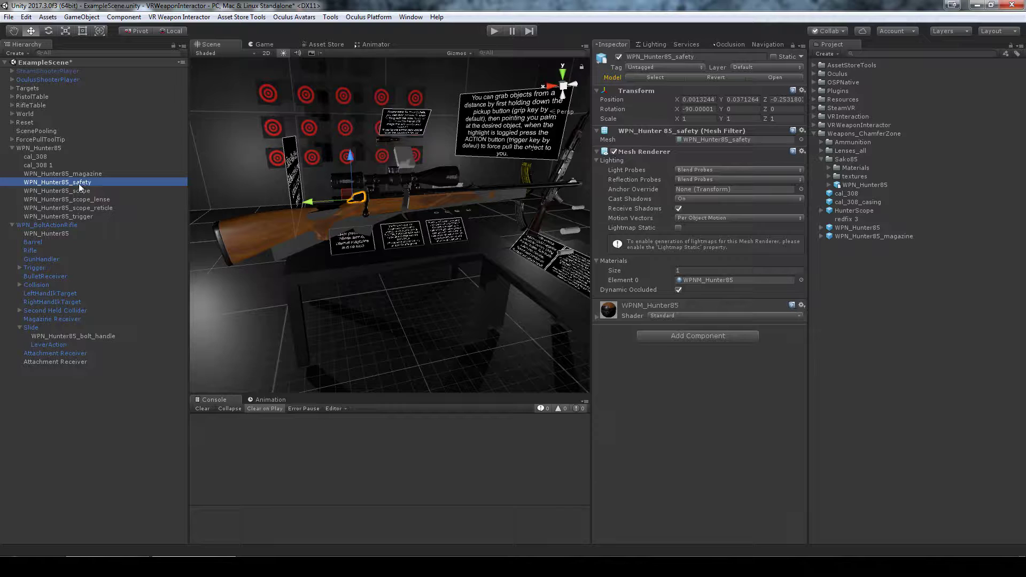
pyautogui.moveTo(60, 231); pyautogui.dragTo(59, 231)
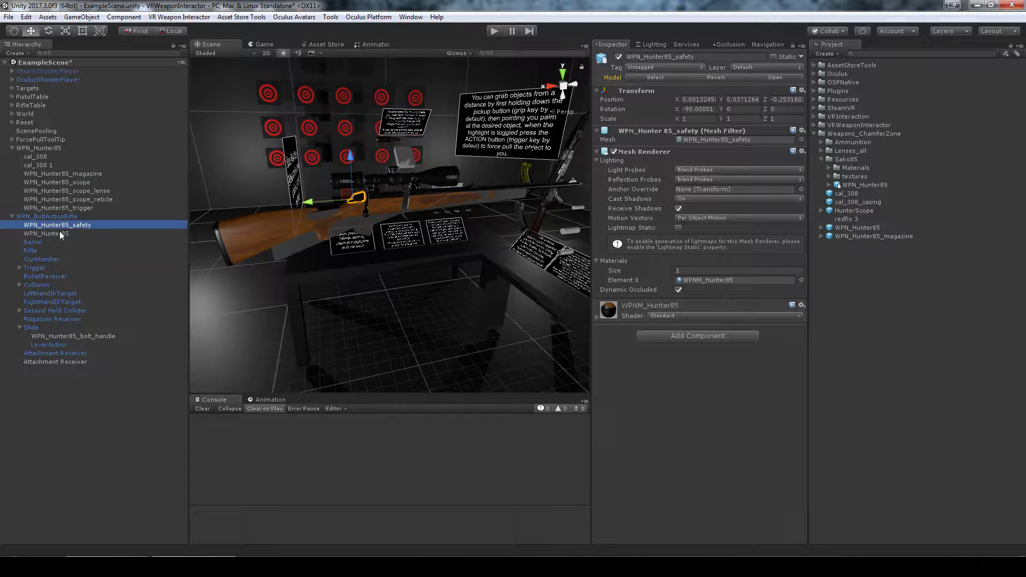
# Move the WPN_Hunter85 scope, scope_lense and scope_reticle parts together to the scene root.
pyautogui.click(82, 182)
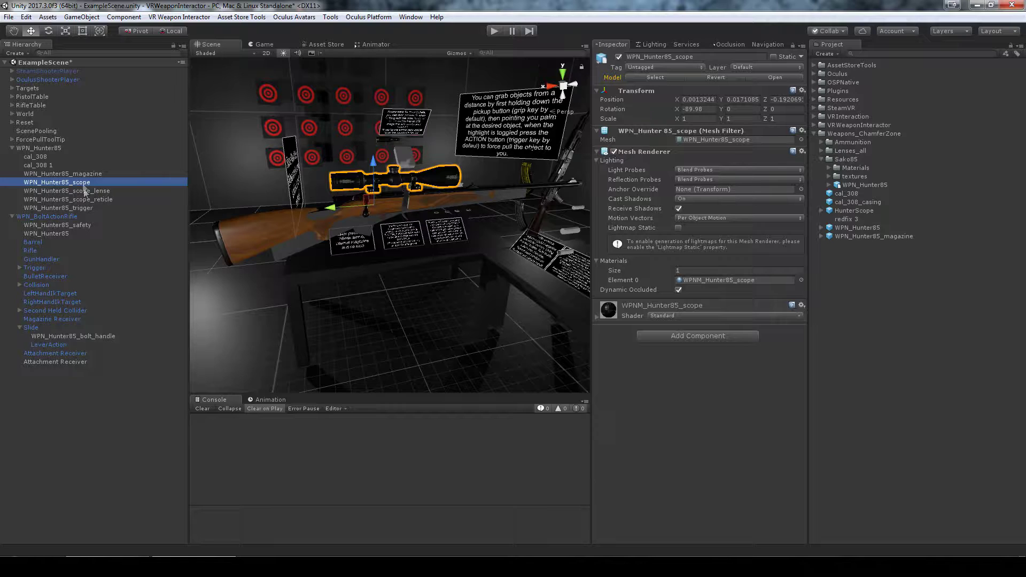
pyautogui.click(84, 191)
pyautogui.click(86, 200)
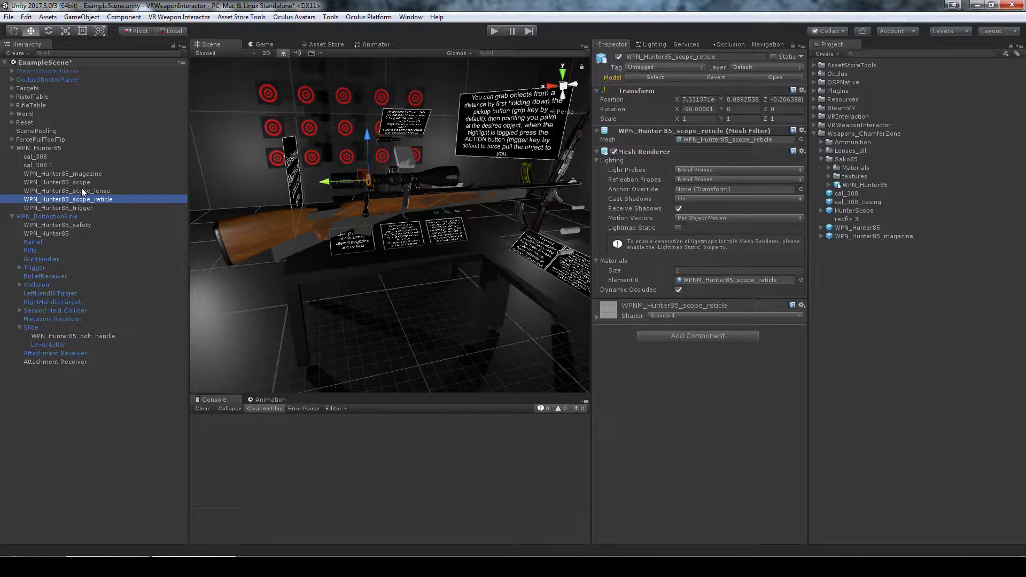
pyautogui.keyDown('shift'); pyautogui.click(82, 183); pyautogui.keyUp('shift')
pyautogui.moveTo(82, 183); pyautogui.dragTo(59, 428)
pyautogui.click(65, 430)
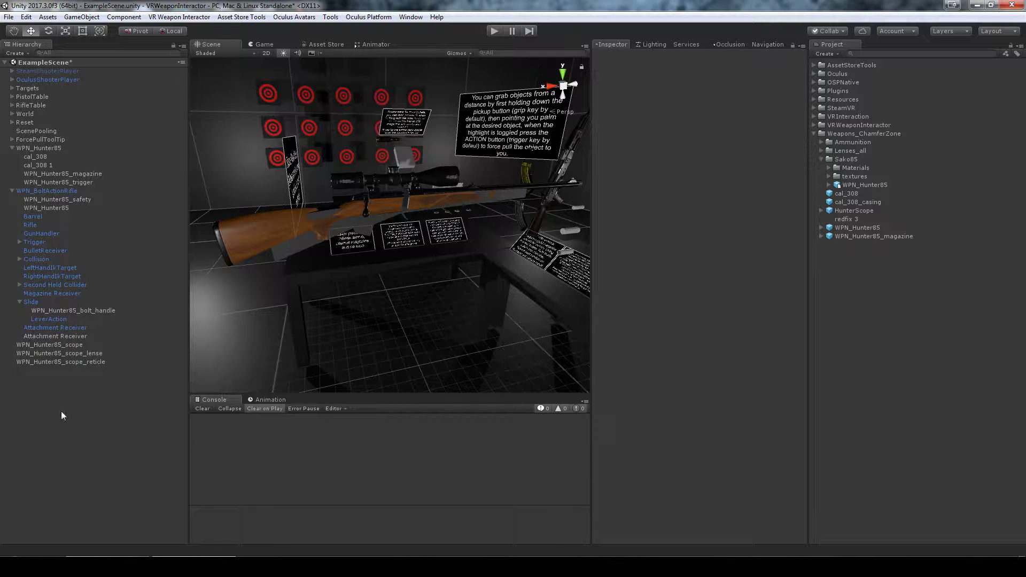
# Create an empty object at the scene root and make the three scope parts its children.
pyautogui.rightClick(61, 411)
pyautogui.click(101, 308)
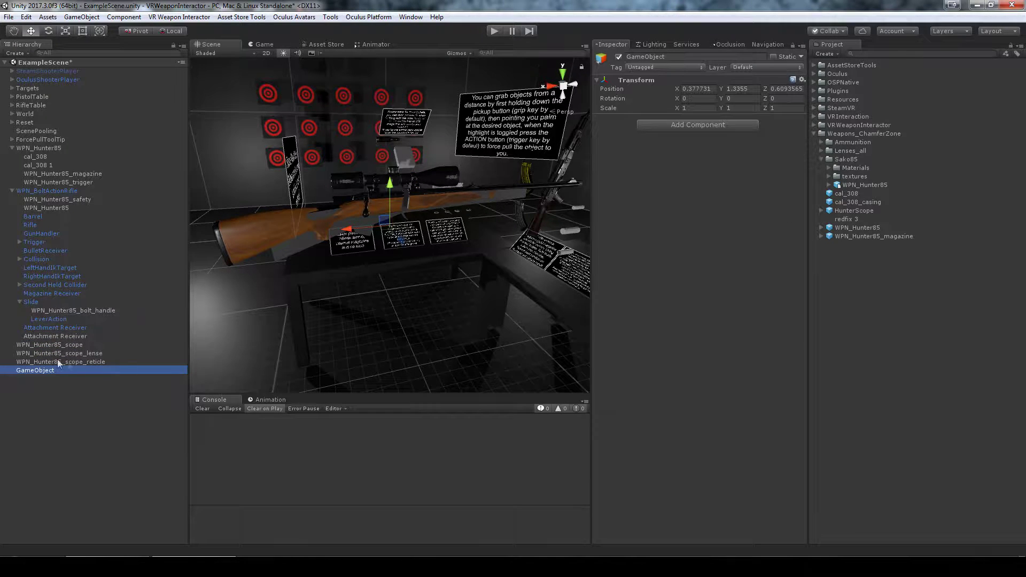
pyautogui.click(53, 344)
pyautogui.keyDown('shift'); pyautogui.click(61, 361); pyautogui.keyUp('shift')
pyautogui.moveTo(59, 362); pyautogui.dragTo(55, 369)
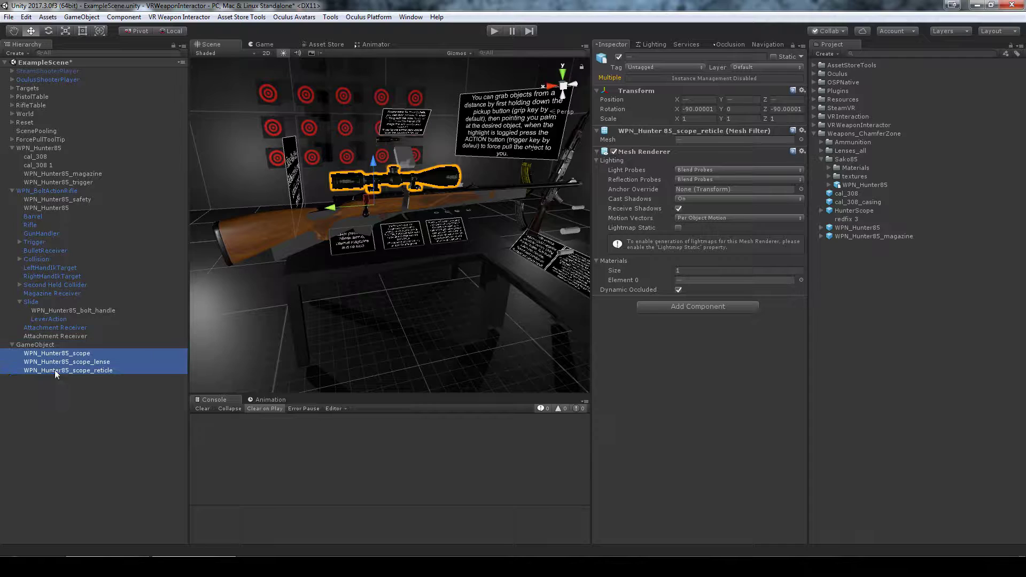
# Rename the scope parts' parent object HunterScope and shift it along X to about 1.513.
pyautogui.click(55, 353)
pyautogui.click(53, 345)
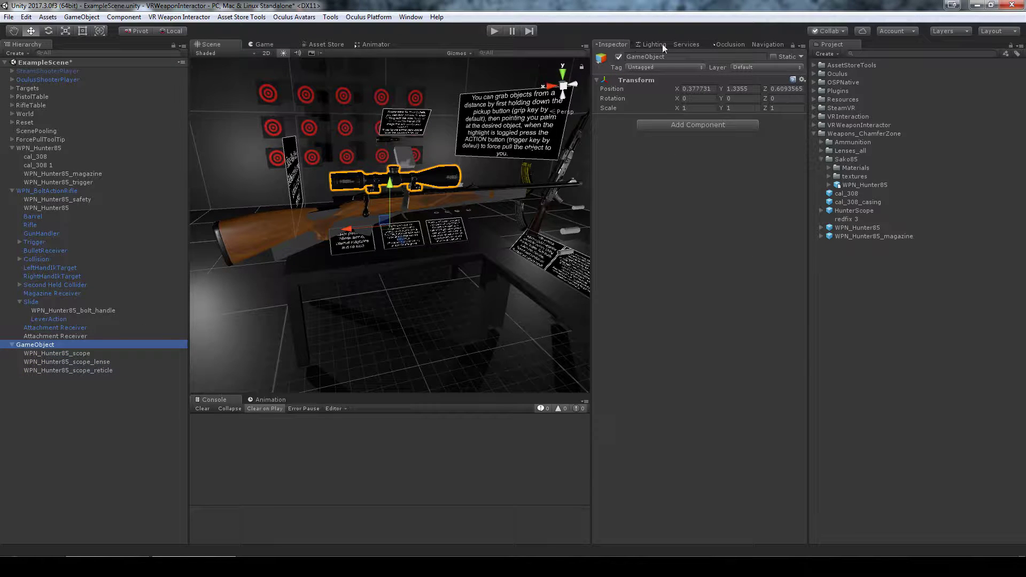
pyautogui.click(685, 58)
pyautogui.write('H')
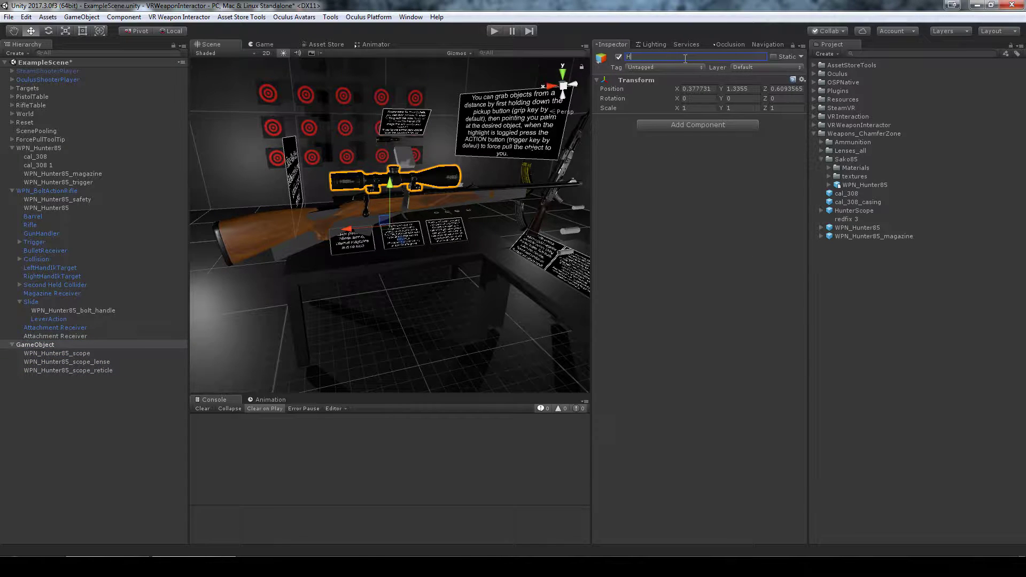
pyautogui.write('unterScope')
pyautogui.press('Return')
pyautogui.moveTo(354, 226); pyautogui.dragTo(119, 242)
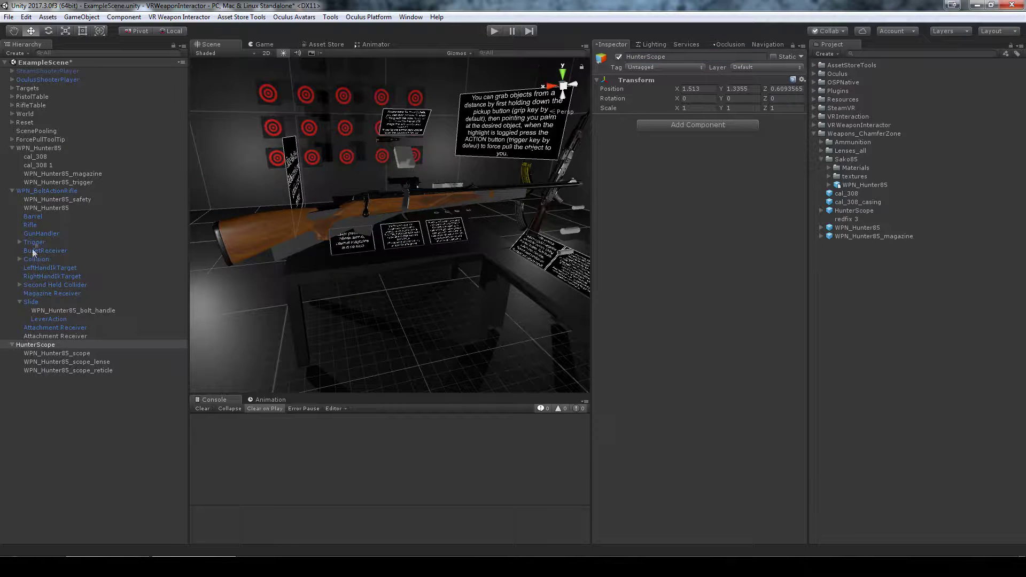
# Move WPN_Hunter85_magazine to the scene root and make it a child of a new empty object.
pyautogui.click(80, 174)
pyautogui.moveTo(85, 172); pyautogui.dragTo(73, 376)
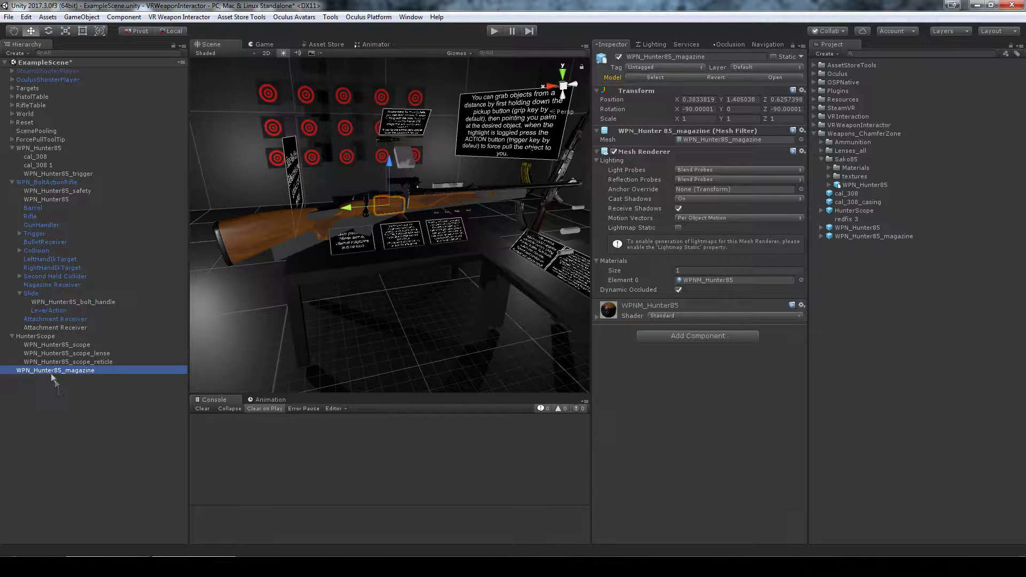
pyautogui.rightClick(59, 390)
pyautogui.click(80, 289)
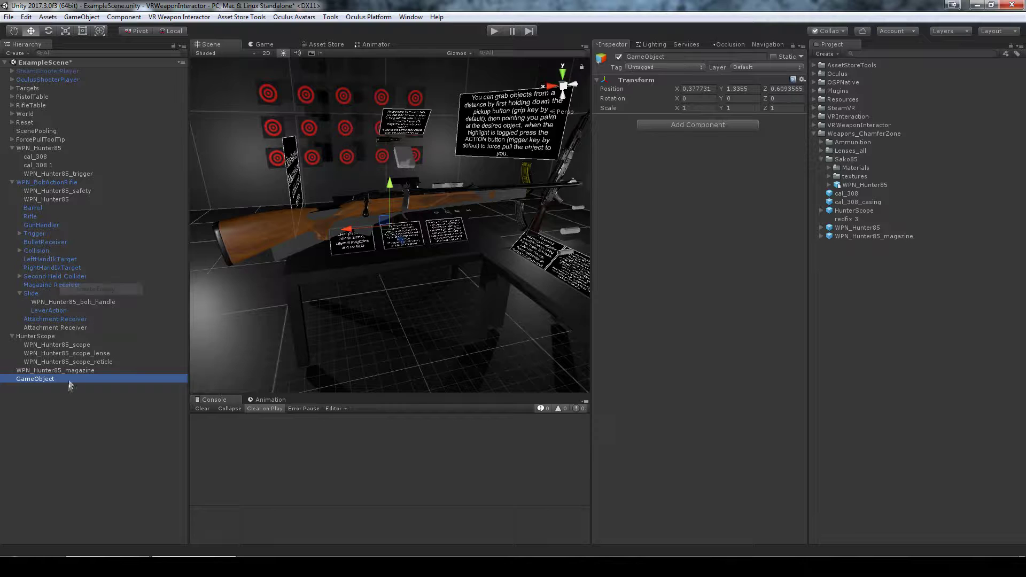
pyautogui.moveTo(63, 371); pyautogui.dragTo(57, 379)
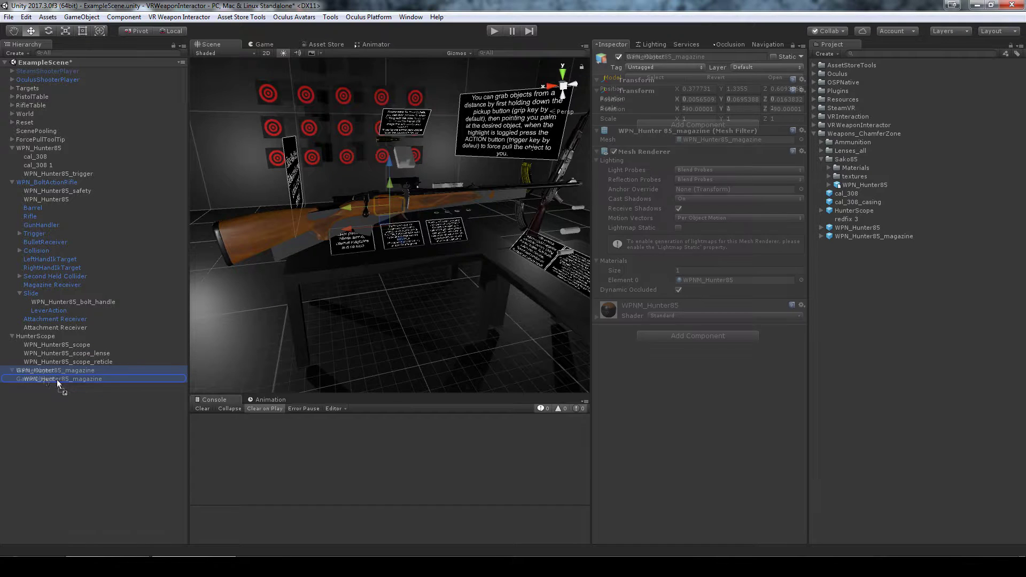
# Rename the magazine's parent object HunterMagazine and shift it along X to about 1.218.
pyautogui.click(46, 371)
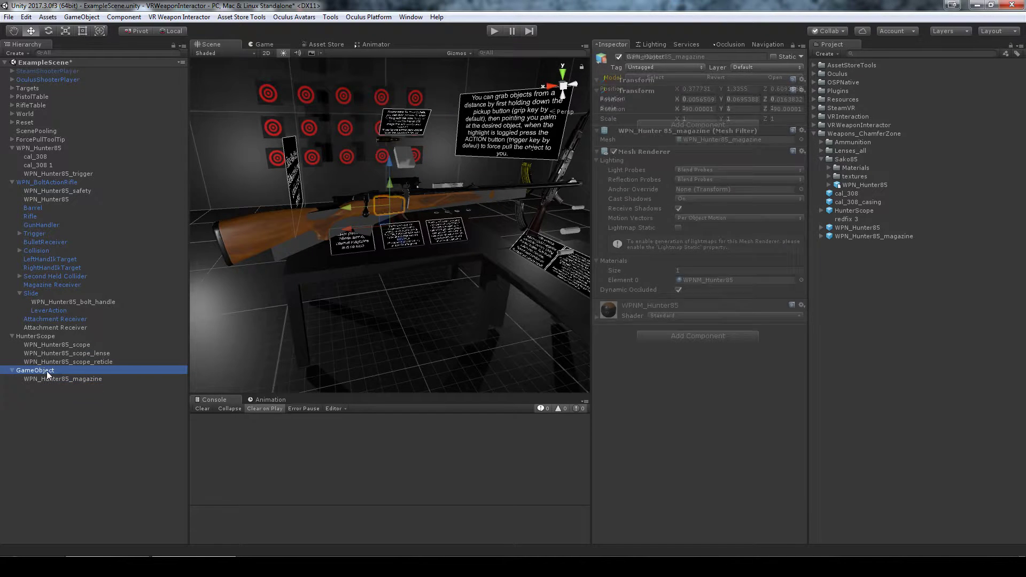
pyautogui.click(695, 57)
pyautogui.write('Hunt')
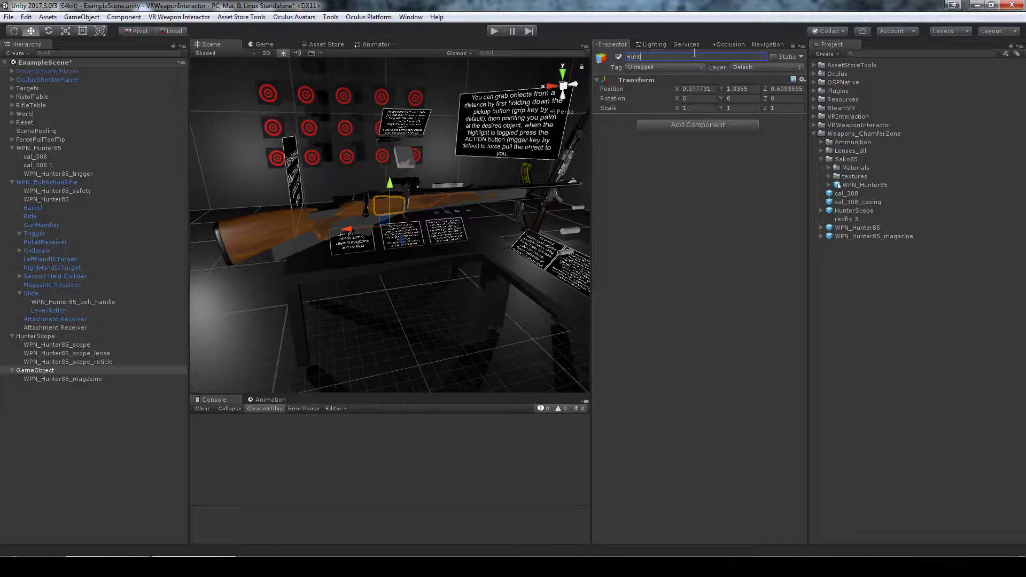
pyautogui.write('erMagazine')
pyautogui.press('Return')
pyautogui.moveTo(347, 237); pyautogui.dragTo(149, 243)
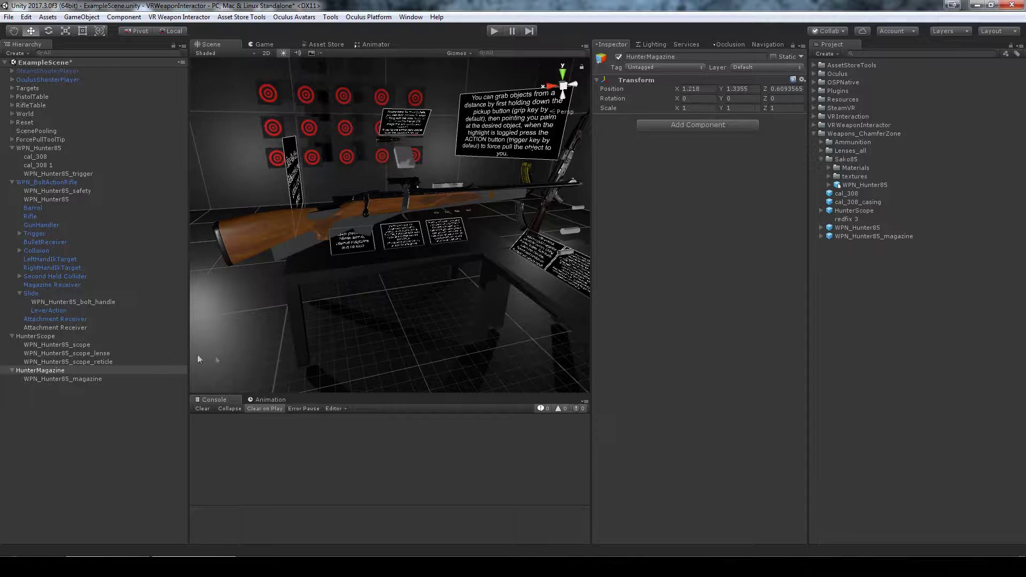
# Move the cal_308 bullet out of WPN_Hunter85 to the scene root.
pyautogui.click(47, 156)
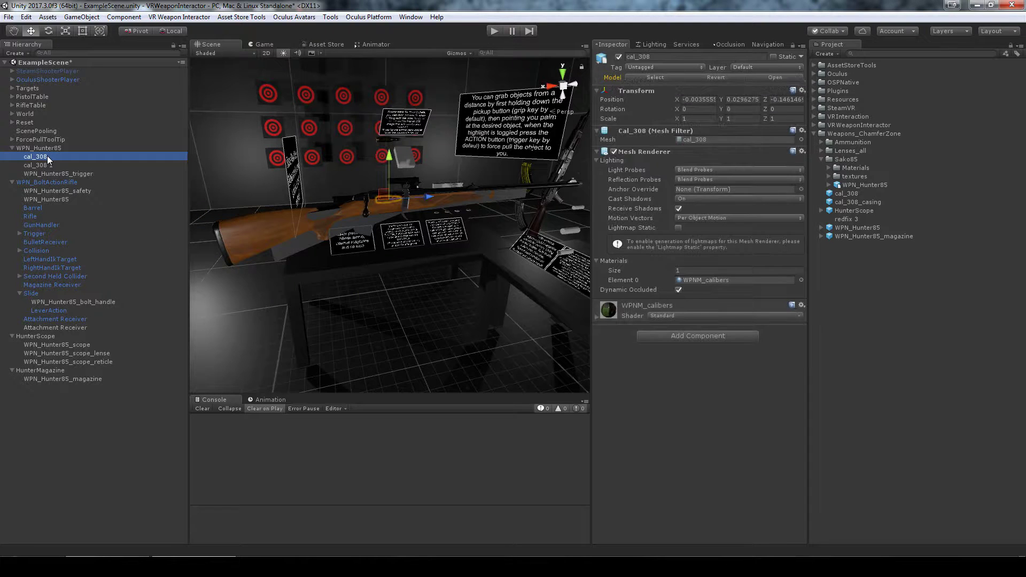
pyautogui.moveTo(47, 156); pyautogui.dragTo(69, 447)
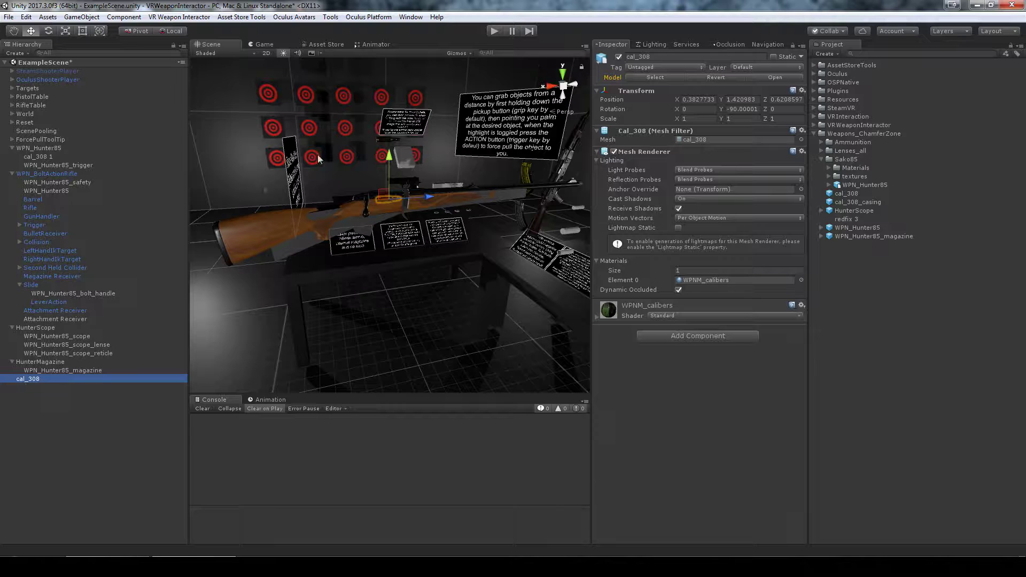
# Delete the duplicate bullet cal_308 1 from WPN_Hunter85.
pyautogui.click(46, 158)
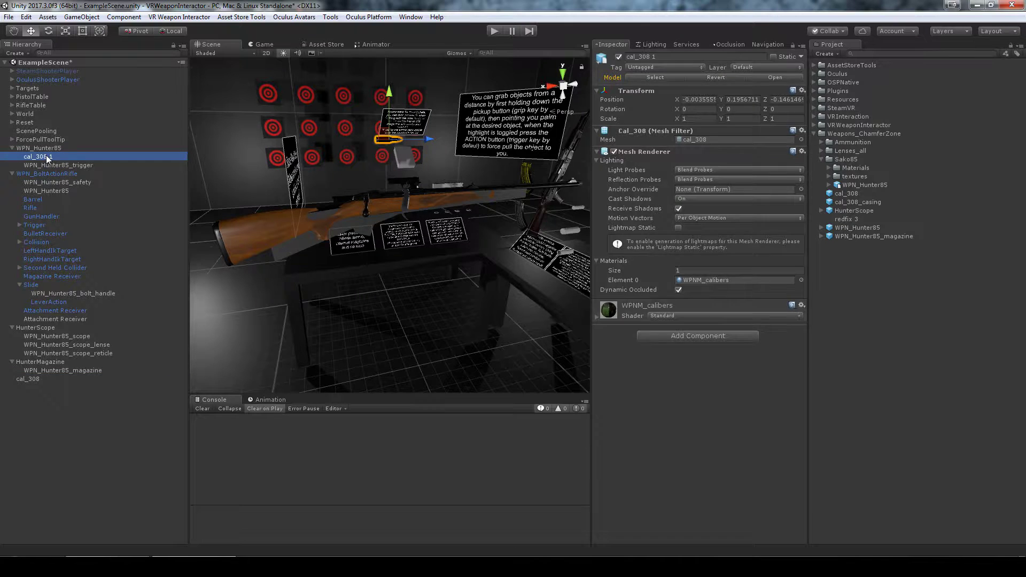
pyautogui.press('Delete')
# Move WPN_Hunter85_trigger into the Trigger object of WPN_BoltActionRifle and delete the emptied WPN_Hunter85 object.
pyautogui.click(56, 156)
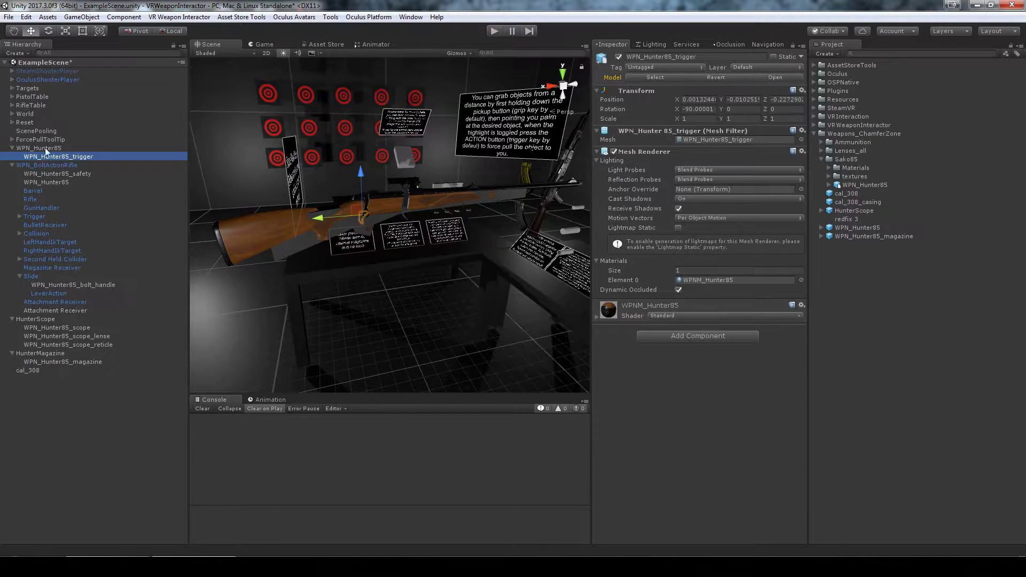
pyautogui.click(20, 217)
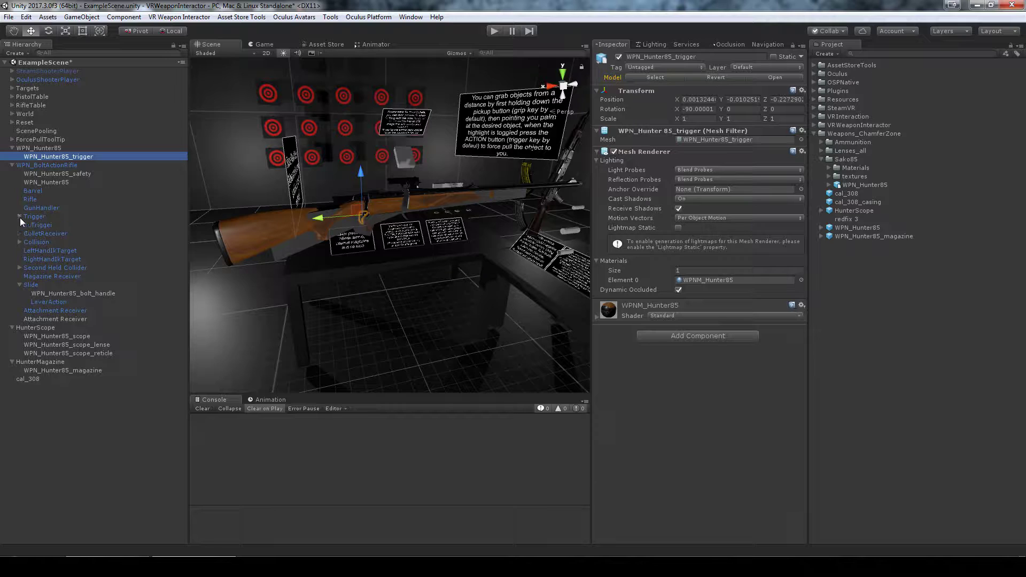
pyautogui.moveTo(54, 157); pyautogui.dragTo(53, 218)
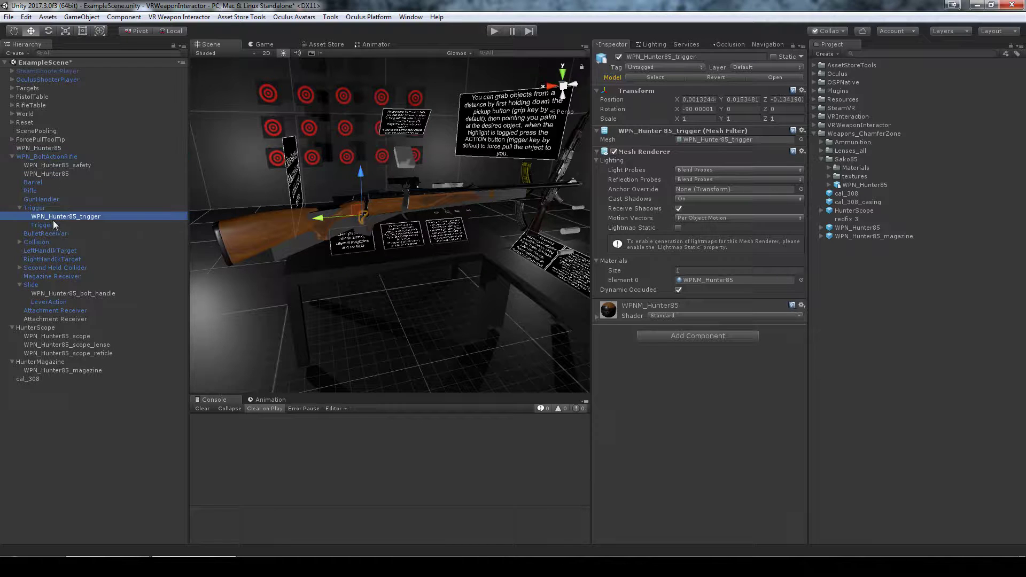
pyautogui.click(38, 149)
pyautogui.press('Delete')
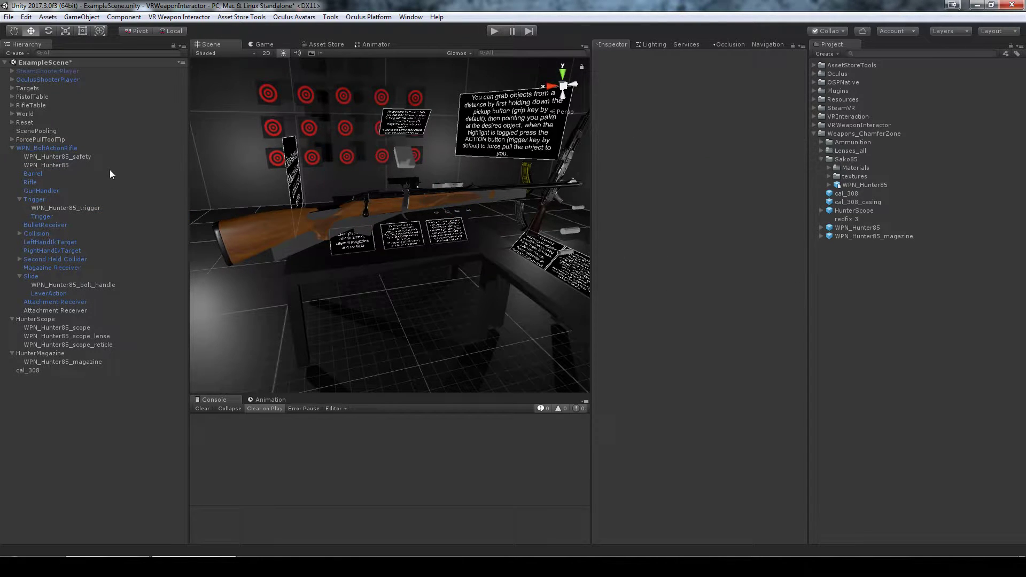
# Delete the example rifle's Barrel and Rifle meshes from WPN_BoltActionRifle, accepting the break of the prefab instance.
pyautogui.click(50, 201)
pyautogui.press('w')
pyautogui.moveTo(335, 282); pyautogui.dragTo(411, 255, button='right')
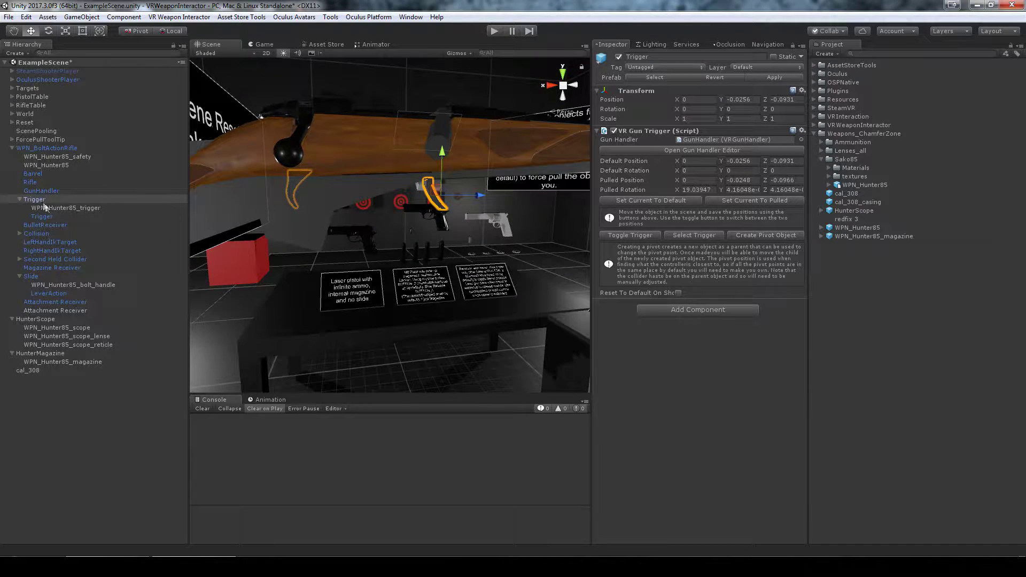
pyautogui.click(41, 174)
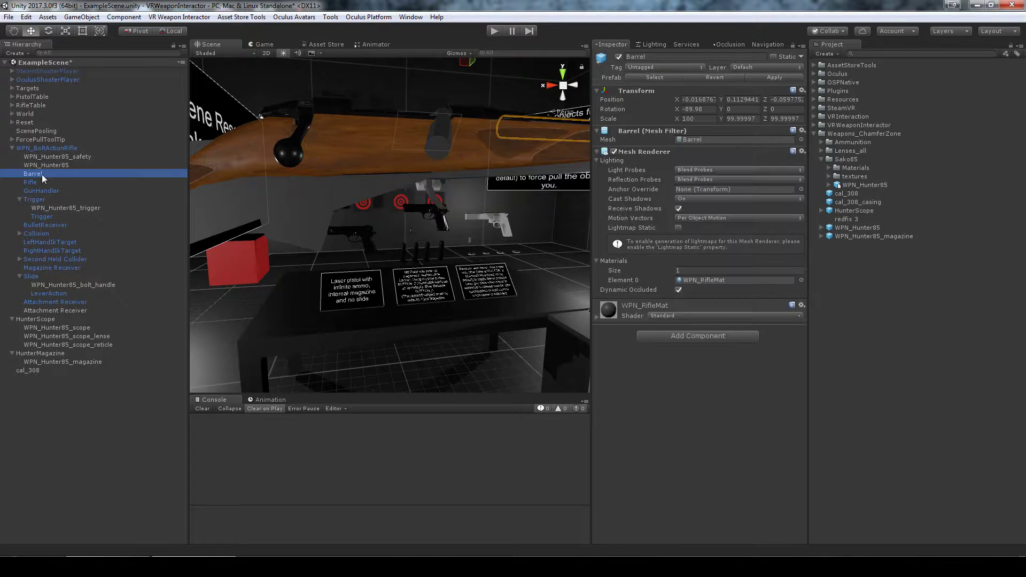
pyautogui.doubleClick(42, 173)
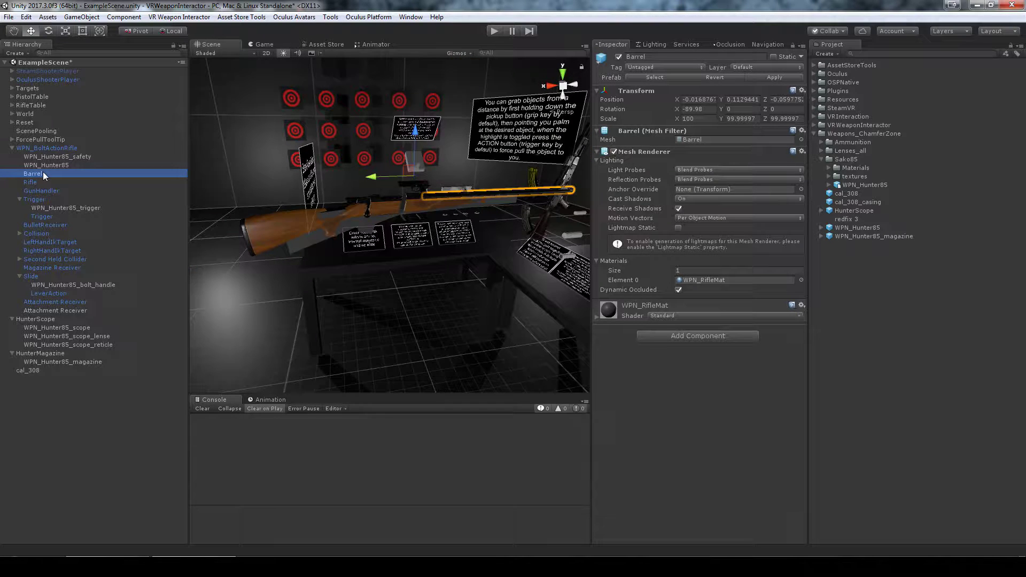
pyautogui.press('Delete')
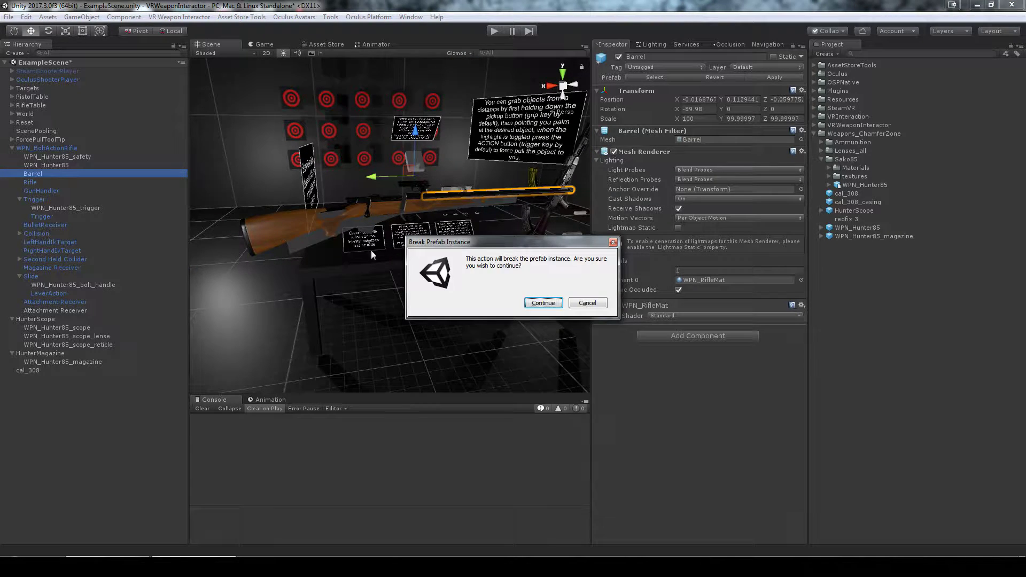
pyautogui.click(543, 303)
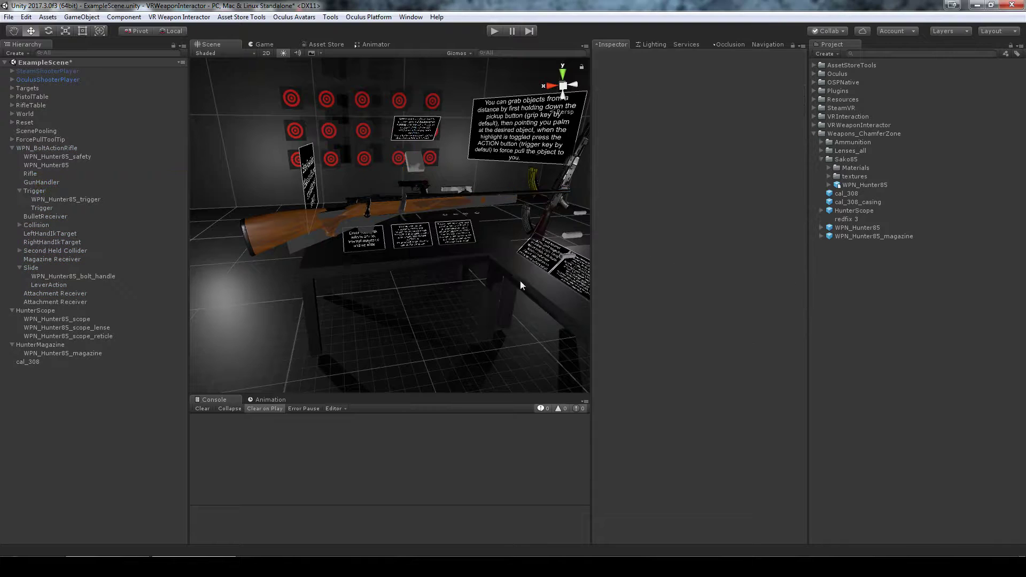
pyautogui.click(41, 174)
pyautogui.press('Delete')
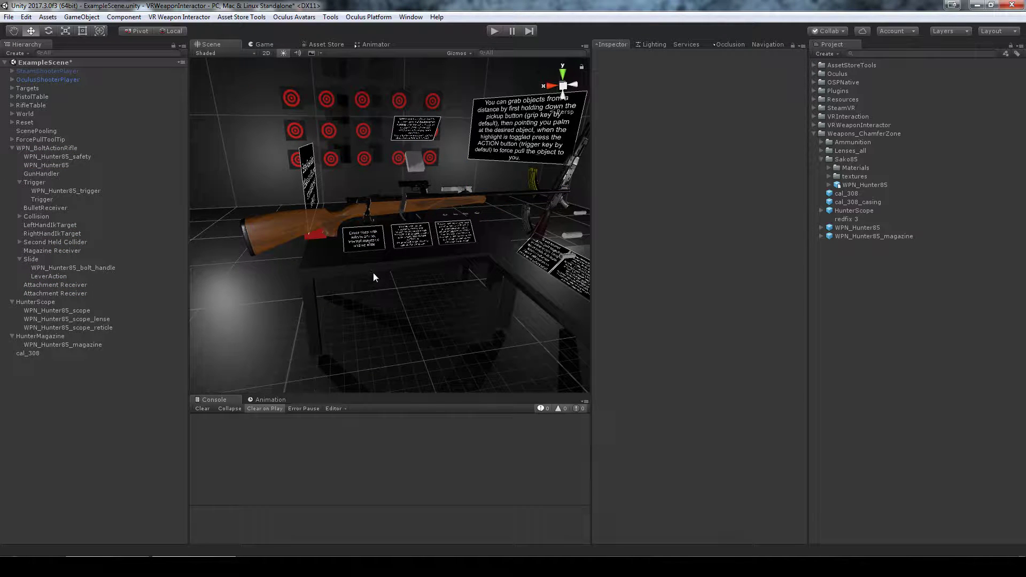
# Delete the old Trigger mesh inside the Trigger object and the LeverAction mesh inside Slide.
pyautogui.click(58, 198)
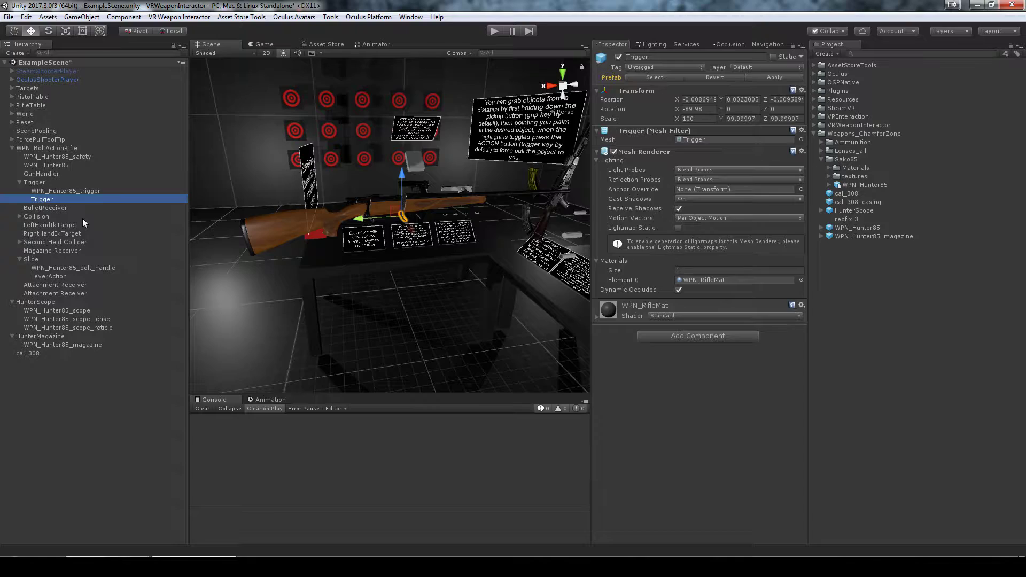
pyautogui.press('Delete')
pyautogui.click(55, 267)
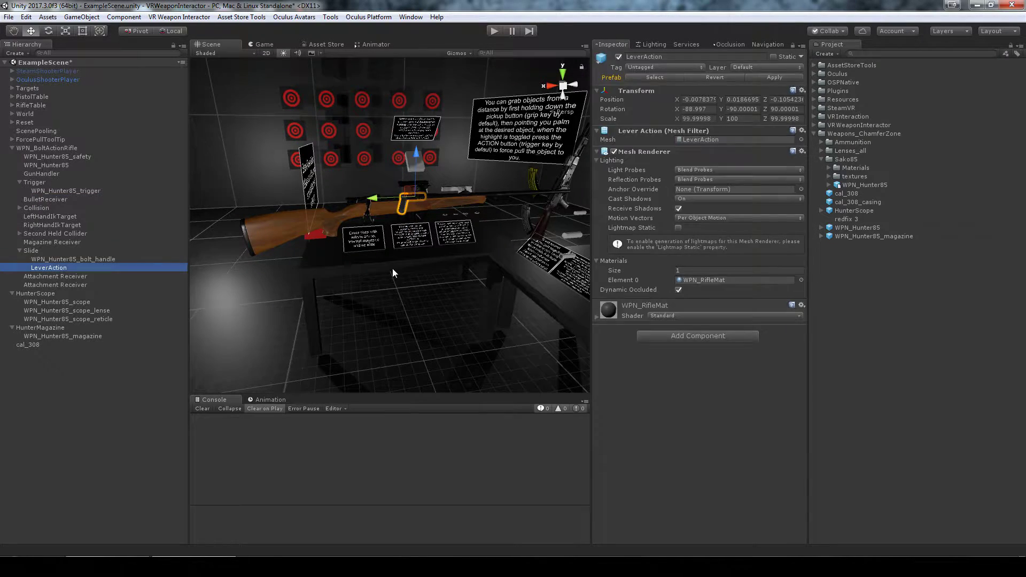
pyautogui.press('Delete')
# Shift the WPN_Hunter85_trigger mesh forward along the rifle to local Z -0.0045, aligning it with its parent's pivot.
pyautogui.keyDown('alt'); pyautogui.moveTo(321, 268); pyautogui.dragTo(270, 276); pyautogui.keyUp('alt')
pyautogui.scroll(3, 342, 262)
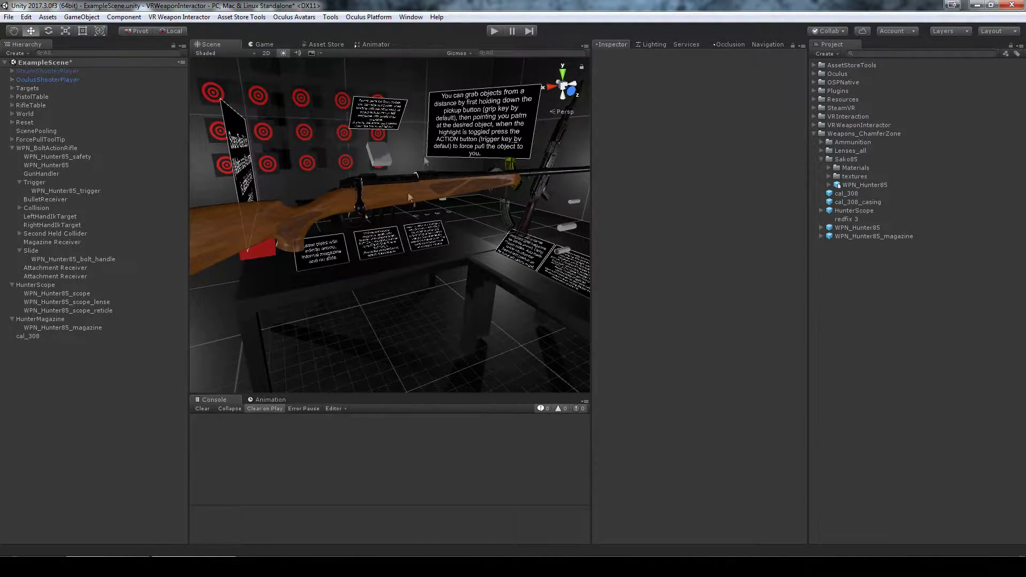
pyautogui.click(41, 183)
pyautogui.keyDown('alt'); pyautogui.moveTo(376, 286); pyautogui.dragTo(364, 228, button='right'); pyautogui.keyUp('alt')
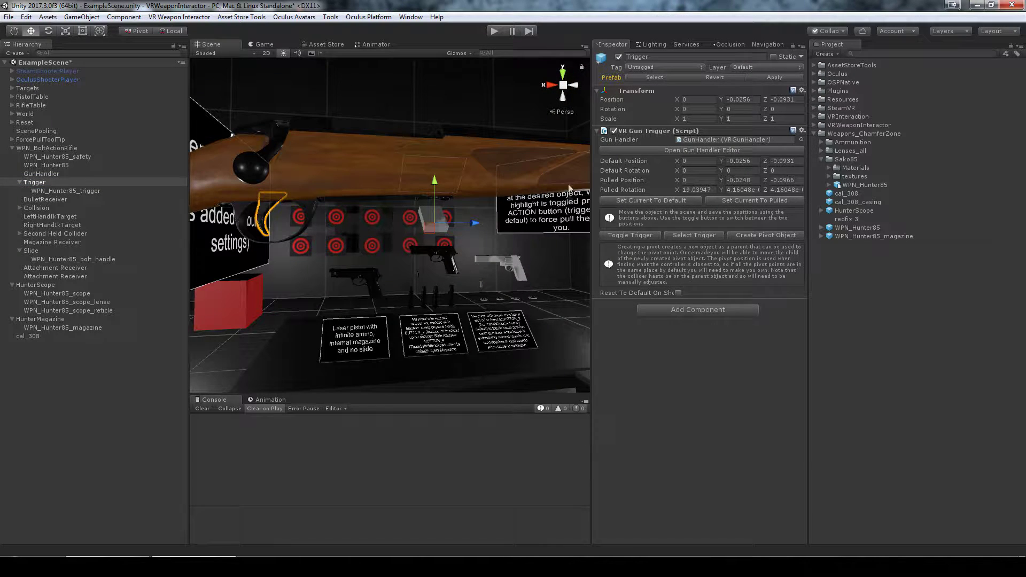
pyautogui.click(53, 192)
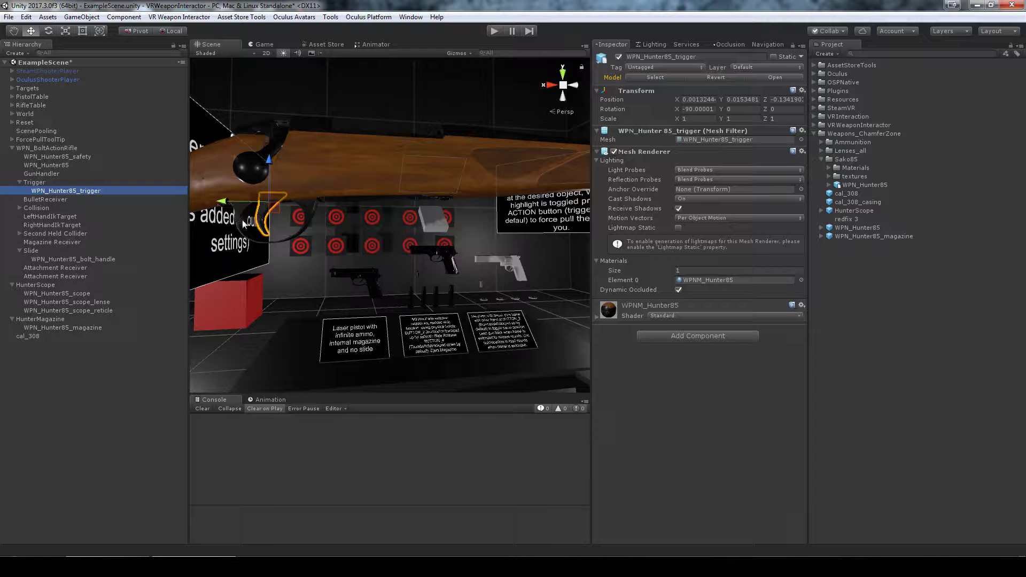
pyautogui.moveTo(224, 206); pyautogui.dragTo(329, 211)
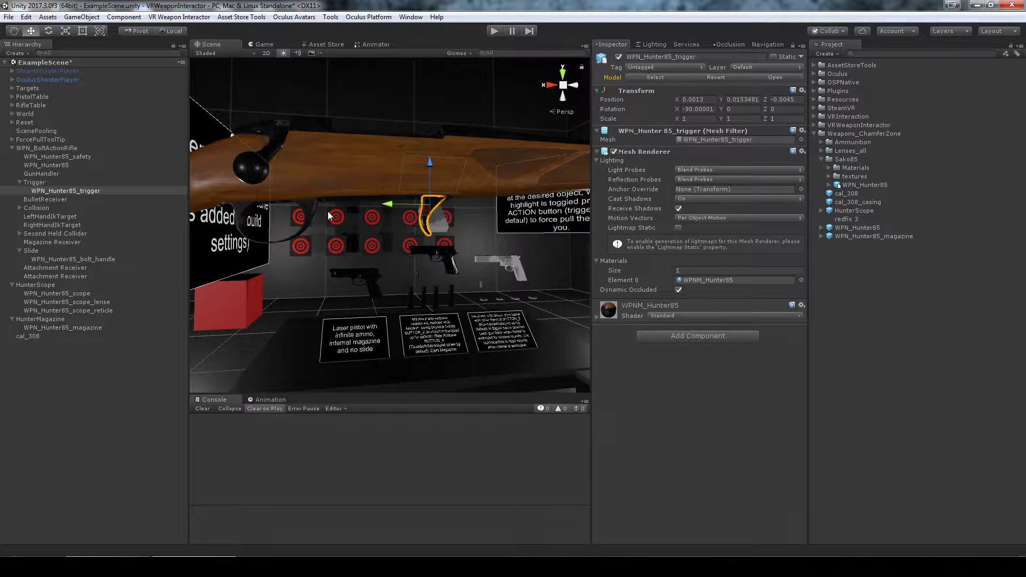
# Move the parent Trigger object back into the trigger guard at Z -0.2223 and save that as its default position.
pyautogui.click(53, 183)
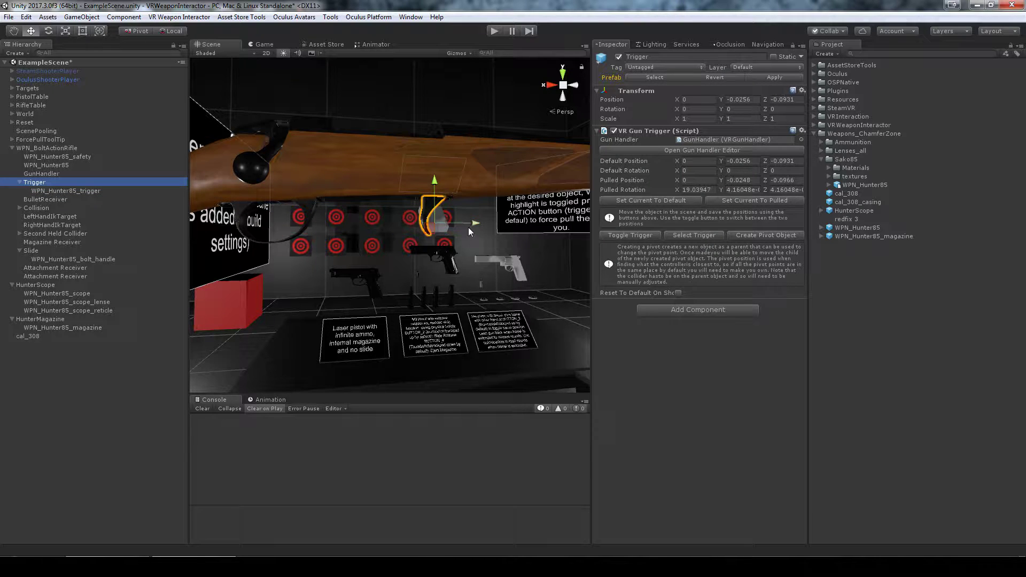
pyautogui.moveTo(477, 223); pyautogui.dragTo(392, 226)
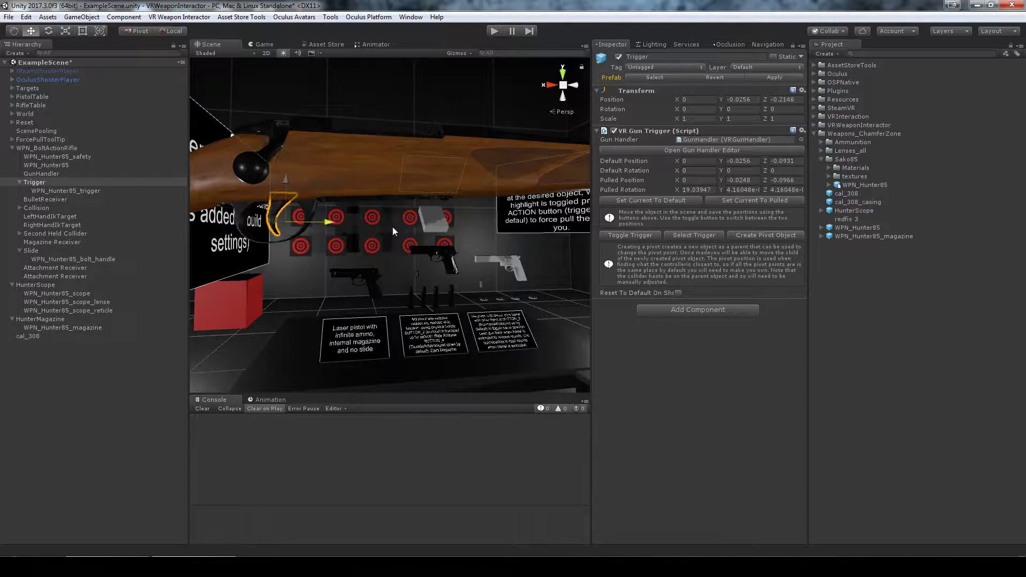
pyautogui.keyDown('alt'); pyautogui.moveTo(298, 255); pyautogui.dragTo(269, 187); pyautogui.keyUp('alt')
pyautogui.press('f')
pyautogui.moveTo(439, 256); pyautogui.dragTo(425, 256)
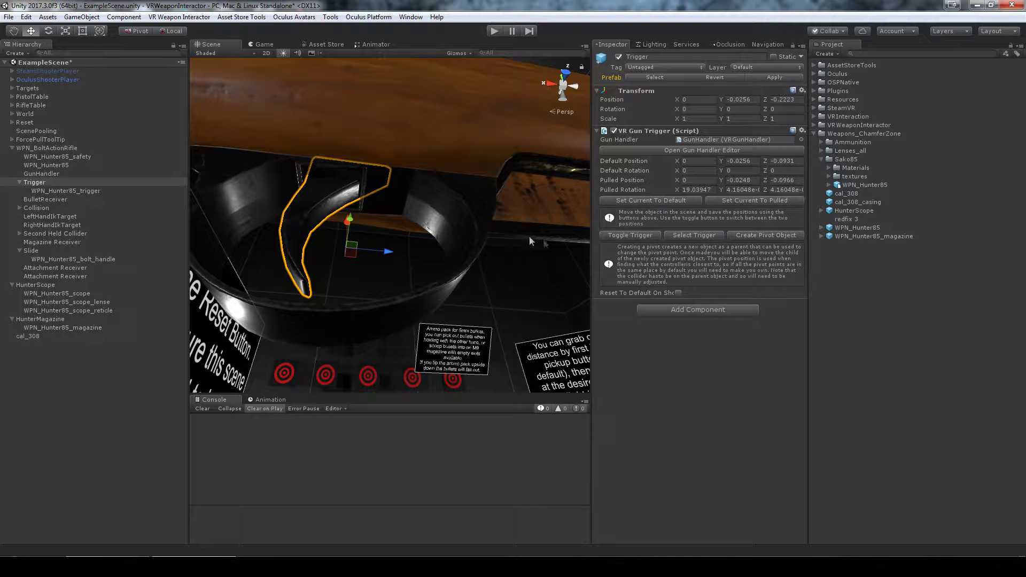
pyautogui.click(647, 200)
# Rotate Trigger to about 25.14 on X at Y -0.0235, Z -0.229, save it as the pulled position, and toggle between both positions.
pyautogui.keyDown('alt'); pyautogui.moveTo(457, 206); pyautogui.dragTo(318, 254); pyautogui.keyUp('alt')
pyautogui.press('e')
pyautogui.press('w')
pyautogui.click(733, 201)
pyautogui.click(618, 237)
pyautogui.click(619, 236)
pyautogui.click(619, 236)
pyautogui.click(668, 236)
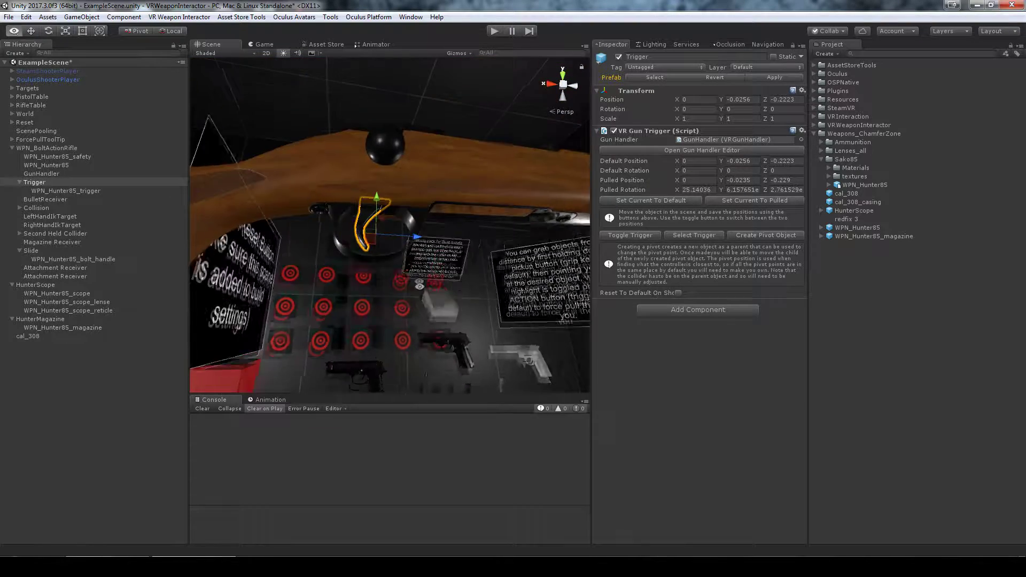
# Inspect the Slide object's settings in the Gun Handler editor.
pyautogui.keyDown('alt'); pyautogui.moveTo(406, 240); pyautogui.dragTo(229, 257); pyautogui.keyUp('alt')
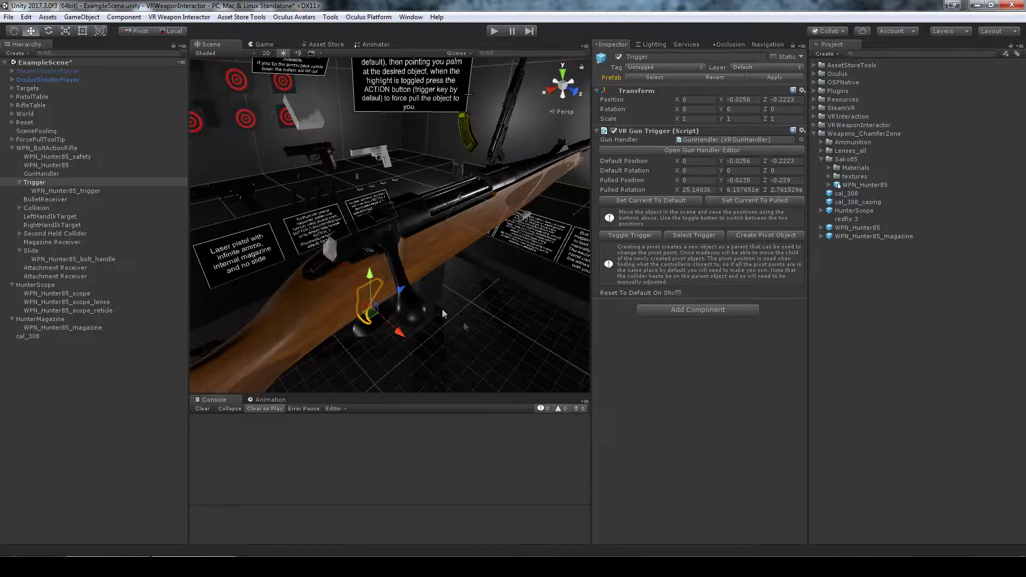
pyautogui.click(30, 251)
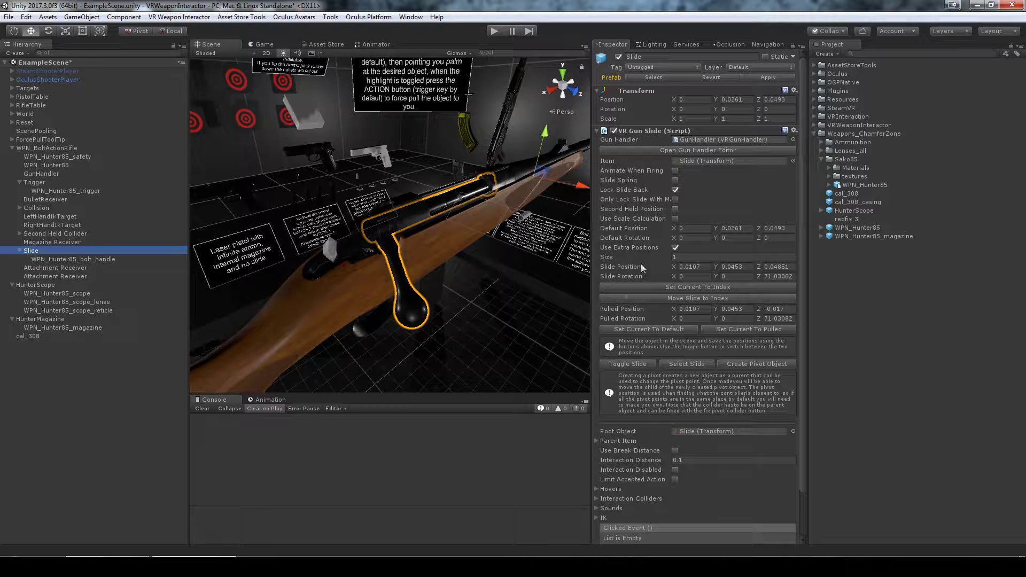
pyautogui.click(675, 150)
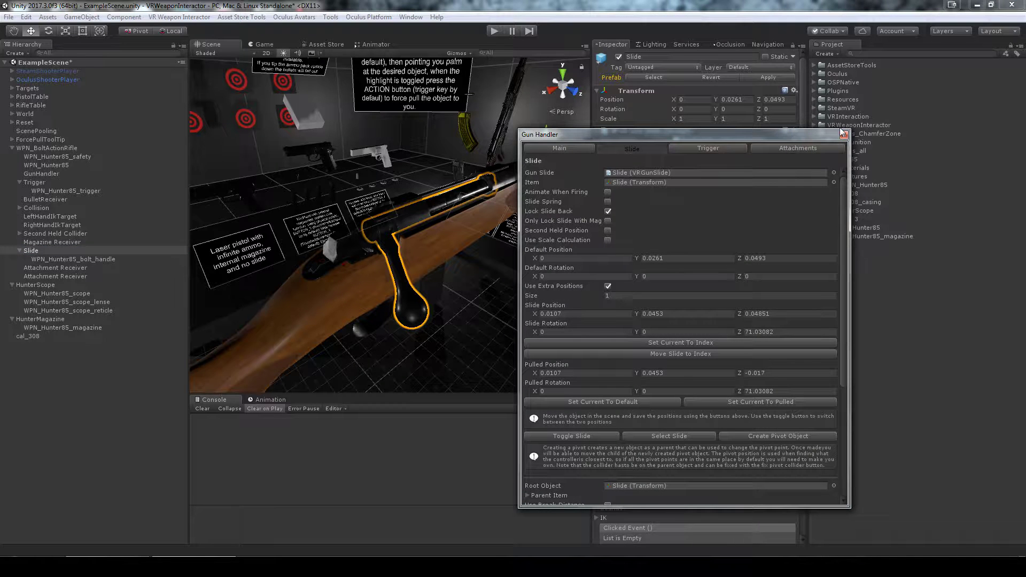
pyautogui.click(845, 135)
# Try to shift the WPN_Hunter85_bolt_handle mesh forward and move its parent Slide back along Z to -0.1118.
pyautogui.keyDown('alt'); pyautogui.moveTo(520, 332); pyautogui.dragTo(520, 249); pyautogui.keyUp('alt')
pyautogui.moveTo(521, 248); pyautogui.dragTo(403, 226, button='middle')
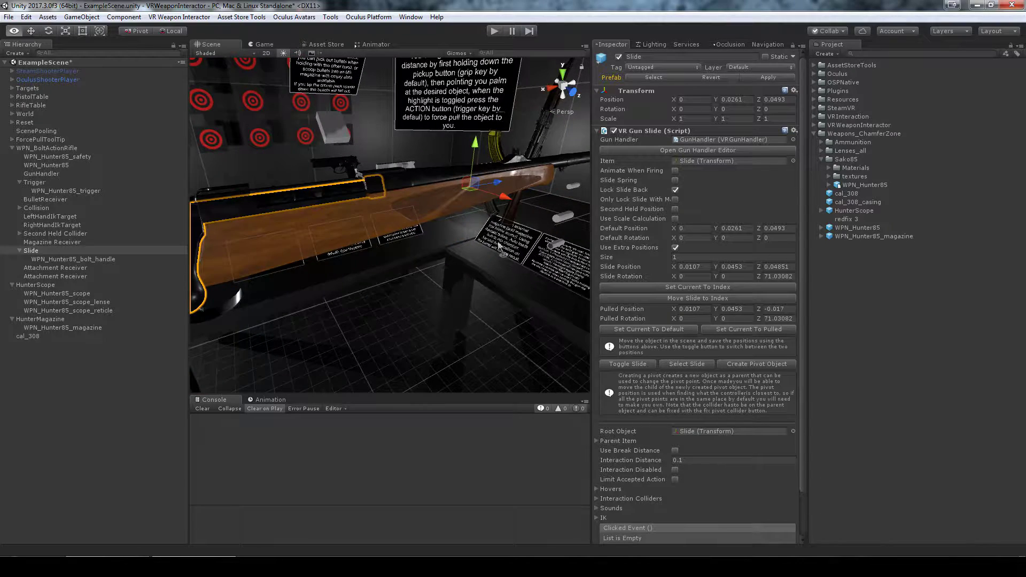
pyautogui.keyDown('alt'); pyautogui.moveTo(501, 246); pyautogui.dragTo(456, 278, button='right'); pyautogui.keyUp('alt')
pyautogui.moveTo(368, 279); pyautogui.dragTo(387, 289, button='middle')
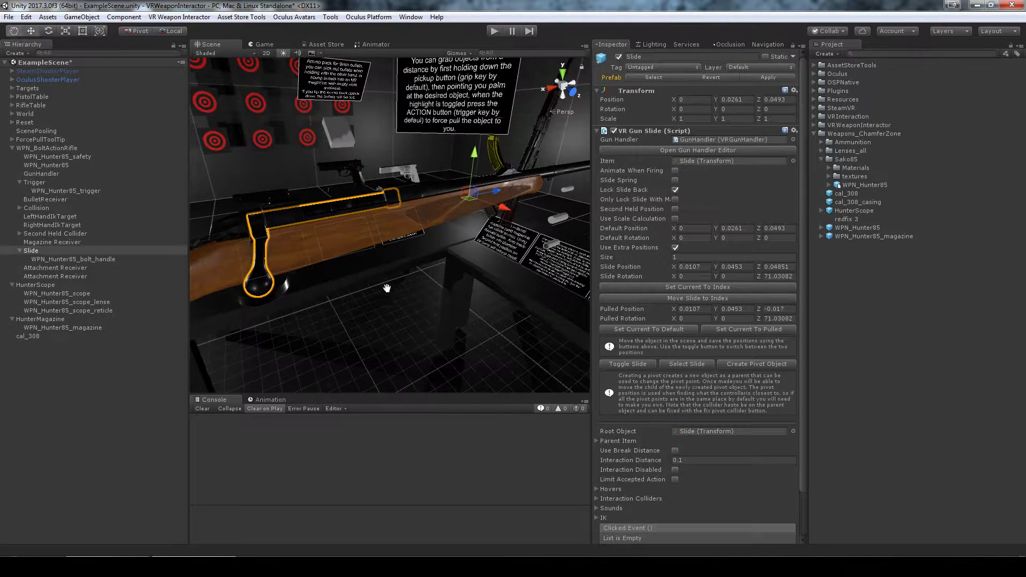
pyautogui.click(74, 260)
pyautogui.moveTo(287, 217); pyautogui.dragTo(357, 203)
pyautogui.click(61, 251)
pyautogui.keyDown('alt'); pyautogui.moveTo(479, 261); pyautogui.dragTo(464, 199); pyautogui.keyUp('alt')
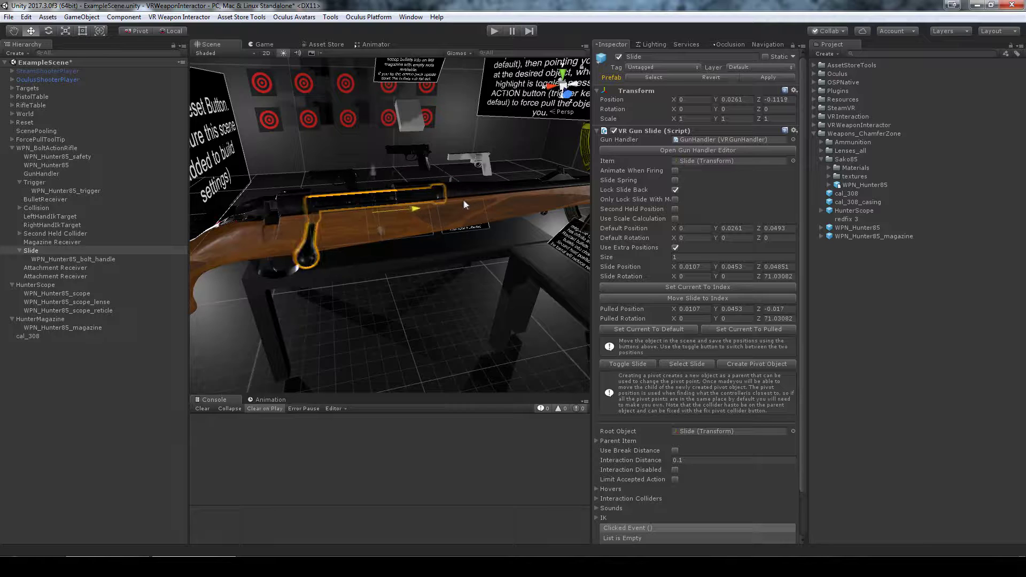
# Shift the bolt handle mesh forward, move Slide back to Z -0.1446, and save that as the slide's default position.
pyautogui.click(470, 229)
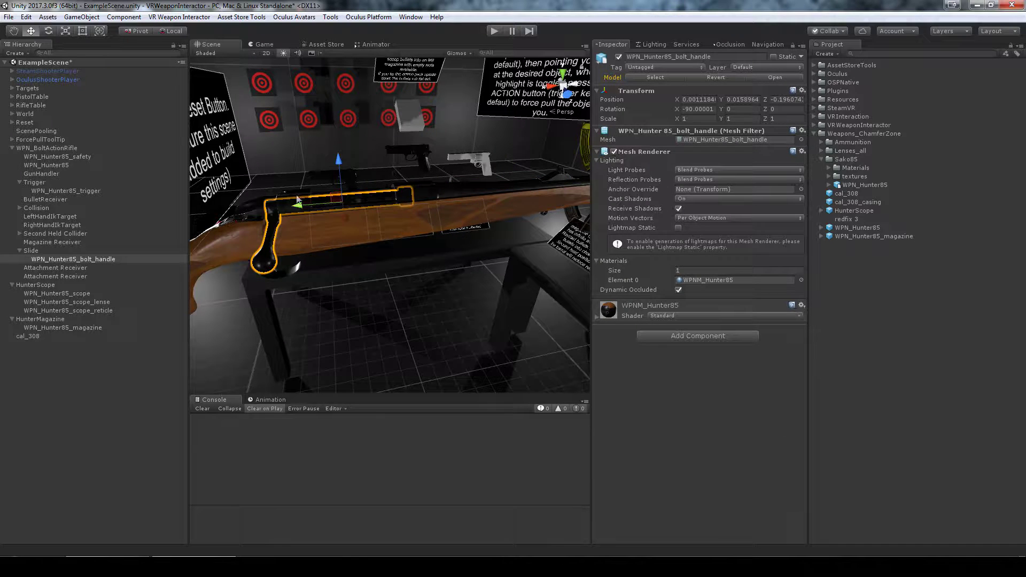
pyautogui.click(369, 204)
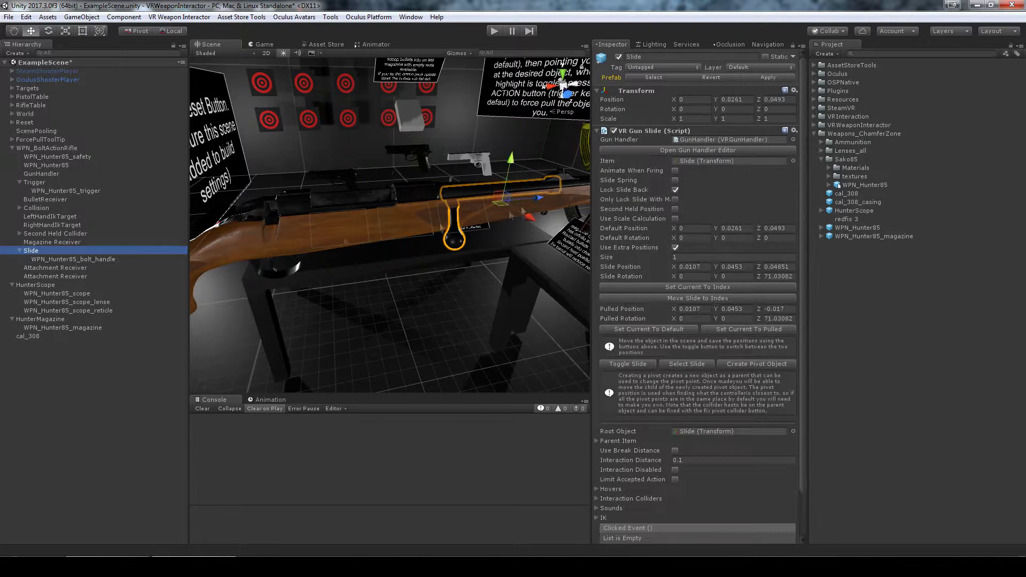
pyautogui.keyDown('alt'); pyautogui.moveTo(368, 203); pyautogui.dragTo(371, 285); pyautogui.keyUp('alt')
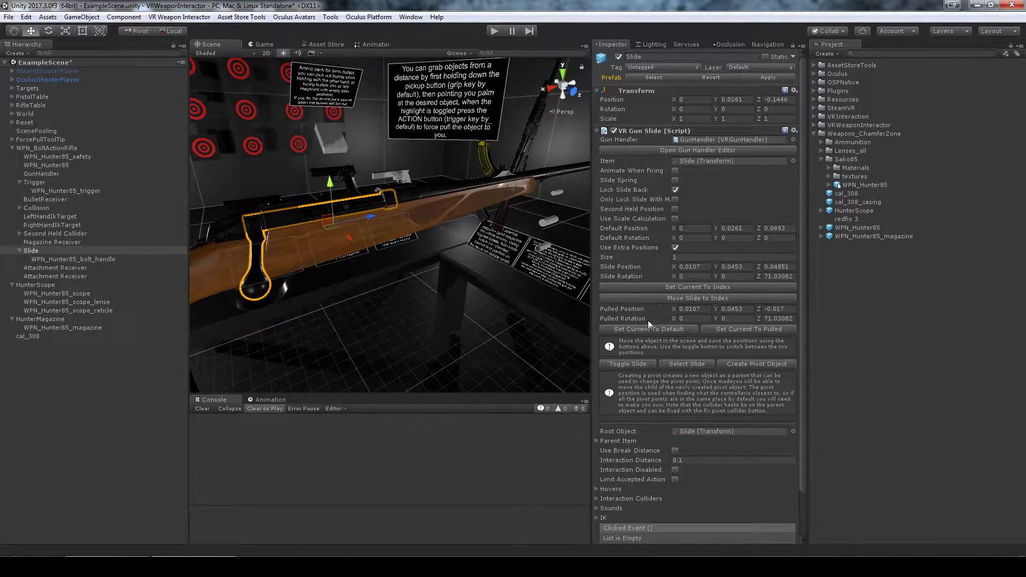
pyautogui.click(634, 329)
# Rotate Slide to 59.663 on Z, move it to X 0.015, Y 0.0341, and save this raised bolt pose as the extra slide position.
pyautogui.keyDown('alt'); pyautogui.moveTo(310, 310); pyautogui.dragTo(435, 292); pyautogui.keyUp('alt')
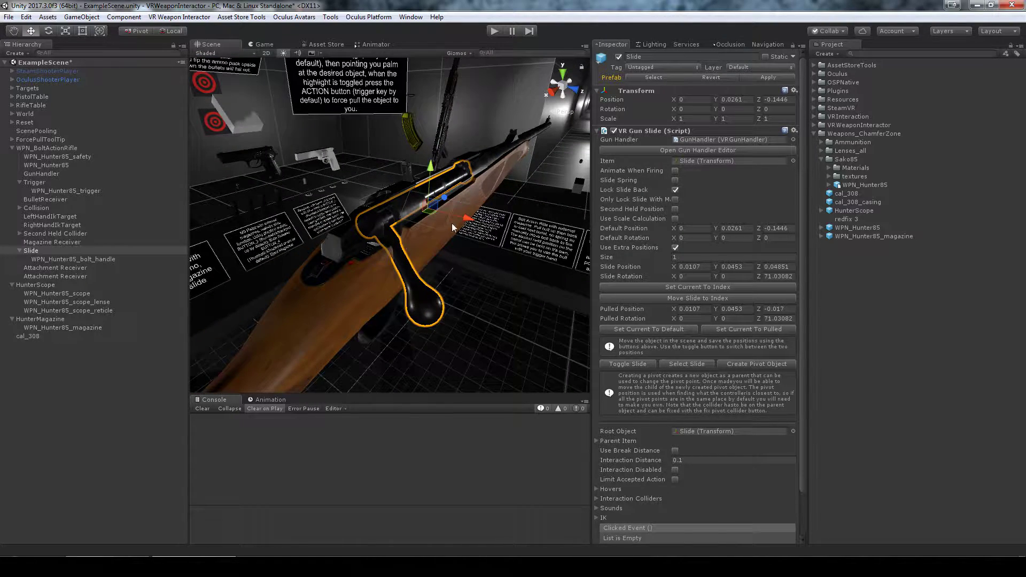
pyautogui.press('e')
pyautogui.moveTo(464, 197); pyautogui.dragTo(429, 152)
pyautogui.press('w')
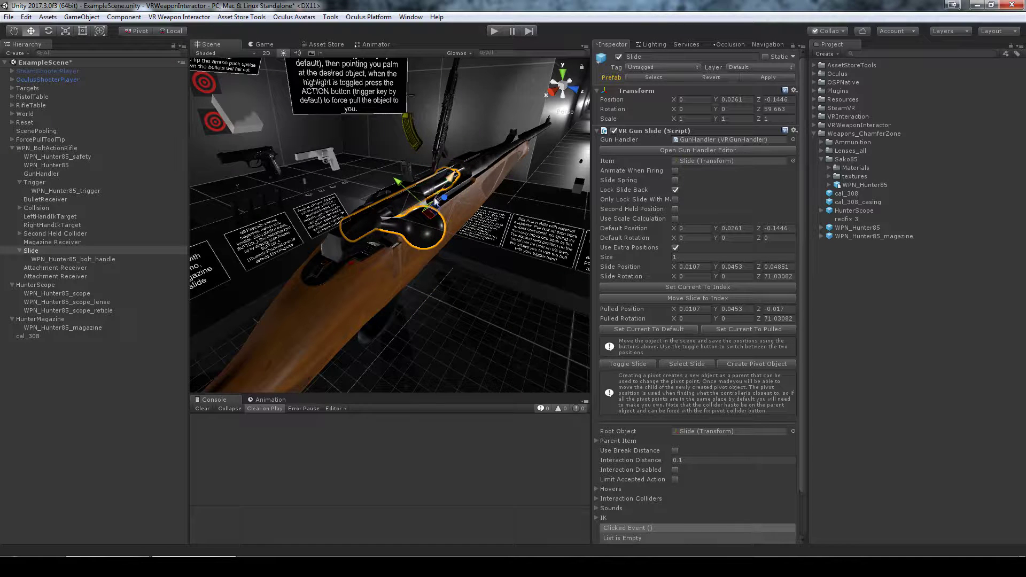
pyautogui.moveTo(436, 201); pyautogui.dragTo(452, 193)
pyautogui.keyDown('alt'); pyautogui.moveTo(401, 257); pyautogui.dragTo(406, 212); pyautogui.keyUp('alt')
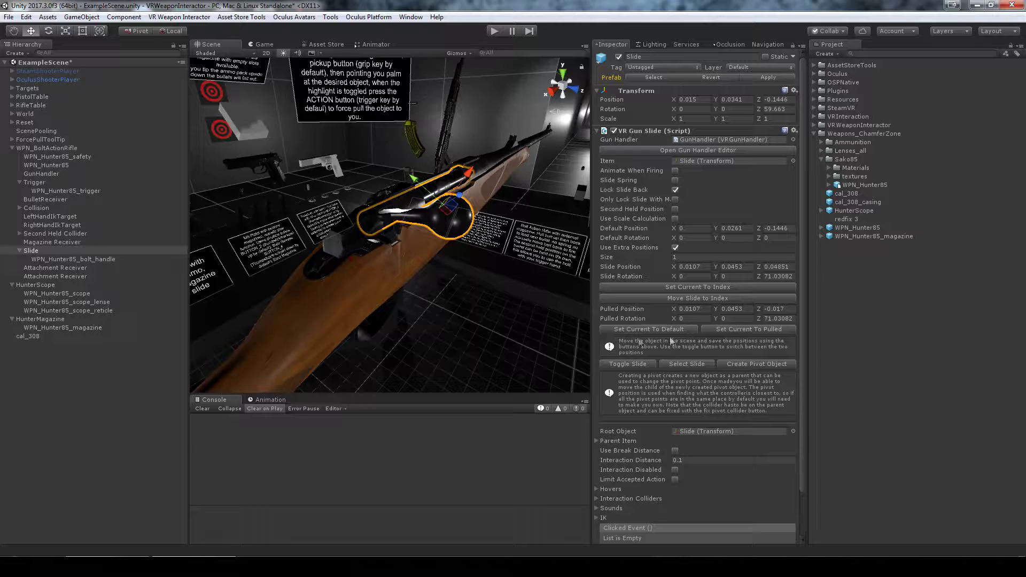
pyautogui.click(701, 288)
# Move Slide back along Z to -0.2352 and save this pose as the slide's pulled position.
pyautogui.keyDown('alt'); pyautogui.moveTo(489, 278); pyautogui.dragTo(479, 267); pyautogui.keyUp('alt')
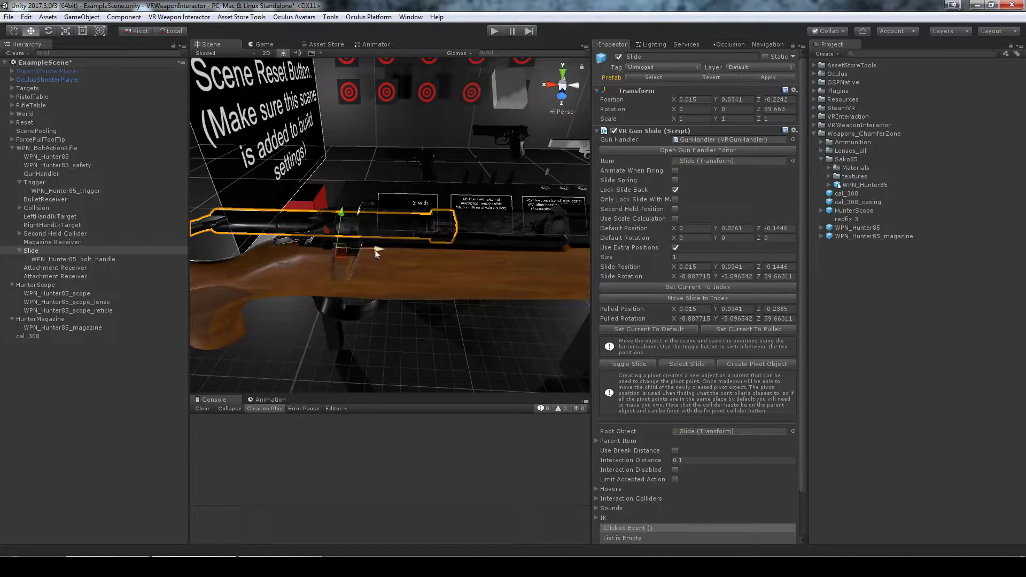
pyautogui.moveTo(377, 252); pyautogui.dragTo(364, 244)
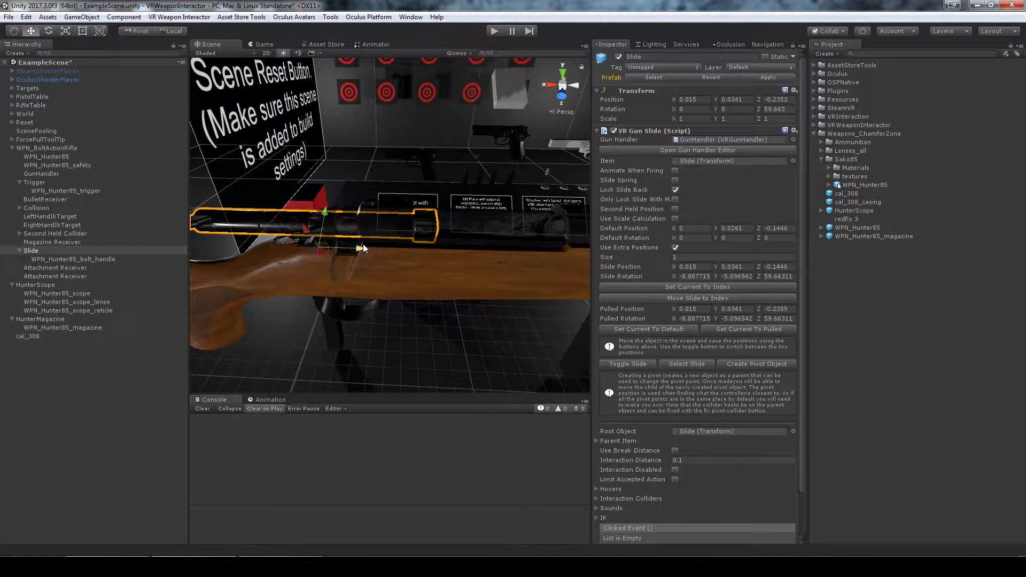
pyautogui.click(728, 331)
# Preview the bolt's motion by toggling Slide between its saved positions and moving it to the extra position index.
pyautogui.keyDown('alt'); pyautogui.moveTo(313, 312); pyautogui.dragTo(401, 325); pyautogui.keyUp('alt')
pyautogui.keyDown('alt'); pyautogui.moveTo(384, 291); pyautogui.dragTo(428, 304); pyautogui.keyUp('alt')
pyautogui.click(618, 365)
pyautogui.click(618, 365)
pyautogui.click(618, 365)
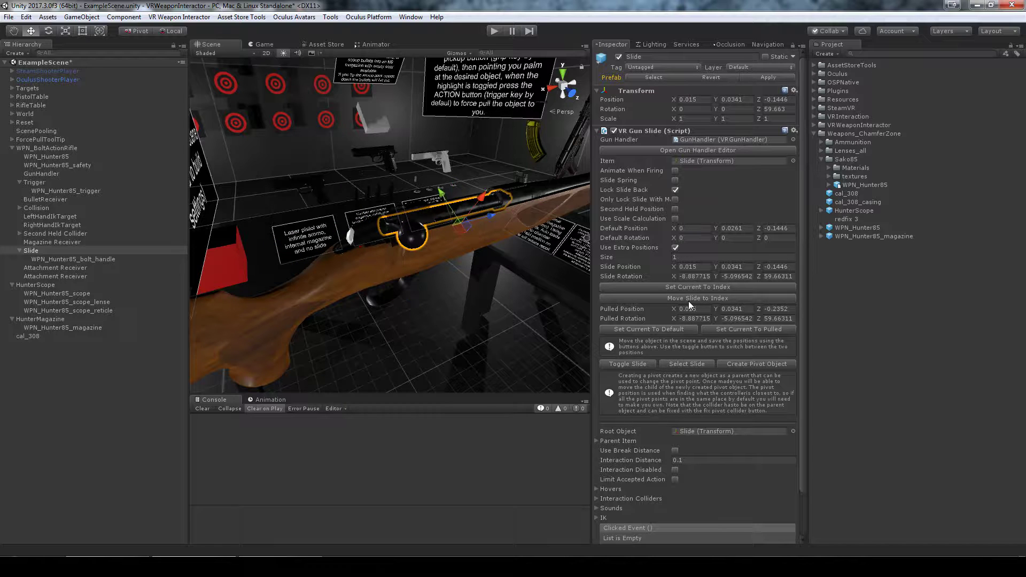
pyautogui.click(625, 363)
pyautogui.click(674, 297)
pyautogui.click(628, 364)
pyautogui.keyDown('alt'); pyautogui.moveTo(474, 314); pyautogui.dragTo(433, 310); pyautogui.keyUp('alt')
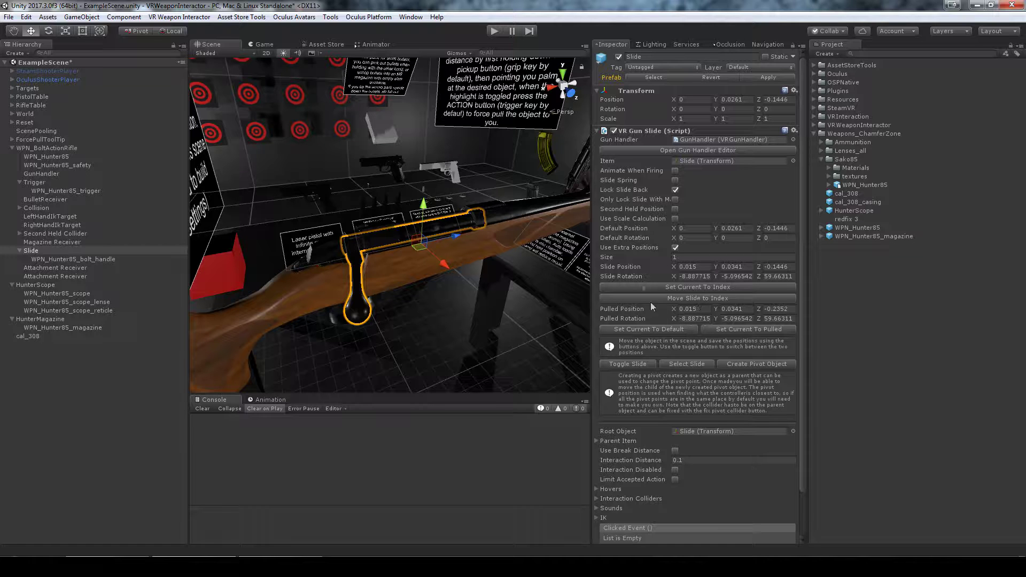
pyautogui.keyDown('alt'); pyautogui.moveTo(479, 303); pyautogui.dragTo(481, 334); pyautogui.keyUp('alt')
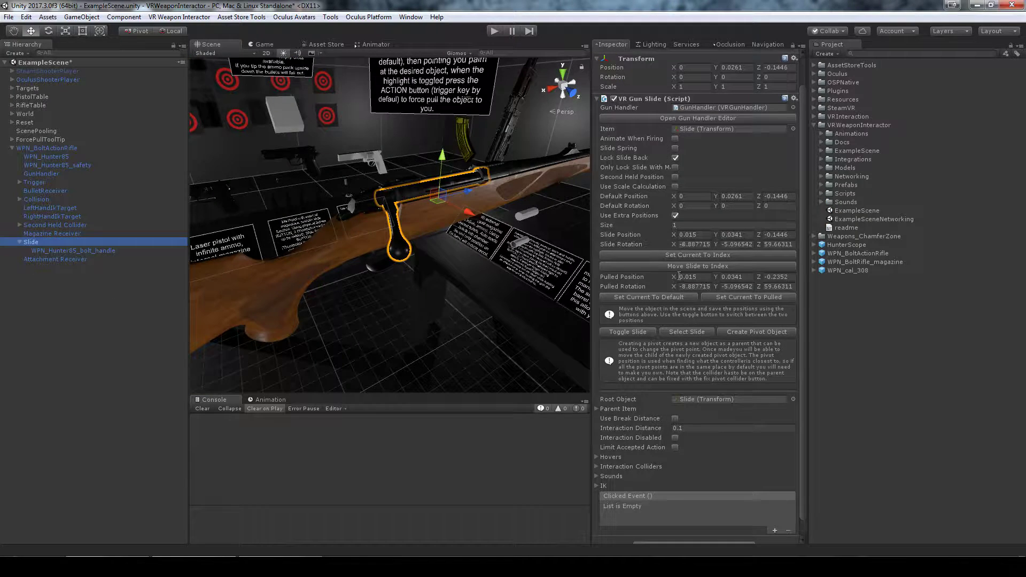
# Assign the WPN_Hunter85_bolt_handle renderer as the Slide's hover object.
pyautogui.scroll(-1, 629, 393)
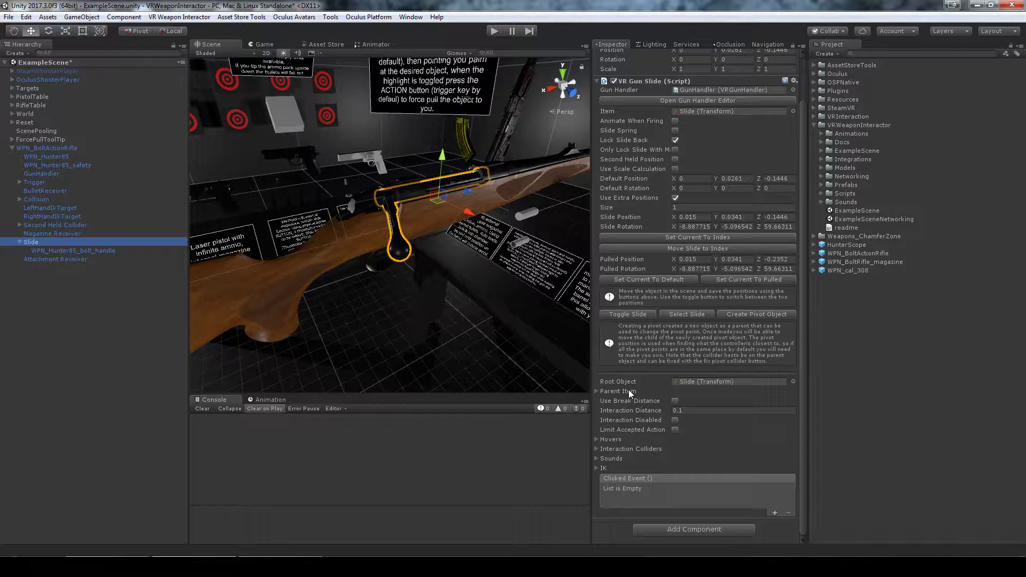
pyautogui.click(597, 439)
pyautogui.scroll(-4, 653, 415)
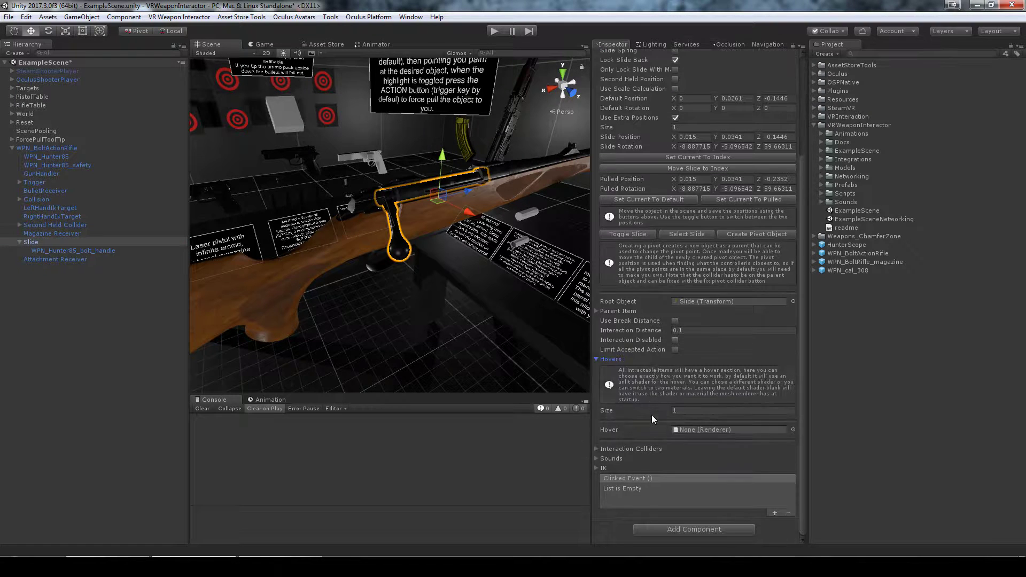
pyautogui.moveTo(94, 252); pyautogui.dragTo(696, 431)
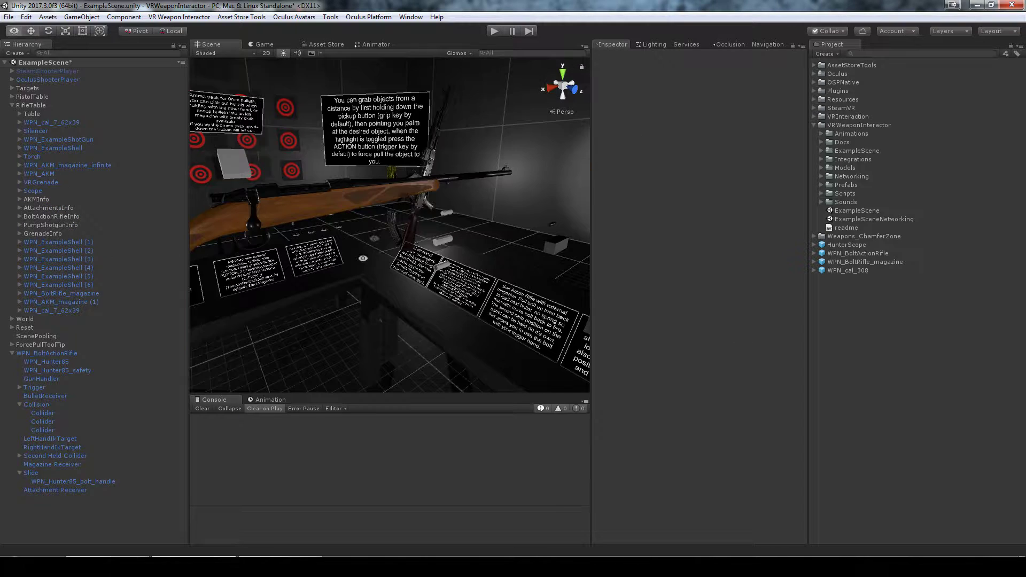
# Reposition the rifle's Second Held Collider under the fore-end at Y -0.002, Z 0.061.
pyautogui.click(16, 404)
pyautogui.click(18, 405)
pyautogui.click(46, 431)
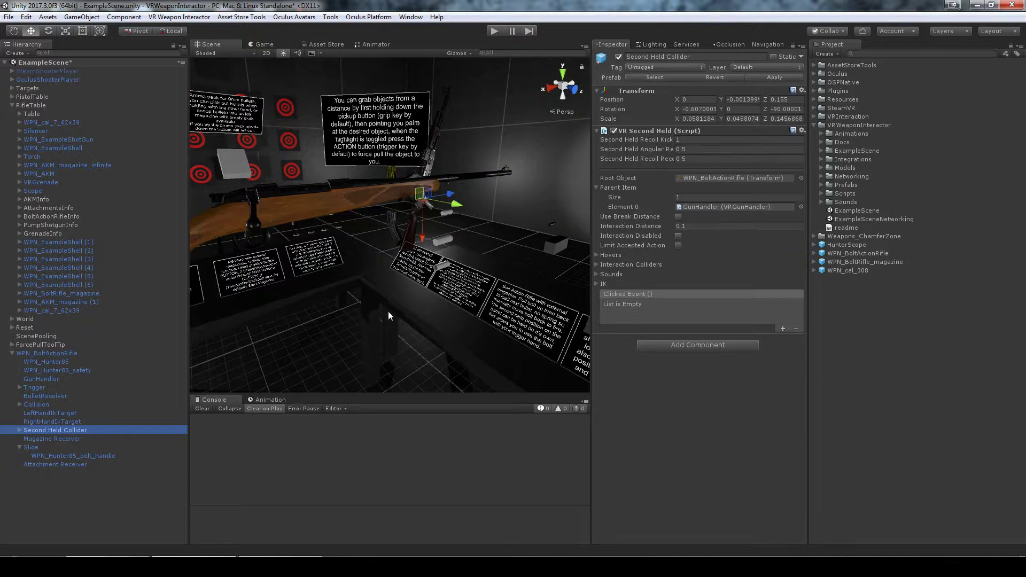
pyautogui.click(19, 431)
pyautogui.click(19, 431)
pyautogui.moveTo(476, 278); pyautogui.dragTo(379, 244, button='right')
pyautogui.moveTo(498, 191); pyautogui.dragTo(455, 191)
pyautogui.moveTo(447, 246)
pyautogui.keyDown('alt'); pyautogui.mouseDown()
pyautogui.moveTo(451, 197)
pyautogui.moveTo(445, 256)
pyautogui.mouseUp(); pyautogui.keyUp('alt')
pyautogui.keyDown('alt'); pyautogui.moveTo(444, 257); pyautogui.dragTo(357, 275, button='right'); pyautogui.keyUp('alt')
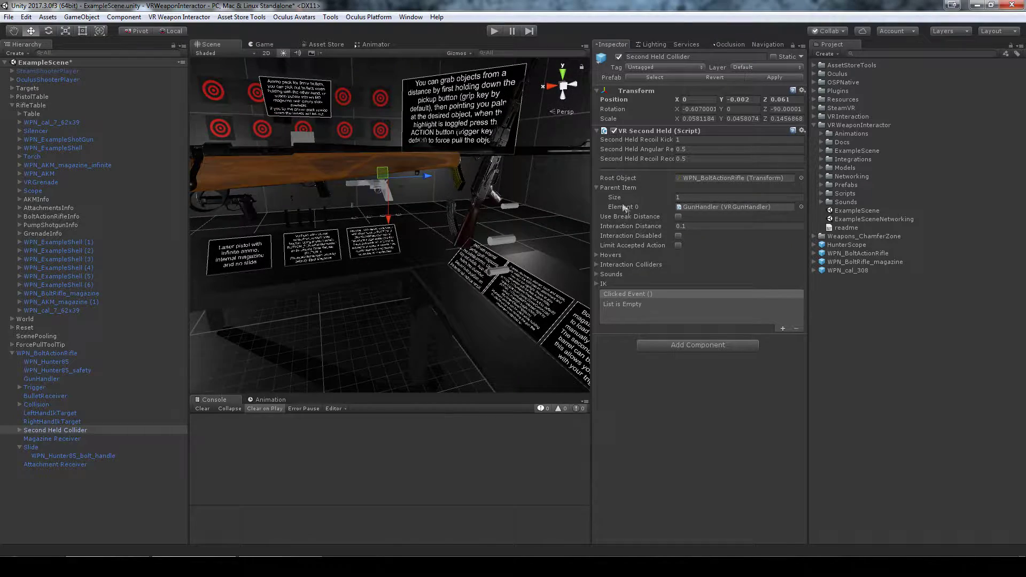
# Set up the Second Held Collider's held position by shifting the rifle against the reference controller, and save it.
pyautogui.click(39, 174)
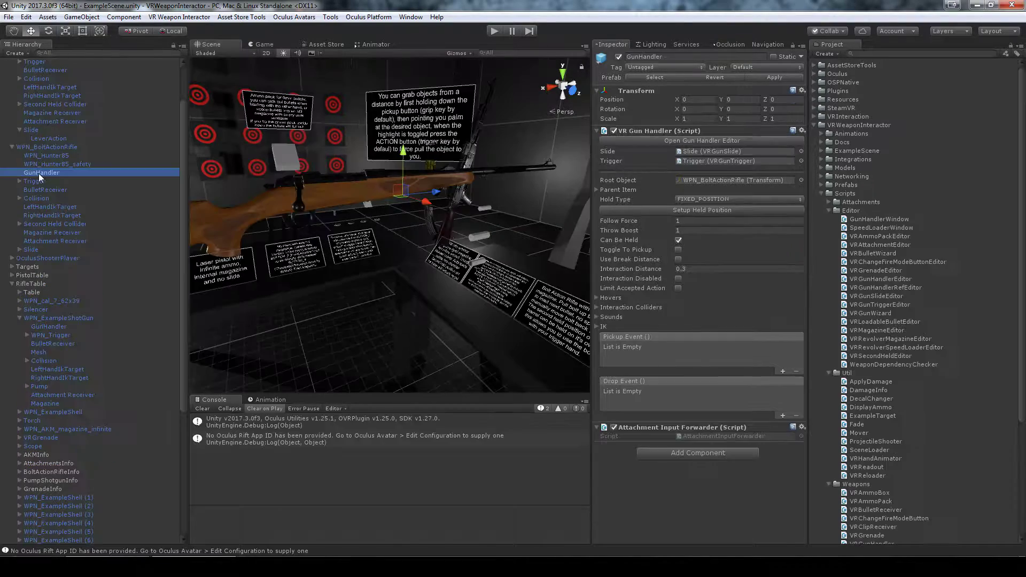
pyautogui.click(54, 223)
pyautogui.moveTo(393, 239)
pyautogui.keyDown('alt'); pyautogui.mouseDown()
pyautogui.moveTo(350, 242)
pyautogui.moveTo(407, 251)
pyautogui.mouseUp(); pyautogui.keyUp('alt')
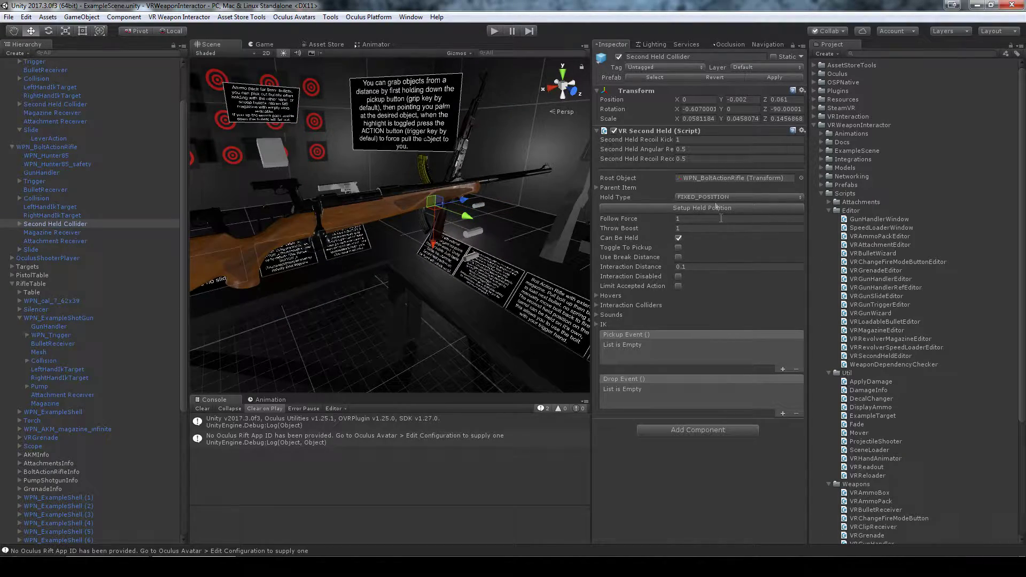
pyautogui.click(693, 209)
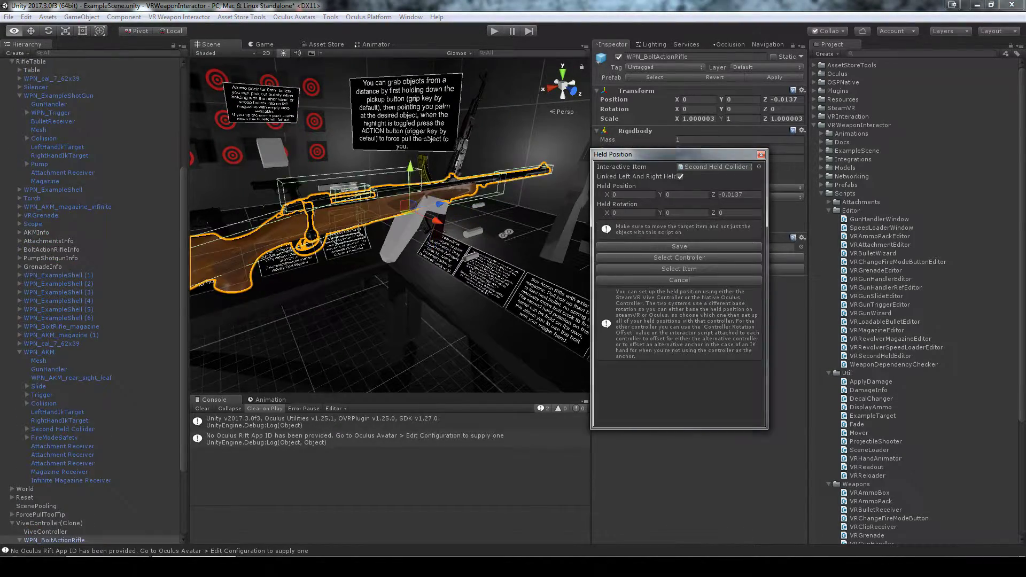
pyautogui.keyDown('alt'); pyautogui.moveTo(464, 233); pyautogui.dragTo(460, 215); pyautogui.keyUp('alt')
pyautogui.keyDown('alt'); pyautogui.moveTo(353, 211); pyautogui.dragTo(363, 250); pyautogui.keyUp('alt')
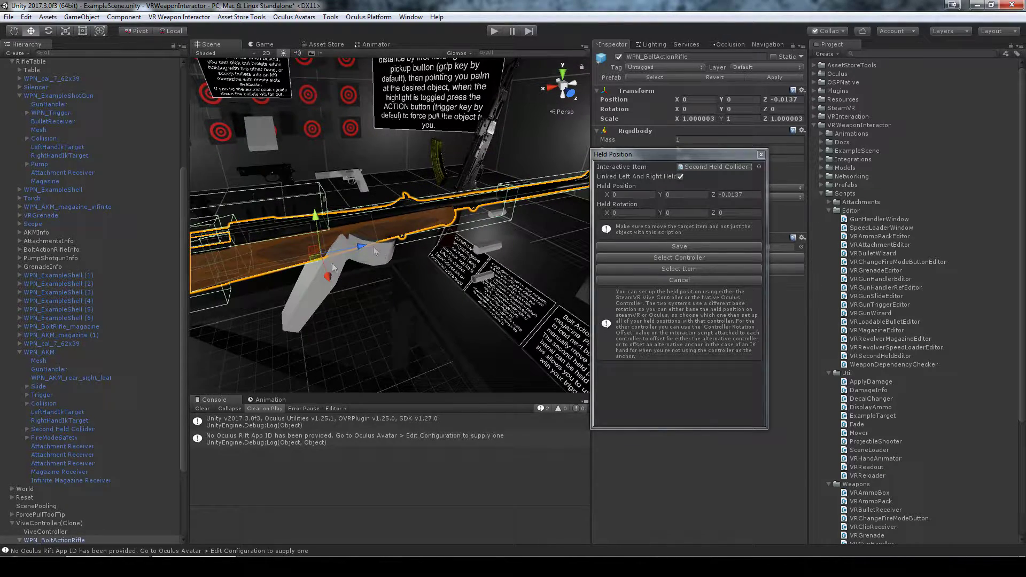
pyautogui.moveTo(313, 251); pyautogui.dragTo(292, 243)
pyautogui.click(646, 244)
pyautogui.click(761, 155)
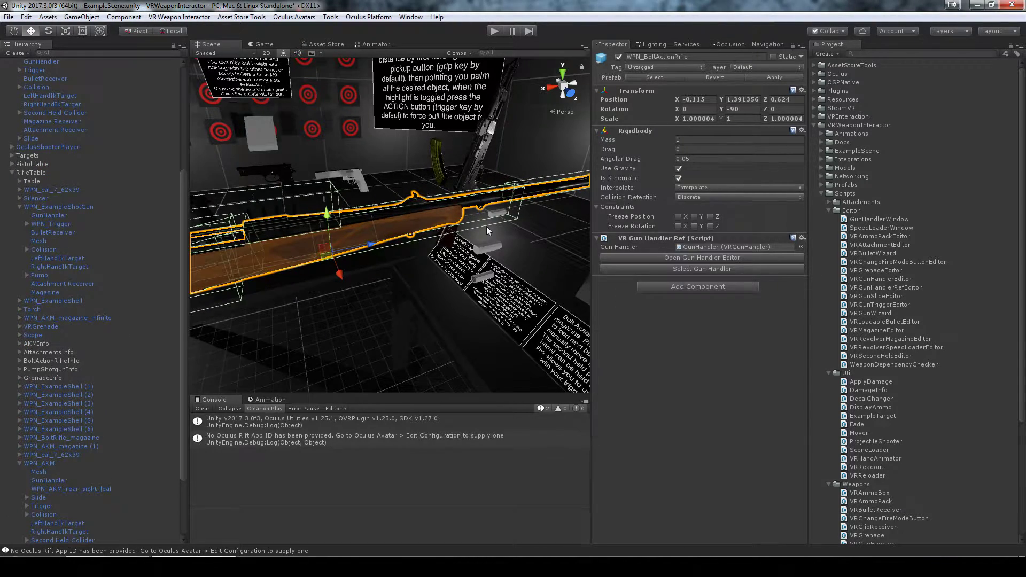
# Open the held position setup for the Slide of WPN_BoltActionRifle.
pyautogui.scroll(5, 487, 226)
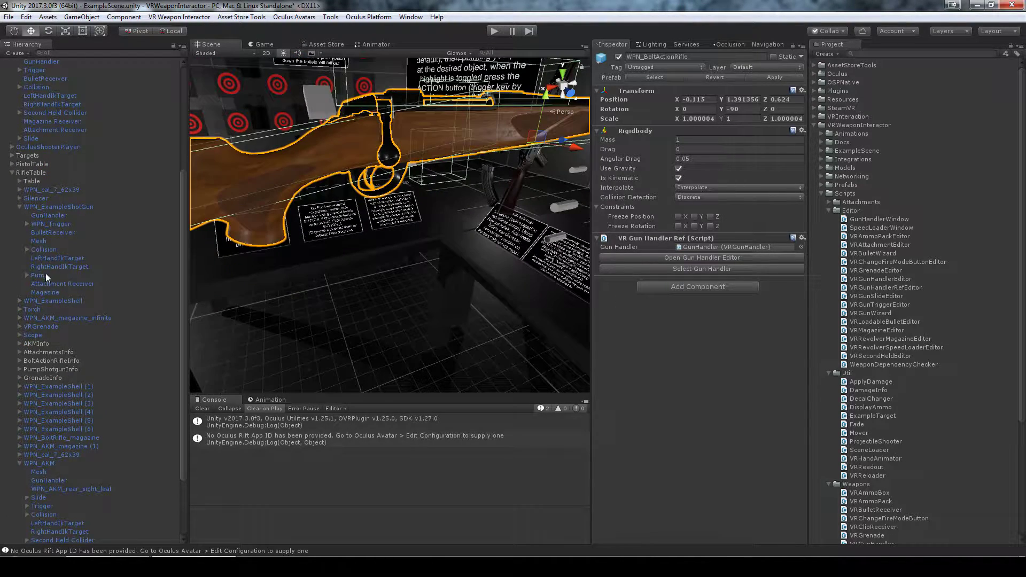
pyautogui.click(45, 276)
pyautogui.click(376, 143)
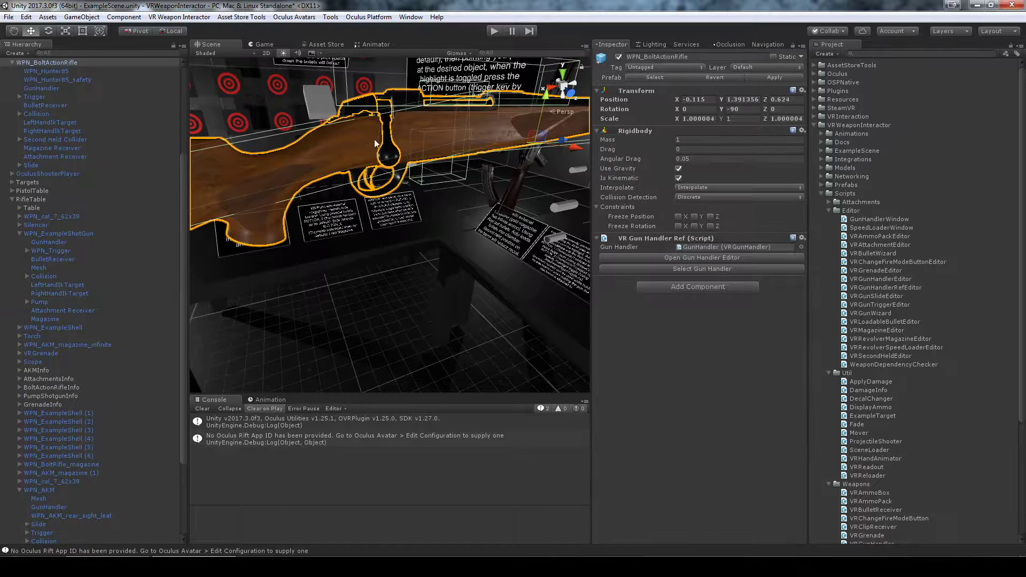
pyautogui.scroll(3, 45, 185)
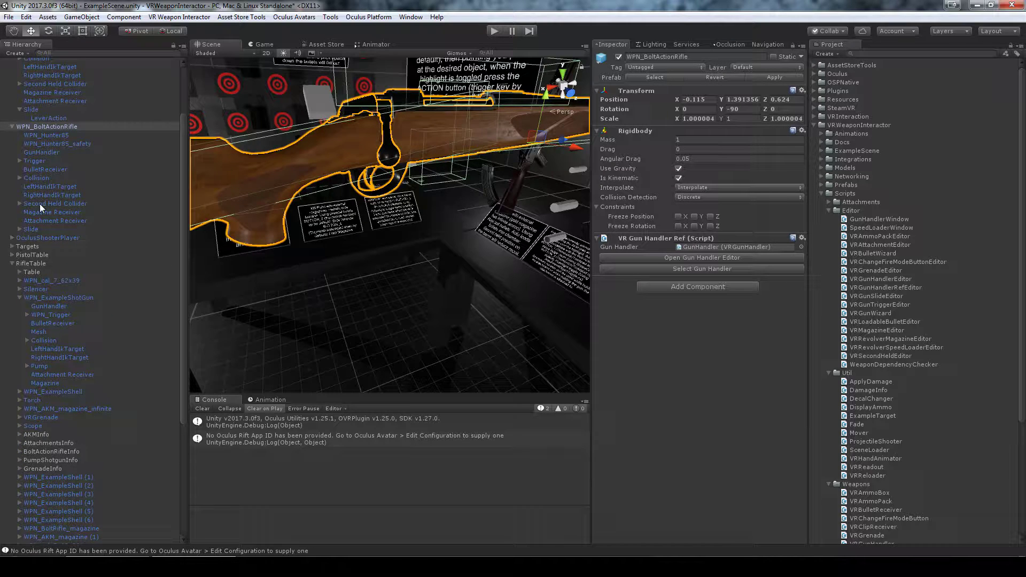
pyautogui.doubleClick(31, 229)
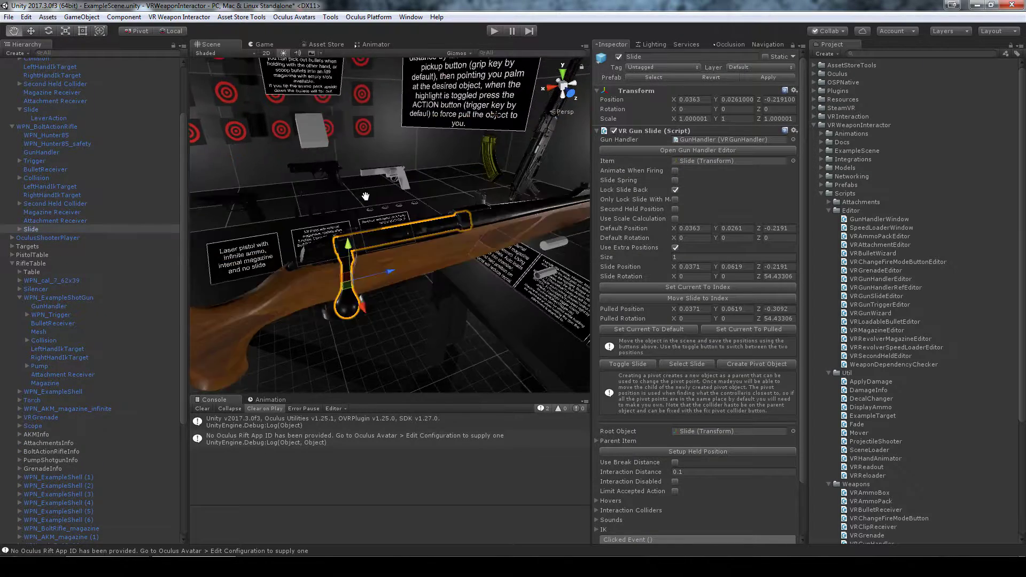
pyautogui.scroll(-3, 695, 241)
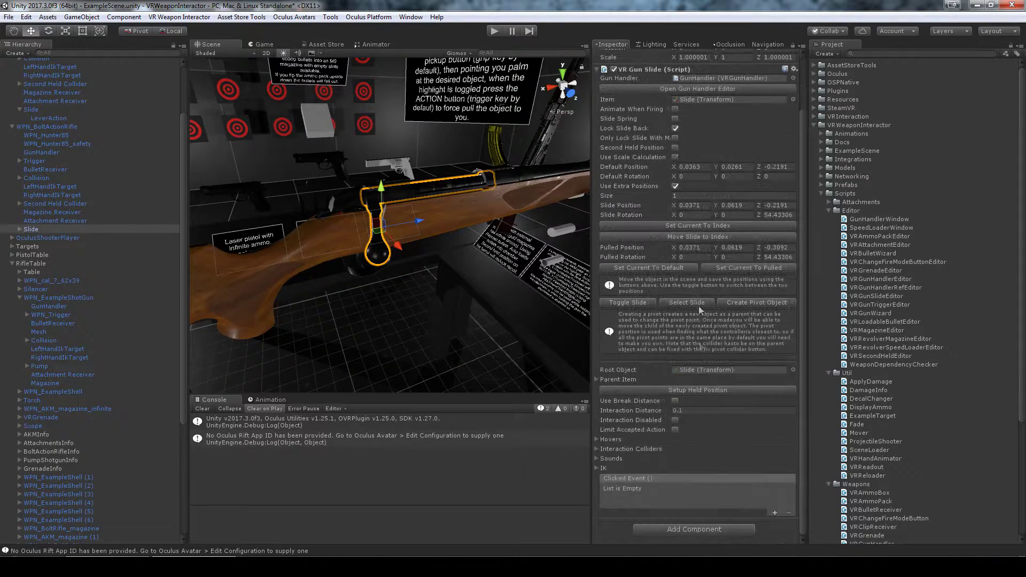
pyautogui.click(695, 391)
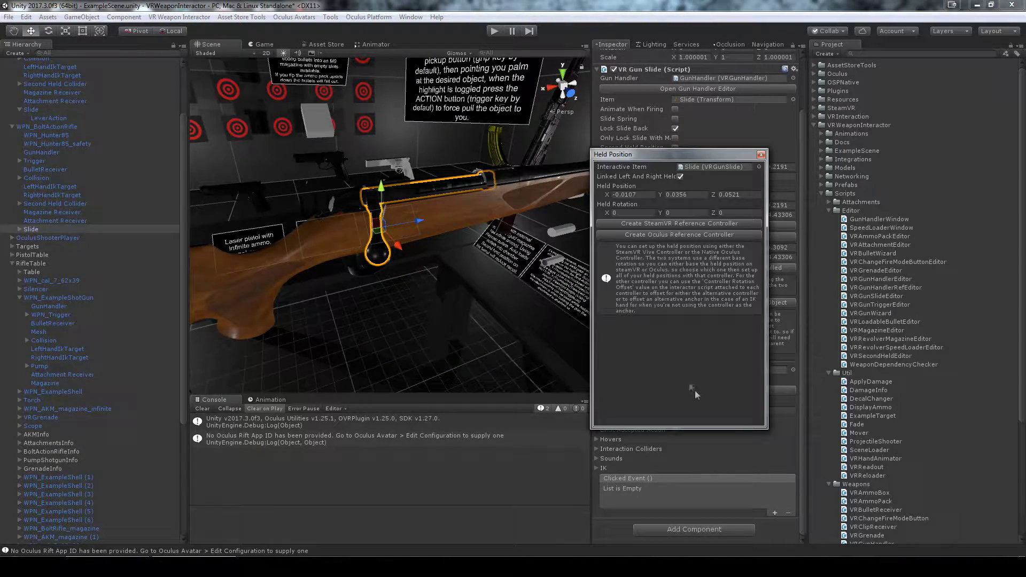
# Align the bolt handle with a reference controller and save the Slide's held position as X -0.0033, Y 0.0401, Z 0.0431.
pyautogui.keyDown('alt'); pyautogui.moveTo(459, 262); pyautogui.dragTo(540, 301); pyautogui.keyUp('alt')
pyautogui.moveTo(540, 302); pyautogui.dragTo(467, 297, button='middle')
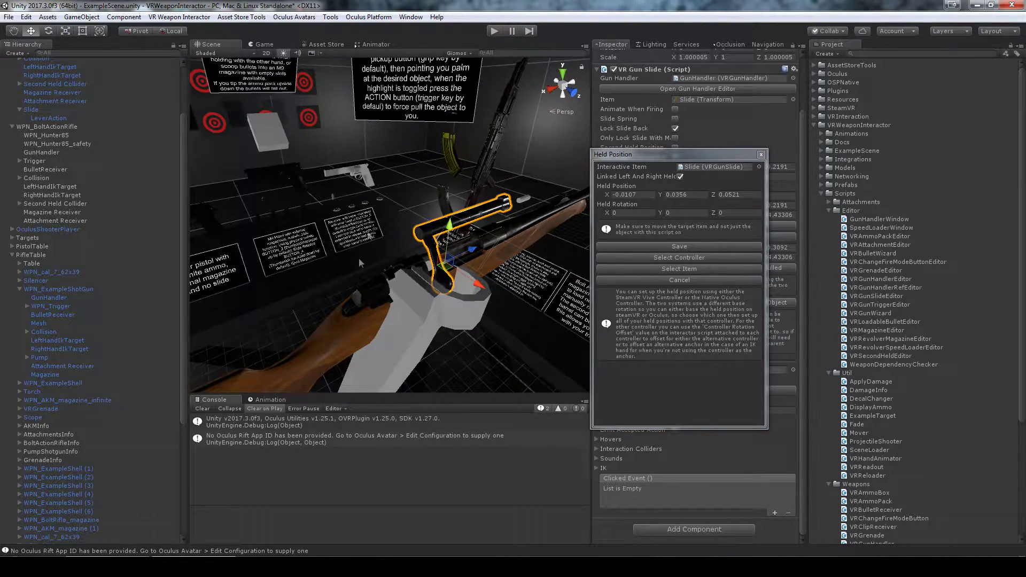
pyautogui.keyDown('alt'); pyautogui.moveTo(470, 254); pyautogui.dragTo(454, 255); pyautogui.keyUp('alt')
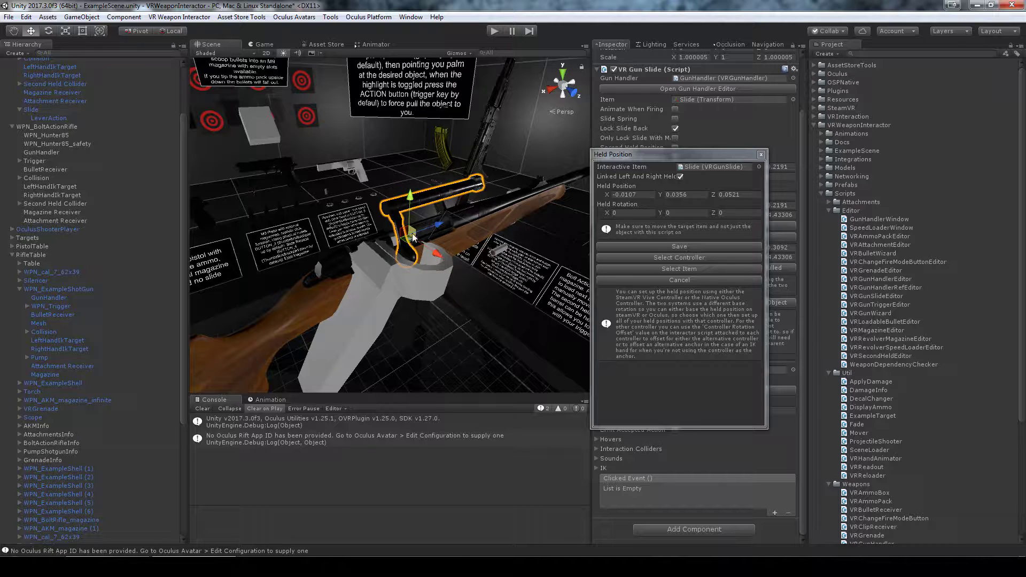
pyautogui.moveTo(412, 237); pyautogui.dragTo(418, 182)
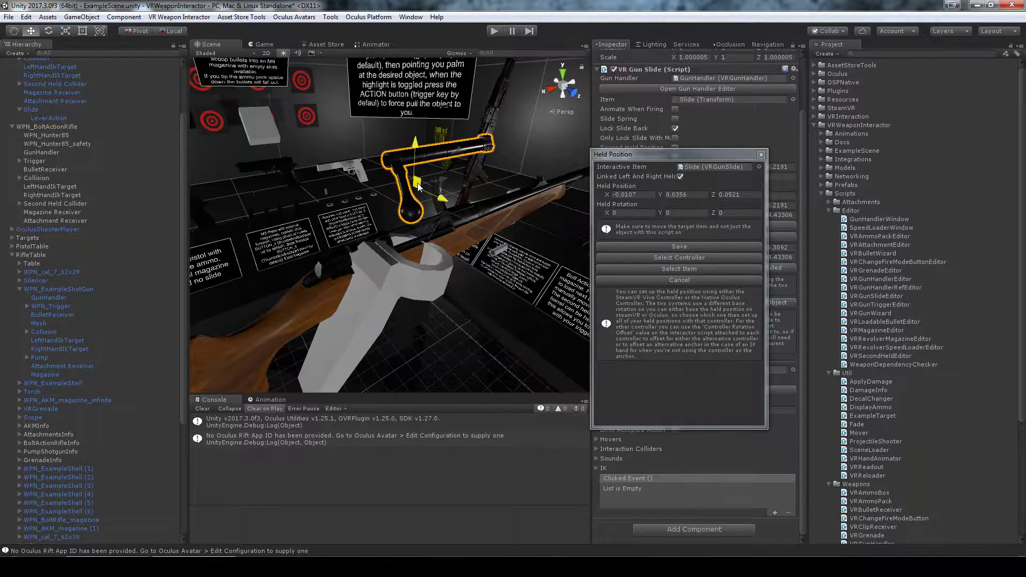
pyautogui.keyDown('alt'); pyautogui.moveTo(402, 229); pyautogui.dragTo(491, 224); pyautogui.keyUp('alt')
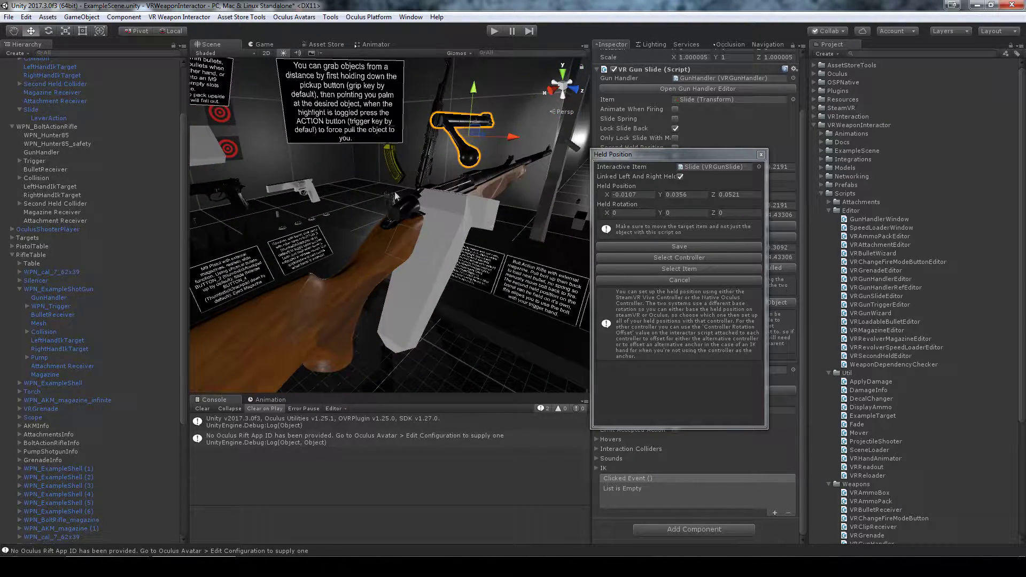
pyautogui.moveTo(474, 135); pyautogui.dragTo(297, 244)
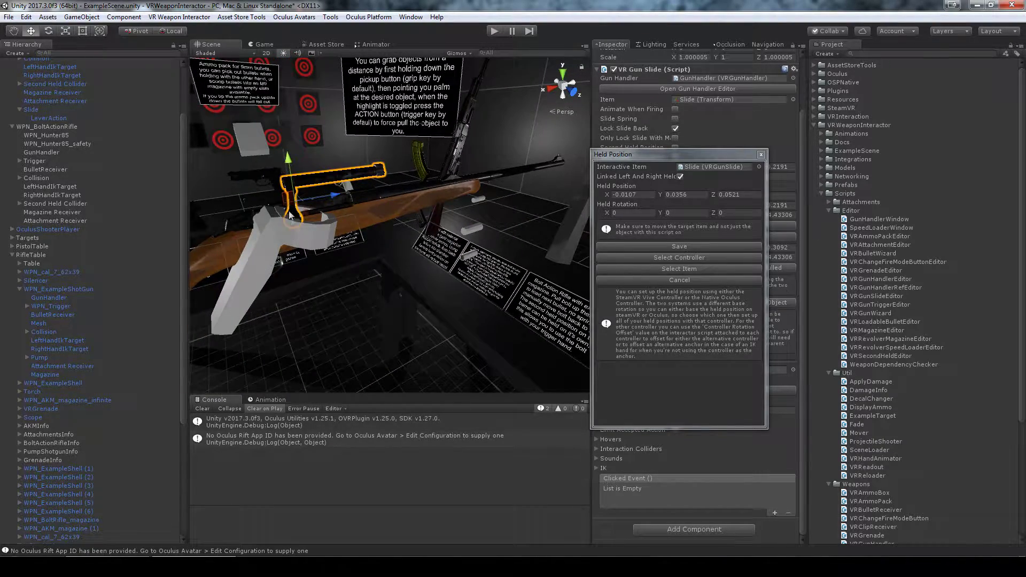
pyautogui.click(665, 246)
pyautogui.keyDown('alt'); pyautogui.moveTo(353, 278); pyautogui.dragTo(392, 292); pyautogui.keyUp('alt')
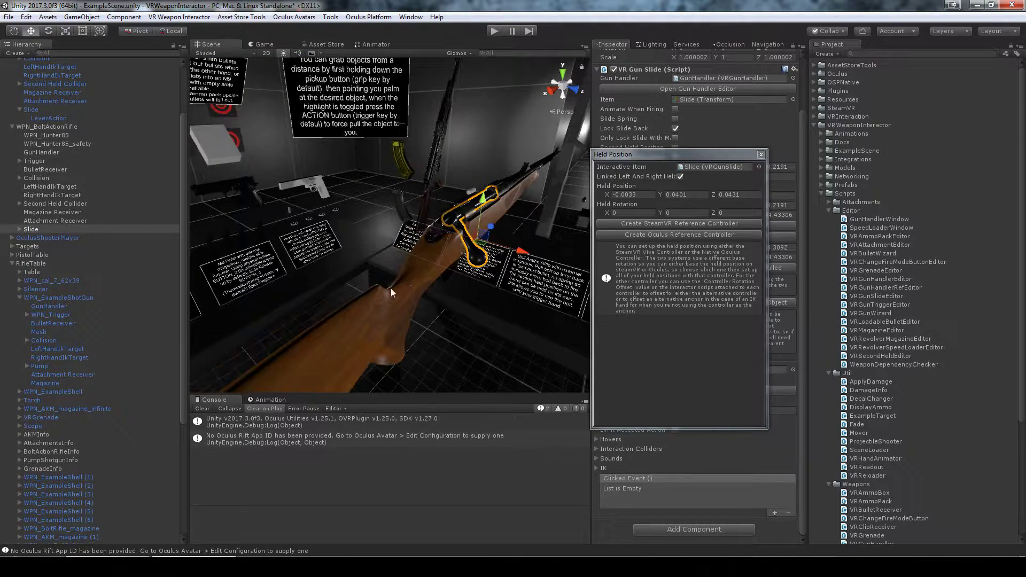
pyautogui.click(761, 155)
# Examine the Second Held Collider's Can Be Held setting and its placement on the rifle.
pyautogui.doubleClick(64, 203)
pyautogui.keyDown('alt'); pyautogui.moveTo(279, 231); pyautogui.dragTo(304, 245); pyautogui.keyUp('alt')
pyautogui.moveTo(305, 245); pyautogui.dragTo(330, 225, button='middle')
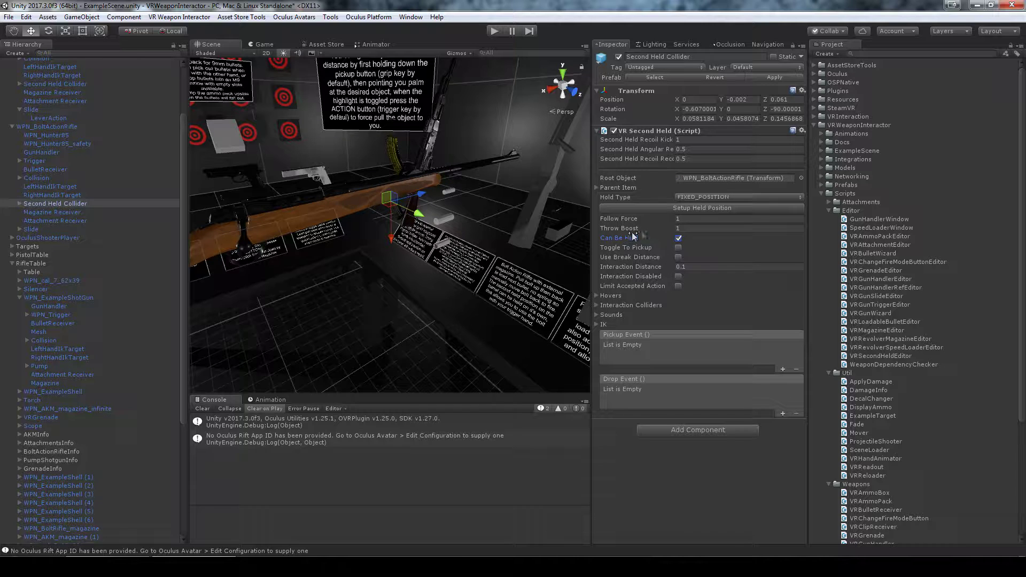
pyautogui.keyDown('alt'); pyautogui.moveTo(513, 261); pyautogui.dragTo(453, 229); pyautogui.keyUp('alt')
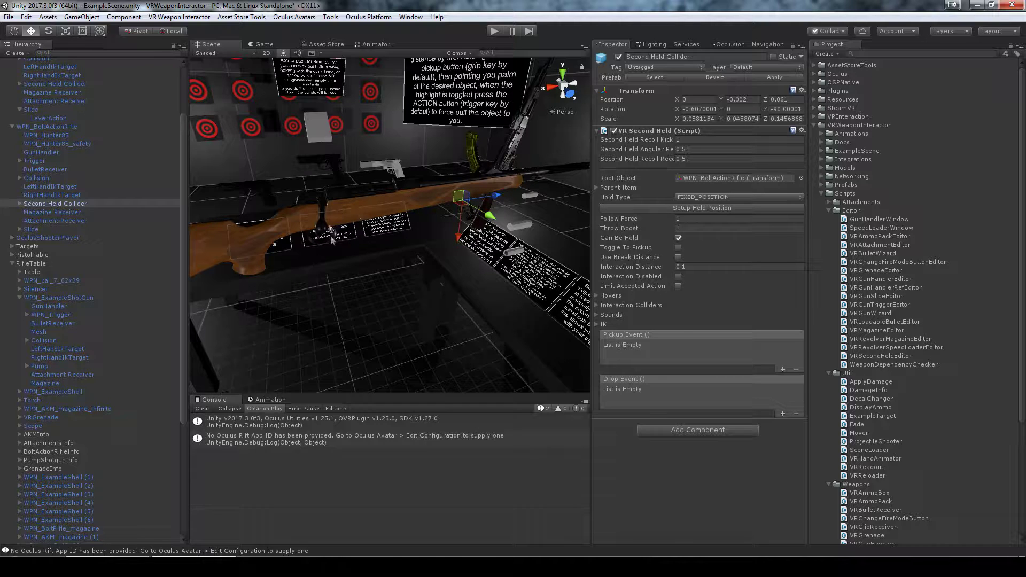
pyautogui.keyDown('alt'); pyautogui.moveTo(354, 244); pyautogui.dragTo(395, 235); pyautogui.keyUp('alt')
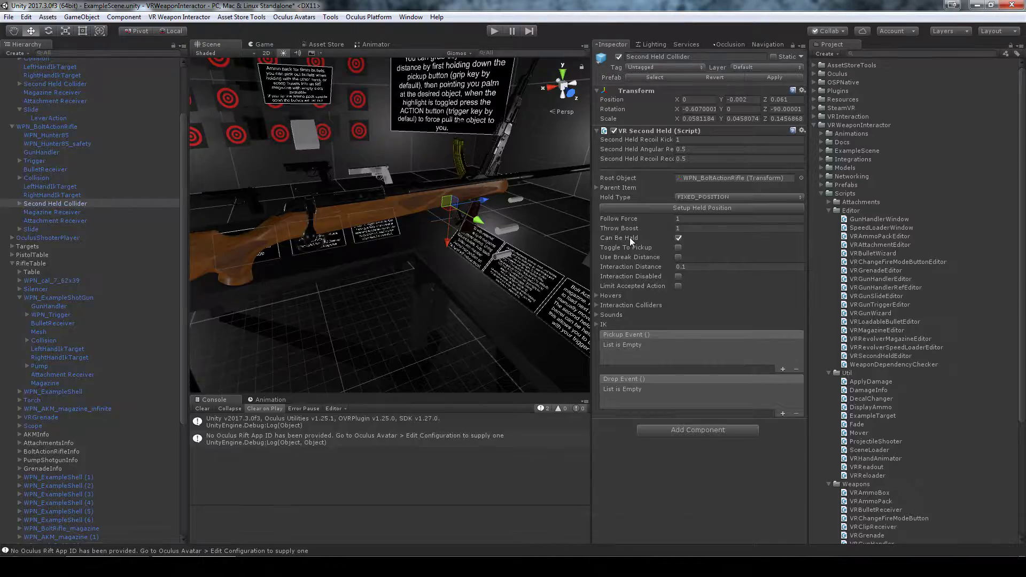
# Move the Attachment Receiver above the rifle, with attachment ID 0, back to Z -0.0275 and lengthen its Z scale to 0.3708896.
pyautogui.click(59, 259)
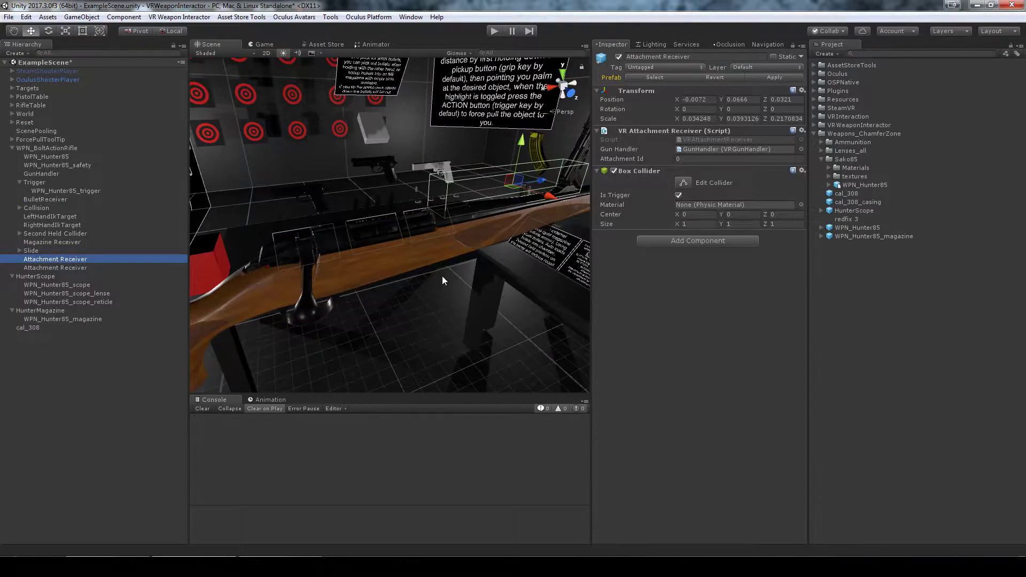
pyautogui.keyDown('alt'); pyautogui.moveTo(441, 276); pyautogui.dragTo(486, 273); pyautogui.keyUp('alt')
pyautogui.keyDown('alt'); pyautogui.moveTo(486, 273); pyautogui.dragTo(440, 297, button='right'); pyautogui.keyUp('alt')
pyautogui.keyDown('alt'); pyautogui.moveTo(440, 299); pyautogui.dragTo(411, 304); pyautogui.keyUp('alt')
pyautogui.click(60, 259)
pyautogui.keyDown('alt'); pyautogui.moveTo(375, 252); pyautogui.dragTo(496, 197); pyautogui.keyUp('alt')
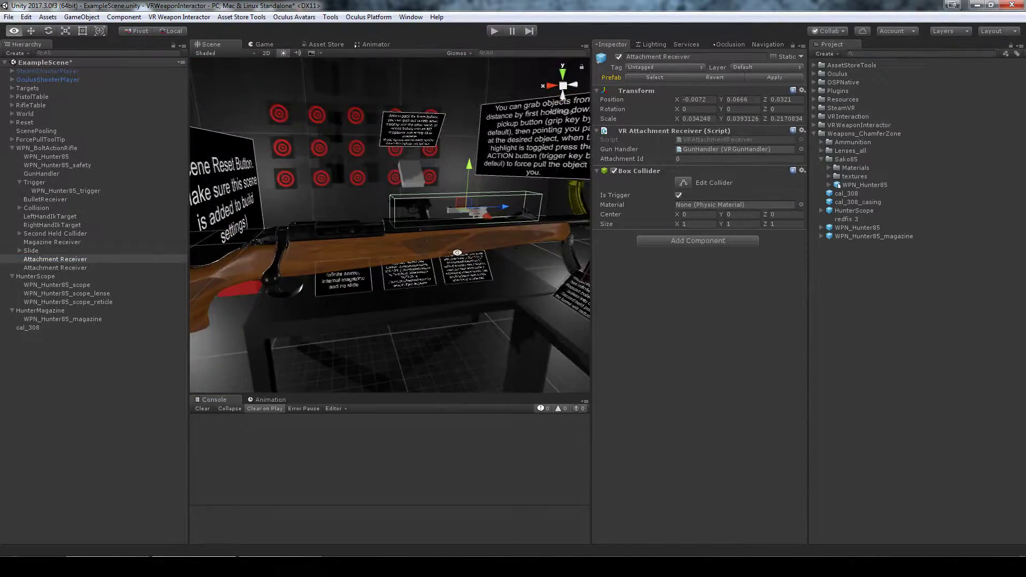
pyautogui.click(60, 268)
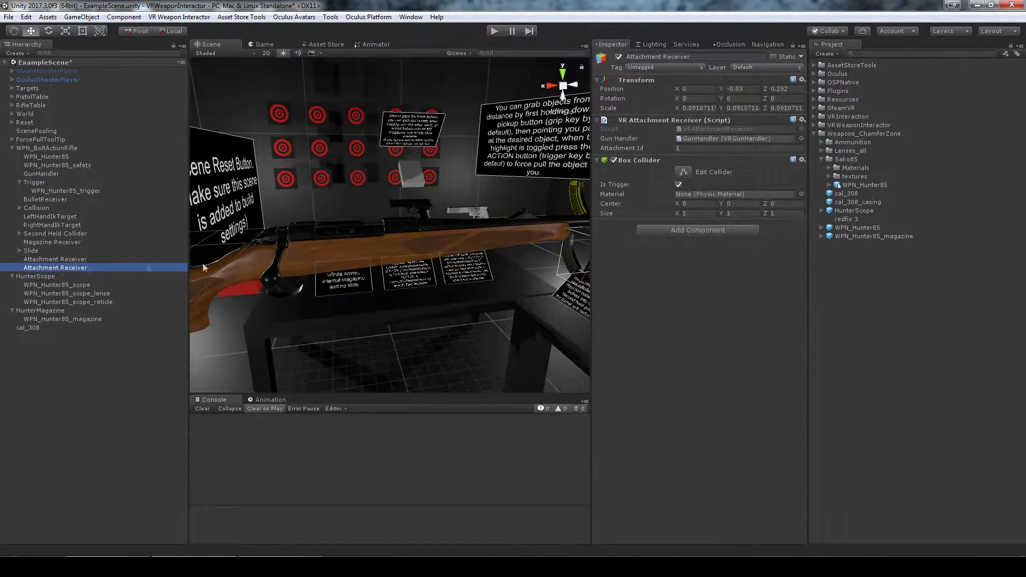
pyautogui.press('Up')
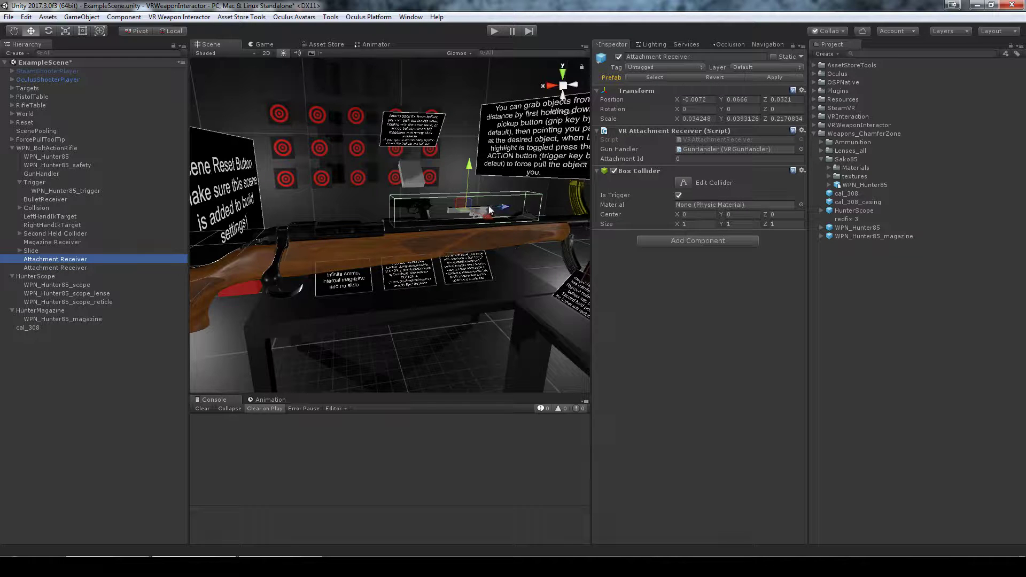
pyautogui.moveTo(497, 208)
pyautogui.mouseDown()
pyautogui.moveTo(458, 209)
pyautogui.moveTo(495, 207)
pyautogui.mouseUp()
pyautogui.press('r')
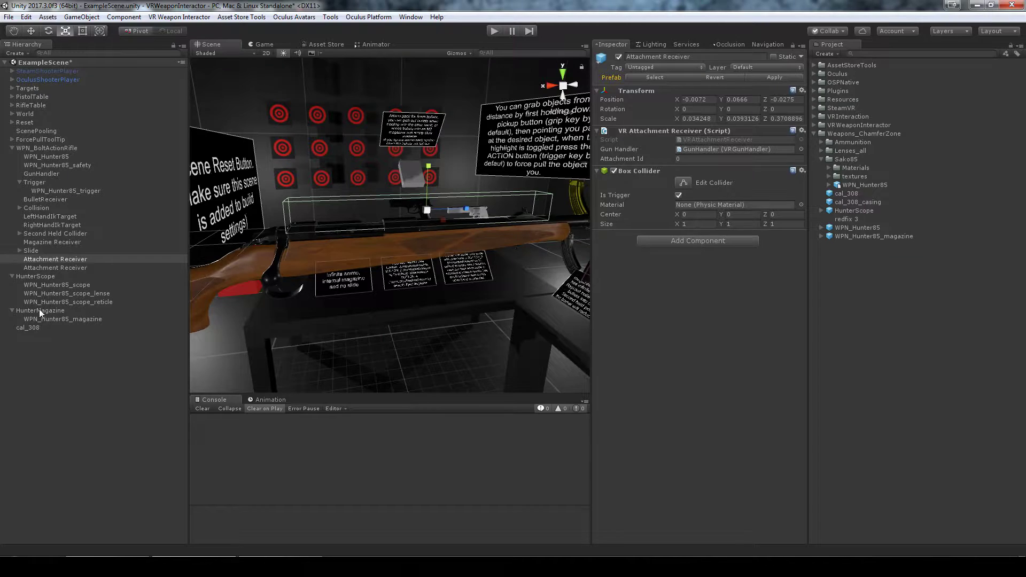
# Move HunterScope along X to 0.3751 so it sits above the rifle.
pyautogui.doubleClick(37, 277)
pyautogui.moveTo(291, 218); pyautogui.dragTo(262, 209, button='right')
pyautogui.press('w')
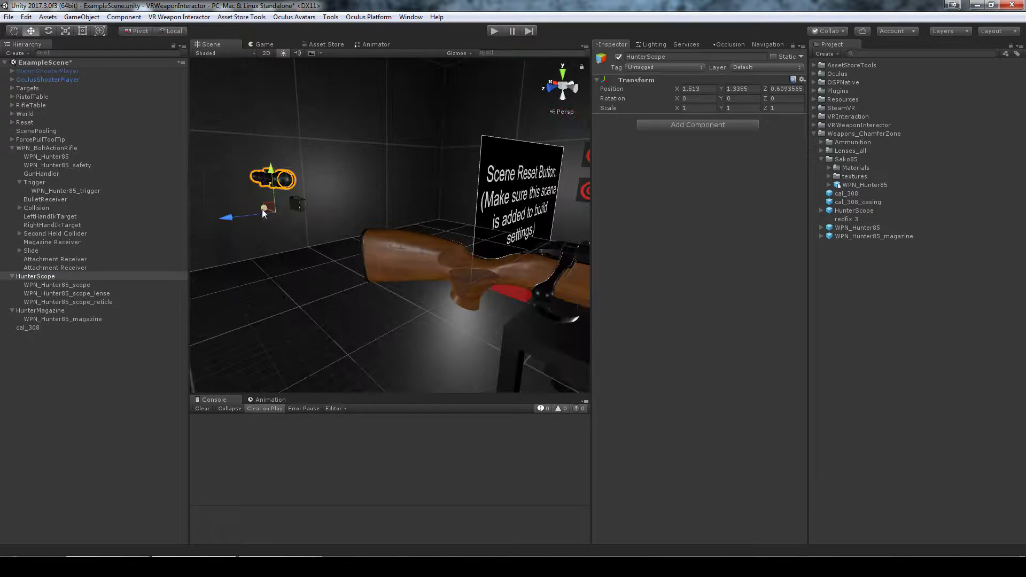
pyautogui.moveTo(262, 210); pyautogui.dragTo(470, 254)
pyautogui.moveTo(470, 254); pyautogui.dragTo(224, 258, button='right')
pyautogui.moveTo(223, 258); pyautogui.dragTo(334, 258)
pyautogui.moveTo(390, 317); pyautogui.dragTo(348, 275, button='right')
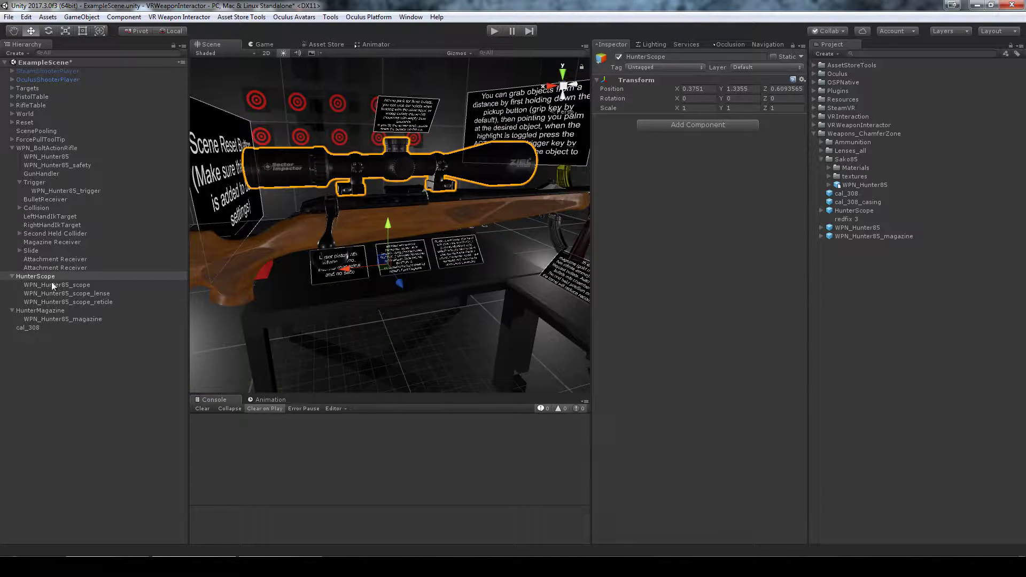
# Fit the attachment ID 0 Attachment Receiver to the scope mount, with scale 0.0446976, 0.0446145, 0.2656106 and position X 0.0021, Z -0.1217.
pyautogui.click(56, 259)
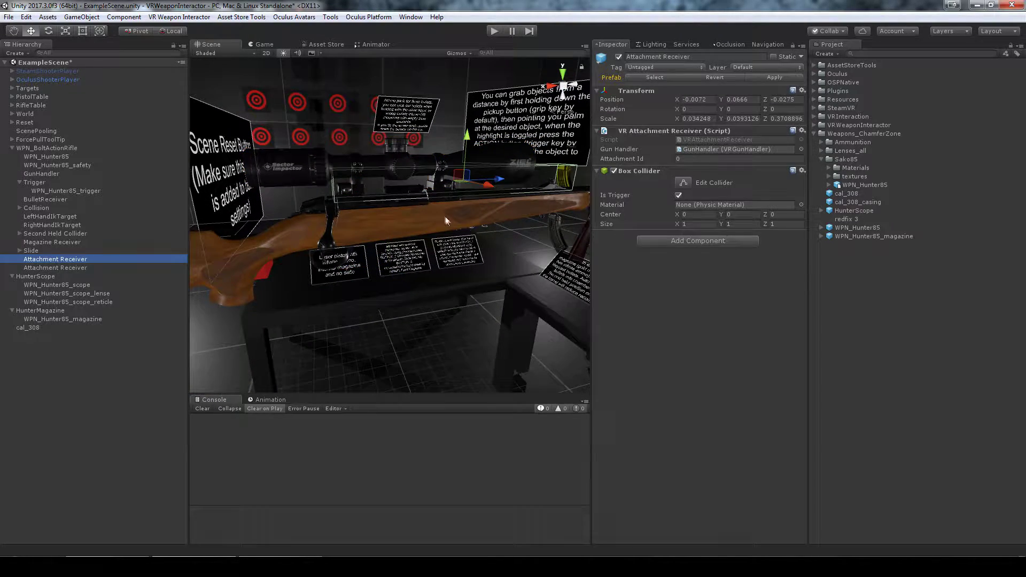
pyautogui.press('r')
pyautogui.moveTo(500, 179); pyautogui.dragTo(462, 184)
pyautogui.press('w')
pyautogui.press('r')
pyautogui.moveTo(402, 140); pyautogui.dragTo(412, 134)
pyautogui.keyDown('alt'); pyautogui.moveTo(287, 232); pyautogui.dragTo(406, 224); pyautogui.keyUp('alt')
pyautogui.moveTo(451, 180); pyautogui.dragTo(458, 179)
pyautogui.keyDown('alt'); pyautogui.moveTo(458, 179); pyautogui.dragTo(449, 215); pyautogui.keyUp('alt')
pyautogui.press('w')
pyautogui.moveTo(454, 180); pyautogui.dragTo(363, 235)
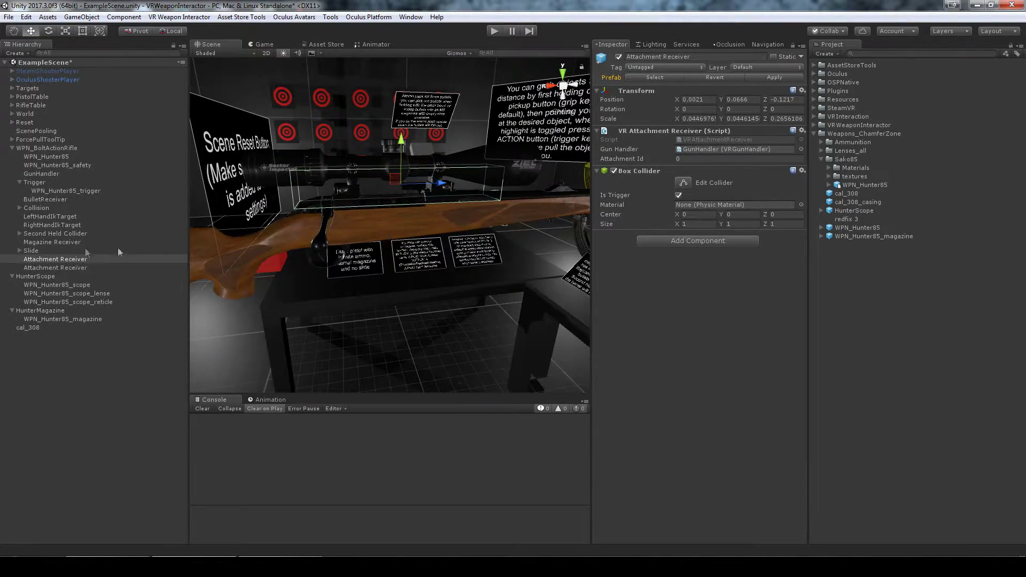
# Move the Attachment Receiver with attachment ID 1 along the barrel to Z 0.1826.
pyautogui.click(69, 266)
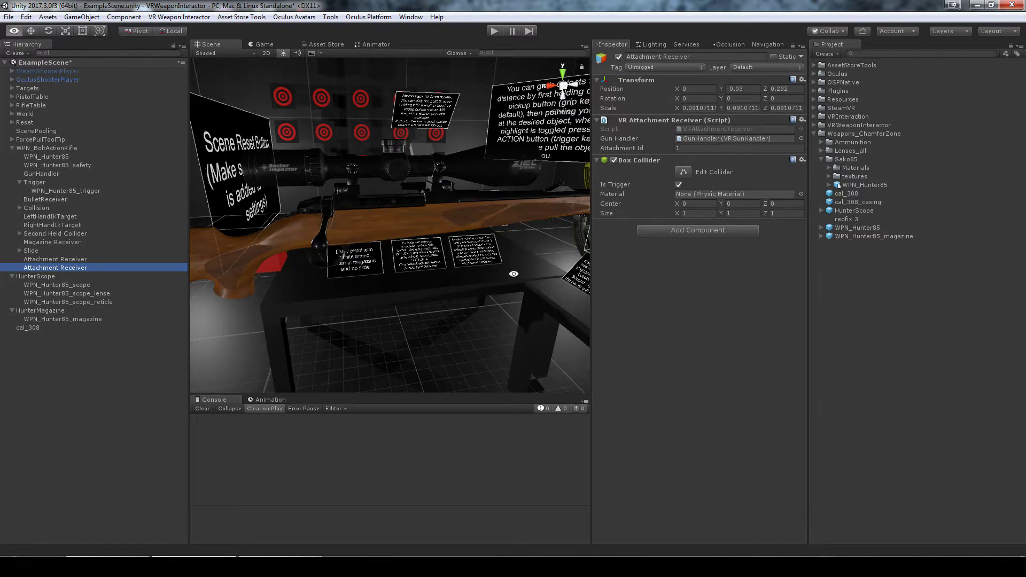
pyautogui.press('f')
pyautogui.moveTo(487, 188); pyautogui.dragTo(534, 204)
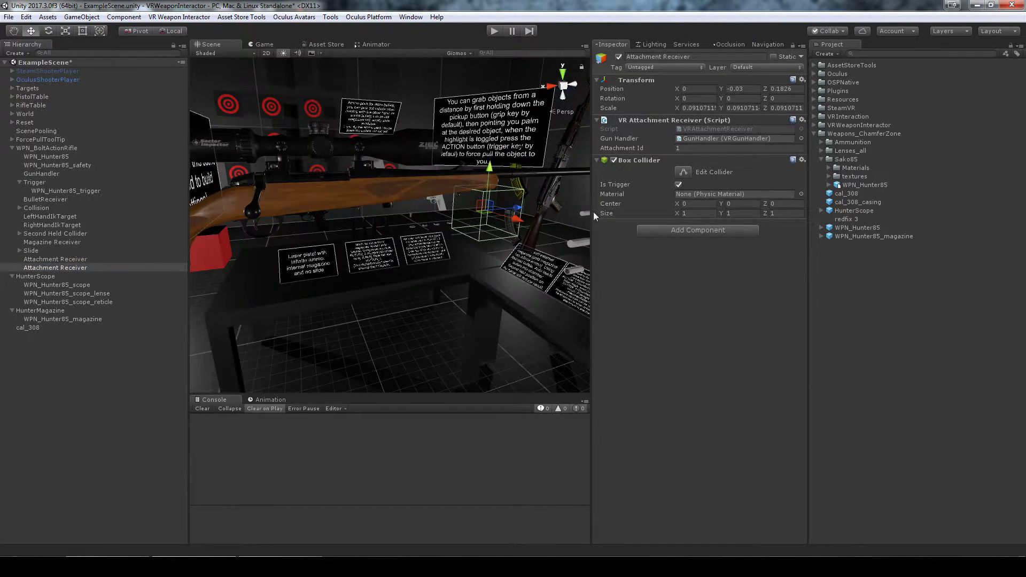
# Move HunterScope away from the rifle along X to 1.1958.
pyautogui.keyDown('alt'); pyautogui.moveTo(432, 298); pyautogui.dragTo(353, 244); pyautogui.keyUp('alt')
pyautogui.click(35, 276)
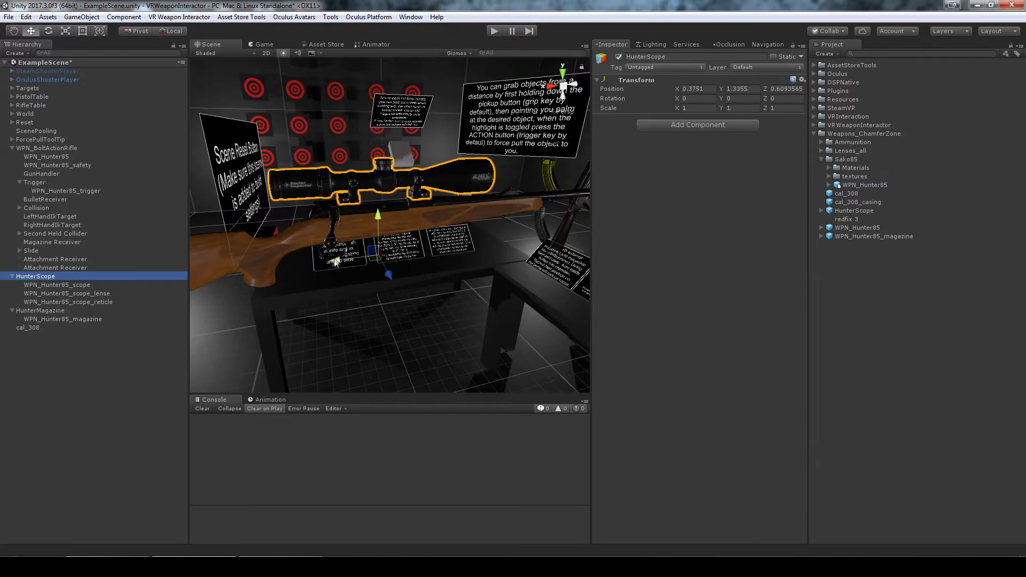
pyautogui.keyDown('alt'); pyautogui.moveTo(406, 278); pyautogui.dragTo(442, 286); pyautogui.keyUp('alt')
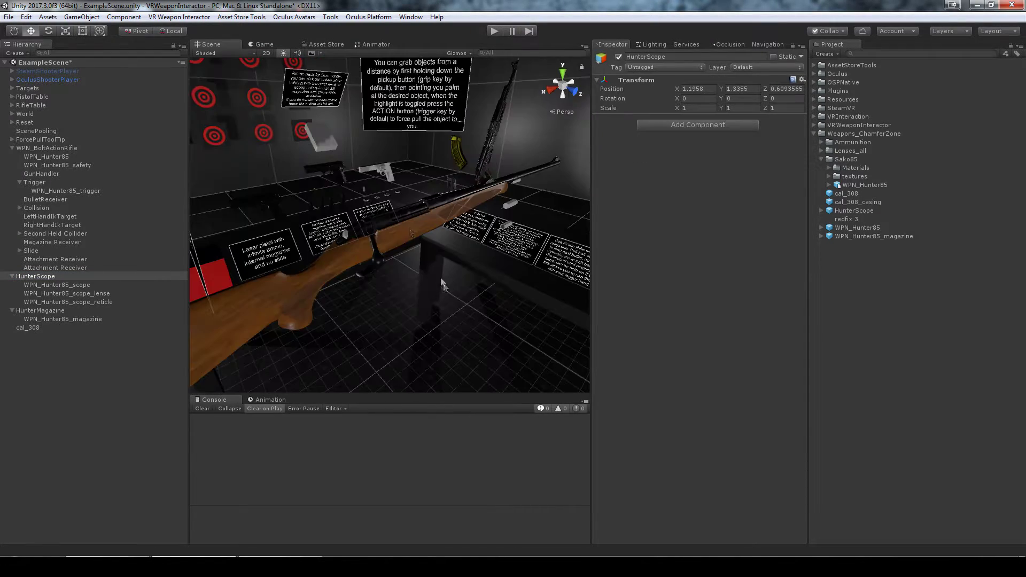
# Position the Magazine Receiver on the underside of the rifle at Z -0.143.
pyautogui.click(41, 244)
pyautogui.keyDown('alt'); pyautogui.moveTo(374, 171); pyautogui.dragTo(366, 103); pyautogui.keyUp('alt')
pyautogui.moveTo(483, 195); pyautogui.dragTo(409, 203)
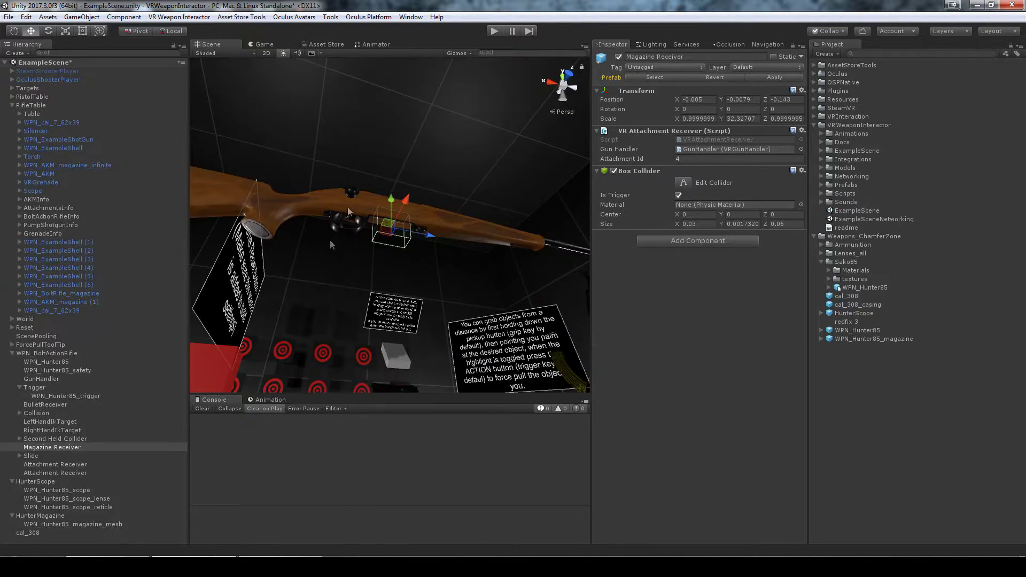
# Locate the prefab of the example bolt rifle's magazine and place a new WPN_BoltRifle_magazine instance in the scene.
pyautogui.keyDown('alt'); pyautogui.moveTo(402, 255); pyautogui.dragTo(363, 283); pyautogui.keyUp('alt')
pyautogui.moveTo(363, 283)
pyautogui.keyDown('alt'); pyautogui.mouseDown(button='right')
pyautogui.moveTo(333, 305)
pyautogui.moveTo(355, 297)
pyautogui.mouseUp(button='right'); pyautogui.keyUp('alt')
pyautogui.keyDown('alt'); pyautogui.moveTo(356, 297); pyautogui.dragTo(453, 226); pyautogui.keyUp('alt')
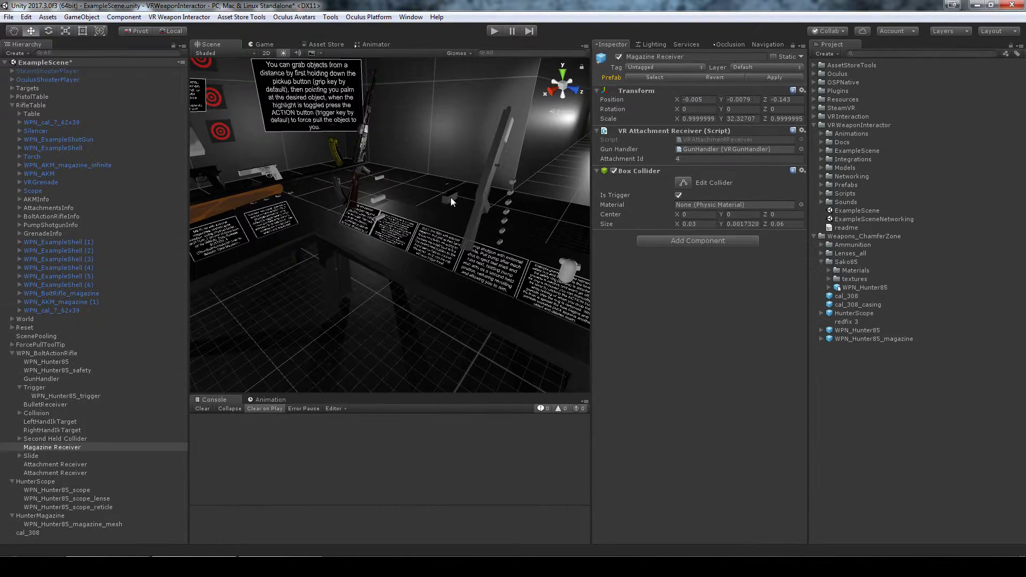
pyautogui.click(450, 198)
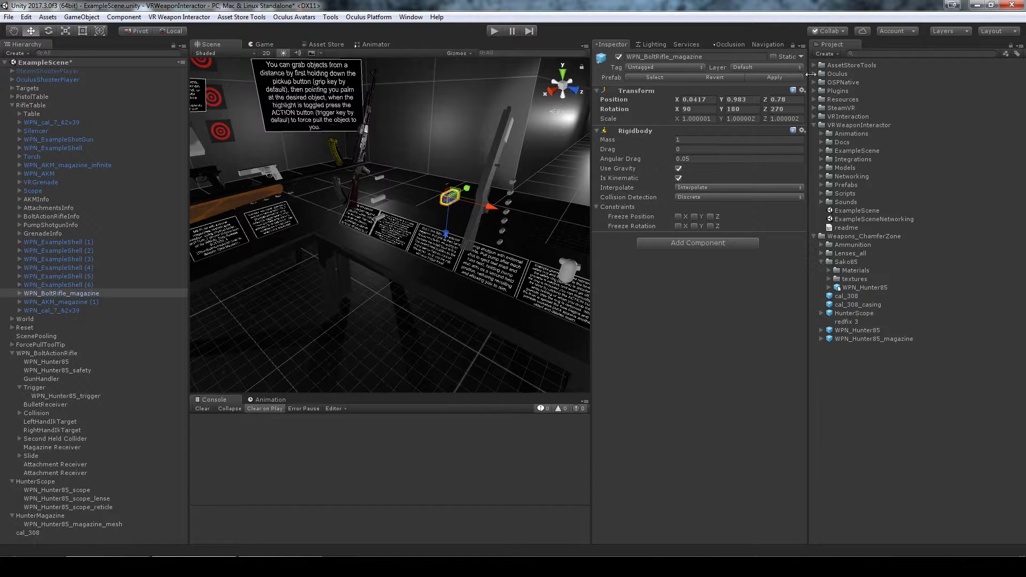
pyautogui.click(645, 78)
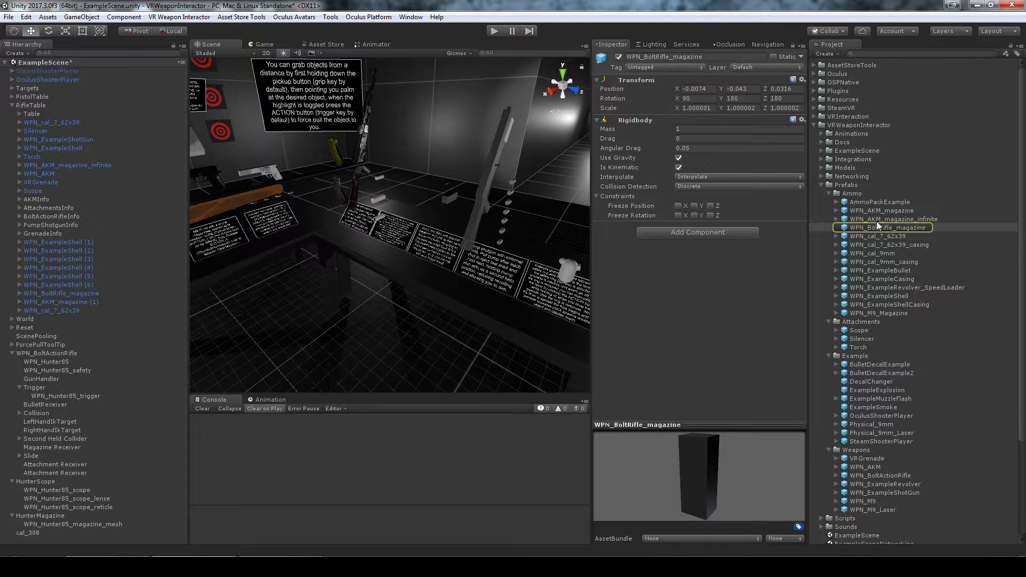
pyautogui.moveTo(885, 229); pyautogui.dragTo(445, 279)
pyautogui.moveTo(435, 321); pyautogui.dragTo(433, 255)
pyautogui.moveTo(425, 208); pyautogui.dragTo(370, 267)
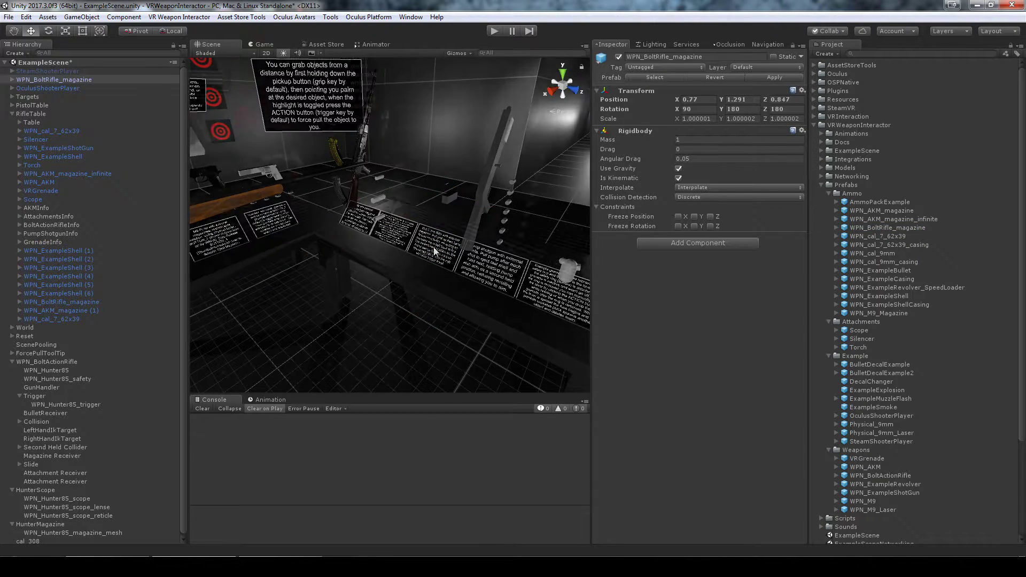
# Try to align WPN_BoltRifle_magazine beside the hunter magazine at X 1.166, Y 1.291, Z 0.679, with a Z rotation of about 259.88.
pyautogui.moveTo(435, 252); pyautogui.dragTo(300, 261, button='right')
pyautogui.moveTo(300, 261); pyautogui.dragTo(411, 243, button='middle')
pyautogui.moveTo(471, 239); pyautogui.dragTo(465, 187)
pyautogui.press('f')
pyautogui.click(297, 240)
pyautogui.click(393, 252)
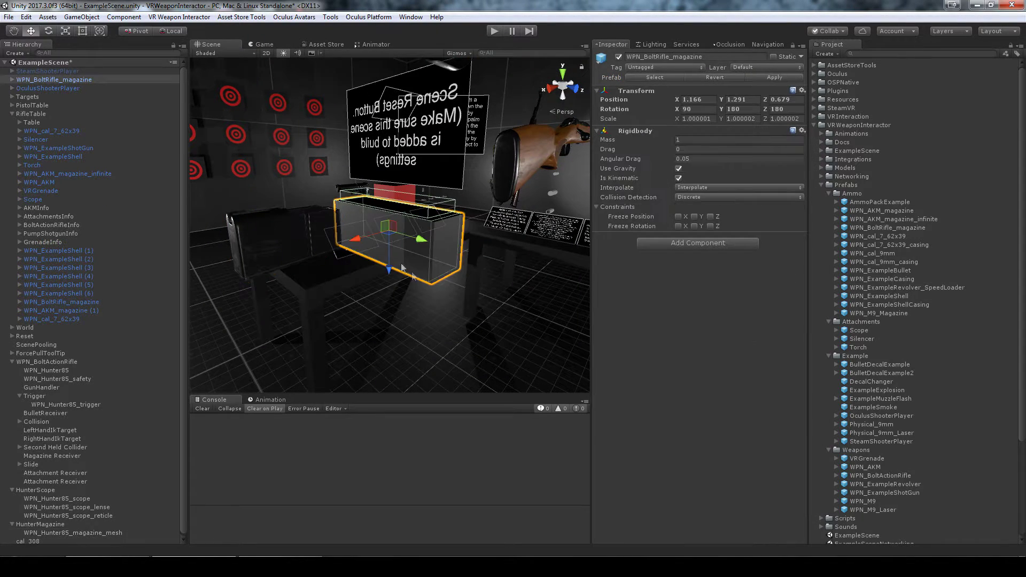
pyautogui.press('e')
pyautogui.moveTo(381, 243); pyautogui.dragTo(454, 245)
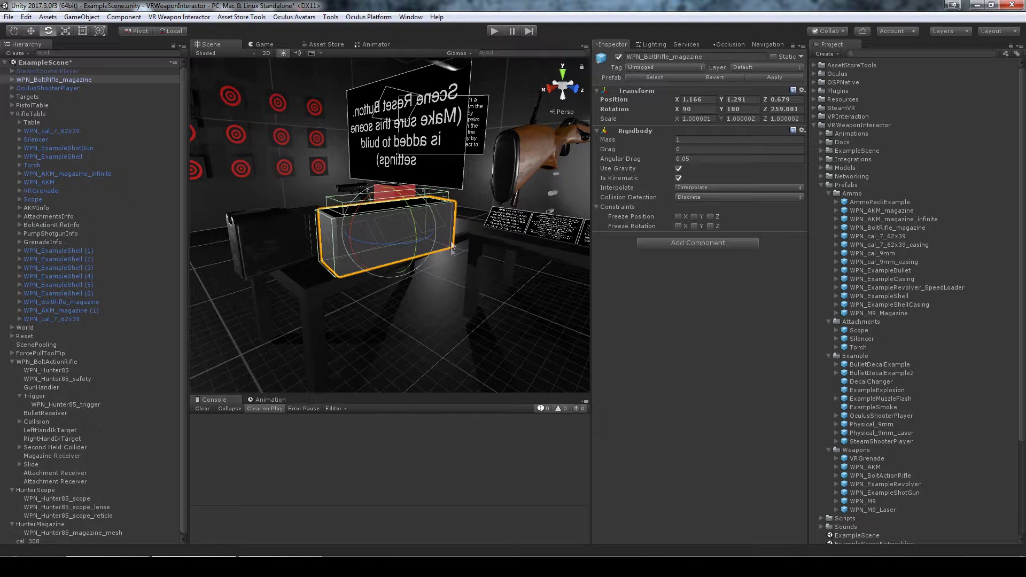
# Try to match WPN_BoltRifle_magazine to the hunter magazine by copying the WPN_Hunter85_magazine_mesh transform values onto it.
pyautogui.click(281, 238)
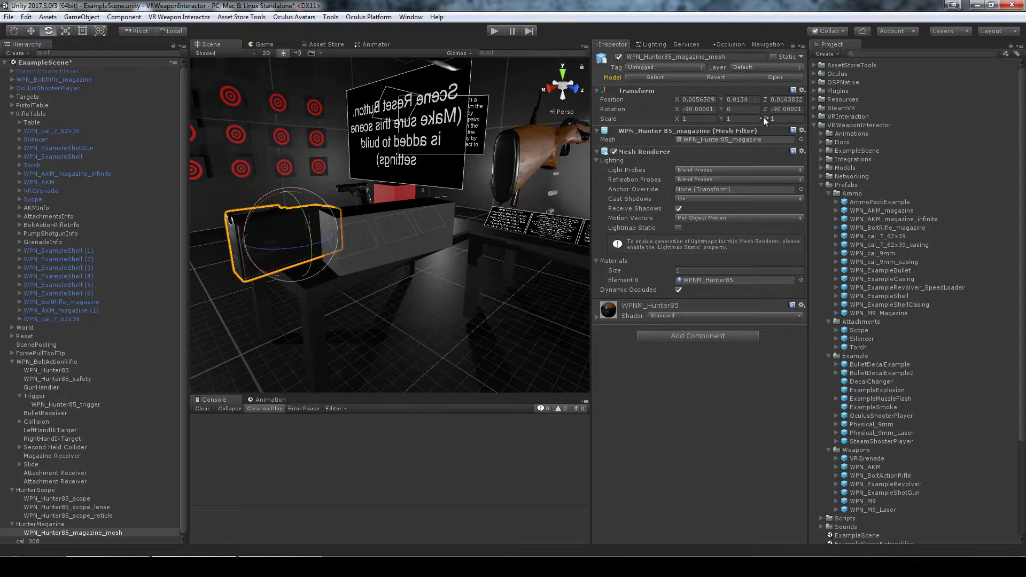
pyautogui.click(802, 90)
pyautogui.click(834, 143)
pyautogui.click(420, 244)
pyautogui.click(802, 90)
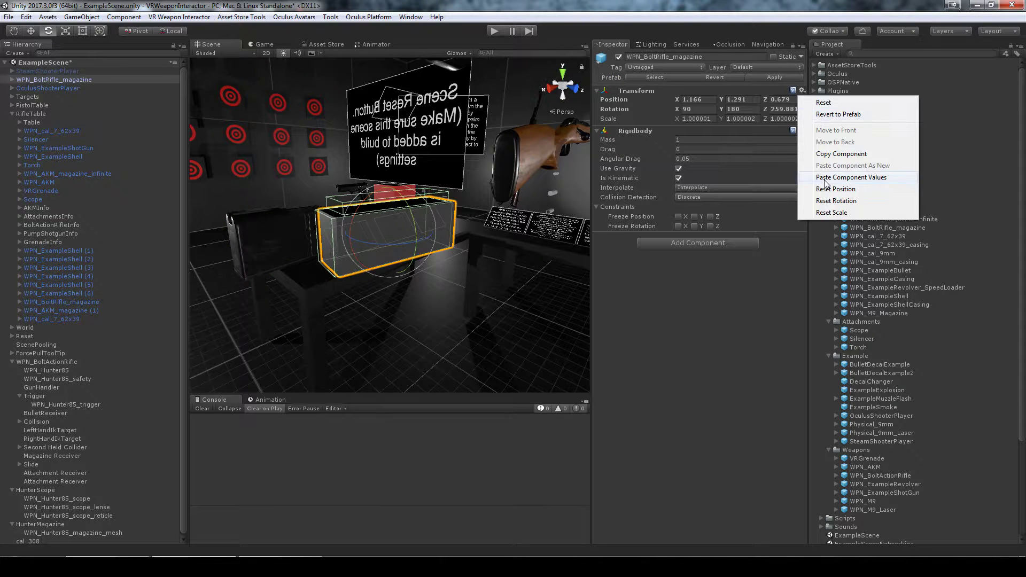
pyautogui.click(824, 177)
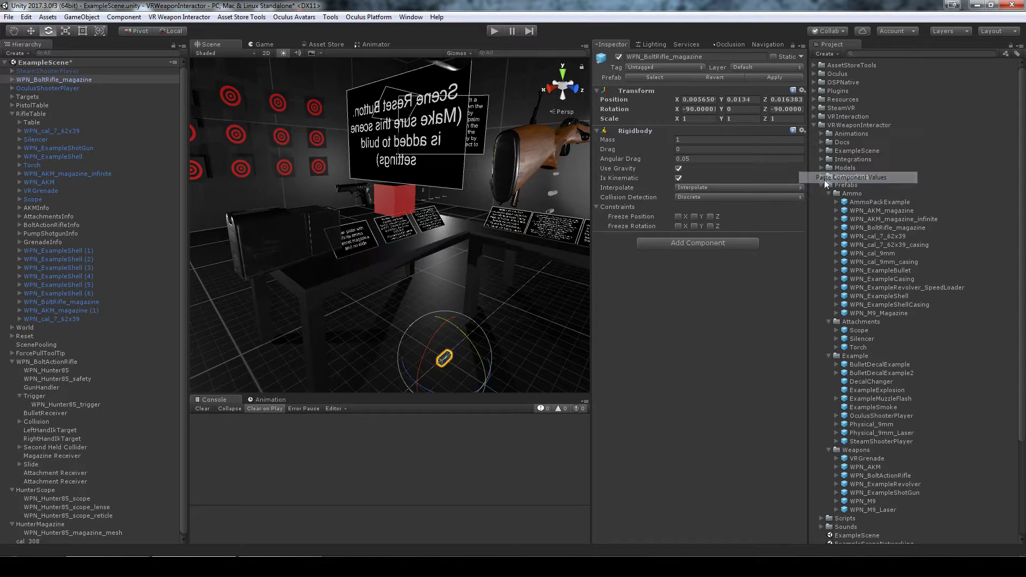
# Copy HunterMagazine's transform values onto WPN_BoltRifle_magazine, giving it position X 1.218, Y 1.2746, Z 0.609356 and zero rotation.
pyautogui.click(307, 246)
pyautogui.click(40, 524)
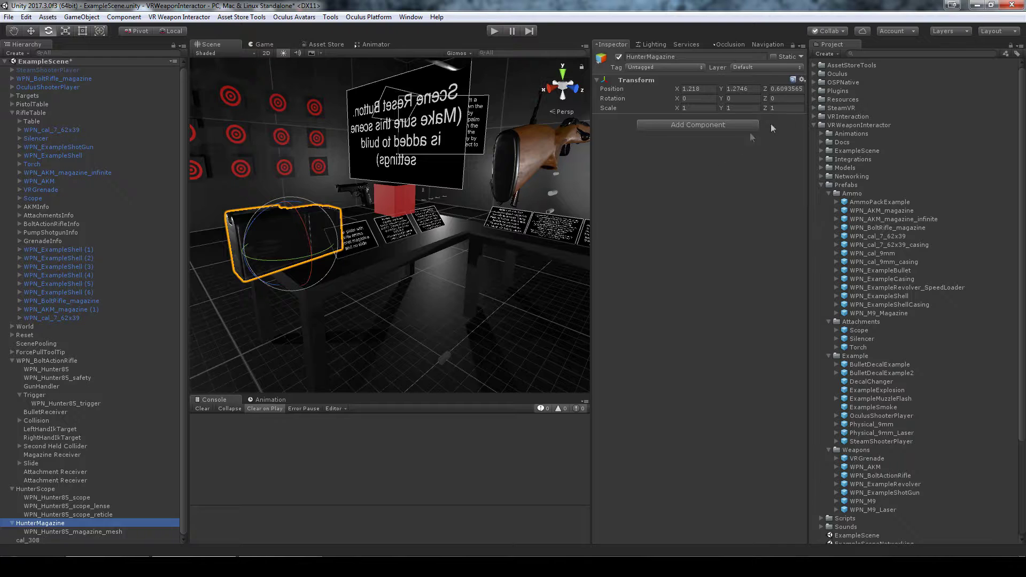
pyautogui.click(800, 82)
pyautogui.click(833, 131)
pyautogui.click(45, 79)
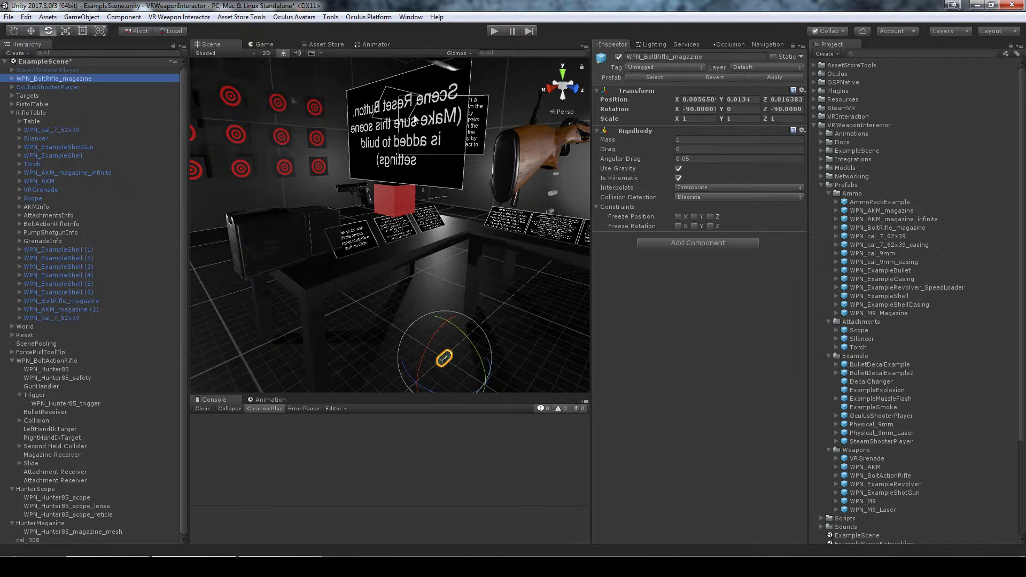
pyautogui.click(802, 90)
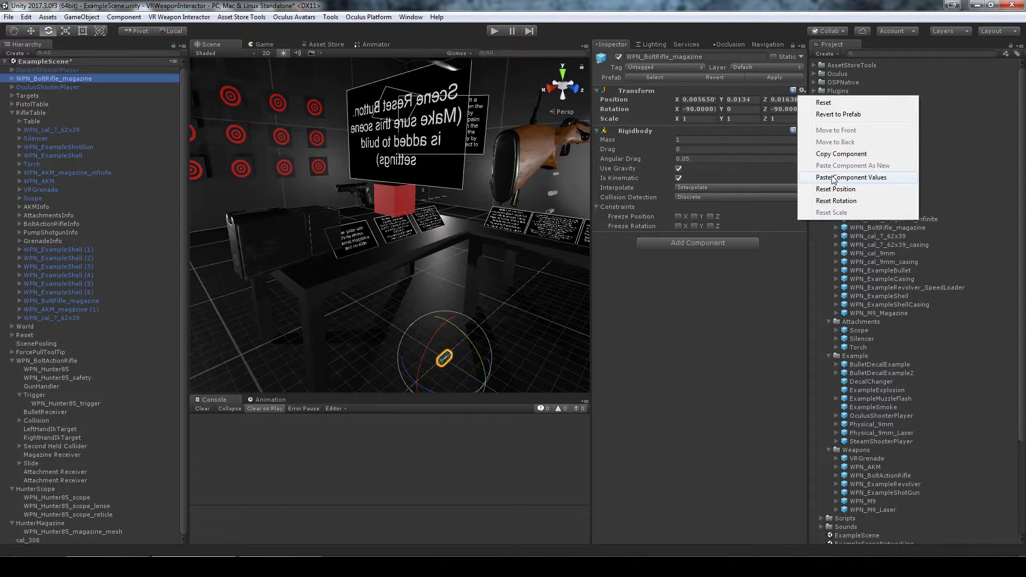
pyautogui.click(855, 180)
pyautogui.moveTo(553, 276); pyautogui.dragTo(422, 287, button='right')
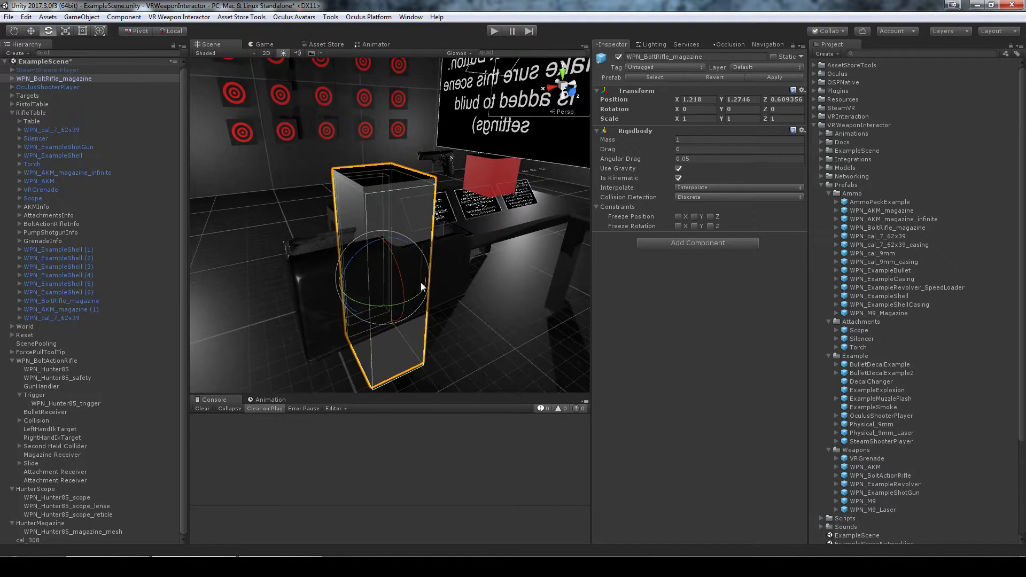
# Collapse RifleTable and WPN_BoltActionRifle, and reorder WPN_BoltRifle_magazine to sit beside HunterMagazine in the hierarchy.
pyautogui.click(12, 113)
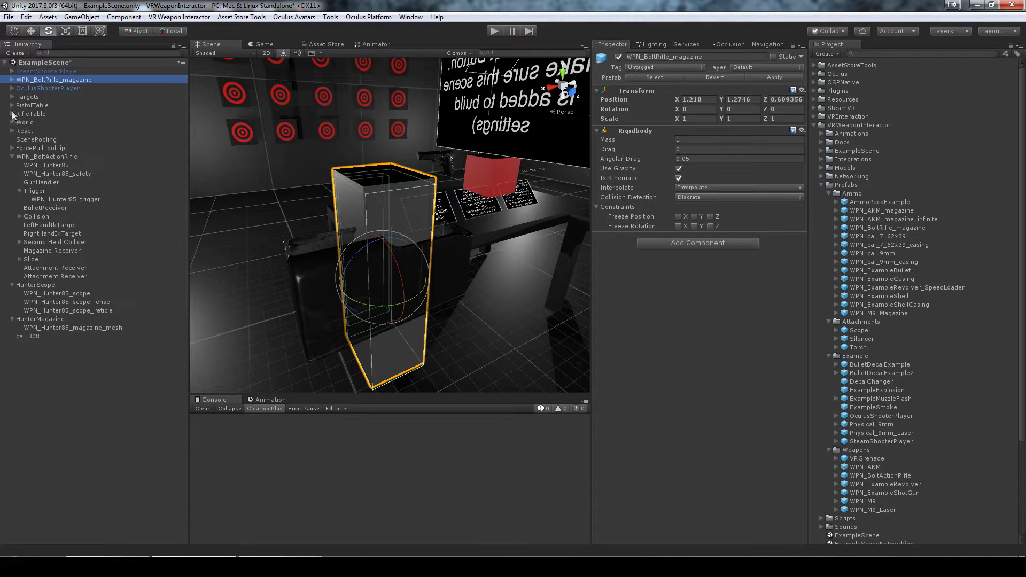
pyautogui.click(11, 156)
pyautogui.moveTo(44, 81); pyautogui.dragTo(32, 220)
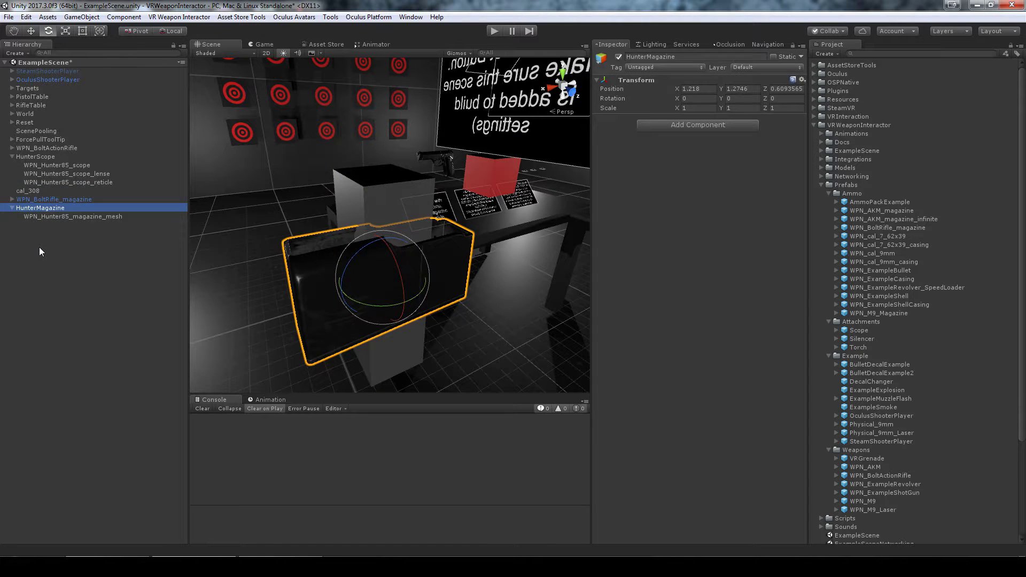
pyautogui.click(41, 249)
pyautogui.click(12, 200)
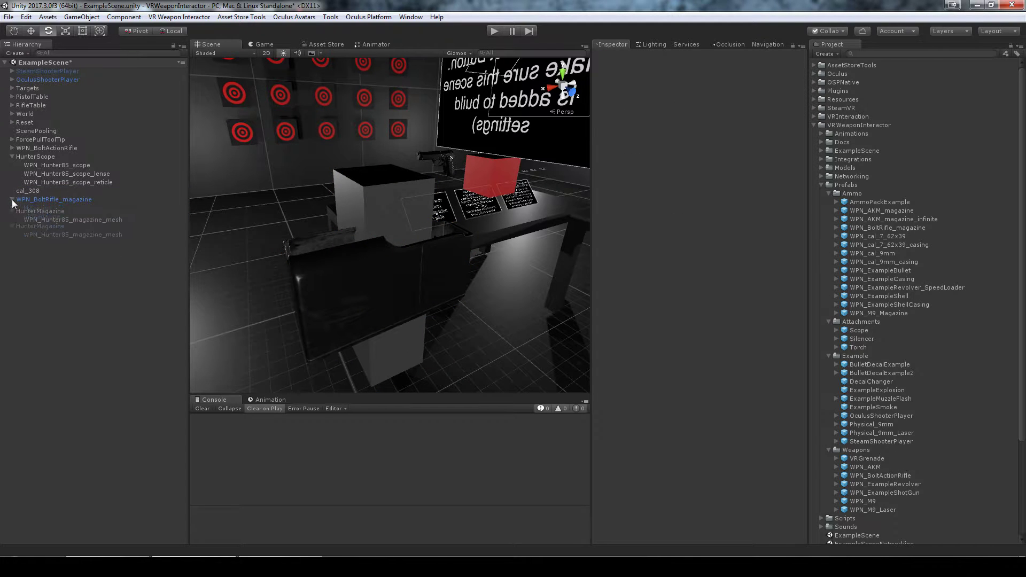
# Check the parts of WPN_BoltRifle_magazine and make WPN_Hunter85_magazine_mesh its child.
pyautogui.click(54, 199)
pyautogui.click(44, 208)
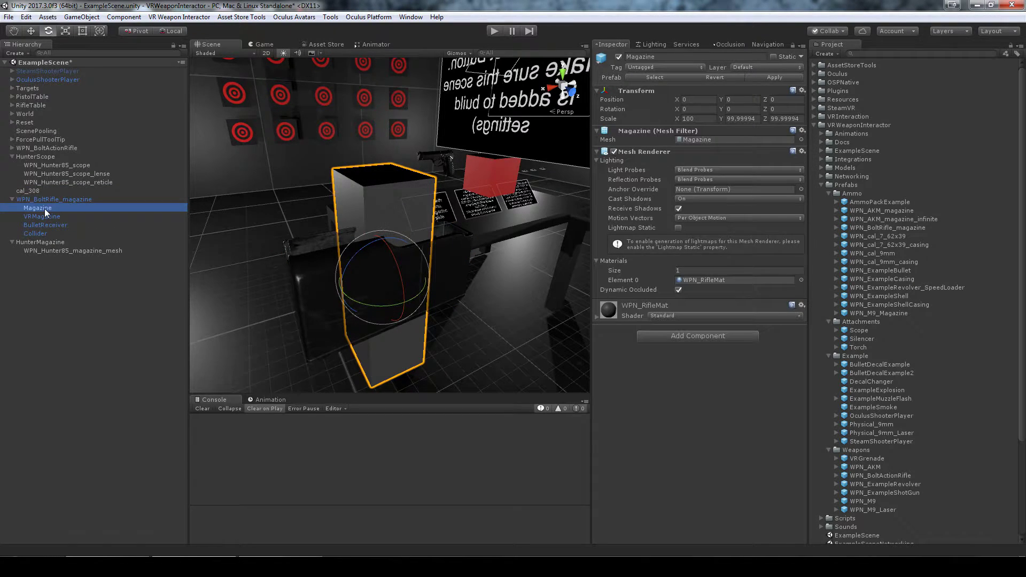
pyautogui.press('Down')
pyautogui.press('Up')
pyautogui.press('Up')
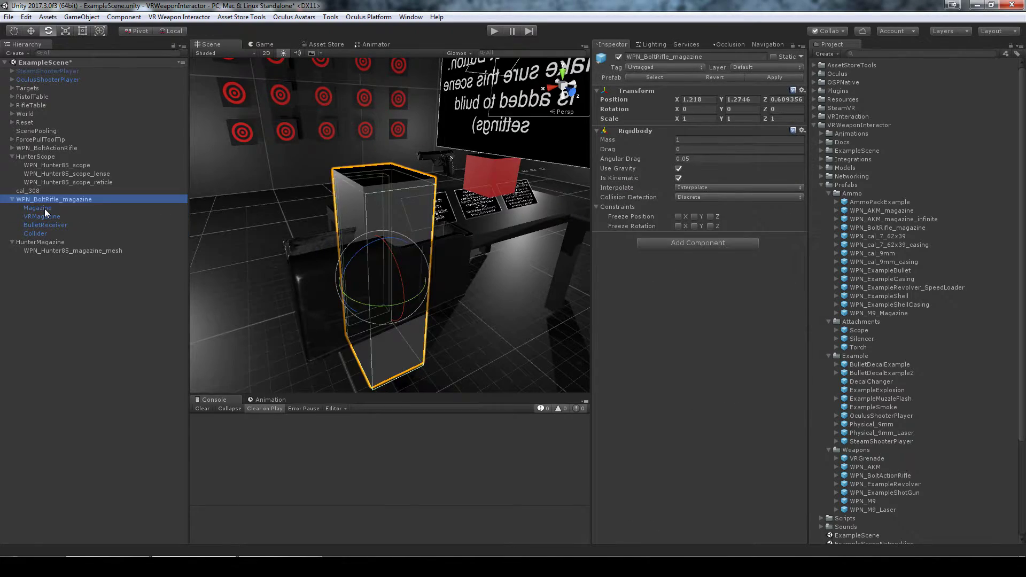
pyautogui.moveTo(325, 235); pyautogui.dragTo(392, 236, button='right')
pyautogui.press('f')
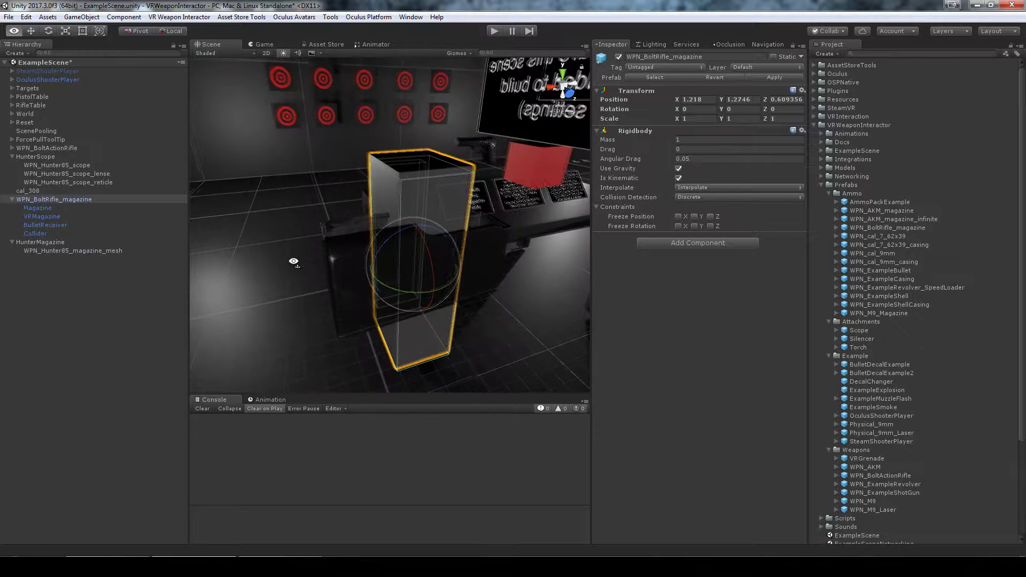
pyautogui.click(57, 251)
pyautogui.moveTo(49, 253); pyautogui.dragTo(52, 203)
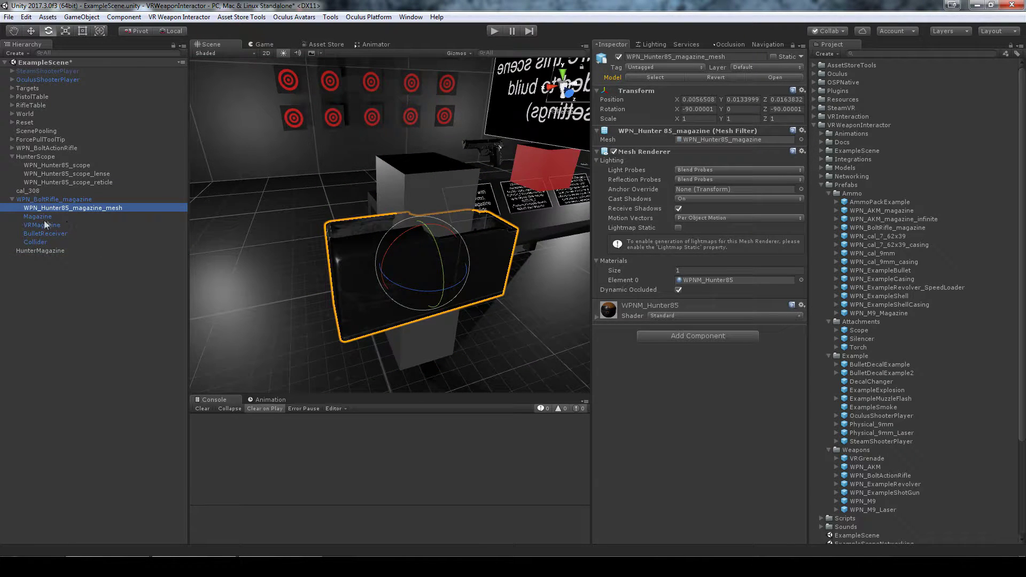
# Delete the original Magazine mesh from WPN_BoltRifle_magazine, breaking its prefab link.
pyautogui.click(45, 217)
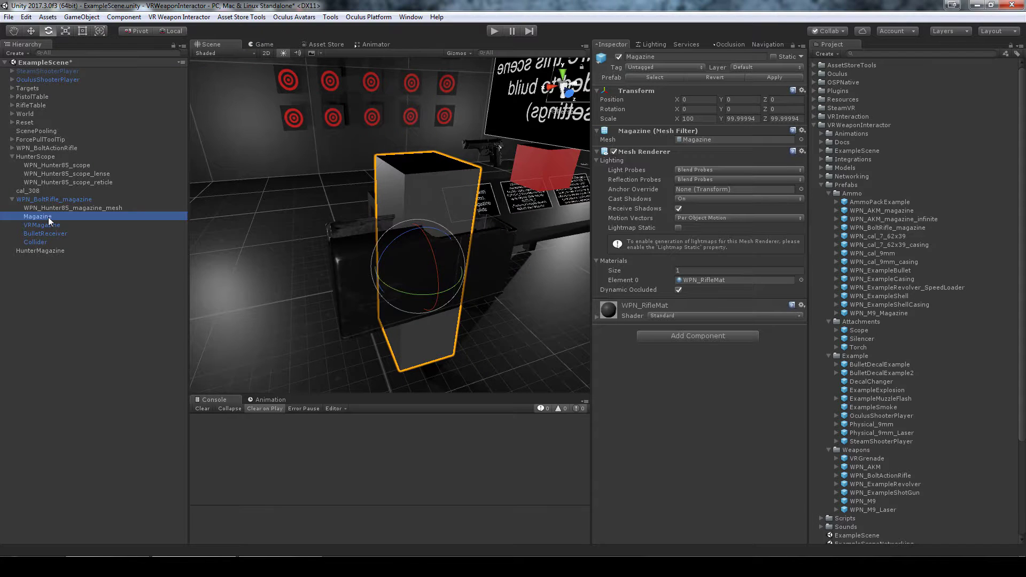
pyautogui.press('Delete')
pyautogui.press('Return')
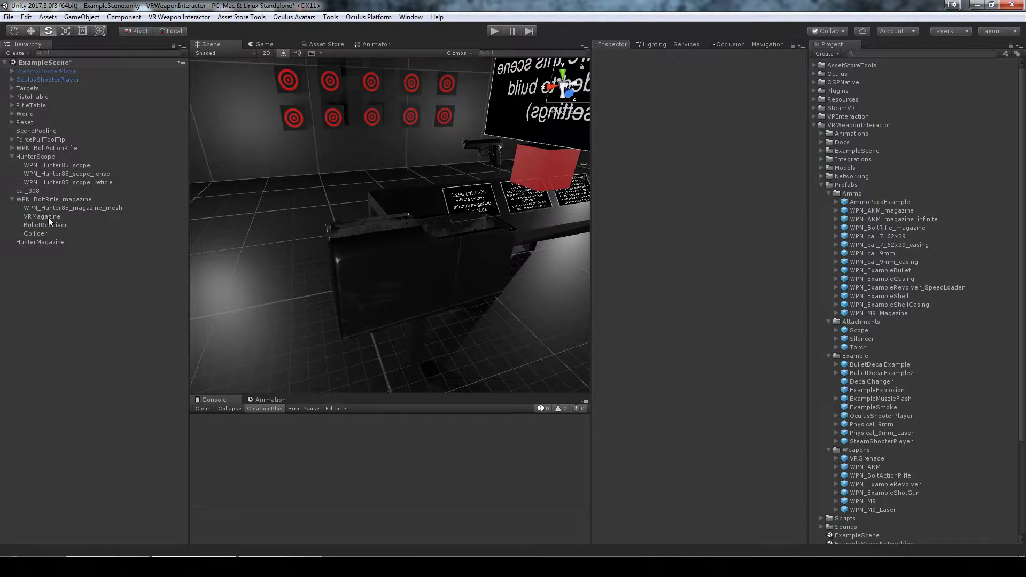
# Inspect the Collider and VRMagazine objects, and add a Box Collider to WPN_Hunter85_magazine_mesh.
pyautogui.click(45, 235)
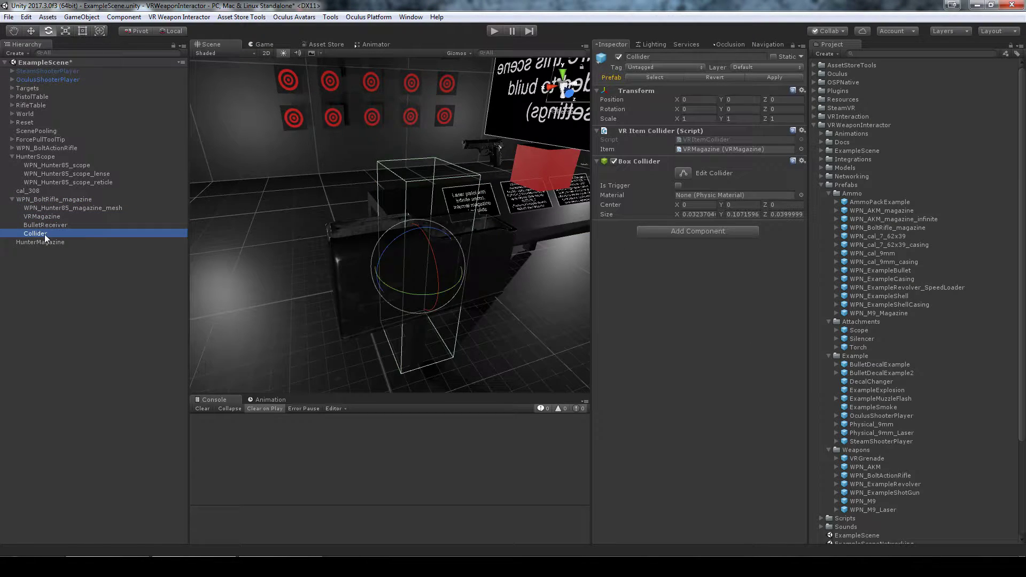
pyautogui.click(54, 216)
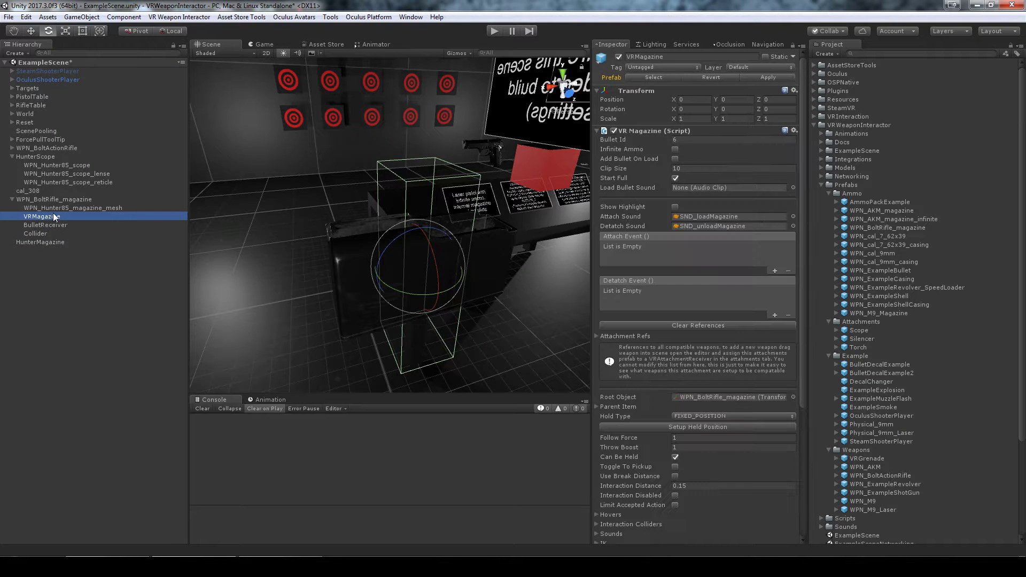
pyautogui.click(73, 209)
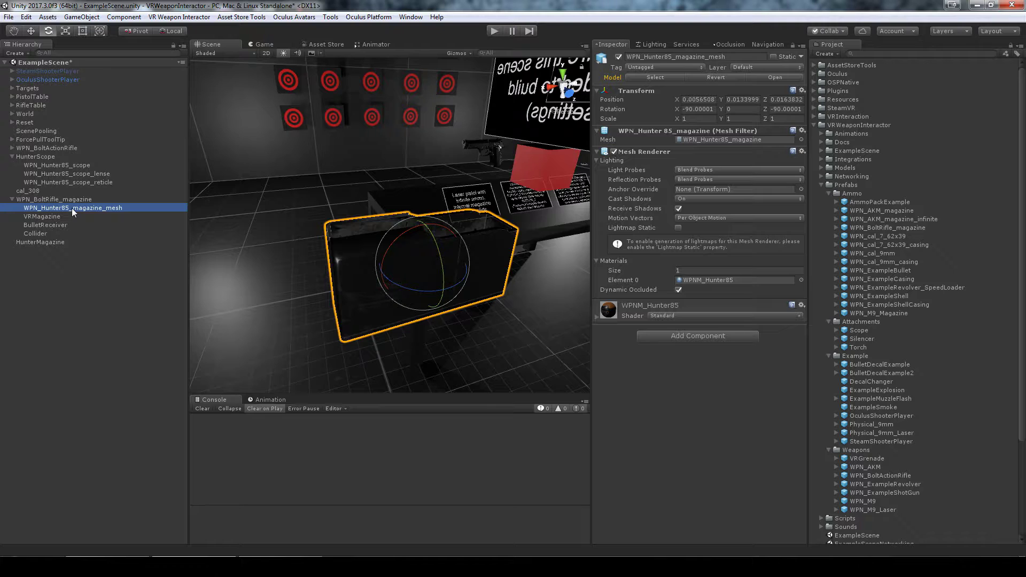
pyautogui.click(691, 335)
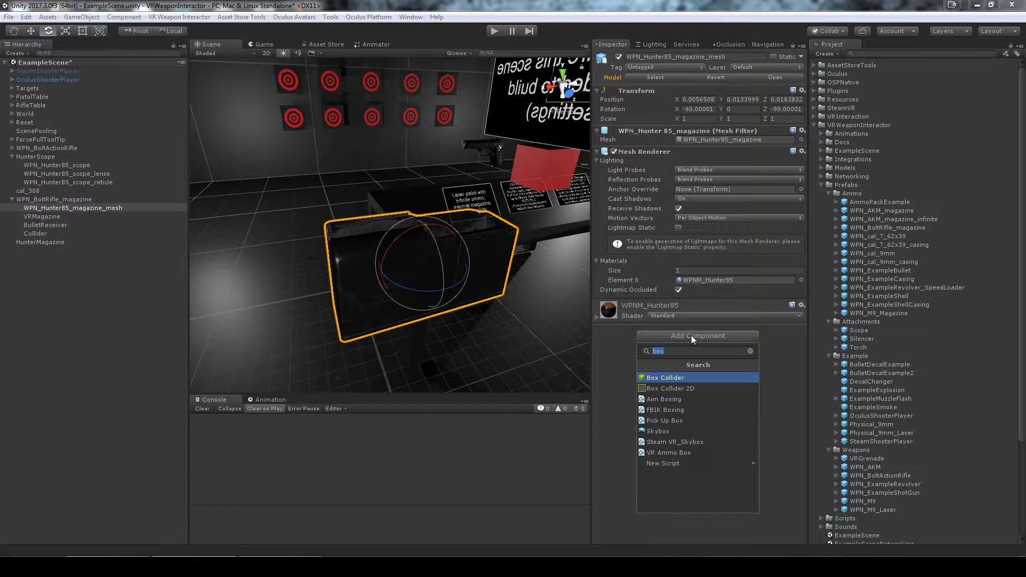
pyautogui.press('Return')
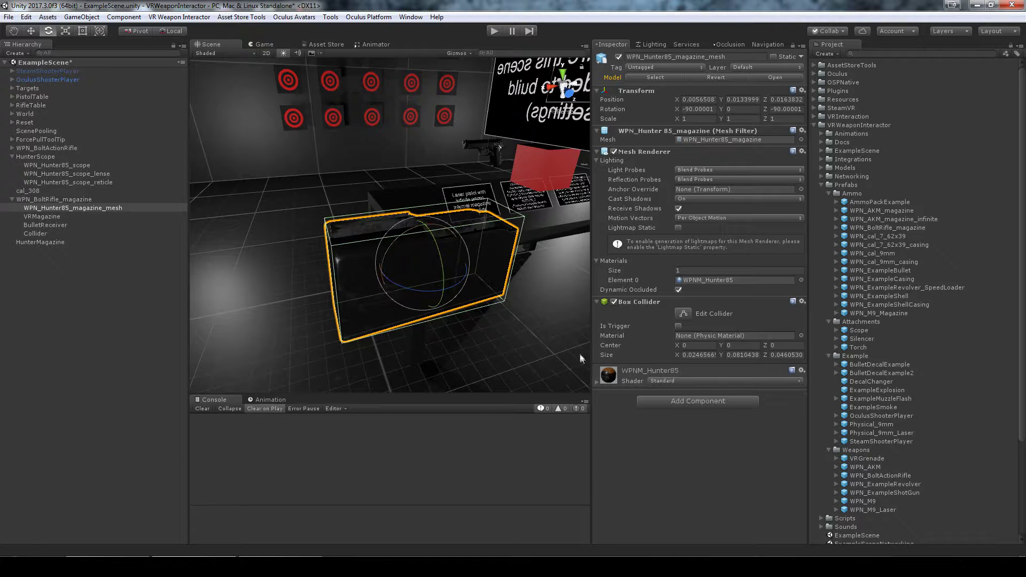
# Duplicate WPN_Hunter85_magazine_mesh and remove the Mesh Renderer and Mesh Filter from the copy, keeping its Box Collider.
pyautogui.click(47, 234)
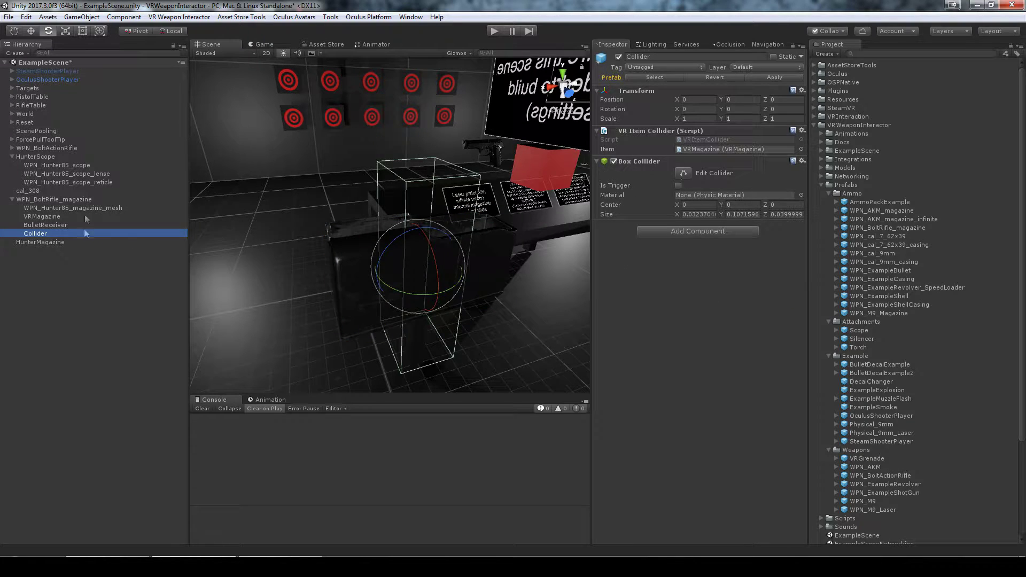
pyautogui.click(85, 208)
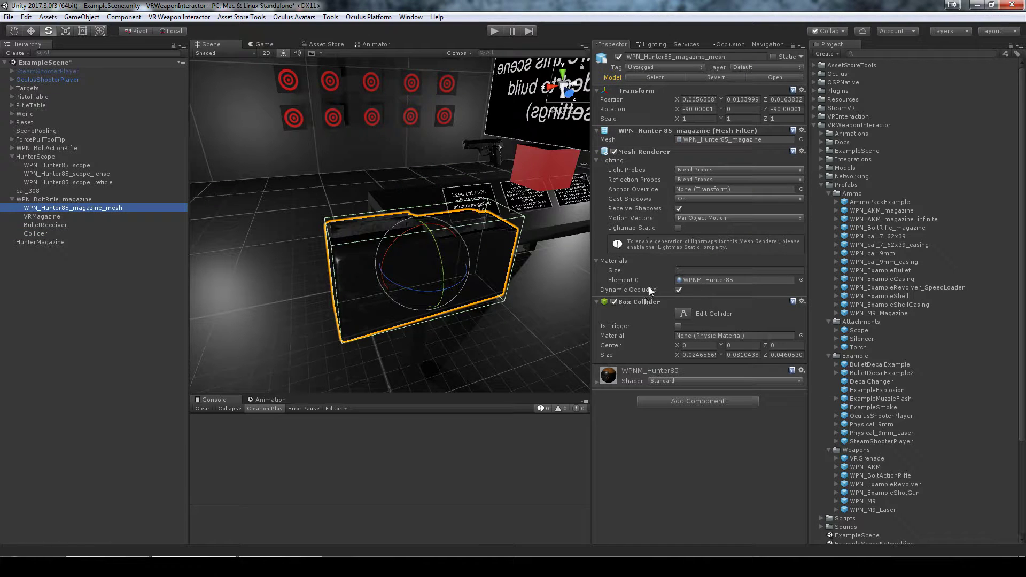
pyautogui.rightClick(80, 209)
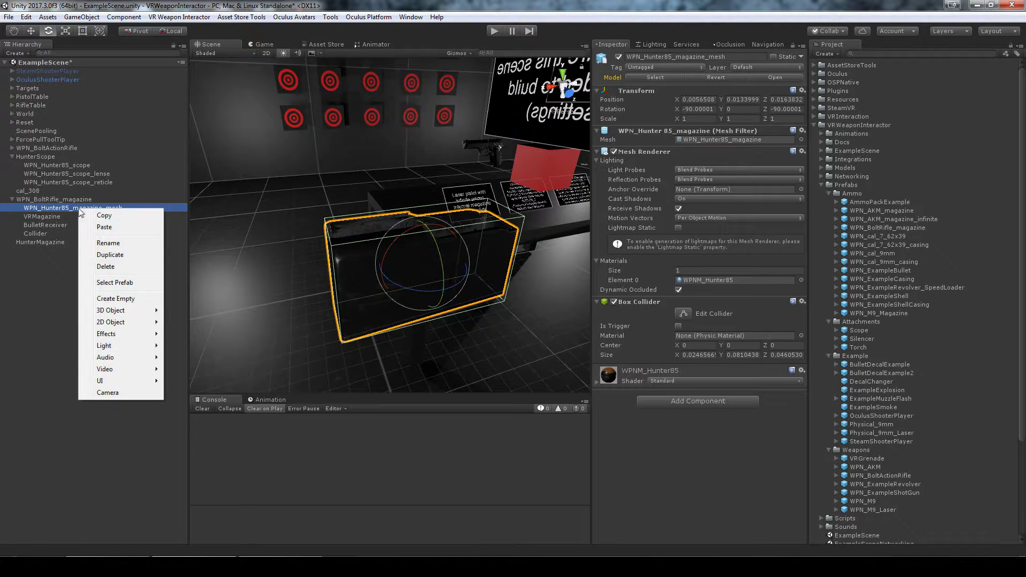
pyautogui.click(111, 255)
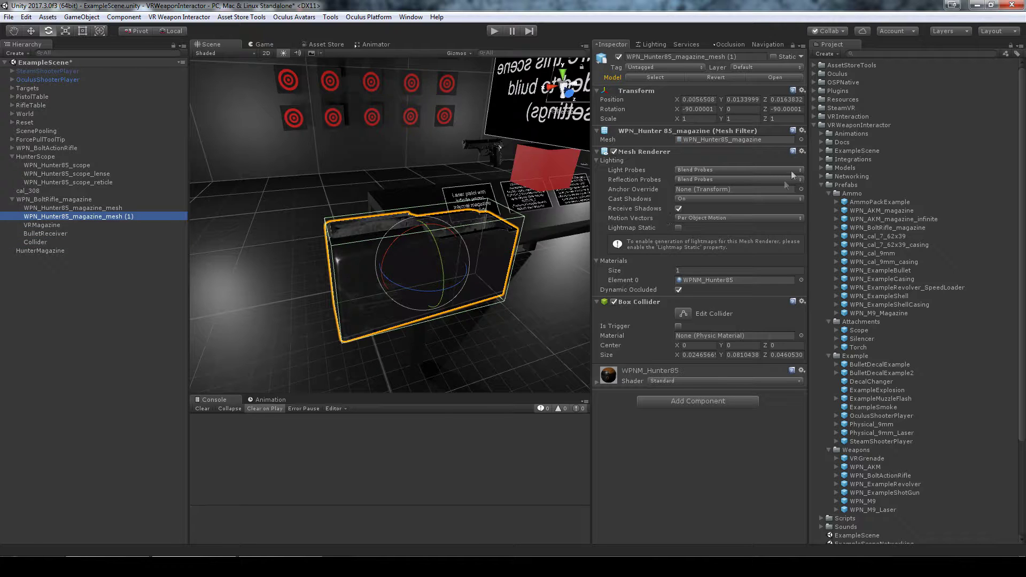
pyautogui.click(802, 152)
pyautogui.click(823, 182)
pyautogui.click(802, 151)
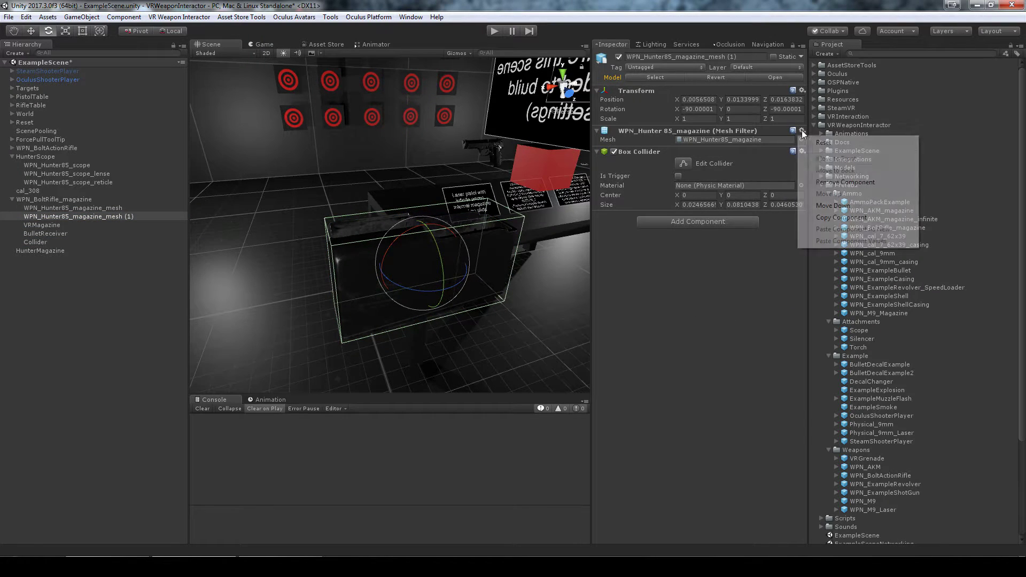
pyautogui.click(823, 182)
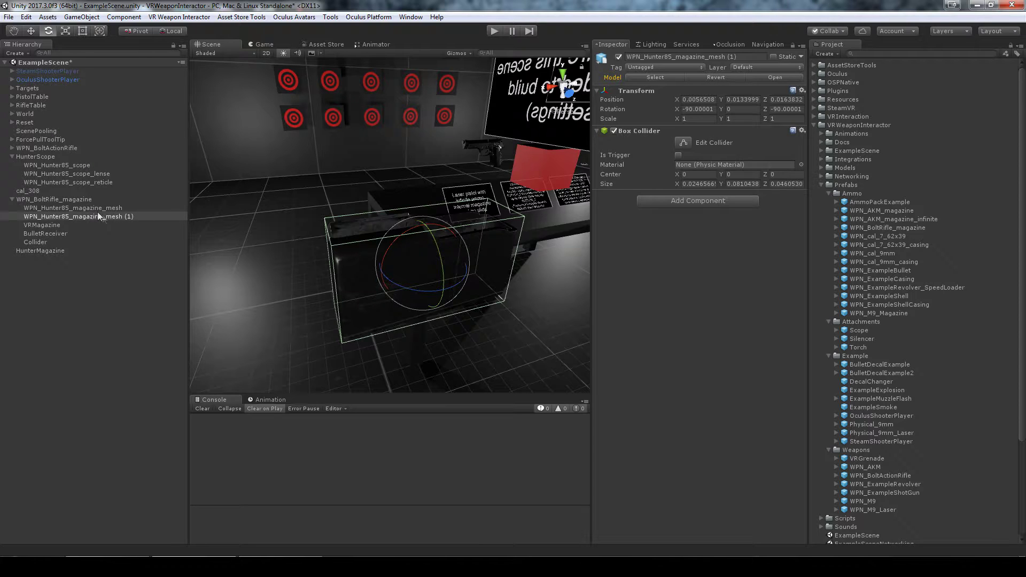
# Remove the Box Collider from the original WPN_Hunter85_magazine_mesh.
pyautogui.click(100, 208)
pyautogui.click(802, 302)
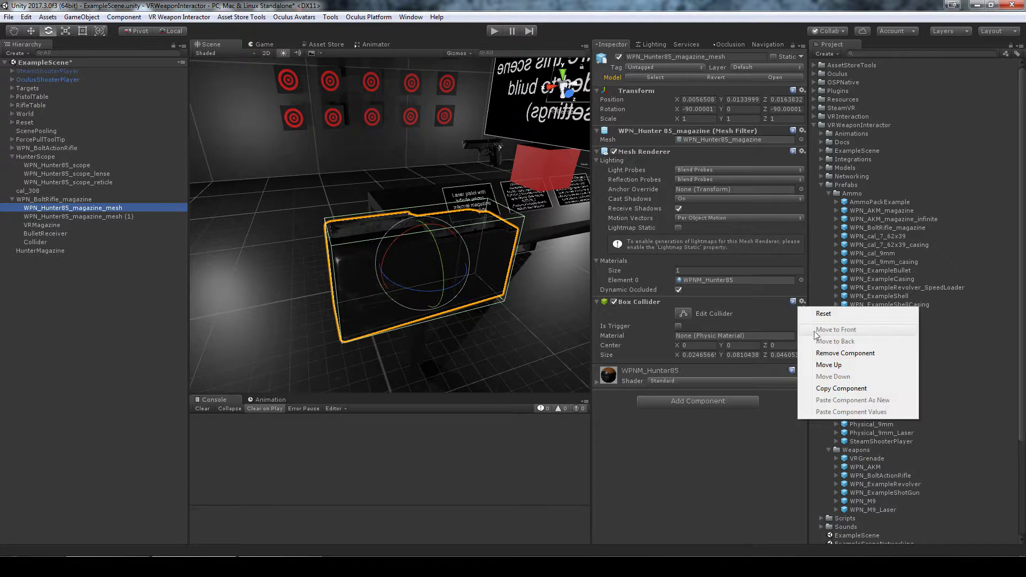
pyautogui.click(823, 353)
# Add a VR Item Collider script to WPN_Hunter85_magazine_mesh (1) and assign VRMagazine as its item.
pyautogui.click(115, 218)
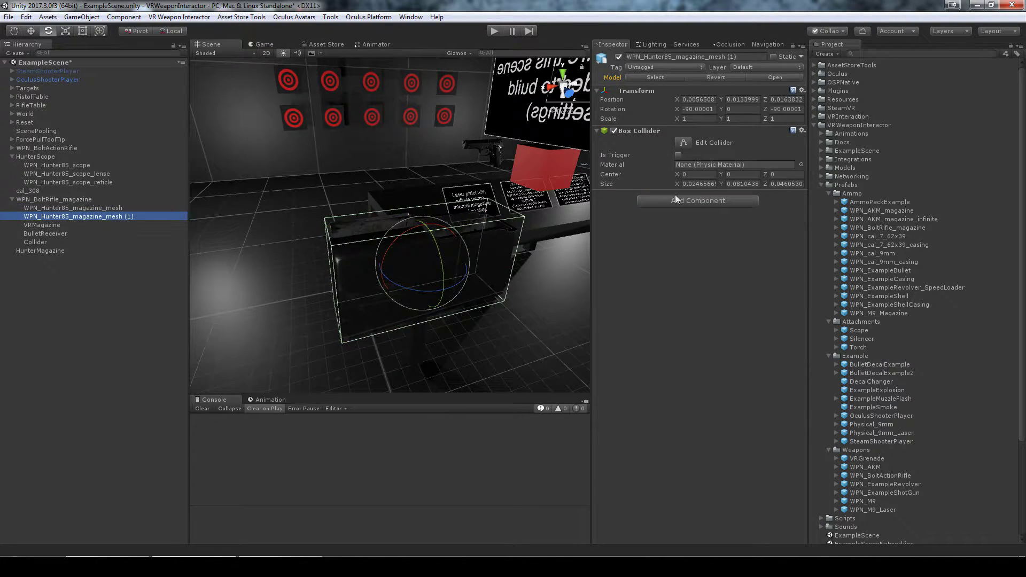
pyautogui.click(685, 202)
pyautogui.write('vrit')
pyautogui.press('Return')
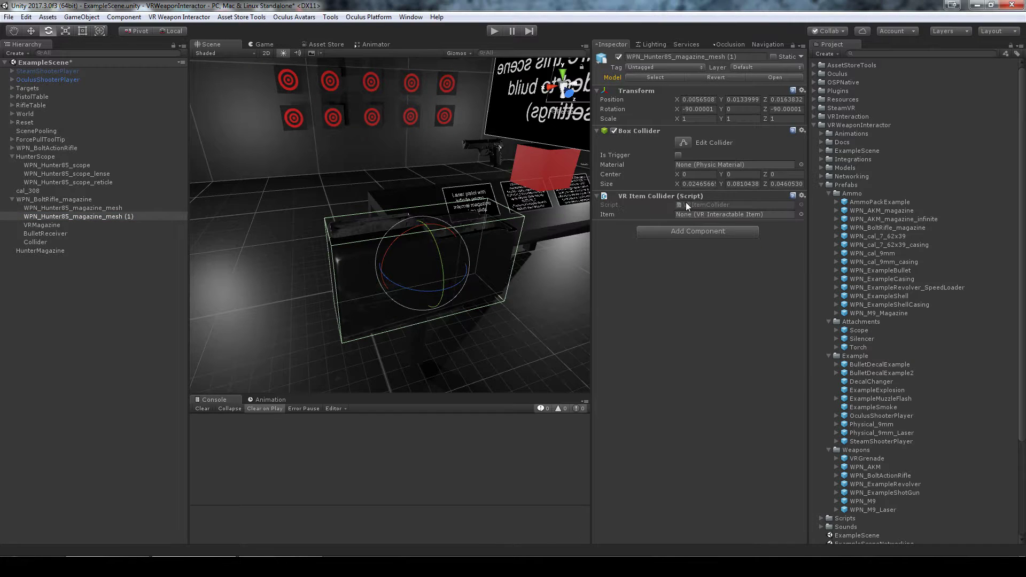
pyautogui.moveTo(42, 225); pyautogui.dragTo(714, 214)
# Delete the magazine's old Collider object and rename WPN_Hunter85_magazine_mesh (1) to Collider.
pyautogui.click(37, 243)
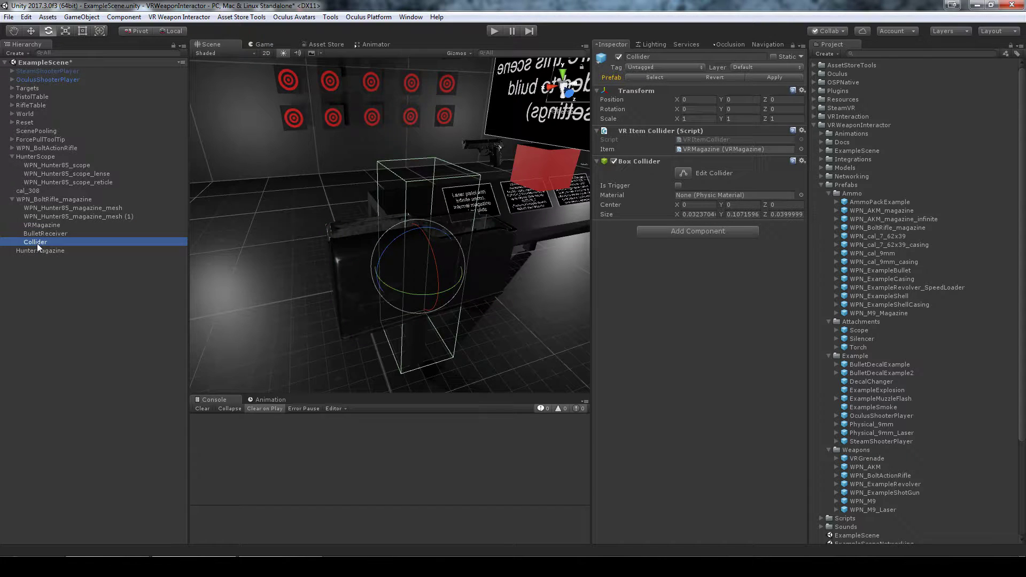
pyautogui.press('Delete')
pyautogui.click(110, 216)
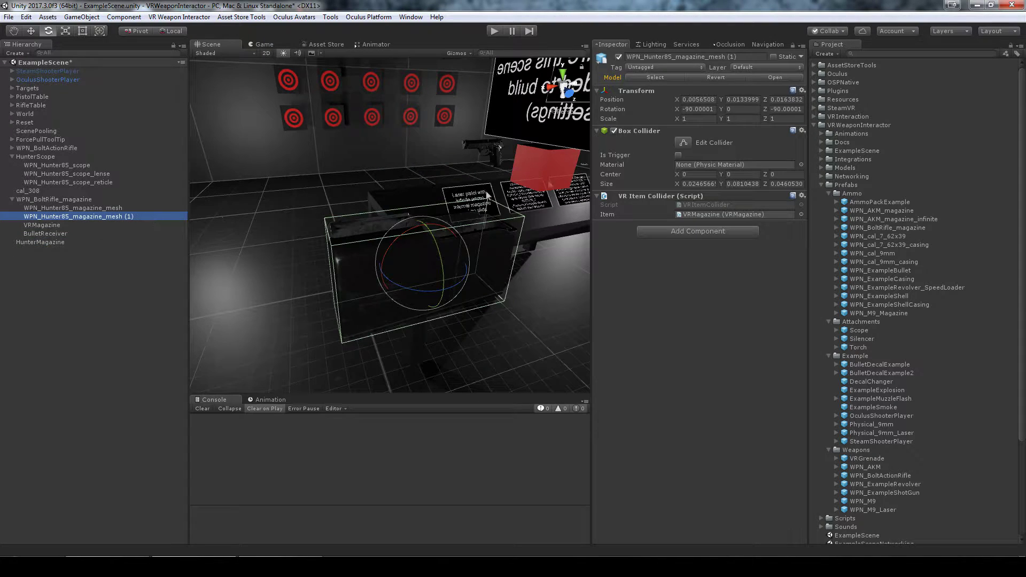
pyautogui.click(686, 56)
pyautogui.write('Collider')
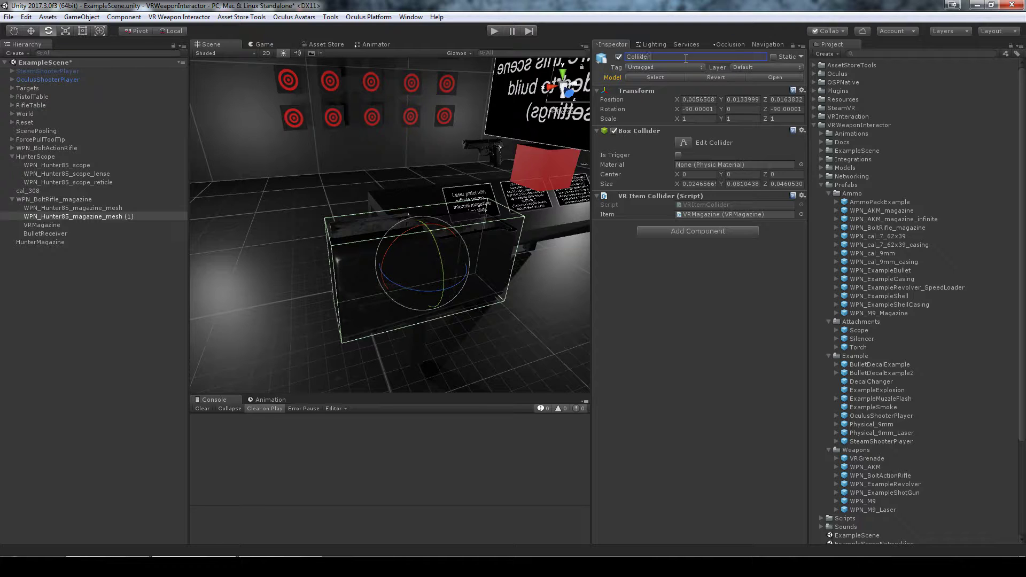
pyautogui.press('Return')
# Rotate the magazine's BulletReceiver to 90 degrees on X and -90 degrees on Z.
pyautogui.click(116, 208)
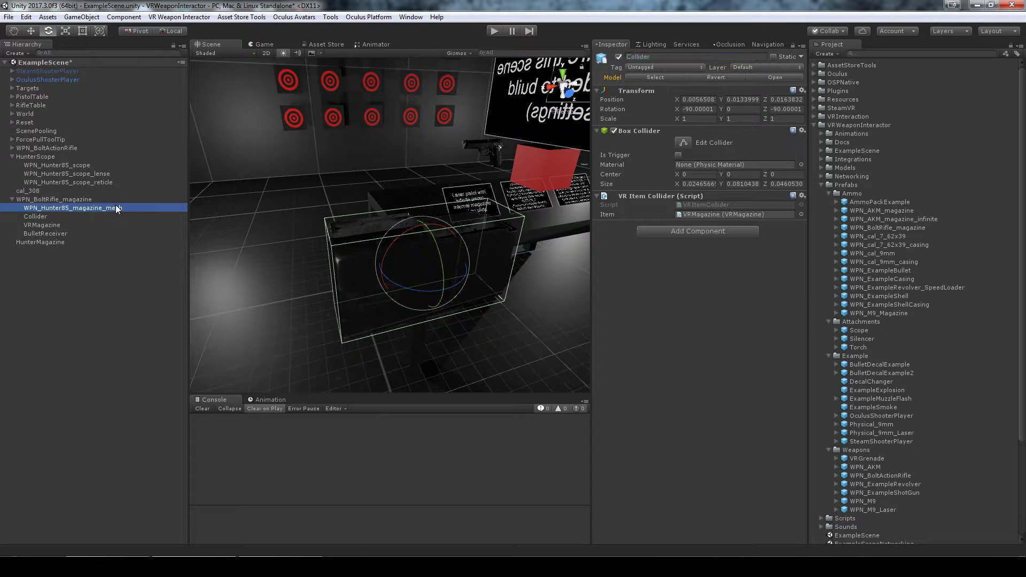
pyautogui.click(99, 217)
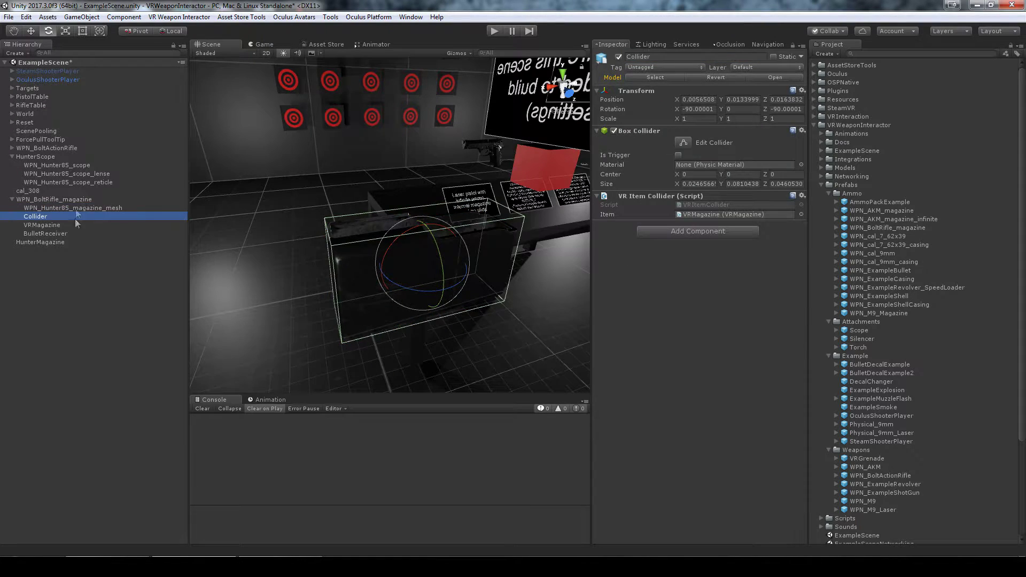
pyautogui.click(56, 235)
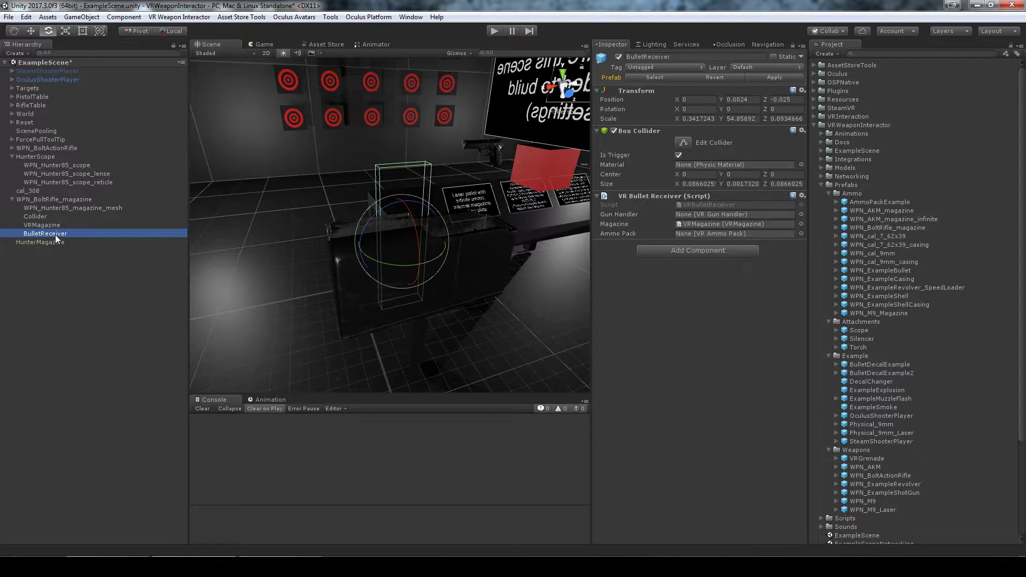
pyautogui.moveTo(410, 235); pyautogui.dragTo(418, 260)
pyautogui.click(704, 111)
pyautogui.write('90')
pyautogui.press('Return')
pyautogui.moveTo(416, 263); pyautogui.dragTo(323, 270)
pyautogui.click(783, 110)
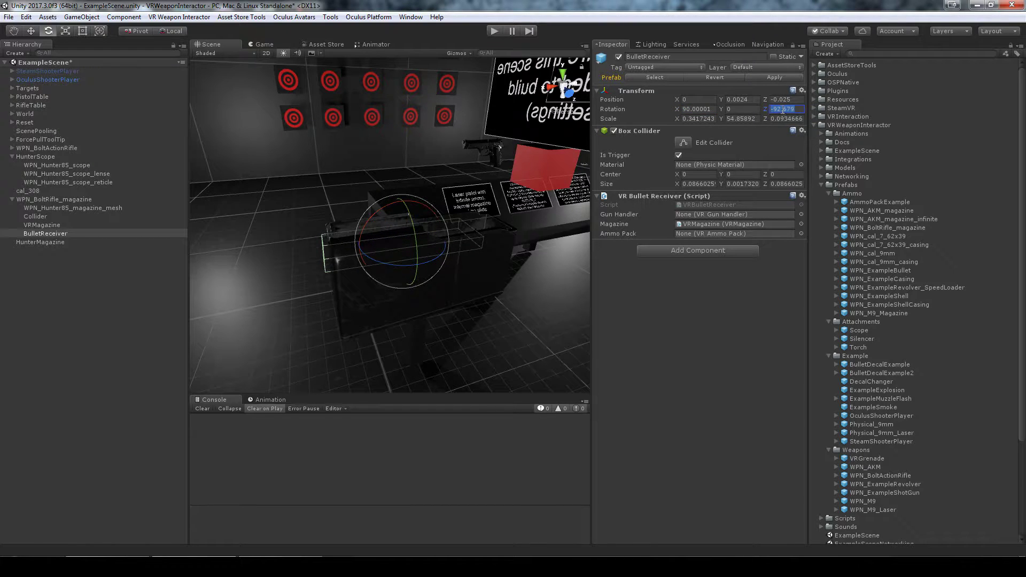
pyautogui.write('-90')
pyautogui.press('Return')
# Fit BulletReceiver over the magazine's top opening at about X 0.0068, Y 0.0374, Z 0.015, with a Y scale of about 45.03.
pyautogui.press('w')
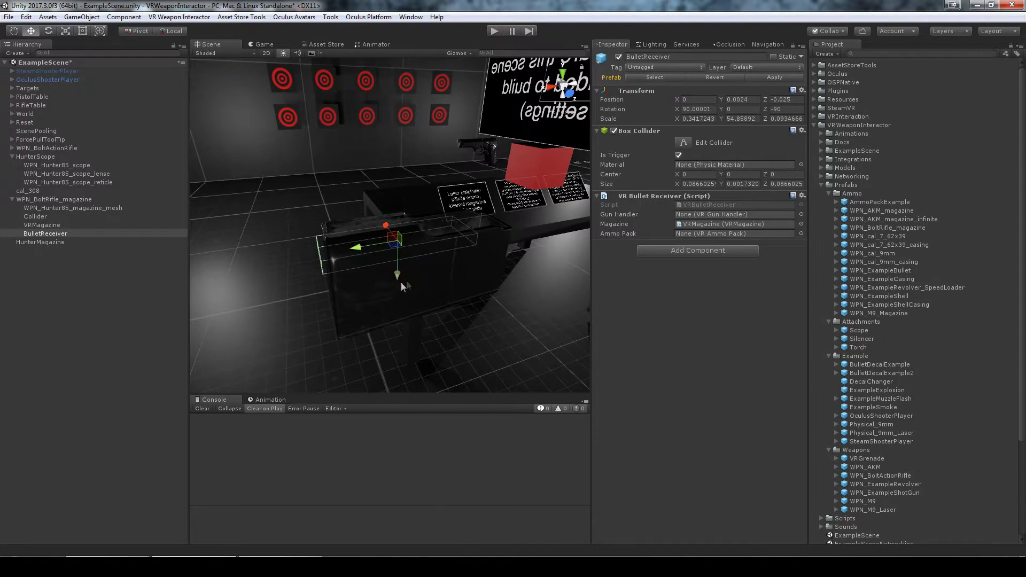
pyautogui.keyDown('alt'); pyautogui.moveTo(378, 284); pyautogui.dragTo(540, 267); pyautogui.keyUp('alt')
pyautogui.moveTo(348, 227); pyautogui.dragTo(407, 227)
pyautogui.keyDown('alt'); pyautogui.moveTo(484, 274); pyautogui.dragTo(321, 273); pyautogui.keyUp('alt')
pyautogui.moveTo(390, 283); pyautogui.dragTo(389, 266)
pyautogui.press('r')
pyautogui.moveTo(347, 227); pyautogui.dragTo(337, 227)
pyautogui.press('w')
pyautogui.keyDown('alt'); pyautogui.moveTo(336, 273); pyautogui.dragTo(428, 267); pyautogui.keyUp('alt')
pyautogui.moveTo(317, 267)
pyautogui.mouseDown()
pyautogui.moveTo(316, 259)
pyautogui.moveTo(316, 267)
pyautogui.mouseUp()
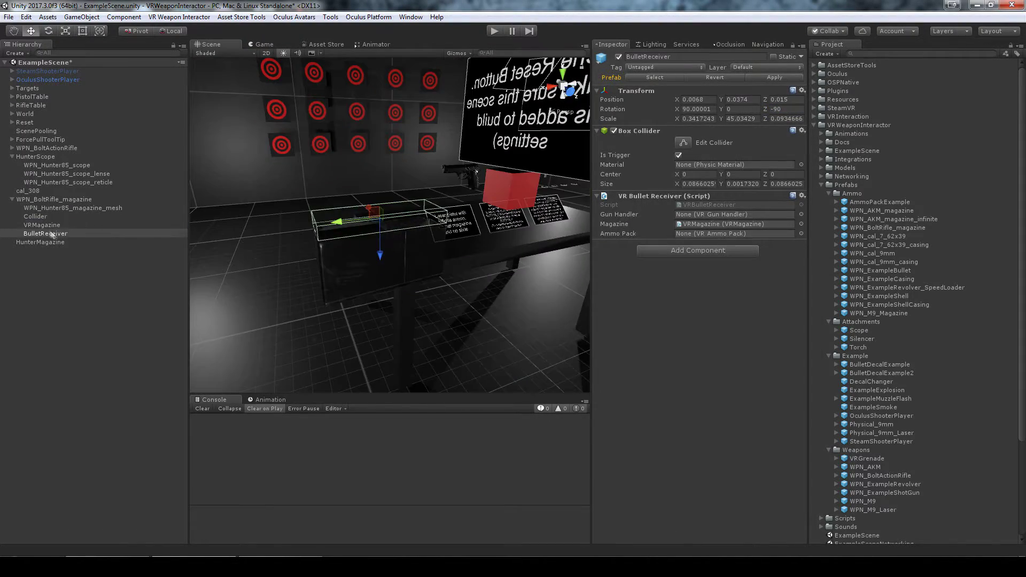
# Copy the Box Collider values from Collider onto VRMagazine's Box Collider.
pyautogui.click(50, 225)
pyautogui.scroll(-6, 634, 354)
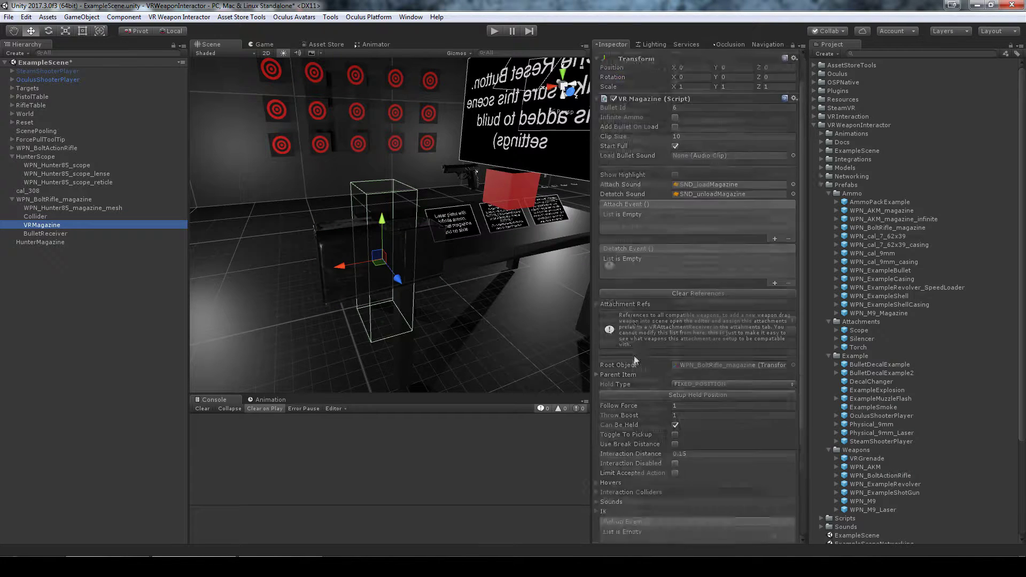
pyautogui.click(67, 216)
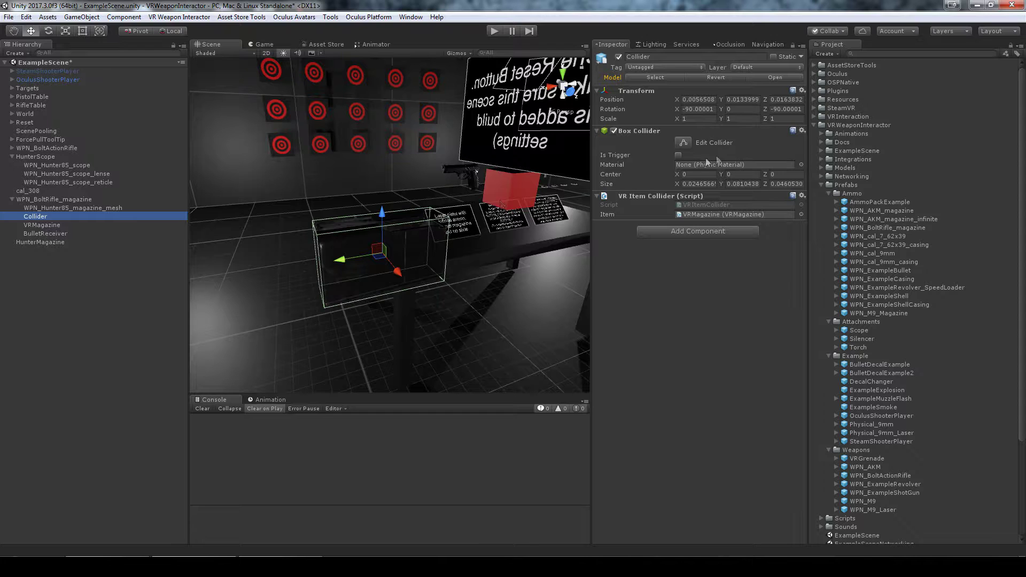
pyautogui.click(803, 130)
pyautogui.click(826, 216)
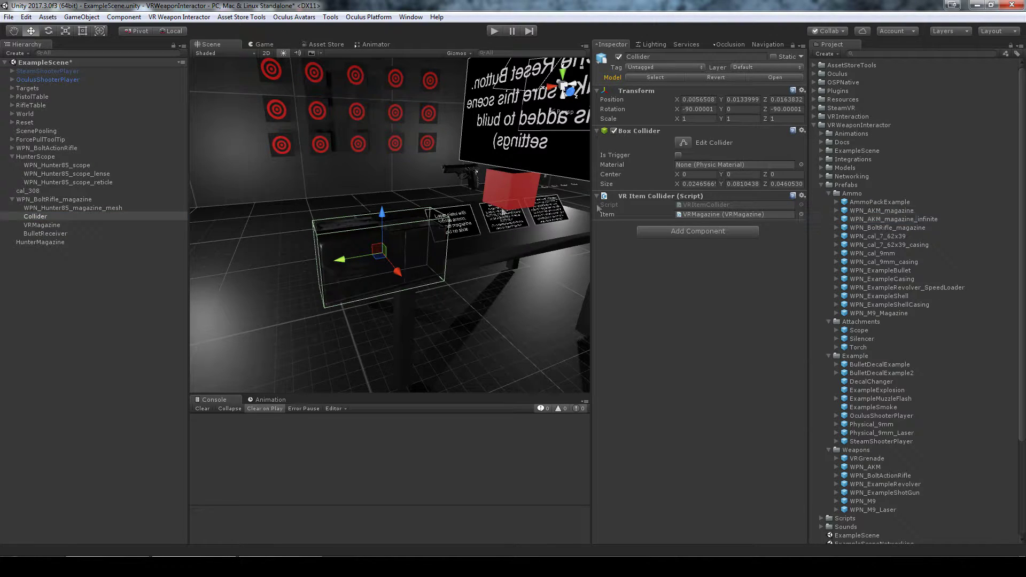
pyautogui.click(47, 233)
pyautogui.click(60, 224)
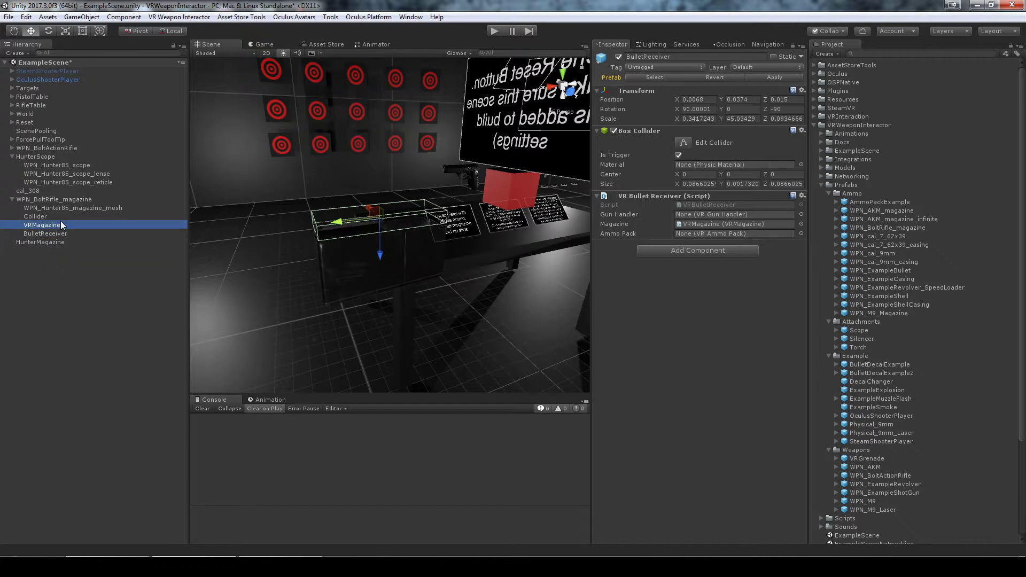
pyautogui.scroll(-5, 636, 281)
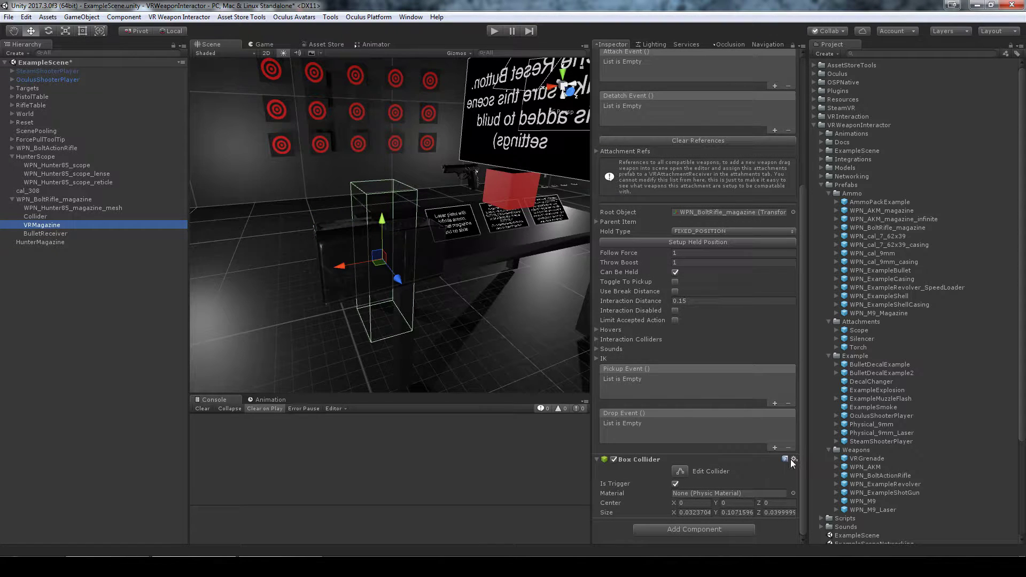
pyautogui.click(793, 460)
pyautogui.click(849, 457)
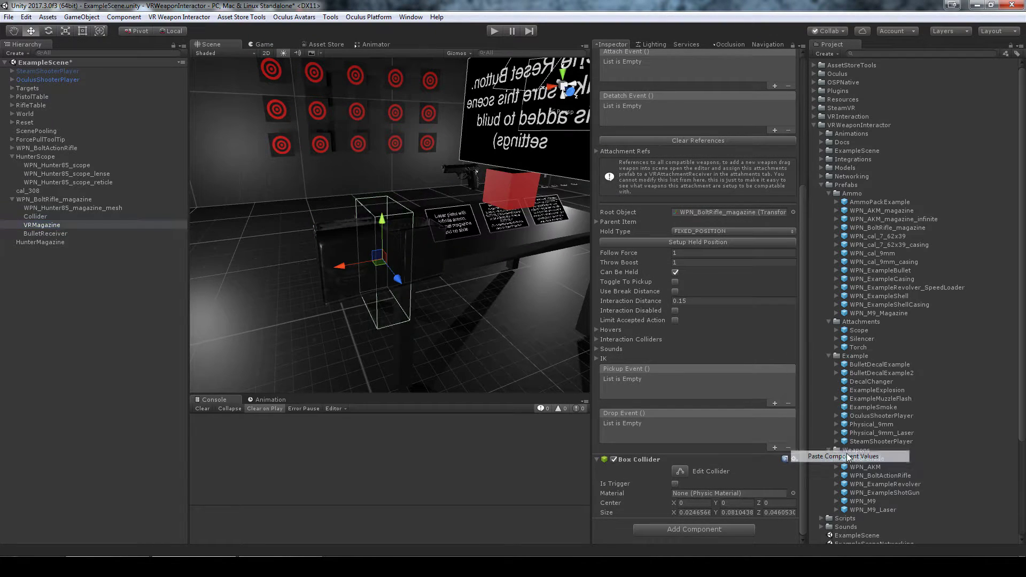
pyautogui.press('e')
# Copy Collider's transform values onto VRMagazine, giving it position X 0.0056508, Y 0.0133999, Z 0.0163832 and rotation -90, 0, -90.
pyautogui.click(66, 216)
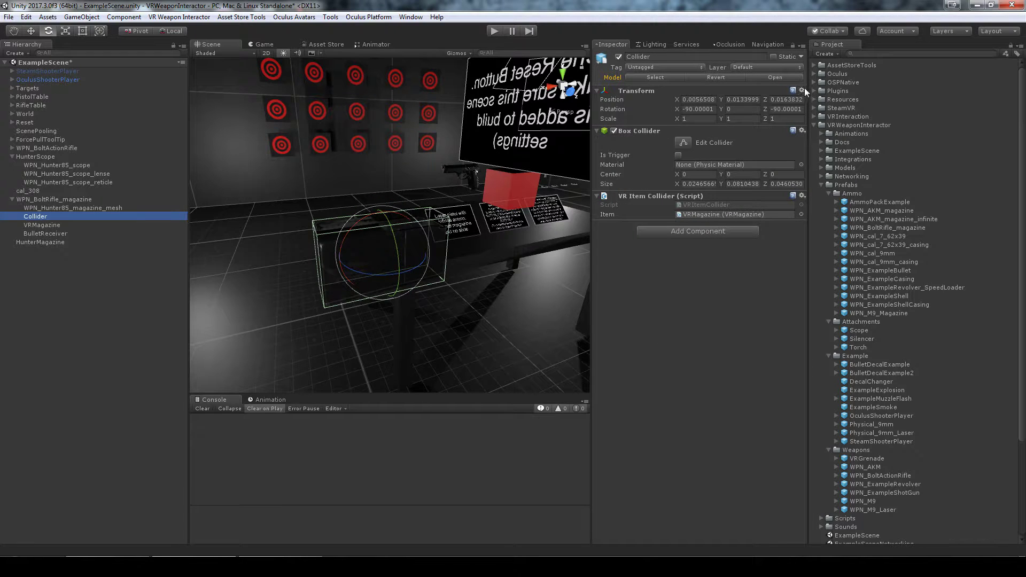
pyautogui.click(802, 90)
pyautogui.click(834, 142)
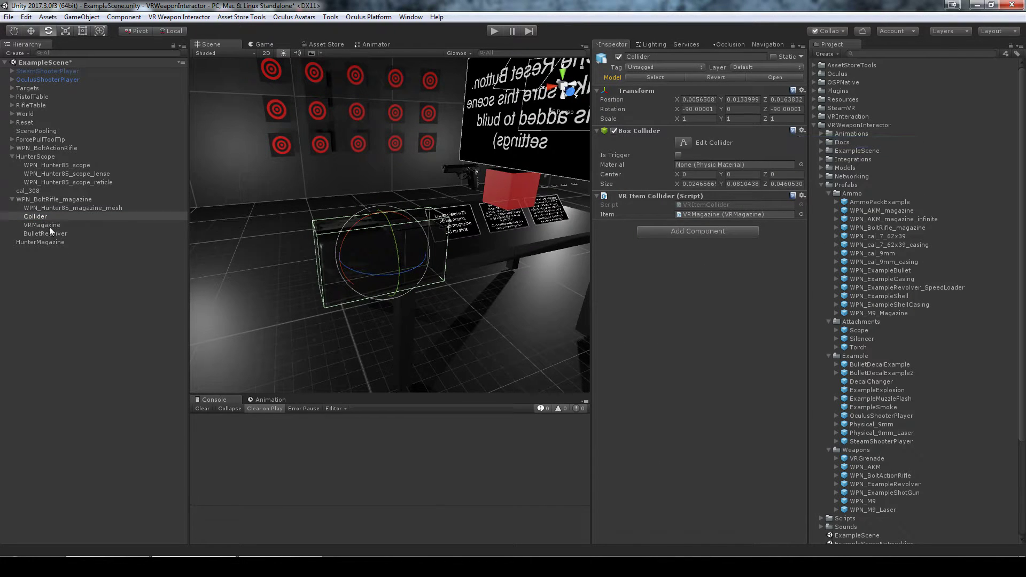
pyautogui.click(47, 225)
pyautogui.click(795, 91)
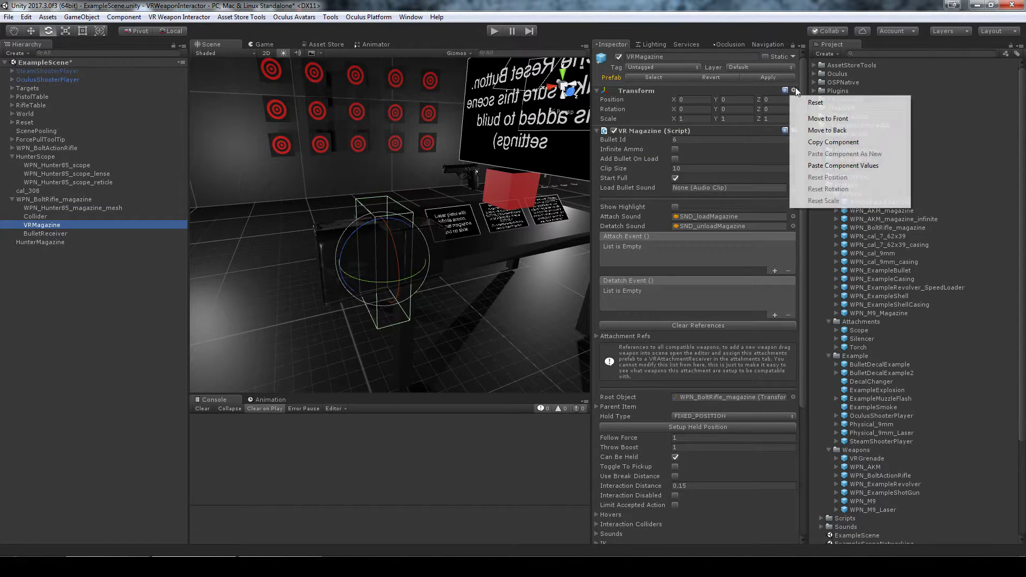
pyautogui.click(826, 173)
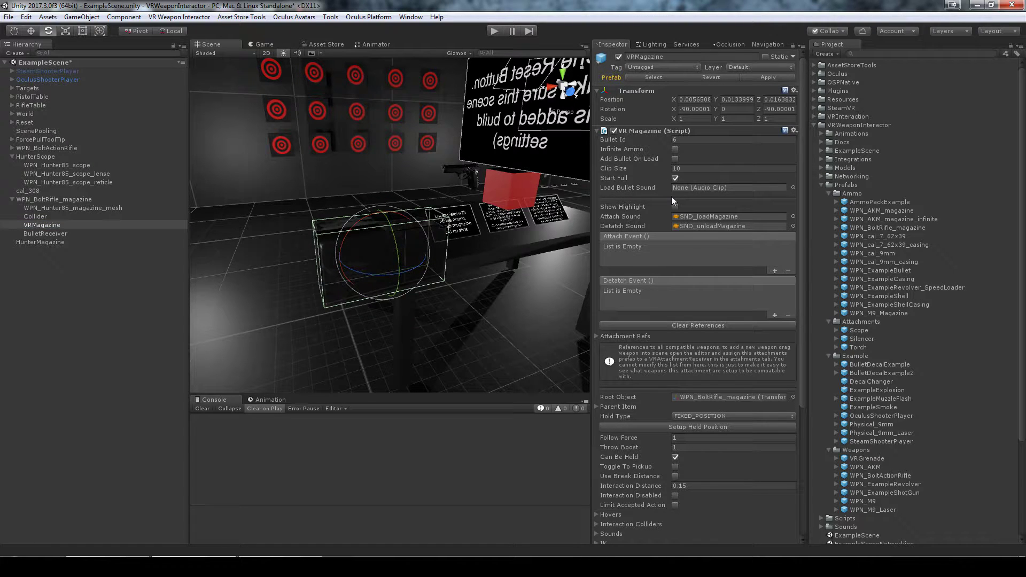
# Review VRMagazine's script settings and inspect its root object, WPN_BoltRifle_magazine.
pyautogui.scroll(-5, 649, 248)
pyautogui.scroll(5, 619, 256)
pyautogui.scroll(-3, 653, 326)
pyautogui.click(711, 302)
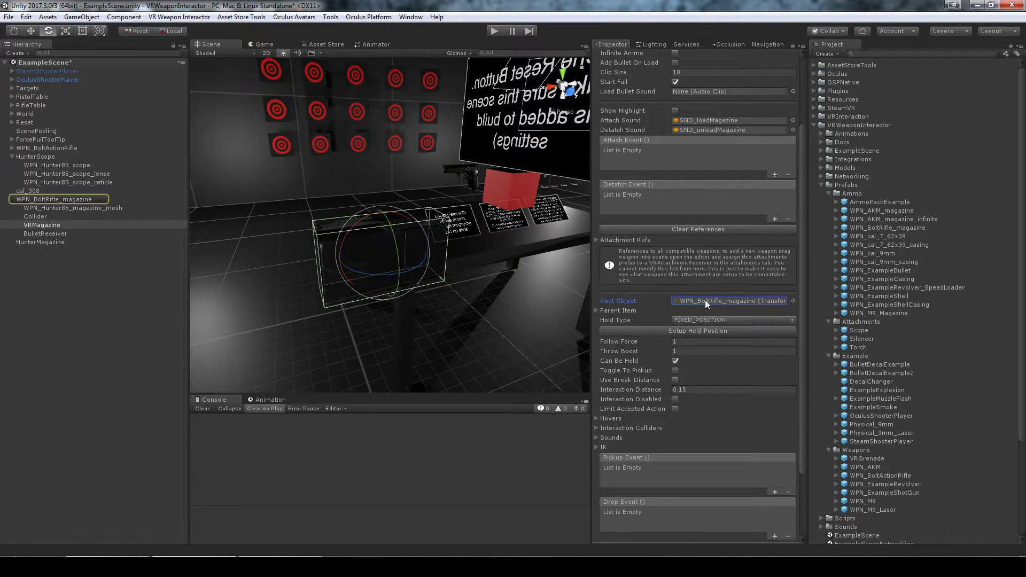
pyautogui.click(49, 199)
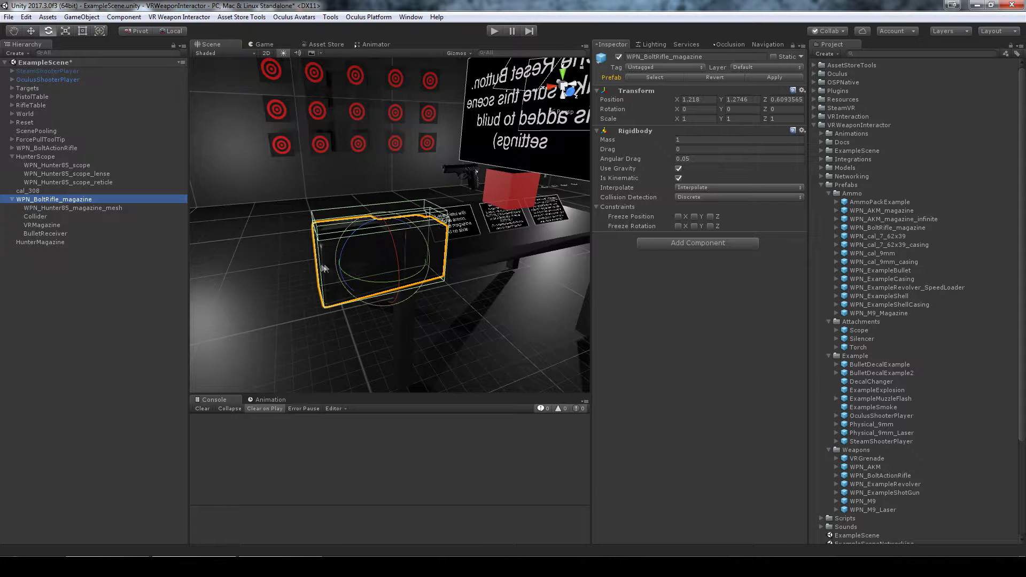
# Review VRMagazine's script, sound, interaction and Box Collider settings.
pyautogui.press('w')
pyautogui.click(47, 225)
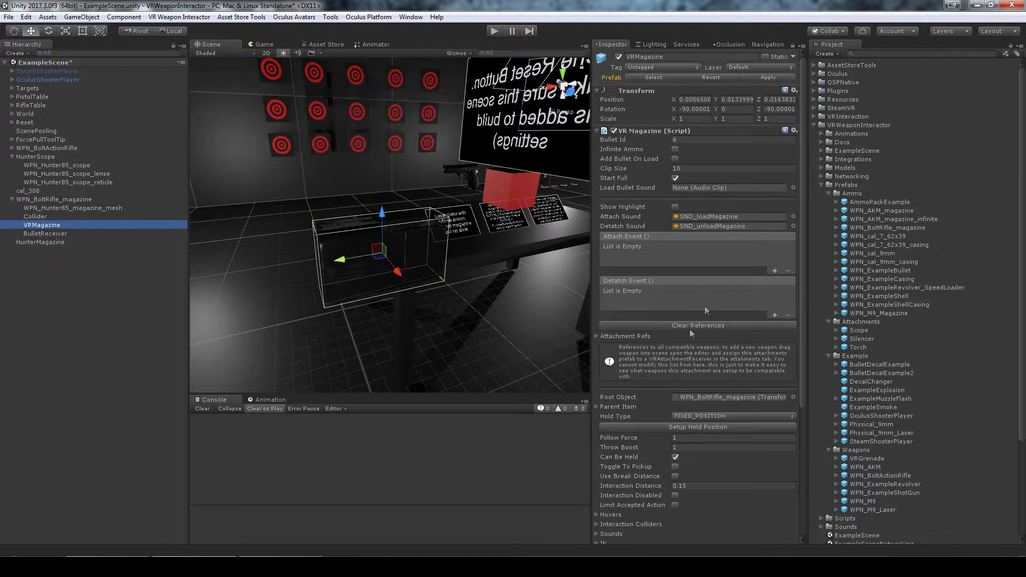
pyautogui.scroll(-5, 707, 277)
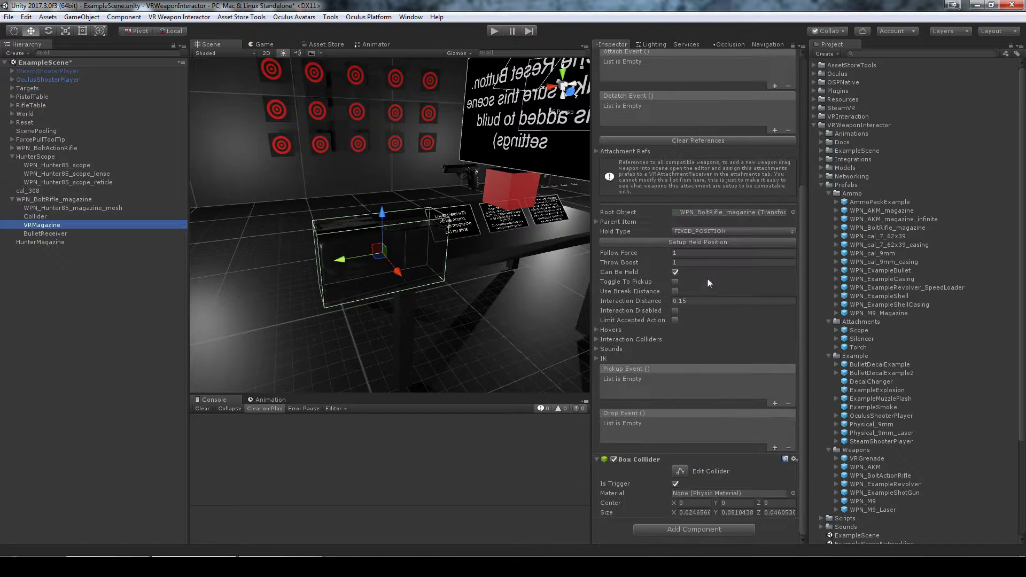
pyautogui.scroll(5, 713, 339)
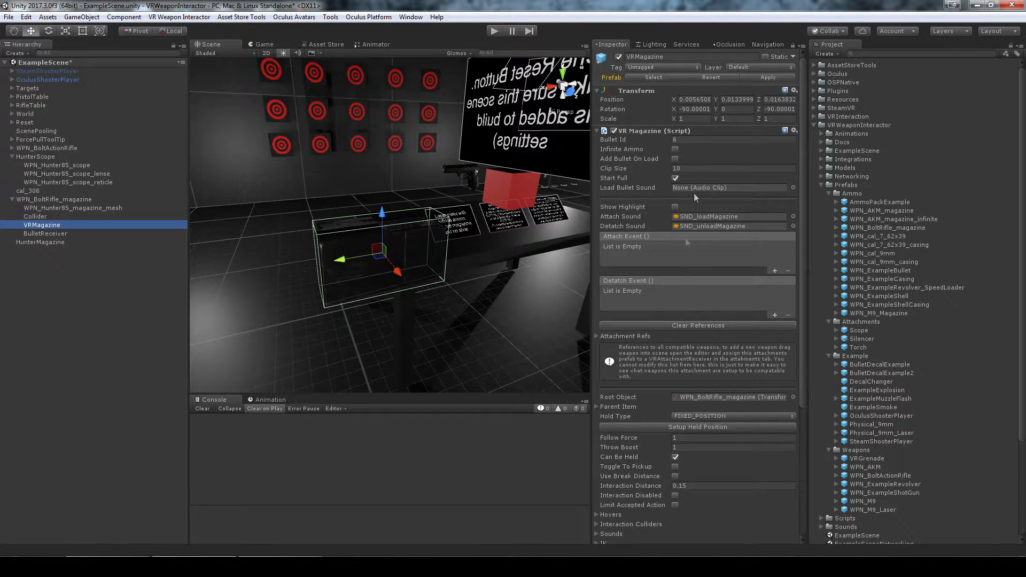
pyautogui.scroll(-5, 666, 242)
pyautogui.scroll(4, 705, 313)
pyautogui.scroll(1, 704, 313)
pyautogui.scroll(-2, 681, 341)
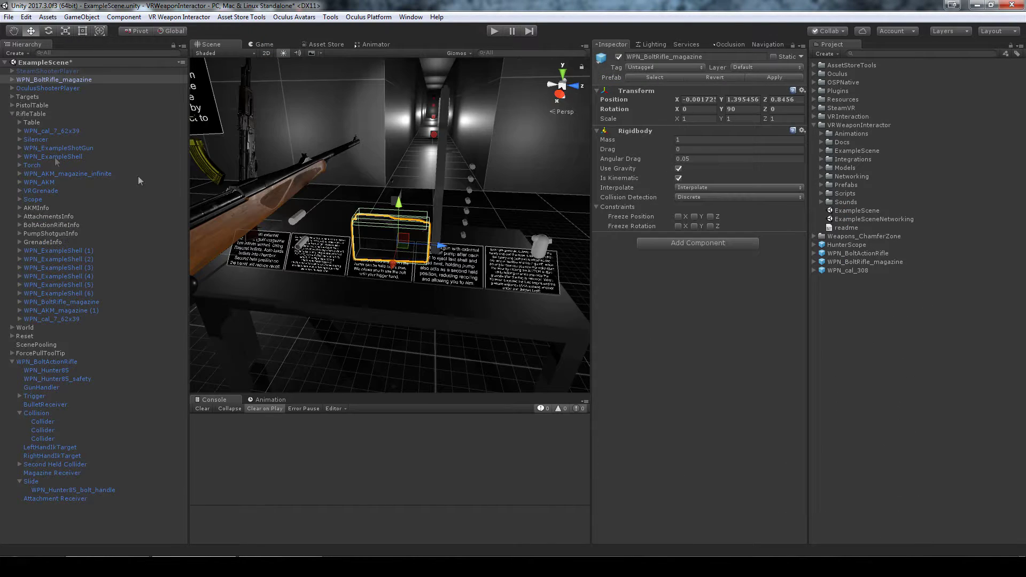
# Set up the held position for VRMagazine inside WPN_BoltRifle_magazine.
pyautogui.click(12, 80)
pyautogui.click(50, 104)
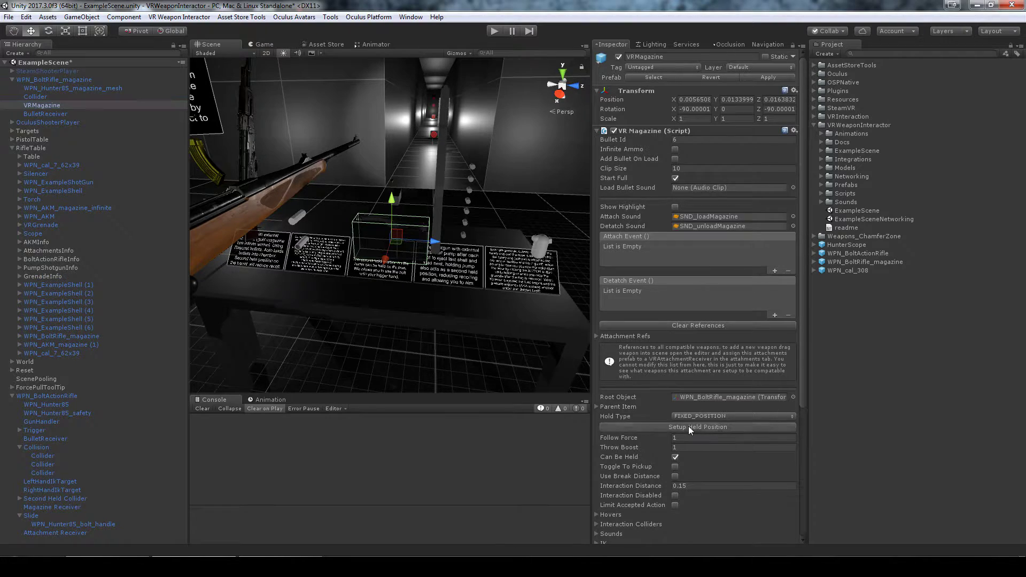
pyautogui.click(690, 427)
pyautogui.click(676, 223)
pyautogui.moveTo(406, 246)
pyautogui.keyDown('alt'); pyautogui.mouseDown()
pyautogui.moveTo(316, 260)
pyautogui.moveTo(353, 249)
pyautogui.moveTo(315, 236)
pyautogui.mouseUp(); pyautogui.keyUp('alt')
pyautogui.press('e')
pyautogui.press('x')
pyautogui.press('w')
pyautogui.keyDown('alt'); pyautogui.moveTo(320, 245); pyautogui.dragTo(329, 224); pyautogui.keyUp('alt')
pyautogui.click(710, 246)
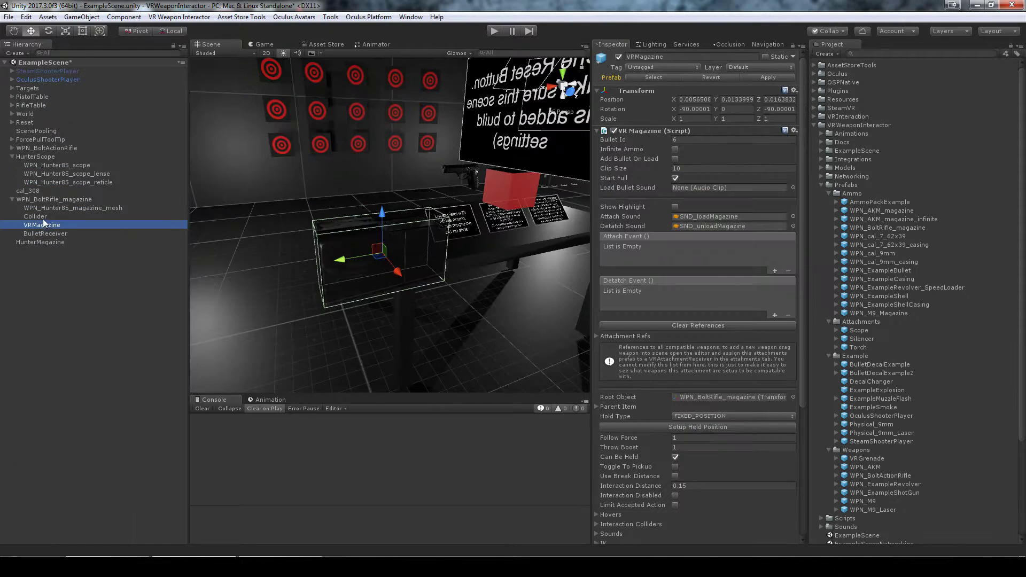
# Check which magazine BulletReceiver references and inspect the WPN_Hunter85_magazine_mesh object.
pyautogui.click(55, 234)
pyautogui.click(700, 224)
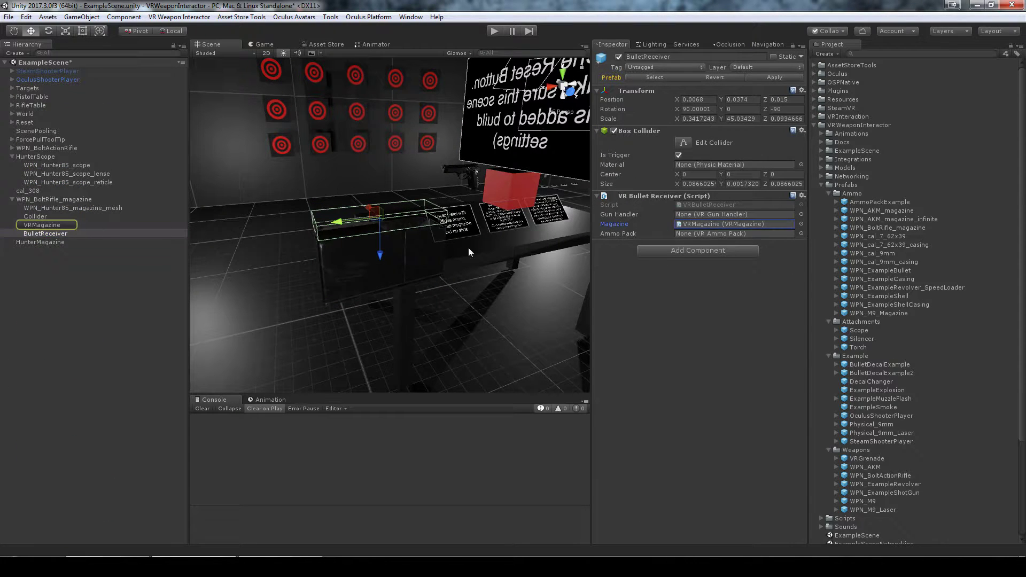
pyautogui.click(55, 208)
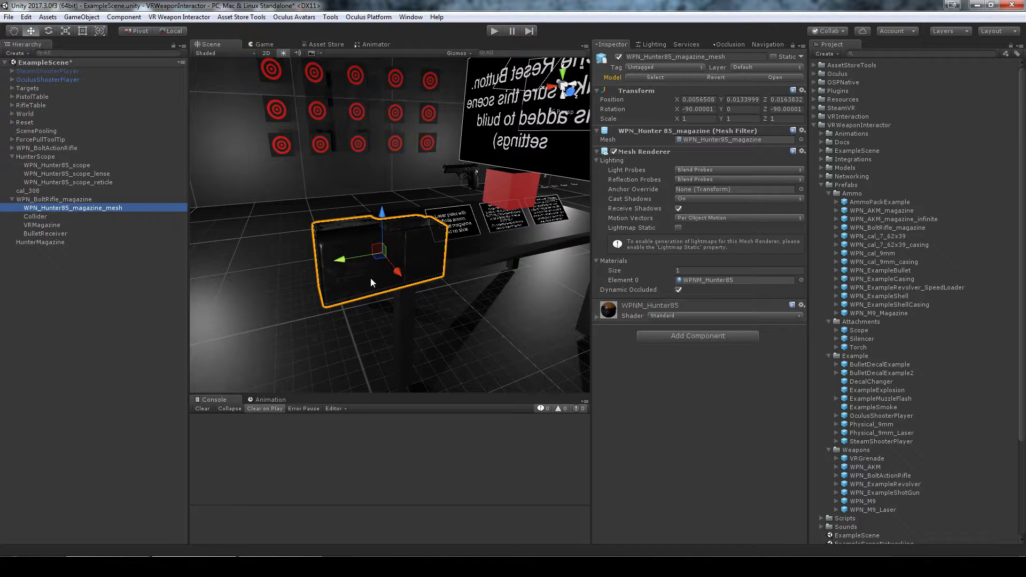
# Assign WPN_Hunter85_magazine_mesh as the hover renderer in VRMagazine's Hovers settings.
pyautogui.click(36, 225)
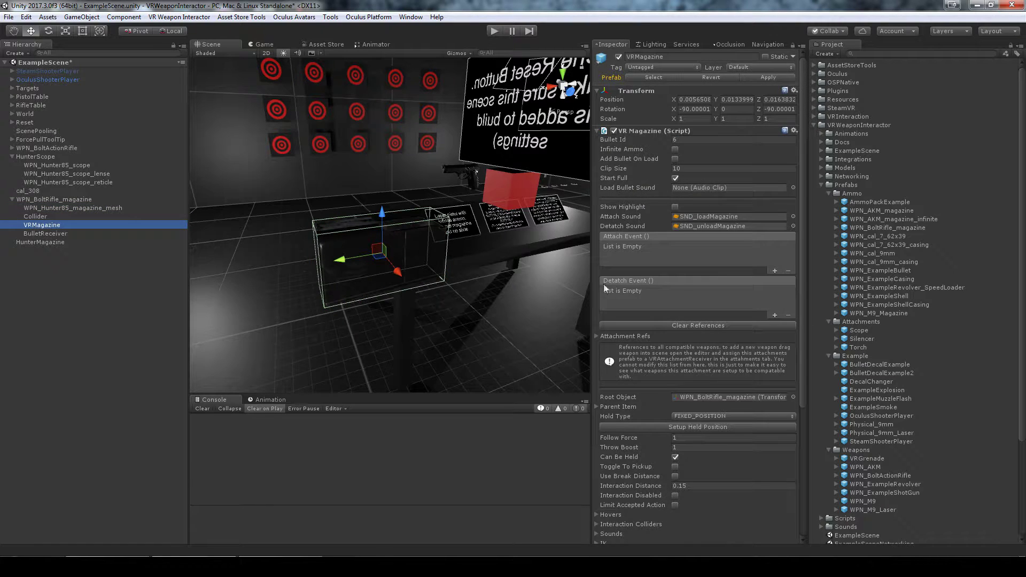
pyautogui.scroll(-6, 673, 322)
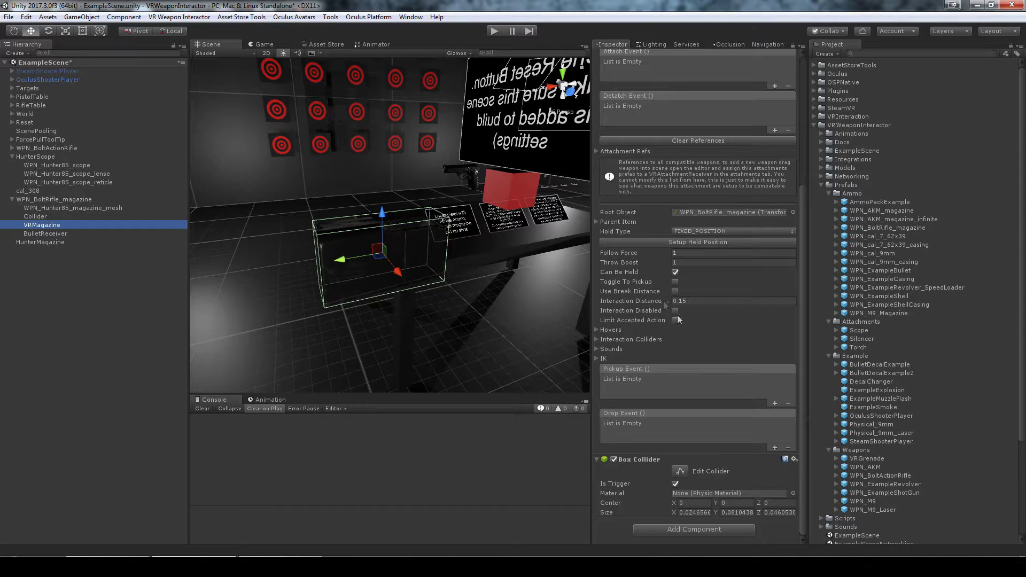
pyautogui.keyDown('alt'); pyautogui.moveTo(374, 283); pyautogui.dragTo(445, 282); pyautogui.keyUp('alt')
pyautogui.moveTo(516, 244); pyautogui.dragTo(425, 269, button='right')
pyautogui.click(597, 330)
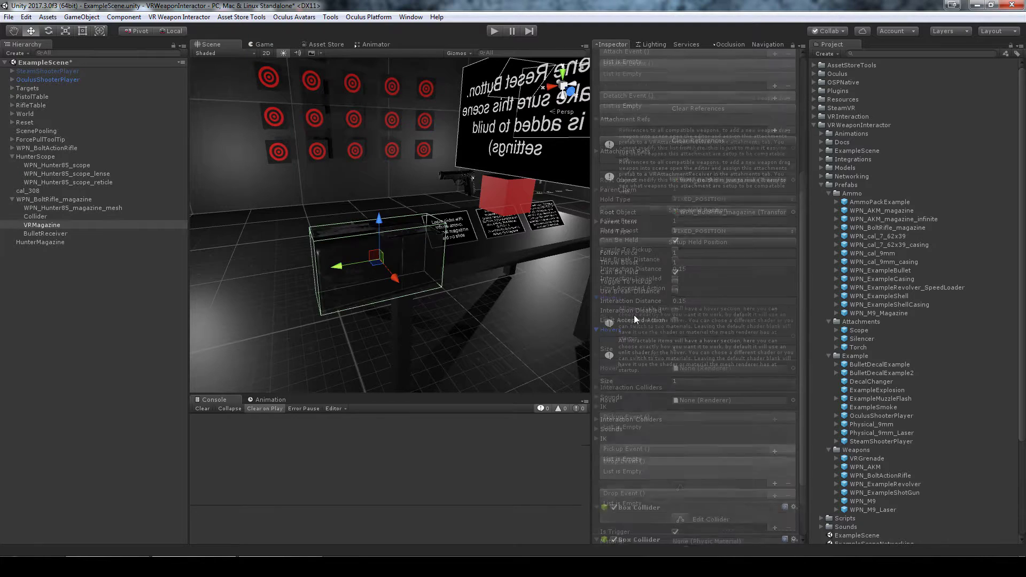
pyautogui.scroll(-2, 668, 326)
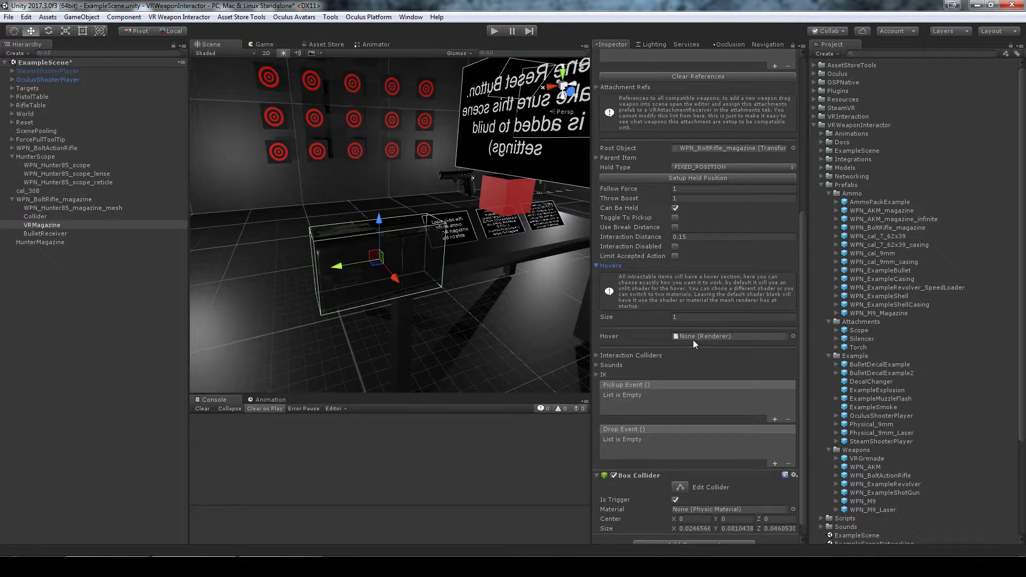
pyautogui.moveTo(81, 209); pyautogui.dragTo(693, 342)
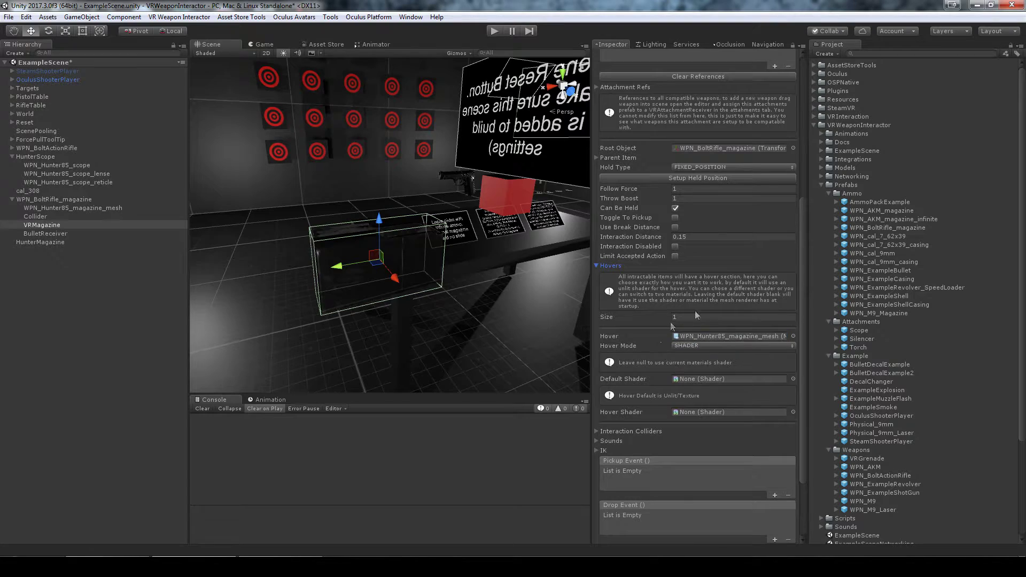
pyautogui.click(597, 265)
# Fill GunHandler's four hover slots with WPN_Hunter85, WPN_Hunter85_safety, WPN_Hunter85_trigger and WPN_Hunter85_bolt_handle, in that order.
pyautogui.moveTo(493, 256); pyautogui.dragTo(374, 257, button='right')
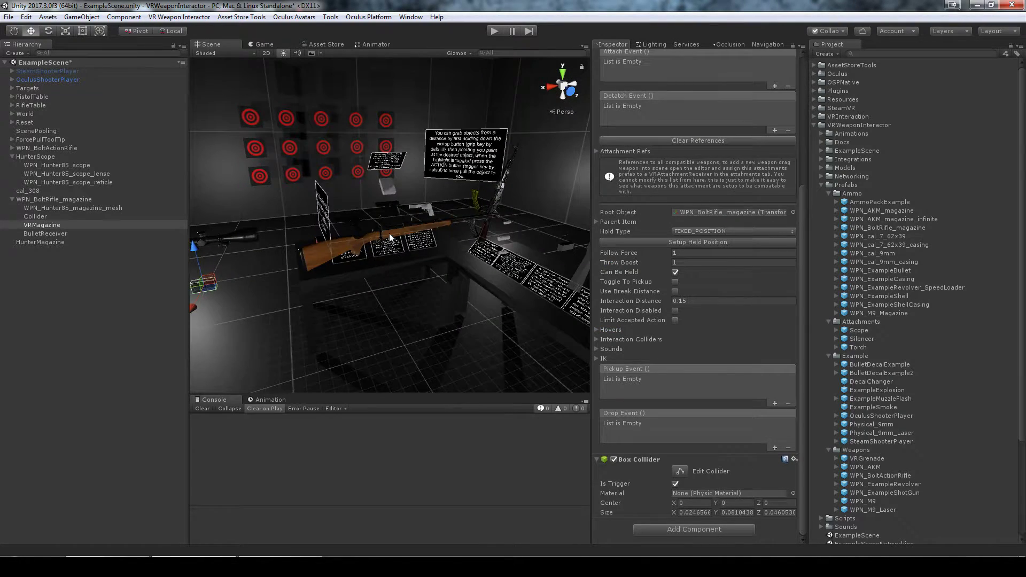
pyautogui.click(375, 258)
pyautogui.scroll(3, 374, 254)
pyautogui.click(43, 175)
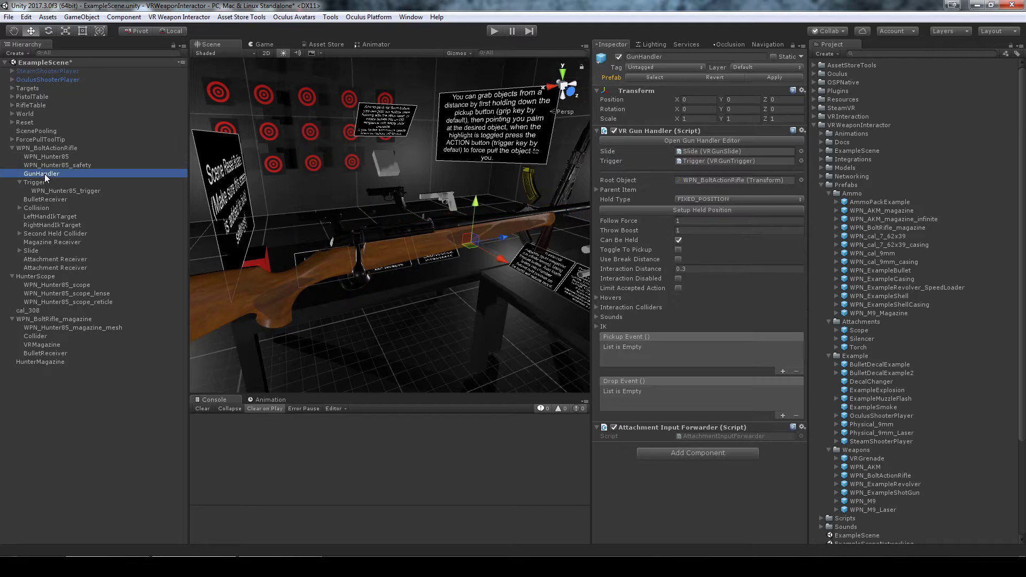
pyautogui.click(599, 300)
pyautogui.scroll(-3, 704, 364)
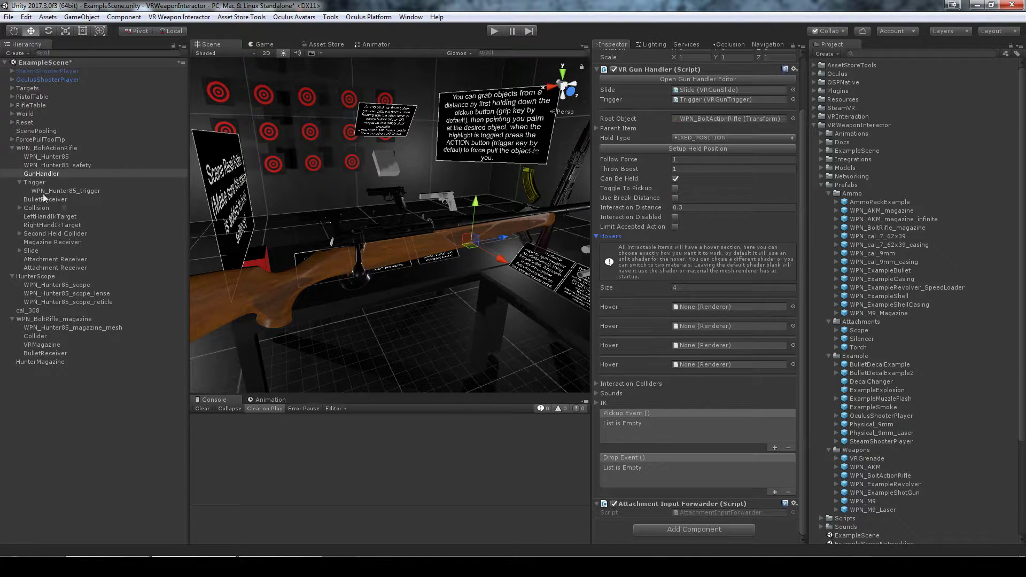
pyautogui.click(19, 250)
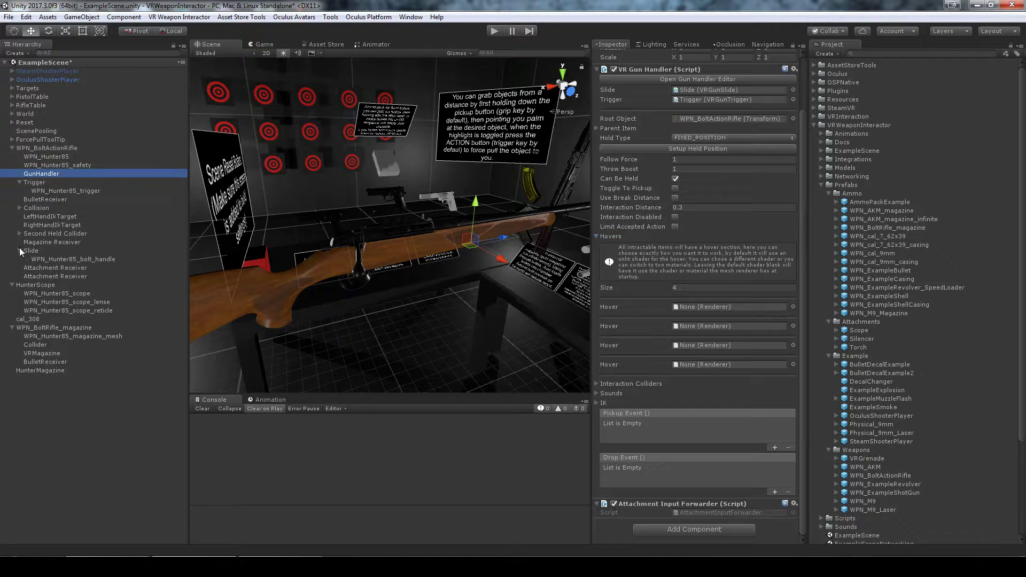
pyautogui.moveTo(55, 258); pyautogui.dragTo(698, 366)
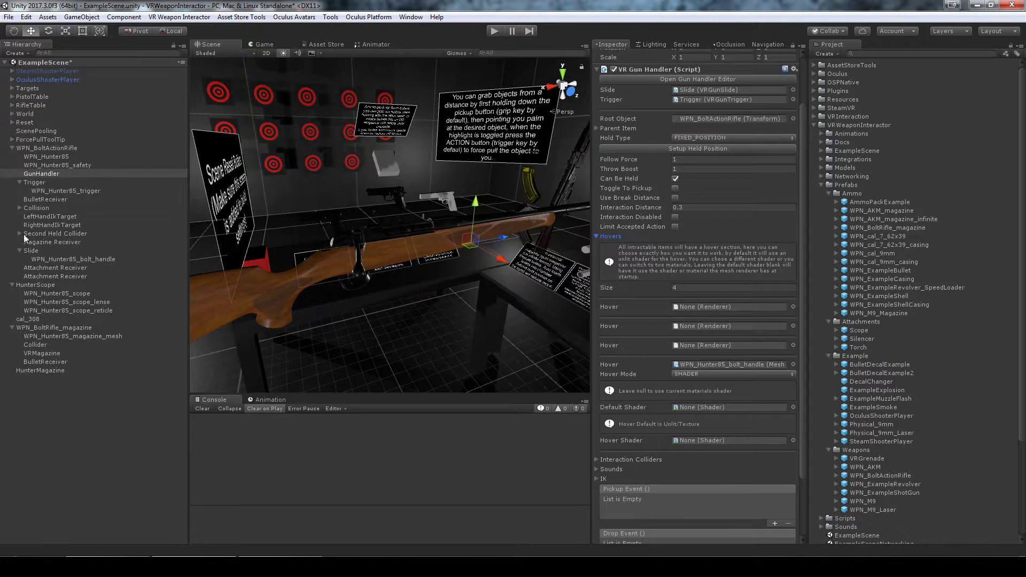
pyautogui.moveTo(40, 191); pyautogui.dragTo(727, 345)
pyautogui.moveTo(50, 166); pyautogui.dragTo(682, 327)
pyautogui.moveTo(63, 160); pyautogui.dragTo(702, 309)
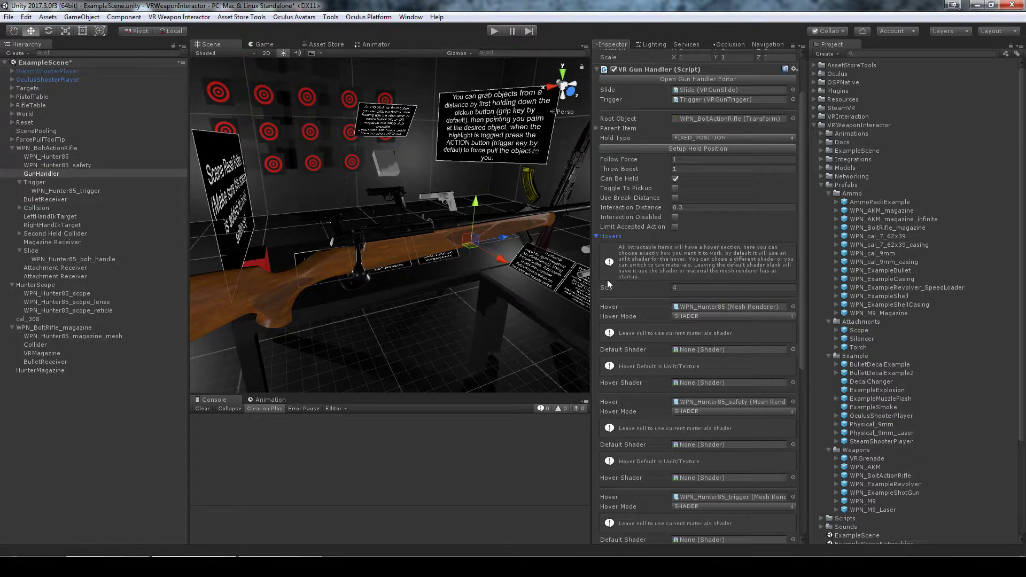
pyautogui.click(596, 236)
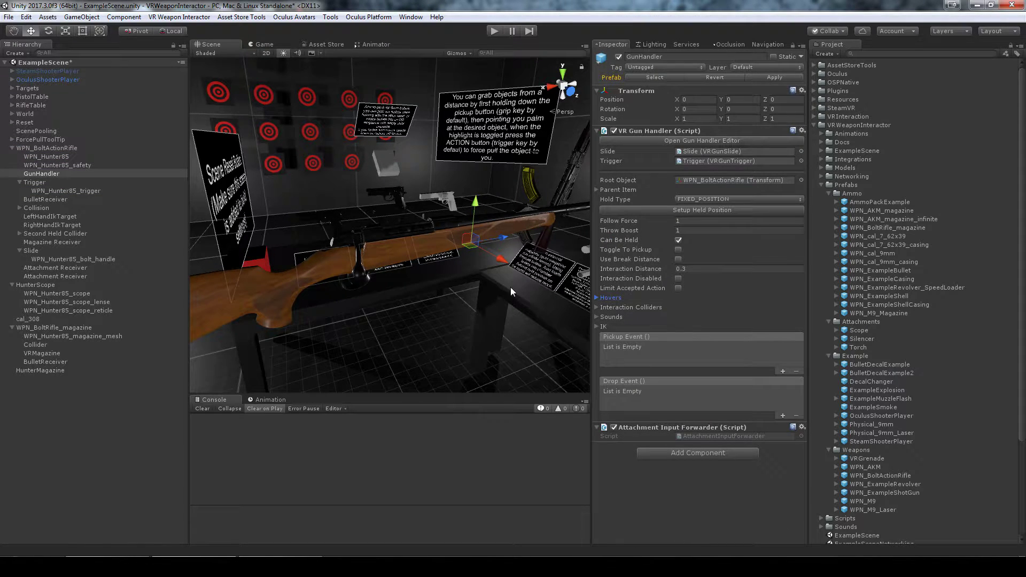
pyautogui.click(598, 309)
pyautogui.click(598, 309)
# Save WPN_BoltRifle_magazine from the scene as a prefab at the root level of the project's assets.
pyautogui.keyDown('alt'); pyautogui.moveTo(369, 307); pyautogui.dragTo(307, 295); pyautogui.keyUp('alt')
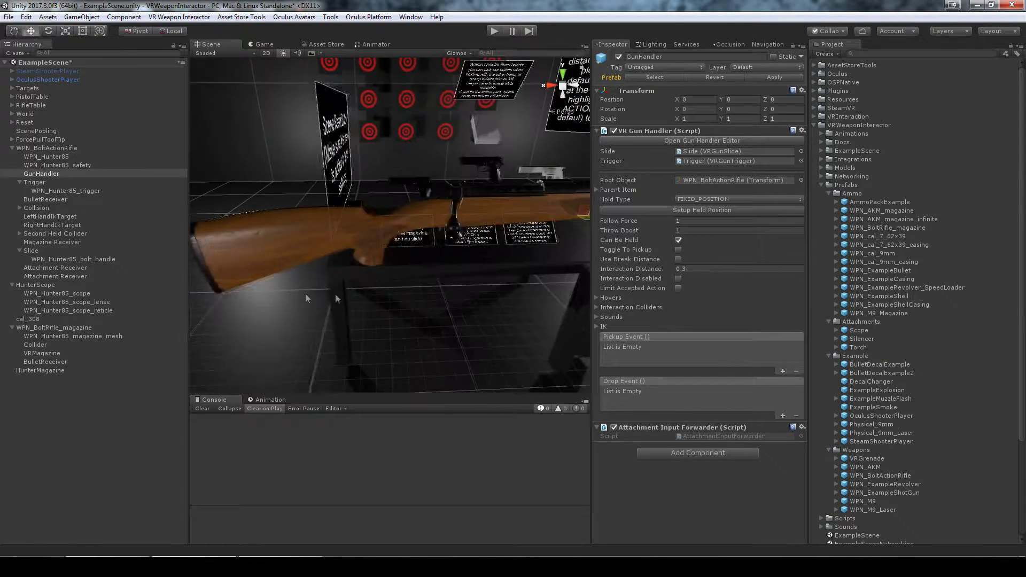
pyautogui.scroll(-10, 454, 286)
pyautogui.click(245, 250)
pyautogui.click(63, 328)
pyautogui.press('f')
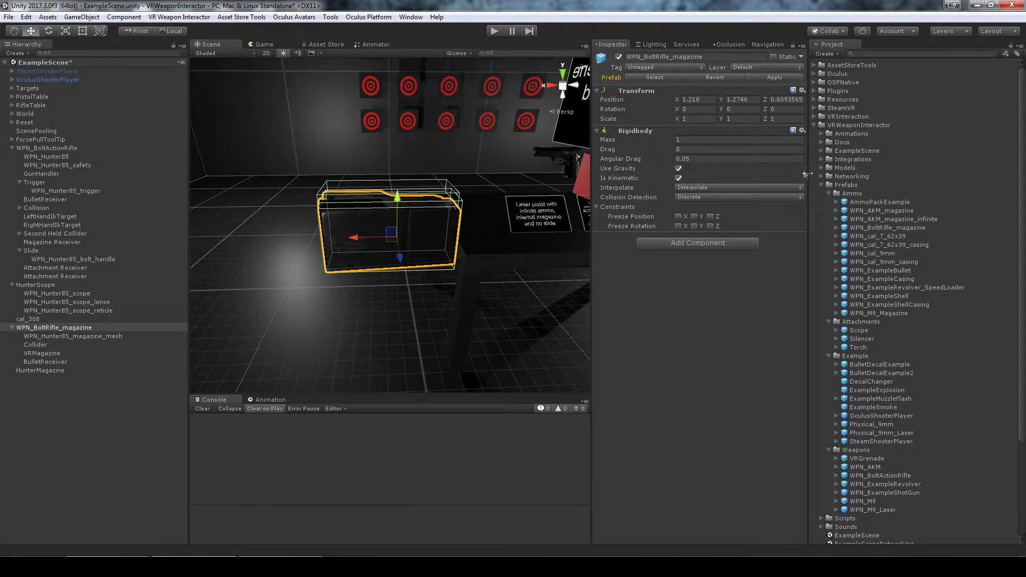
pyautogui.click(822, 190)
pyautogui.click(822, 185)
pyautogui.click(814, 125)
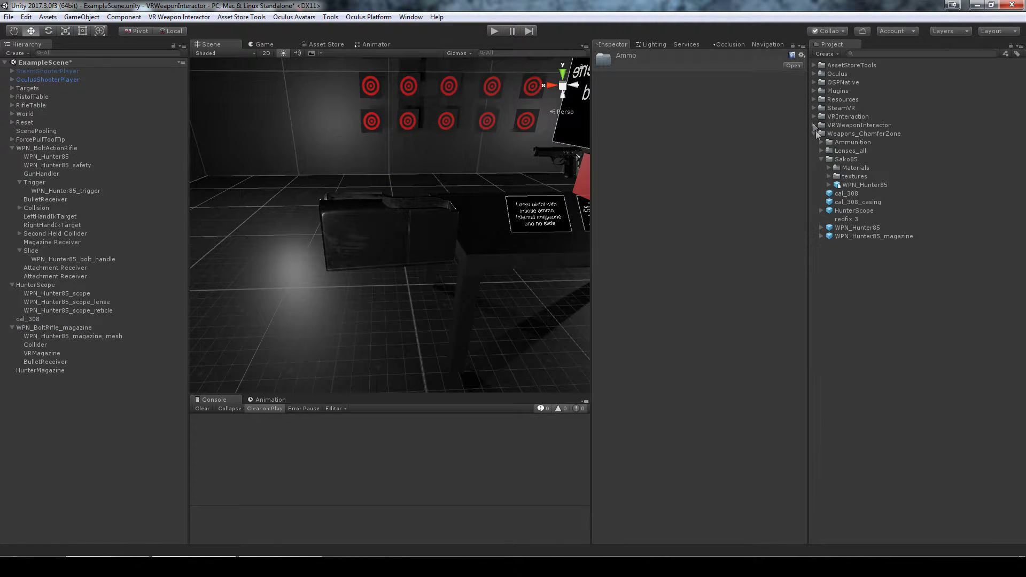
pyautogui.click(814, 133)
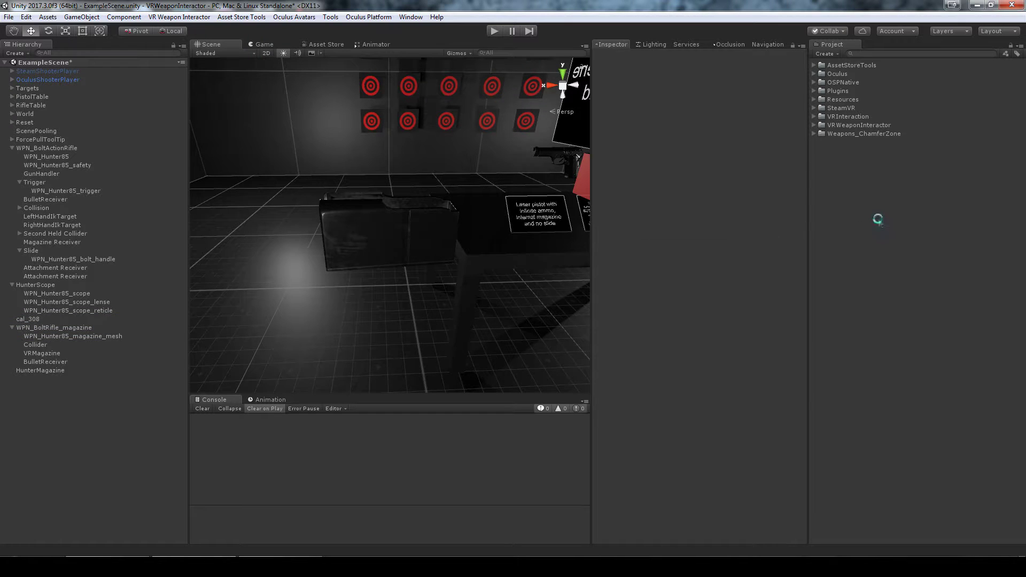
pyautogui.moveTo(879, 219); pyautogui.dragTo(876, 220)
# Delete the WPN_BoltRifle_magazine instance and the empty HunterMagazine object from the scene.
pyautogui.click(43, 327)
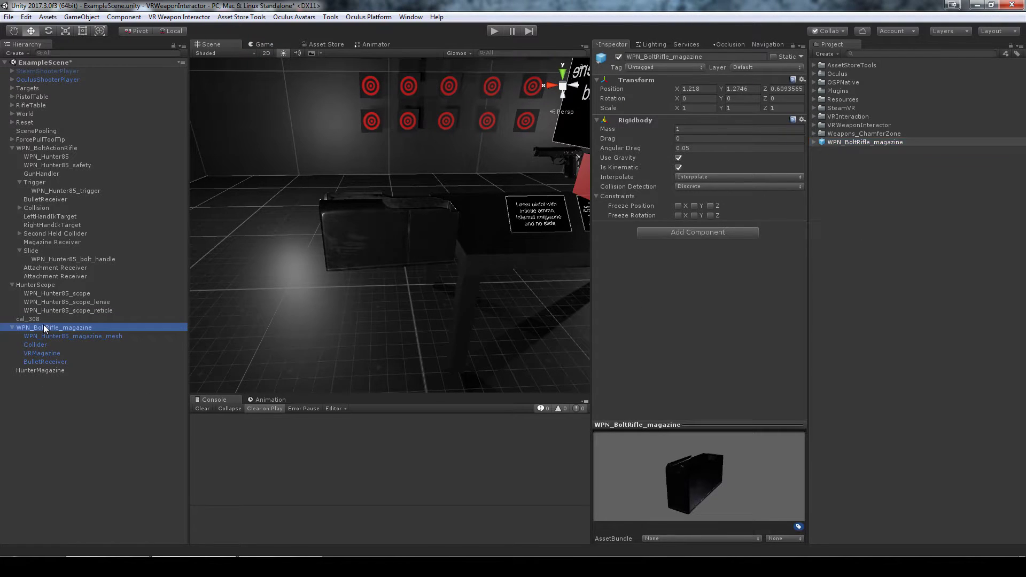
pyautogui.press('Delete')
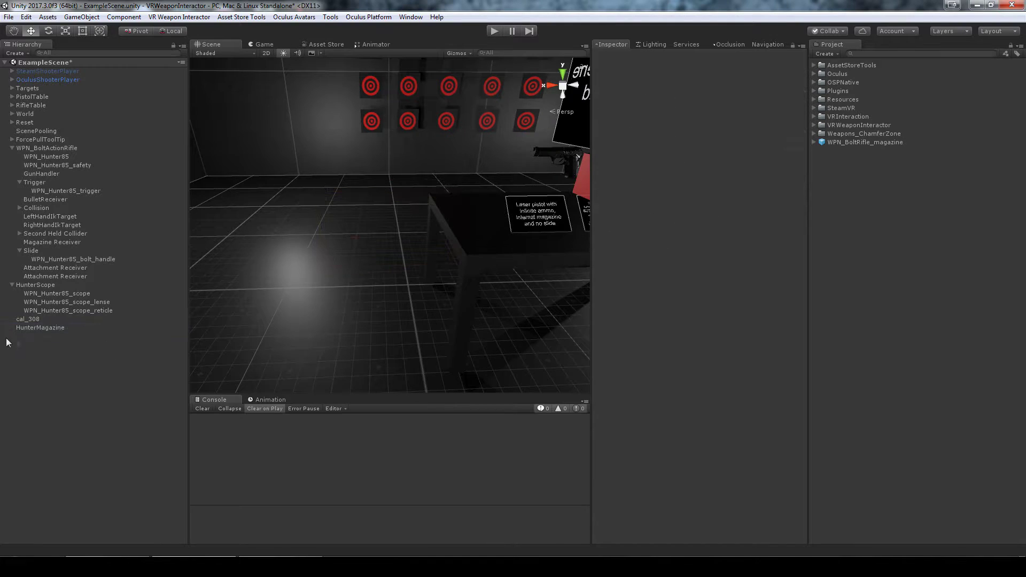
pyautogui.click(63, 328)
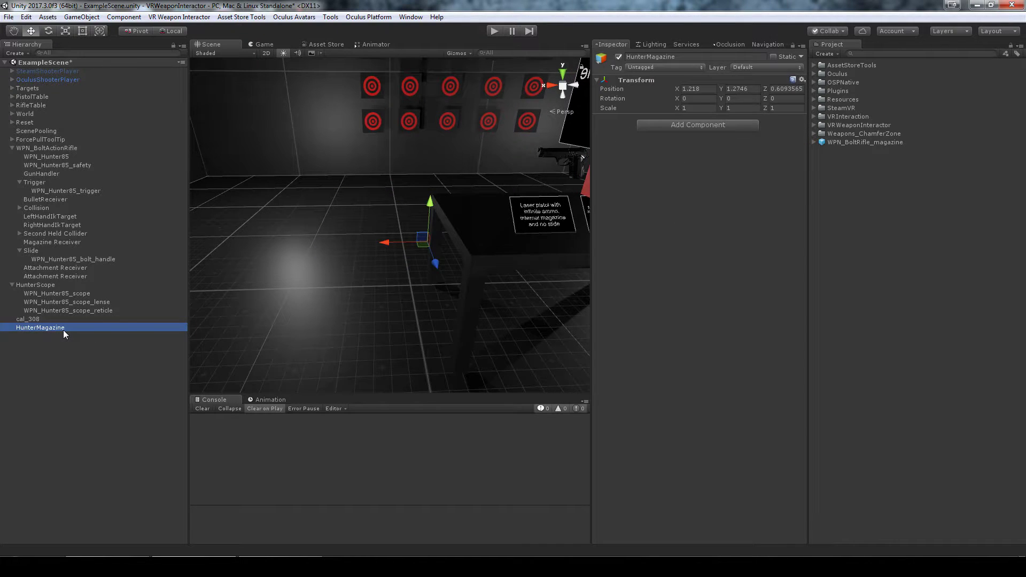
pyautogui.press('Delete')
# Open the attachment settings in the Gun Handler Editor for the rifle's GunHandler.
pyautogui.moveTo(284, 295); pyautogui.dragTo(350, 283, button='right')
pyautogui.moveTo(351, 283); pyautogui.dragTo(225, 259, button='middle')
pyautogui.scroll(-1, 465, 267)
pyautogui.moveTo(465, 268); pyautogui.dragTo(238, 265, button='middle')
pyautogui.scroll(2, 407, 219)
pyautogui.click(443, 151)
pyautogui.moveTo(411, 214); pyautogui.dragTo(313, 252, button='middle')
pyautogui.click(42, 174)
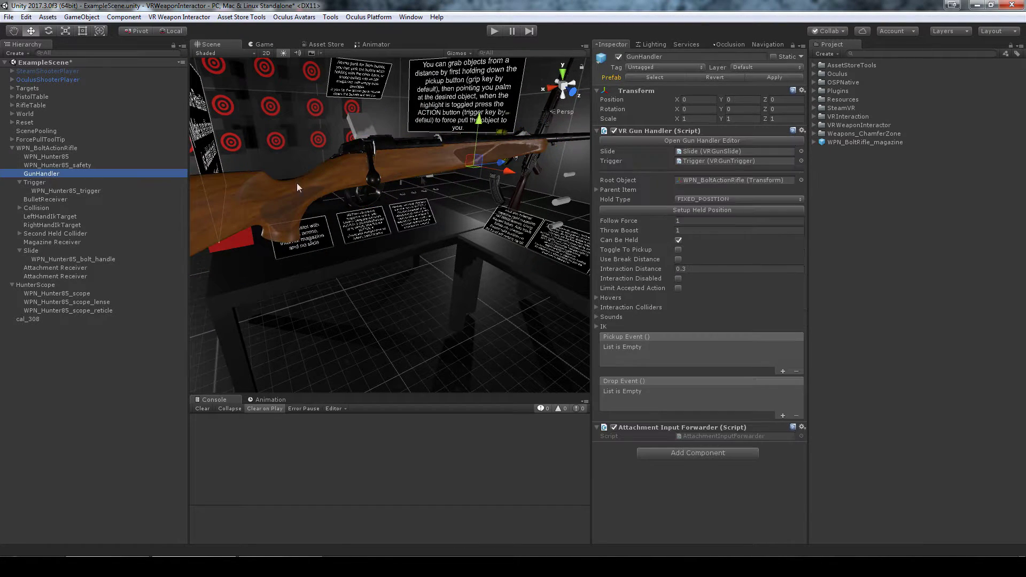
pyautogui.click(704, 140)
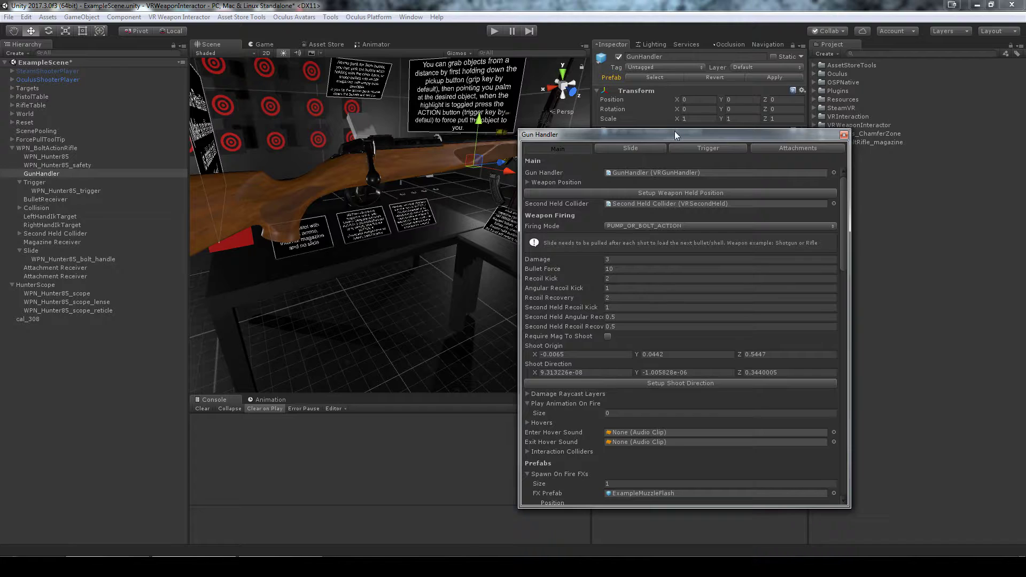
pyautogui.moveTo(675, 131); pyautogui.dragTo(784, 85)
pyautogui.click(872, 102)
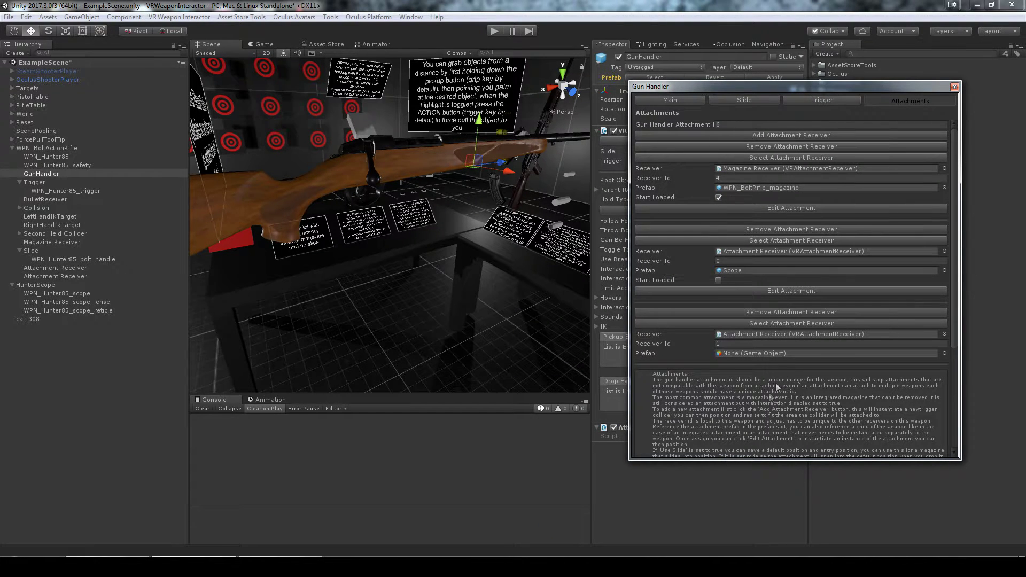
# Assign the root-level WPN_BoltRifle_magazine prefab to the Magazine Receiver with receiver id 4.
pyautogui.moveTo(746, 87); pyautogui.dragTo(372, 135)
pyautogui.click(775, 239)
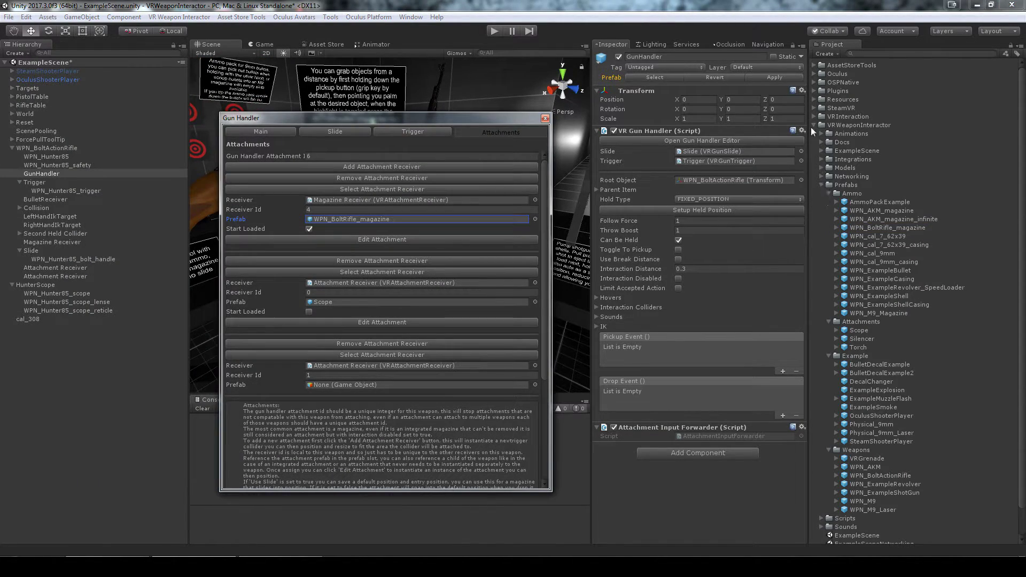
pyautogui.click(812, 125)
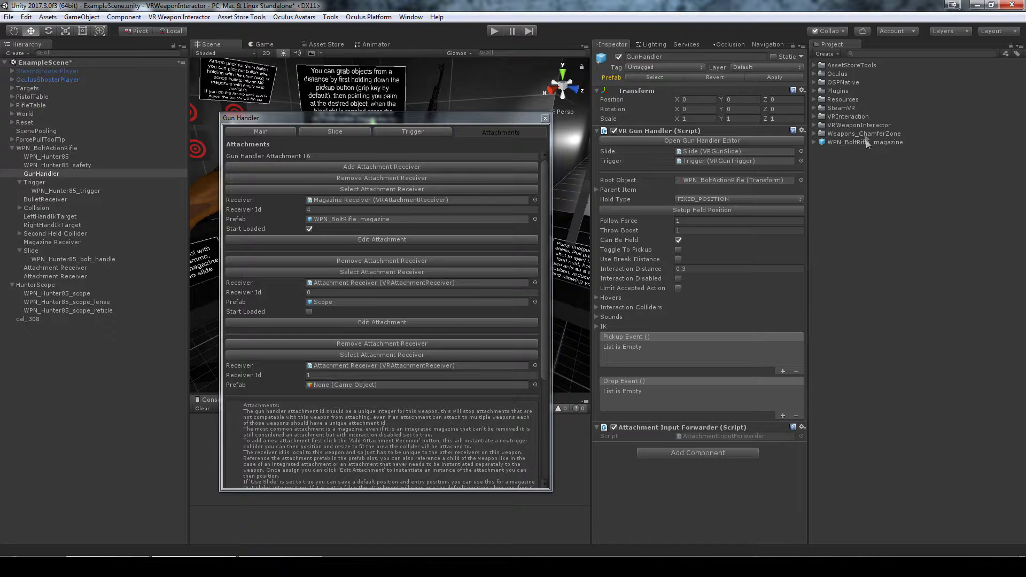
pyautogui.moveTo(865, 140); pyautogui.dragTo(346, 217)
pyautogui.moveTo(377, 117); pyautogui.dragTo(757, 79)
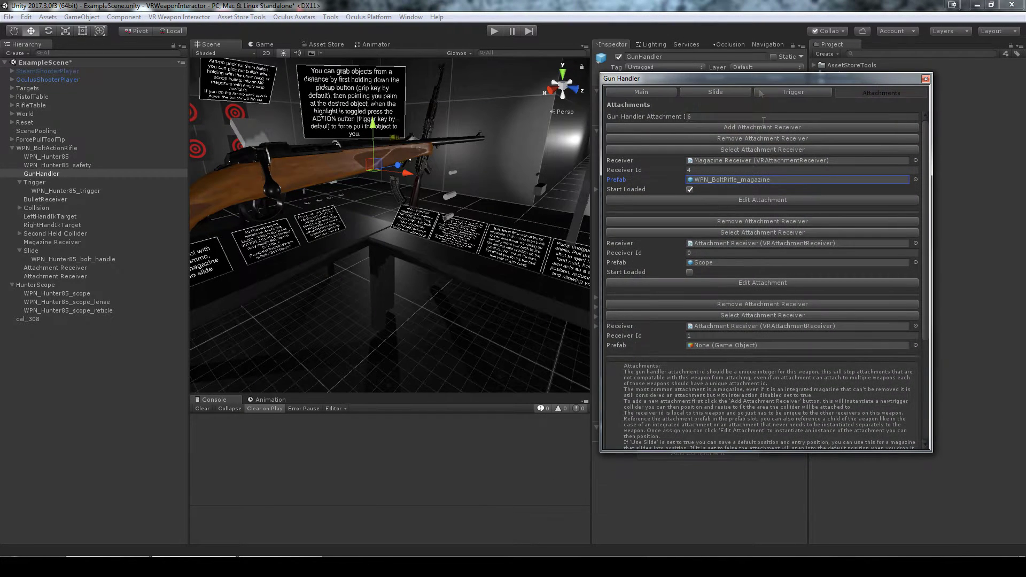
# Open the magazine attachment on receiver id 4 for editing and set the magazine instance's X rotation to 0.
pyautogui.click(762, 206)
pyautogui.moveTo(463, 264); pyautogui.dragTo(371, 259, button='right')
pyautogui.moveTo(372, 258); pyautogui.dragTo(322, 266, button='middle')
pyautogui.press('e')
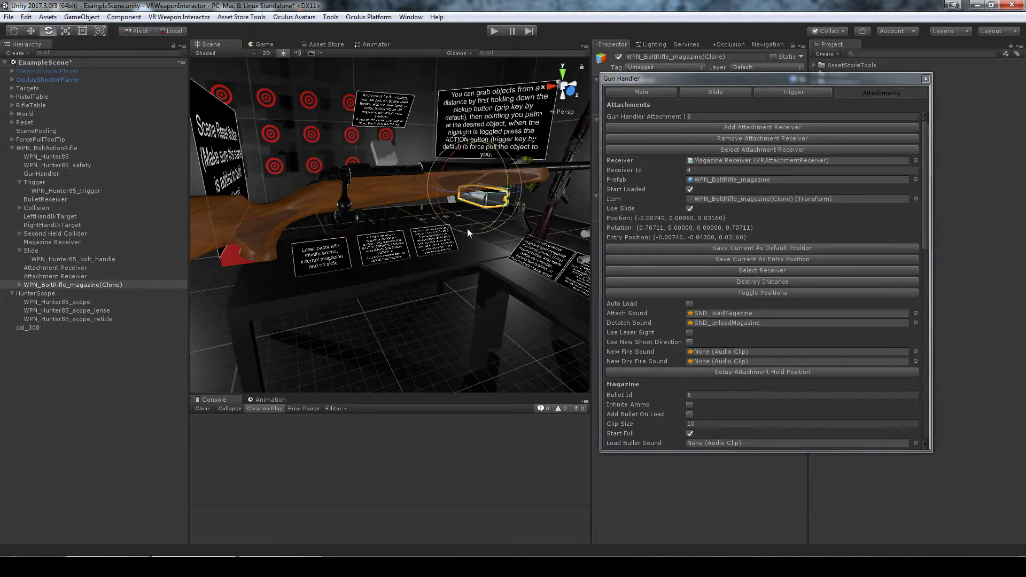
pyautogui.moveTo(452, 165); pyautogui.dragTo(409, 290)
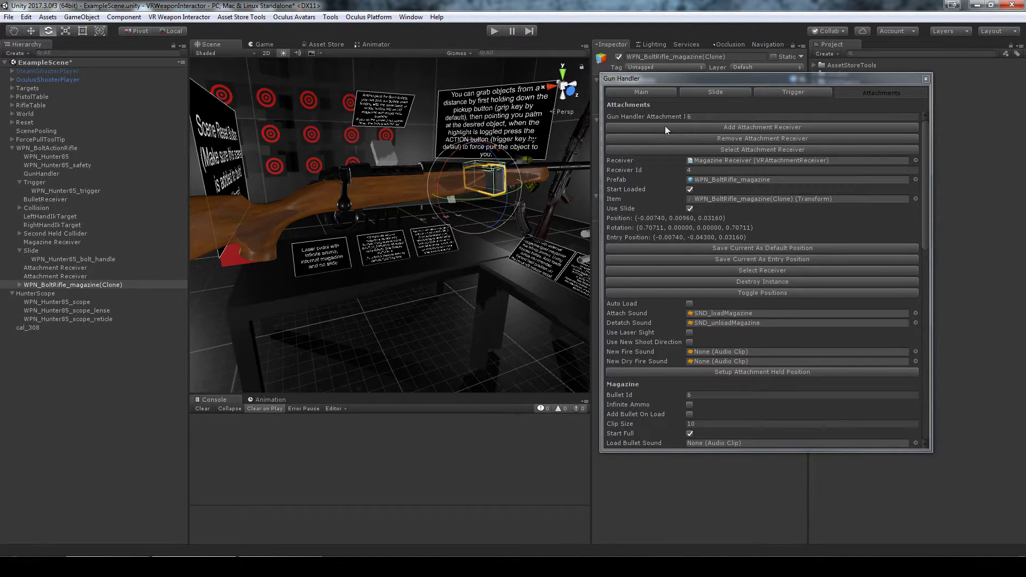
pyautogui.moveTo(685, 81); pyautogui.dragTo(687, 327)
pyautogui.click(691, 101)
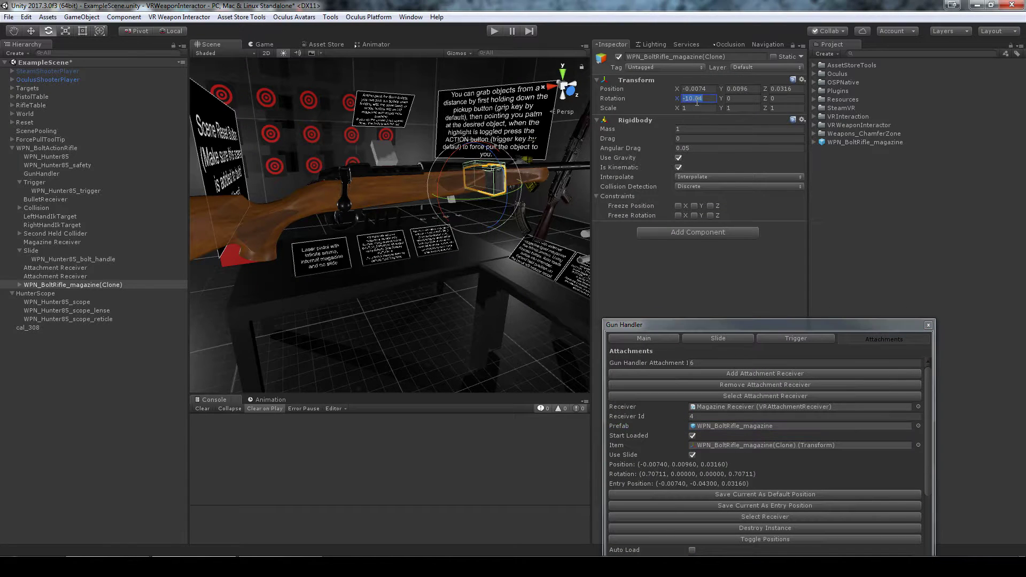
pyautogui.write('0')
# Move the magazine instance to the rifle's magazine well and set its Y rotation to 90.
pyautogui.moveTo(470, 194); pyautogui.dragTo(529, 197)
pyautogui.click(750, 99)
pyautogui.write('-90')
pyautogui.press('Return')
pyautogui.press('w')
pyautogui.moveTo(438, 214)
pyautogui.keyDown('alt'); pyautogui.mouseDown()
pyautogui.moveTo(464, 211)
pyautogui.moveTo(417, 208)
pyautogui.moveTo(435, 177)
pyautogui.moveTo(414, 209)
pyautogui.moveTo(421, 233)
pyautogui.moveTo(459, 207)
pyautogui.moveTo(363, 204)
pyautogui.moveTo(363, 157)
pyautogui.mouseUp(); pyautogui.keyUp('alt')
pyautogui.press('f')
pyautogui.keyDown('alt'); pyautogui.moveTo(372, 240); pyautogui.dragTo(393, 194); pyautogui.keyUp('alt')
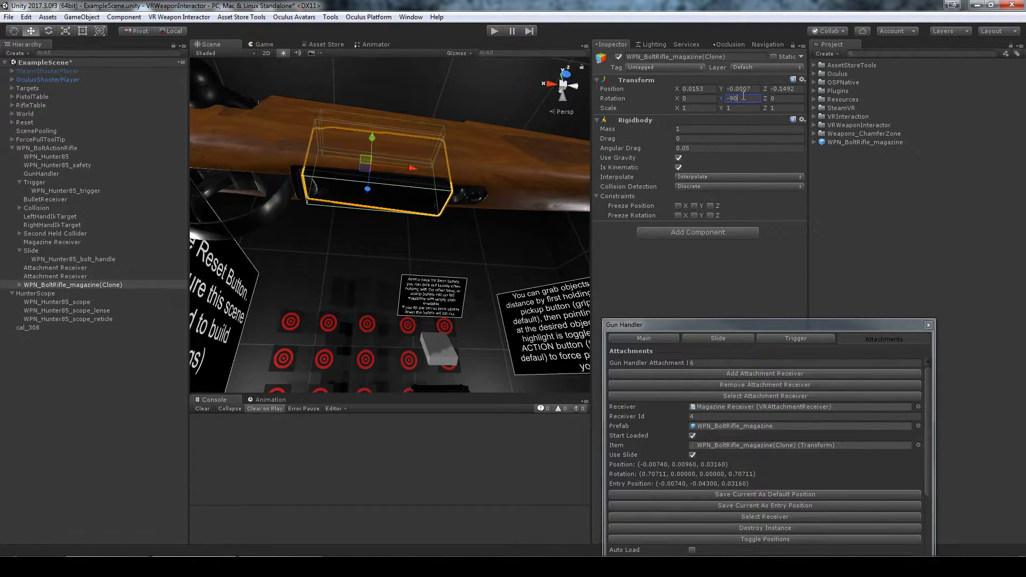
pyautogui.press('BackSpace')
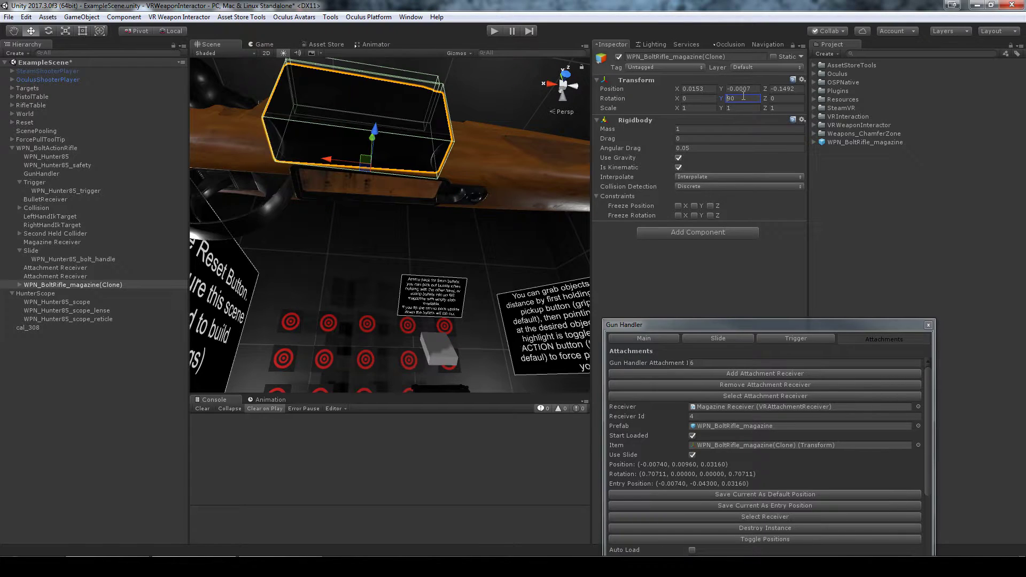
# Fit the magazine into the stock at about (-0.0196, 0.0046, -0.1414) and save that as its default position.
pyautogui.keyDown('alt'); pyautogui.moveTo(406, 224); pyautogui.dragTo(341, 198); pyautogui.keyUp('alt')
pyautogui.keyDown('alt'); pyautogui.moveTo(342, 200); pyautogui.dragTo(267, 203); pyautogui.keyUp('alt')
pyautogui.moveTo(376, 149); pyautogui.dragTo(441, 149)
pyautogui.click(442, 261)
pyautogui.moveTo(685, 324); pyautogui.dragTo(666, 89)
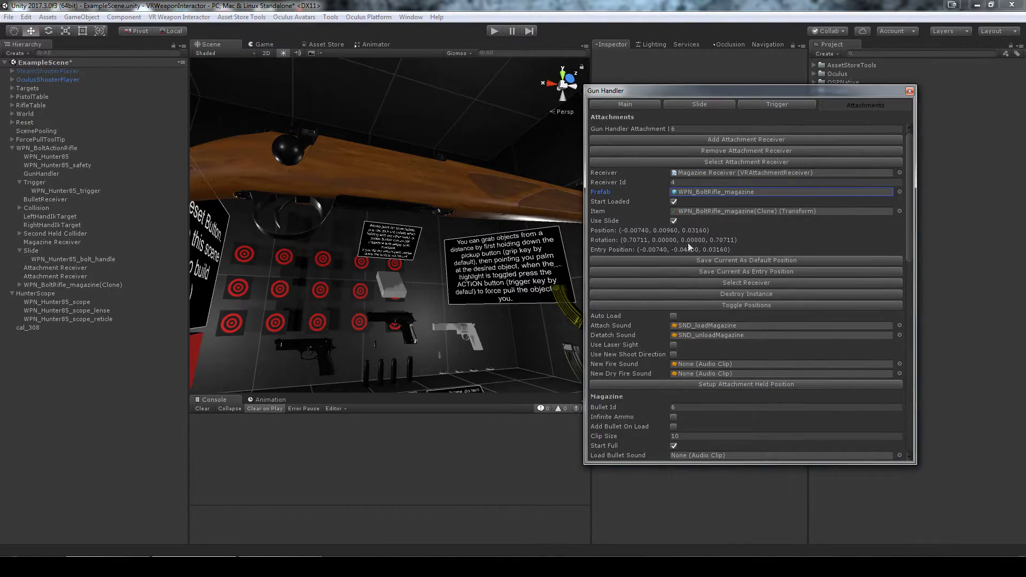
pyautogui.click(747, 259)
# Lower the magazine below the stock to about Y -0.0535, save it as the entry position, and toggle between the saved positions.
pyautogui.click(72, 286)
pyautogui.moveTo(380, 166)
pyautogui.mouseDown()
pyautogui.moveTo(381, 187)
pyautogui.moveTo(427, 245)
pyautogui.mouseUp()
pyautogui.click(746, 271)
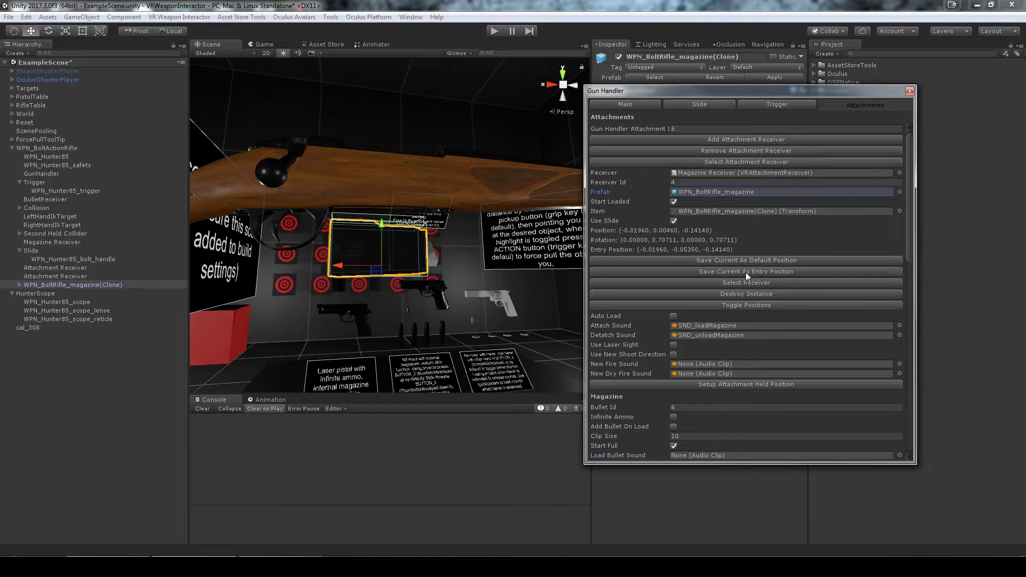
pyautogui.click(744, 303)
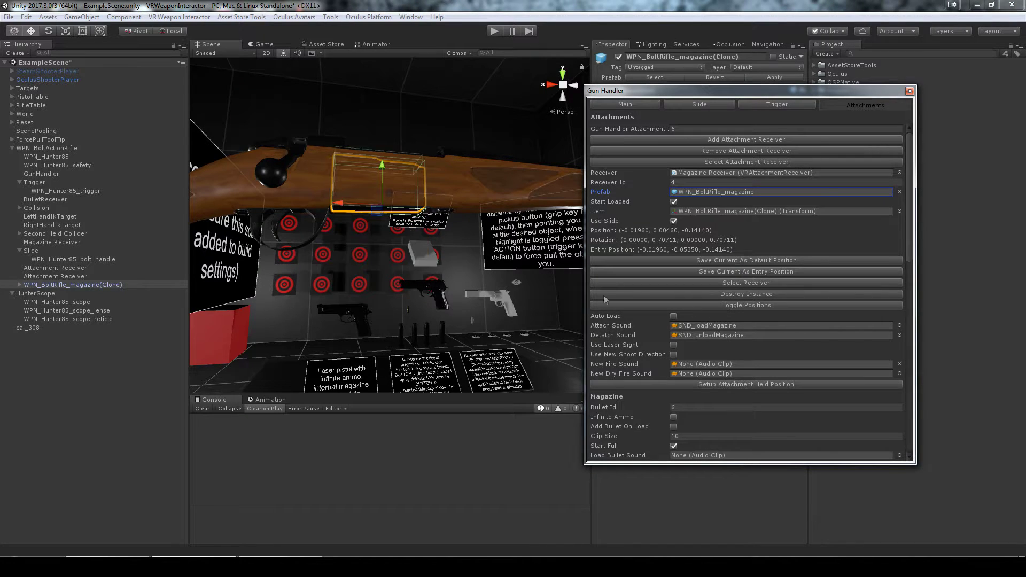
pyautogui.keyDown('alt'); pyautogui.moveTo(406, 310); pyautogui.dragTo(411, 301, button='right'); pyautogui.keyUp('alt')
pyautogui.keyDown('alt'); pyautogui.moveTo(411, 301); pyautogui.dragTo(443, 298); pyautogui.keyUp('alt')
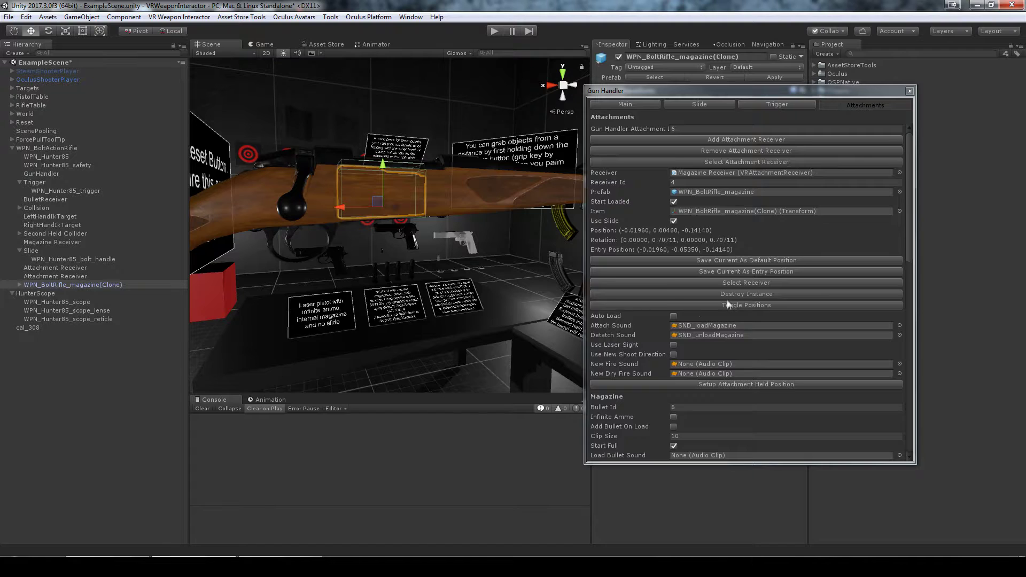
# Locate the magazine's bullet prefab WPN_cal_7_62x39 in the project assets and examine the bullet id on its VRBullet child.
pyautogui.scroll(-3, 718, 290)
pyautogui.scroll(-3, 719, 290)
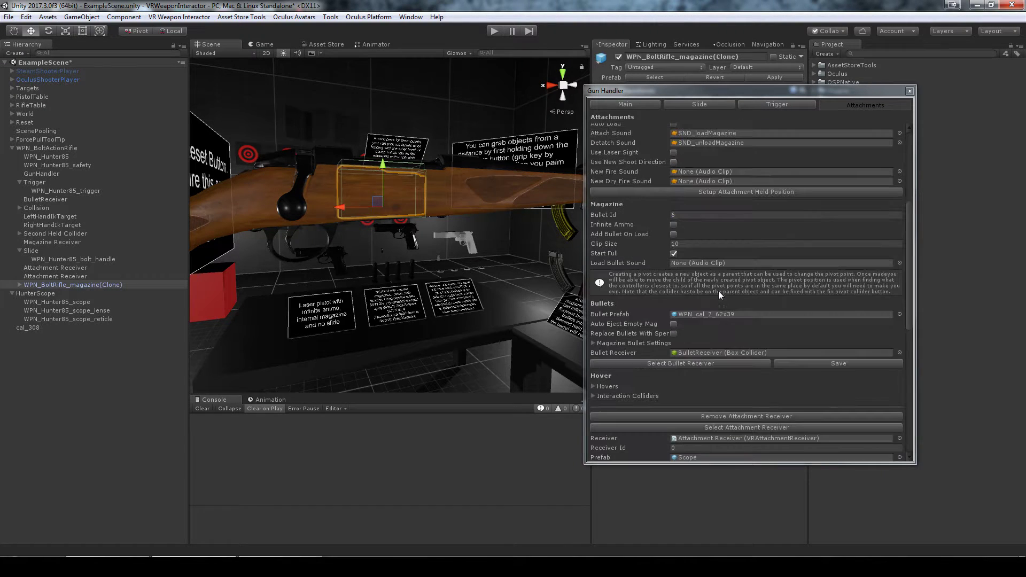
pyautogui.click(716, 314)
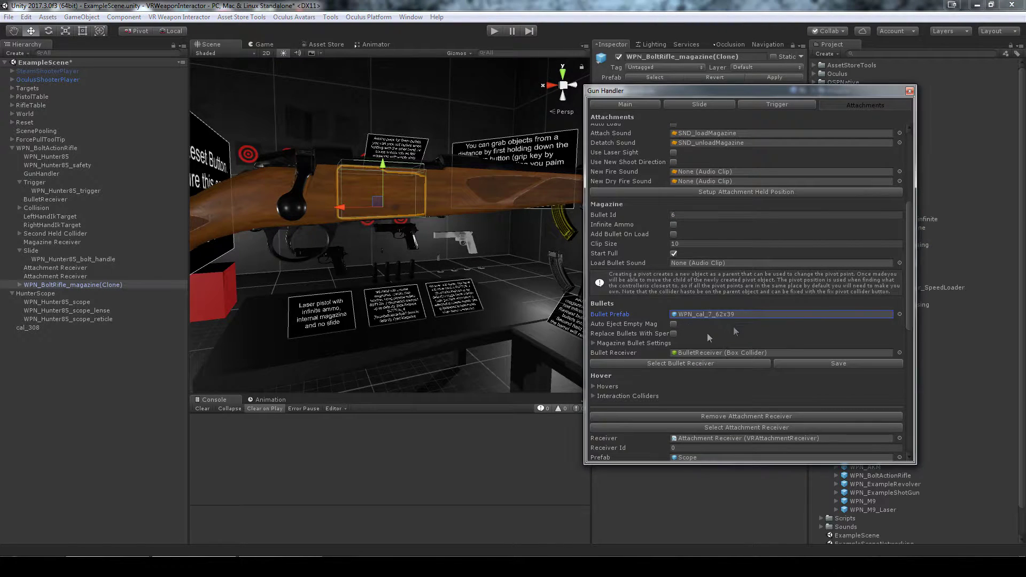
pyautogui.moveTo(730, 98)
pyautogui.mouseDown()
pyautogui.moveTo(515, 157)
pyautogui.moveTo(586, 173)
pyautogui.mouseUp()
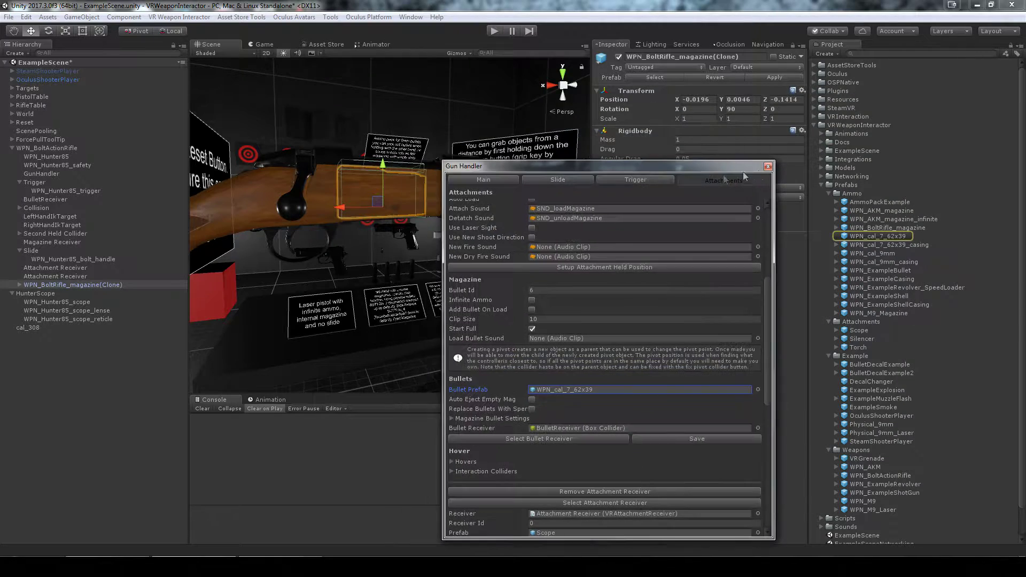
pyautogui.click(766, 167)
pyautogui.click(864, 239)
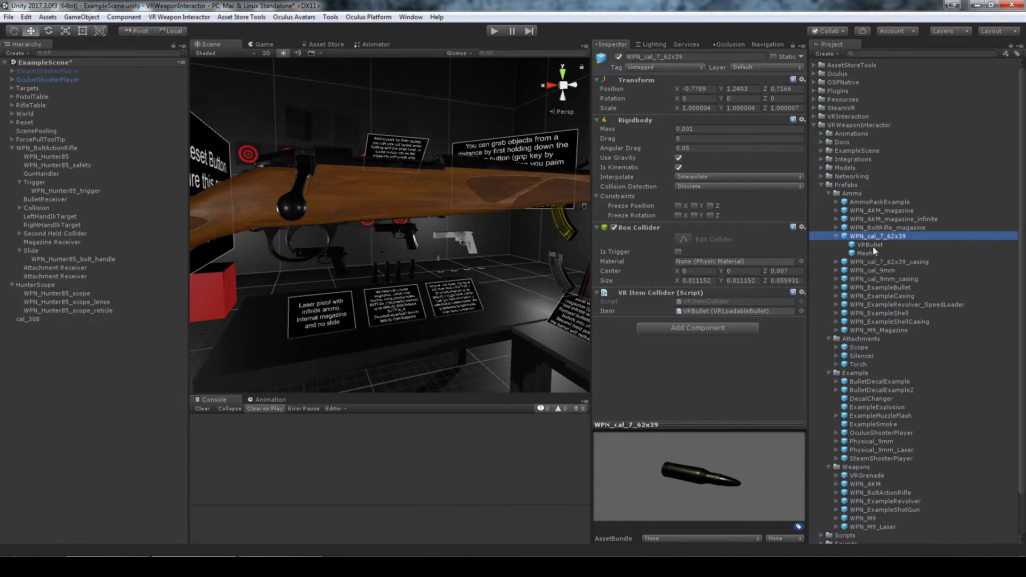
pyautogui.click(869, 245)
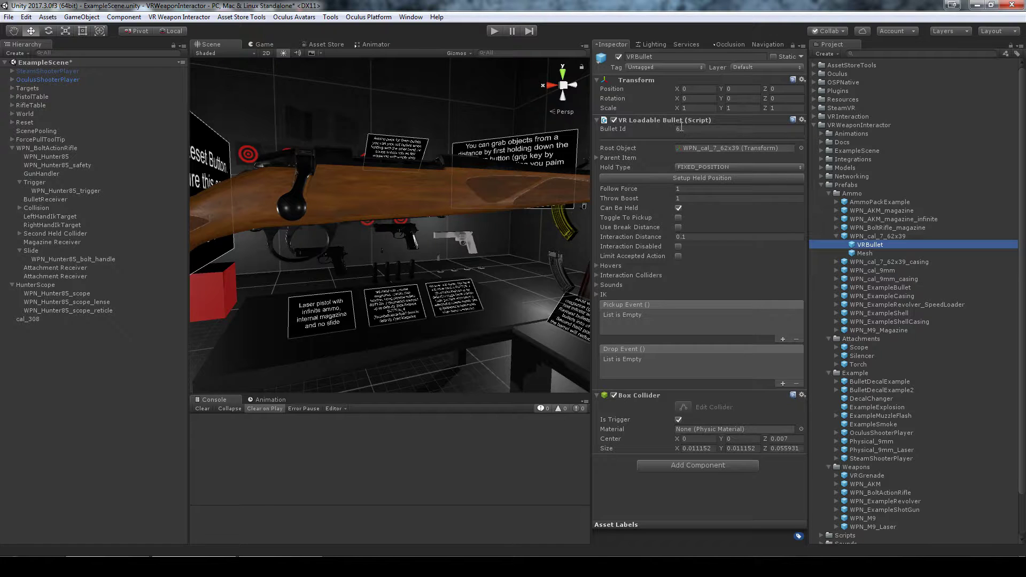
# Raise the cal_308 bullet above the rifle to about Y 1.5.
pyautogui.click(25, 319)
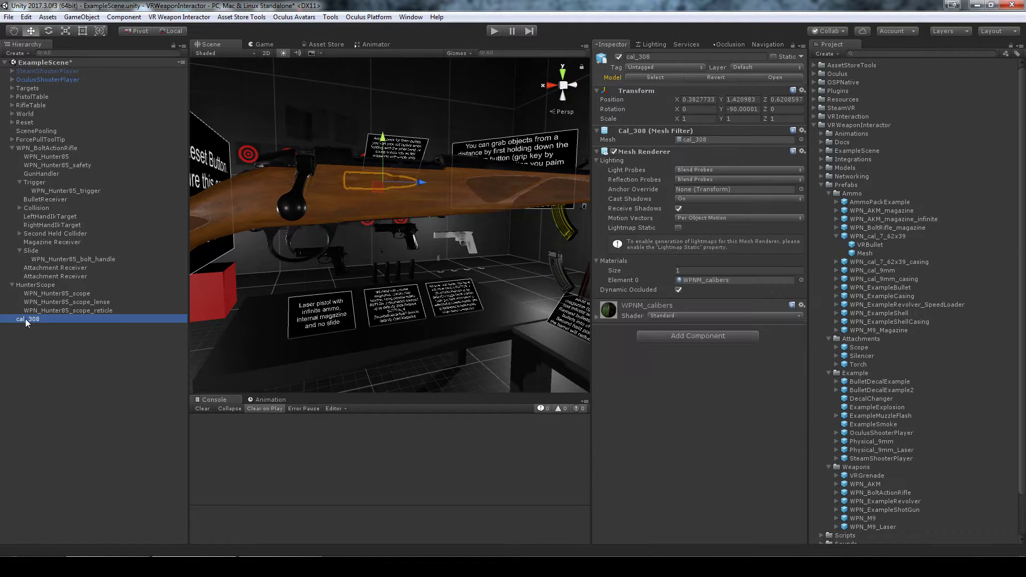
pyautogui.moveTo(384, 148); pyautogui.dragTo(387, 70)
pyautogui.press('f')
pyautogui.keyDown('alt'); pyautogui.moveTo(521, 275); pyautogui.dragTo(436, 186); pyautogui.keyUp('alt')
# Place a WPN_cal_7_62x39 instance in the scene near cal_308 and set its Y rotation to -90.
pyautogui.press('e')
pyautogui.click(427, 267)
pyautogui.keyDown('alt'); pyautogui.moveTo(427, 267); pyautogui.dragTo(393, 232); pyautogui.keyUp('alt')
pyautogui.click(393, 232)
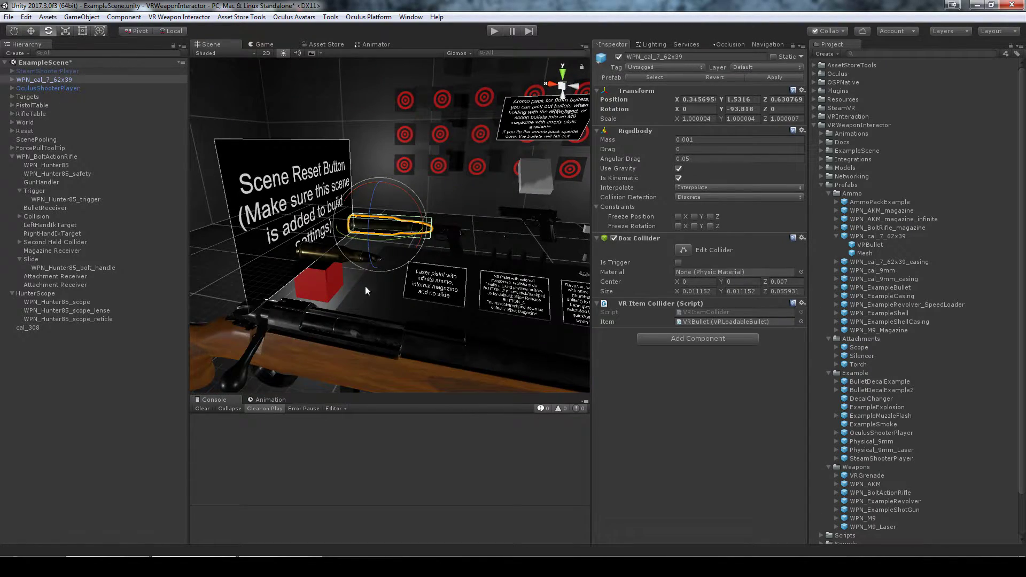
pyautogui.keyDown('alt'); pyautogui.moveTo(367, 295); pyautogui.dragTo(396, 234); pyautogui.keyUp('alt')
pyautogui.press('w')
pyautogui.click(741, 108)
pyautogui.write('-90')
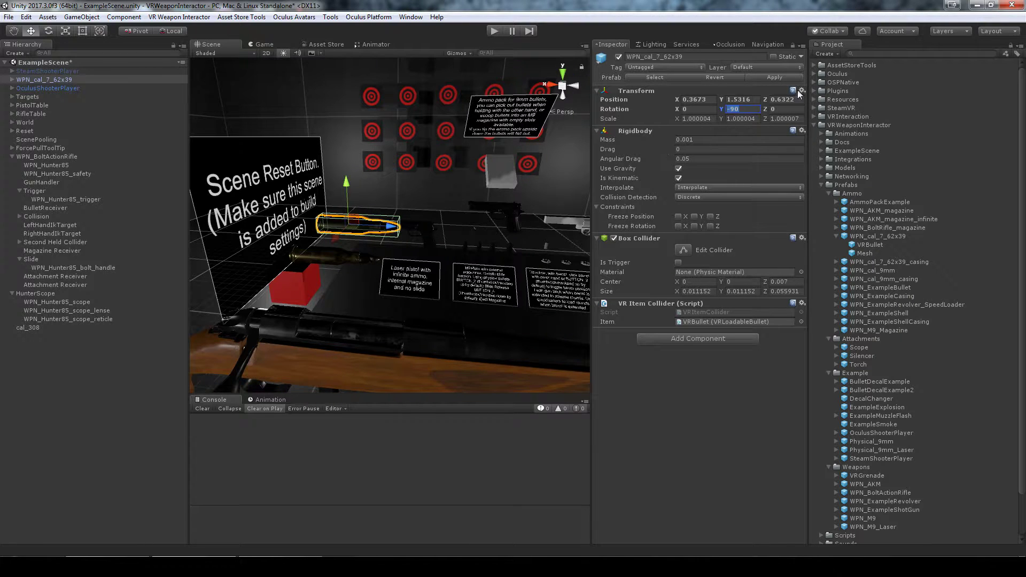
# Copy the WPN_cal_7_62x39 instance's Transform values onto cal_308 and move that instance to the end of the hierarchy.
pyautogui.click(804, 93)
pyautogui.click(818, 158)
pyautogui.moveTo(51, 82); pyautogui.dragTo(32, 376)
pyautogui.click(33, 319)
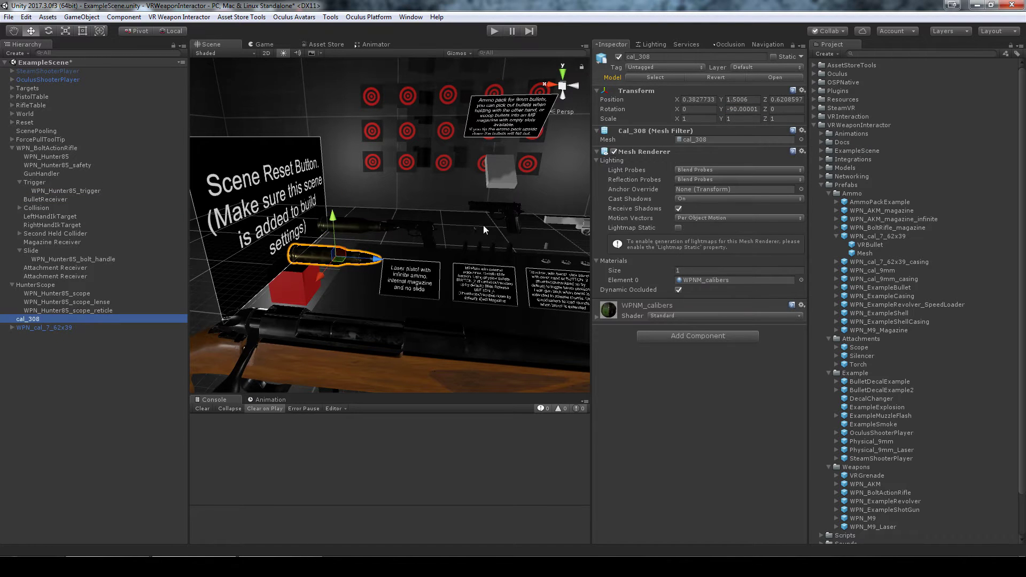
pyautogui.click(801, 91)
pyautogui.click(828, 171)
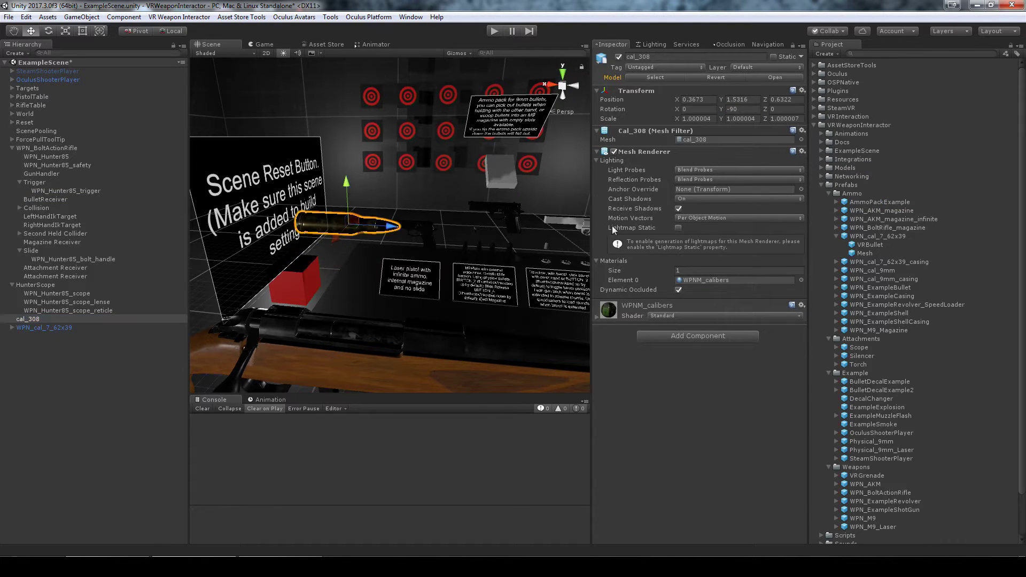
pyautogui.scroll(1, 360, 309)
pyautogui.scroll(5, 360, 304)
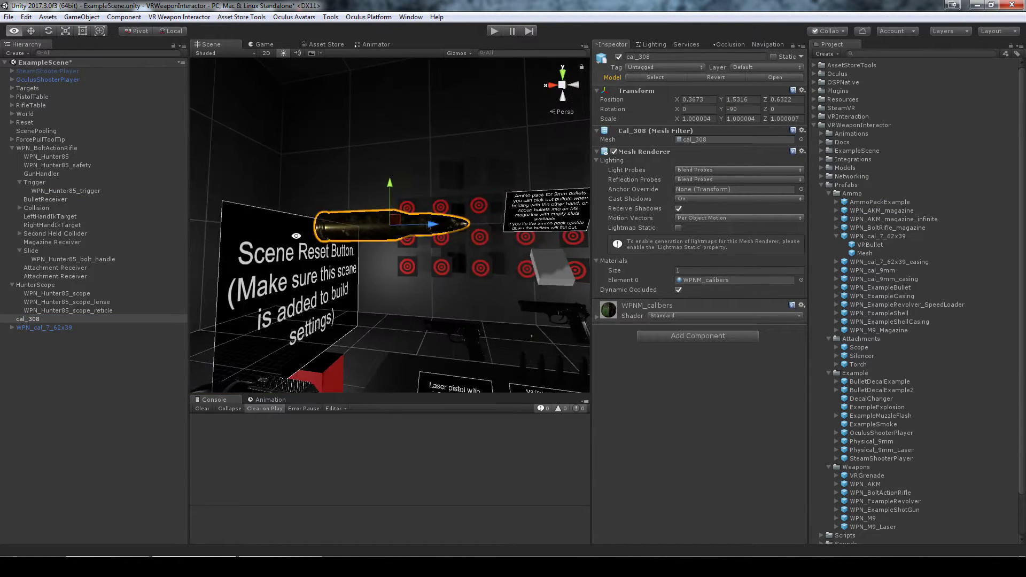
# Make cal_308 a child of the WPN_cal_7_62x39 instance and delete its original Mesh child, breaking the prefab instance.
pyautogui.click(36, 327)
pyautogui.keyDown('alt'); pyautogui.moveTo(374, 299); pyautogui.dragTo(332, 267); pyautogui.keyUp('alt')
pyautogui.click(11, 327)
pyautogui.moveTo(30, 319); pyautogui.dragTo(60, 337)
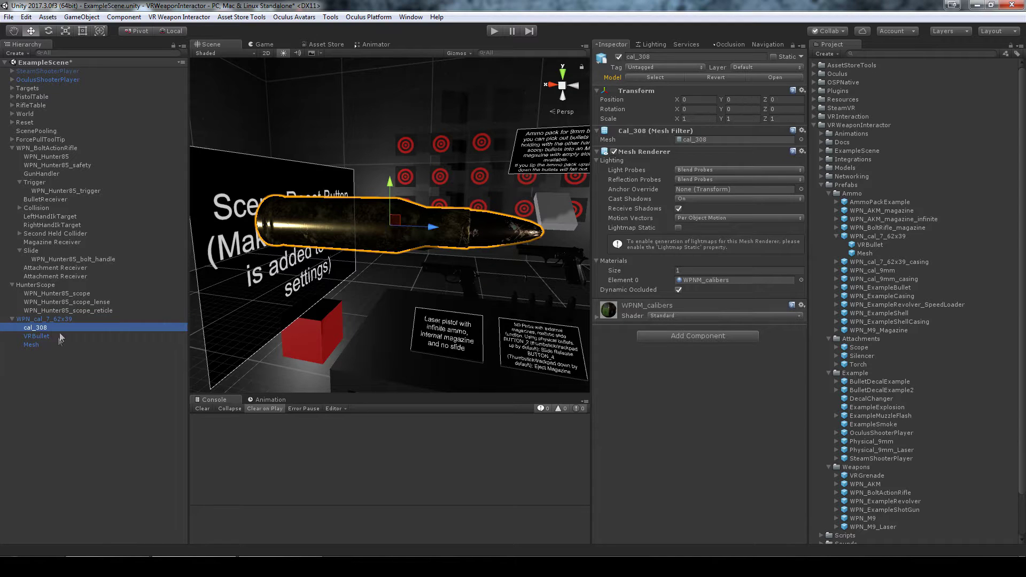
pyautogui.click(36, 346)
pyautogui.press('Delete')
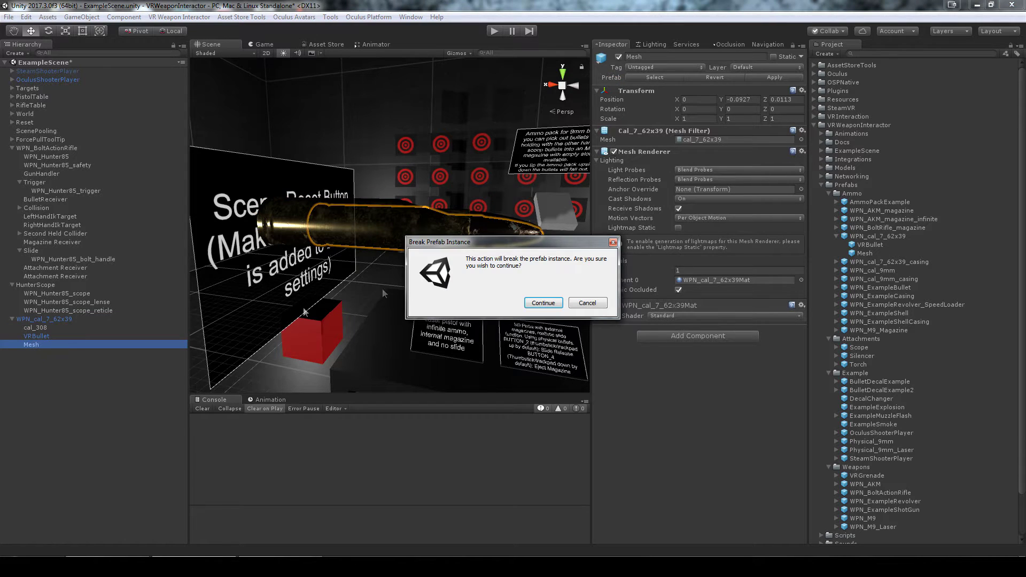
pyautogui.click(543, 301)
# Add a Box Collider component to cal_308.
pyautogui.click(46, 330)
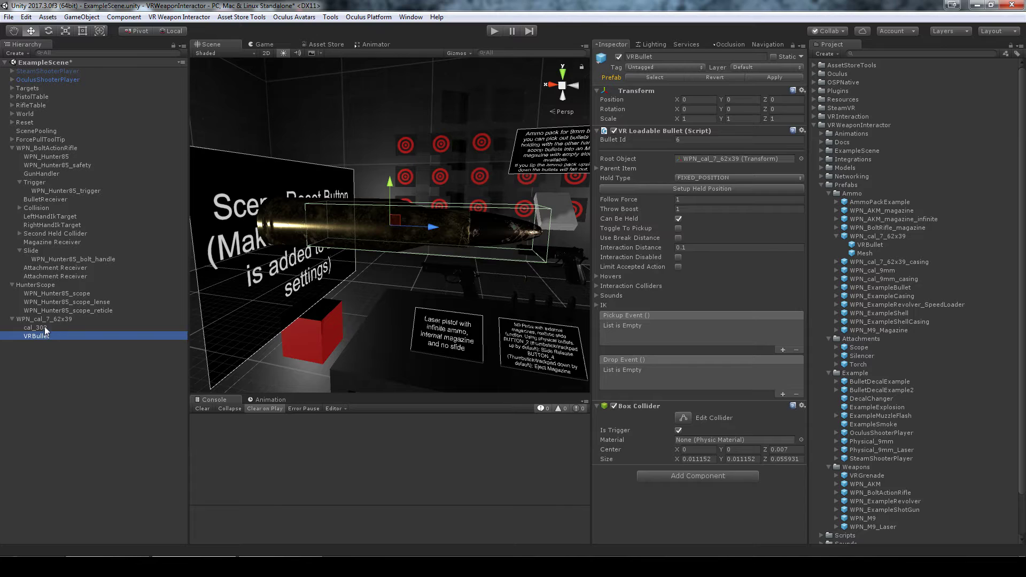
pyautogui.click(52, 336)
pyautogui.click(48, 328)
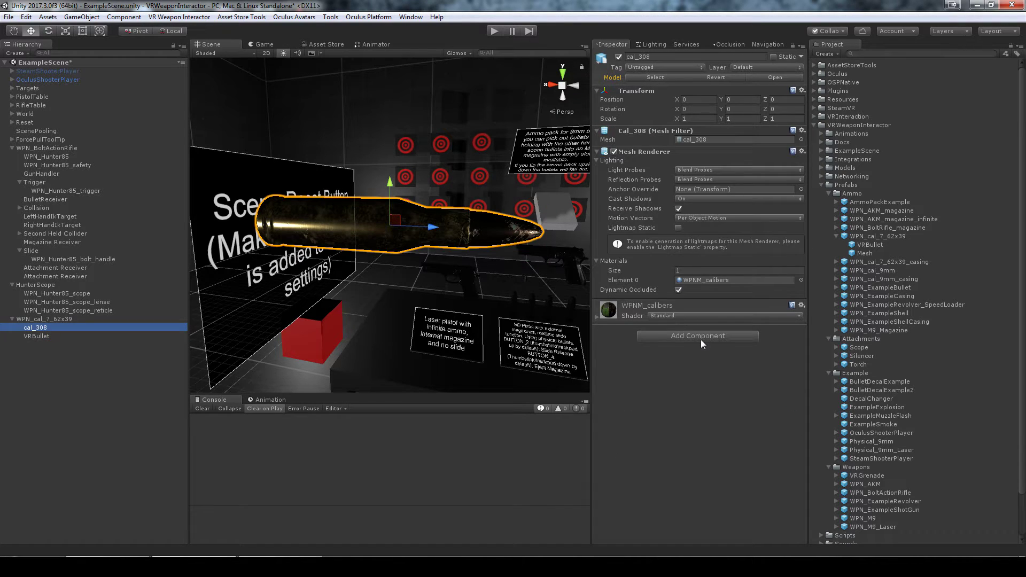
pyautogui.click(702, 340)
pyautogui.write('box')
pyautogui.press('Return')
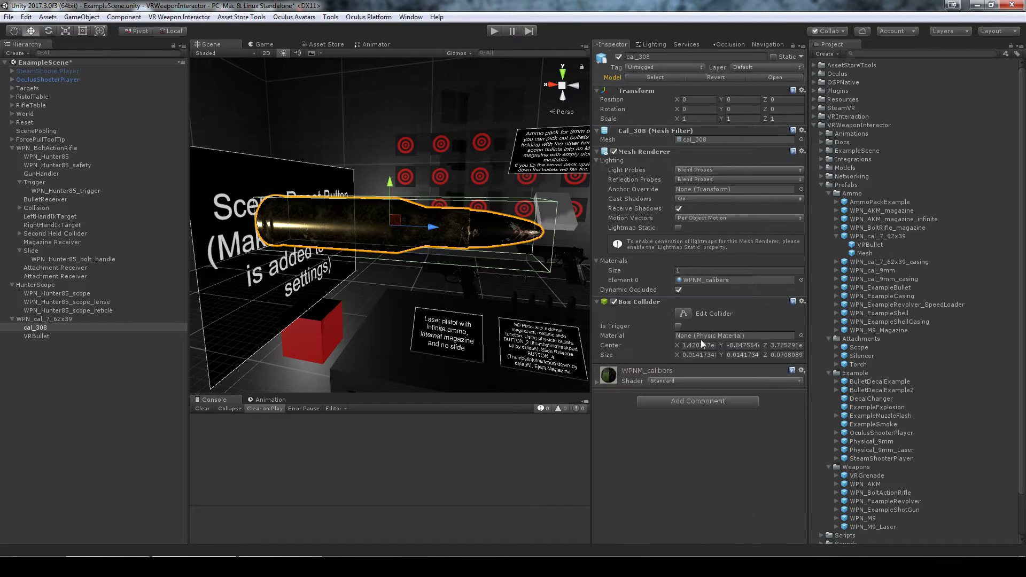
# Add a VR Item Collider component to cal_308 and assign VRBullet as its item.
pyautogui.click(672, 401)
pyautogui.write('vrit')
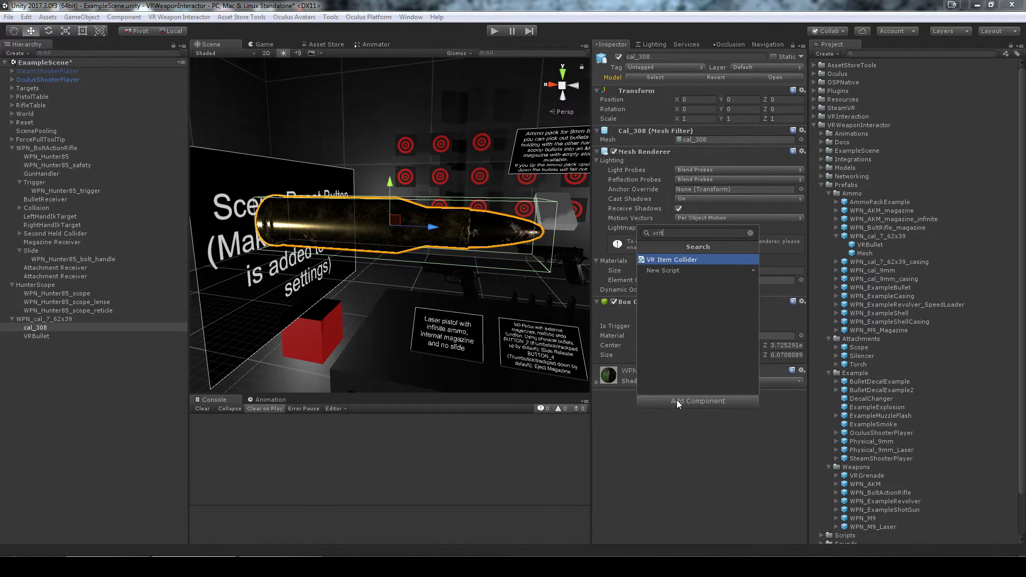
pyautogui.press('Return')
pyautogui.moveTo(37, 339); pyautogui.dragTo(700, 385)
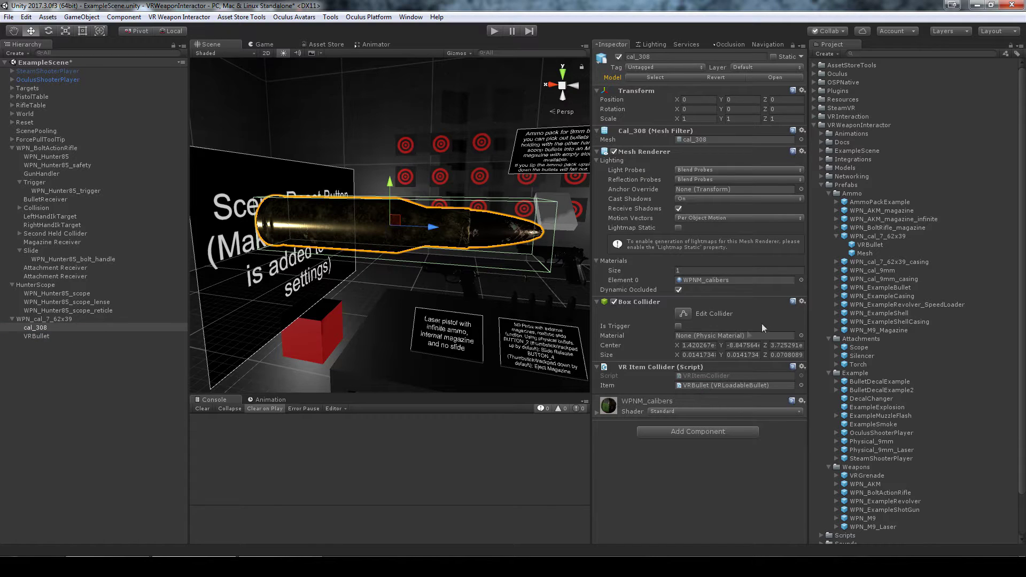
# Copy cal_308's Box Collider values onto VRBullet's Box Collider and enable Is Trigger on VRBullet's collider.
pyautogui.click(802, 302)
pyautogui.click(826, 388)
pyautogui.click(45, 336)
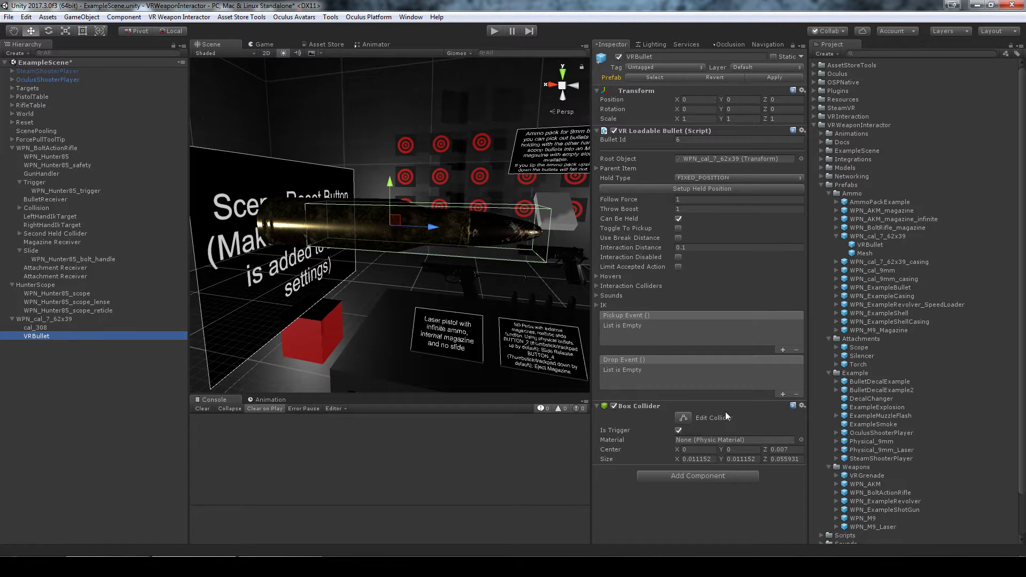
pyautogui.click(801, 406)
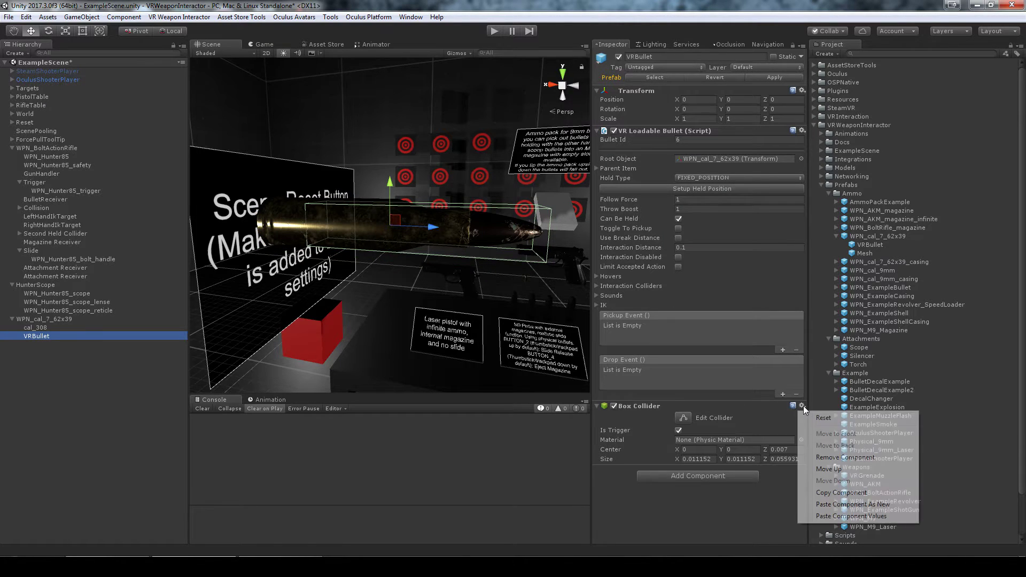
pyautogui.click(837, 516)
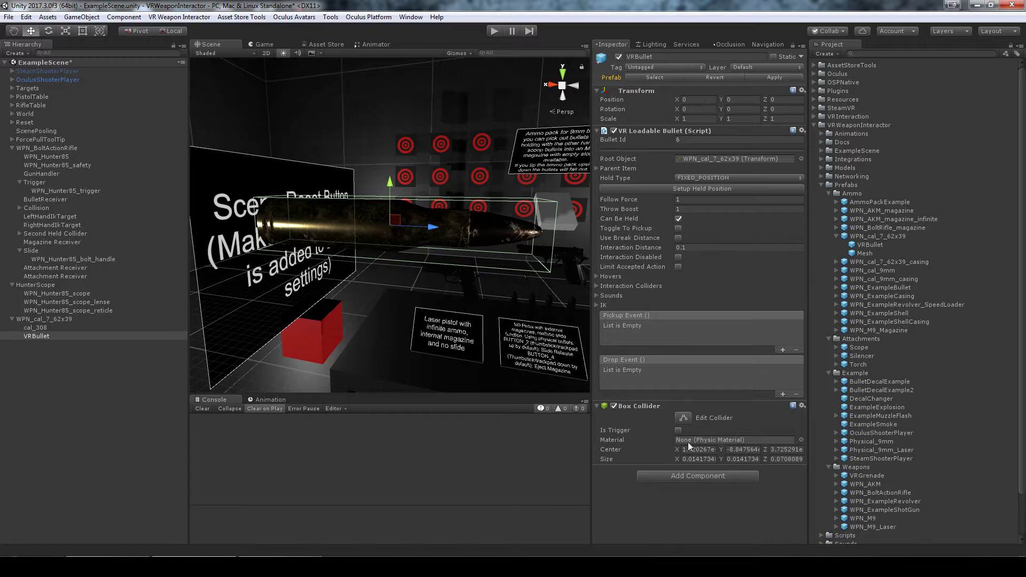
pyautogui.click(42, 328)
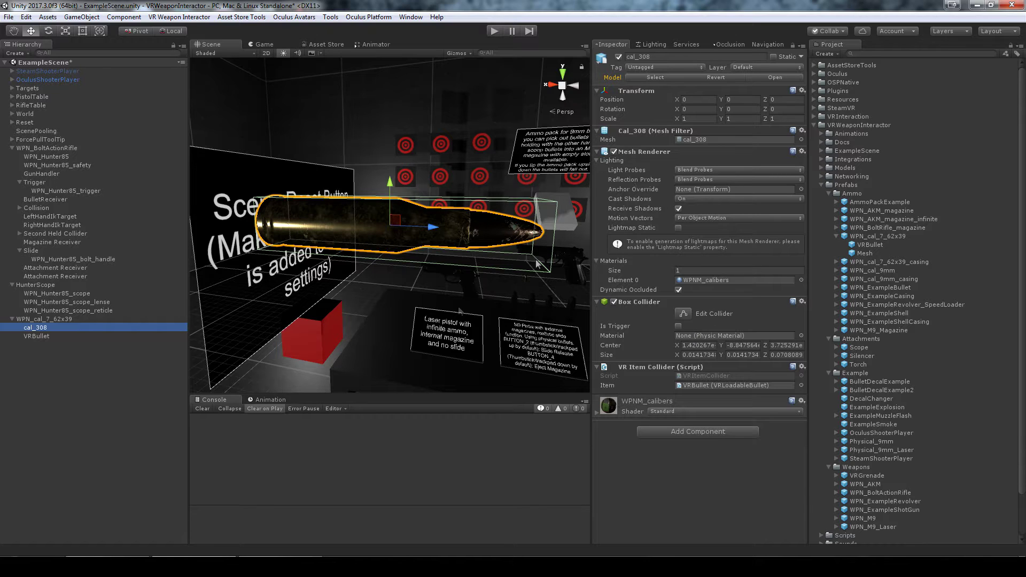
pyautogui.click(43, 336)
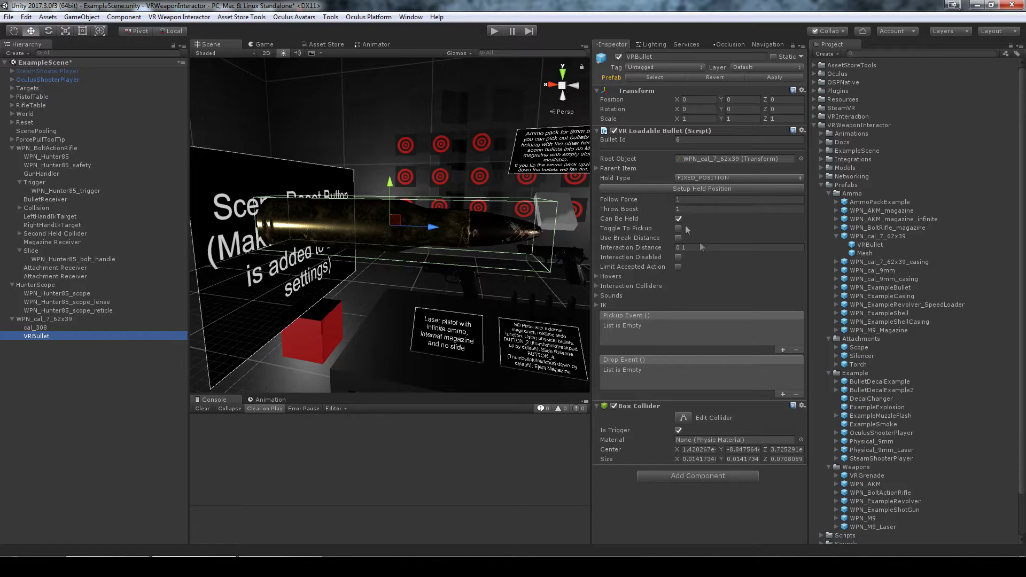
# Rename the WPN_cal_7_62x39 scene object as WPN_cal_308.
pyautogui.click(42, 320)
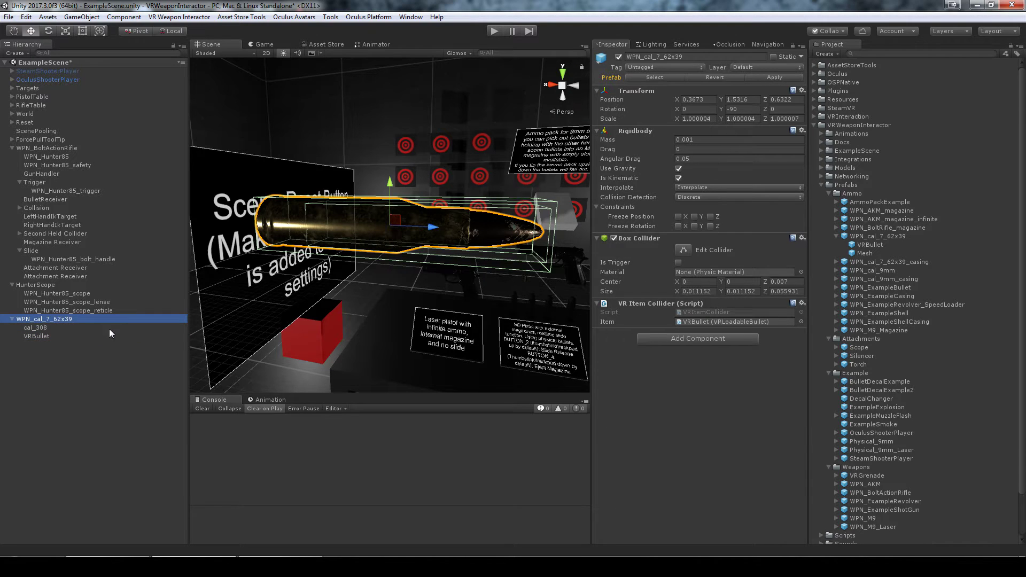
pyautogui.press('F2')
pyautogui.press('Right')
pyautogui.hotkey('shift', 'Left')
pyautogui.hotkey('shift', 'Left')
pyautogui.hotkey('shift', 'Left')
pyautogui.hotkey('shift', 'Left')
pyautogui.hotkey('shift', 'Left')
pyautogui.hotkey('shift', 'Left')
pyautogui.hotkey('shift', 'Left')
pyautogui.hotkey('shift', 'Left')
pyautogui.hotkey('shift', 'Left')
pyautogui.hotkey('shift', 'Left')
pyautogui.hotkey('shift', 'Right')
pyautogui.hotkey('shift', 'Right')
pyautogui.hotkey('shift', 'Right')
pyautogui.write('308')
pyautogui.press('Return')
# Save WPN_cal_308 from the scene as a new prefab at the root level of the project's assets.
pyautogui.click(822, 185)
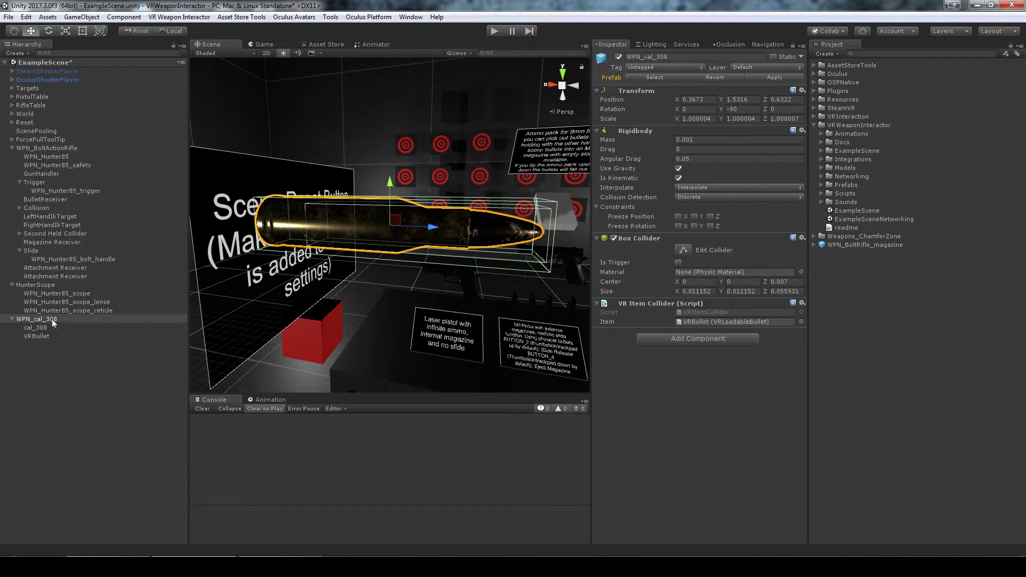
pyautogui.moveTo(893, 323); pyautogui.dragTo(891, 325)
pyautogui.click(72, 319)
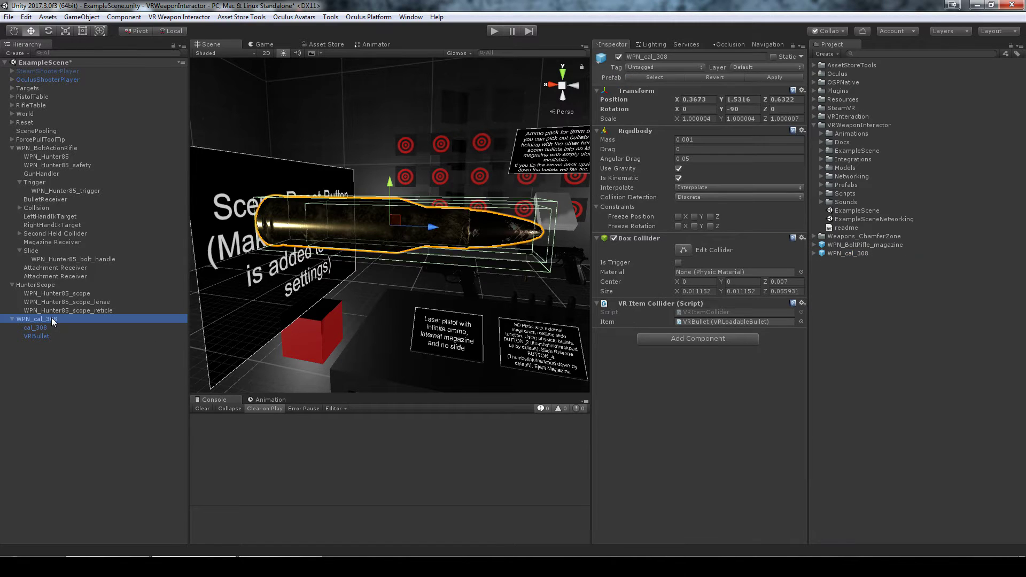
# Delete the WPN_cal_308 instance from the scene and select the rifle's WPN_Hunter85 body.
pyautogui.press('Delete')
pyautogui.scroll(-5, 375, 310)
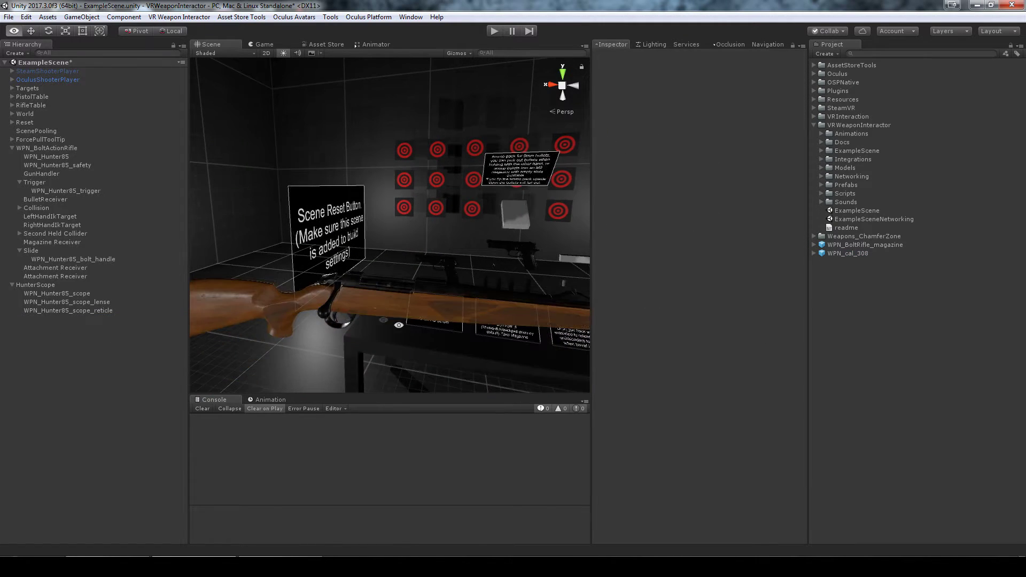
pyautogui.moveTo(412, 287); pyautogui.dragTo(435, 234, button='middle')
pyautogui.click(428, 234)
pyautogui.keyDown('alt'); pyautogui.moveTo(316, 286); pyautogui.dragTo(405, 286); pyautogui.keyUp('alt')
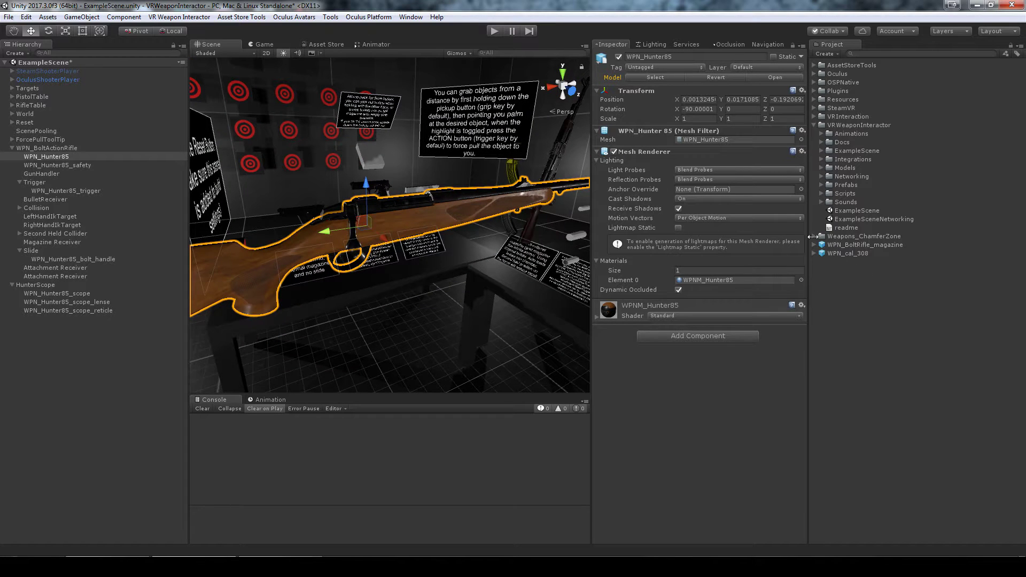
# Assign the WPN_cal_308 prefab as the GunHandler's loadable bullet prefab.
pyautogui.click(41, 173)
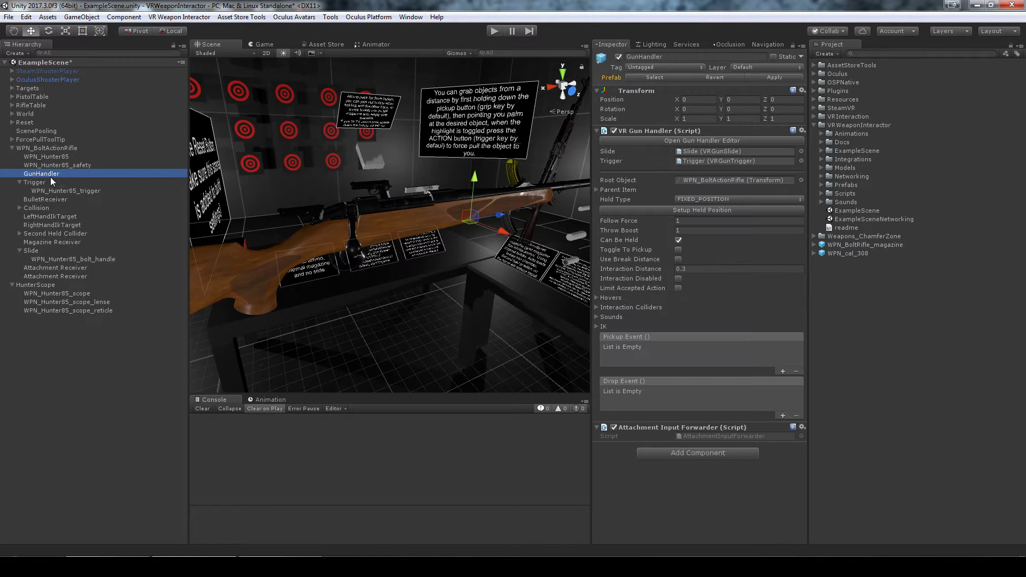
pyautogui.click(701, 141)
pyautogui.moveTo(615, 161); pyautogui.dragTo(552, 69)
pyautogui.scroll(-3, 546, 271)
pyautogui.scroll(-4, 484, 234)
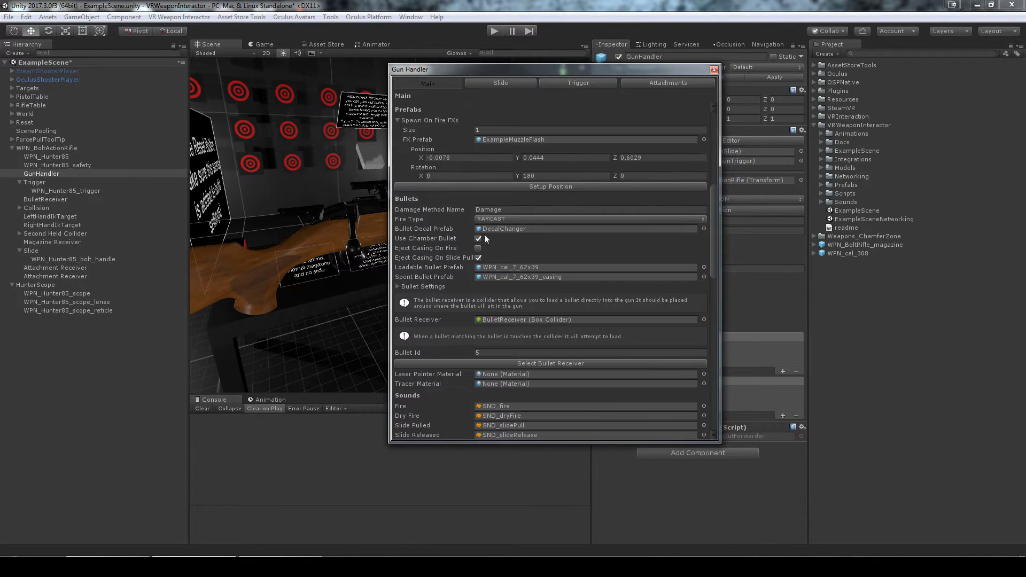
pyautogui.click(515, 267)
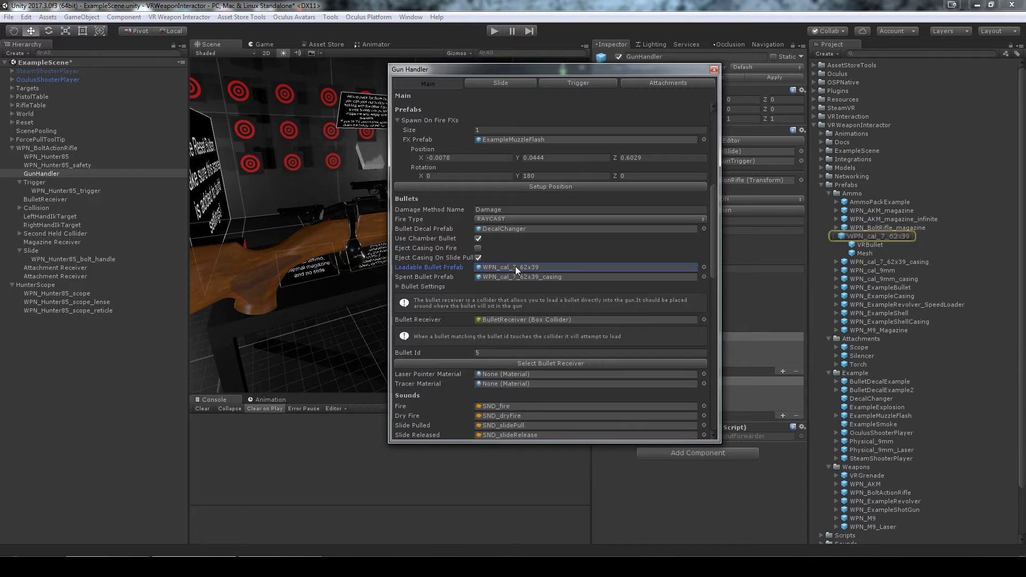
pyautogui.click(821, 184)
pyautogui.moveTo(853, 254); pyautogui.dragTo(562, 268)
# Edit the rifle's magazine attachment and spawn a position reference for Bullet 1 in its magazine bullet settings.
pyautogui.click(657, 84)
pyautogui.moveTo(531, 69); pyautogui.dragTo(781, 77)
pyautogui.click(789, 200)
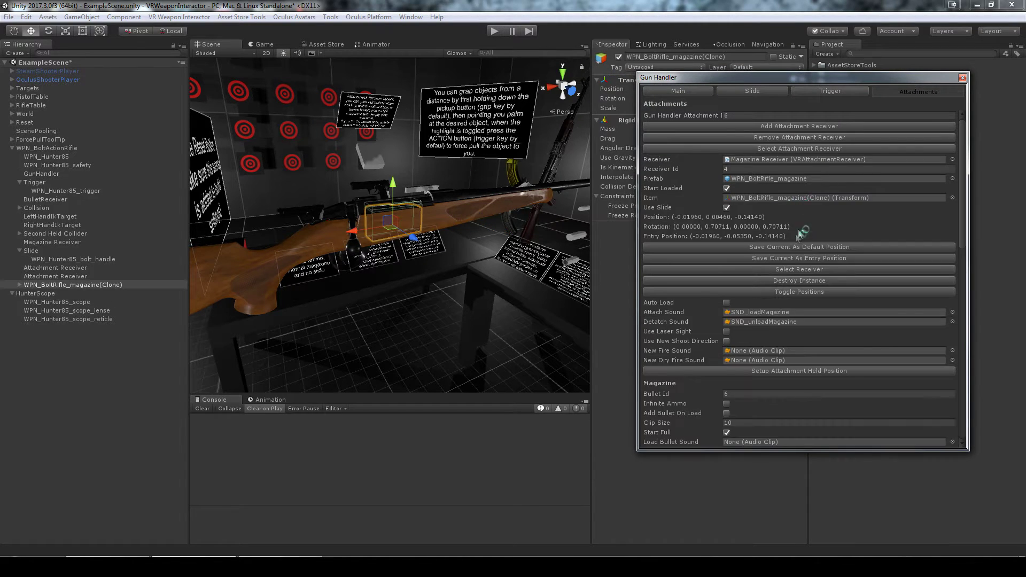
pyautogui.scroll(-5, 778, 255)
pyautogui.scroll(-2, 778, 255)
pyautogui.click(749, 303)
pyautogui.scroll(-4, 746, 296)
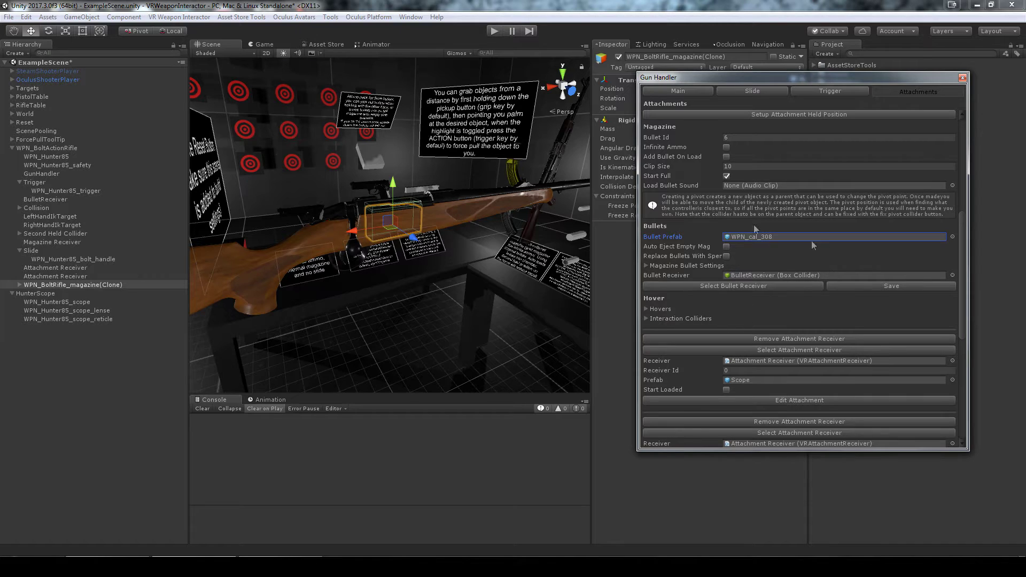
pyautogui.click(646, 265)
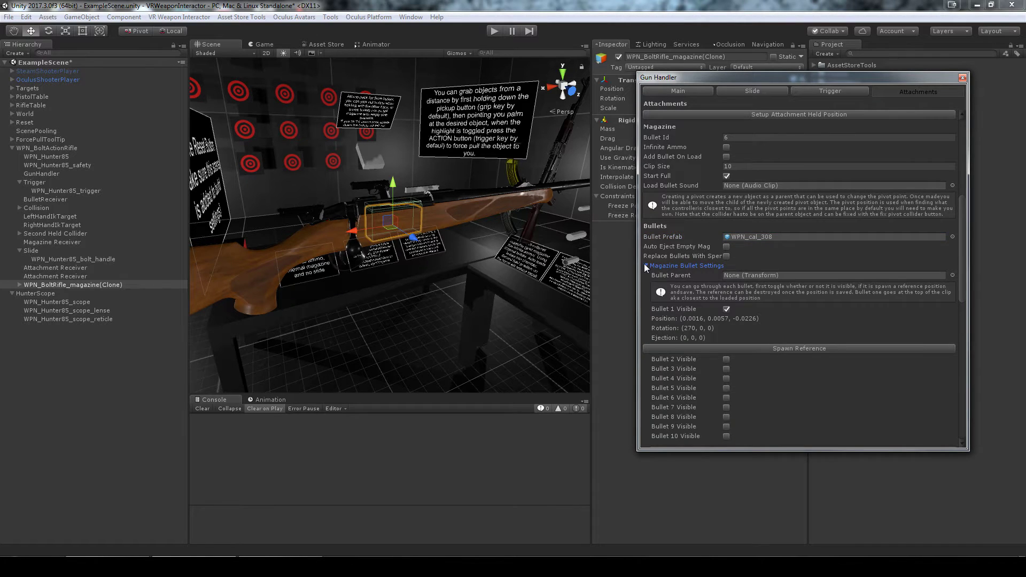
pyautogui.scroll(-2, 672, 270)
pyautogui.scroll(-2, 748, 272)
pyautogui.click(806, 284)
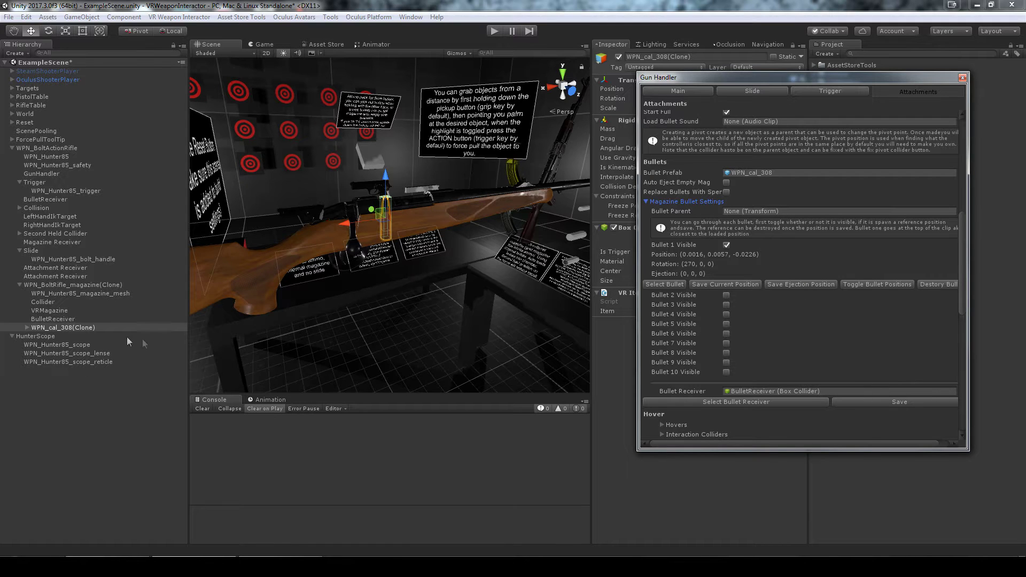
# Move WPN_BoltRifle_magazine(Clone) straight up so it sits clear above the rifle.
pyautogui.click(63, 285)
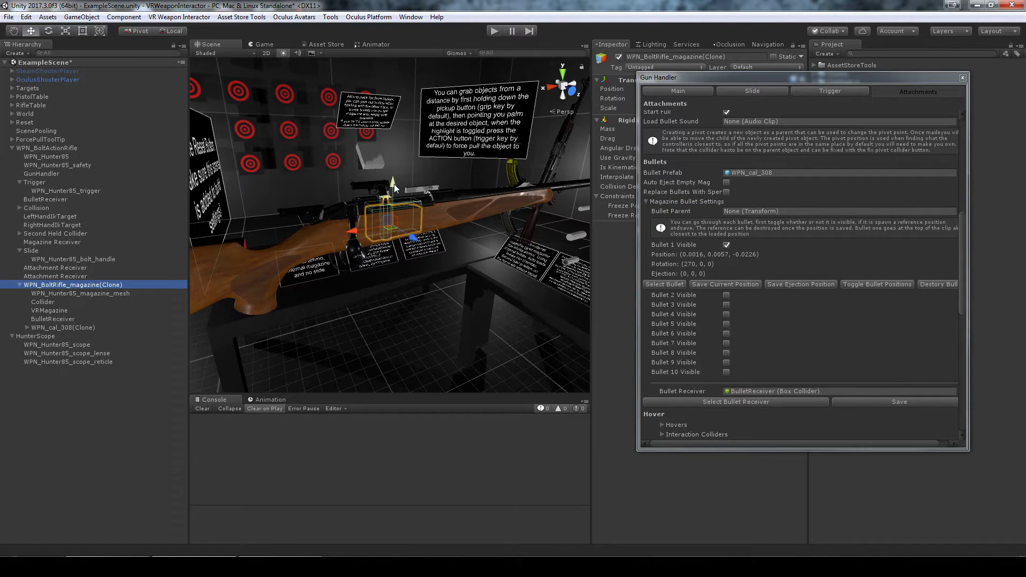
pyautogui.moveTo(395, 188); pyautogui.dragTo(397, 85)
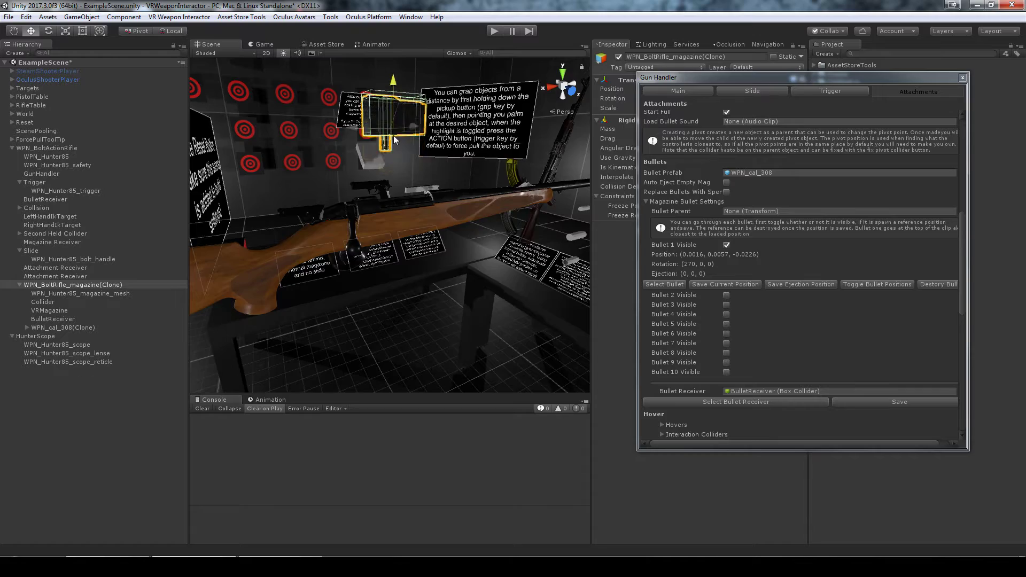
pyautogui.press('f')
pyautogui.keyDown('alt'); pyautogui.moveTo(413, 227); pyautogui.dragTo(188, 215); pyautogui.keyUp('alt')
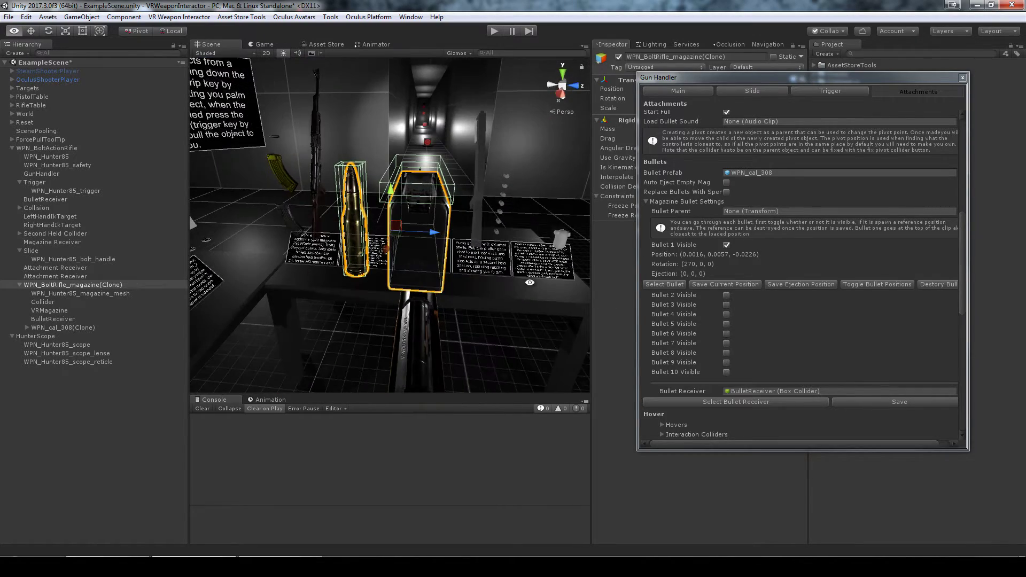
# Rotate the WPN_cal_308(Clone) reference so it lies horizontally along the magazine, with Y -90 and Z 90.
pyautogui.click(53, 327)
pyautogui.press('e')
pyautogui.keyDown('ctrl'); pyautogui.moveTo(353, 185); pyautogui.dragTo(370, 120); pyautogui.keyUp('ctrl')
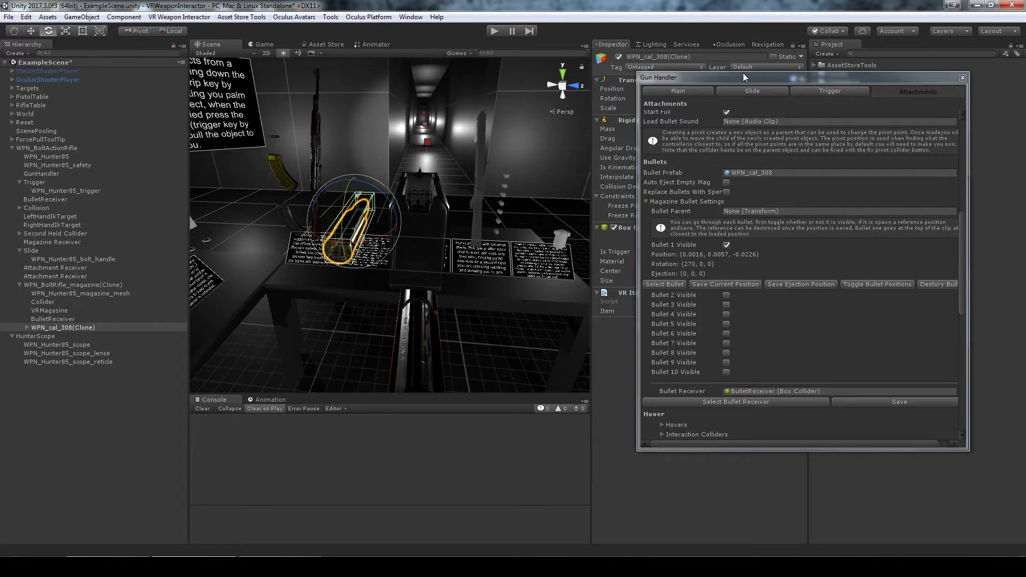
pyautogui.moveTo(745, 78); pyautogui.dragTo(751, 143)
pyautogui.click(707, 100)
pyautogui.scroll(5, 374, 225)
# Move the WPN_cal_308(Clone) reference into the top of the magazine, at about X 0.0064, Y 0.03, Z 0.0171.
pyautogui.press('w')
pyautogui.moveTo(332, 225); pyautogui.dragTo(396, 184)
pyautogui.keyDown('alt'); pyautogui.moveTo(502, 213); pyautogui.dragTo(256, 283); pyautogui.keyUp('alt')
pyautogui.moveTo(356, 200); pyautogui.dragTo(362, 233)
pyautogui.keyDown('alt'); pyautogui.moveTo(452, 289); pyautogui.dragTo(577, 230); pyautogui.keyUp('alt')
pyautogui.moveTo(387, 265); pyautogui.dragTo(393, 225)
pyautogui.keyDown('alt'); pyautogui.moveTo(470, 225); pyautogui.dragTo(347, 311); pyautogui.keyUp('alt')
# Save the WPN_cal_308(Clone) placement as Bullet 1's position, destroy the reference, and close the Gun Handler editor.
pyautogui.click(26, 328)
pyautogui.click(49, 336)
pyautogui.click(54, 345)
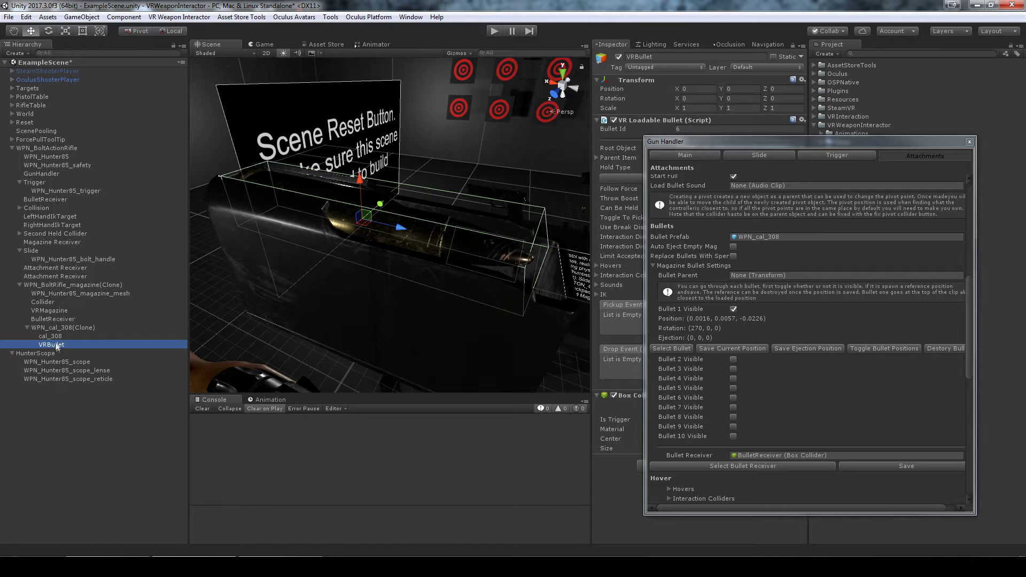
pyautogui.click(56, 337)
pyautogui.click(58, 328)
pyautogui.moveTo(679, 141); pyautogui.dragTo(648, 144)
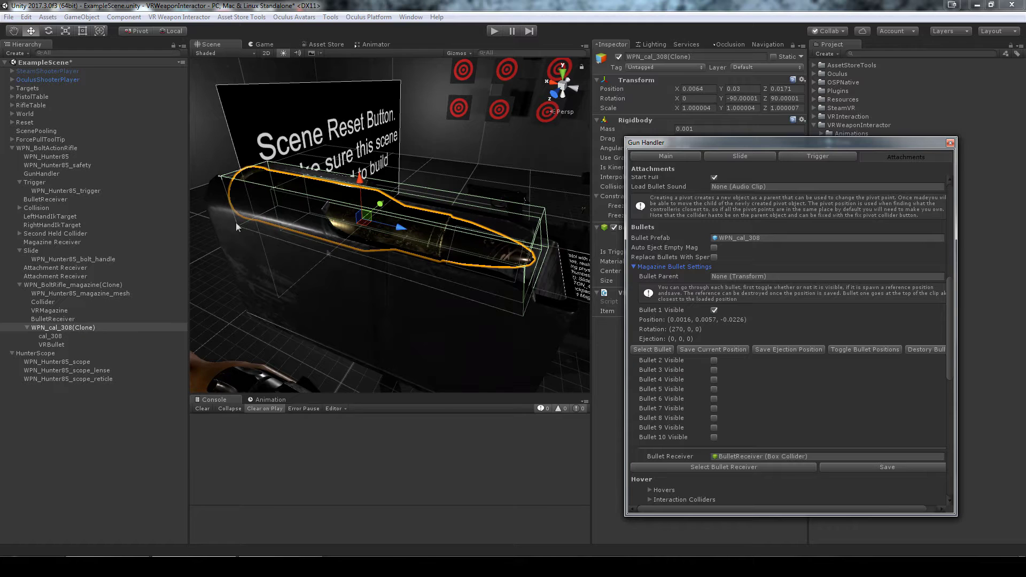
pyautogui.click(713, 350)
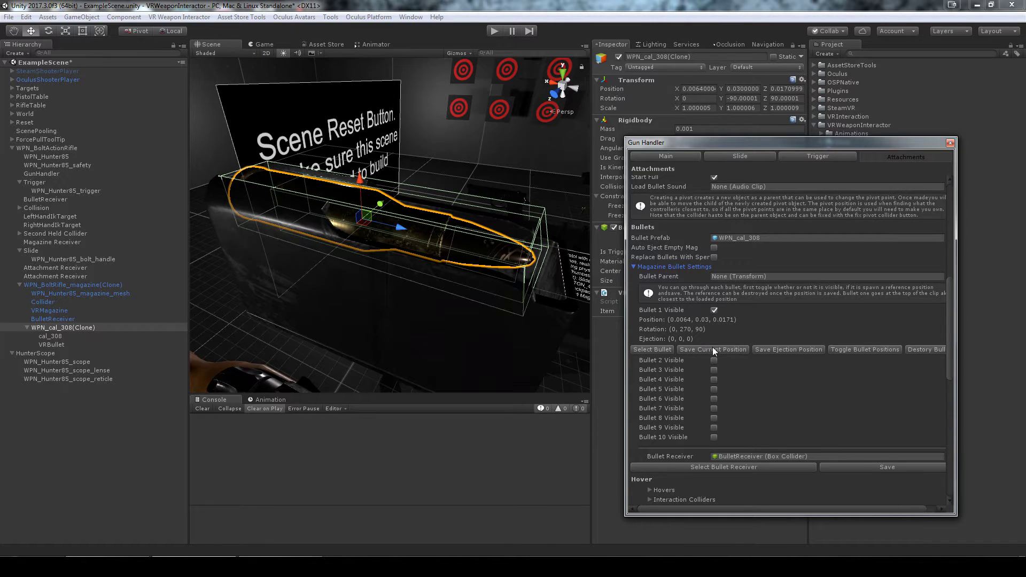
pyautogui.click(924, 350)
pyautogui.click(633, 268)
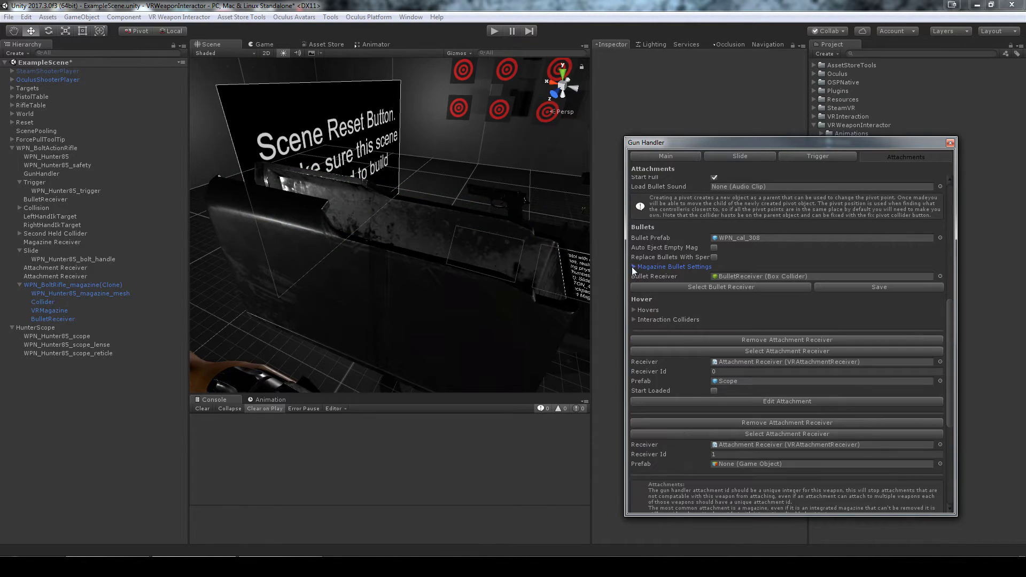
pyautogui.click(951, 143)
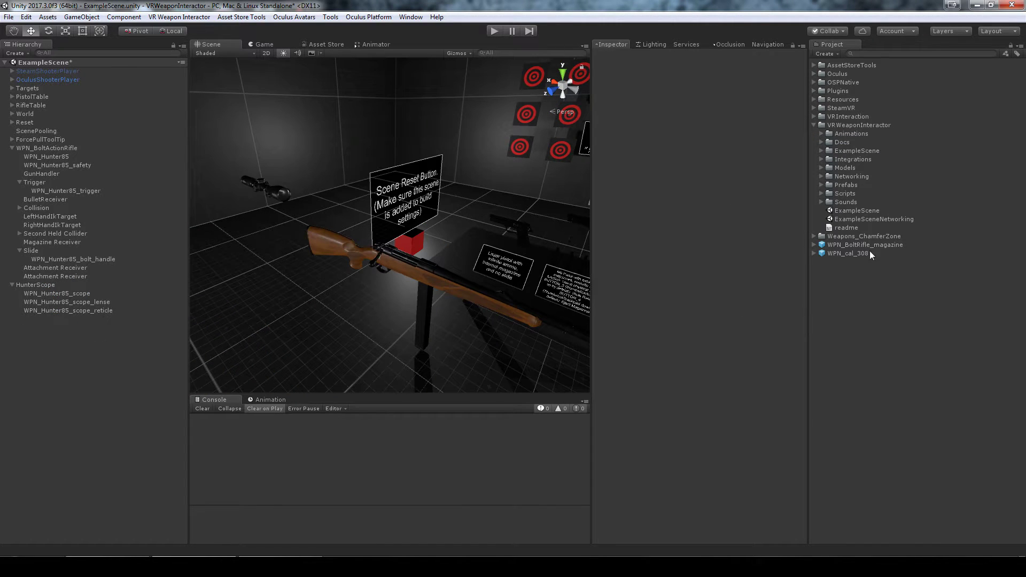
# Place the WPN_cal_308 prefab in the scene and remove the Box Collider and VR Item Collider from its cal_308 child.
pyautogui.moveTo(416, 272); pyautogui.dragTo(364, 266)
pyautogui.press('f')
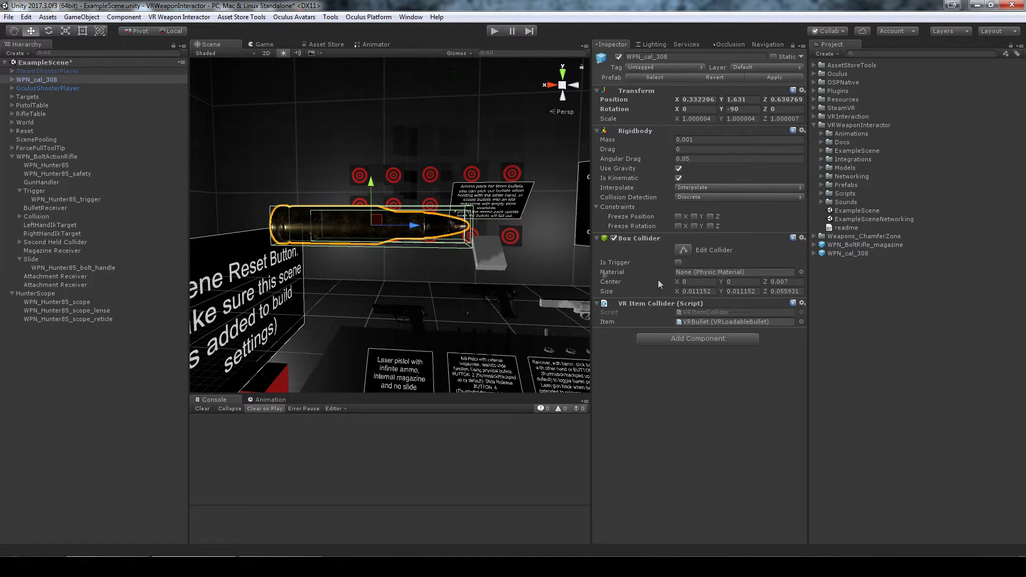
pyautogui.click(12, 80)
pyautogui.click(33, 89)
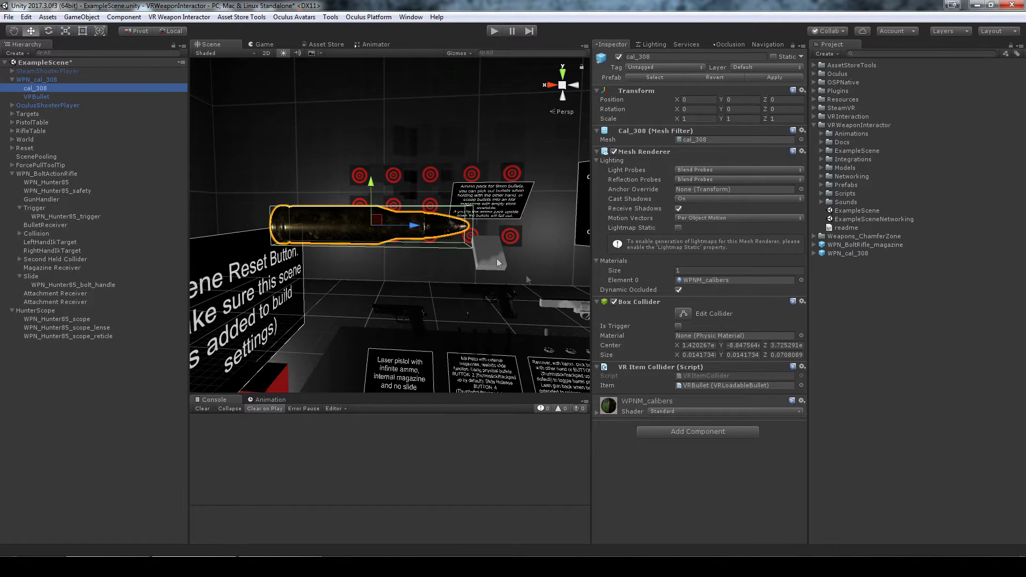
pyautogui.click(802, 302)
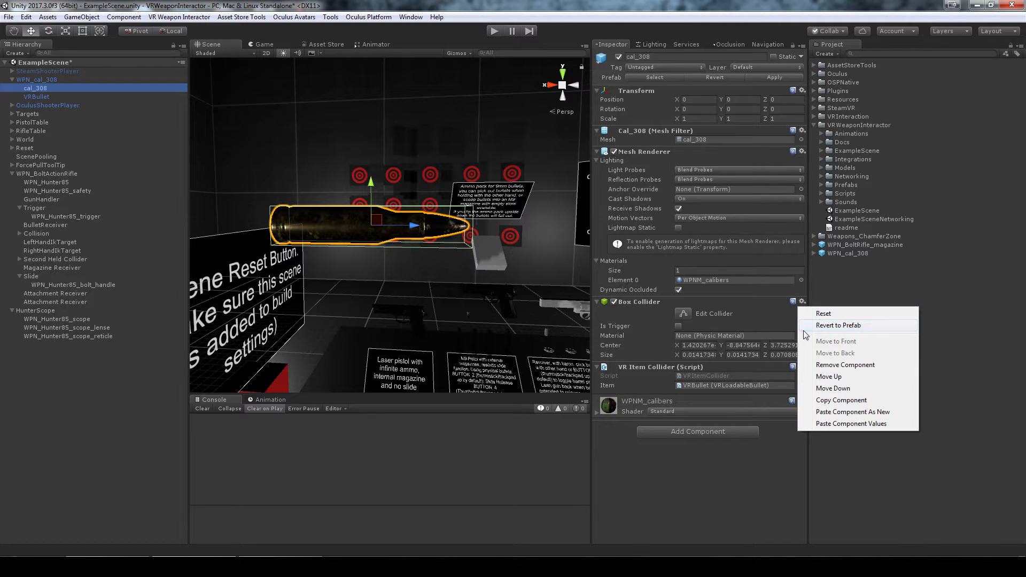
pyautogui.click(811, 365)
pyautogui.click(802, 302)
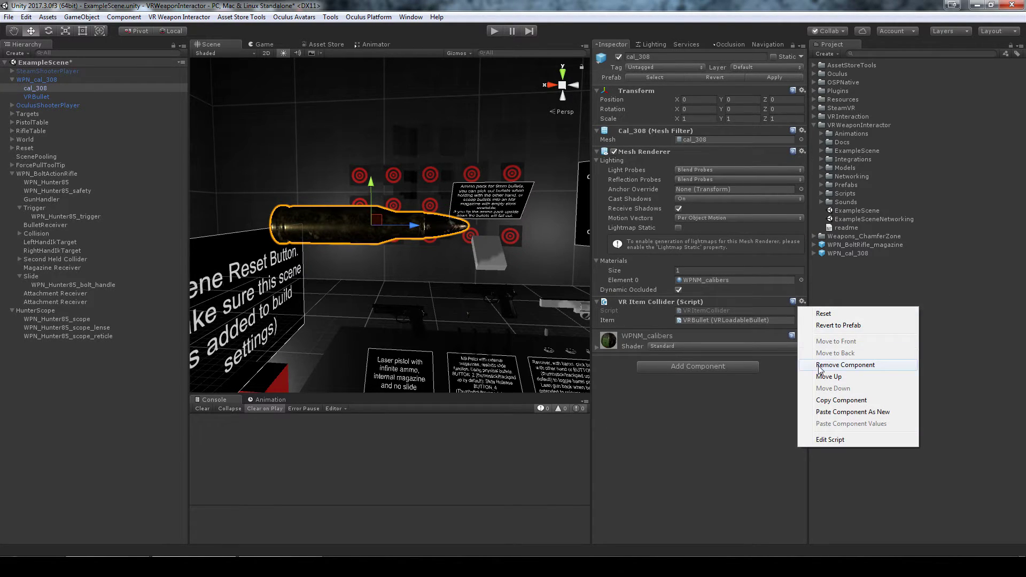
pyautogui.click(811, 365)
# Copy VRBullet's Box Collider values onto the Box Collider of the WPN_cal_308 root object.
pyautogui.click(42, 97)
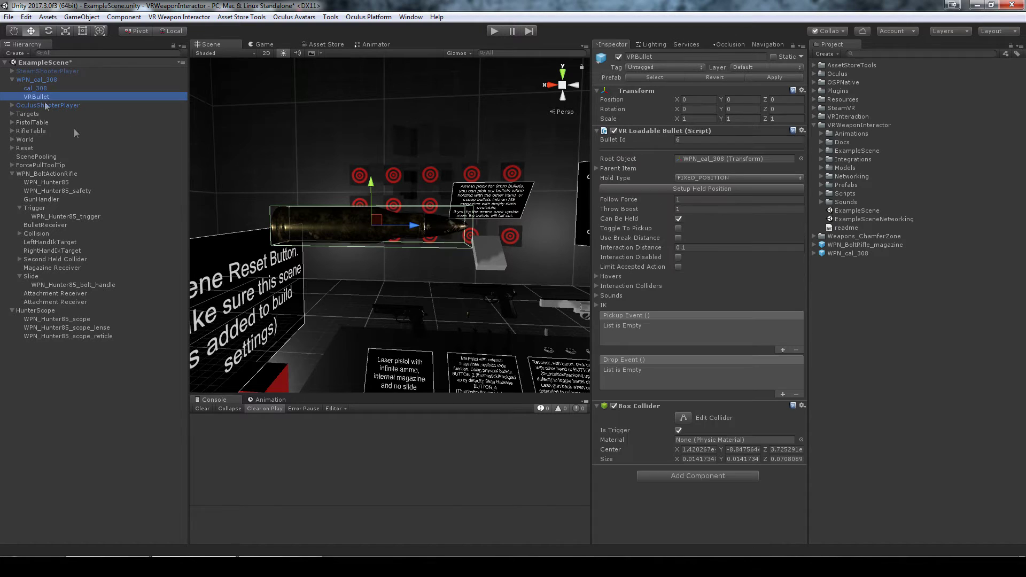
pyautogui.click(806, 408)
pyautogui.click(831, 502)
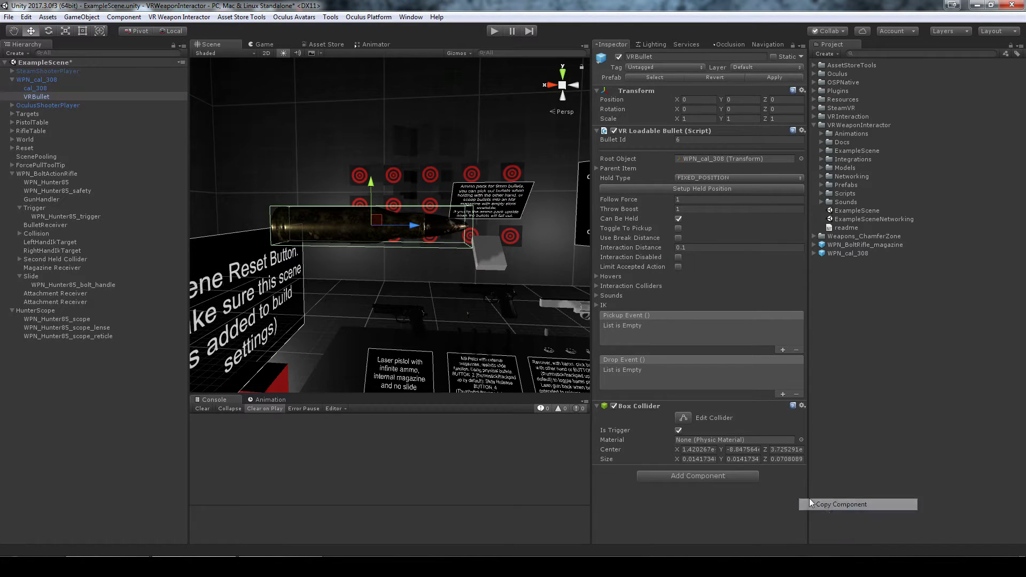
pyautogui.click(46, 80)
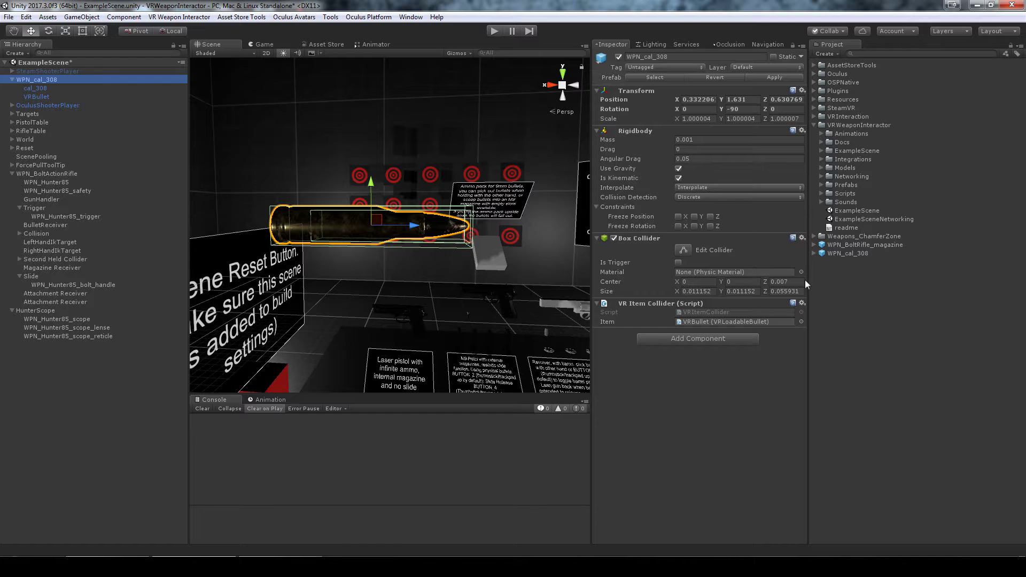
pyautogui.click(803, 239)
pyautogui.click(833, 360)
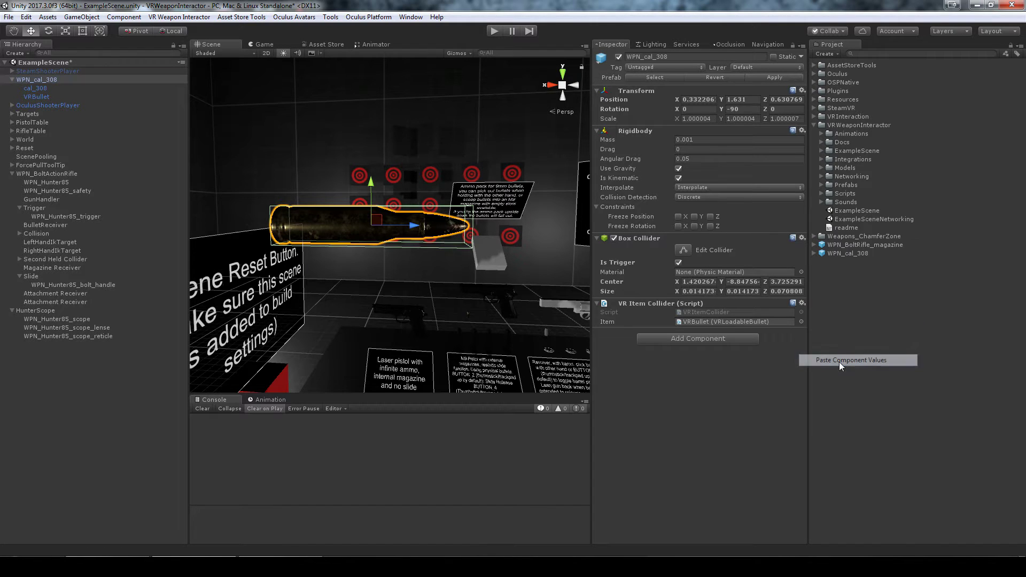
pyautogui.keyDown('alt'); pyautogui.moveTo(459, 271); pyautogui.dragTo(370, 316); pyautogui.keyUp('alt')
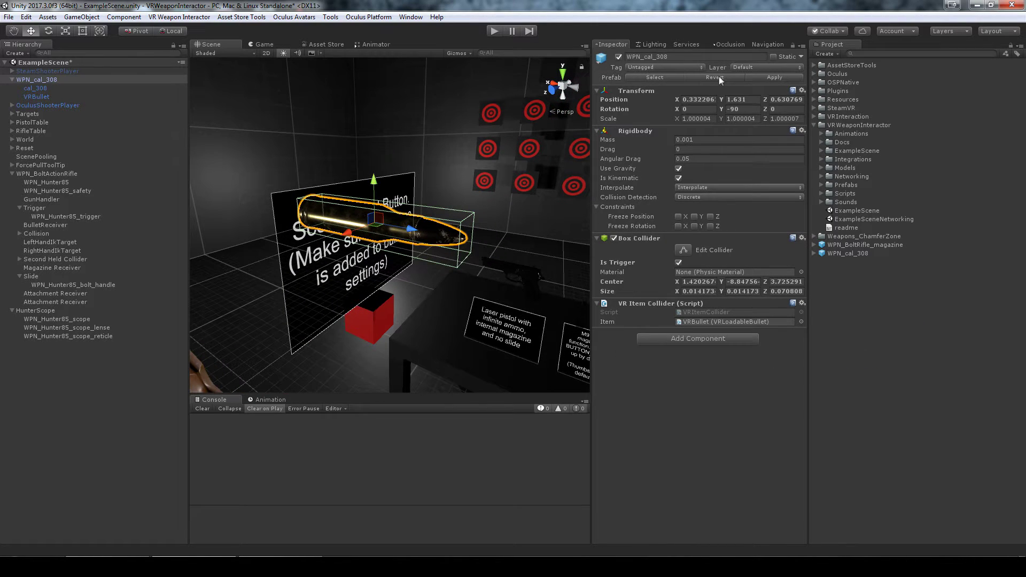
# Apply the collider changes to the WPN_cal_308 prefab and delete its instance from the scene.
pyautogui.click(768, 79)
pyautogui.click(58, 88)
pyautogui.click(52, 80)
pyautogui.press('Delete')
# Start the loaded bullet position setup from the bullet settings in the rifle's Gun Handler editor.
pyautogui.keyDown('alt'); pyautogui.moveTo(293, 296); pyautogui.dragTo(360, 315); pyautogui.keyUp('alt')
pyautogui.click(360, 315)
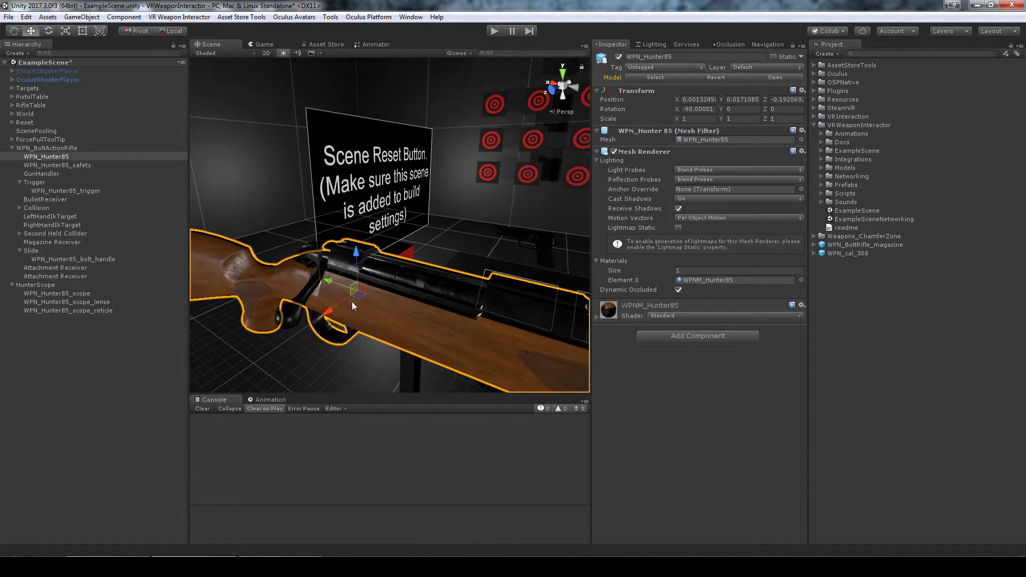
pyautogui.click(38, 173)
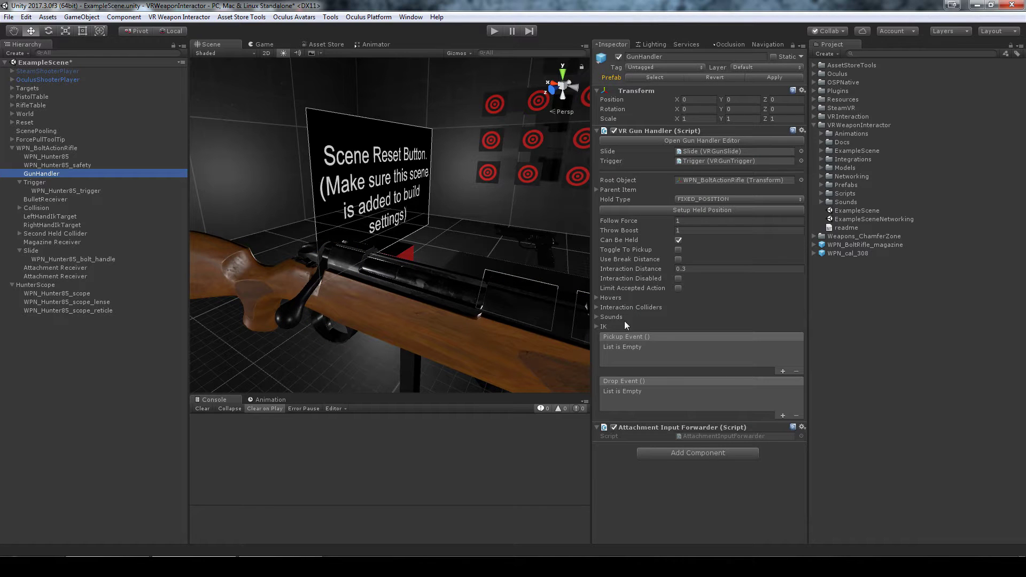
pyautogui.click(682, 141)
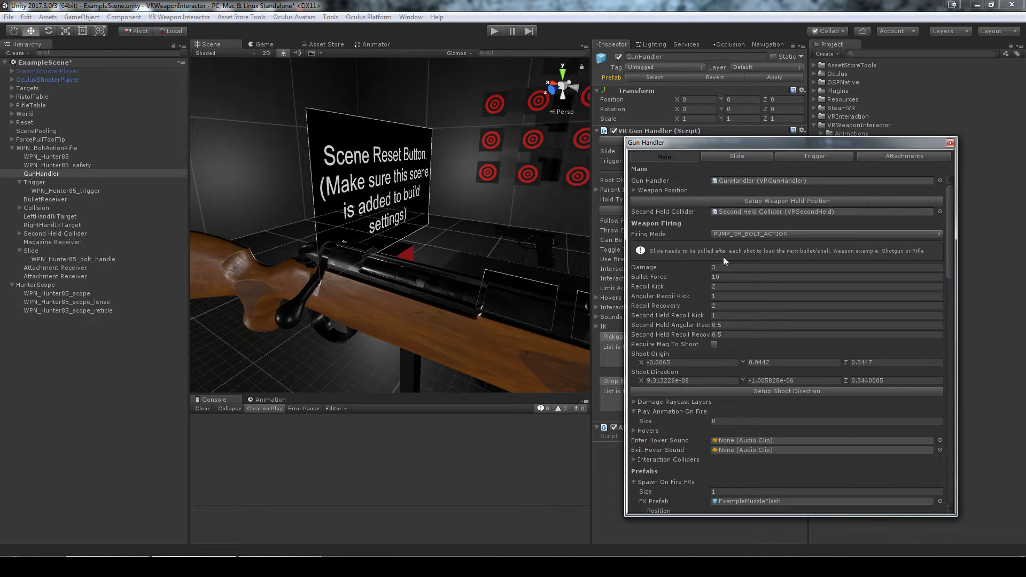
pyautogui.scroll(-10, 728, 284)
pyautogui.scroll(-3, 746, 302)
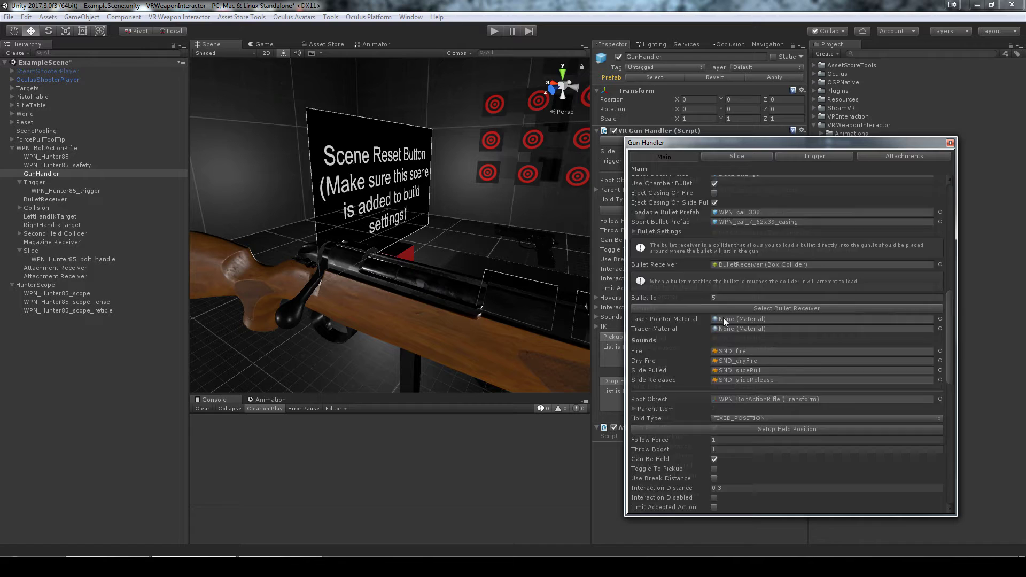
pyautogui.click(634, 231)
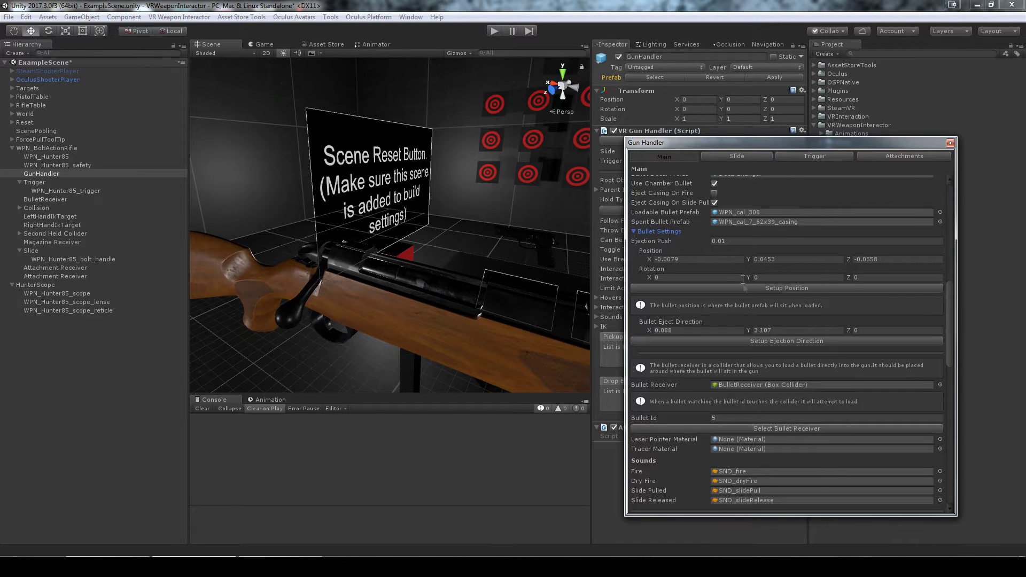
pyautogui.click(766, 288)
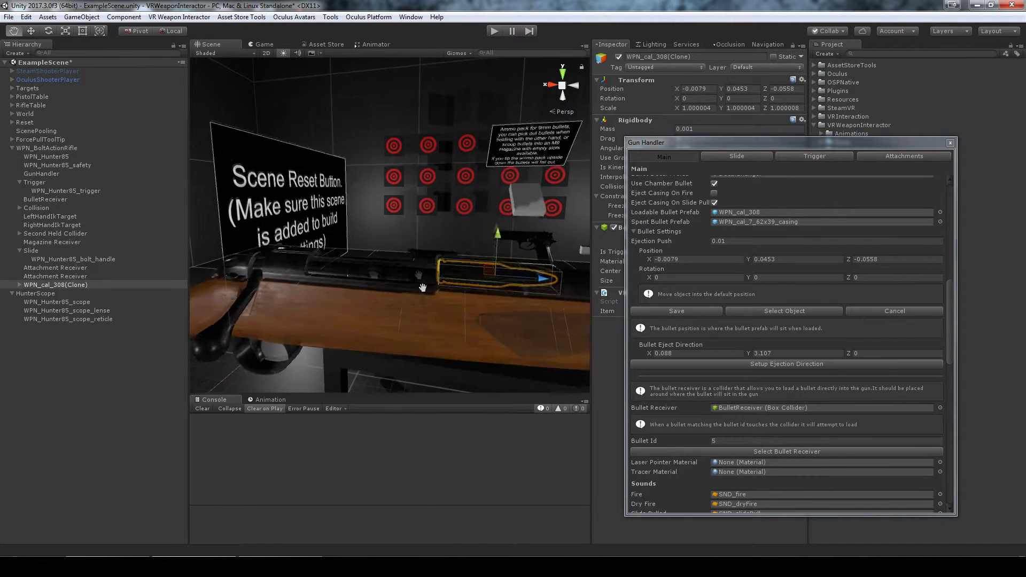
# Move WPN_cal_308(Clone) back into the rifle's chamber, at about X 0.0012, Y 0.0407, Z -0.1367.
pyautogui.keyDown('alt'); pyautogui.moveTo(496, 341); pyautogui.dragTo(426, 331, button='right'); pyautogui.keyUp('alt')
pyautogui.keyDown('alt'); pyautogui.moveTo(330, 274); pyautogui.dragTo(382, 354); pyautogui.keyUp('alt')
pyautogui.moveTo(444, 241); pyautogui.dragTo(374, 275)
pyautogui.moveTo(431, 225); pyautogui.dragTo(450, 225)
pyautogui.keyDown('alt'); pyautogui.moveTo(450, 226); pyautogui.dragTo(214, 144); pyautogui.keyUp('alt')
pyautogui.moveTo(389, 183); pyautogui.dragTo(348, 256)
# Toggle the slide's position and examine how the bullet sits in the chamber.
pyautogui.click(734, 157)
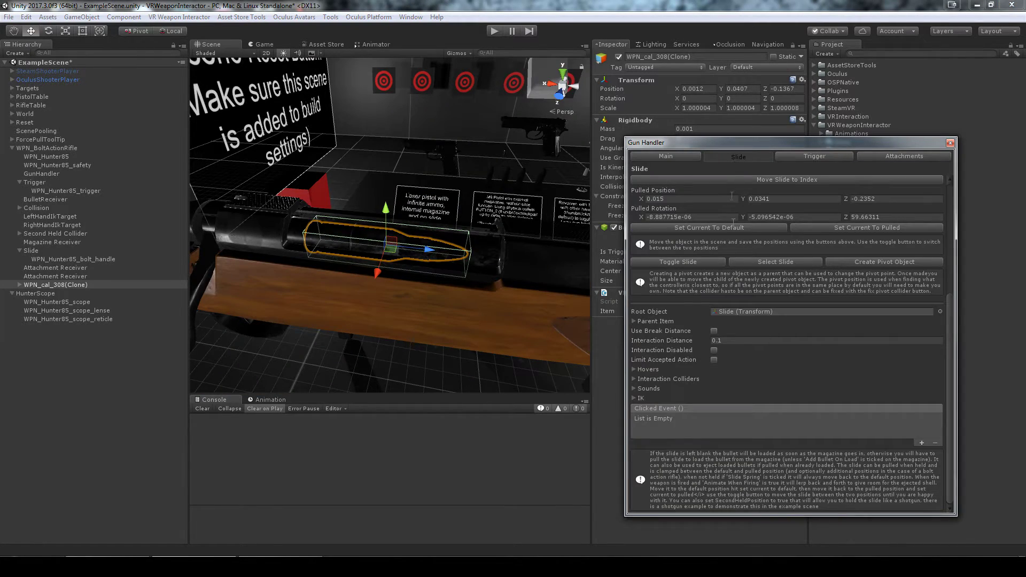
pyautogui.click(675, 262)
pyautogui.keyDown('alt'); pyautogui.moveTo(374, 240); pyautogui.dragTo(444, 299); pyautogui.keyUp('alt')
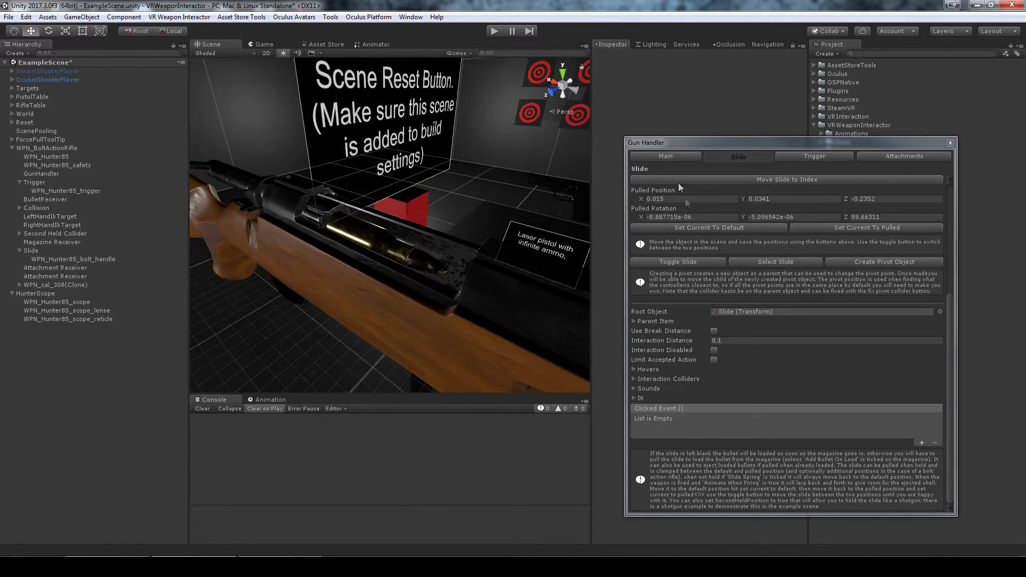
# Move WPN_cal_308(Clone) forward in the chamber to X 0.0012, Y 0.0407, Z -0.1248 and save it as the loaded bullet position.
pyautogui.click(664, 156)
pyautogui.click(412, 255)
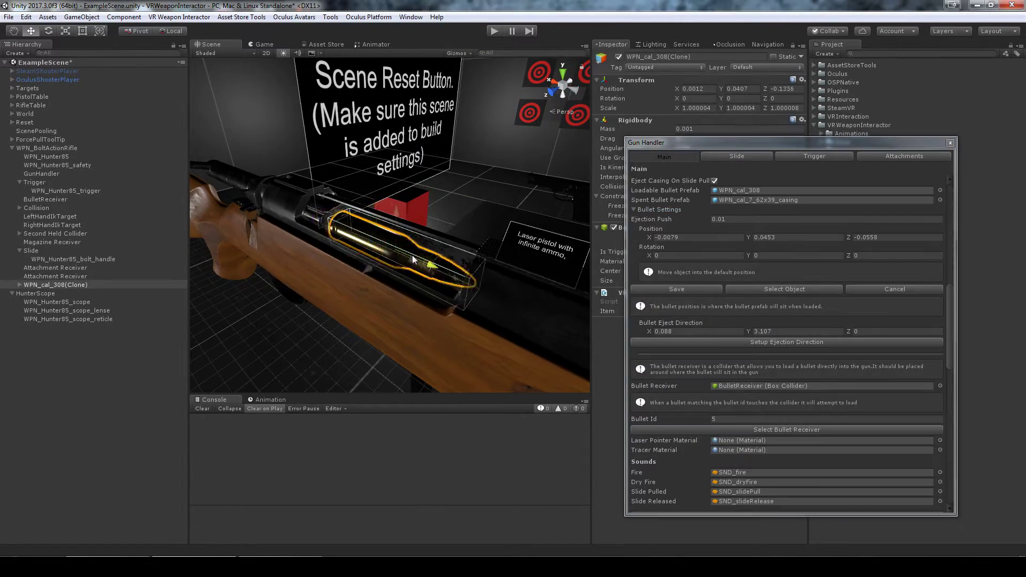
pyautogui.press('f')
pyautogui.moveTo(492, 214); pyautogui.dragTo(483, 219)
pyautogui.keyDown('alt'); pyautogui.moveTo(484, 219); pyautogui.dragTo(389, 314); pyautogui.keyUp('alt')
pyautogui.moveTo(538, 249)
pyautogui.mouseDown()
pyautogui.moveTo(453, 244)
pyautogui.moveTo(374, 278)
pyautogui.moveTo(535, 256)
pyautogui.mouseUp()
pyautogui.click(677, 289)
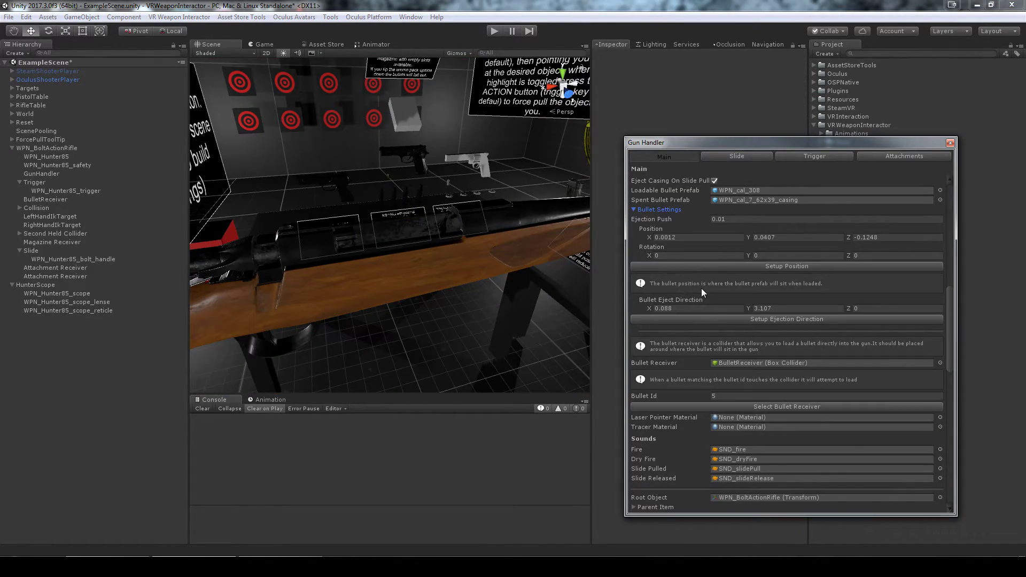
# Preview the bullet's ejection direction in the scene and leave its setup without saving.
pyautogui.click(773, 319)
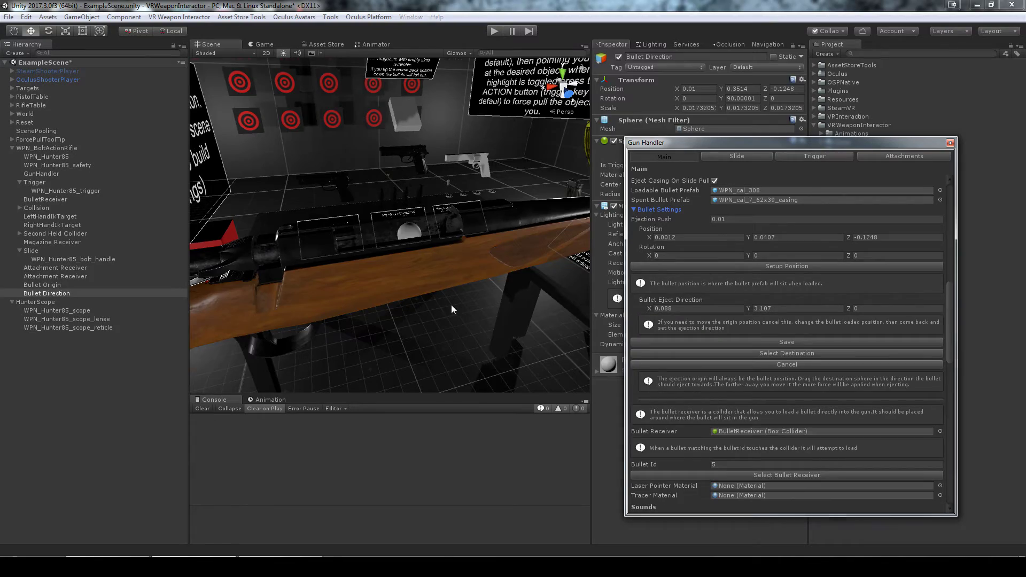
pyautogui.moveTo(418, 243); pyautogui.dragTo(366, 275, button='right')
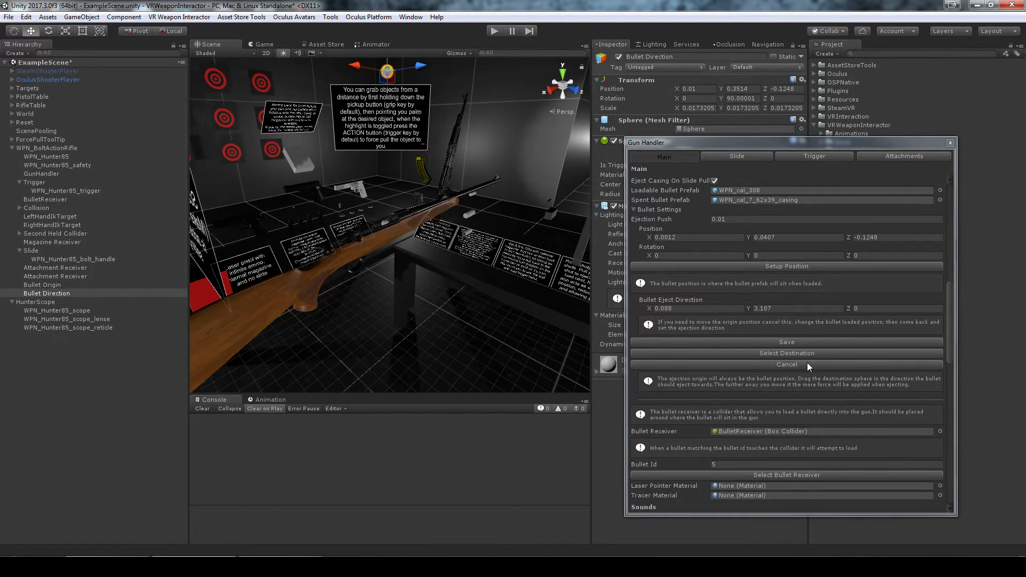
pyautogui.click(807, 364)
# Locate the rifle's BulletReceiver collider and examine its placement around the chamber.
pyautogui.click(736, 364)
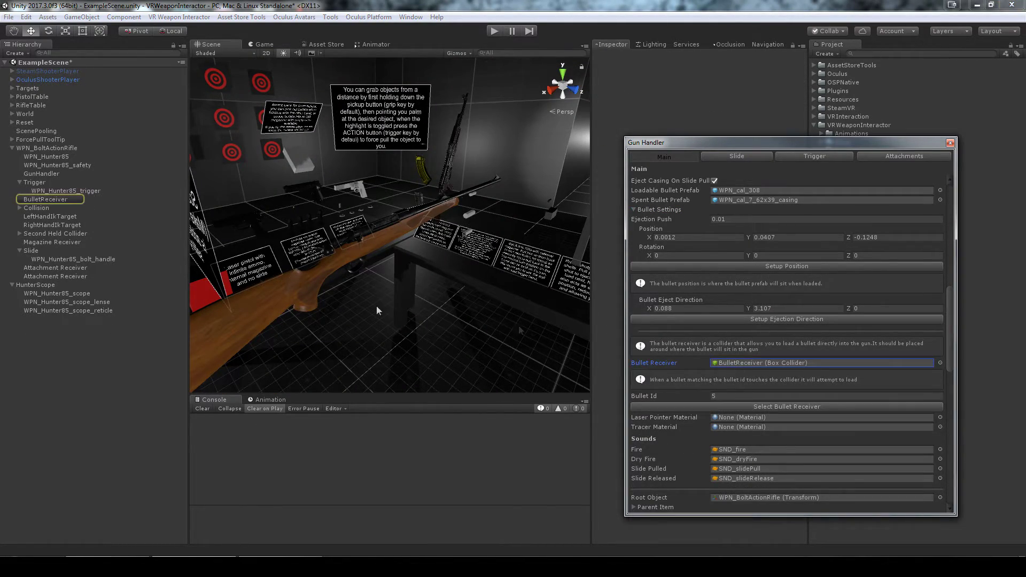
pyautogui.doubleClick(60, 199)
pyautogui.moveTo(457, 214); pyautogui.dragTo(471, 232)
pyautogui.moveTo(409, 206); pyautogui.dragTo(357, 295)
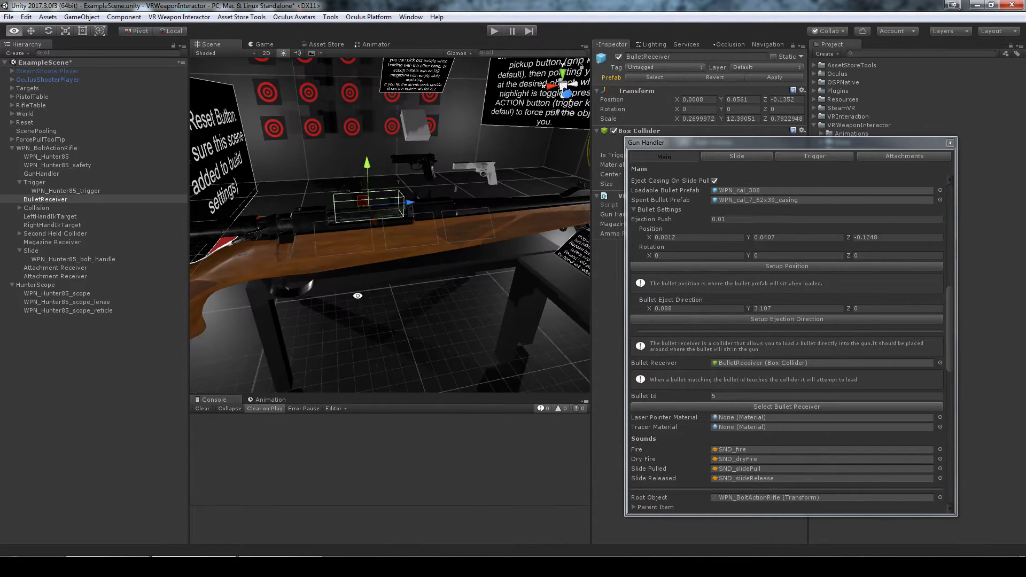
# Toggle the rifle's slide to its other position and check the bolt handle from the side.
pyautogui.click(731, 156)
pyautogui.click(675, 261)
pyautogui.click(425, 322)
pyautogui.keyDown('alt'); pyautogui.moveTo(426, 321); pyautogui.dragTo(390, 300); pyautogui.keyUp('alt')
pyautogui.keyDown('alt'); pyautogui.moveTo(390, 299); pyautogui.dragTo(320, 291, button='right'); pyautogui.keyUp('alt')
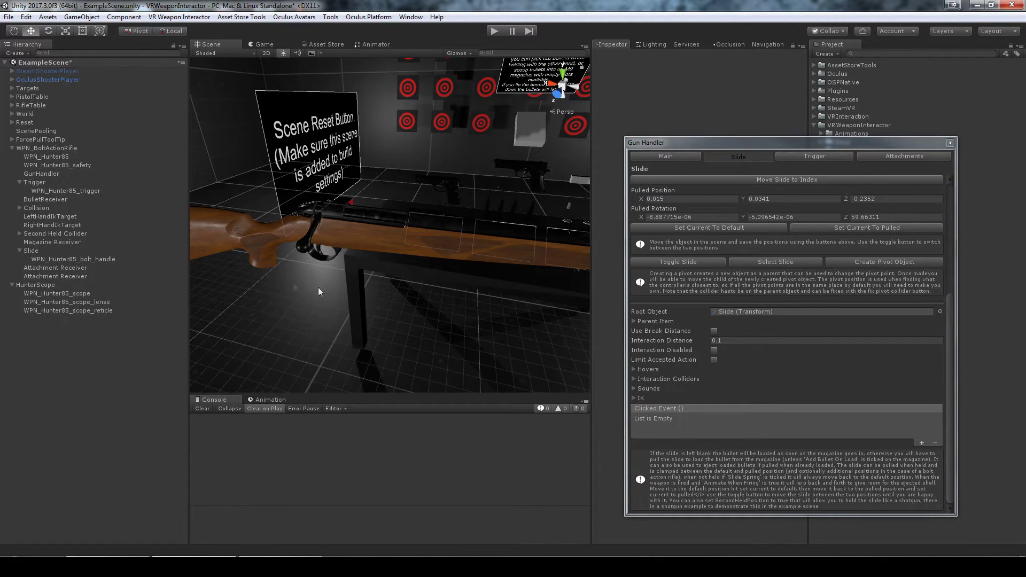
# Examine the box colliders under the rifle's Collision object and how they cover the stock and barrel.
pyautogui.click(32, 148)
pyautogui.keyDown('alt'); pyautogui.moveTo(407, 256); pyautogui.dragTo(452, 282); pyautogui.keyUp('alt')
pyautogui.click(19, 183)
pyautogui.click(36, 199)
pyautogui.keyDown('alt'); pyautogui.moveTo(287, 247); pyautogui.dragTo(188, 246); pyautogui.keyUp('alt')
pyautogui.click(20, 200)
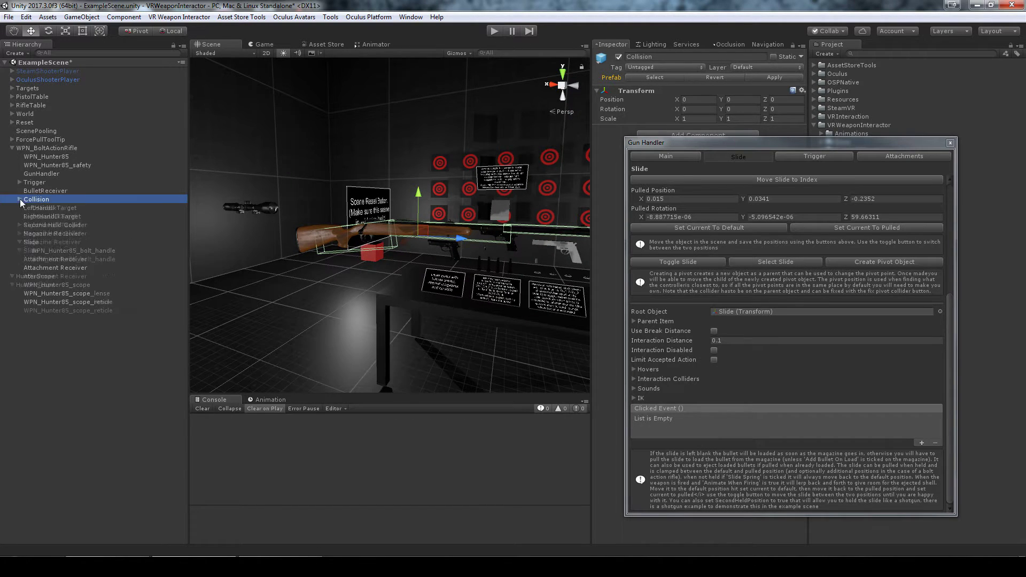
pyautogui.click(48, 208)
pyautogui.click(47, 218)
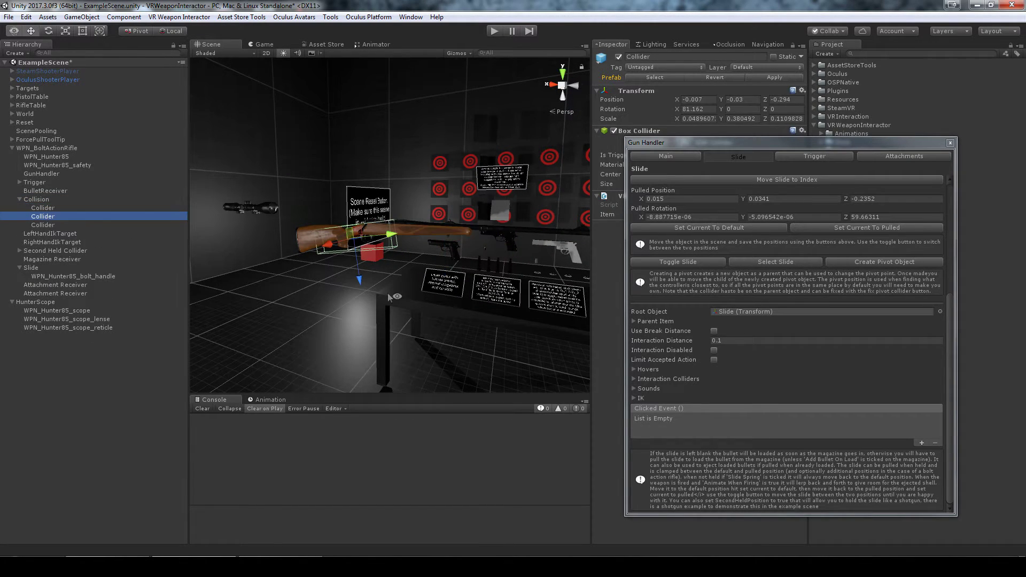
pyautogui.keyDown('alt'); pyautogui.moveTo(299, 240); pyautogui.dragTo(388, 231); pyautogui.keyUp('alt')
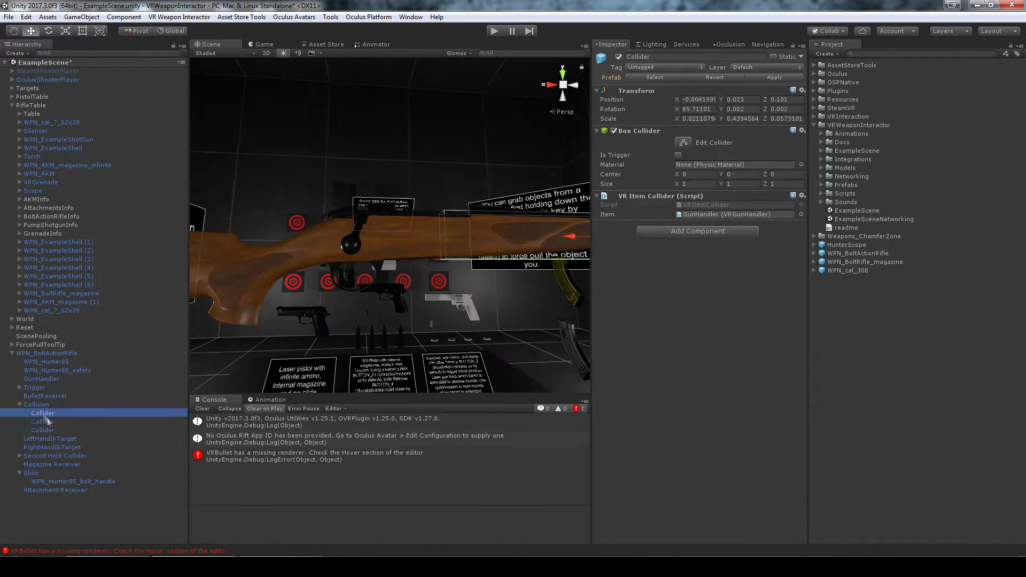
pyautogui.press('r')
pyautogui.moveTo(229, 324); pyautogui.dragTo(330, 273)
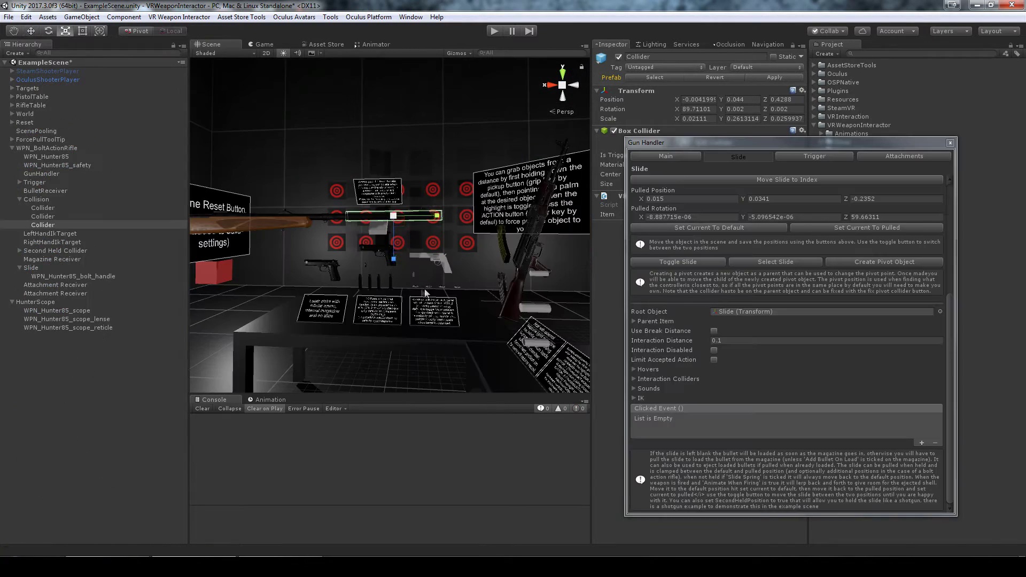
pyautogui.keyDown('alt'); pyautogui.moveTo(287, 264); pyautogui.dragTo(326, 269); pyautogui.keyUp('alt')
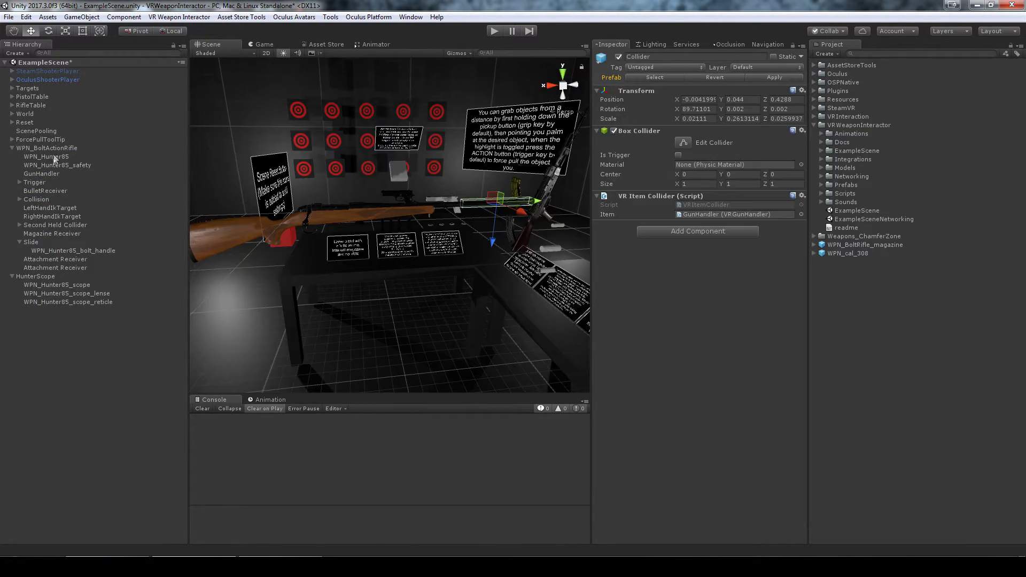
# Remove the attachment receiver with ID 1 and no prefab from the rifle in the Gun Handler editor.
pyautogui.click(55, 149)
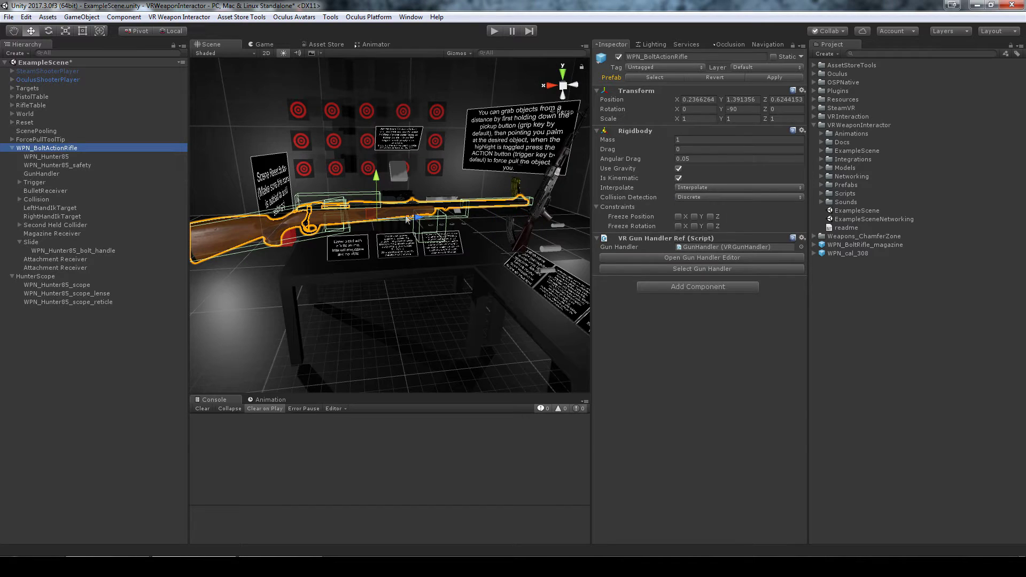
pyautogui.click(702, 259)
pyautogui.click(890, 158)
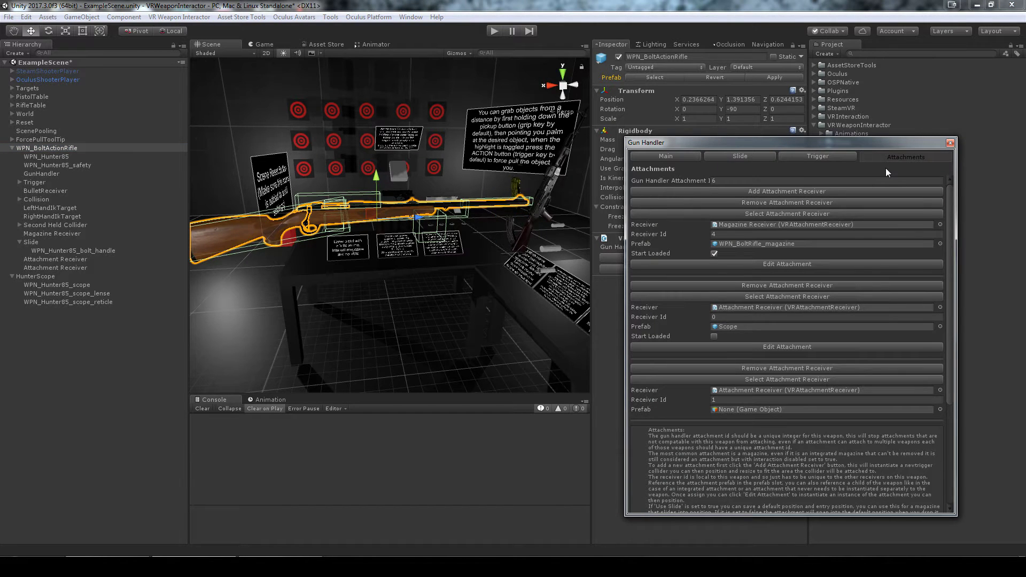
pyautogui.scroll(-3, 760, 359)
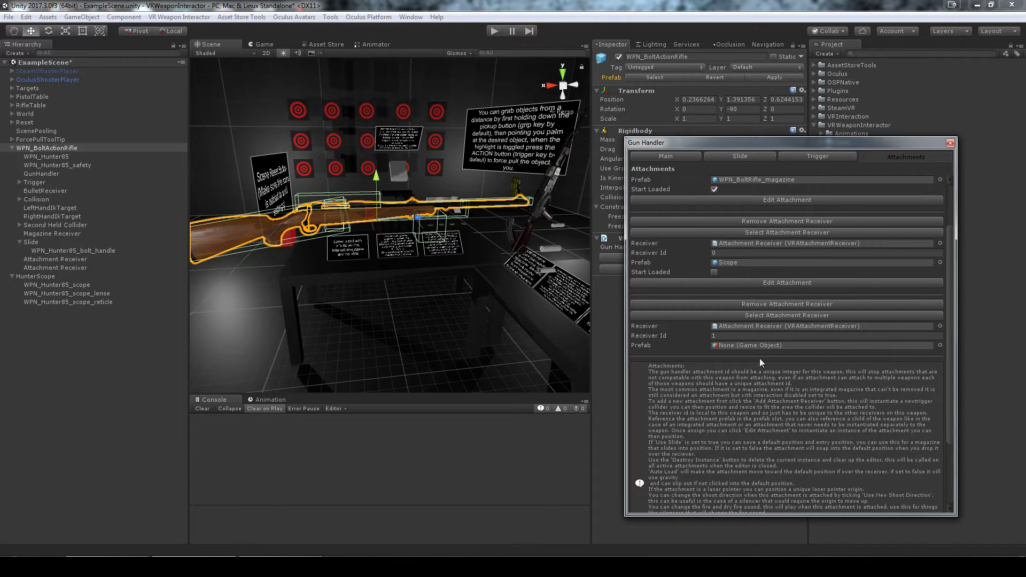
pyautogui.moveTo(406, 320); pyautogui.dragTo(487, 345, button='right')
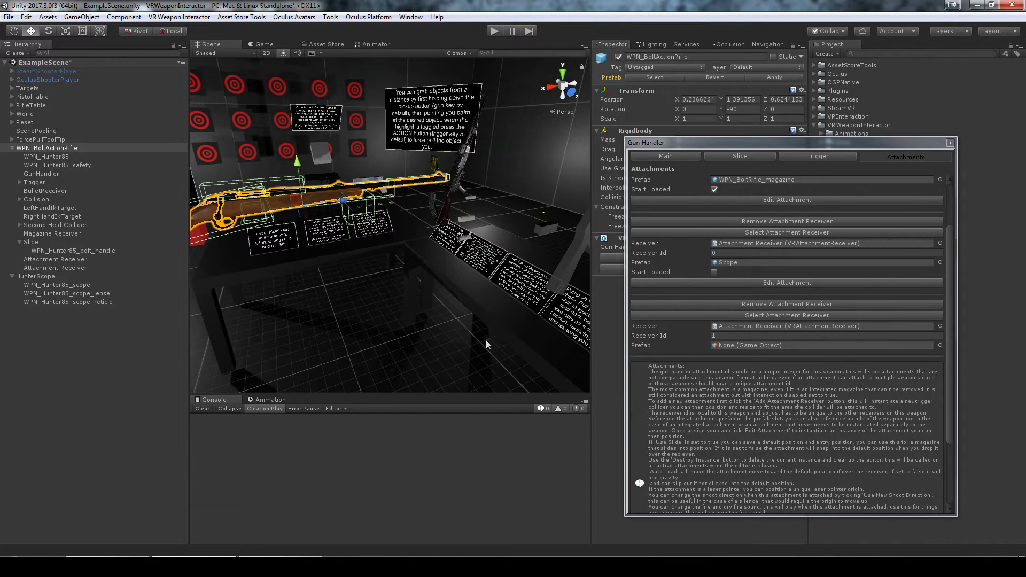
pyautogui.click(719, 347)
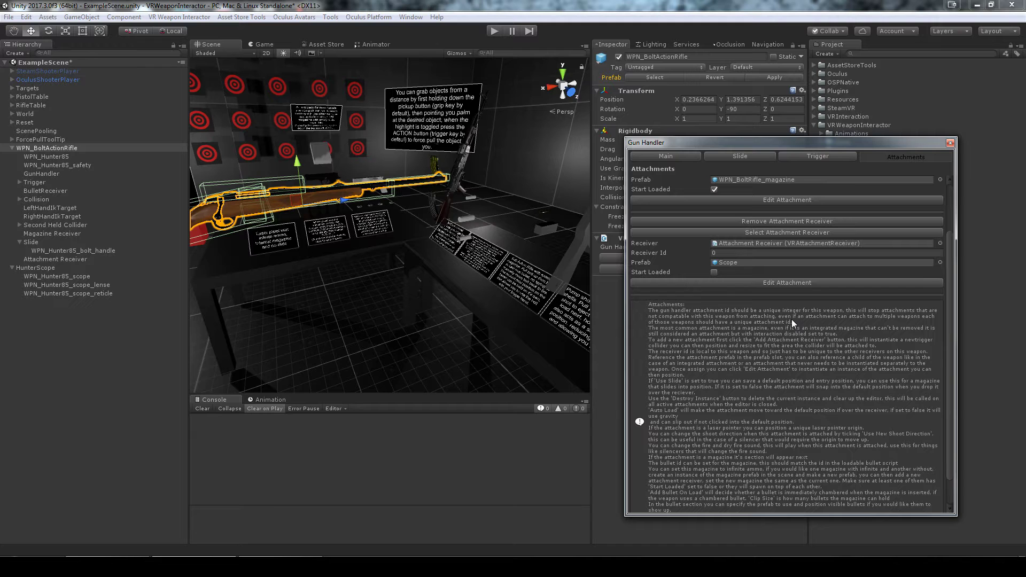
# Preview the Scope attachment on the rifle and destroy its instance before closing the Gun Handler editor.
pyautogui.click(794, 284)
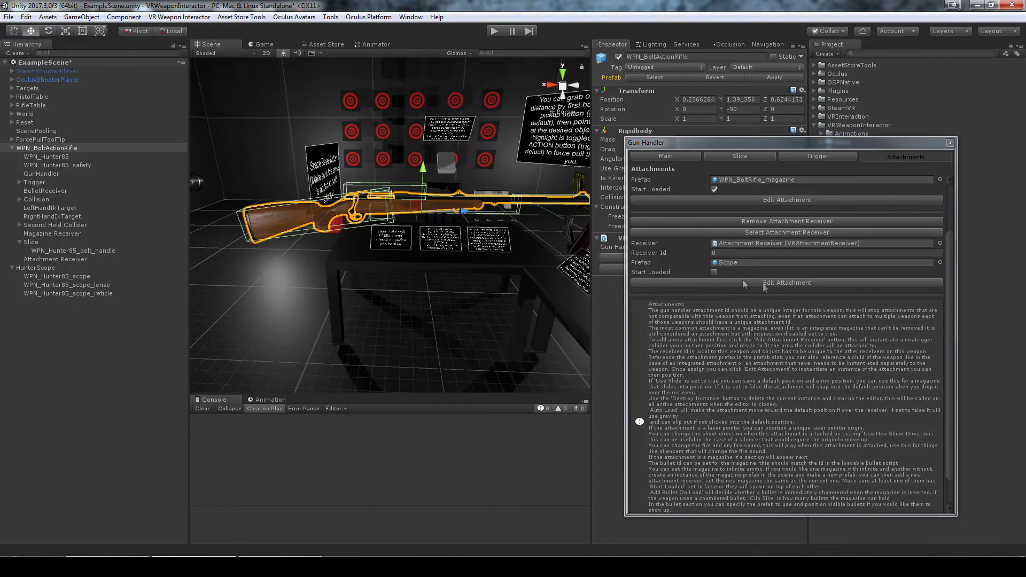
pyautogui.click(794, 283)
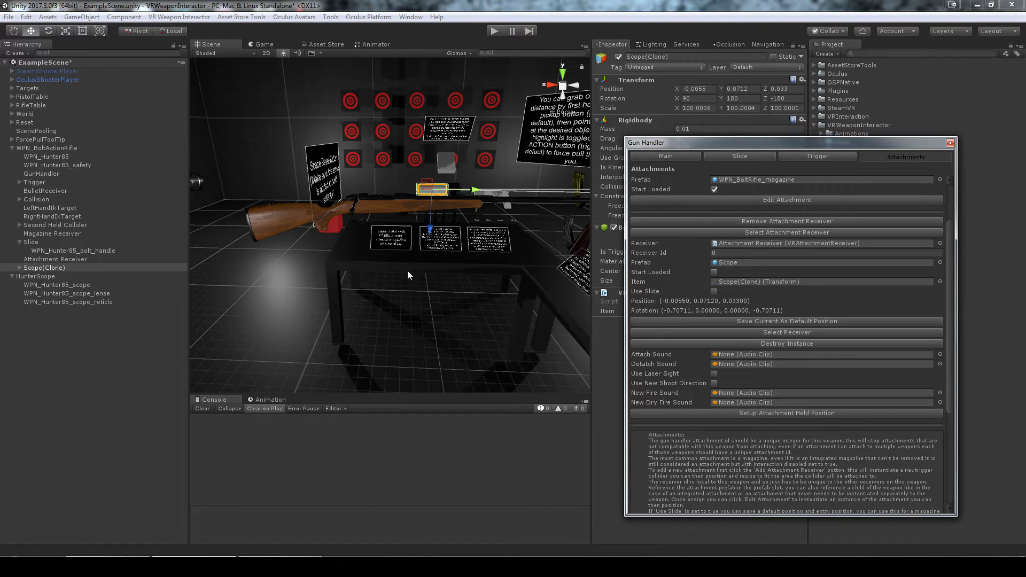
pyautogui.click(784, 344)
pyautogui.click(949, 143)
# Create an empty child object under HunterScope.
pyautogui.moveTo(460, 193); pyautogui.dragTo(343, 179, button='right')
pyautogui.click(343, 179)
pyautogui.click(44, 346)
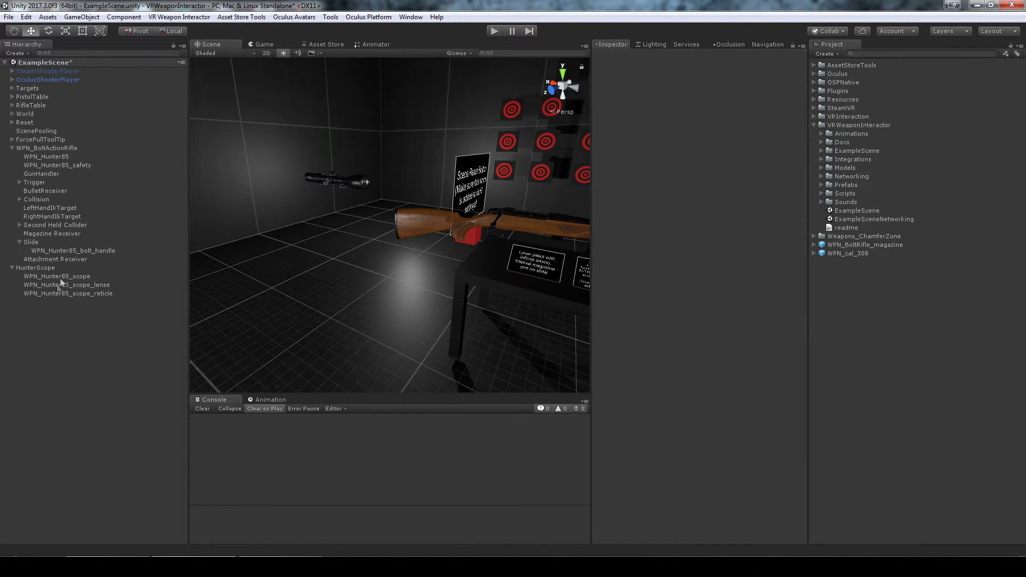
pyautogui.click(56, 270)
pyautogui.rightClick(47, 268)
pyautogui.click(84, 355)
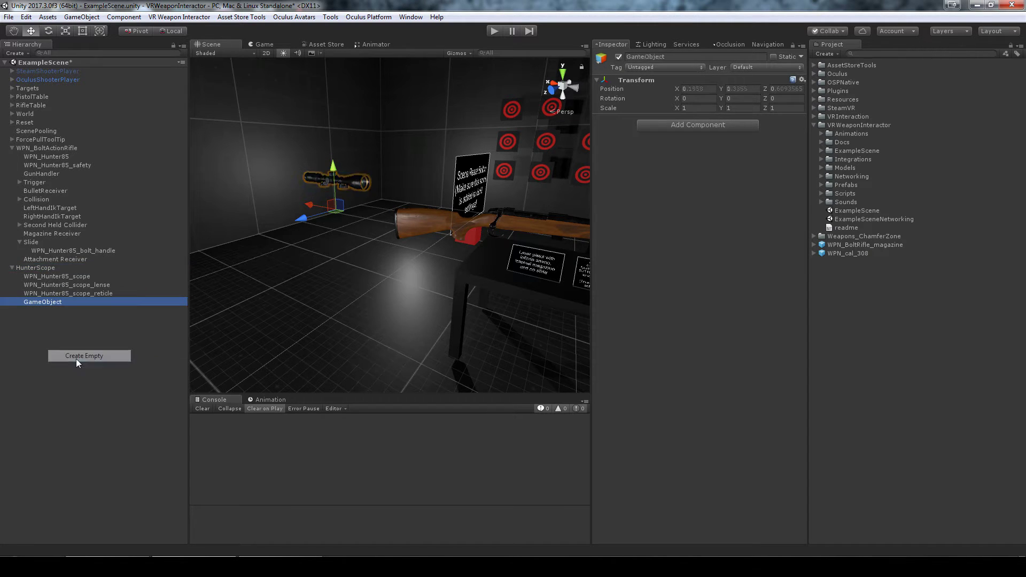
# Add a VR Attachment component to the new empty object and assign HunterScope as its root object.
pyautogui.click(717, 128)
pyautogui.write('vratt')
pyautogui.press('Return')
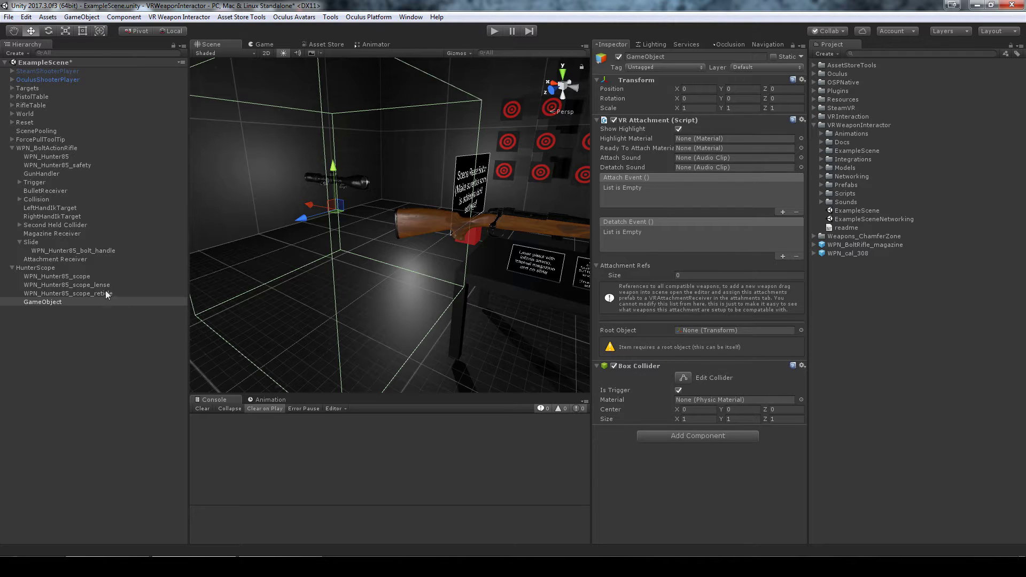
pyautogui.moveTo(44, 265); pyautogui.dragTo(700, 332)
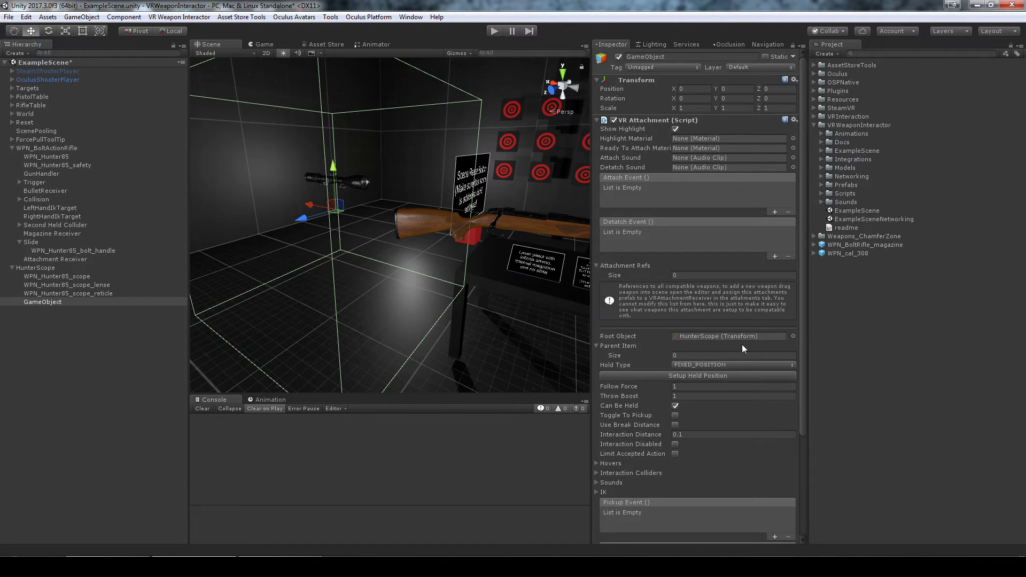
pyautogui.scroll(-5, 742, 345)
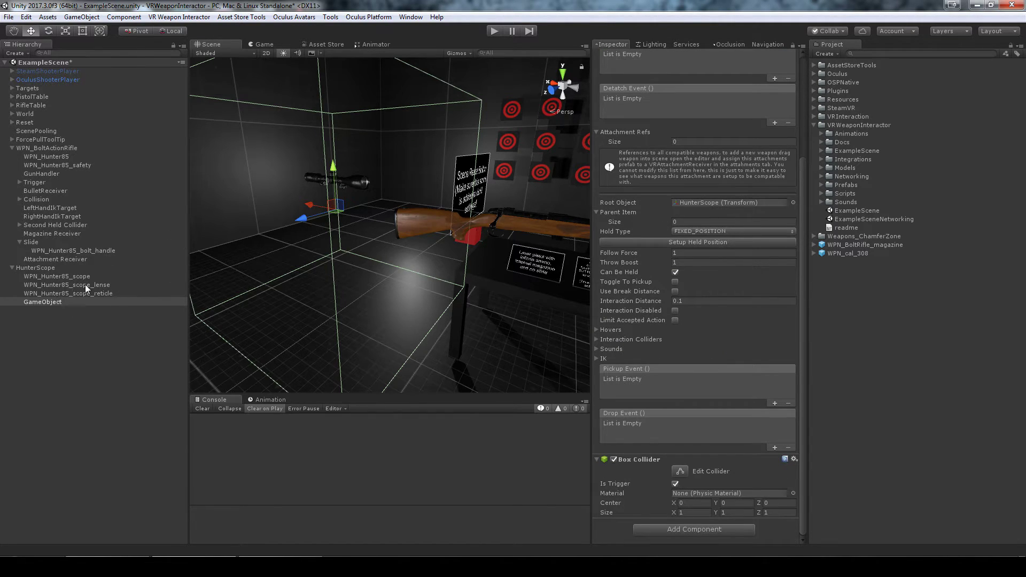
# Add a Box Collider to WPN_Hunter85_scope.
pyautogui.click(65, 277)
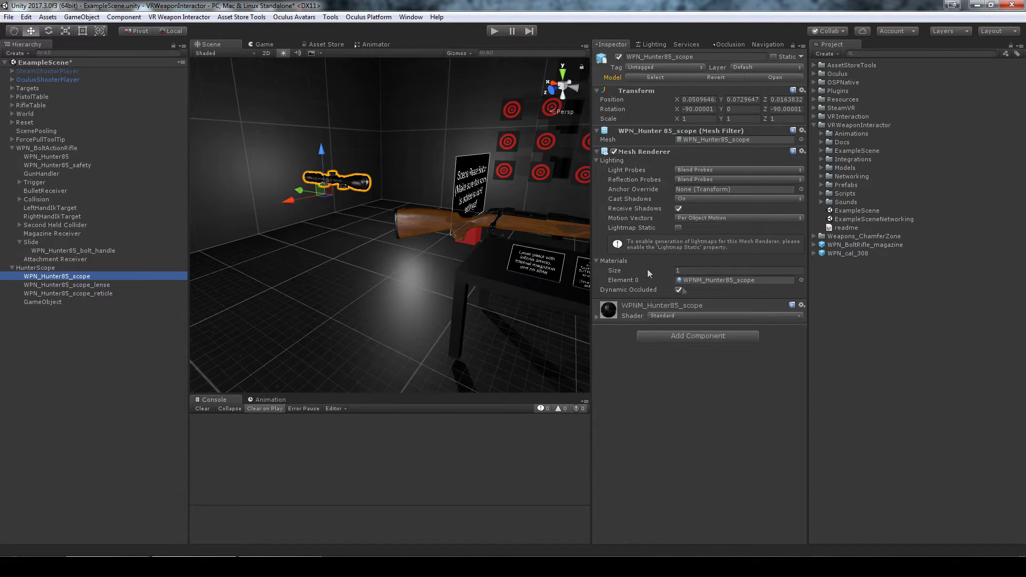
pyautogui.click(727, 337)
pyautogui.write('box')
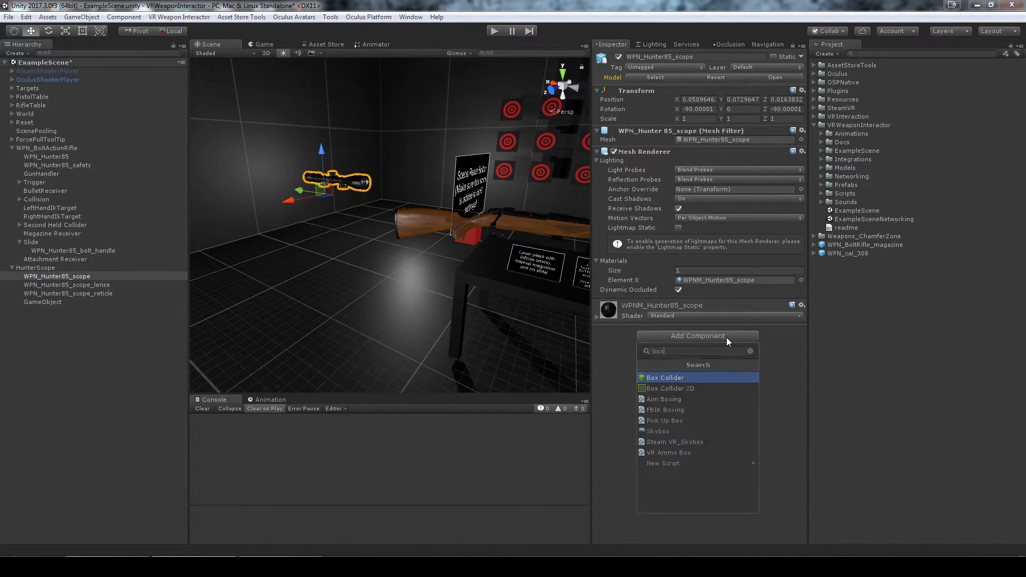
pyautogui.press('Return')
# Copy the WPN_Hunter85_scope box collider's values onto the attachment GameObject's Box Collider and enable Is Trigger.
pyautogui.click(802, 302)
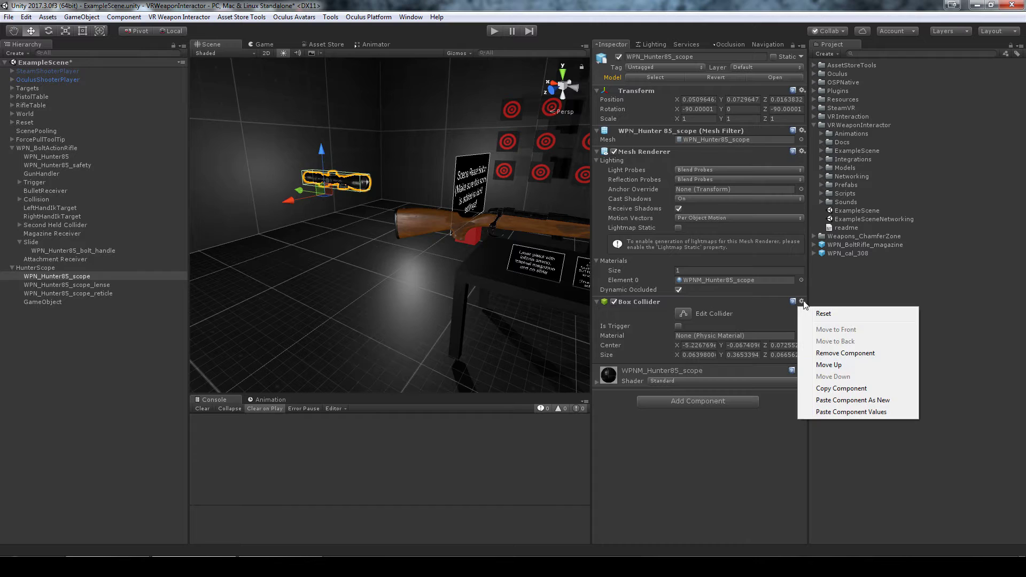
pyautogui.click(832, 389)
pyautogui.click(45, 303)
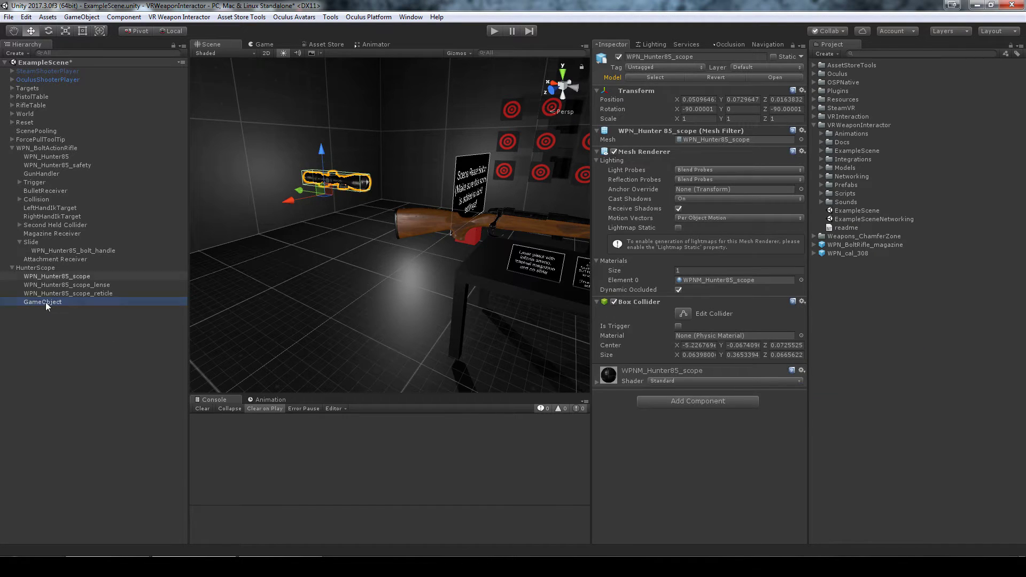
pyautogui.scroll(-5, 705, 324)
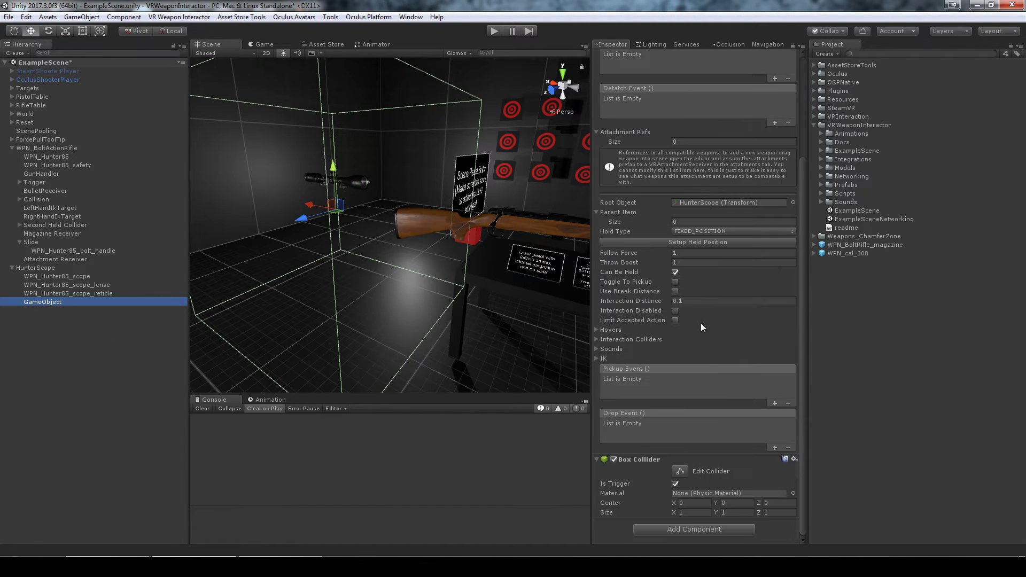
pyautogui.click(797, 460)
pyautogui.click(675, 483)
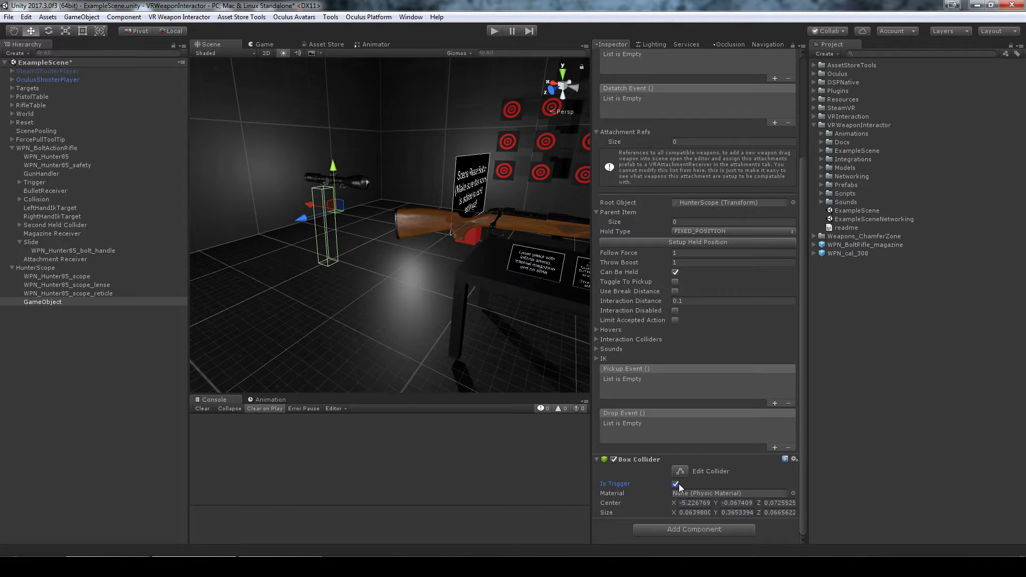
# Copy the transform values of WPN_Hunter85_scope onto the attachment GameObject so its collider encloses the scope.
pyautogui.keyDown('alt'); pyautogui.moveTo(312, 307); pyautogui.dragTo(420, 295); pyautogui.keyUp('alt')
pyautogui.click(59, 277)
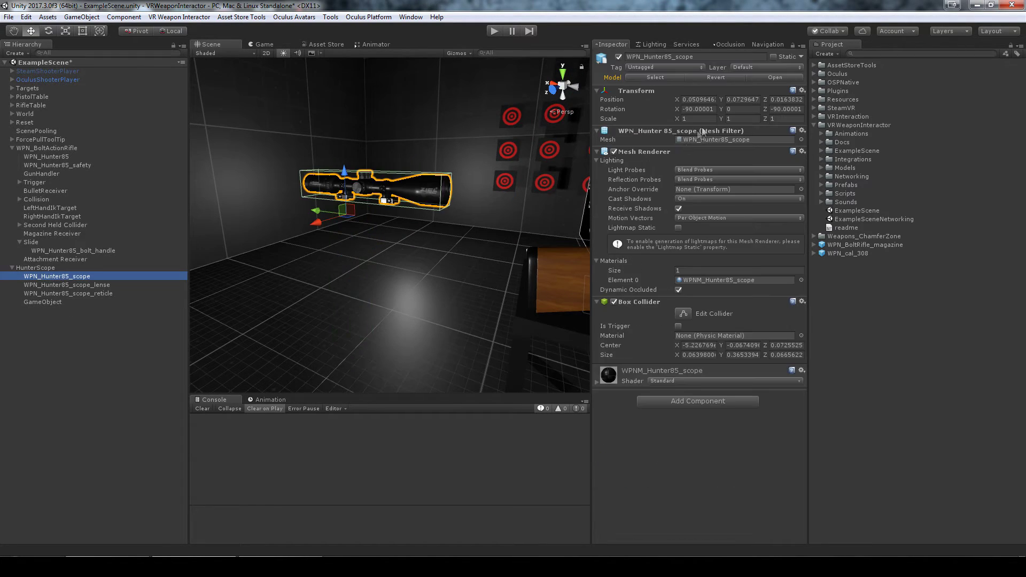
pyautogui.click(802, 91)
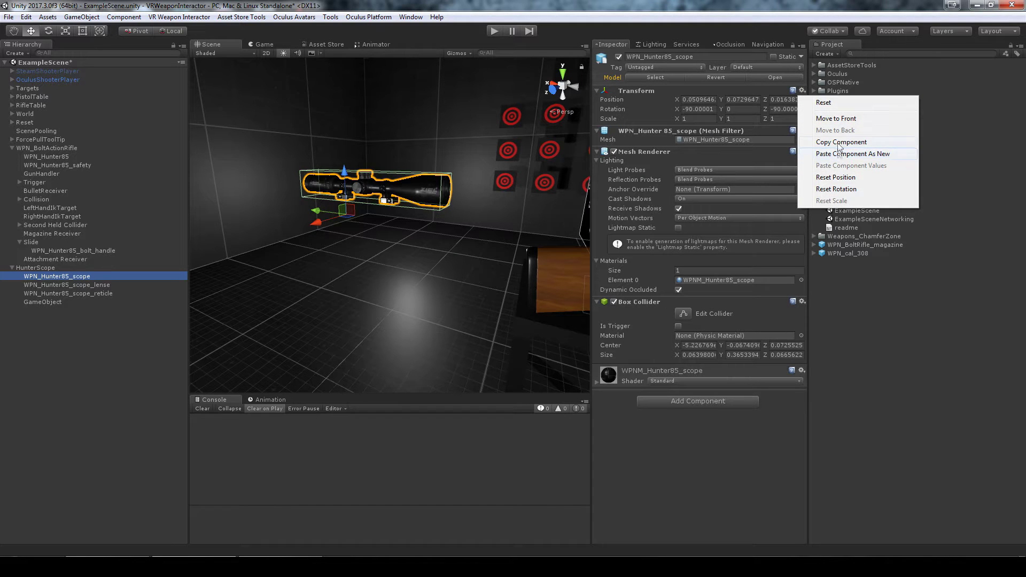
pyautogui.click(840, 144)
pyautogui.click(53, 302)
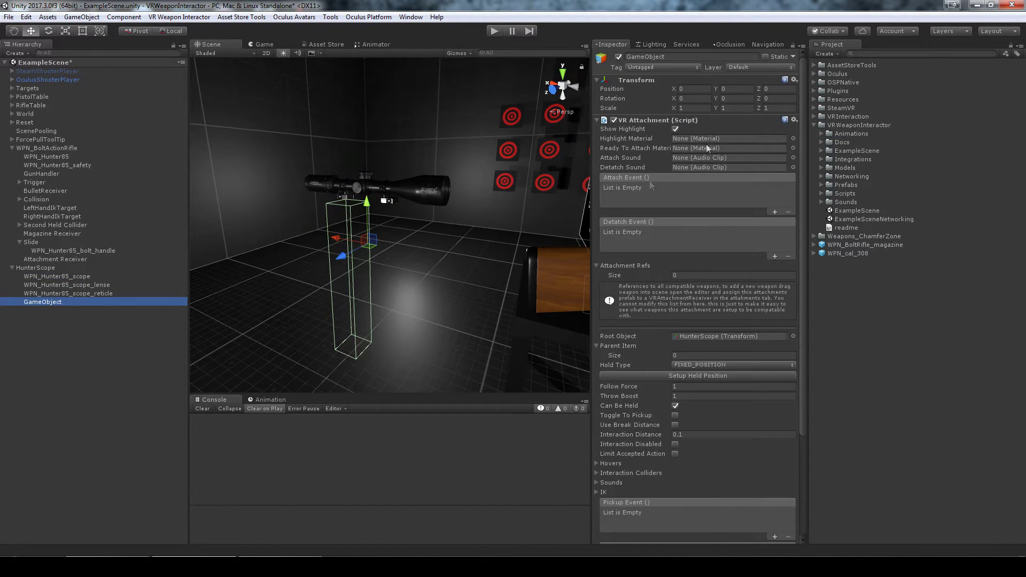
pyautogui.click(794, 80)
pyautogui.click(844, 155)
pyautogui.keyDown('alt'); pyautogui.moveTo(364, 281); pyautogui.dragTo(430, 308); pyautogui.keyUp('alt')
pyautogui.scroll(-5, 695, 413)
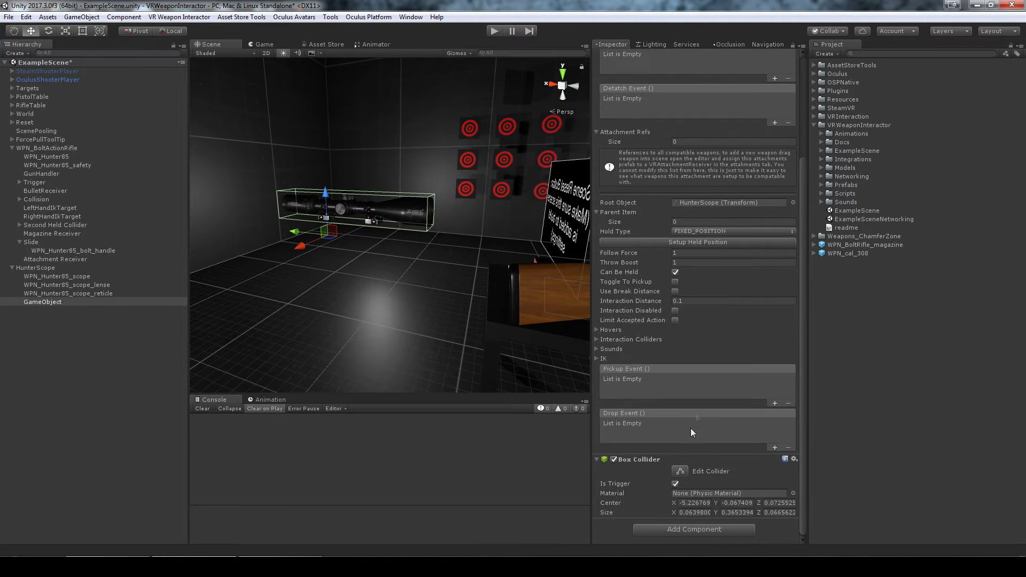
pyautogui.scroll(5, 690, 315)
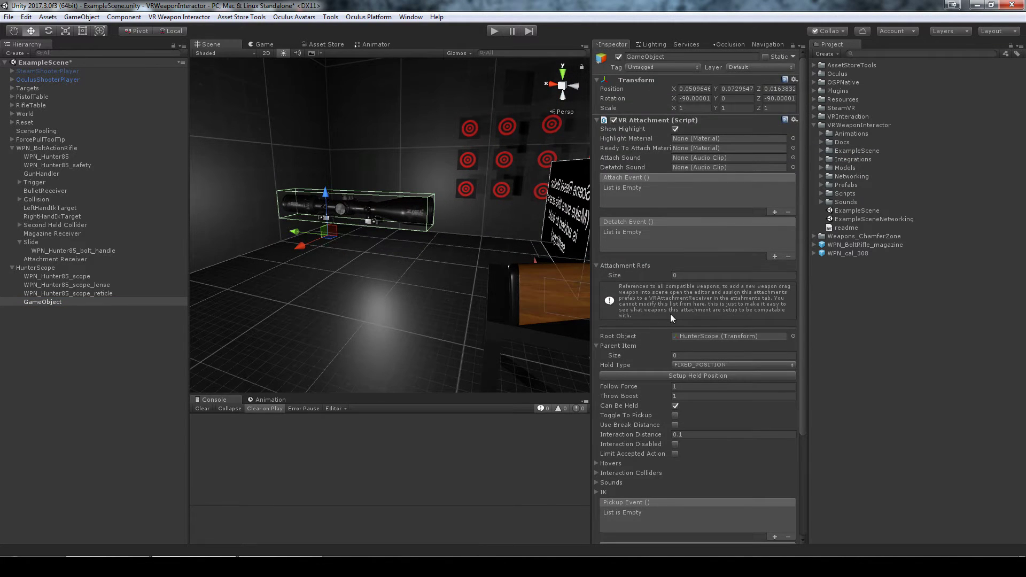
# Assign MISC_TransGrey as the scope attachment's highlight material and MISC_TransGreen as its ready-to-attach material.
pyautogui.click(689, 138)
pyautogui.click(793, 138)
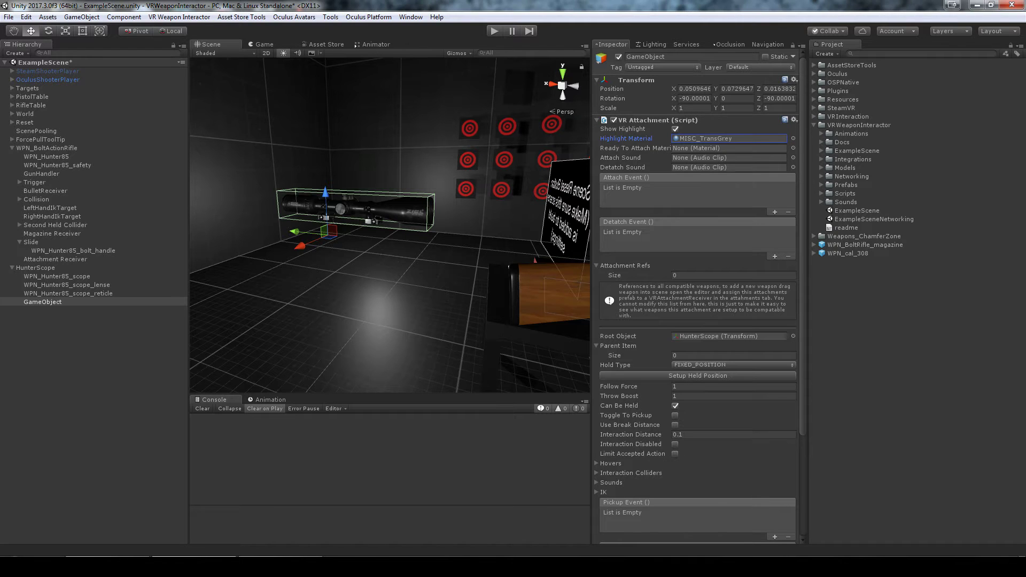
pyautogui.click(794, 148)
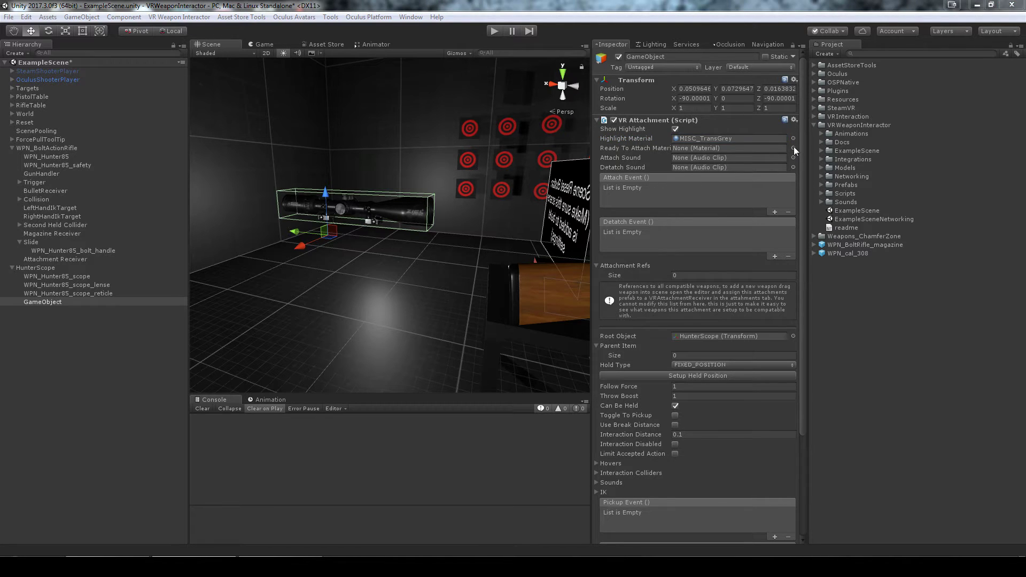
pyautogui.moveTo(480, 213); pyautogui.dragTo(464, 225, button='right')
# Rename the VR Attachment object to Attachment and set its hold type to PICKUP_POSITION.
pyautogui.click(659, 56)
pyautogui.write('II')
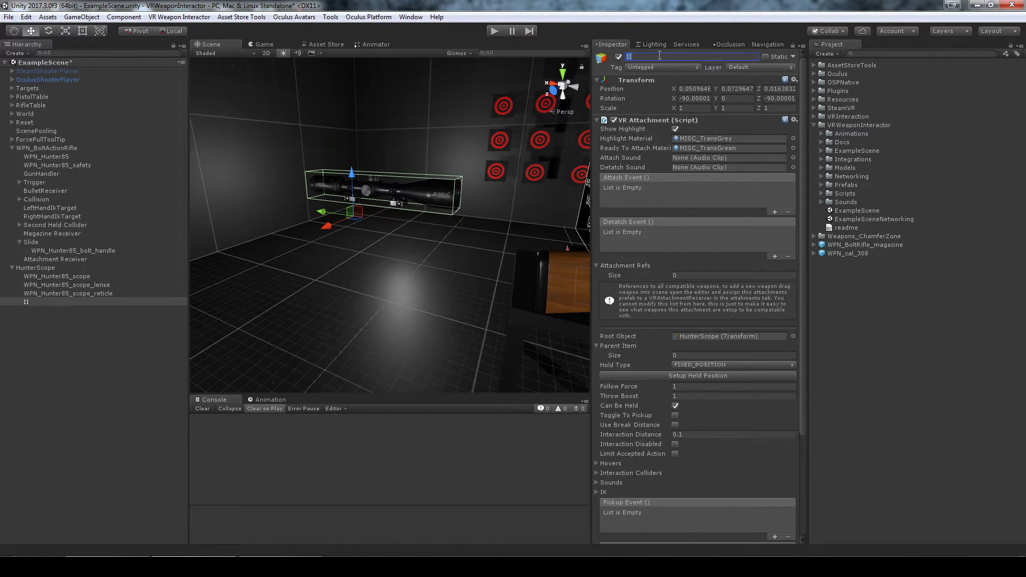
pyautogui.write('Attavhmentment')
pyautogui.press('Return')
pyautogui.click(696, 365)
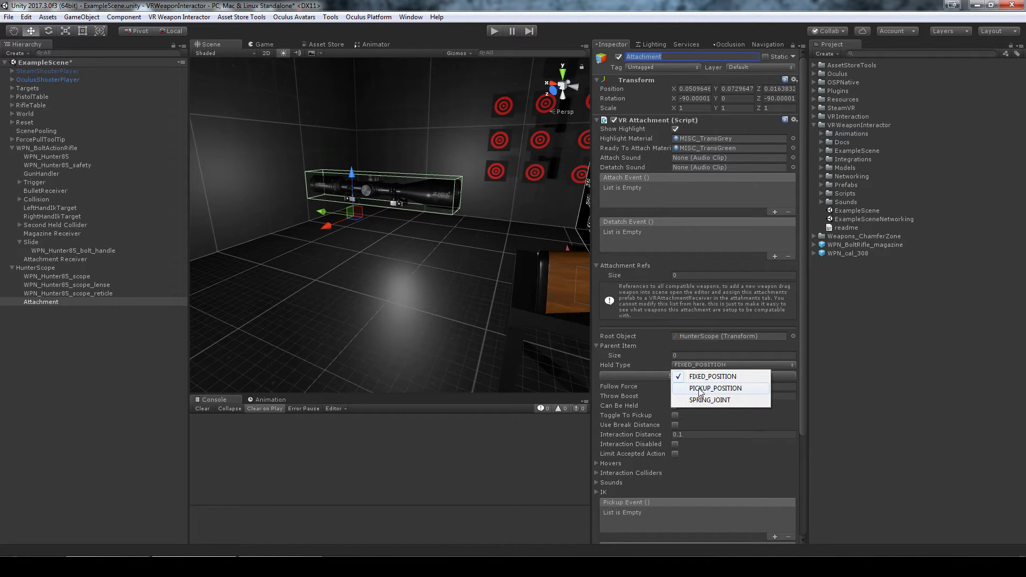
pyautogui.click(699, 390)
# Create 3 hover entries on Attachment and assign the HunterScope mesh parts, including the lens and reticle, as their renderers.
pyautogui.click(597, 346)
pyautogui.scroll(-2, 677, 358)
pyautogui.click(596, 379)
pyautogui.scroll(-2, 596, 379)
pyautogui.click(691, 367)
pyautogui.write('3')
pyautogui.press('Return')
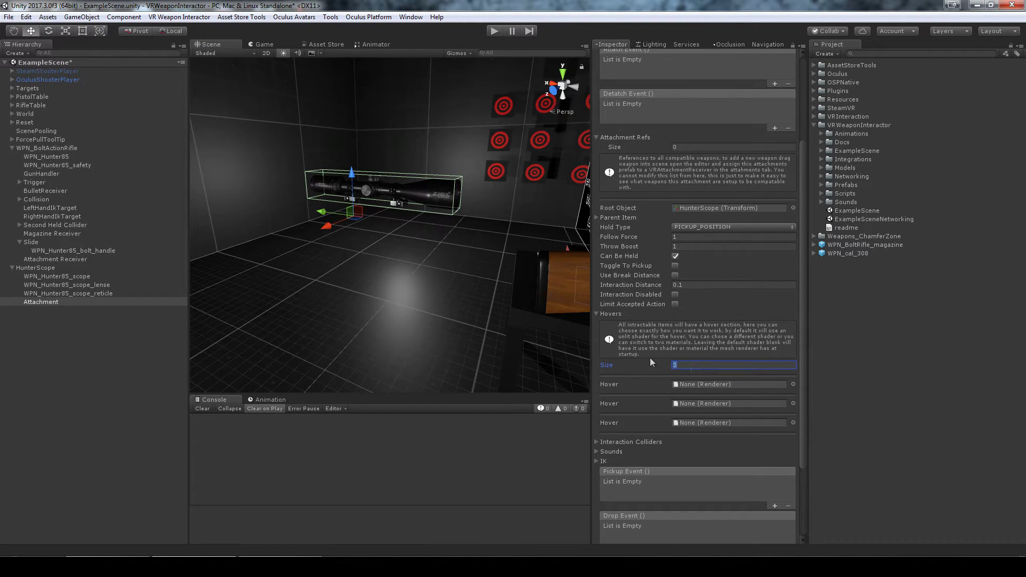
pyautogui.moveTo(94, 293); pyautogui.dragTo(691, 422)
pyautogui.moveTo(88, 286); pyautogui.dragTo(689, 386)
pyautogui.click(597, 314)
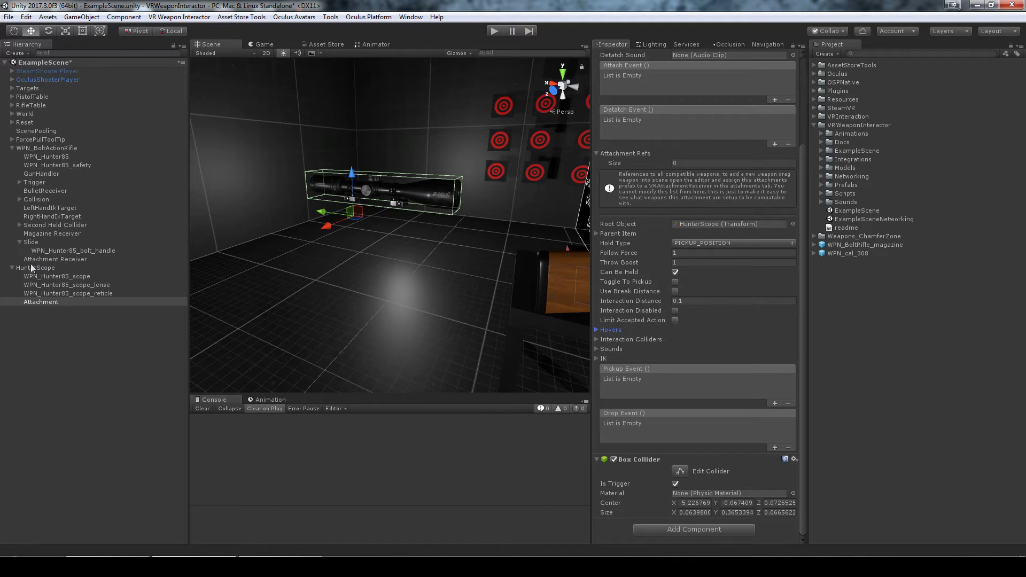
# Add a Rigidbody component to the HunterScope root object.
pyautogui.click(51, 267)
pyautogui.click(57, 276)
pyautogui.click(55, 268)
pyautogui.click(672, 127)
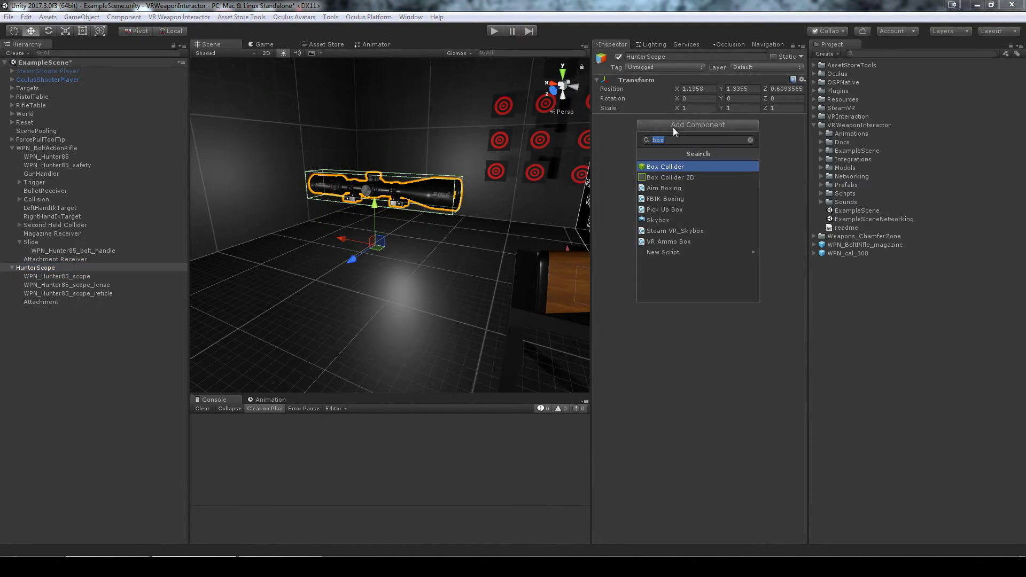
pyautogui.write('rigidbody')
pyautogui.press('Return')
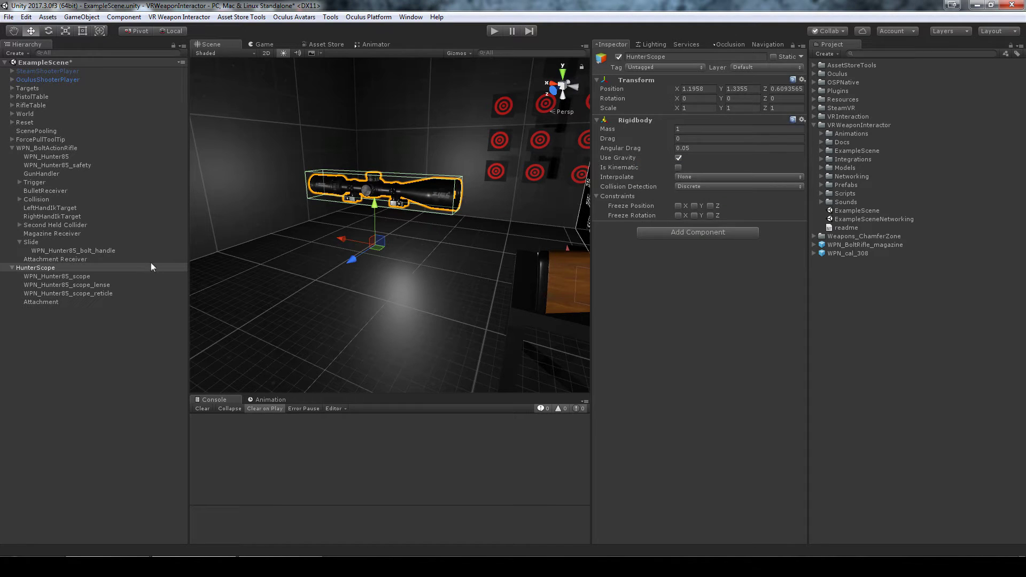
# Add a VR Item Collider component to WPN_Hunter85_scope and assign Attachment as its item.
pyautogui.click(50, 275)
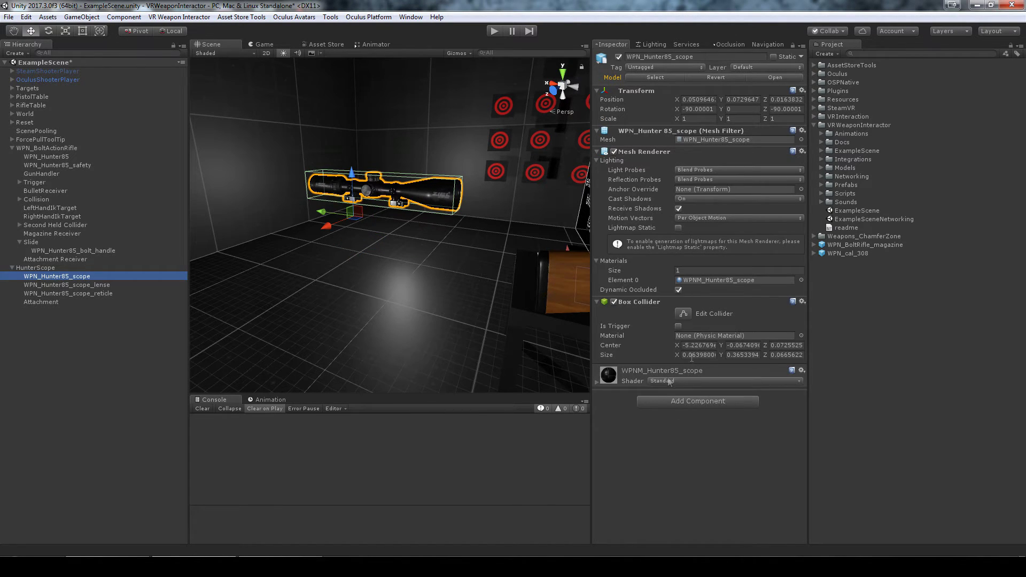
pyautogui.click(687, 401)
pyautogui.write('itemcollider')
pyautogui.press('Return')
pyautogui.moveTo(78, 302); pyautogui.dragTo(693, 390)
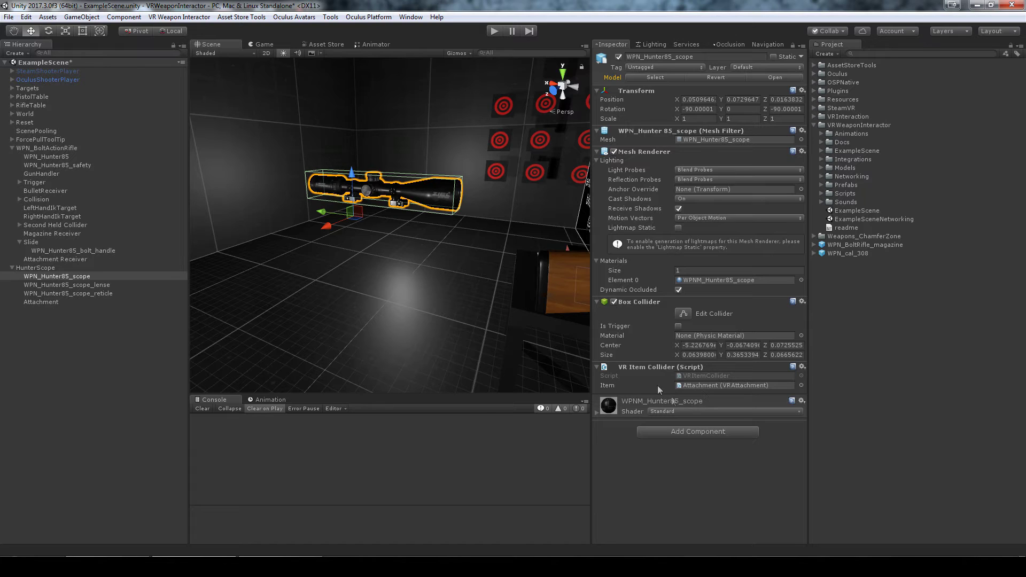
# Duplicate WPN_Hunter85_scope and rename the copy to Collider.
pyautogui.rightClick(67, 276)
pyautogui.click(106, 322)
pyautogui.click(693, 57)
pyautogui.write('C')
pyautogui.press('Return')
# Remove the Mesh Renderer and Mesh Filter components from the Collider object.
pyautogui.click(801, 151)
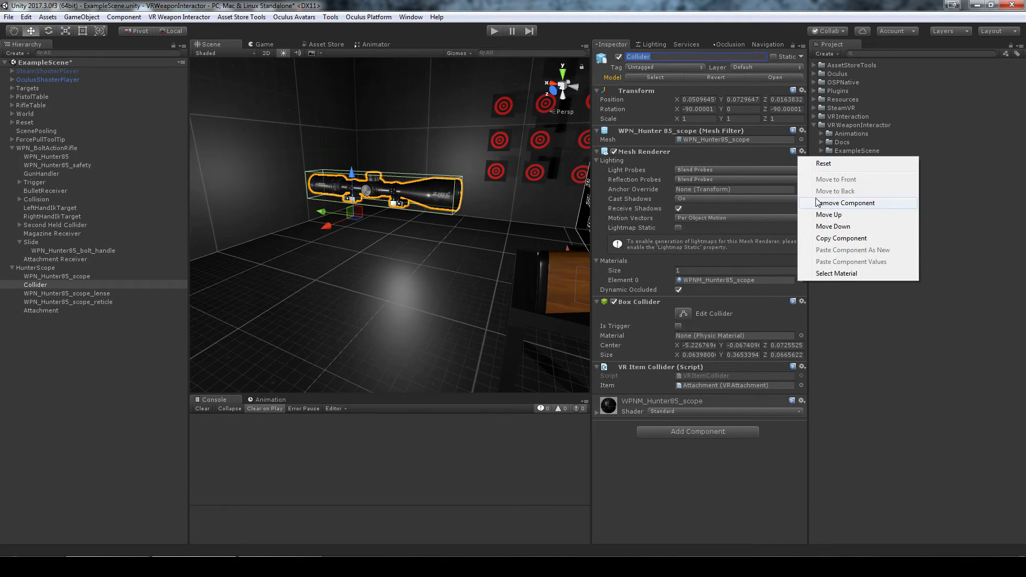
pyautogui.click(839, 199)
pyautogui.click(802, 130)
pyautogui.click(840, 181)
# Remove the VR Item Collider and Box Collider components from WPN_Hunter85_scope.
pyautogui.click(80, 276)
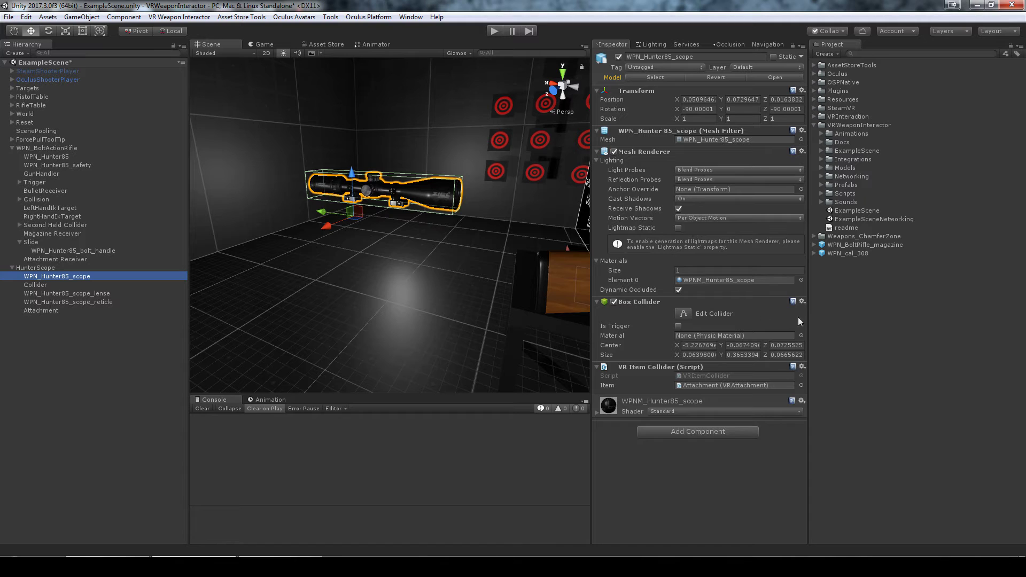
pyautogui.click(802, 367)
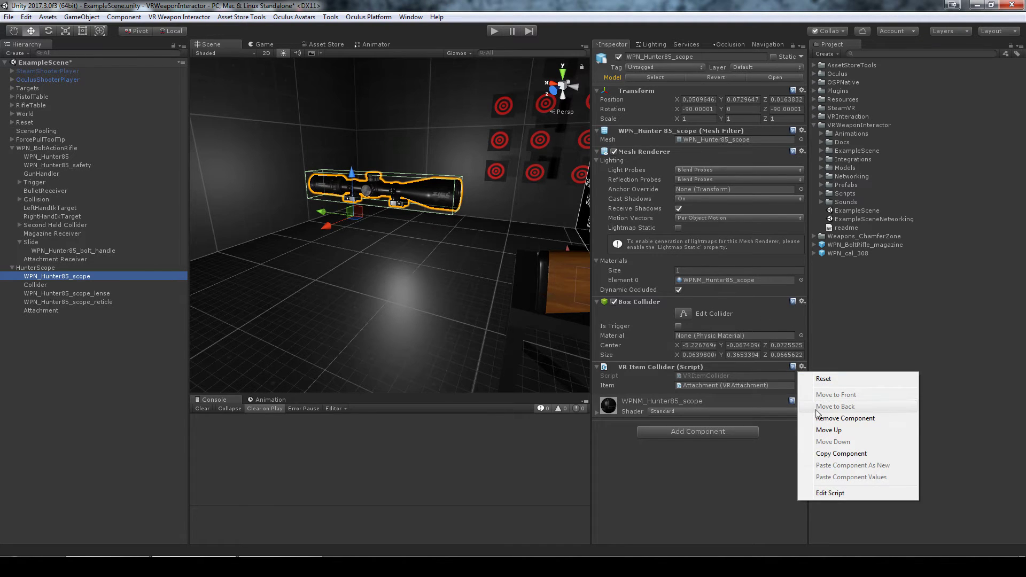
pyautogui.click(840, 416)
pyautogui.click(801, 301)
pyautogui.click(845, 353)
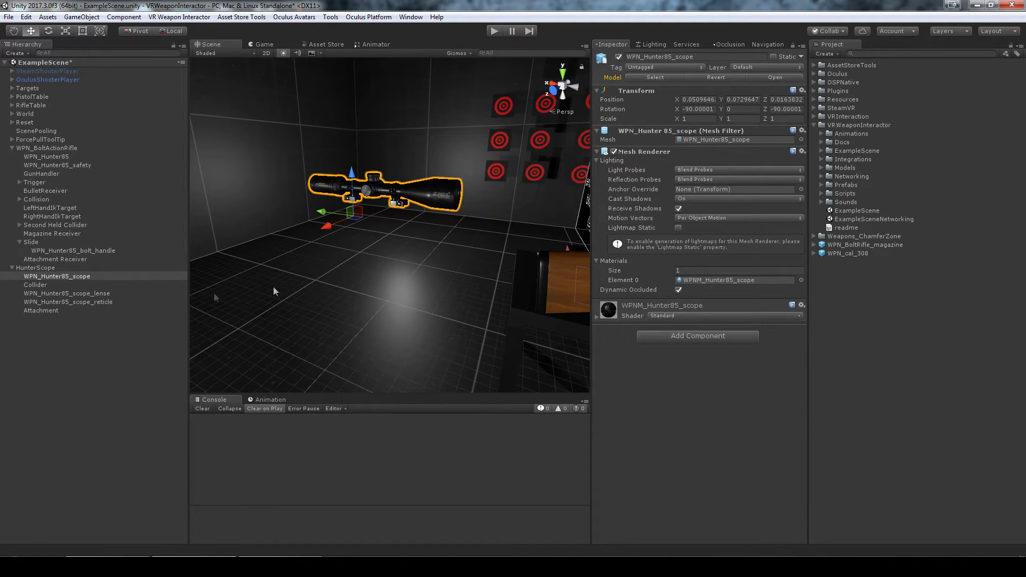
# Move all of HunterScope's child objects down together so the scope sits at the root object's pivot.
pyautogui.click(43, 268)
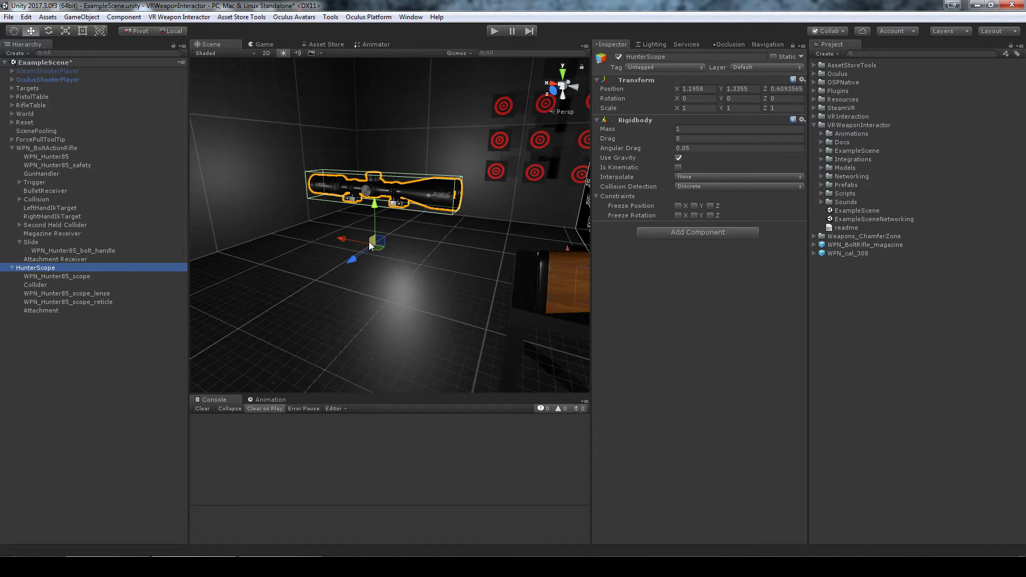
pyautogui.doubleClick(41, 269)
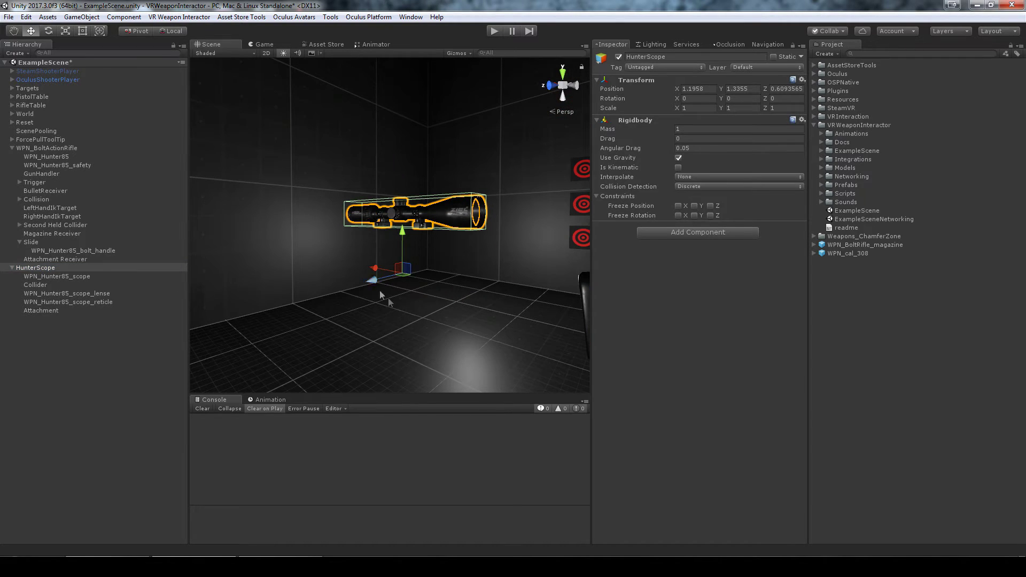
pyautogui.click(47, 277)
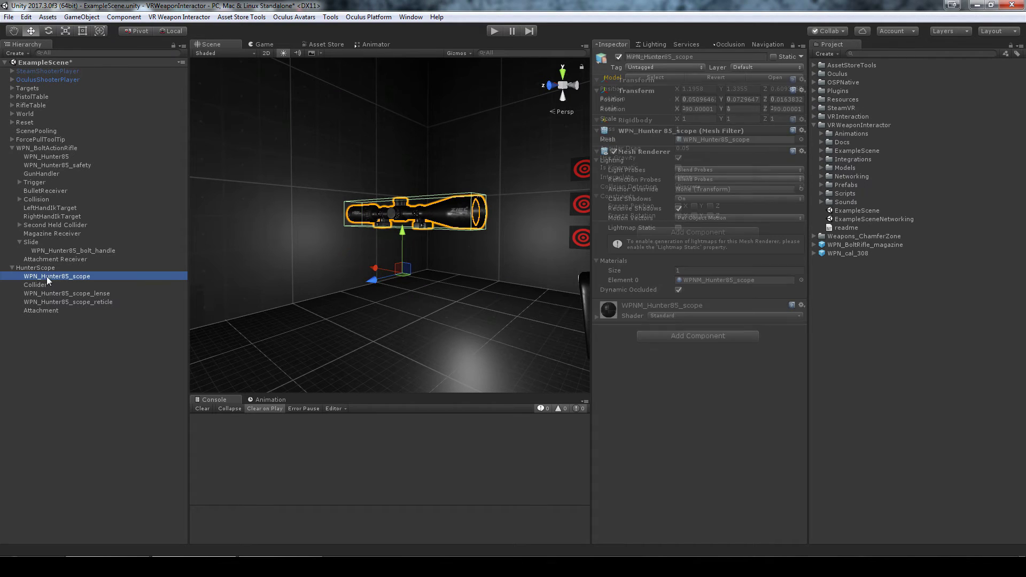
pyautogui.click(56, 310)
pyautogui.click(48, 277)
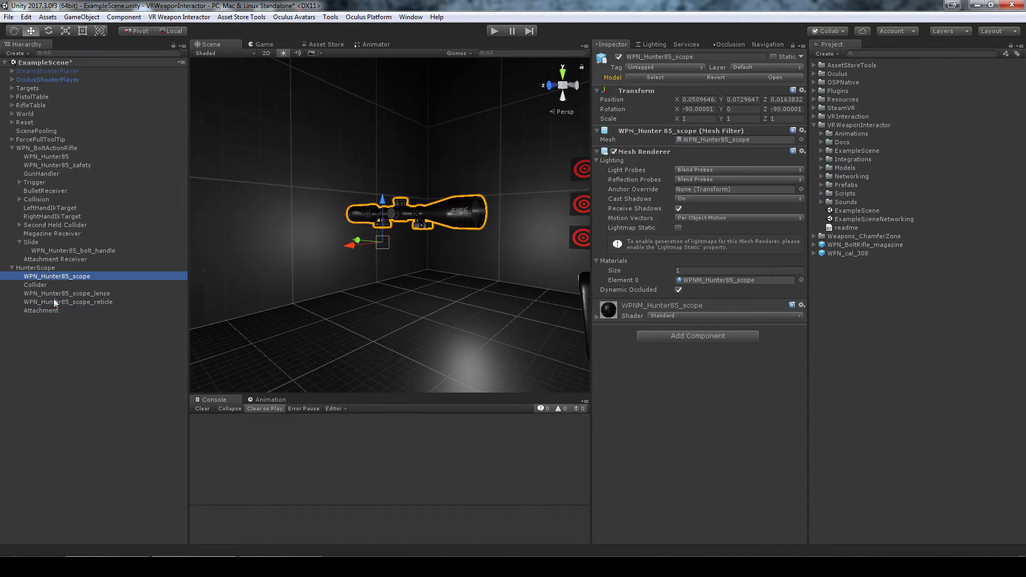
pyautogui.keyDown('shift'); pyautogui.click(54, 301); pyautogui.keyUp('shift')
pyautogui.click(46, 269)
pyautogui.click(49, 277)
pyautogui.keyDown('shift'); pyautogui.click(54, 301); pyautogui.keyUp('shift')
pyautogui.keyDown('shift'); pyautogui.click(54, 309); pyautogui.keyUp('shift')
pyautogui.moveTo(382, 201); pyautogui.dragTo(382, 251)
pyautogui.click(37, 269)
pyautogui.click(44, 277)
pyautogui.keyDown('shift'); pyautogui.click(51, 310); pyautogui.keyUp('shift')
pyautogui.click(43, 269)
pyautogui.moveTo(321, 272)
pyautogui.keyDown('alt'); pyautogui.mouseDown()
pyautogui.moveTo(512, 283)
pyautogui.moveTo(333, 273)
pyautogui.mouseUp(); pyautogui.keyUp('alt')
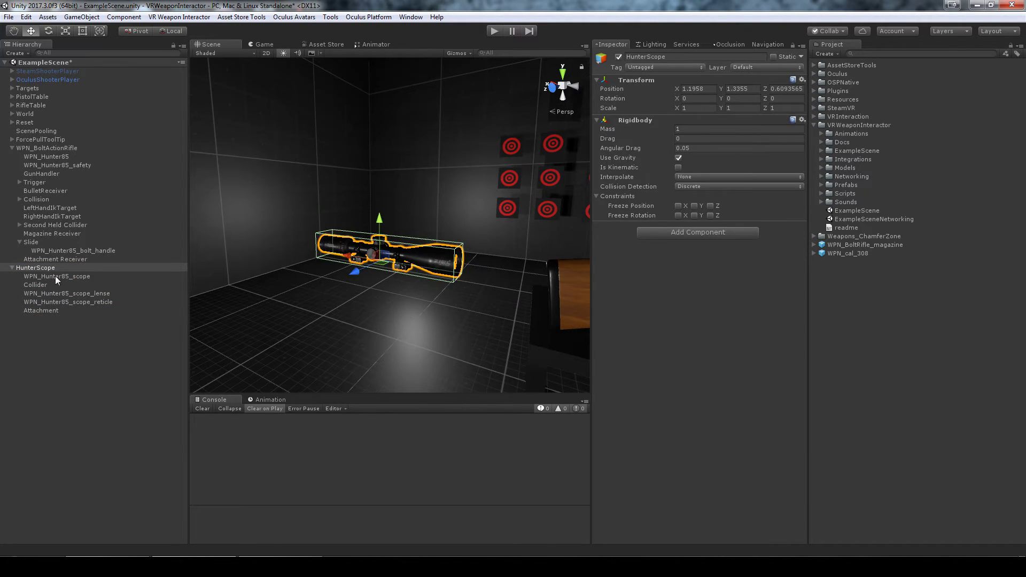
# Save HunterScope as a prefab in the project and delete its instance from the scene.
pyautogui.moveTo(52, 269); pyautogui.dragTo(842, 301)
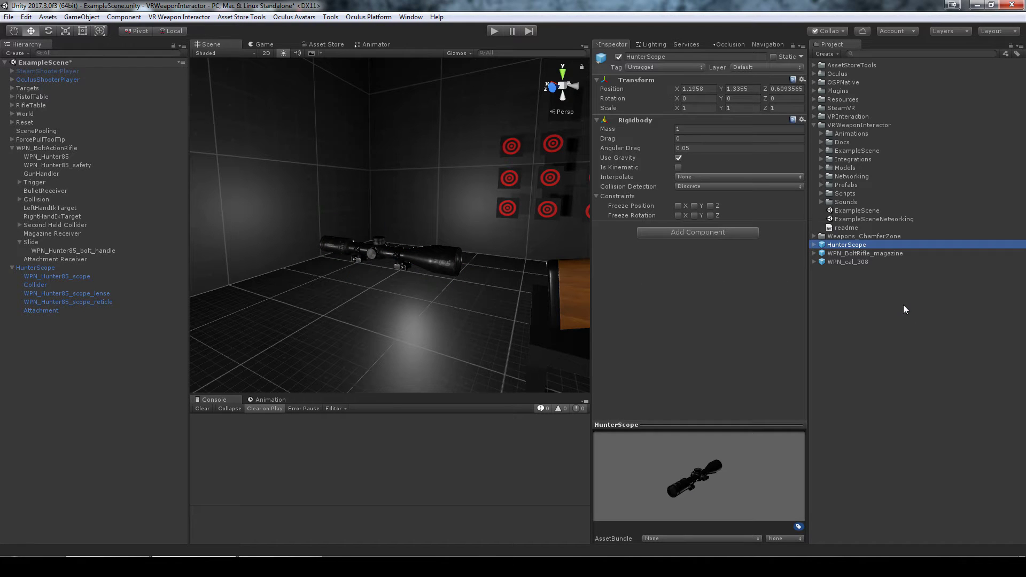
pyautogui.click(44, 268)
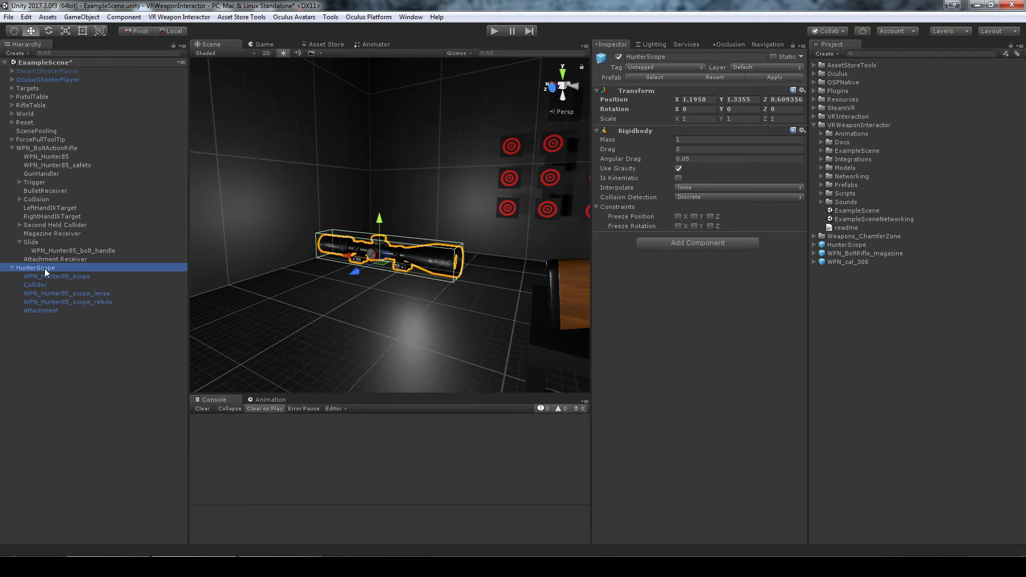
pyautogui.press('Delete')
# In the rifle's Gun Handler editor, replace the second attachment receiver's prefab with HunterScope.
pyautogui.keyDown('alt'); pyautogui.moveTo(295, 300); pyautogui.dragTo(389, 314); pyautogui.keyUp('alt')
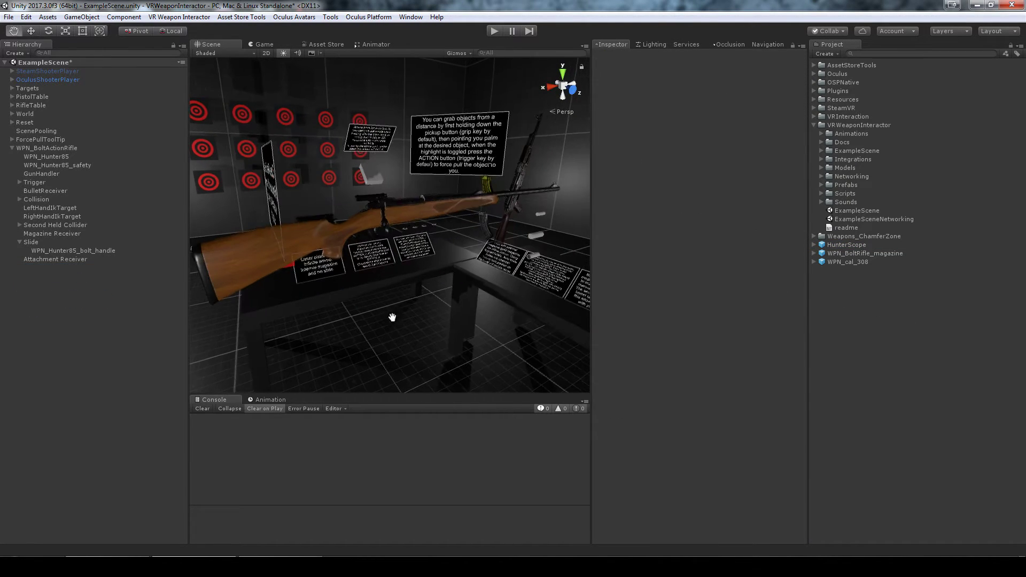
pyautogui.click(432, 214)
pyautogui.click(38, 174)
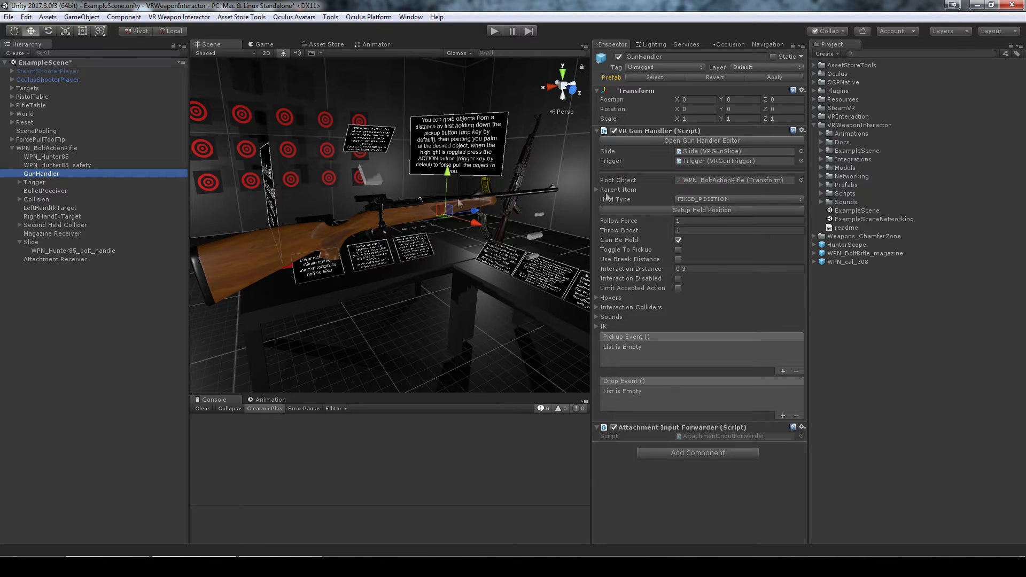
pyautogui.click(727, 142)
pyautogui.click(894, 154)
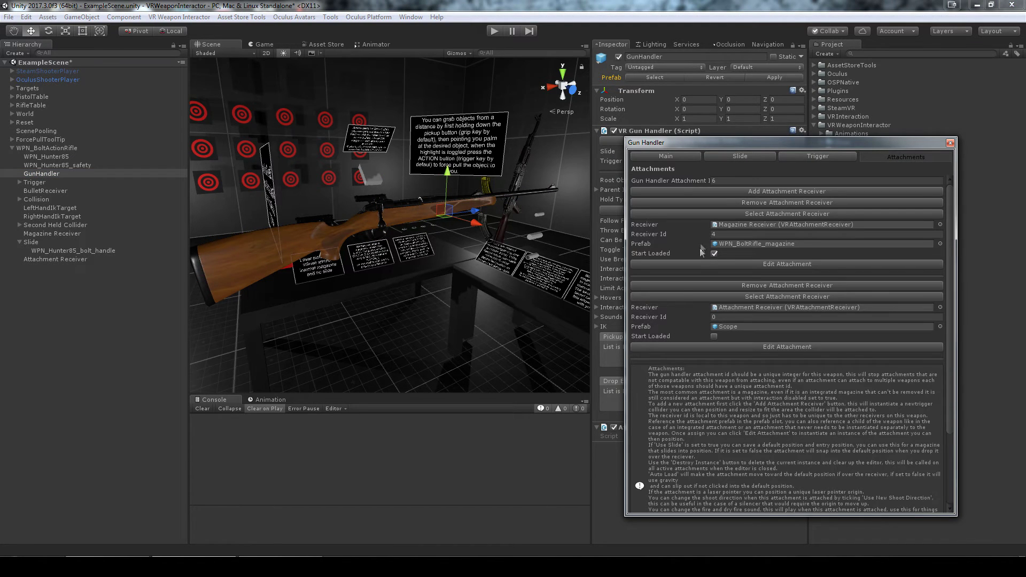
pyautogui.moveTo(748, 142); pyautogui.dragTo(296, 133)
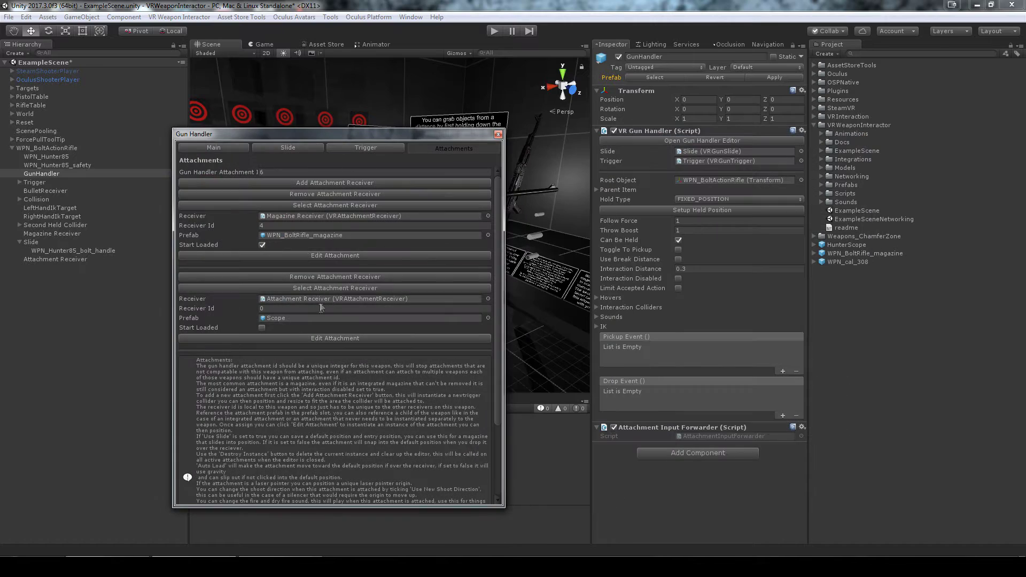
pyautogui.moveTo(847, 244); pyautogui.dragTo(292, 321)
pyautogui.moveTo(294, 133); pyautogui.dragTo(743, 66)
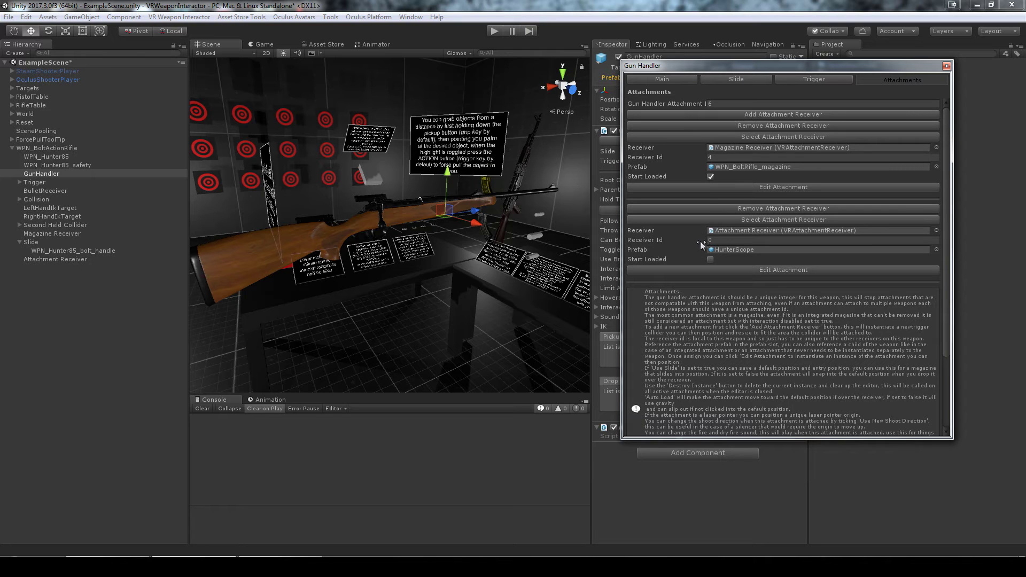
# Create an editable HunterScope attachment instance, rotate it to 90 on Y and place it above the rifle at about (-0.0134, 0.0581, -0.1442).
pyautogui.click(771, 269)
pyautogui.moveTo(742, 71); pyautogui.dragTo(751, 326)
pyautogui.press('e')
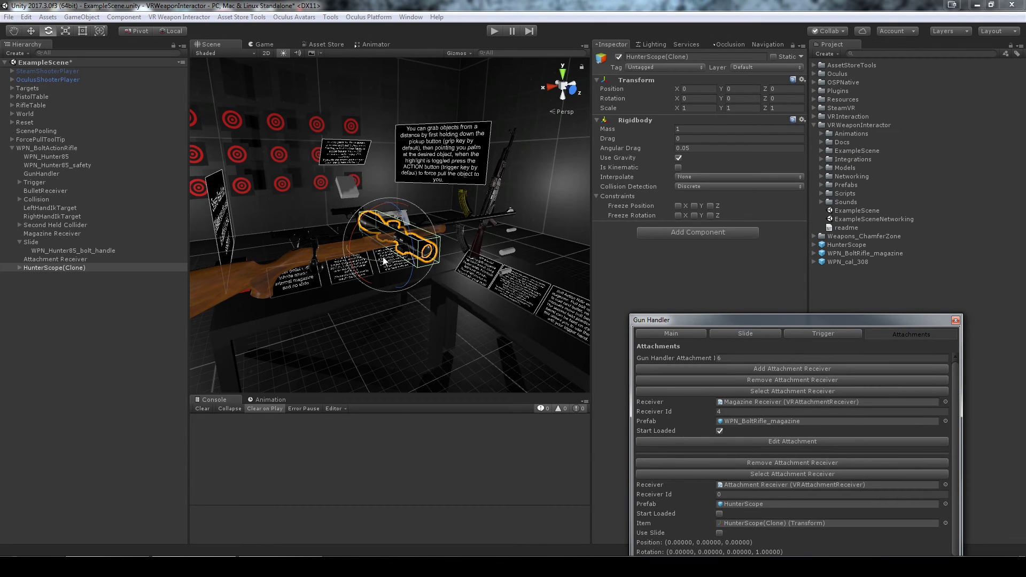
pyautogui.moveTo(391, 266); pyautogui.dragTo(257, 226)
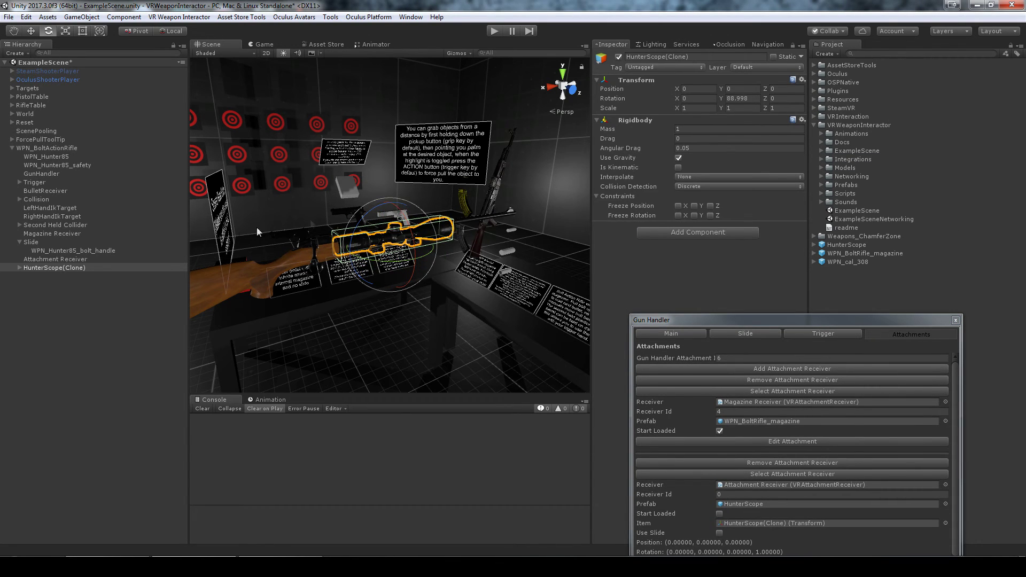
pyautogui.click(753, 96)
pyautogui.write('90')
pyautogui.moveTo(451, 231); pyautogui.dragTo(392, 316, button='right')
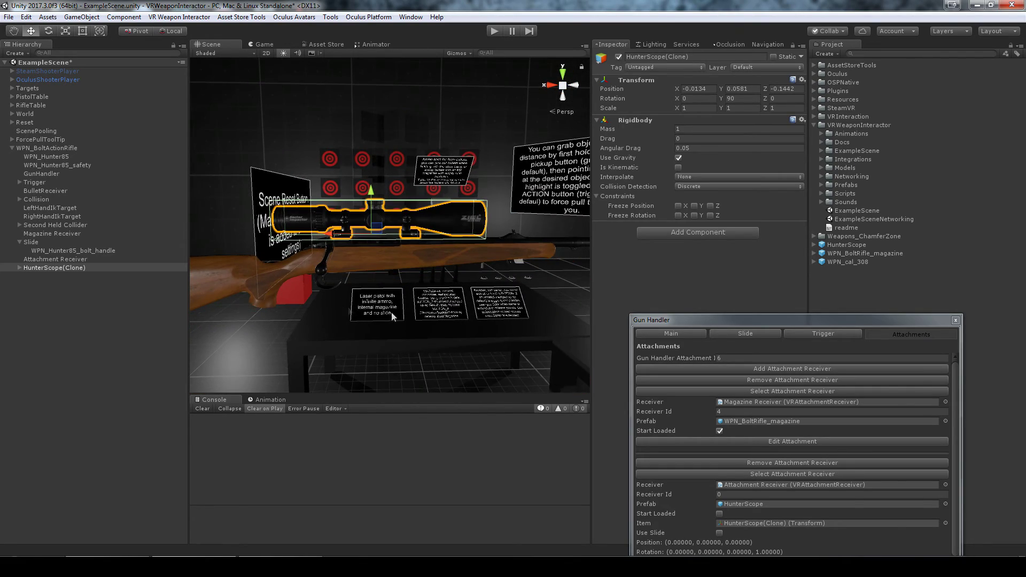
# Save the scope's current placement as its default attachment position and destroy the editing instance.
pyautogui.moveTo(688, 320); pyautogui.dragTo(654, 132)
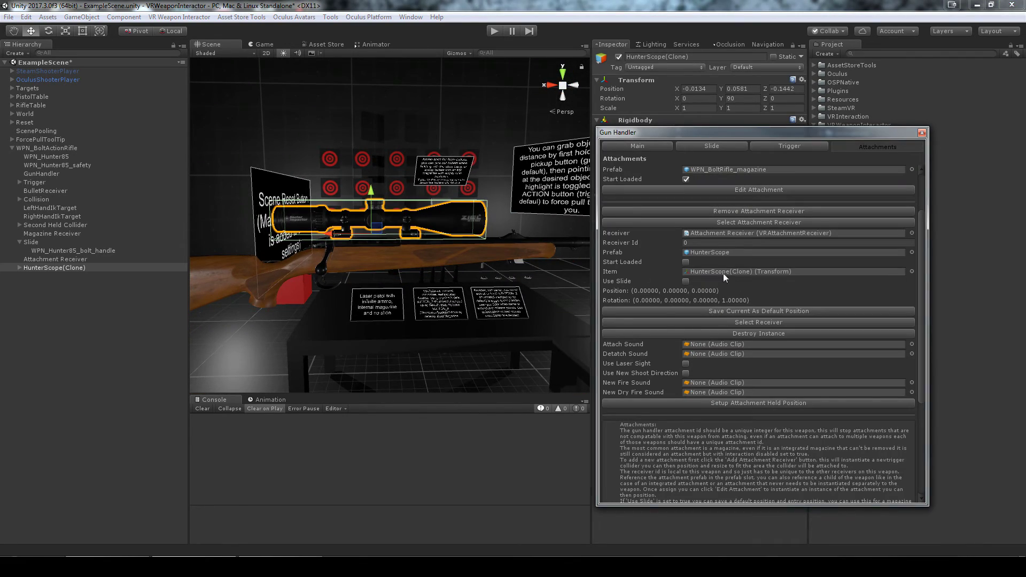
pyautogui.scroll(-3, 682, 276)
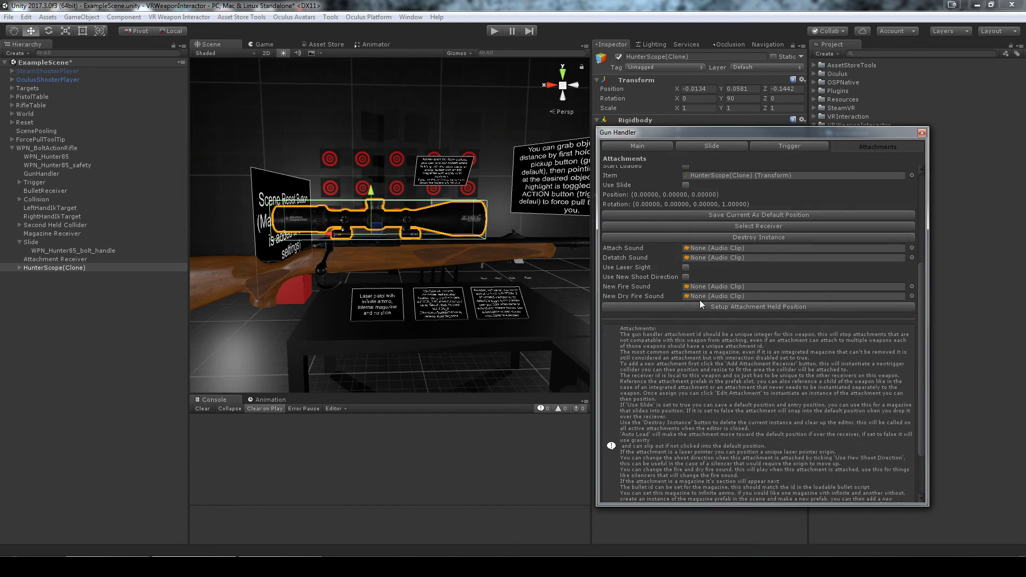
pyautogui.scroll(3, 700, 300)
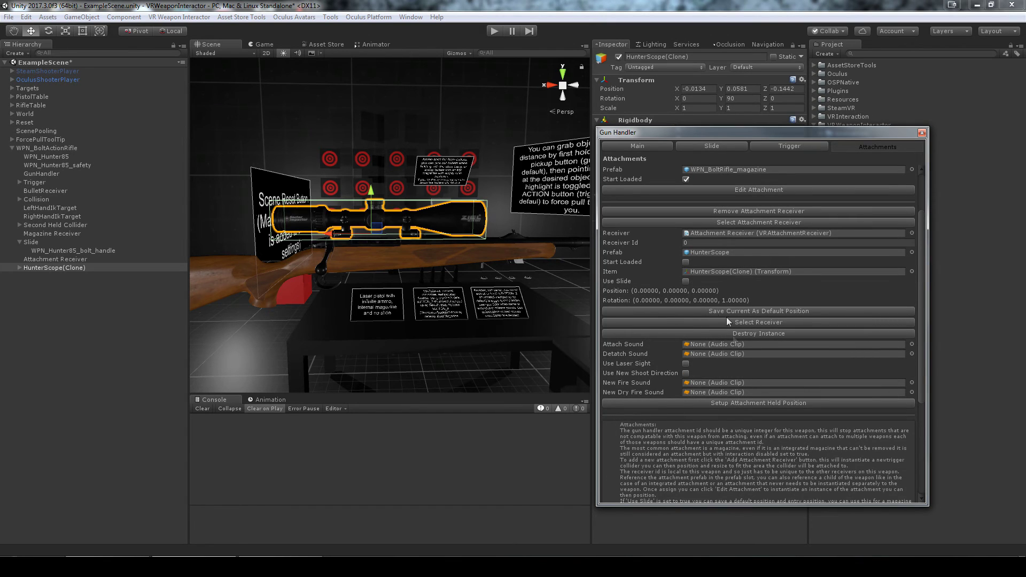
pyautogui.click(754, 312)
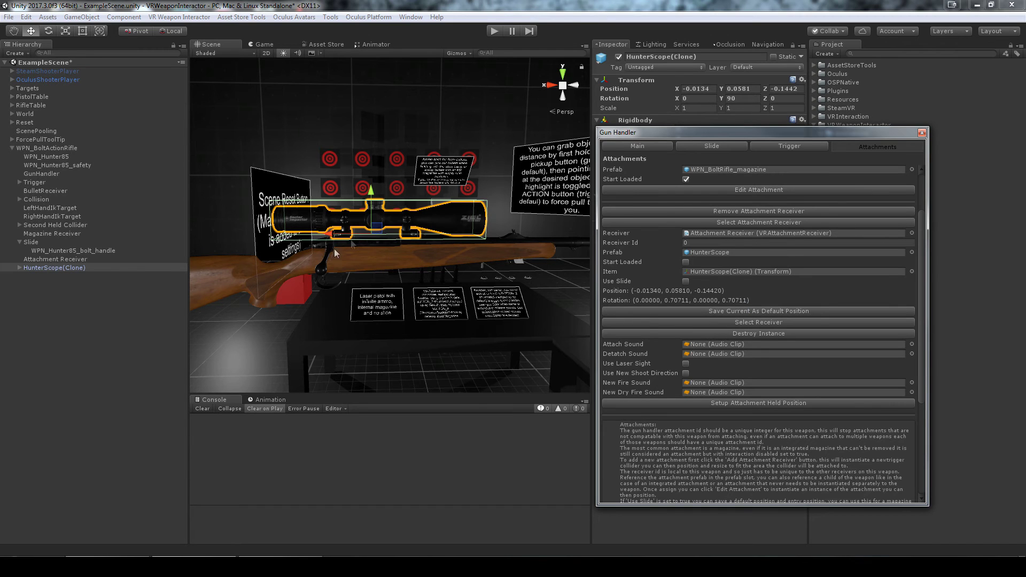
pyautogui.click(754, 335)
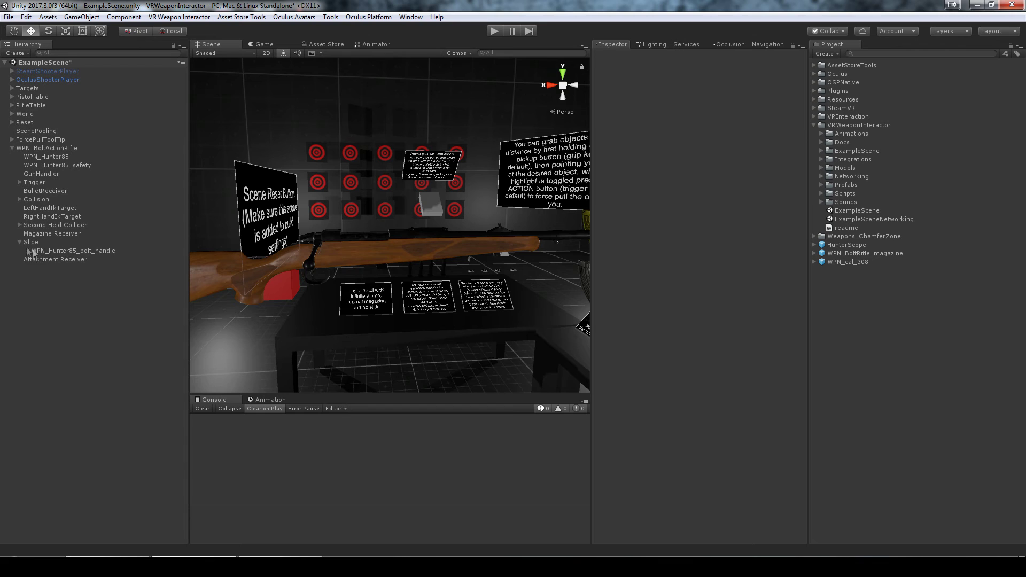
pyautogui.click(20, 243)
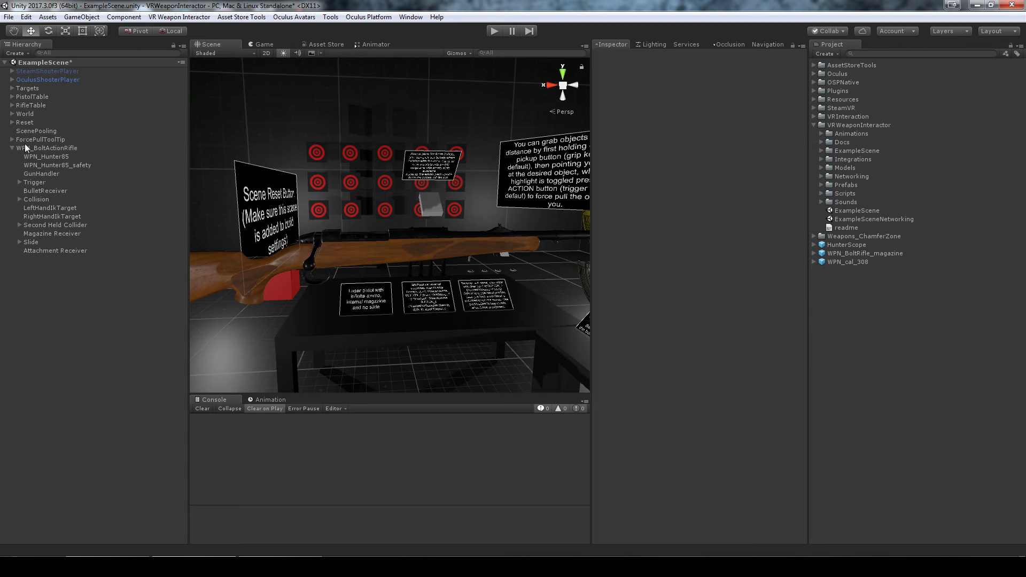
# Save WPN_BoltActionRifle as a prefab in the project's root assets.
pyautogui.click(46, 149)
pyautogui.moveTo(55, 150); pyautogui.dragTo(849, 302)
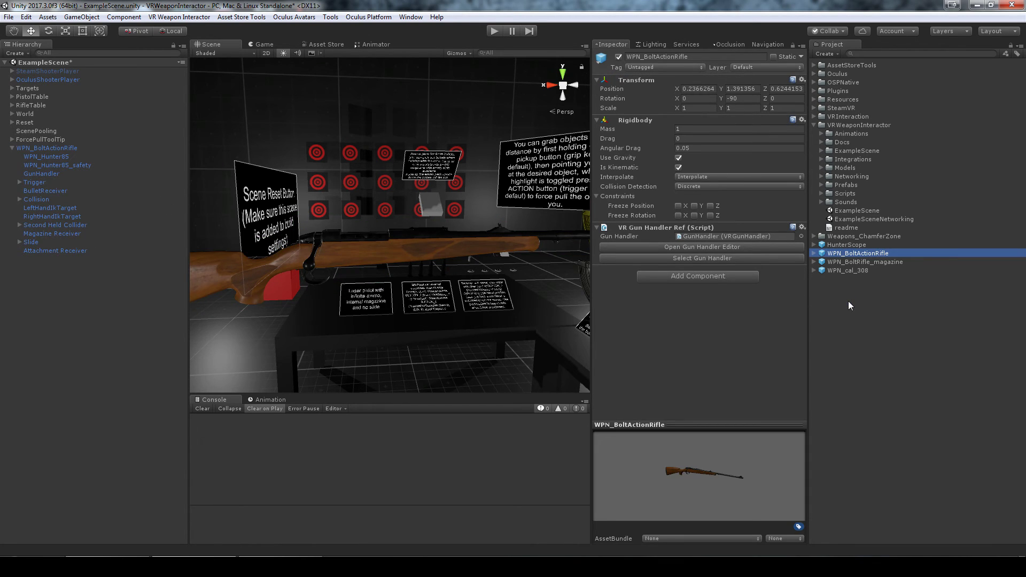
# Check the finished bolt-action rifle in the scene and start play mode to test it.
pyautogui.click(374, 243)
pyautogui.press('f')
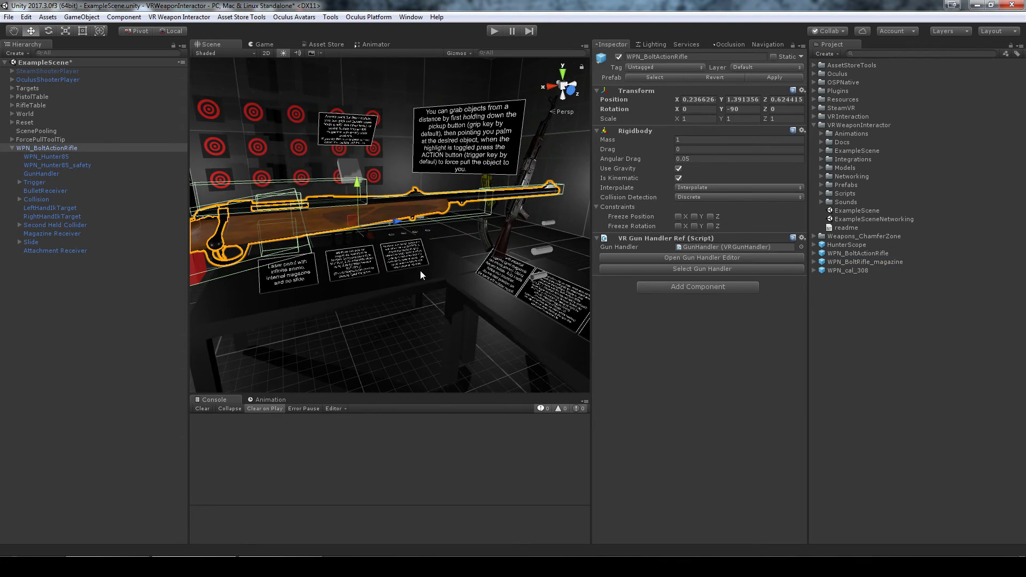
pyautogui.scroll(-6, 420, 270)
pyautogui.keyDown('alt'); pyautogui.moveTo(389, 223); pyautogui.dragTo(384, 278); pyautogui.keyUp('alt')
pyautogui.click(448, 264)
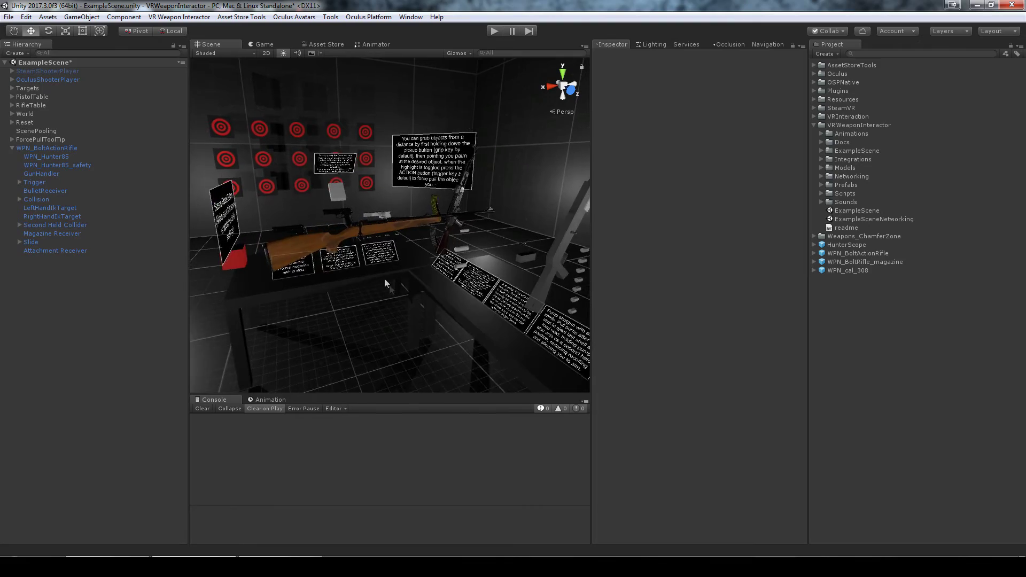
pyautogui.scroll(3, 384, 278)
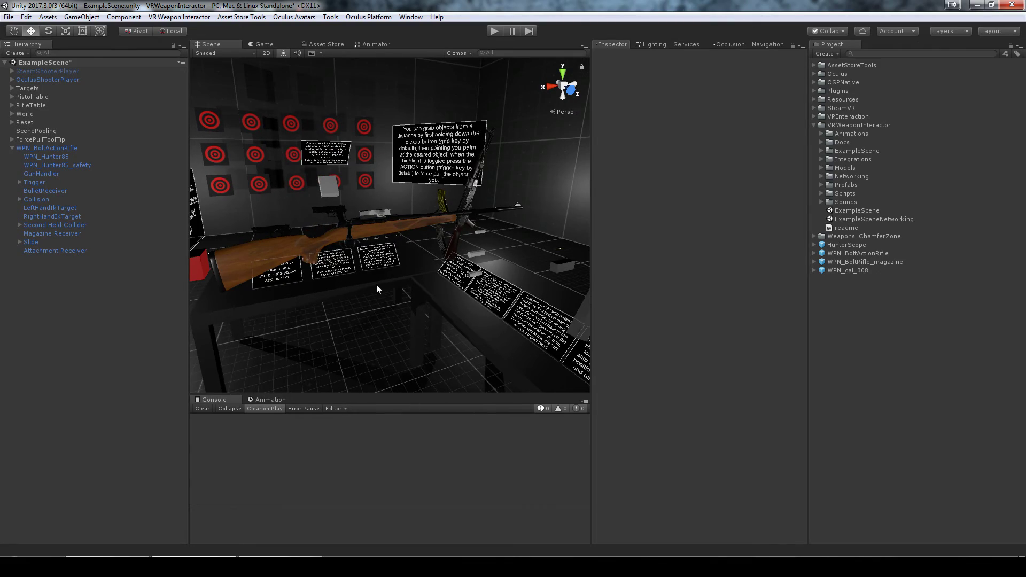
pyautogui.click(494, 30)
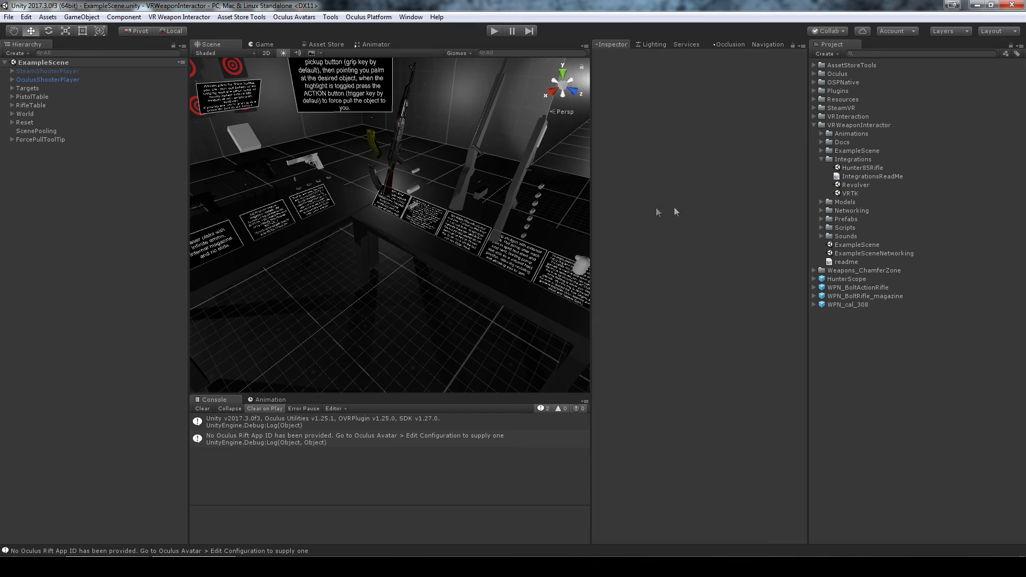
# Inspect the contents of the Hunter85Rifle package in the Integrations folder, then close the import without importing anything.
pyautogui.click(858, 168)
pyautogui.click(858, 185)
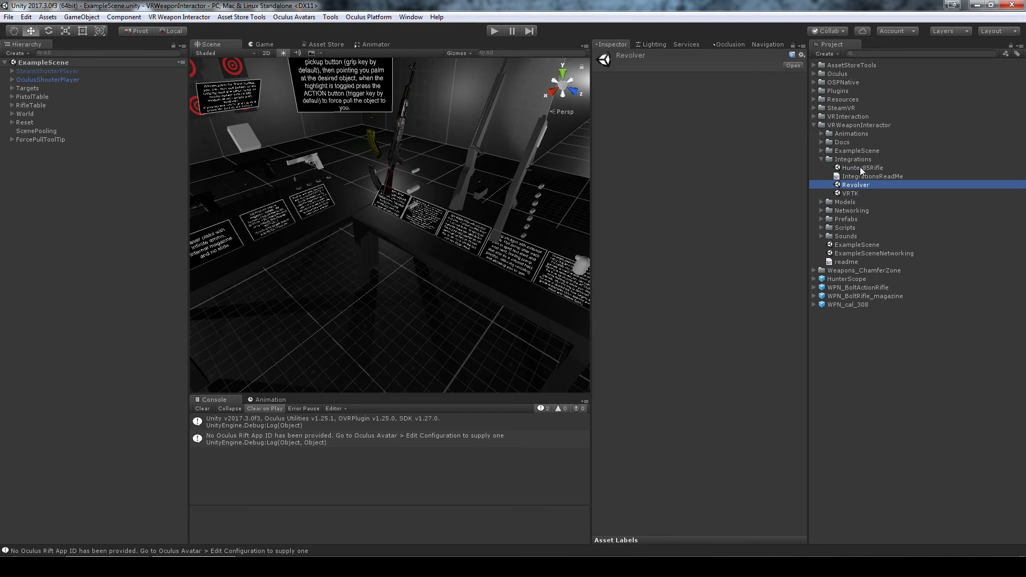
pyautogui.click(860, 167)
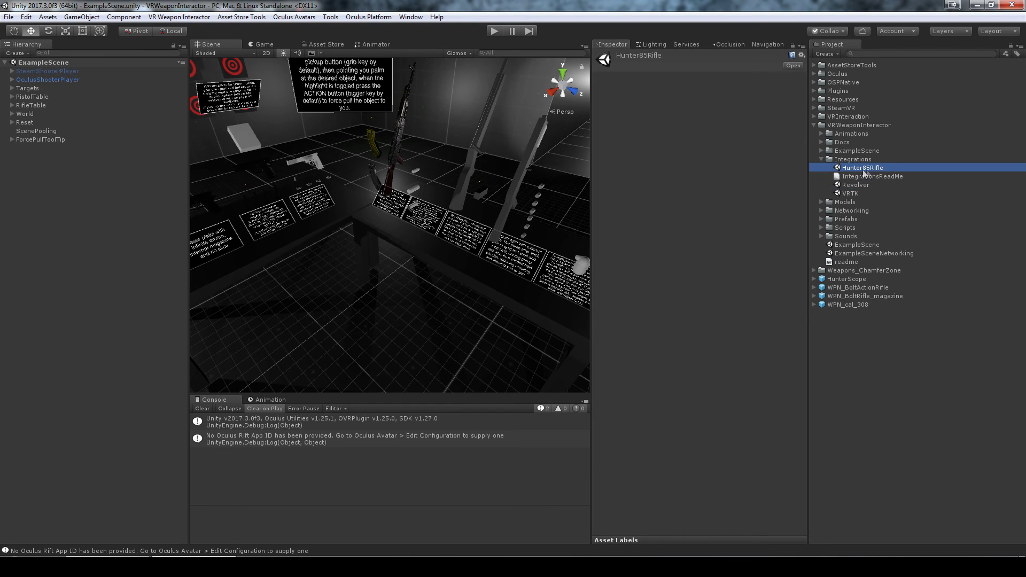
pyautogui.click(858, 185)
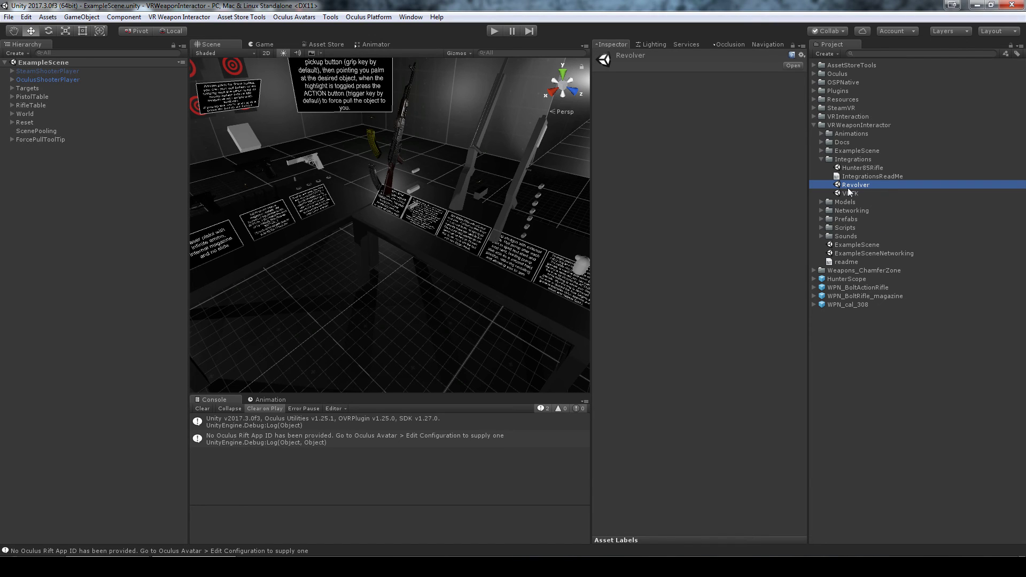
pyautogui.click(842, 163)
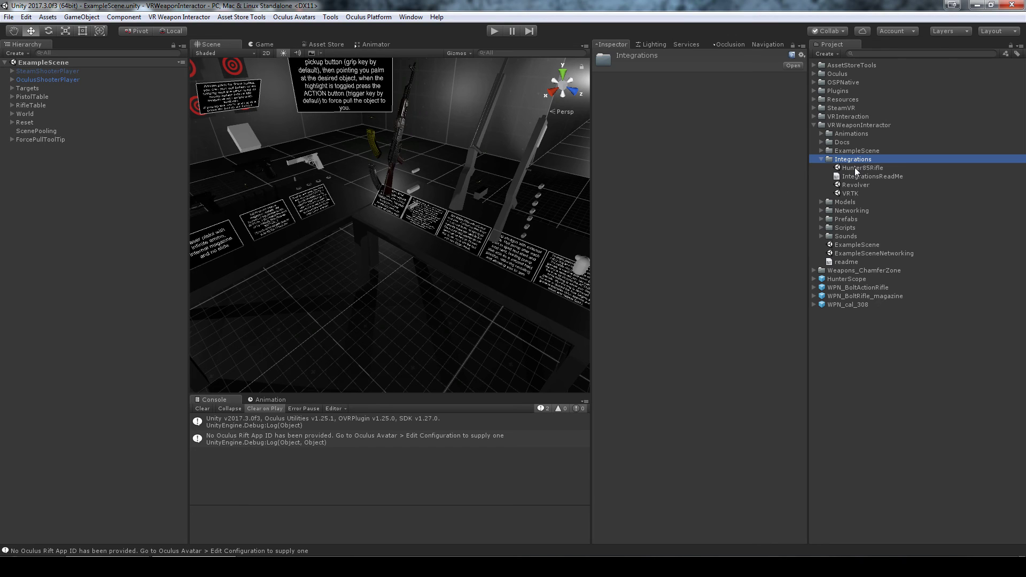
pyautogui.click(855, 167)
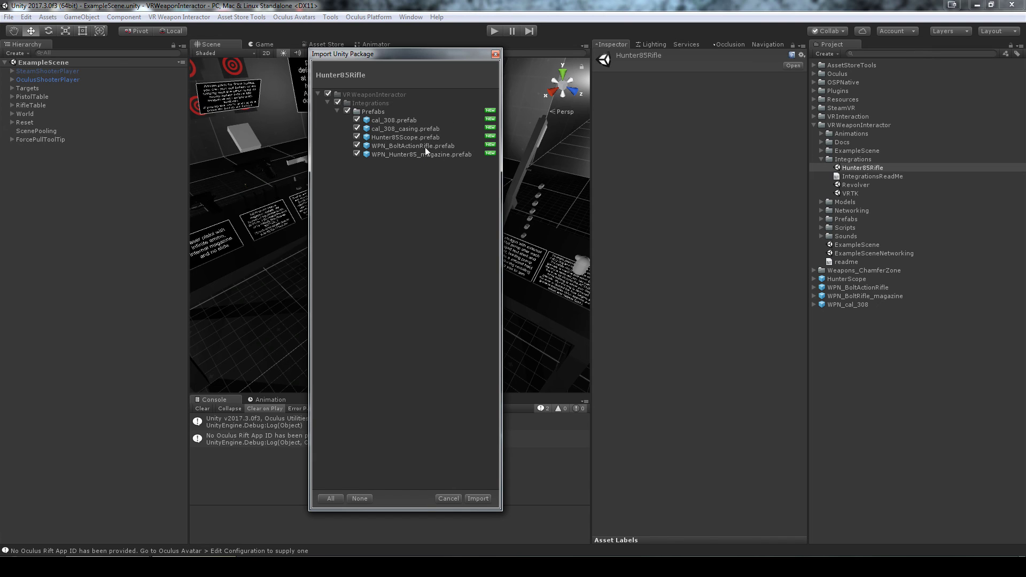
pyautogui.click(496, 55)
# Read IntegrationsReadMe for the asset requirements of the integration packages.
pyautogui.click(862, 184)
pyautogui.click(865, 169)
pyautogui.click(860, 177)
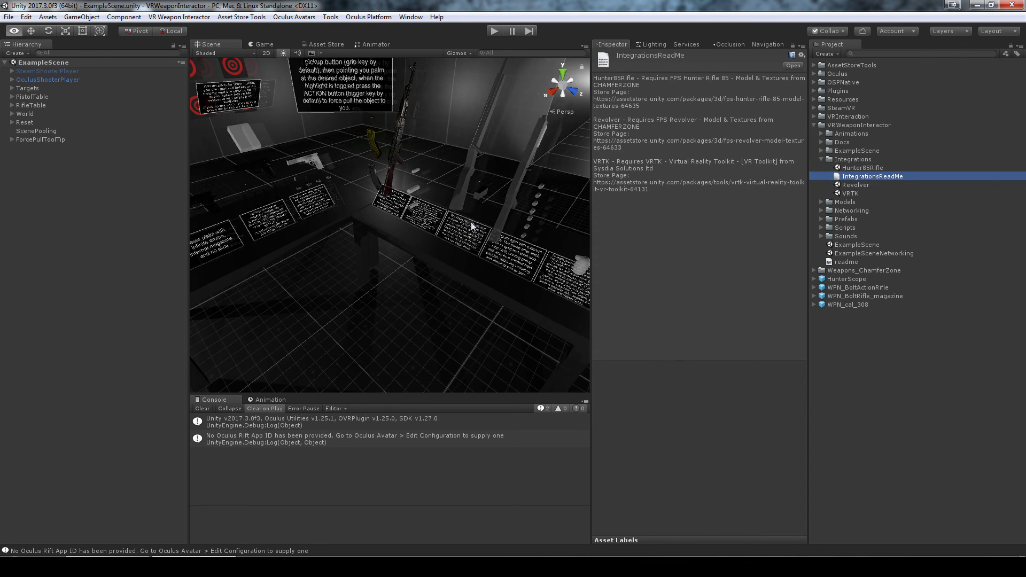
# Examine the Main help section in the Gun Handler editor of WPN_ExampleRevolver and close the editor.
pyautogui.moveTo(475, 225); pyautogui.dragTo(328, 274, button='right')
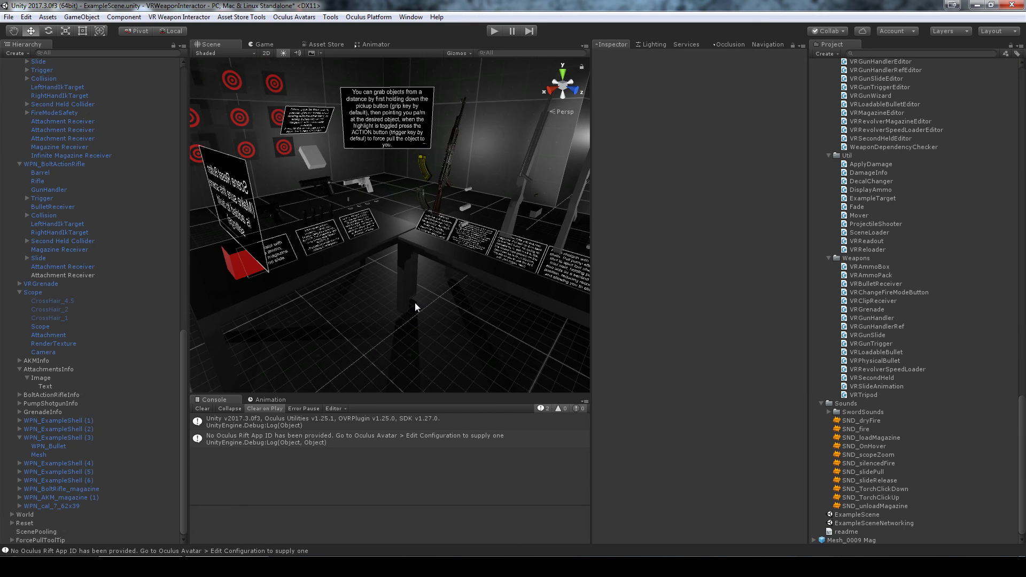
pyautogui.moveTo(415, 302); pyautogui.dragTo(392, 297, button='right')
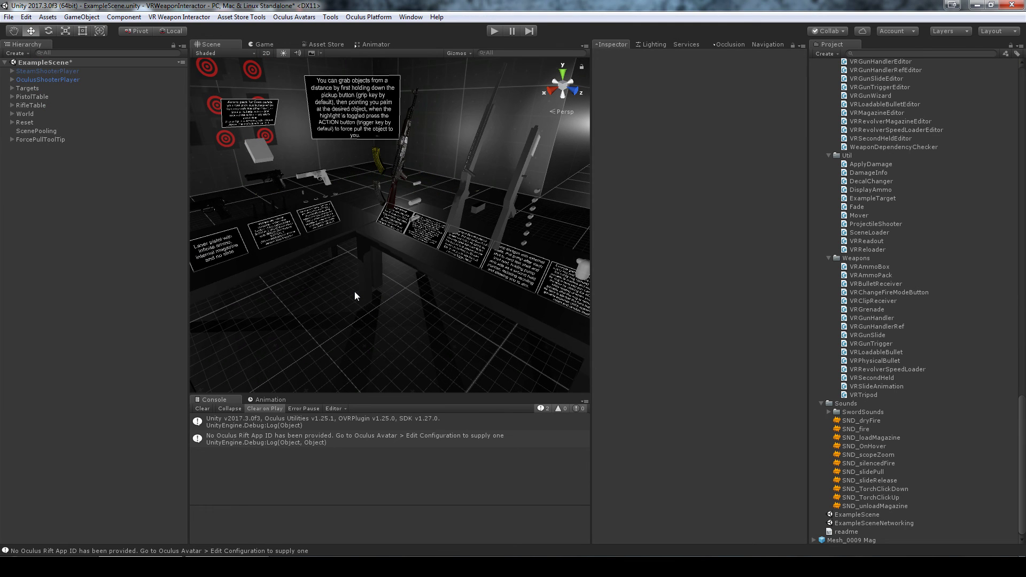
pyautogui.moveTo(354, 291); pyautogui.dragTo(335, 212, button='right')
pyautogui.click(332, 170)
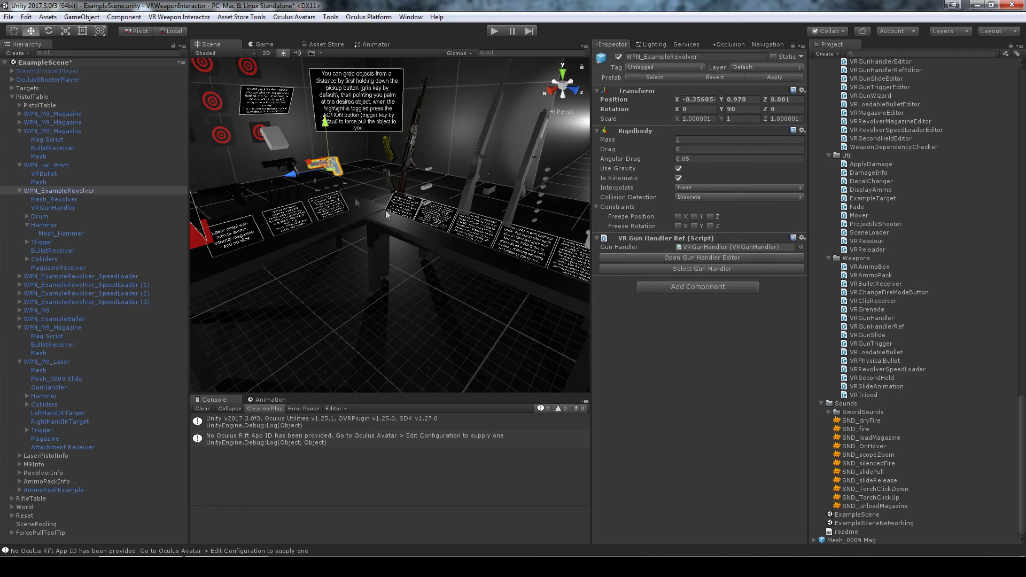
pyautogui.click(659, 261)
pyautogui.scroll(-10, 535, 471)
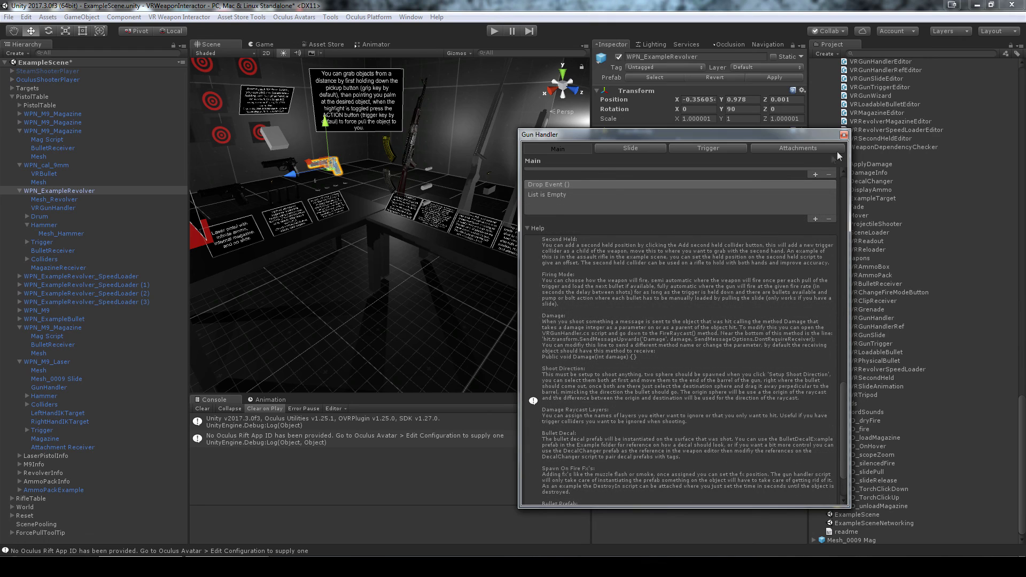
pyautogui.click(843, 135)
# Deselect the example revolver and clear the console's messages.
pyautogui.moveTo(363, 278); pyautogui.dragTo(361, 276, button='right')
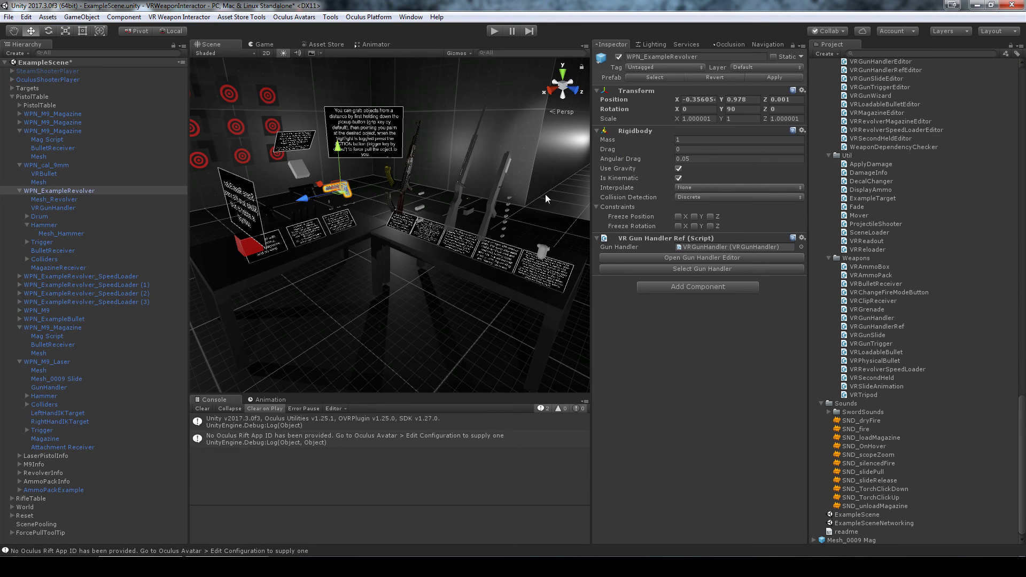
pyautogui.moveTo(389, 232); pyautogui.dragTo(419, 268, button='right')
pyautogui.click(383, 304)
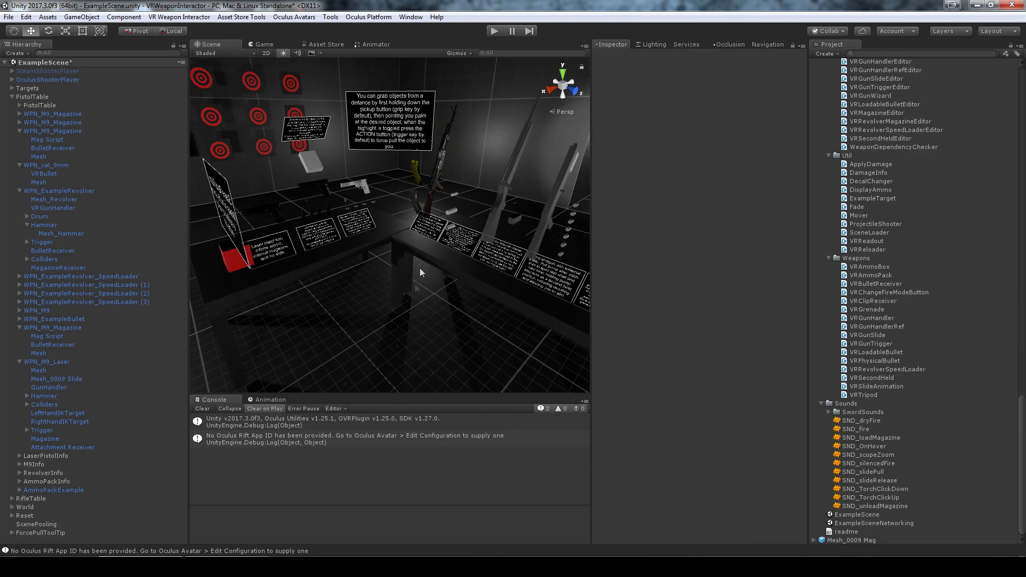
pyautogui.click(209, 409)
pyautogui.moveTo(391, 320); pyautogui.dragTo(353, 276, button='right')
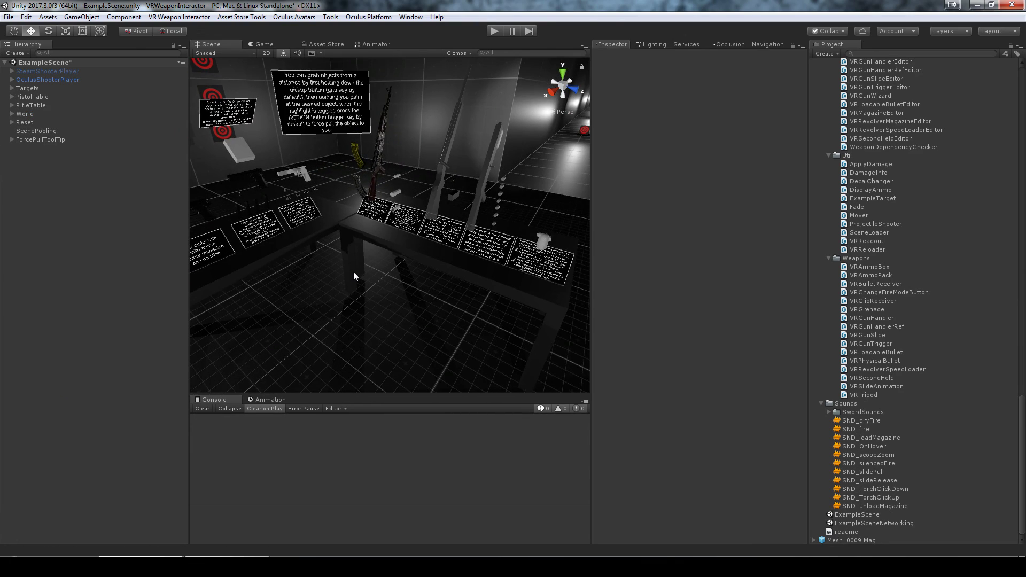